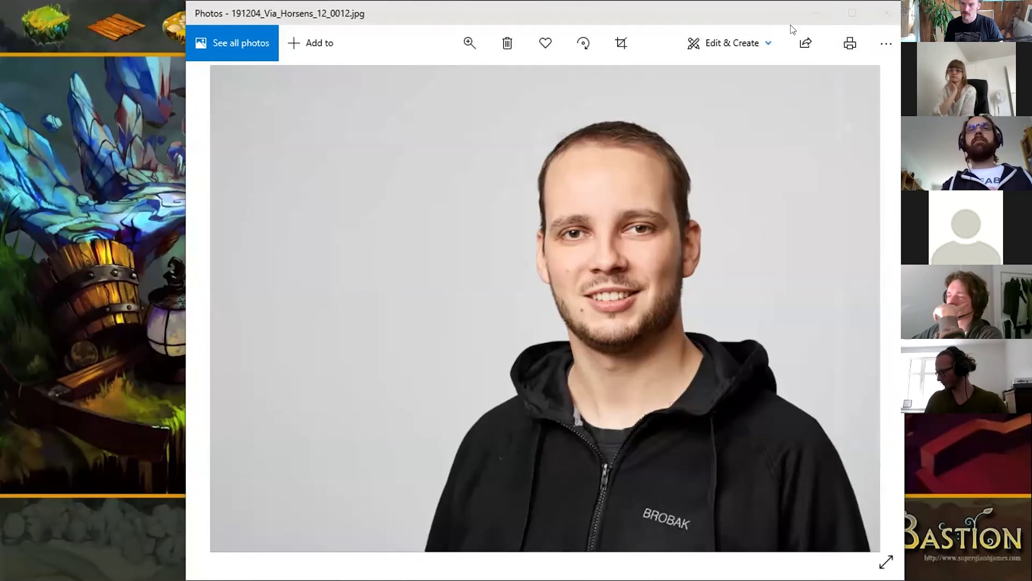
Close the Windows Photos viewer that shows the portrait photo.
left_click(817, 13)
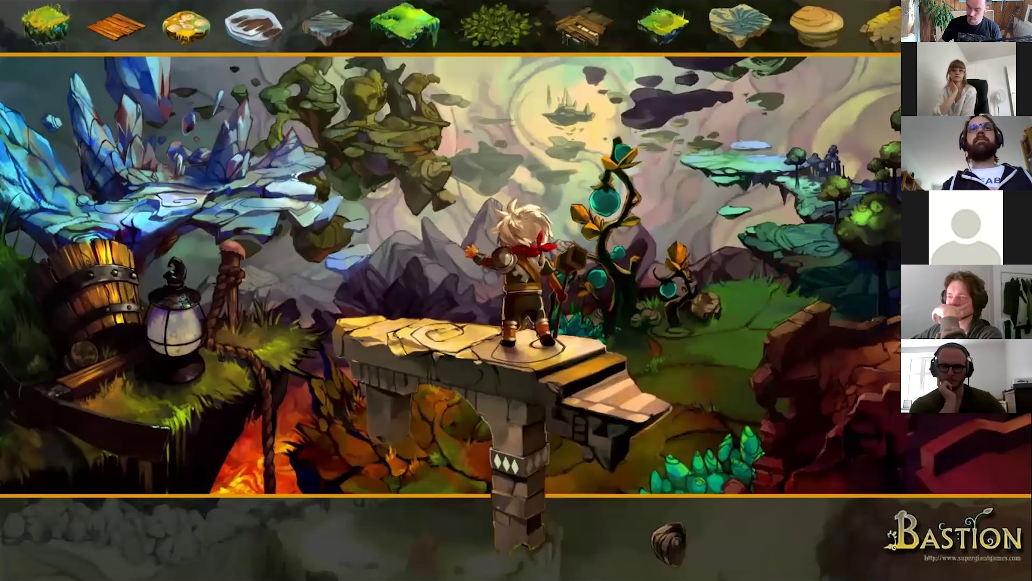
Switch to the Unity Game view showing the blue cube, robot and domes.
key("alt+Tab")
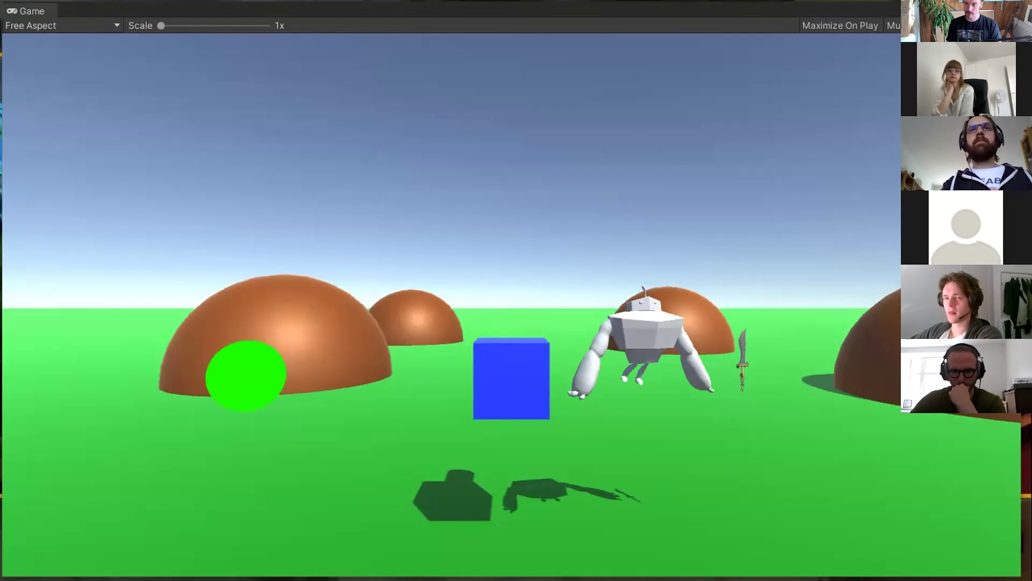
key("ctrl+p")
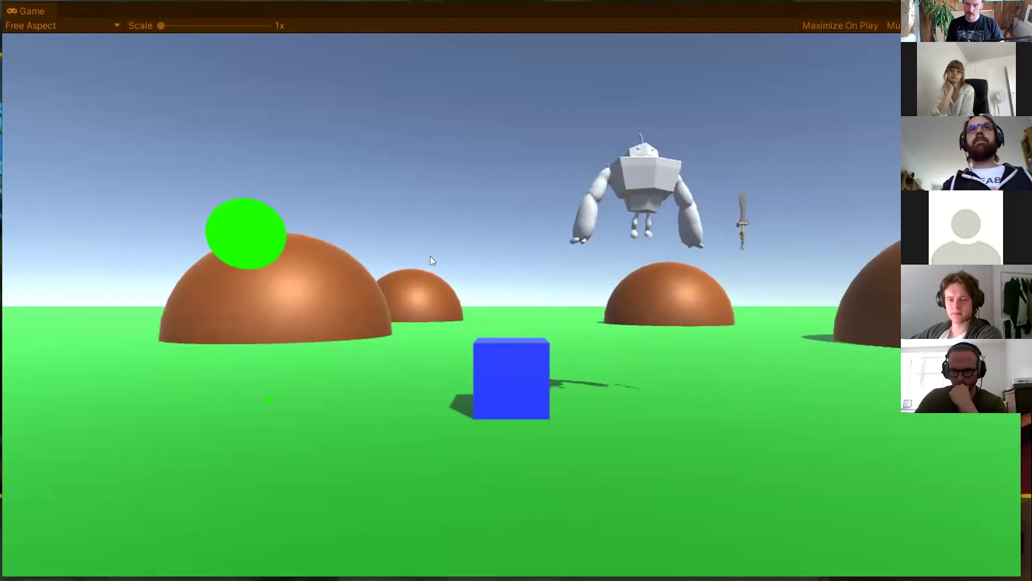
key("ctrl+p")
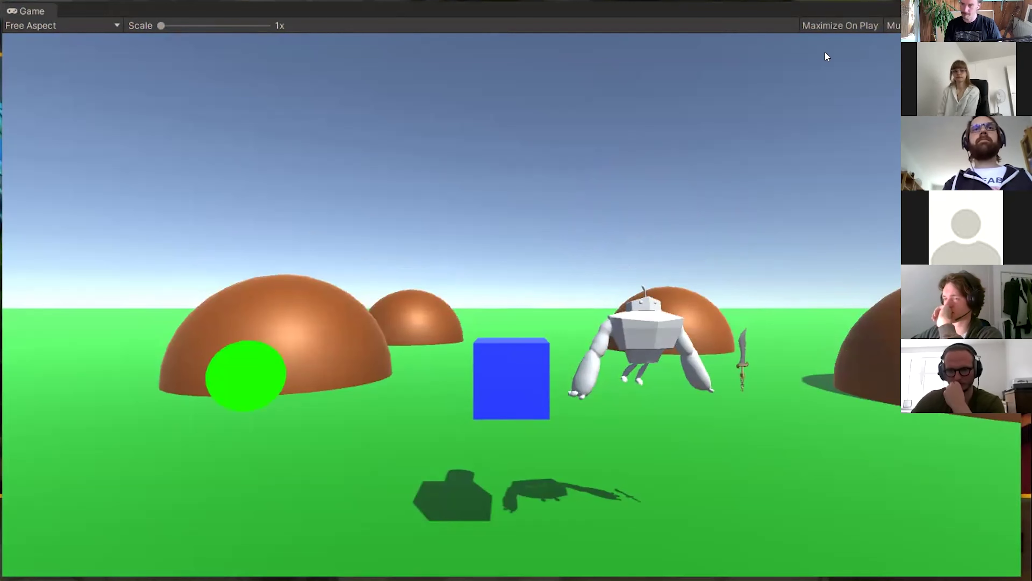
Switch back to the Bastion artwork slide.
key("alt+Tab")
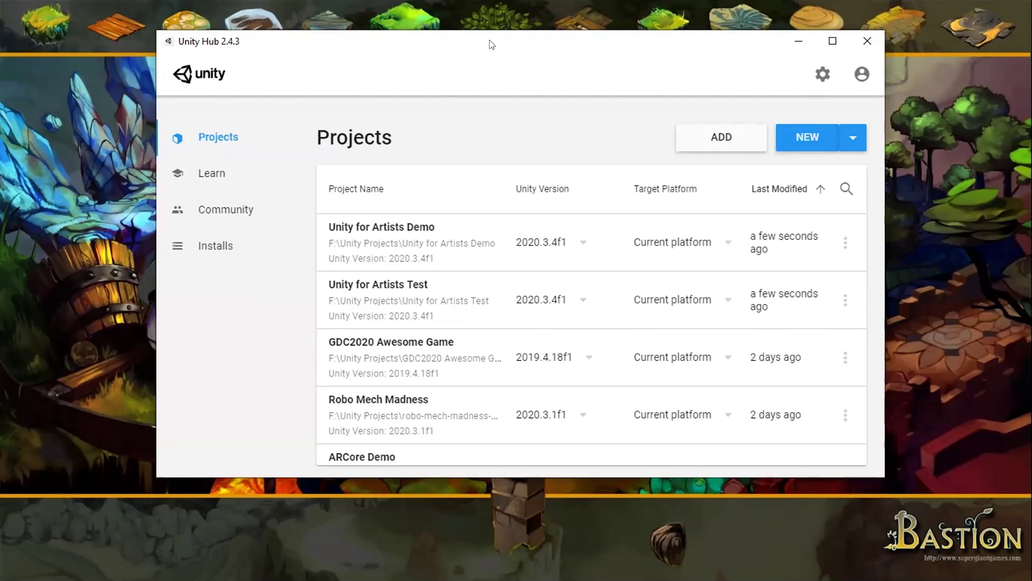
Nudge the Unity Hub window lower and list the installed editor versions, 2017.4.39f1 through 2020.3.4f1.
left_click_drag(491, 53, 490, 78)
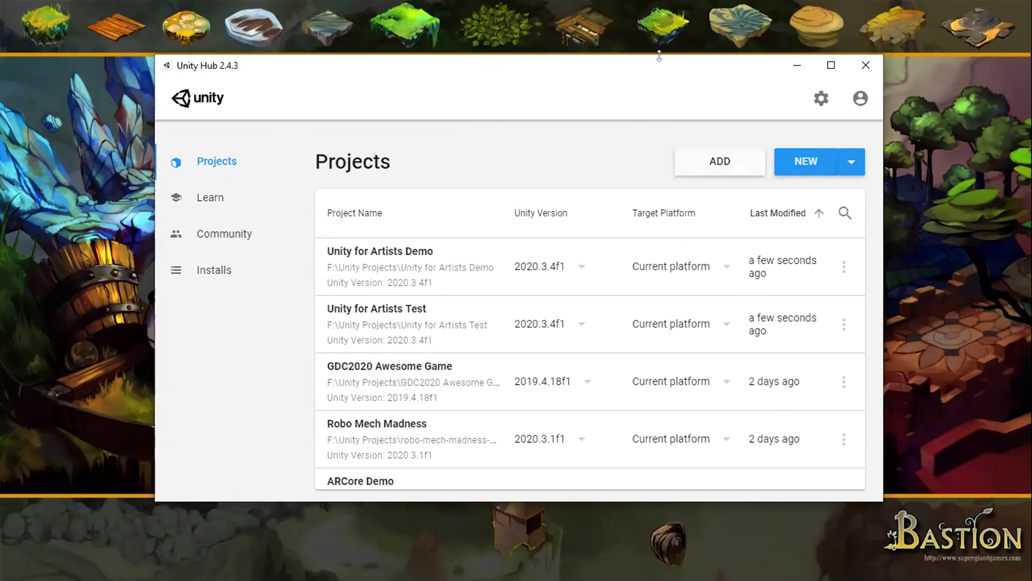
left_click(215, 268)
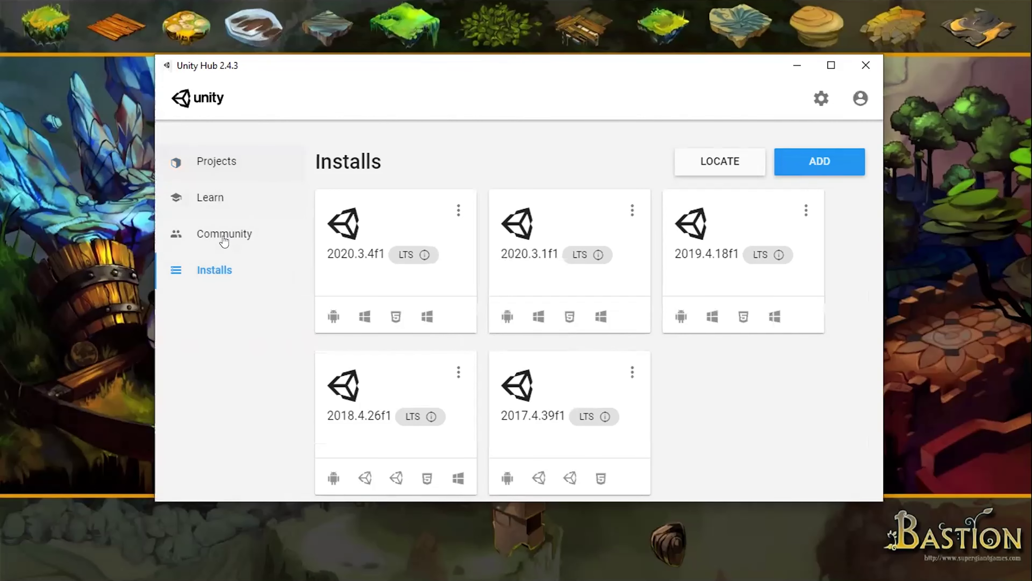
From the Projects list, start a new project with Unity 2020.3.4f1 and the 3D template.
left_click(210, 157)
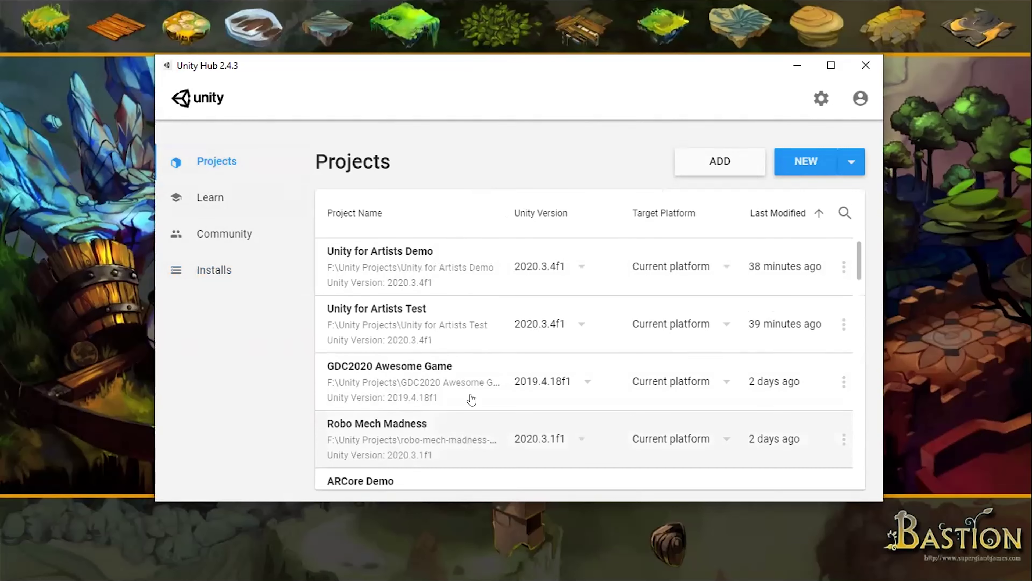
scroll(472, 310, "down", 6)
scroll(468, 322, "up", 6)
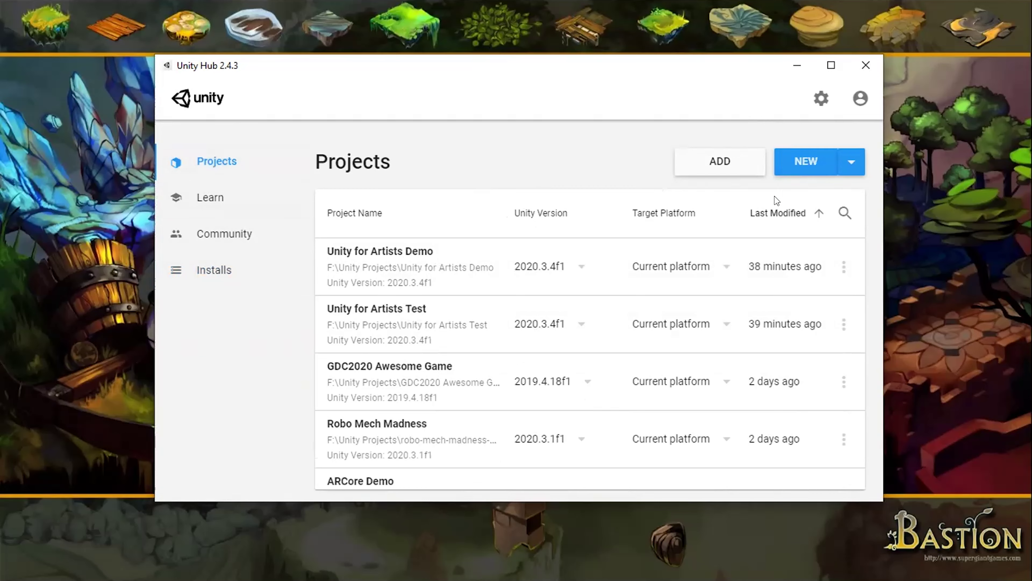
left_click(850, 160)
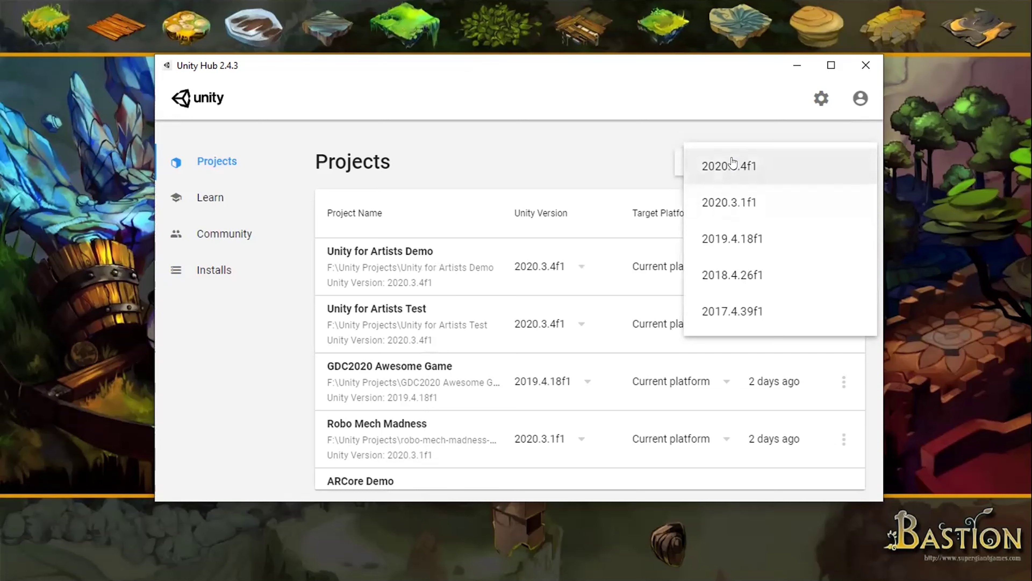
left_click(865, 153)
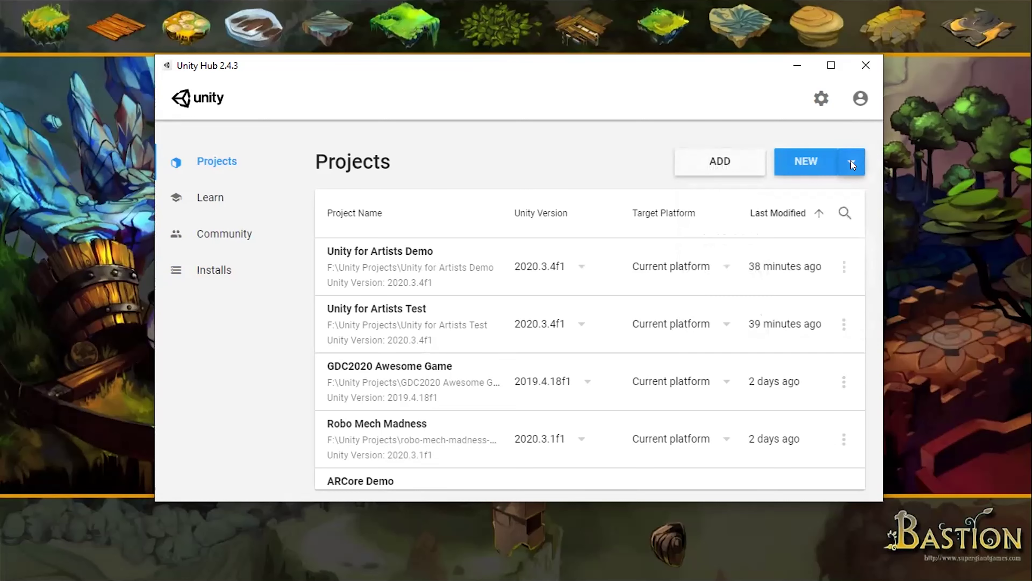
left_click(852, 165)
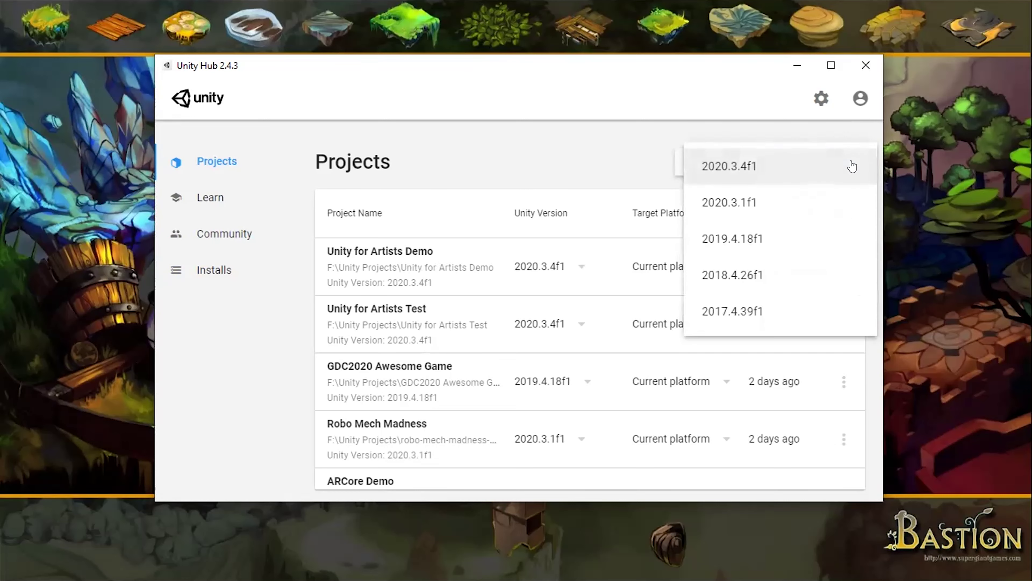
left_click(754, 167)
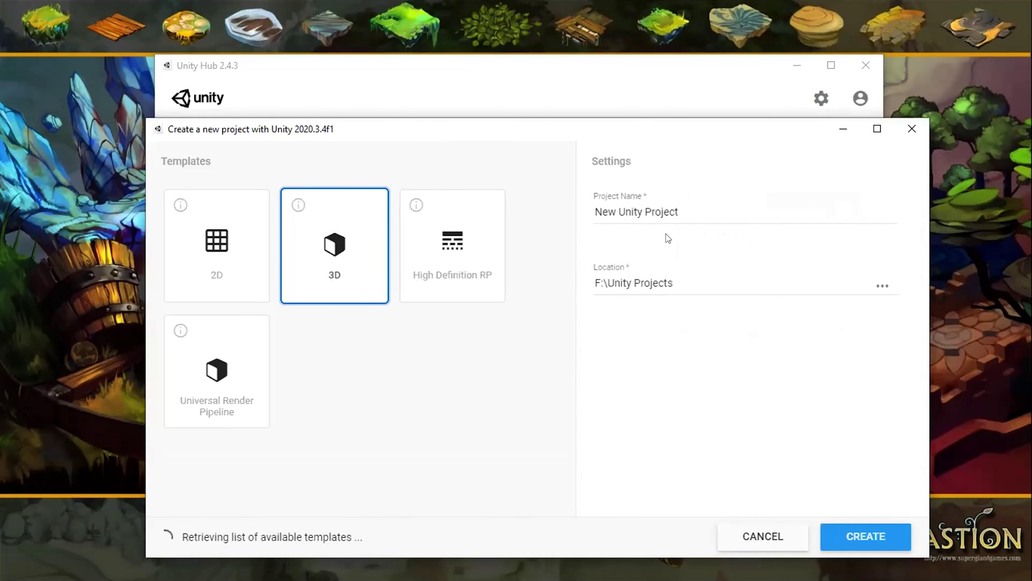
Review the project name, F:\Unity Projects location and templates, then minimize the dialog and Hub.
left_click_drag(686, 210, 565, 226)
left_click(663, 280)
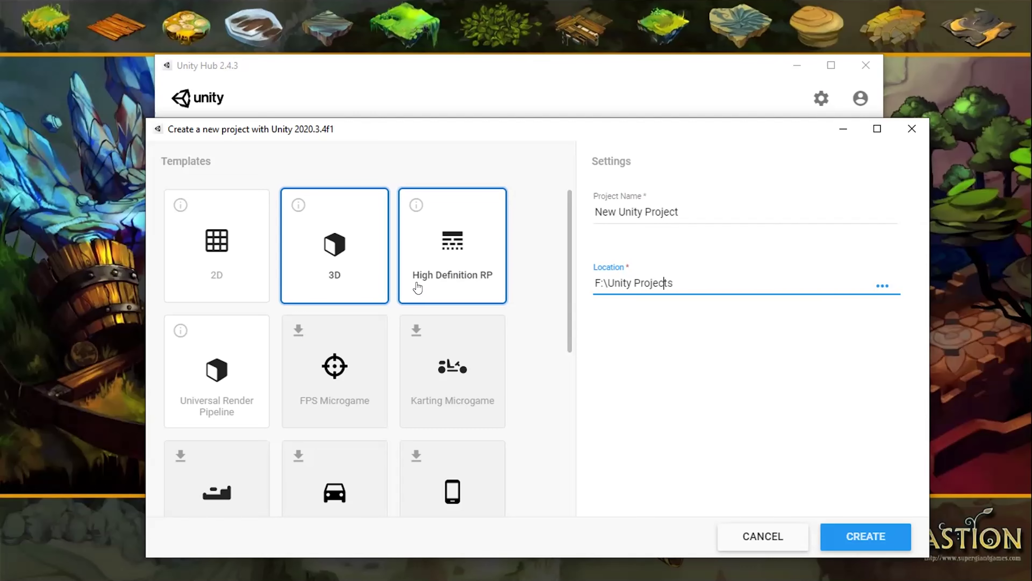
scroll(421, 284, "down", 3)
scroll(407, 235, "up", 2)
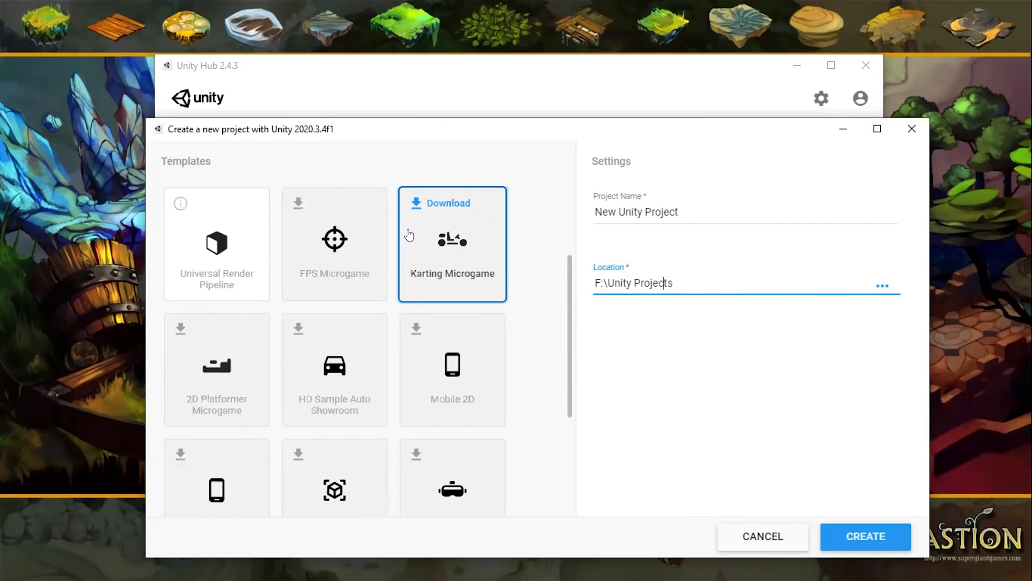
scroll(313, 382, "down", 5)
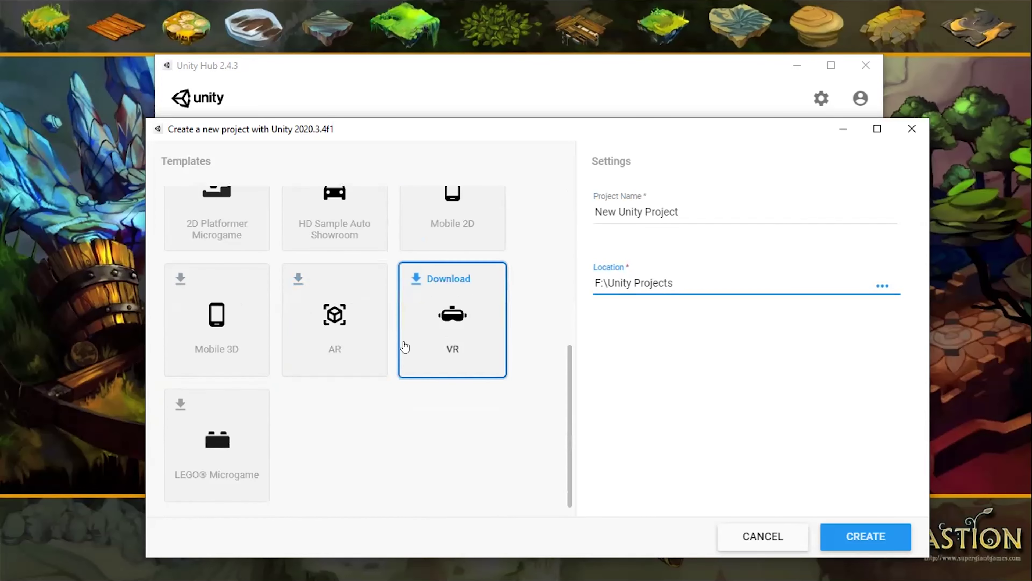
scroll(405, 345, "up", 1)
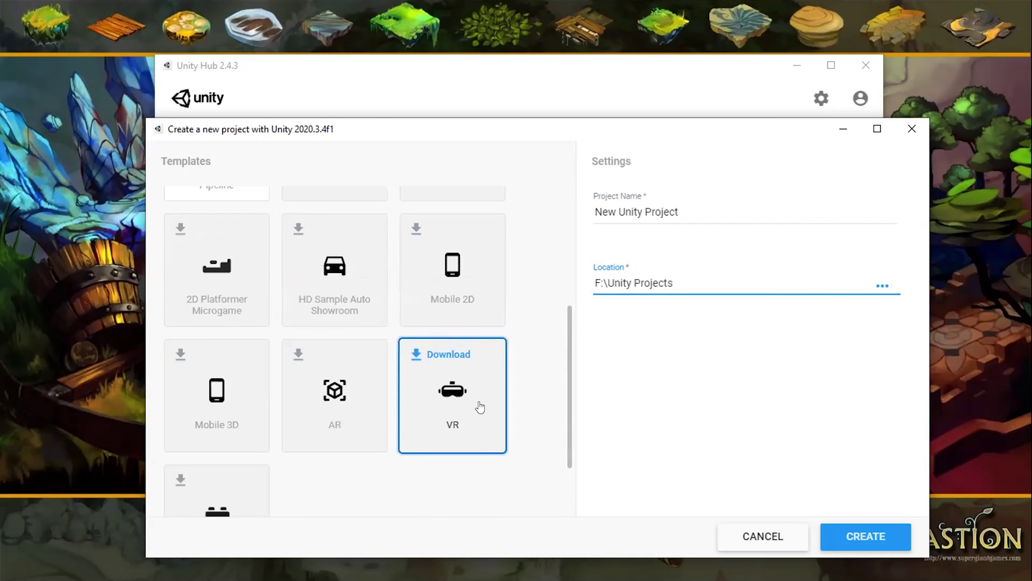
scroll(396, 396, "up", 4)
mouse_move(344, 384)
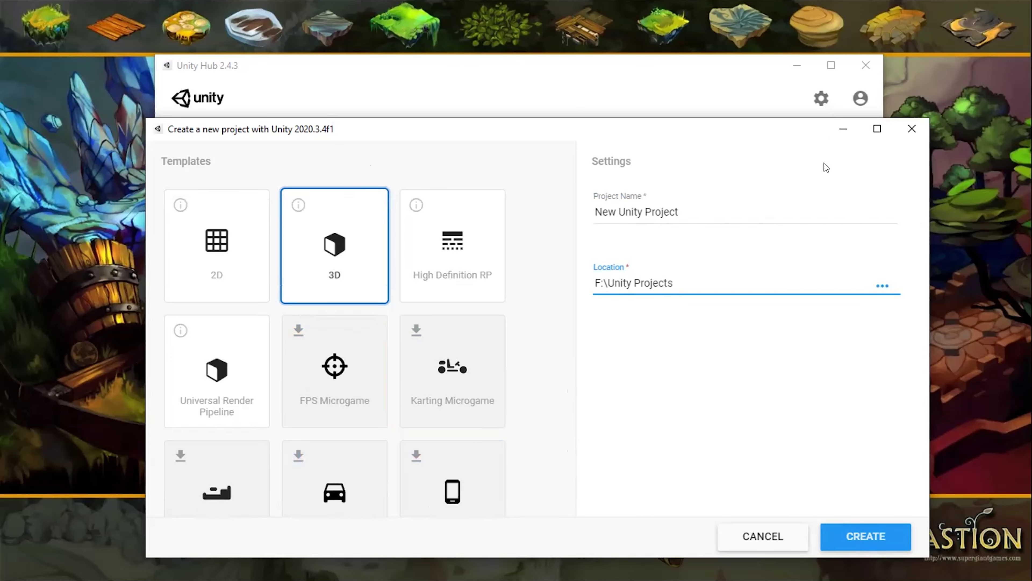
left_click(837, 128)
left_click(795, 65)
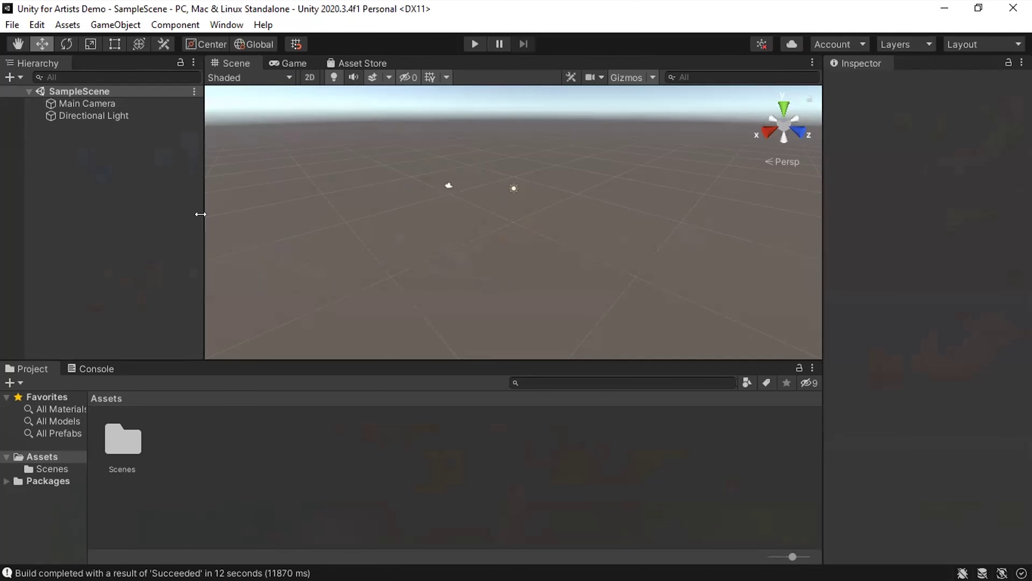
Widen the hierarchy, dock the Game view beside Scene, and float the Asset Store window.
left_click_drag(200, 214, 232, 236)
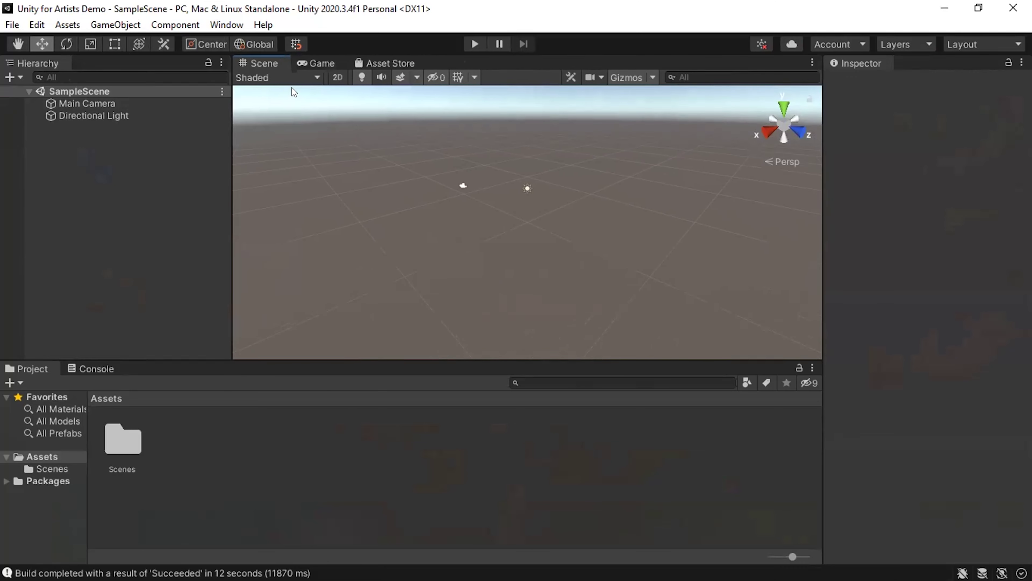
left_click_drag(322, 56, 716, 309)
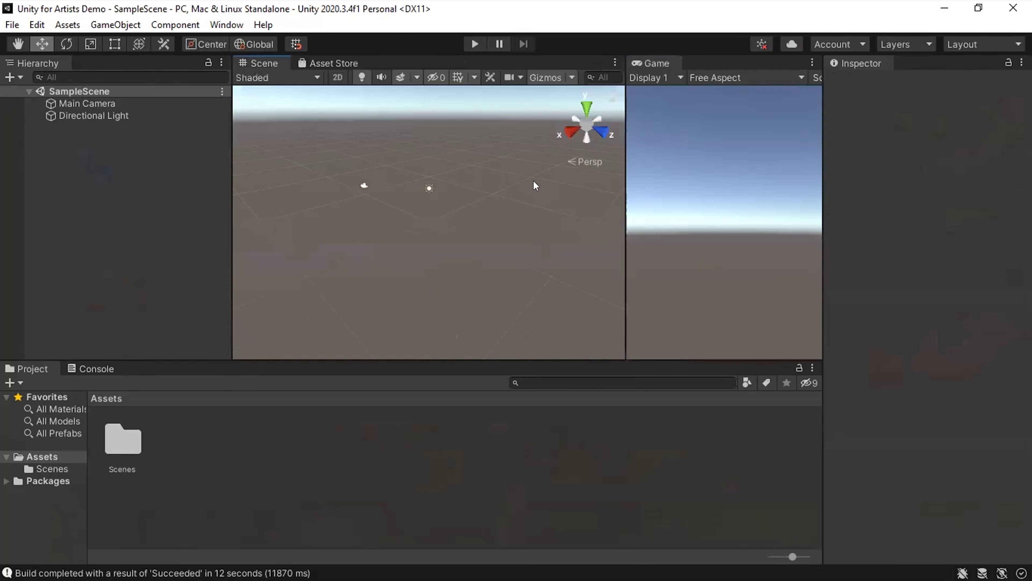
left_click_drag(329, 63, 382, 301)
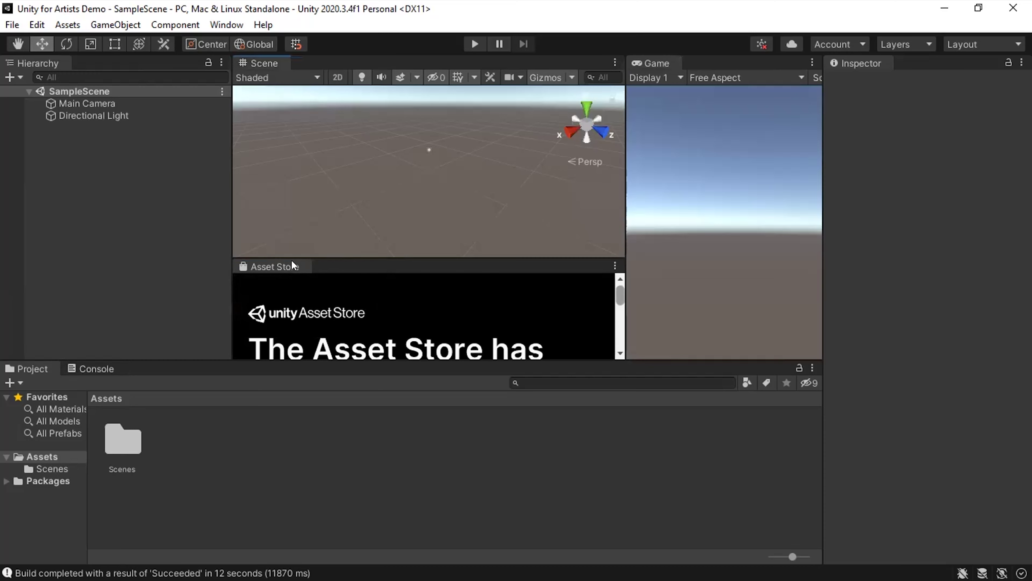
left_click_drag(284, 267, 636, 266)
left_click_drag(655, 355, 472, 315)
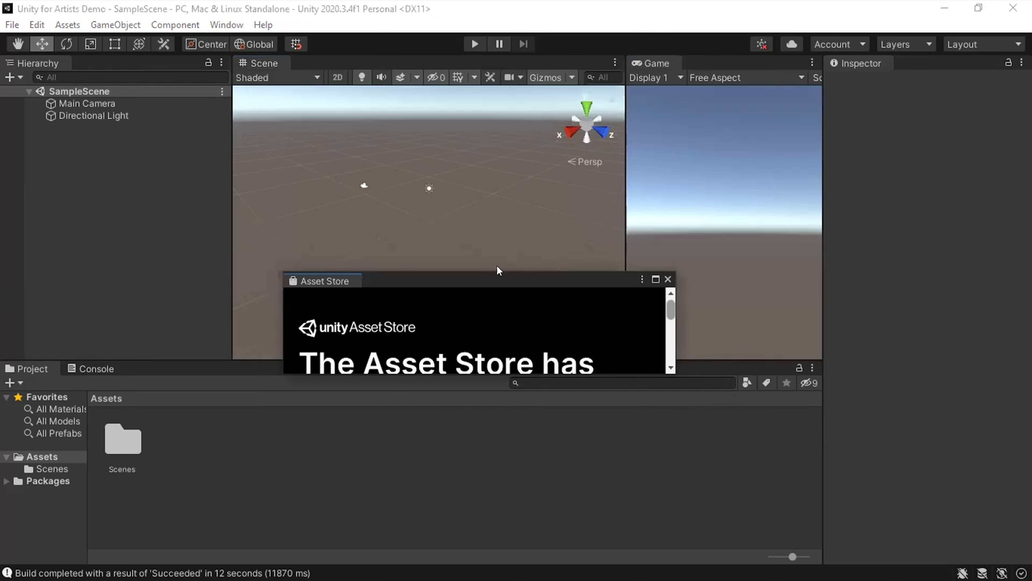
left_click_drag(496, 266, 510, 165)
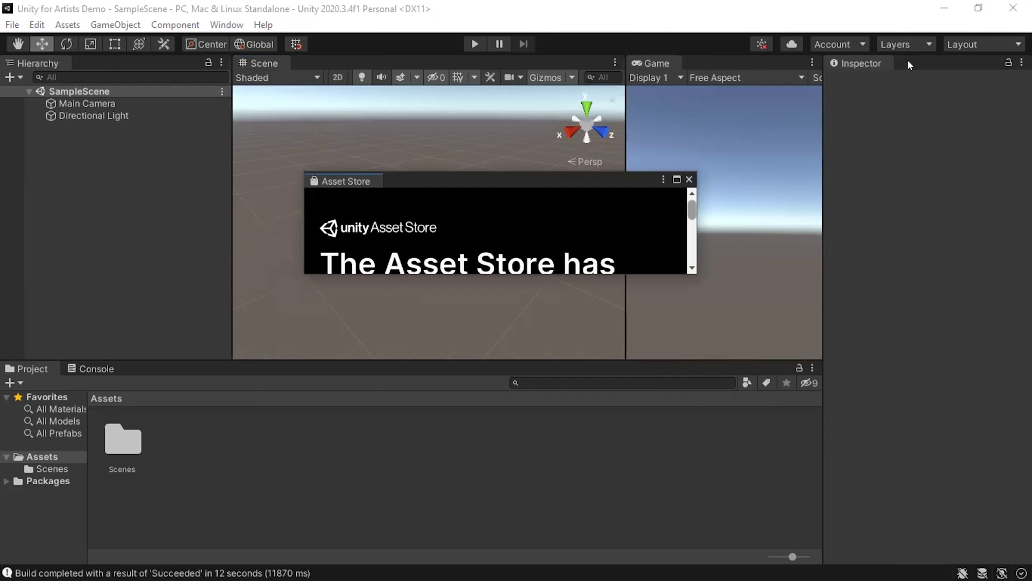
Switch the editor to the Tall layout preset and orbit the Scene view.
left_click(968, 43)
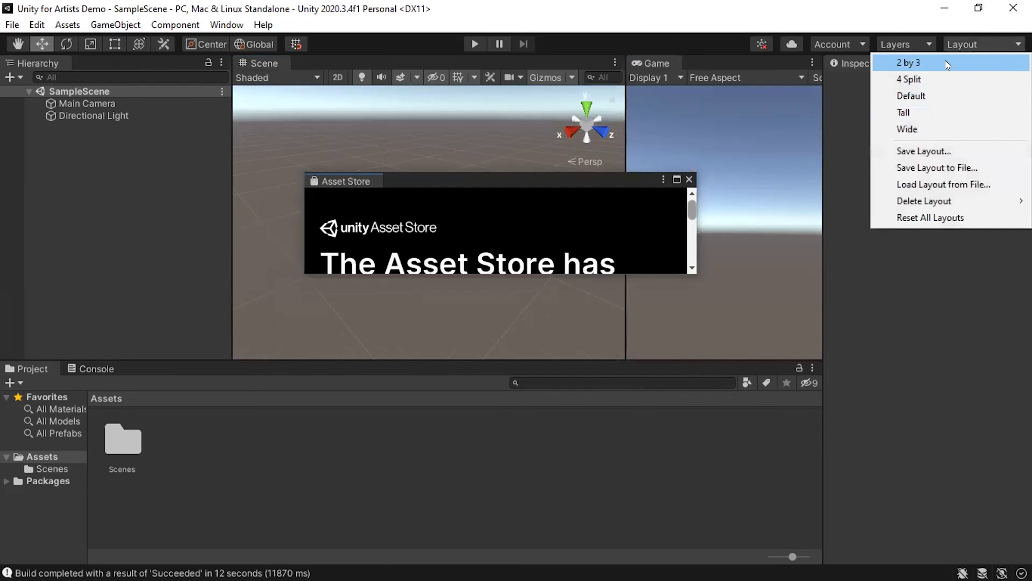
left_click(919, 112)
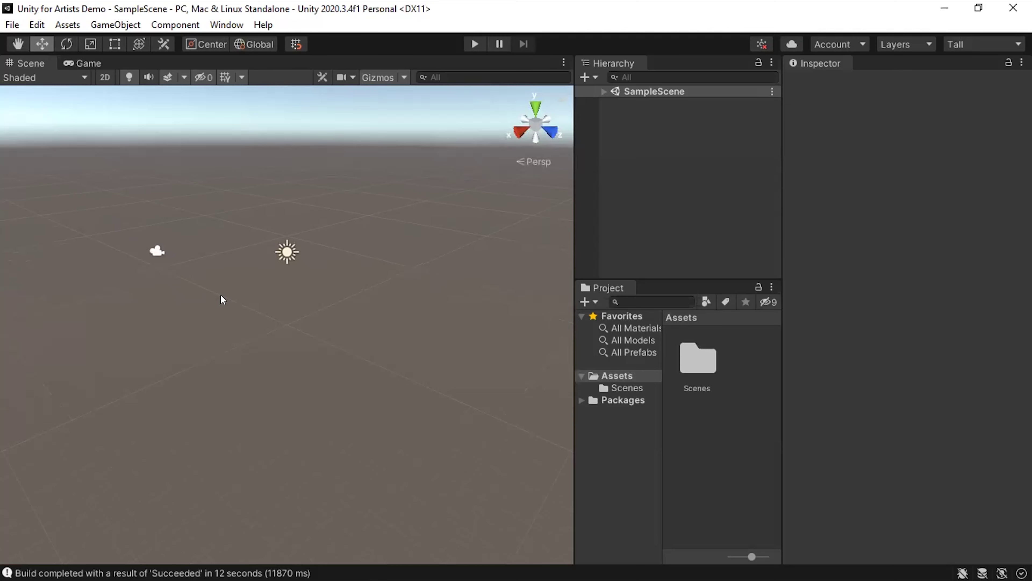
left_click_drag(193, 300, 257, 386, "alt")
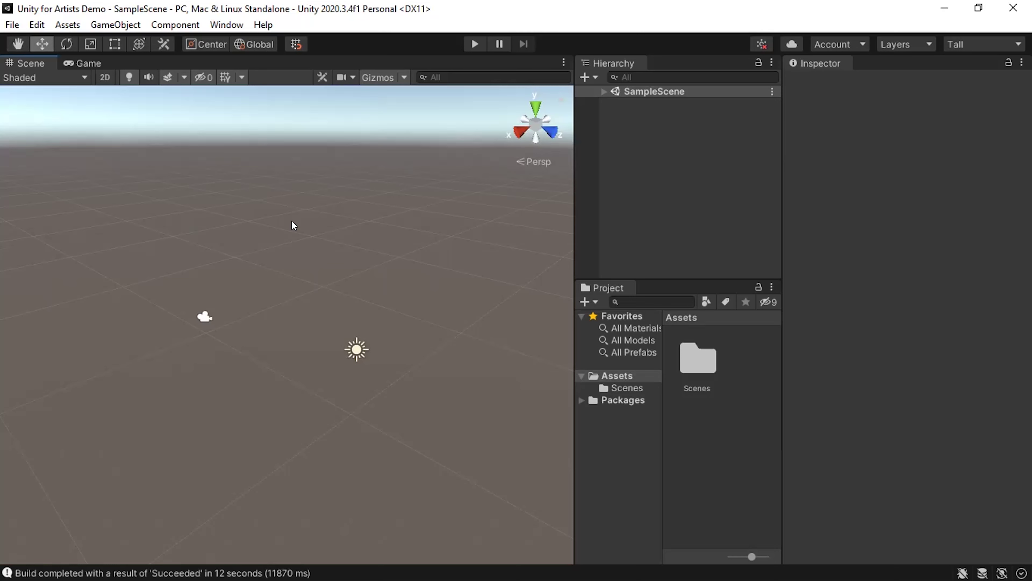
Expand SampleScene to reveal its Main Camera and Directional Light.
left_click(603, 91)
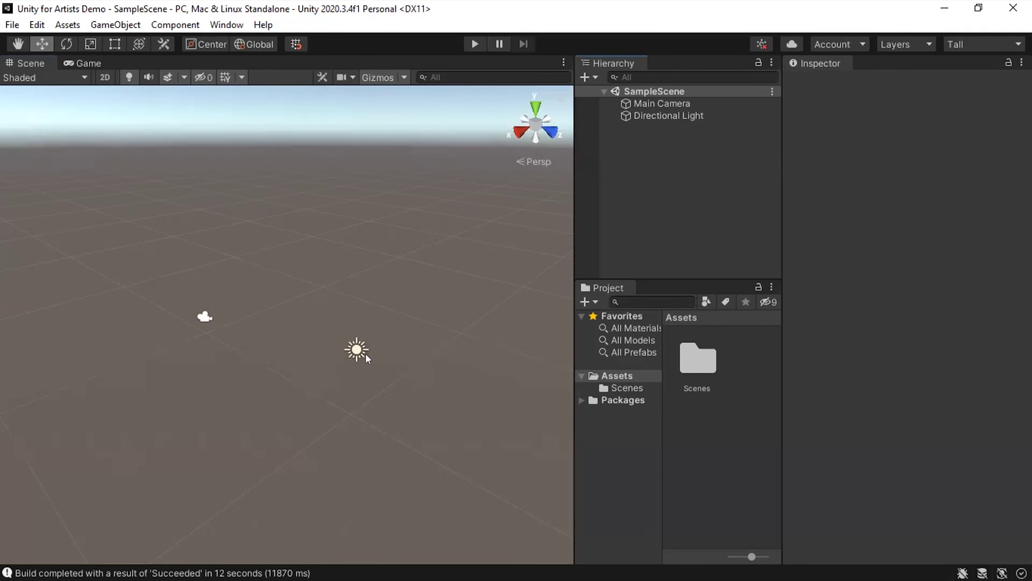
Add a 3D Object Cube to SampleScene from the Hierarchy's context menu.
right_click(631, 154)
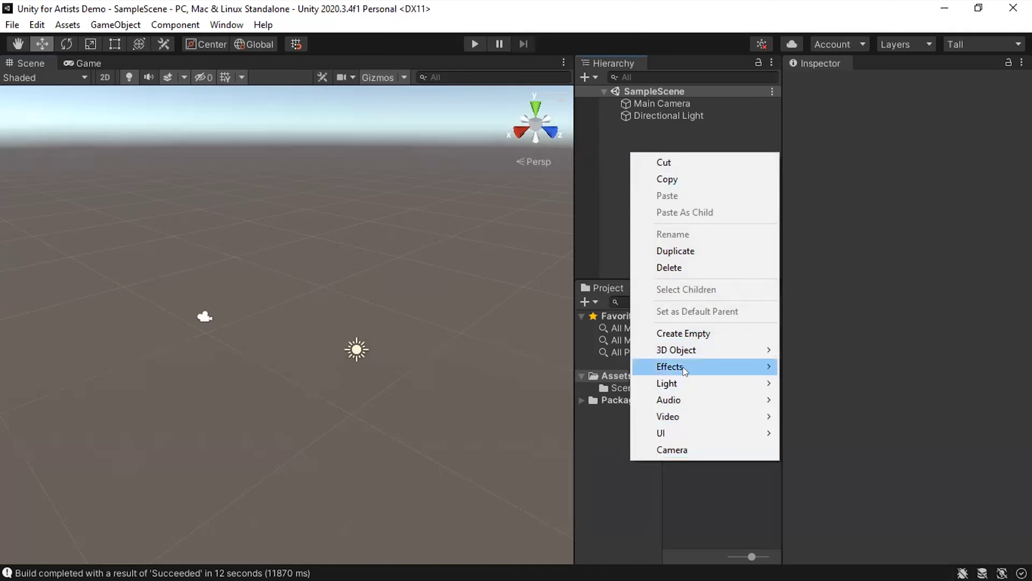
mouse_move(681, 356)
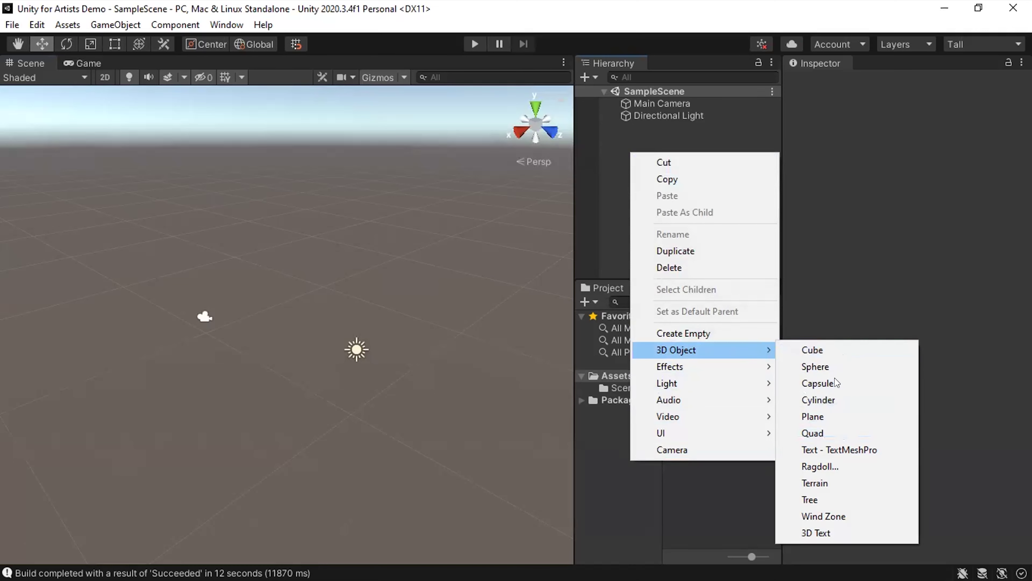
left_click(836, 344)
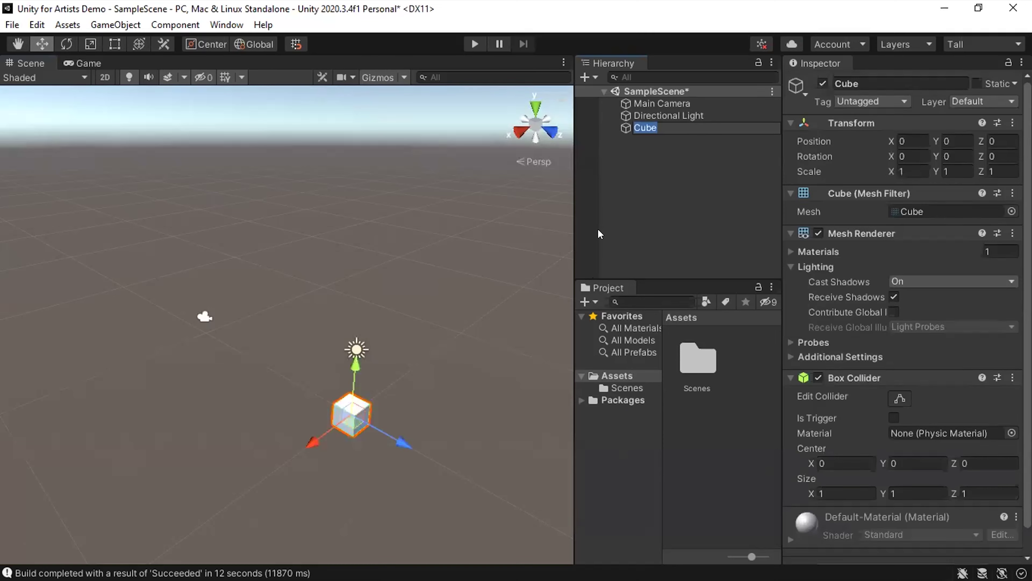
Name the object Cube, try a move and undo it, then slide it to 0.21, 0, -0.13.
key("Return")
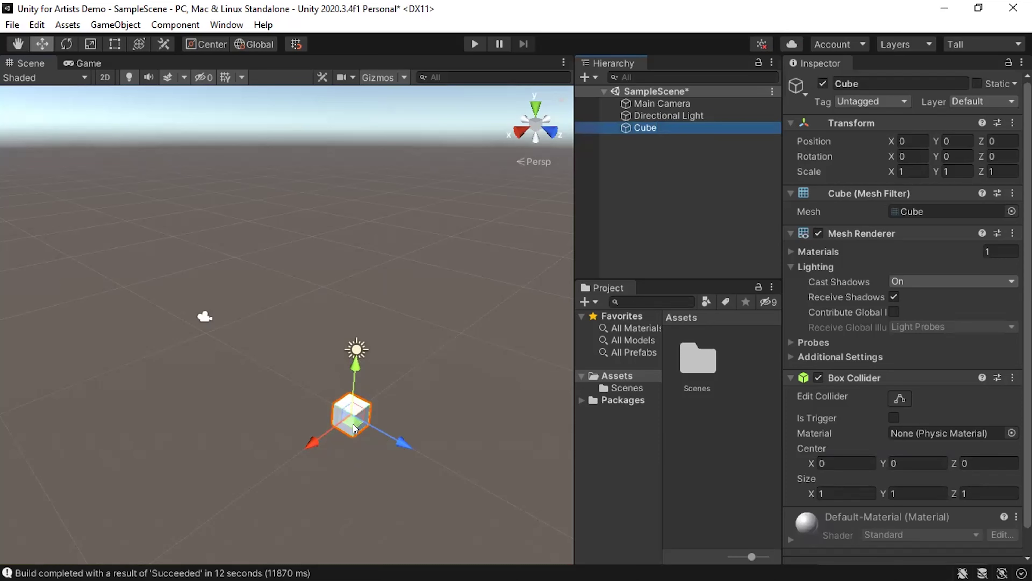
left_click_drag(354, 380, 310, 360)
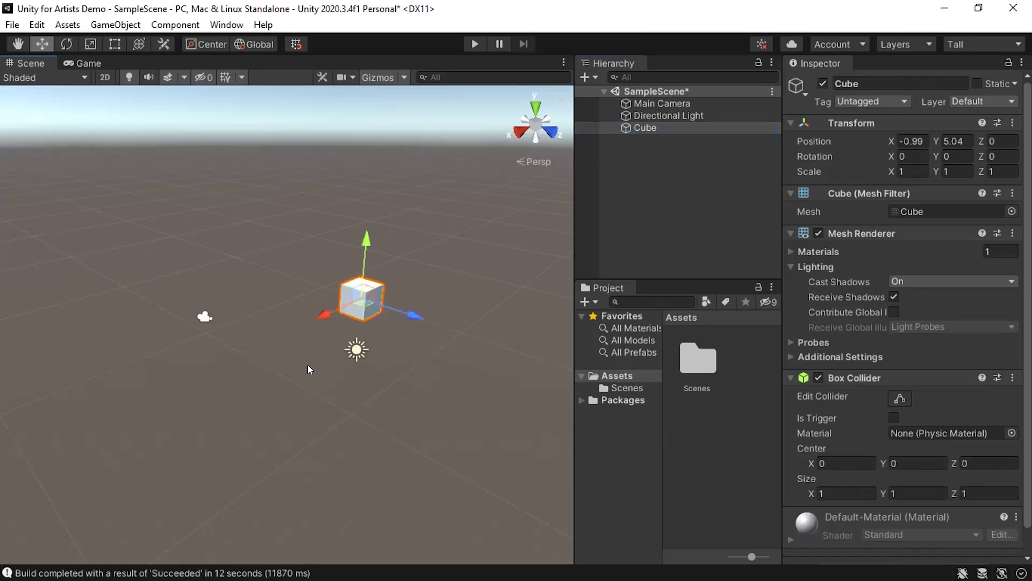
key("ctrl+z")
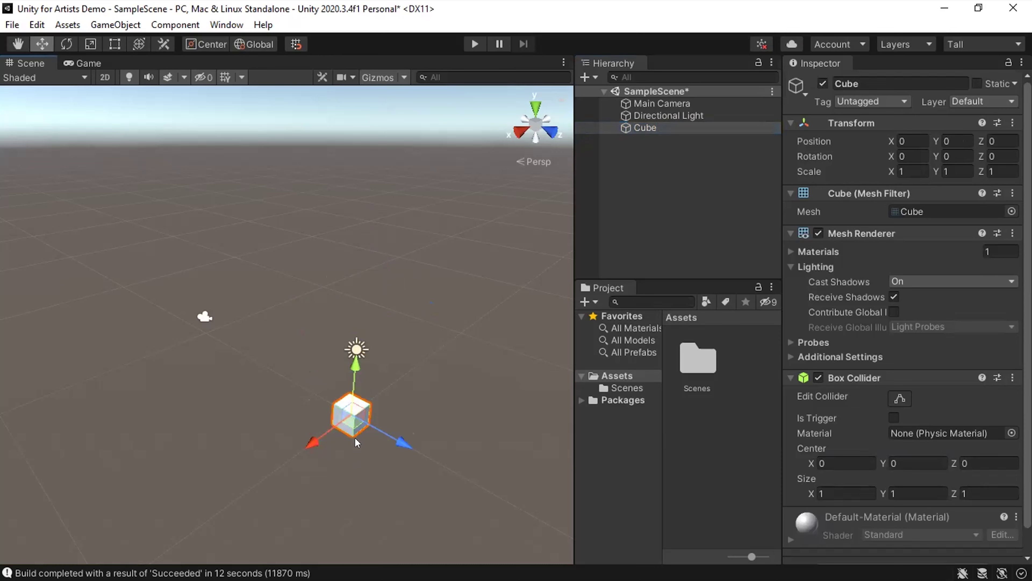
middle_click_drag(360, 420, 301, 406)
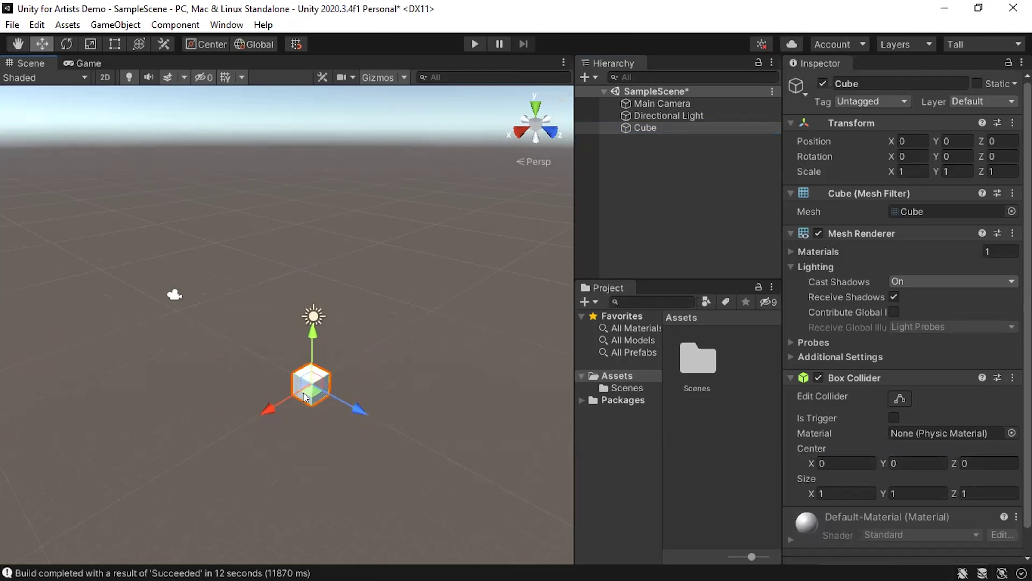
mouse_move(307, 390)
left_mouse_down()
mouse_move(194, 331)
mouse_move(308, 329)
mouse_move(378, 272)
mouse_move(278, 396)
mouse_move(268, 260)
mouse_move(307, 427)
mouse_move(350, 338)
mouse_move(306, 395)
left_mouse_up()
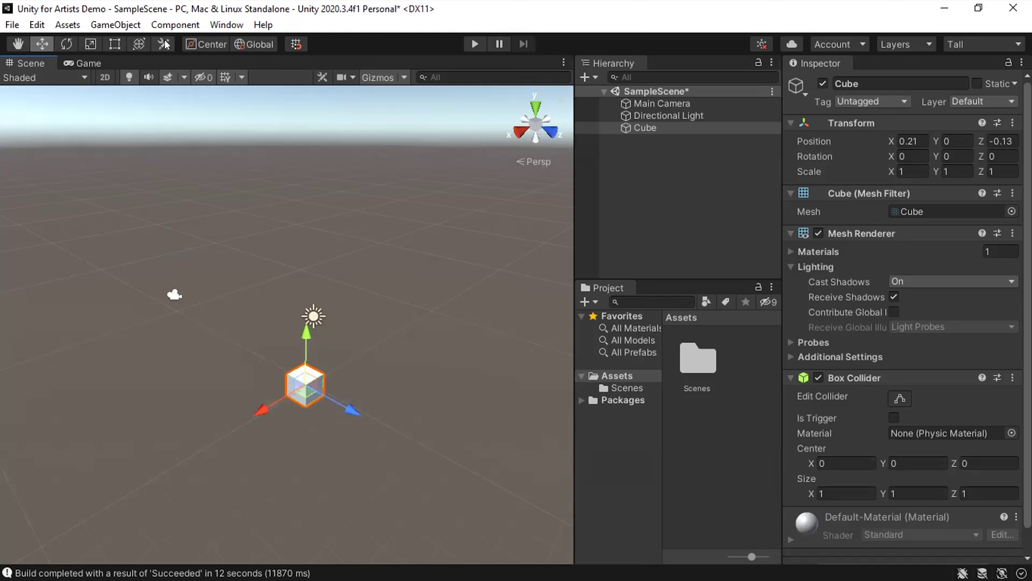
left_click(18, 44)
left_click_drag(261, 368, 233, 373)
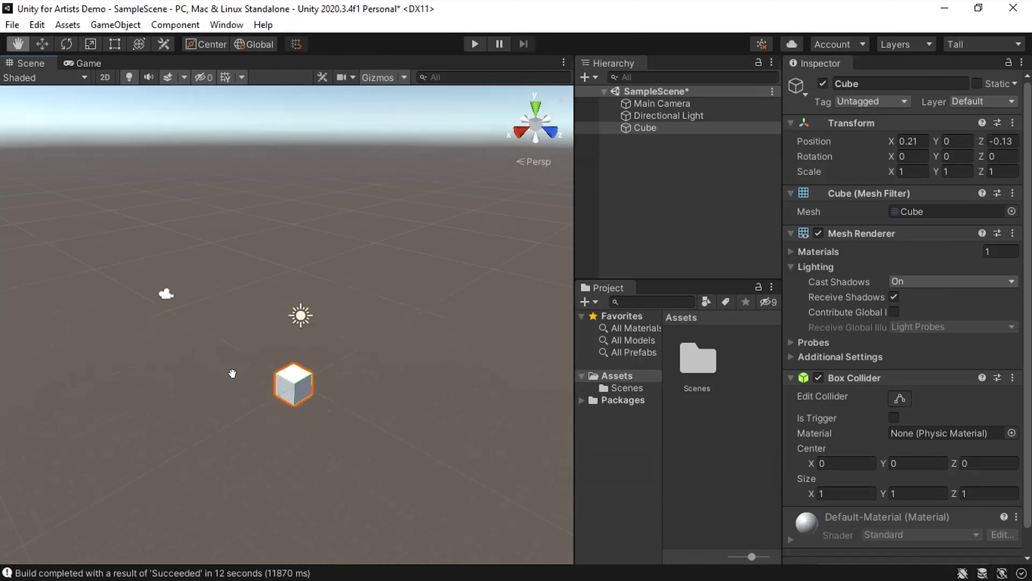
left_click(41, 44)
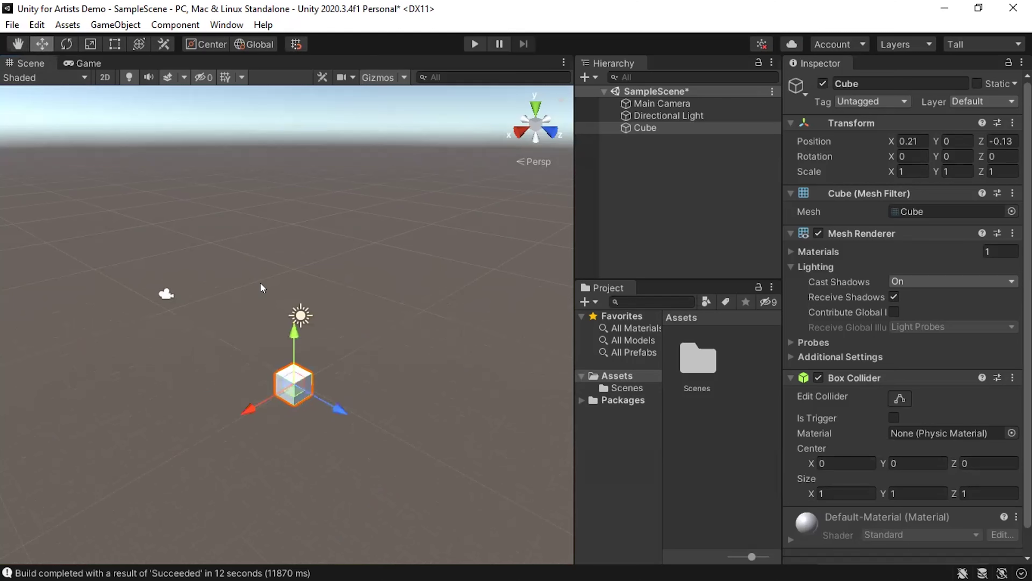
key("q")
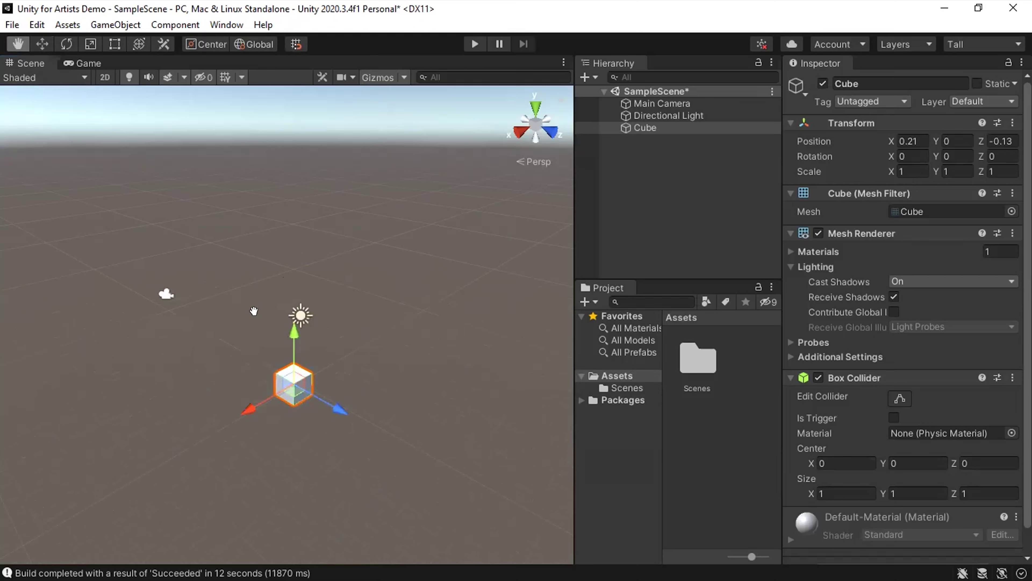
left_click_drag(229, 350, 138, 306)
key("w")
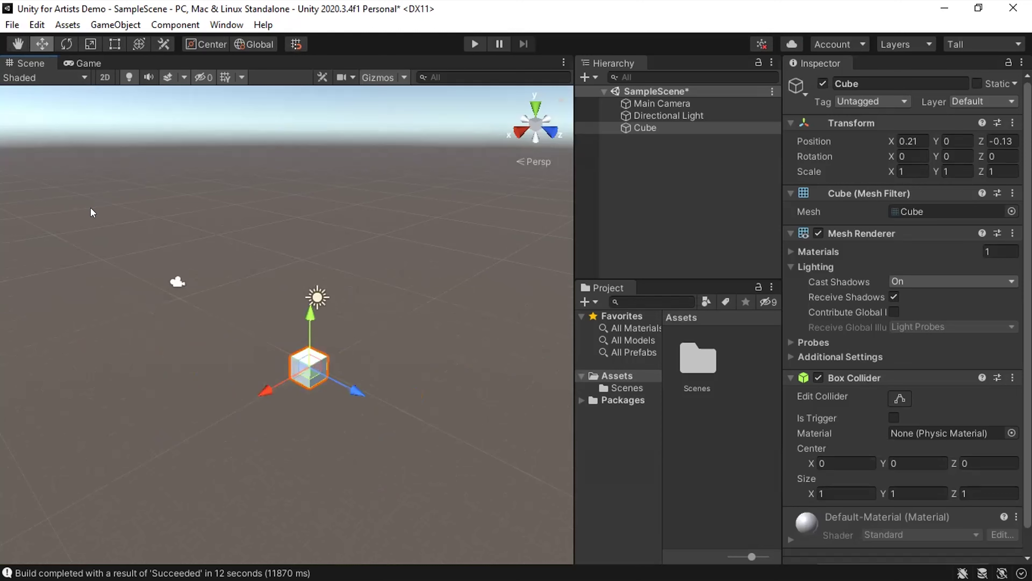
left_click(14, 44)
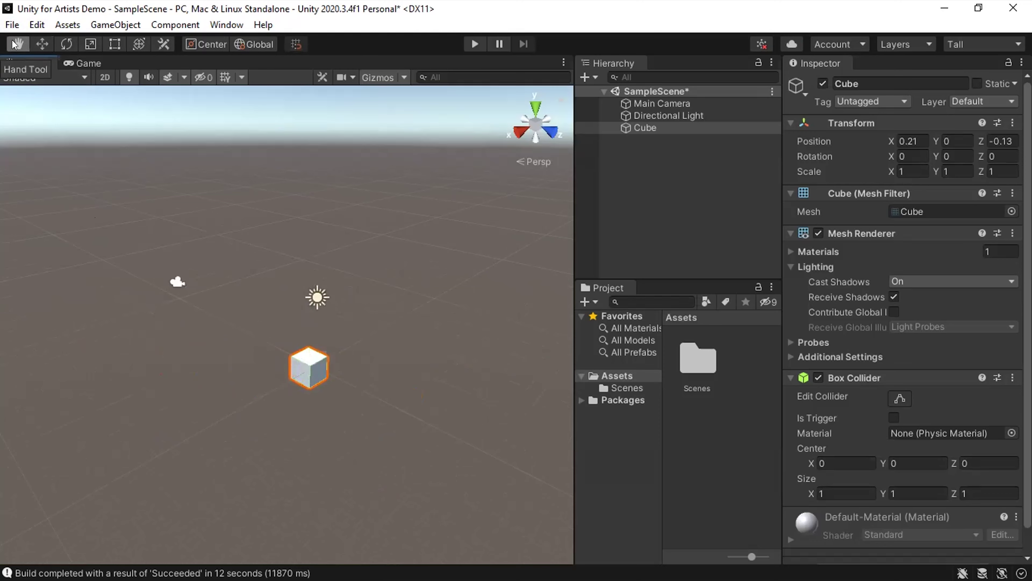
left_click(41, 44)
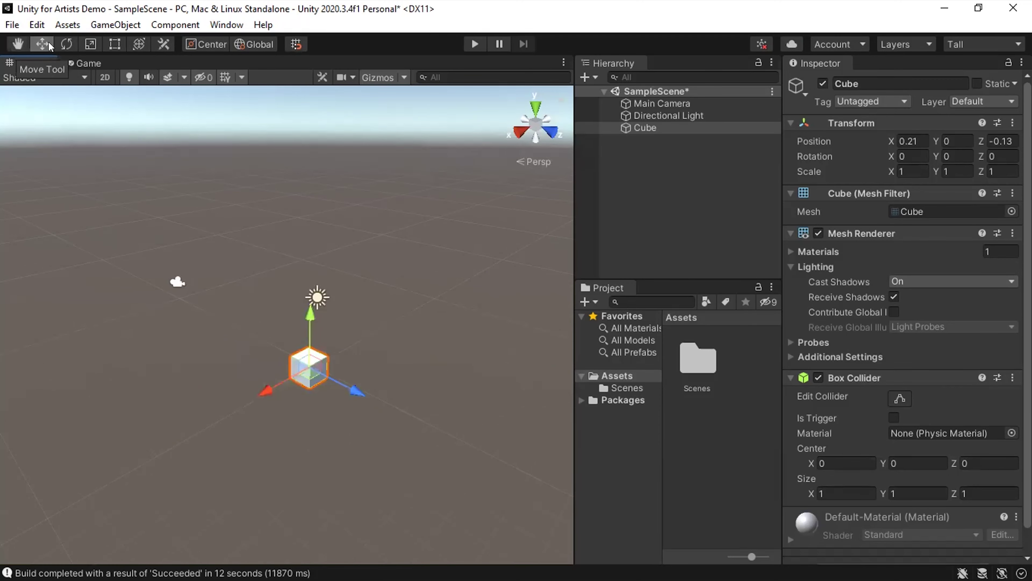
key("e")
key("r")
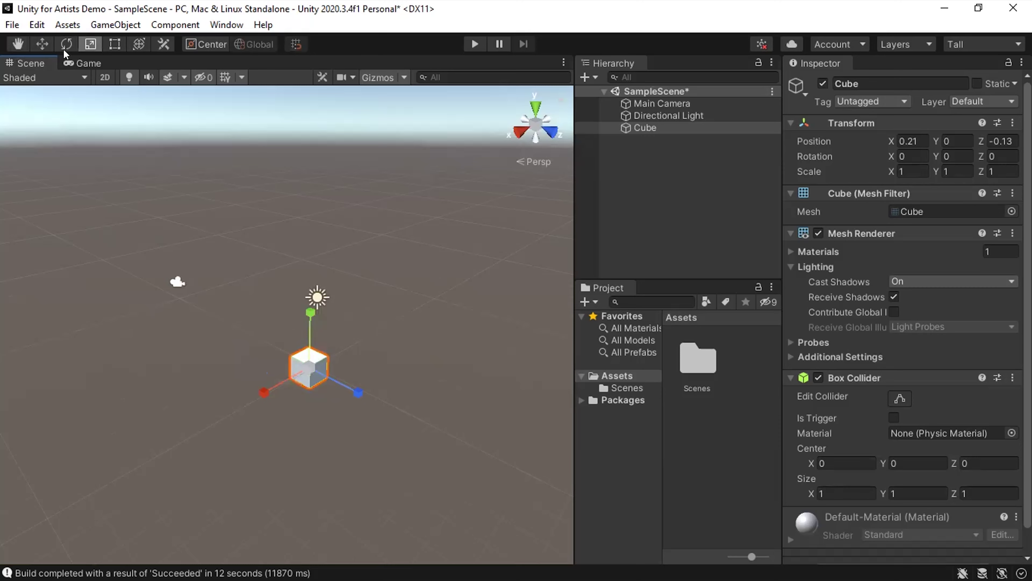
key("y")
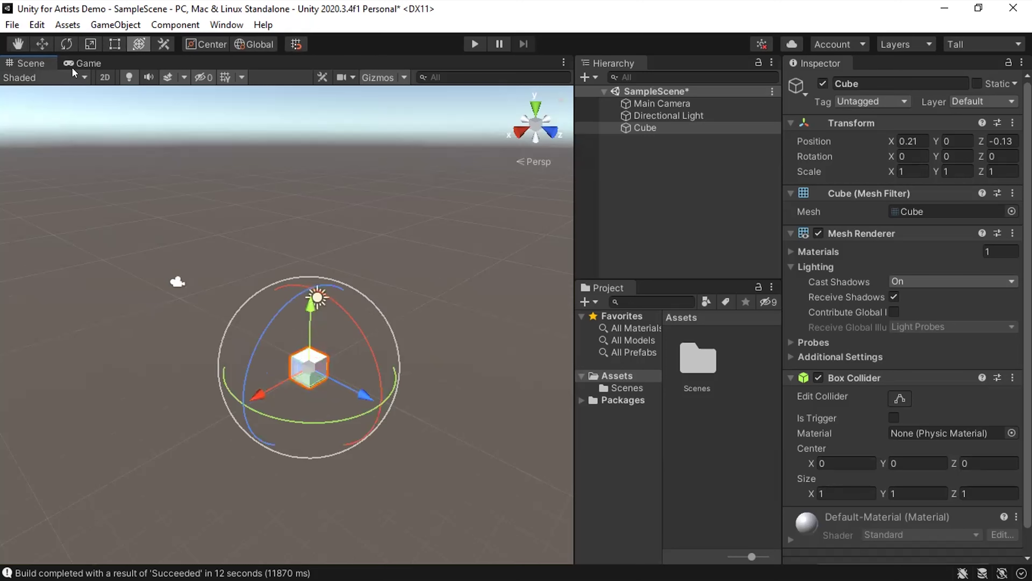
left_click(67, 44)
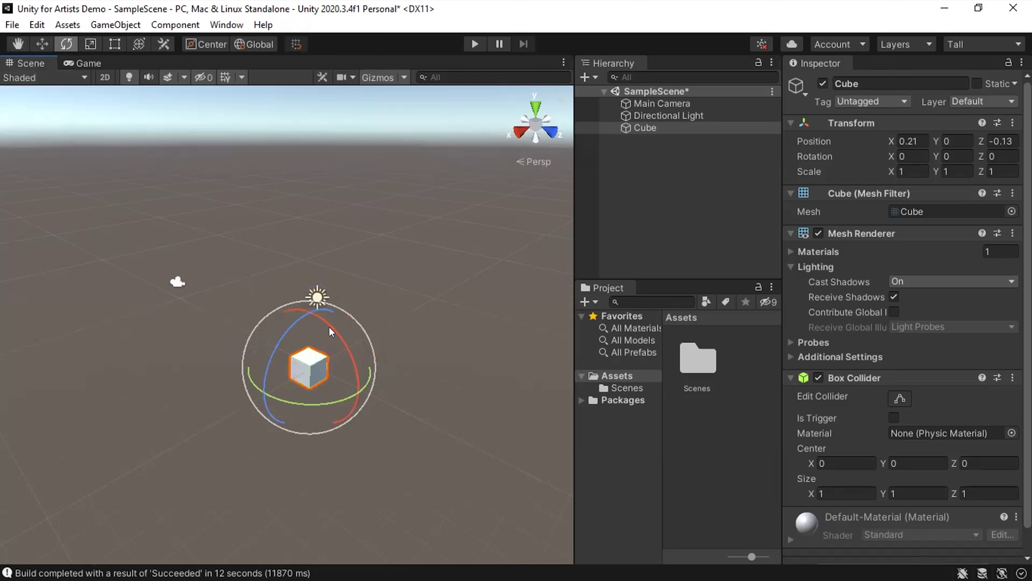
left_click_drag(329, 326, 240, 368)
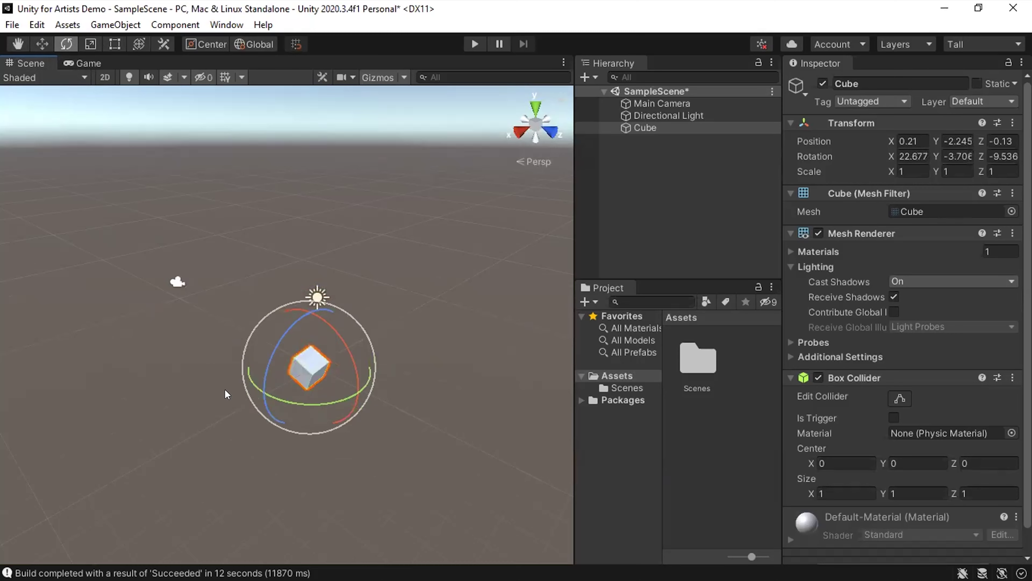
key("ctrl+z")
key("ctrl+z")
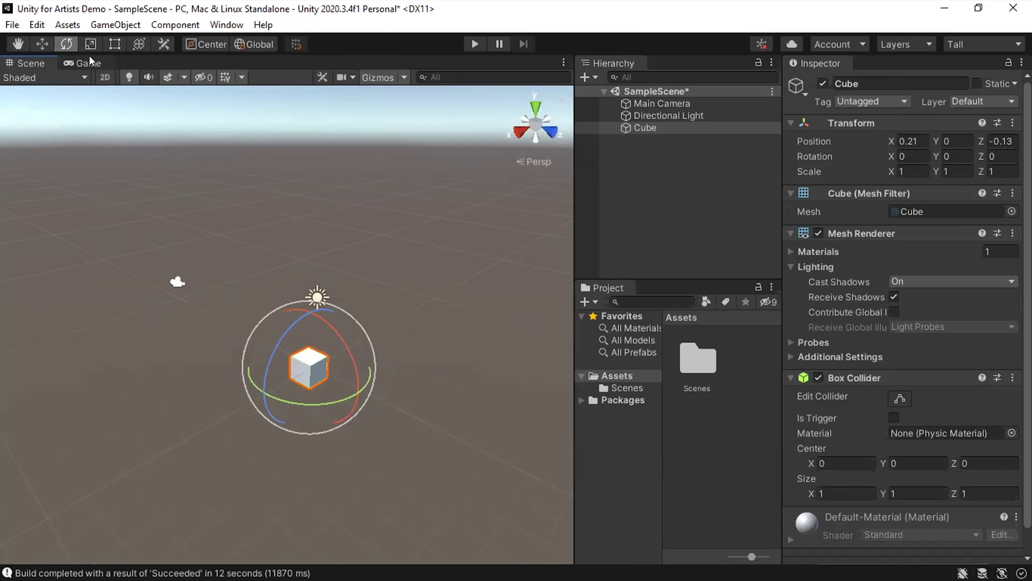
left_click(90, 44)
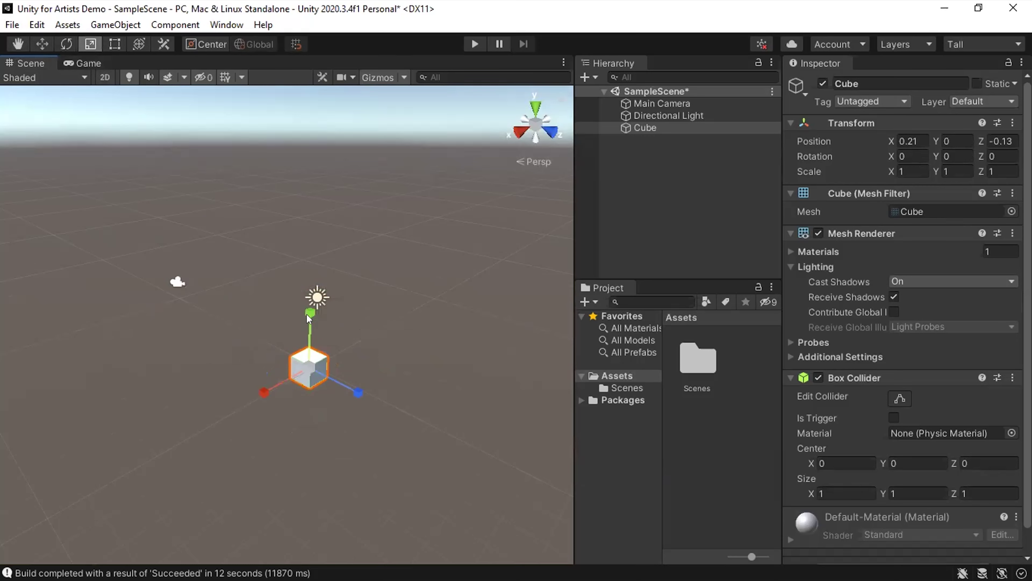
Stretch the Cube along Y, then scale it uniformly to 2.1352 × 4.0671 × 2.1352.
left_click_drag(310, 312, 307, 265)
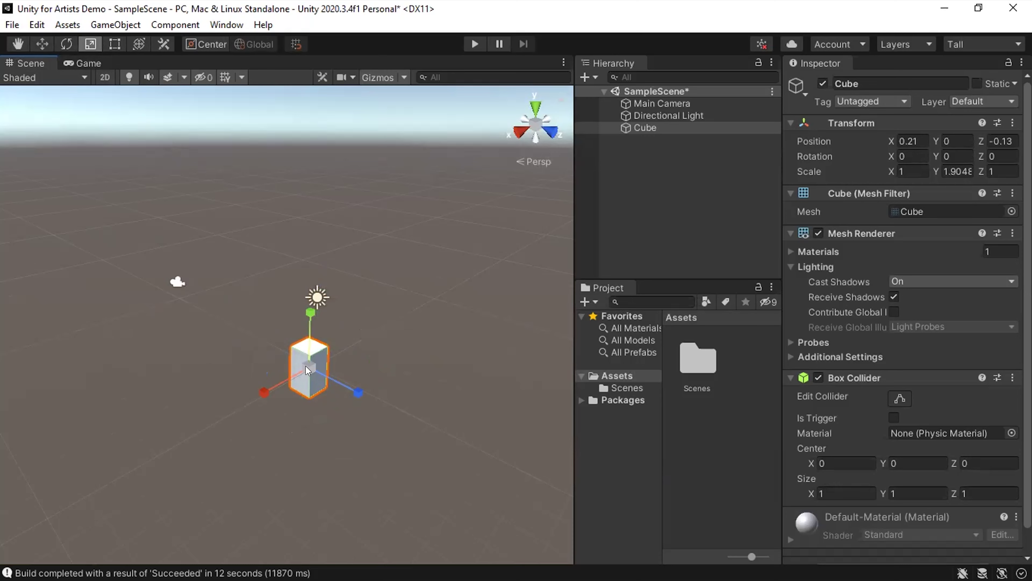
left_click_drag(306, 366, 398, 386)
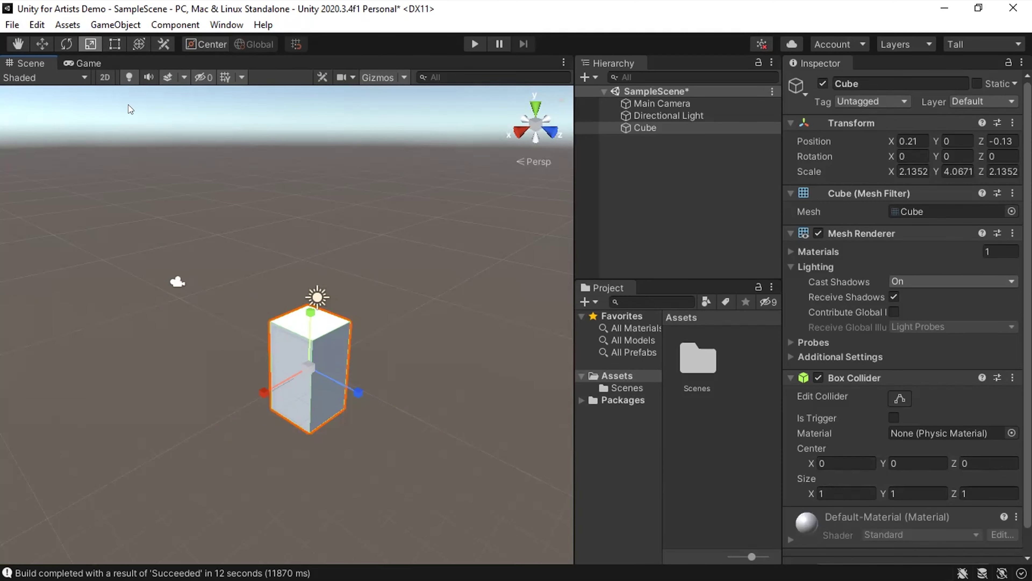
left_click(114, 44)
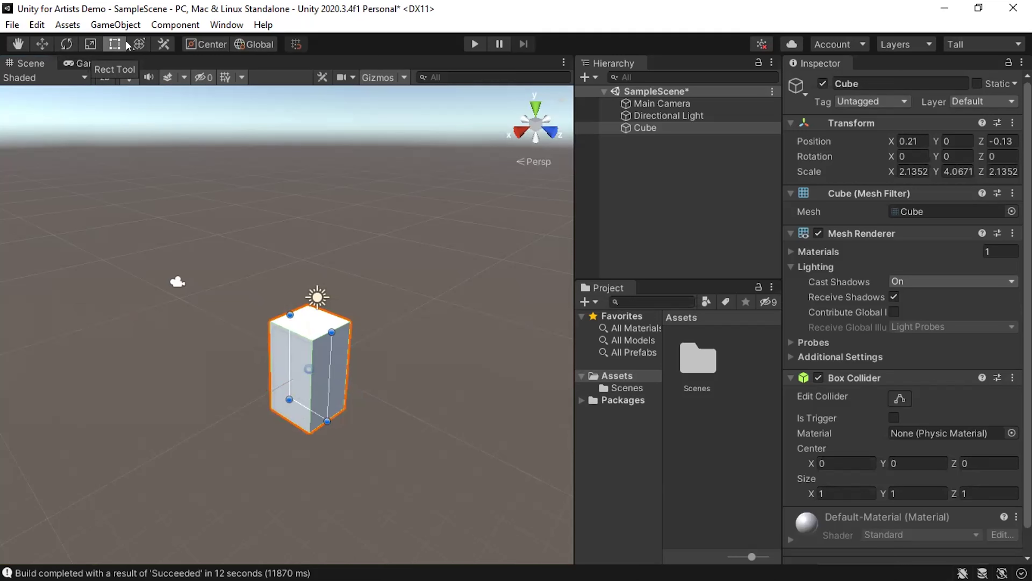
Raise the tall Cube to Position Y 1.04, undoing the stray scale and tilt.
left_click(138, 44)
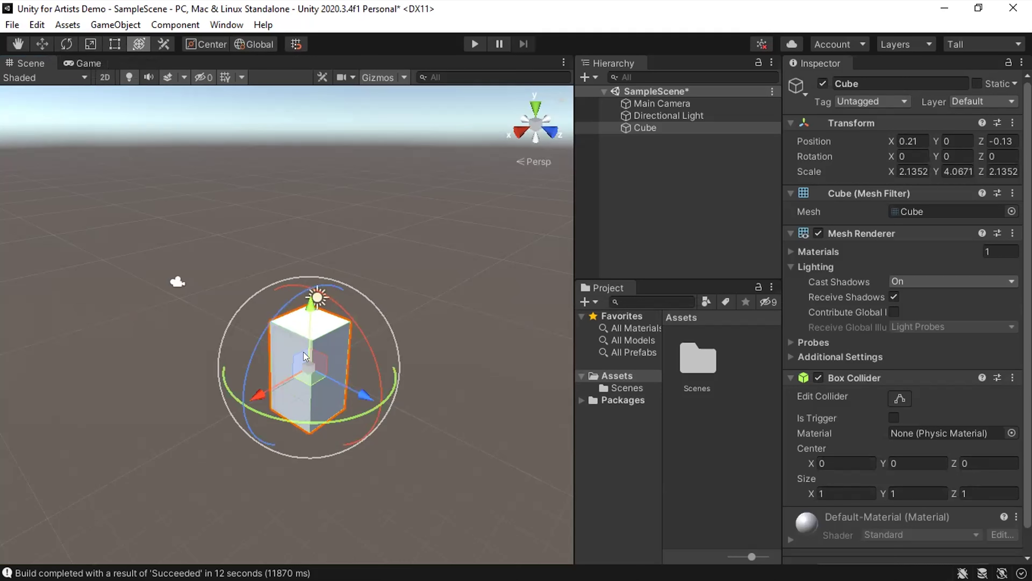
left_click_drag(311, 309, 321, 333)
key("ctrl+z")
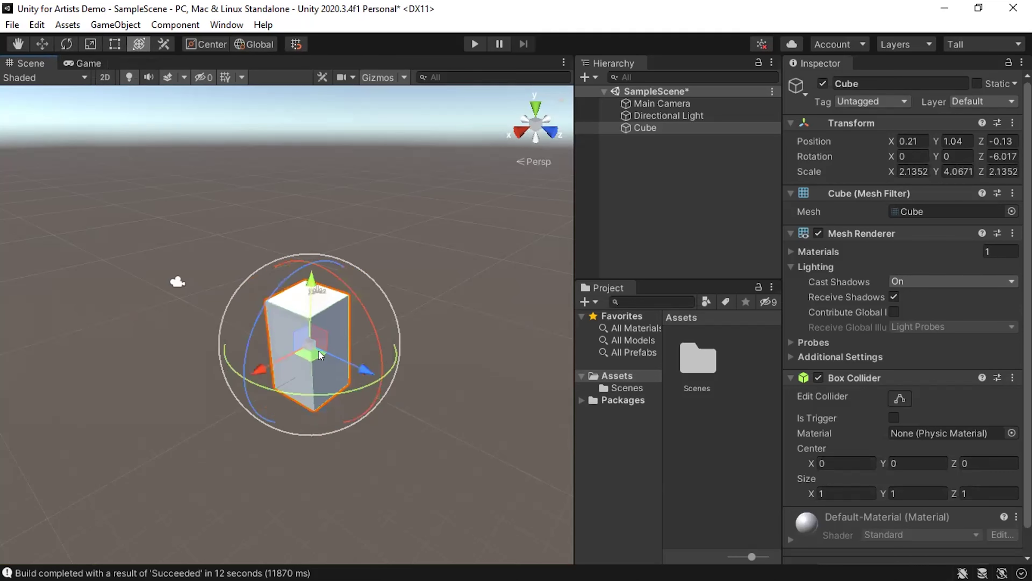
key("ctrl+z")
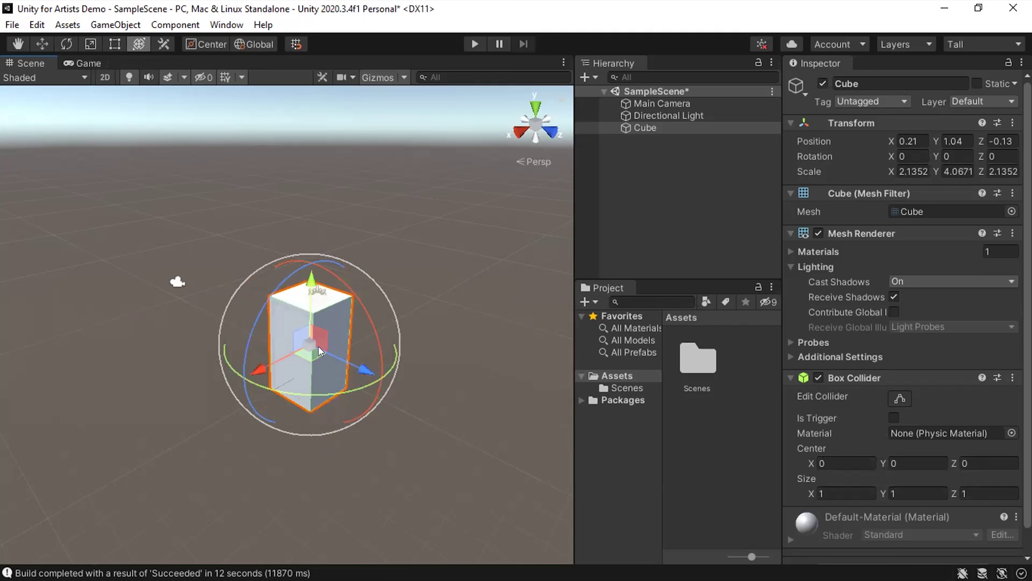
left_click(43, 46)
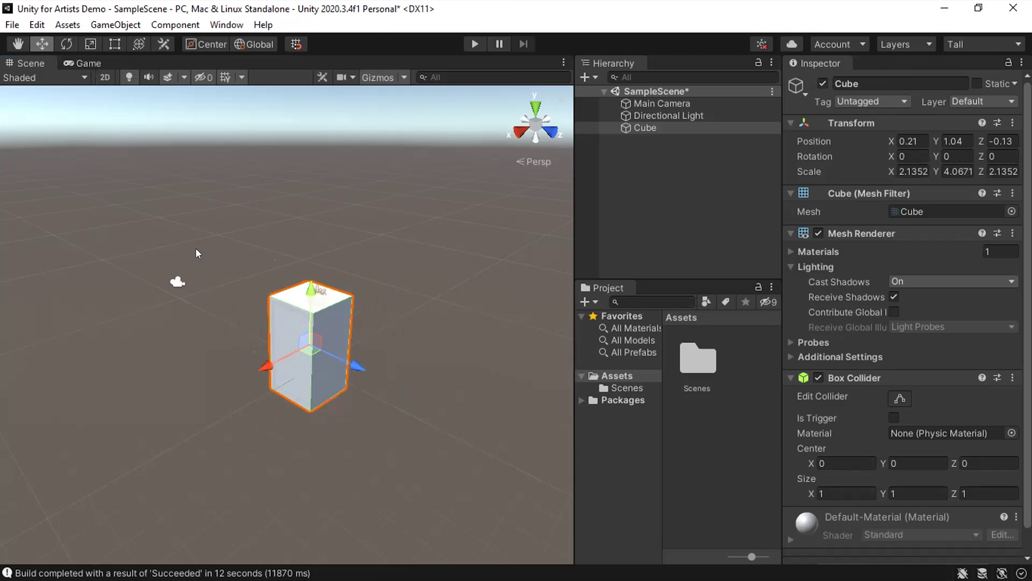
Select the Main Camera and show its render of the tall white cube in the Game view.
left_click(179, 280)
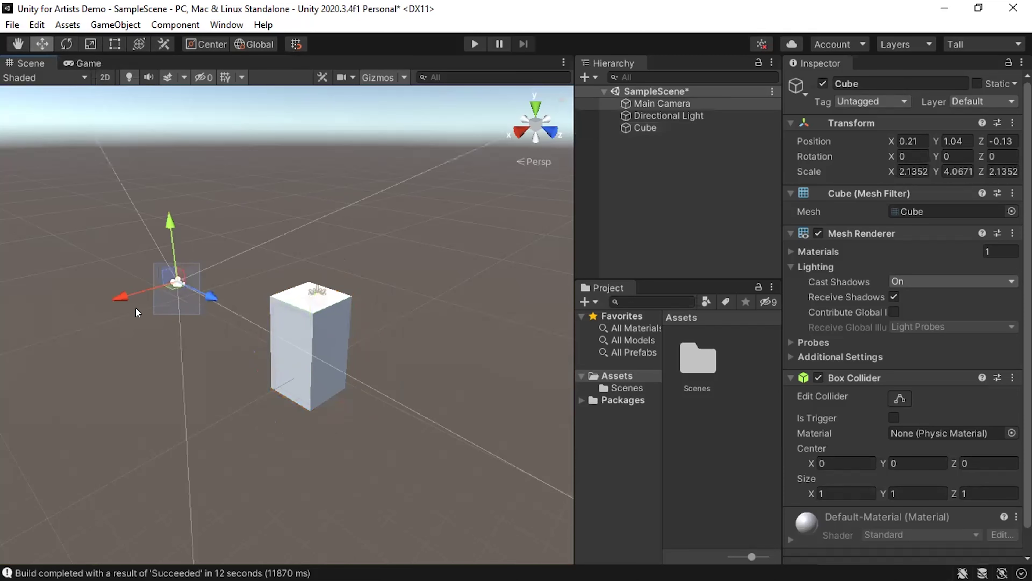
left_click(177, 282)
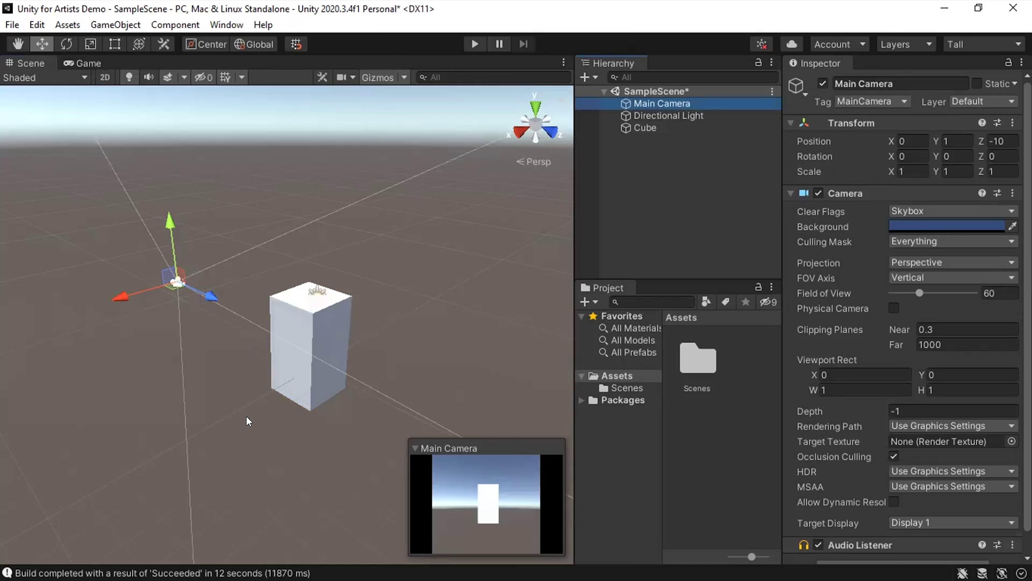
left_click(79, 62)
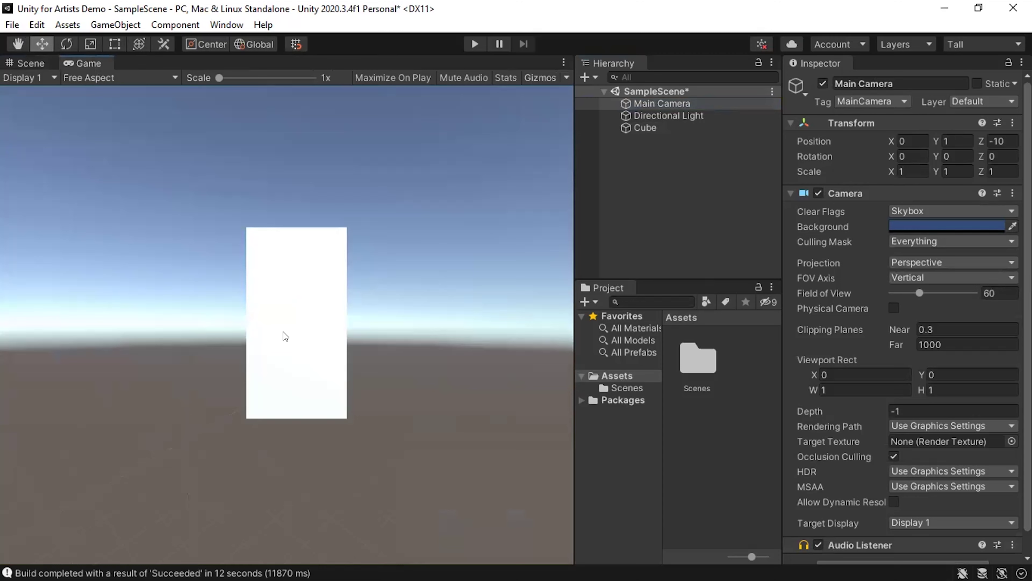
Save SampleScene with Ctrl+S and enter Play mode.
key("ctrl+s")
left_click(475, 43)
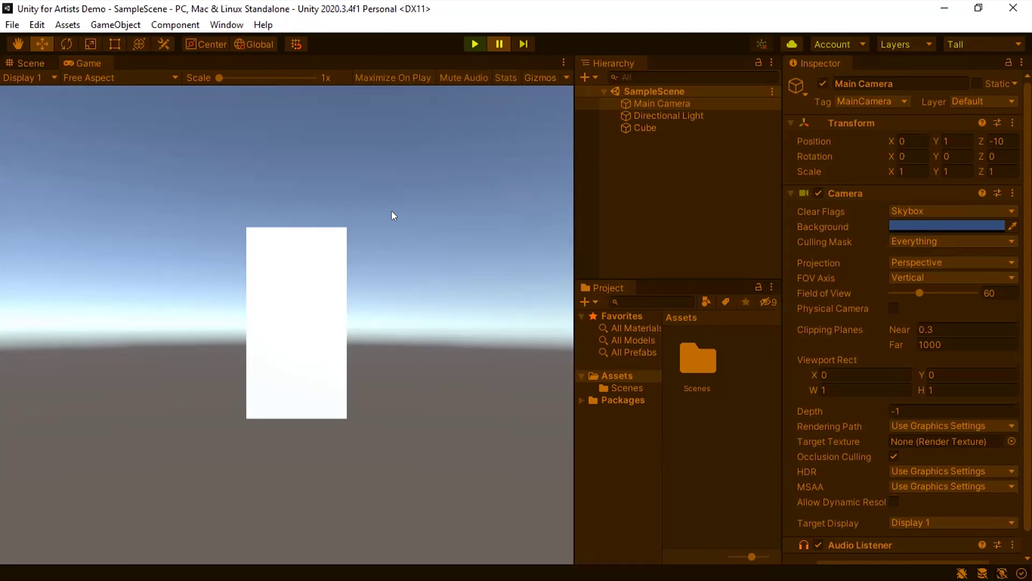
Return to the Scene view, pan around the cube, and switch to the Top view.
left_click(27, 64)
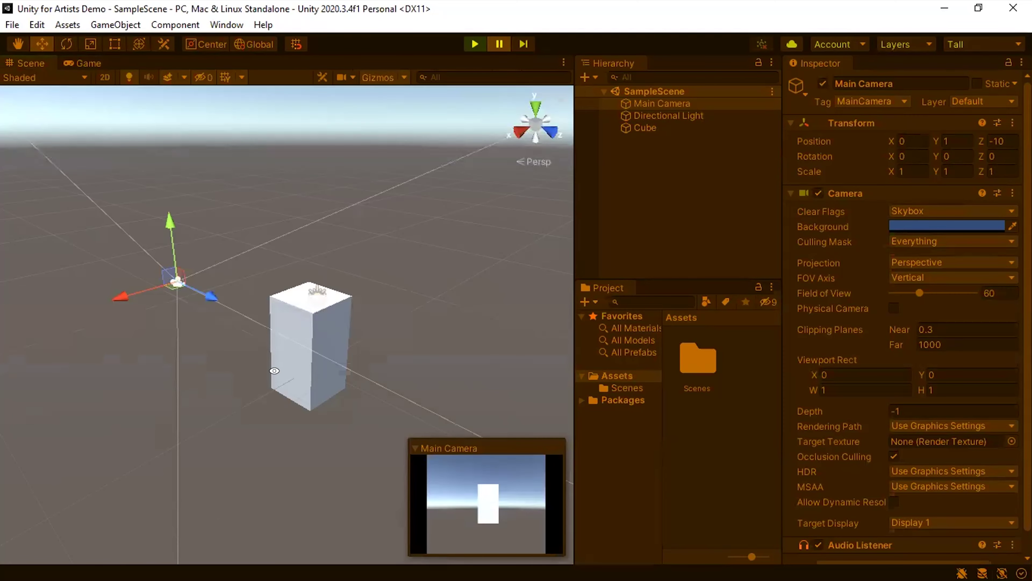
middle_click_drag(275, 361, 185, 405)
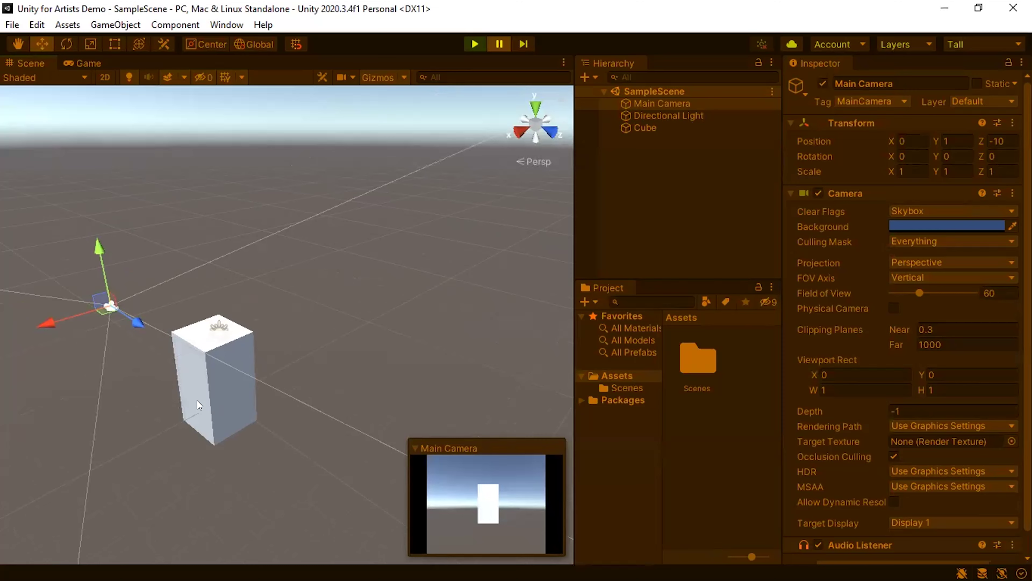
middle_click_drag(173, 406, 237, 382)
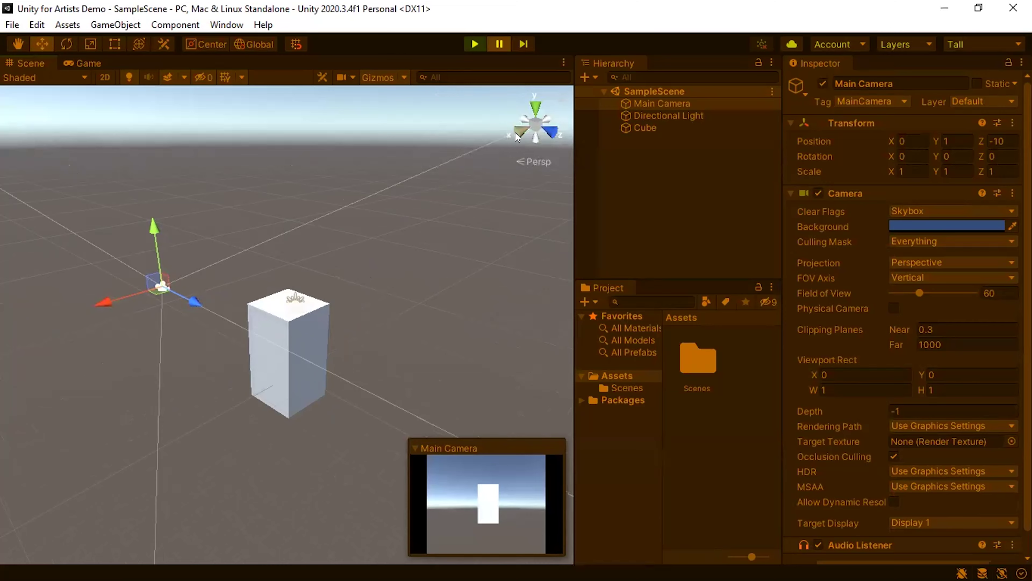
left_click(535, 108)
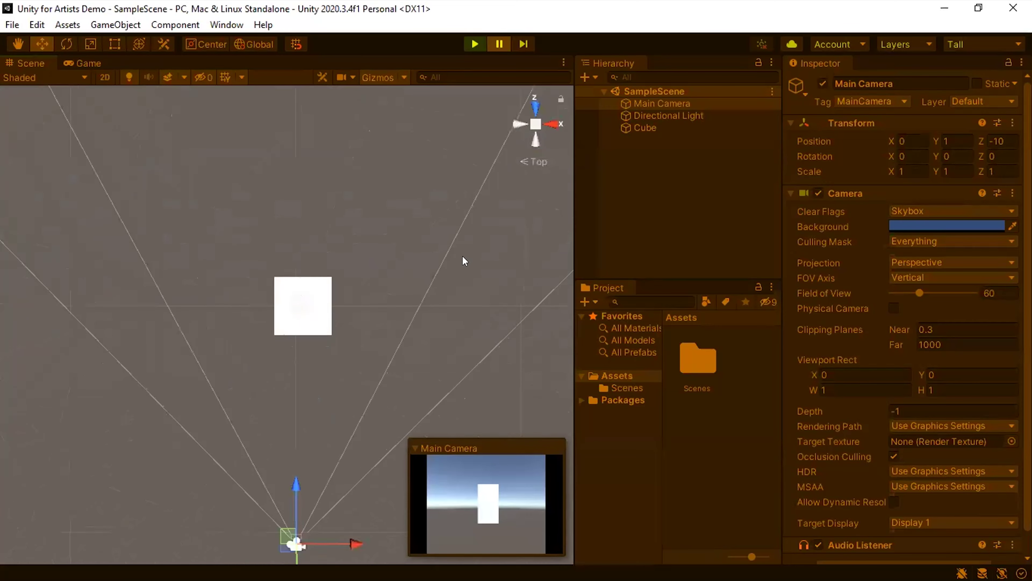
Check the front, right and orthographic views, then return to perspective.
left_click(535, 114)
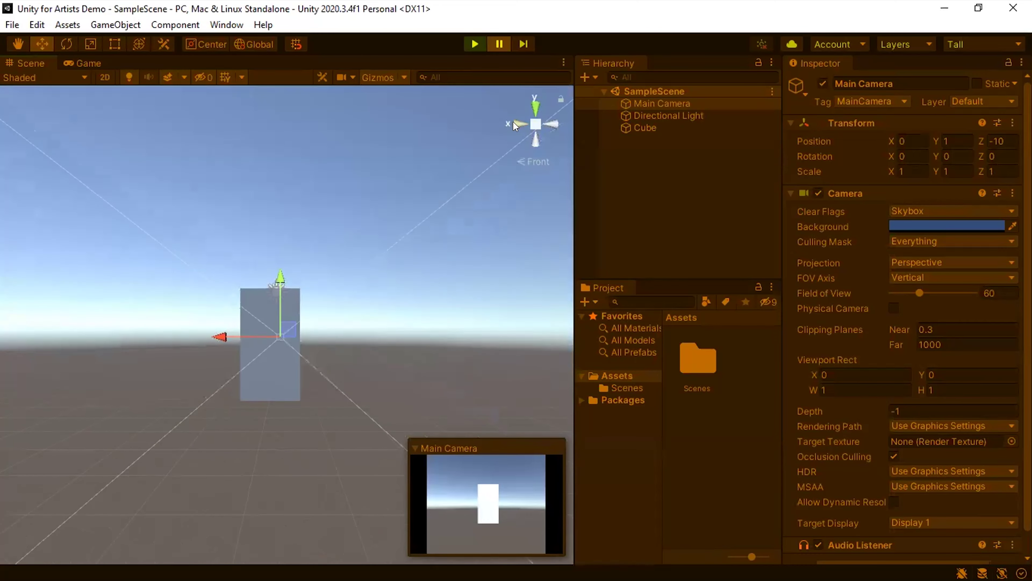
left_click(513, 121)
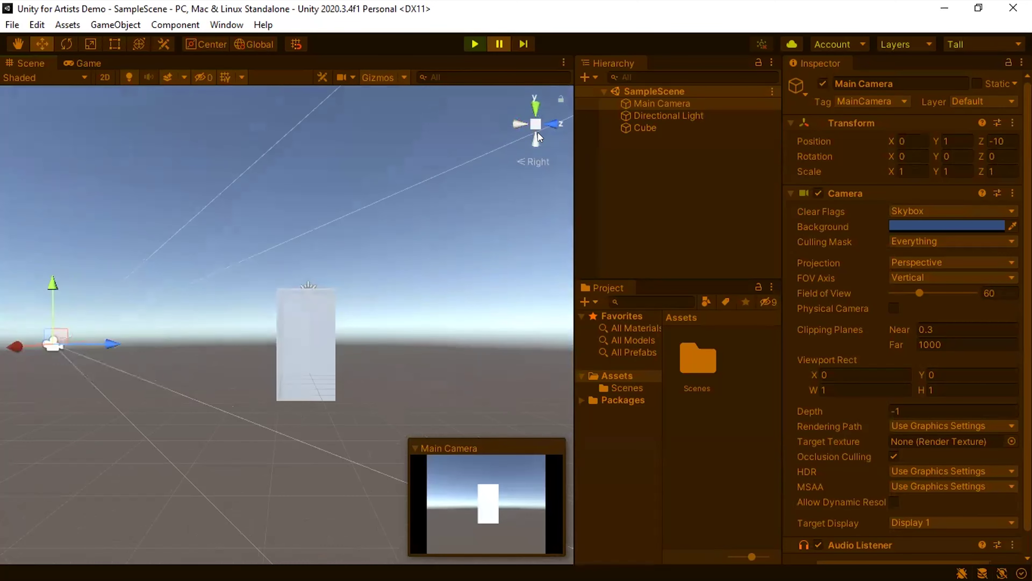
left_click(535, 124)
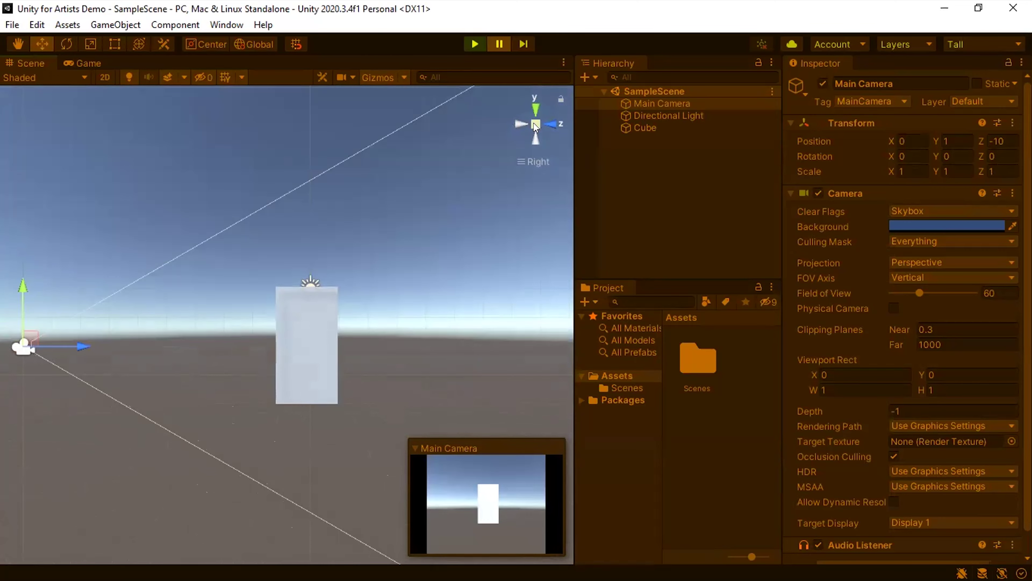
left_click(523, 162)
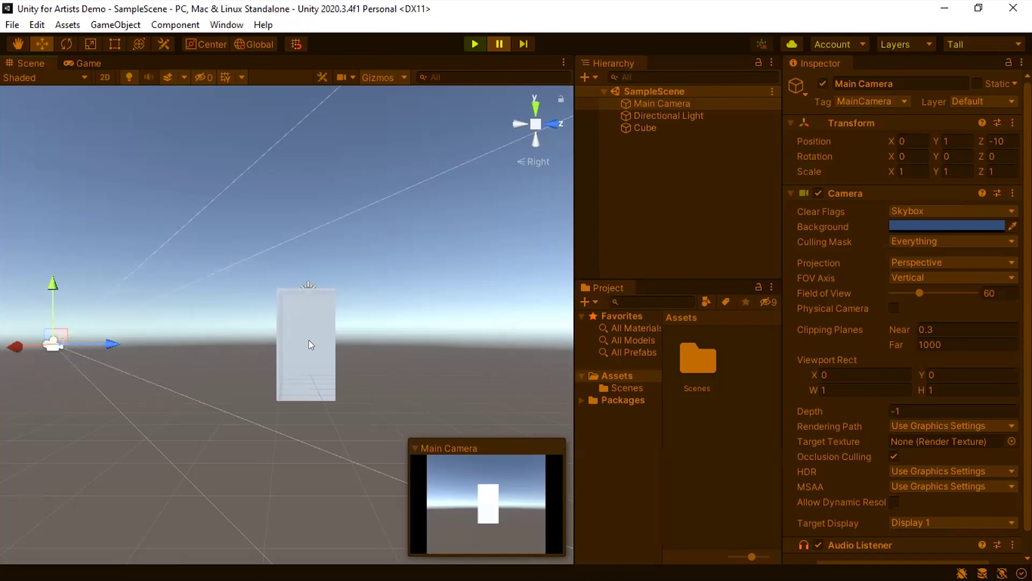
Orbit around the tall Cube and frame it closely from the Hierarchy.
key("alt")
left_click_drag(251, 305, 440, 382, "alt")
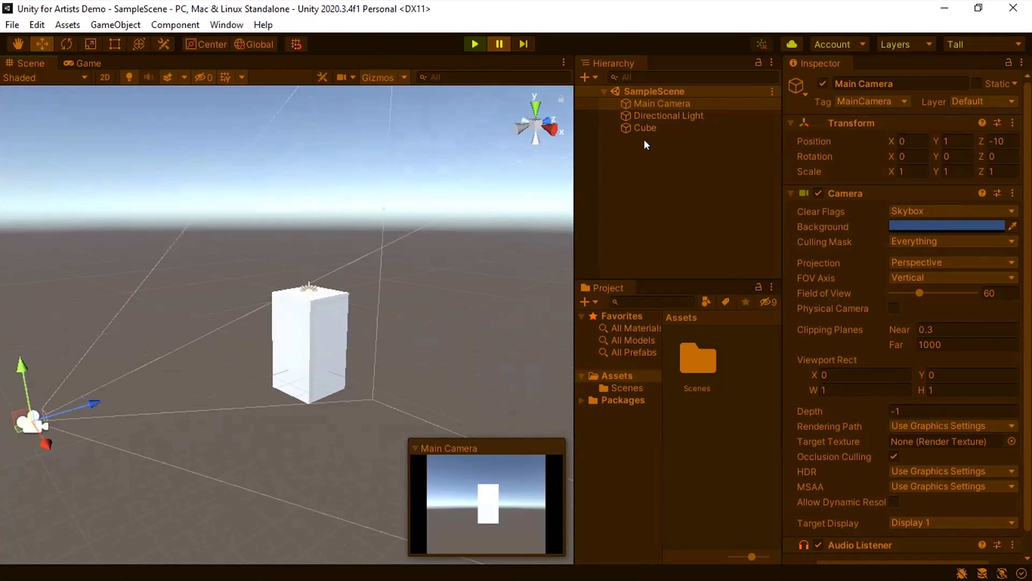
double_click(646, 127)
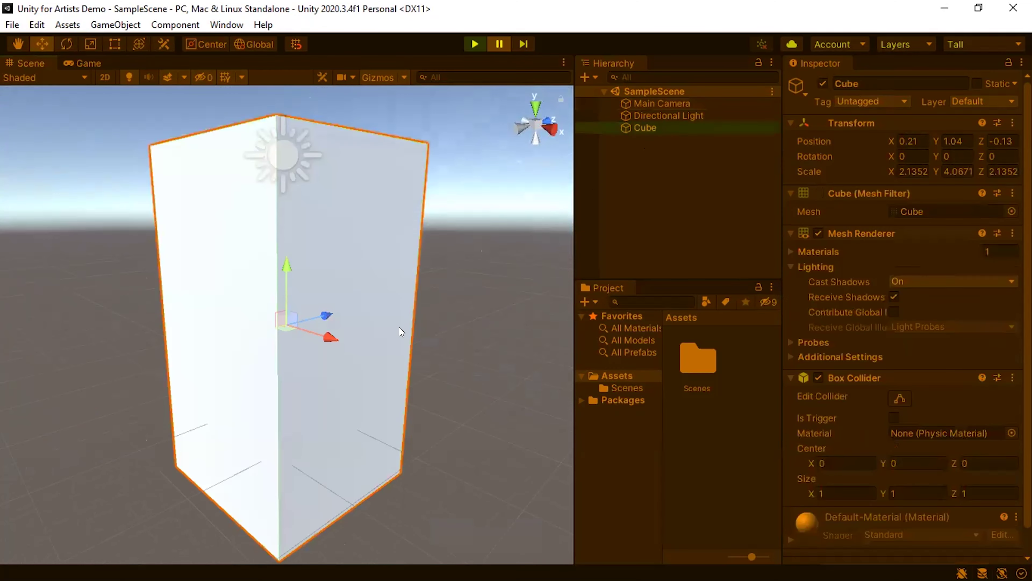
scroll(399, 328, "down", 5)
scroll(398, 327, "up", 4)
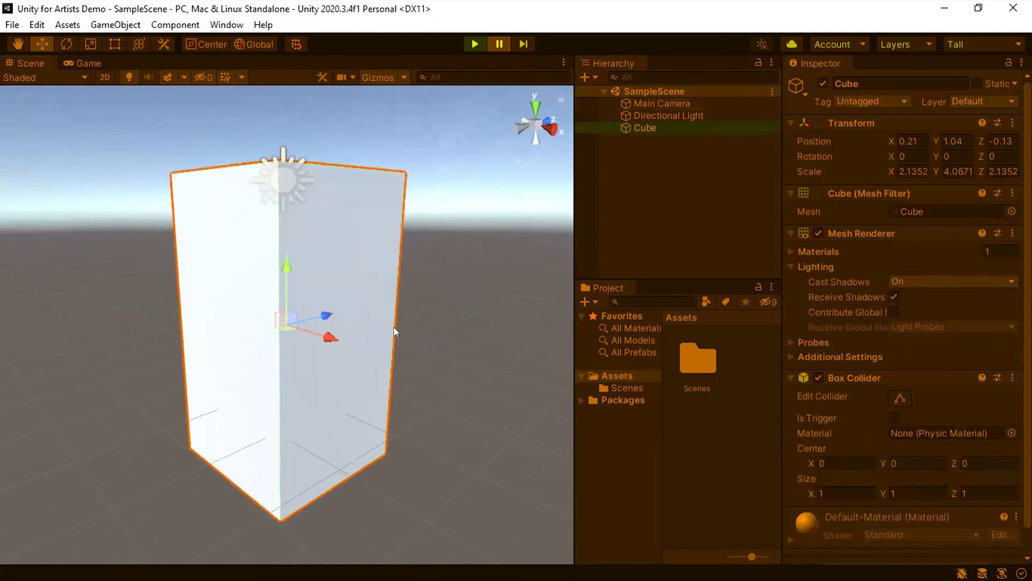
Zoom out and orbit down so the Cube and the scene camera are both in view.
scroll(393, 327, "down", 5)
scroll(394, 326, "down", 3)
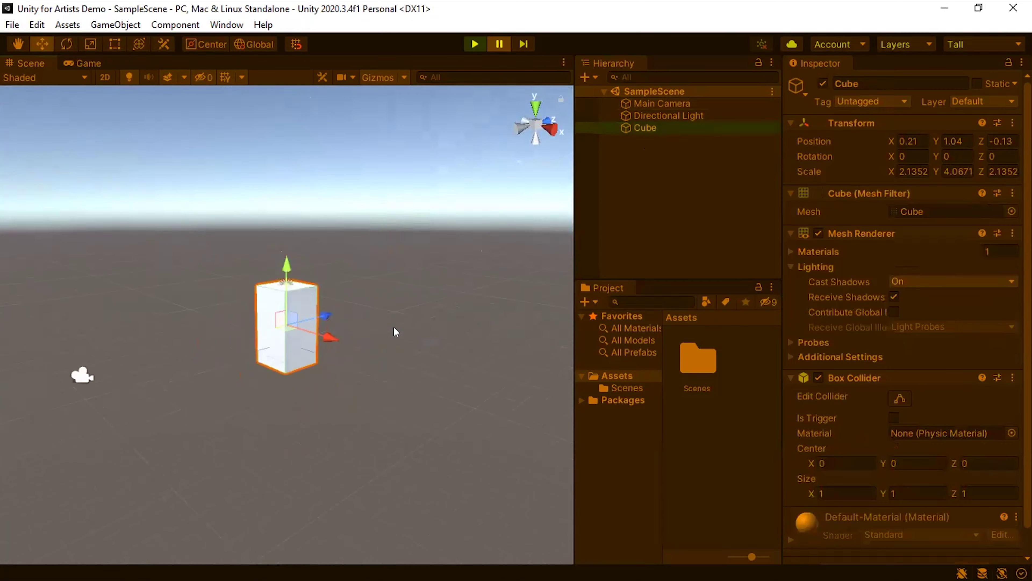
left_click_drag(393, 326, 208, 315, "alt")
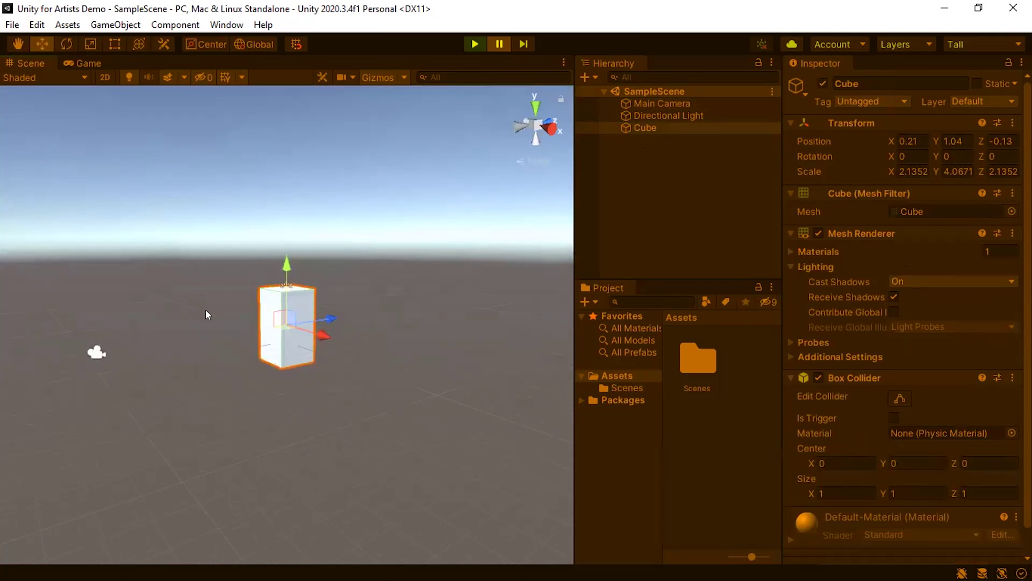
right_click_drag(207, 315, 200, 312)
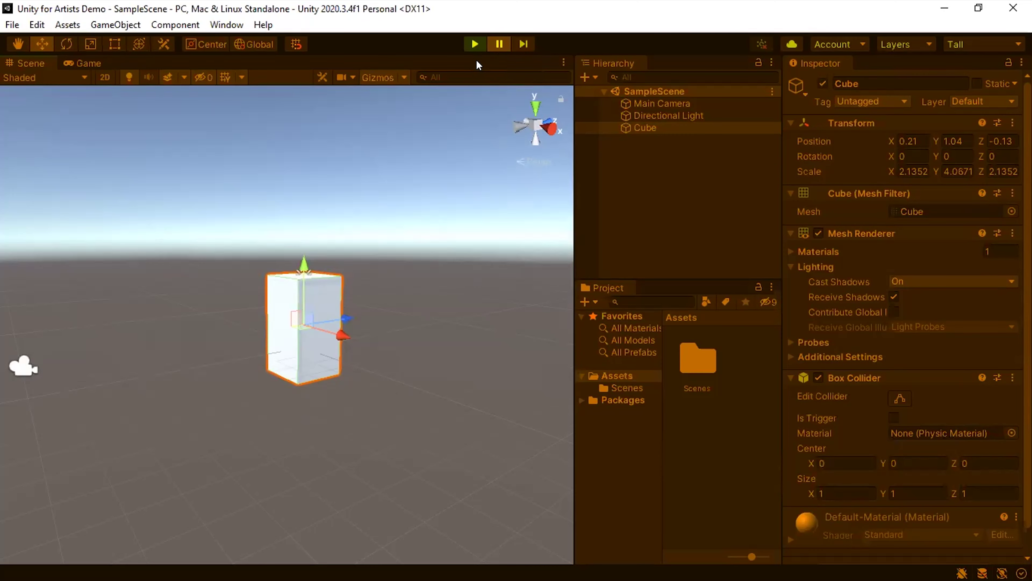
Start Play mode paused, move the Cube to X 6.59, then stop play so it reverts to X 0.21.
left_click(475, 42)
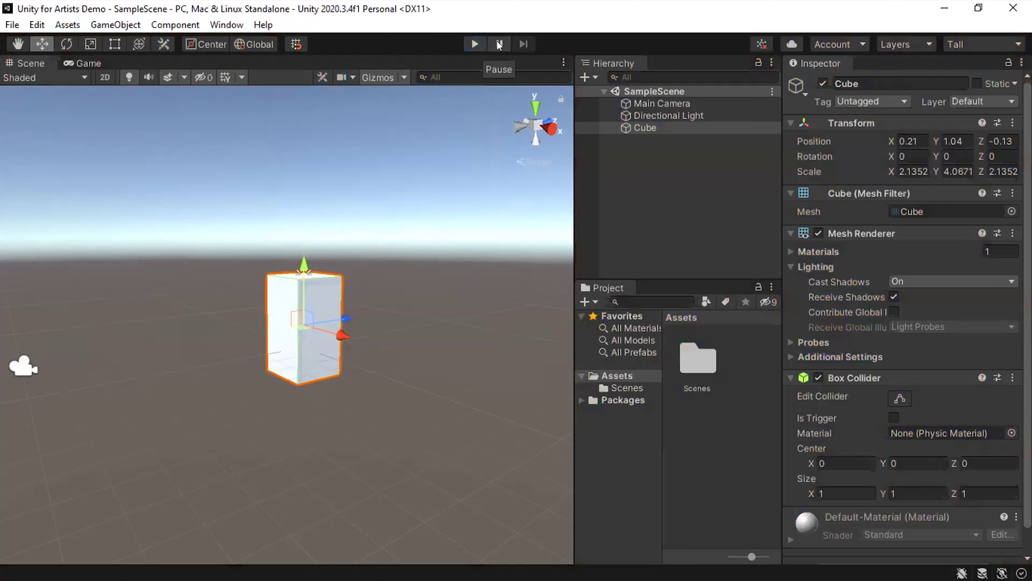
left_click(499, 43)
left_click(473, 44)
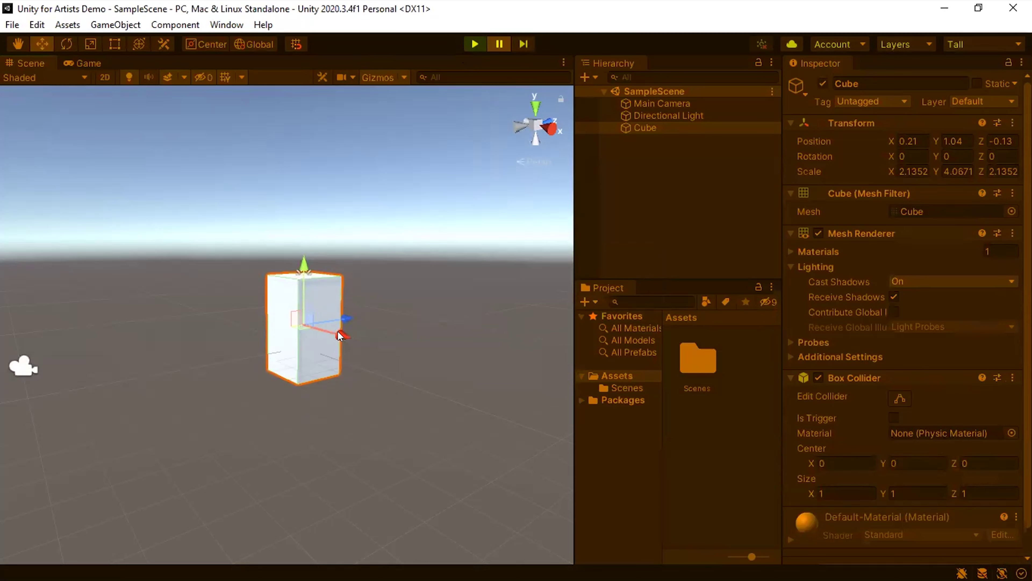
left_click_drag(337, 332, 483, 381)
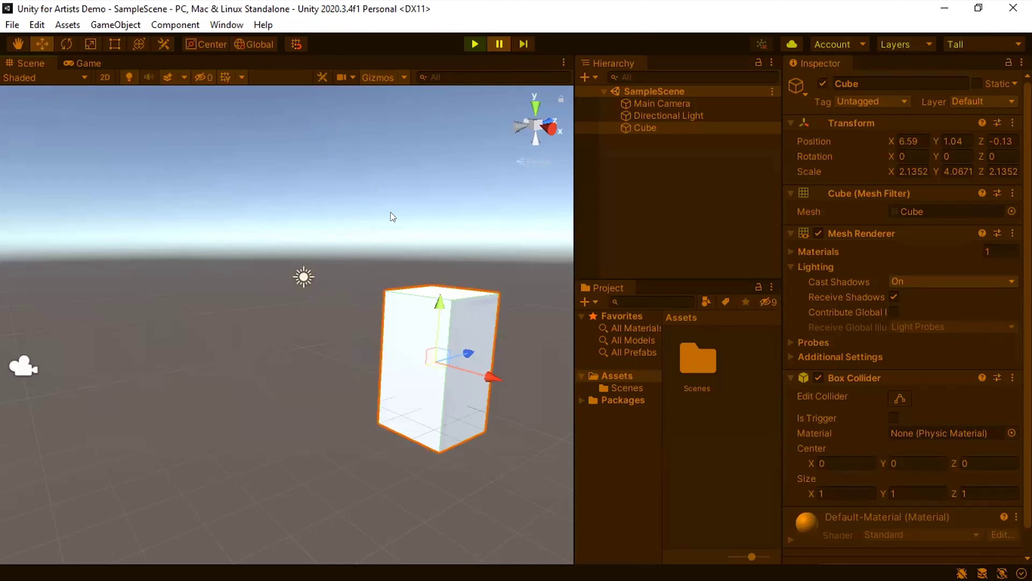
left_click(504, 42)
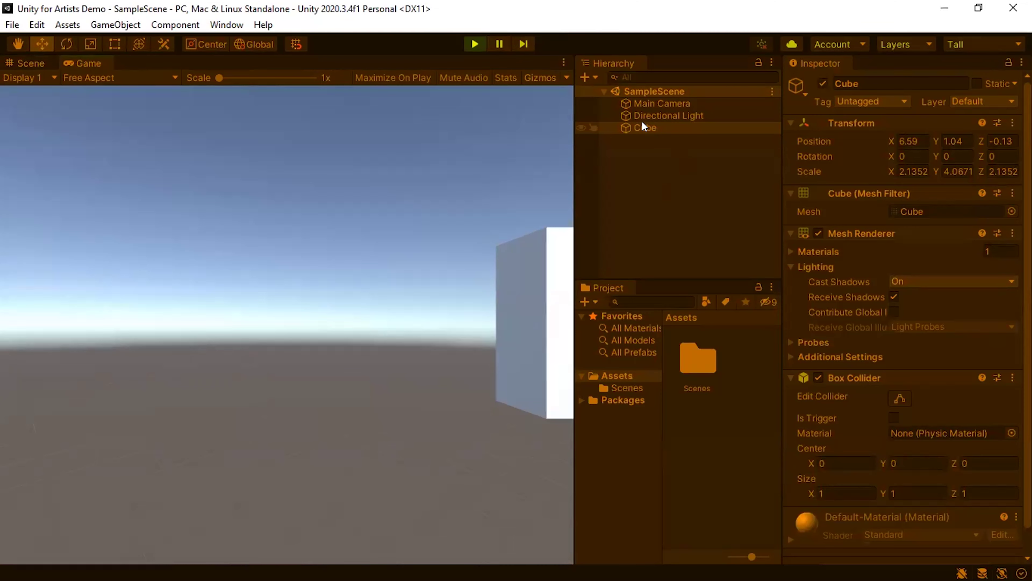
left_click(476, 44)
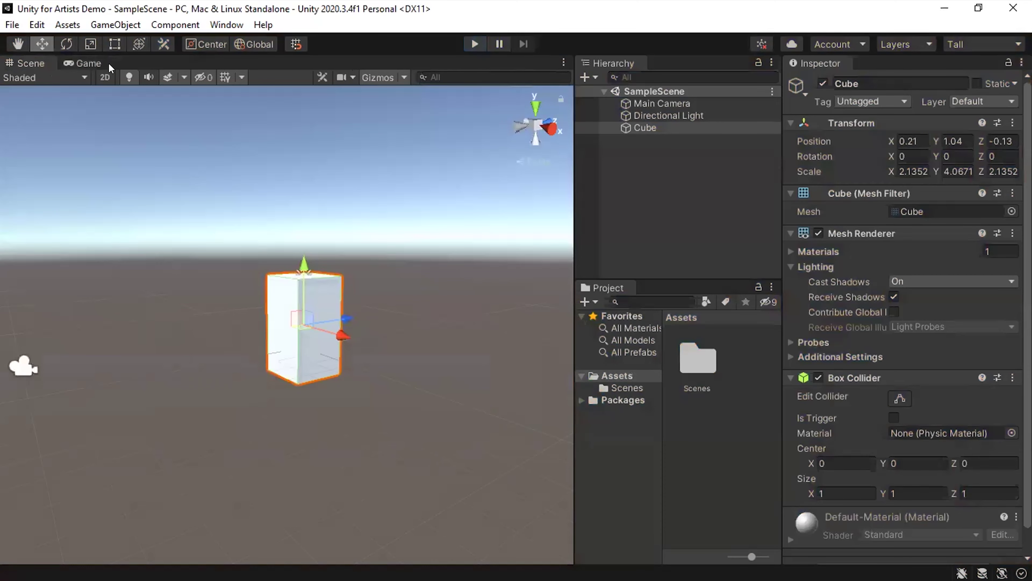
Show the Game view and run a brief Play mode test of the scene.
left_click(87, 63)
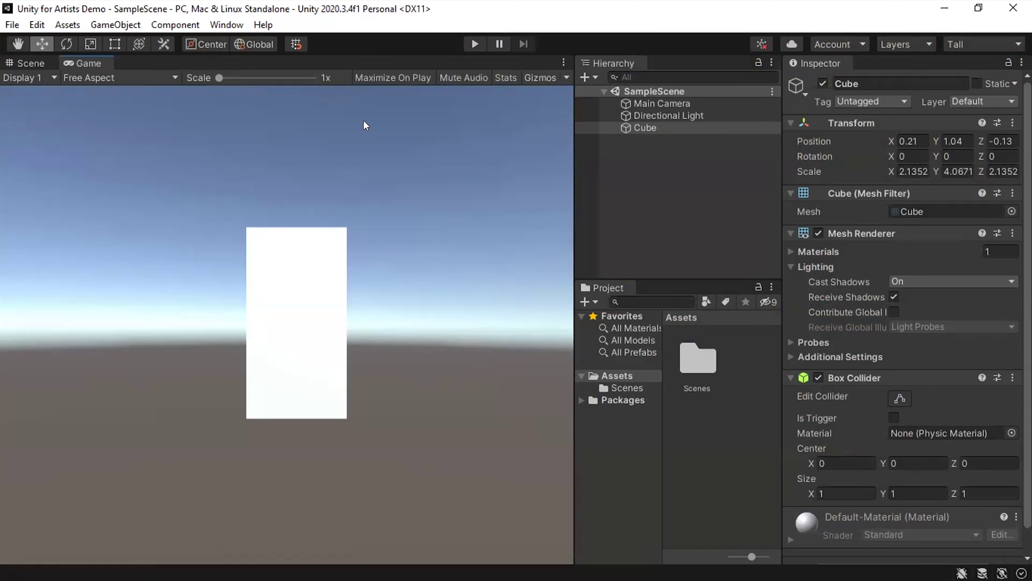
left_click(475, 42)
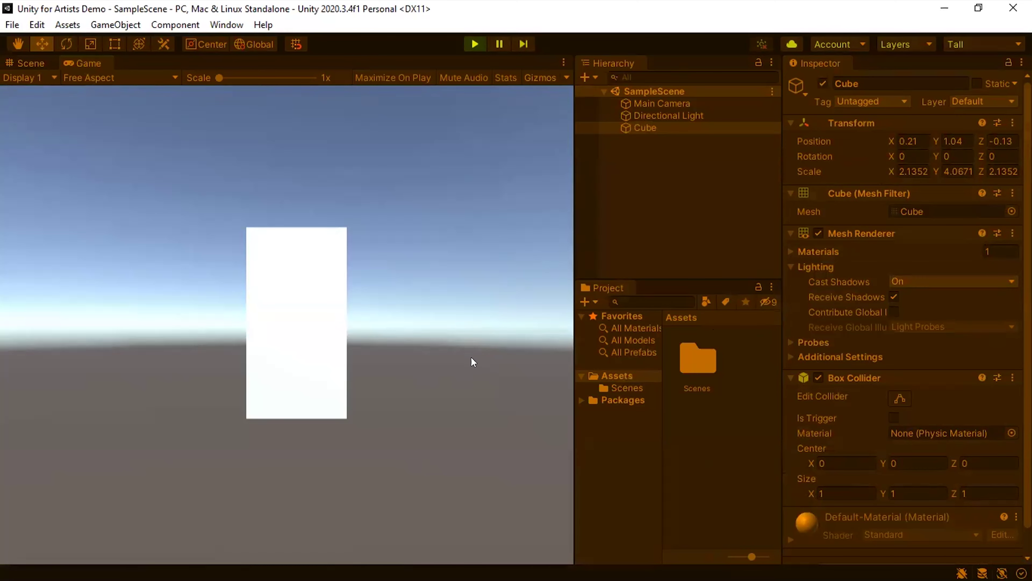
left_click(473, 42)
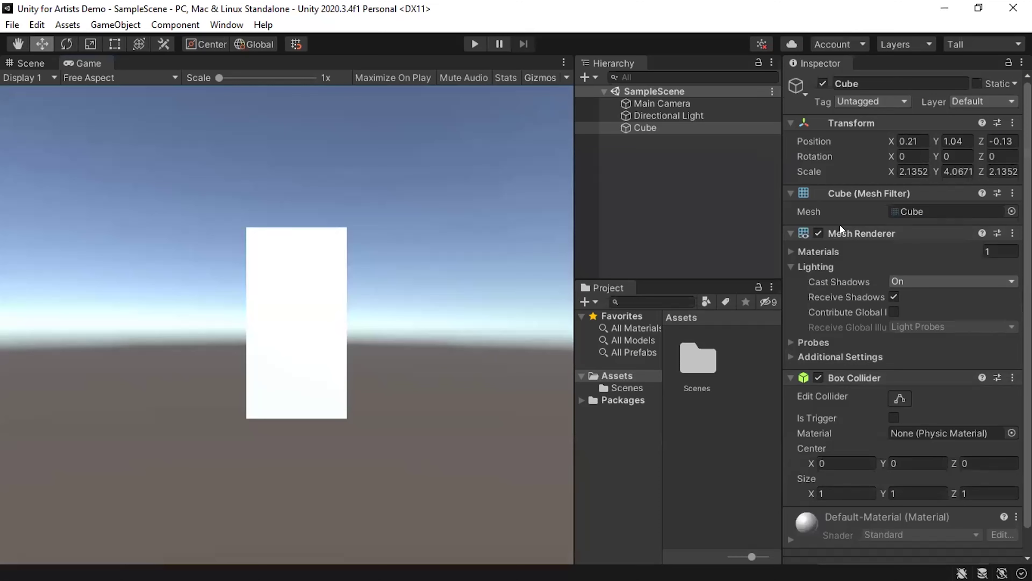
Inspect the Directional Light, Main Camera and Cube to review their components.
left_click(696, 116)
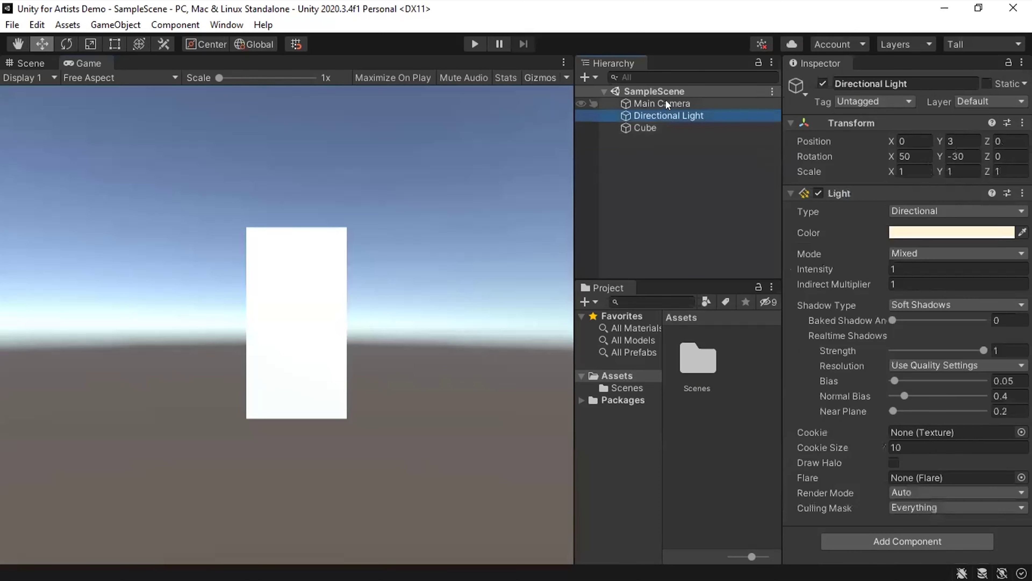
left_click(666, 103)
left_click(652, 127)
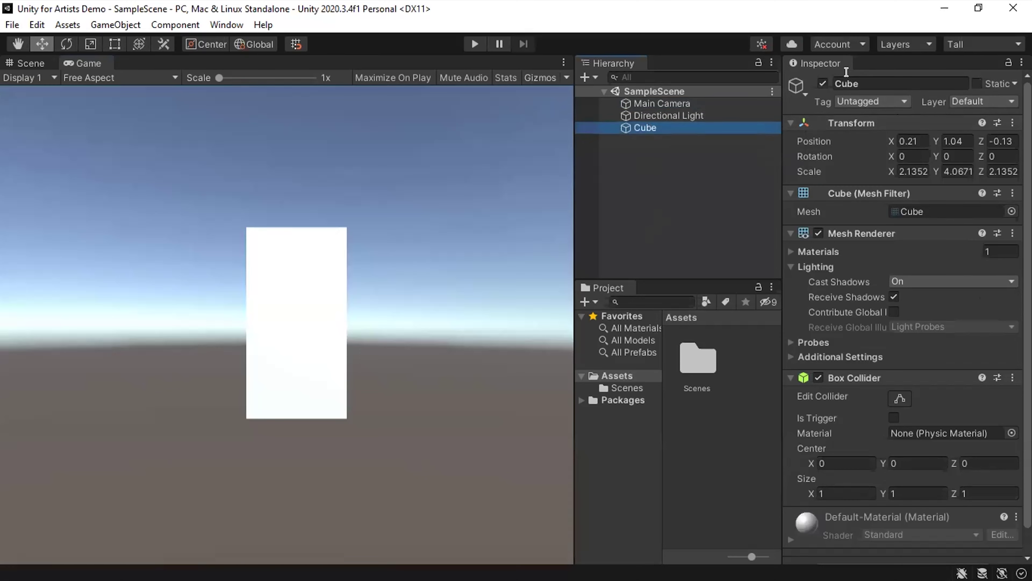
left_click(843, 83)
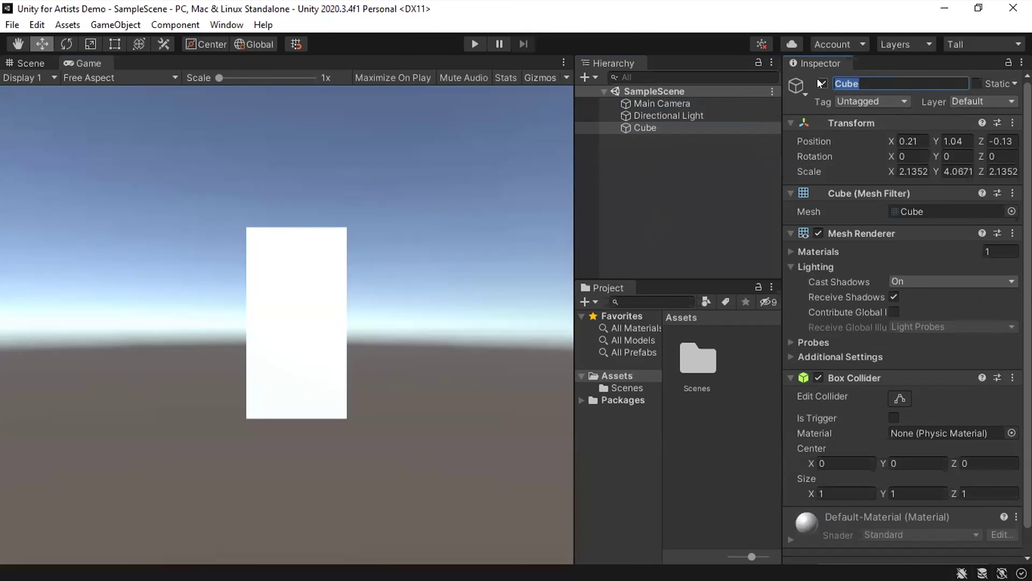
Toggle the Cube's active checkbox off and on repeatedly, leaving it active and visible.
left_click(823, 83)
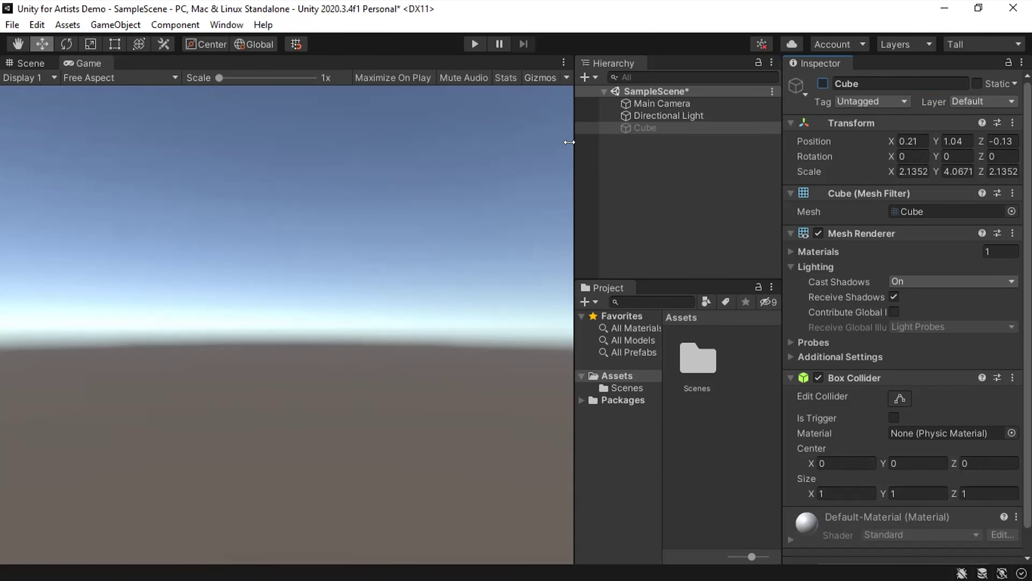
left_click(823, 84)
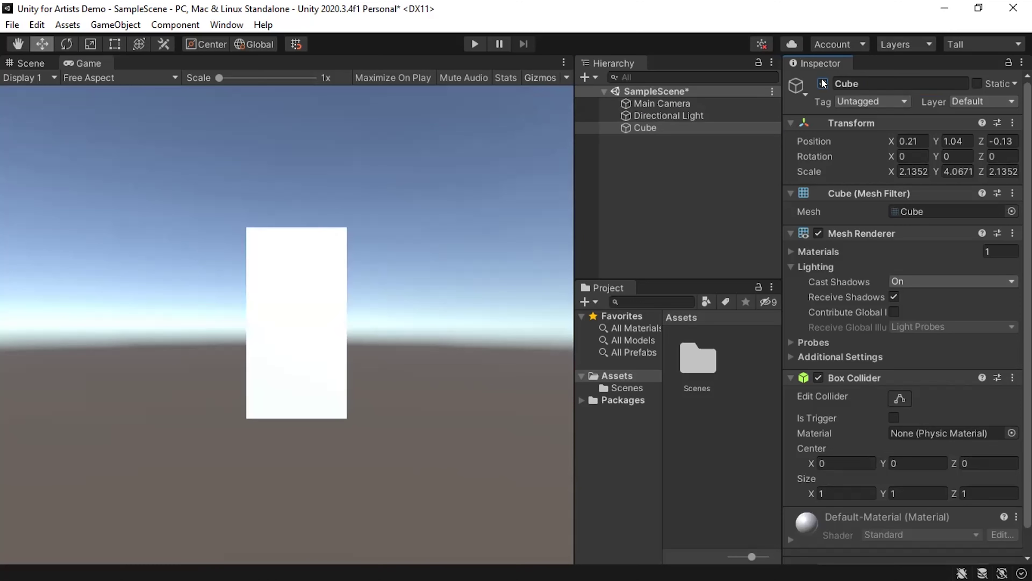
left_click(823, 83)
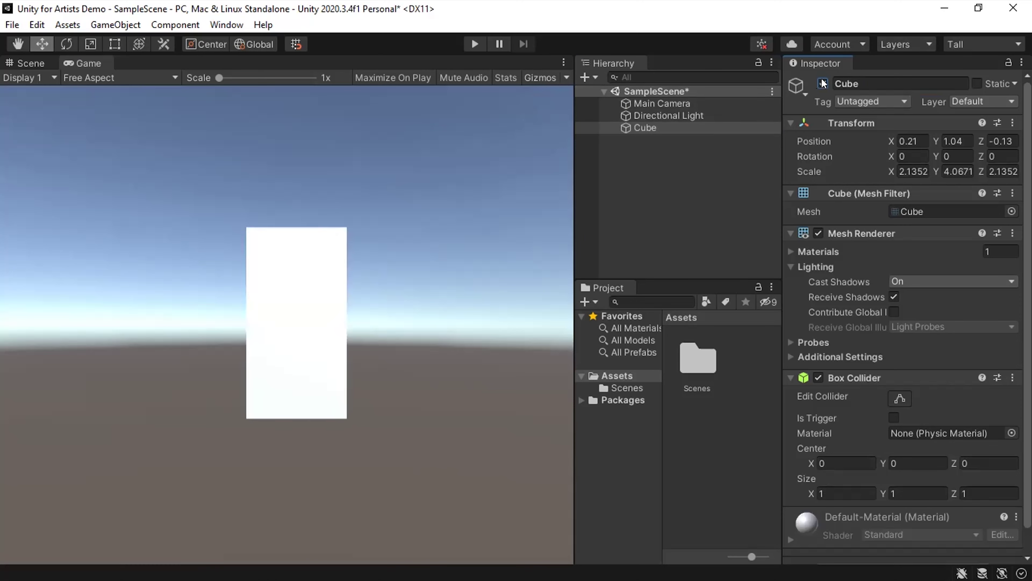
left_click(669, 116)
left_click(666, 127)
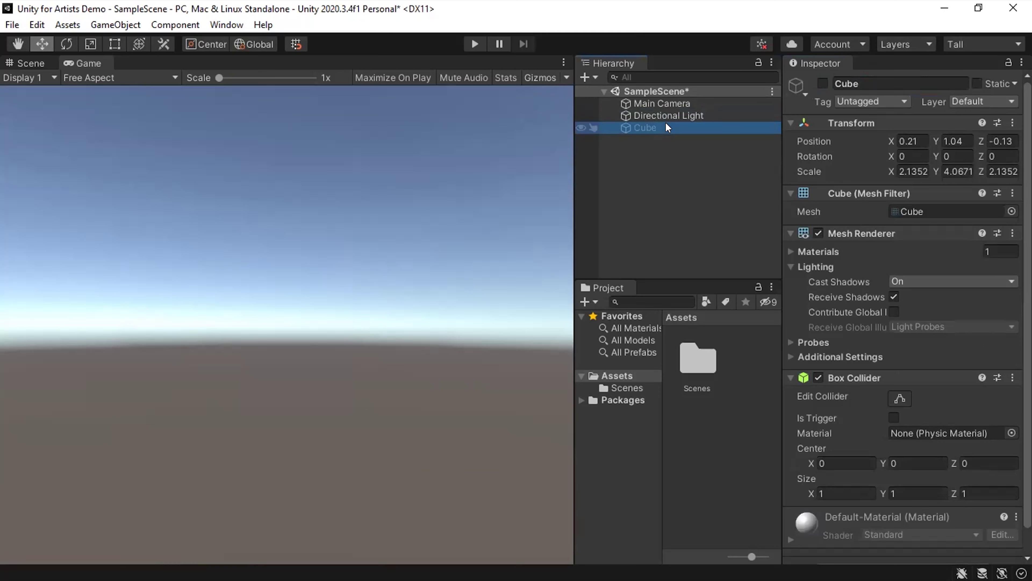
left_click(821, 84)
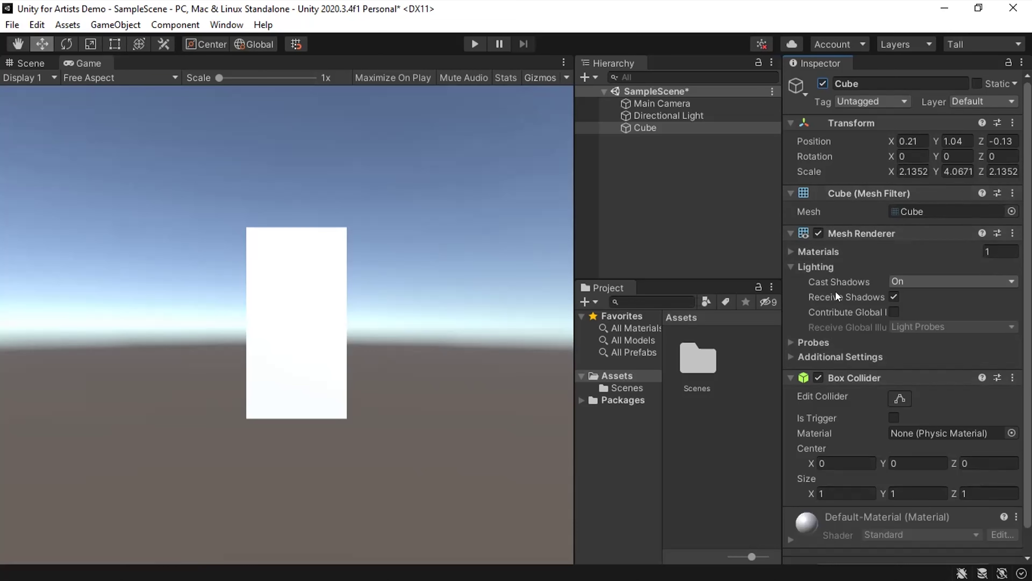
left_click(689, 101)
scroll(859, 238, "down", 1)
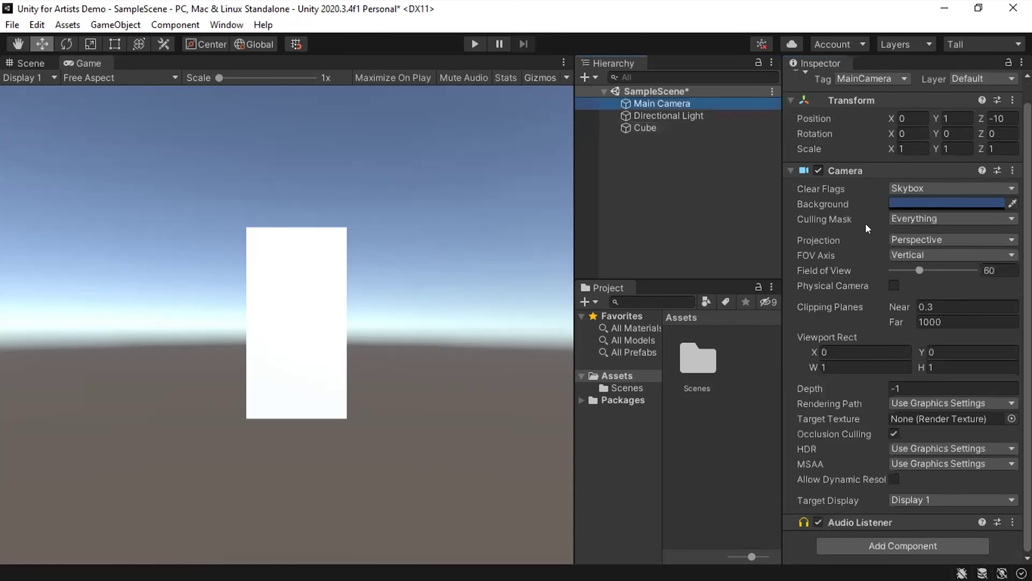
scroll(865, 223, "up", 1)
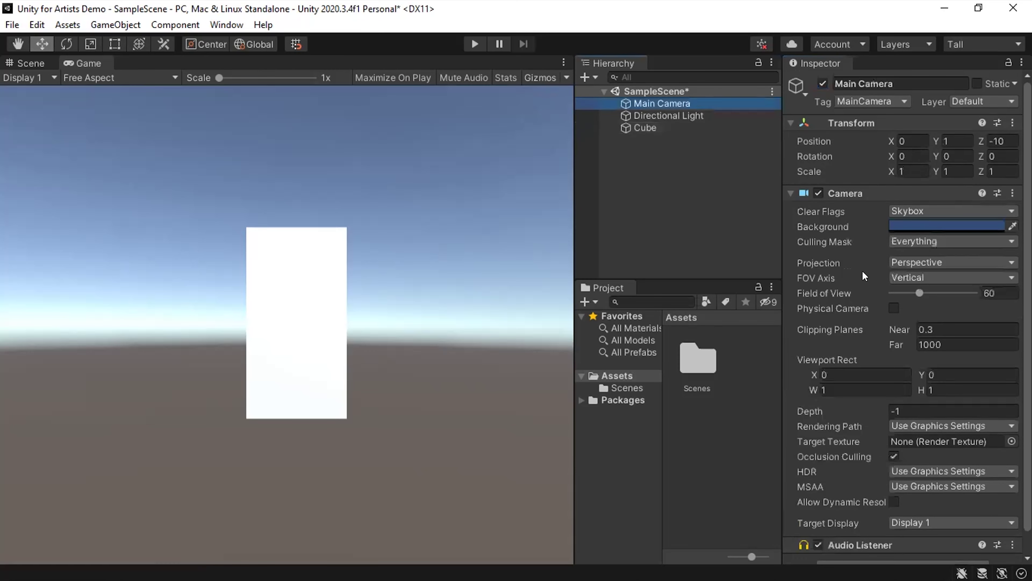
left_click(660, 127)
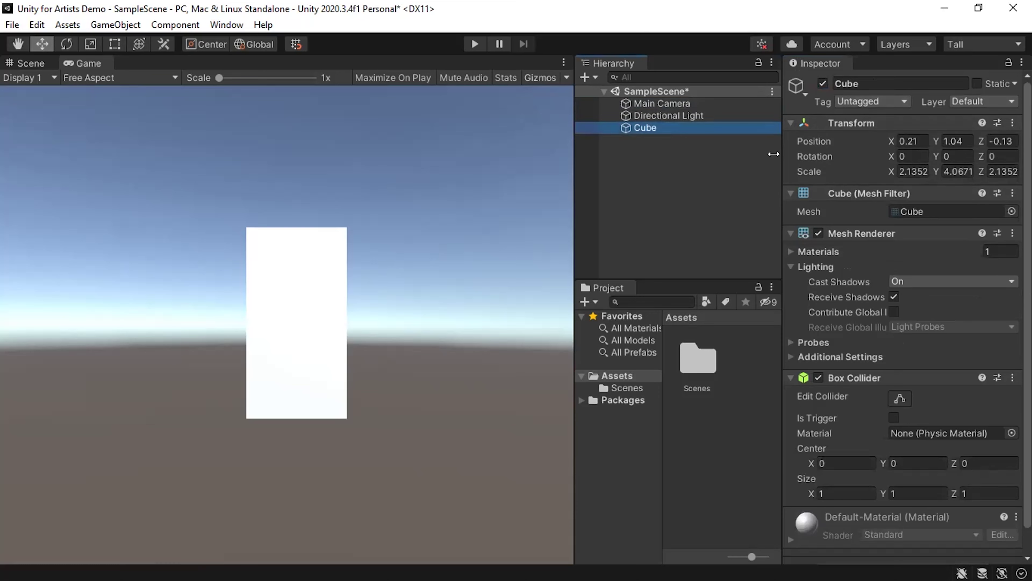
left_click(682, 147)
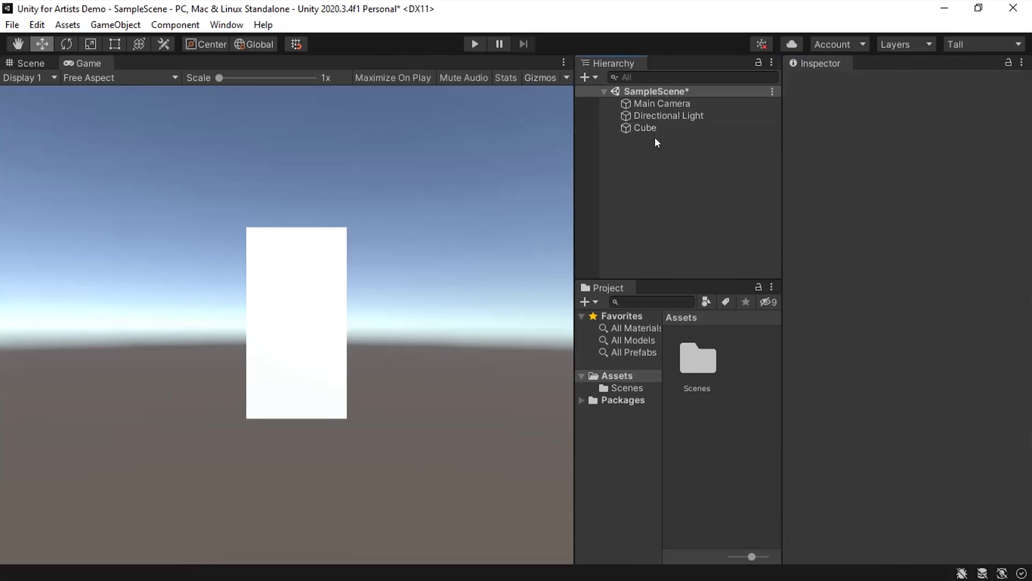
left_click(669, 102)
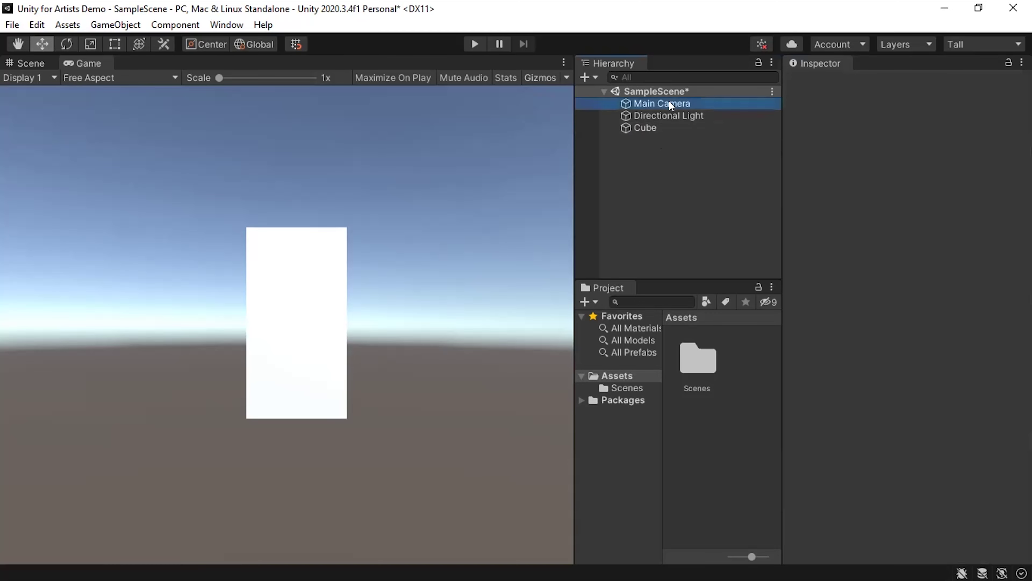
left_click(669, 115)
left_click(668, 103)
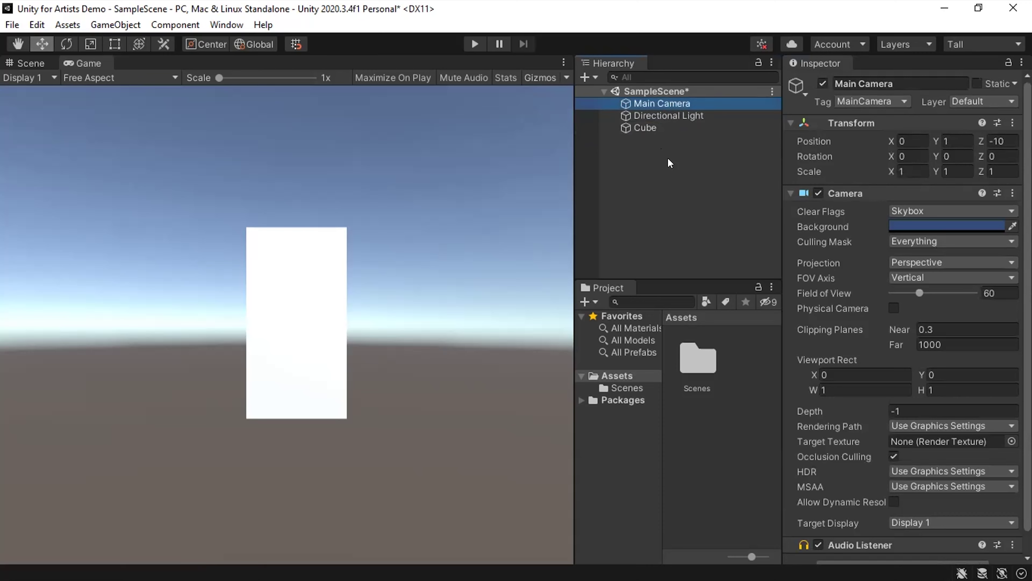
Create an empty object named DefaultObjects in the Hierarchy and save the scene.
right_click(631, 147)
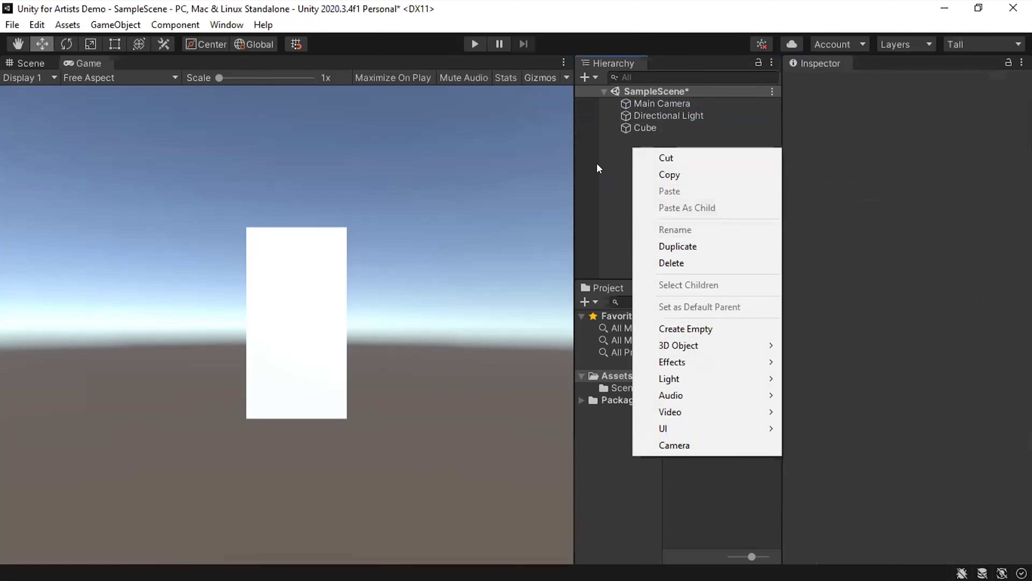
left_click(697, 329)
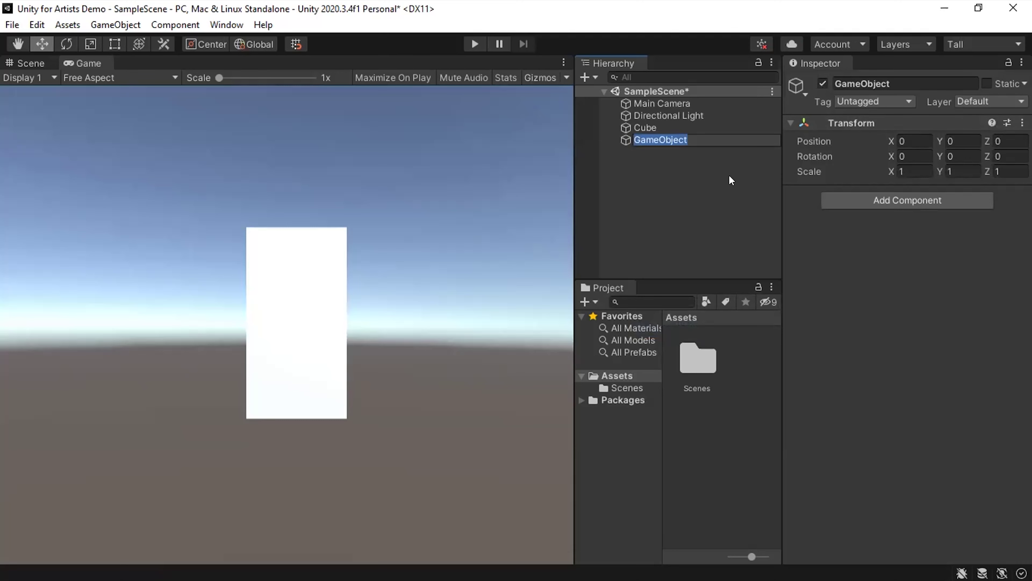
type("Defau")
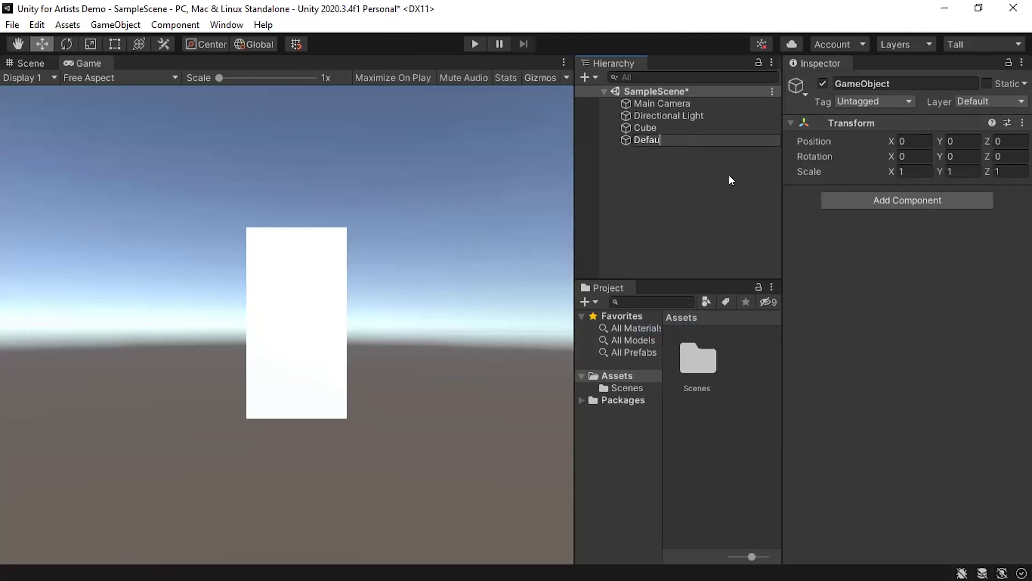
type("ltObjects")
key("Return")
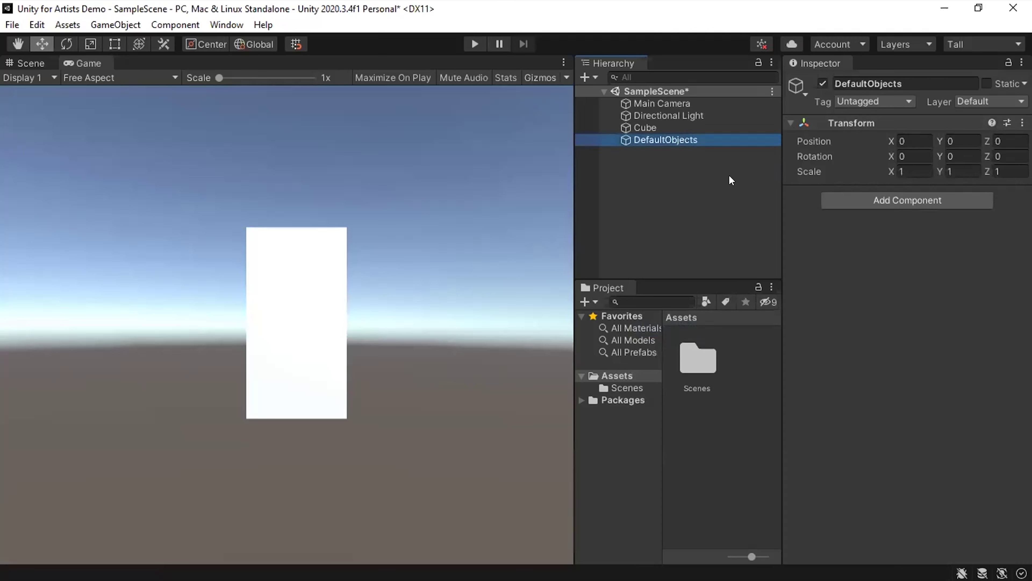
key("ctrl+s")
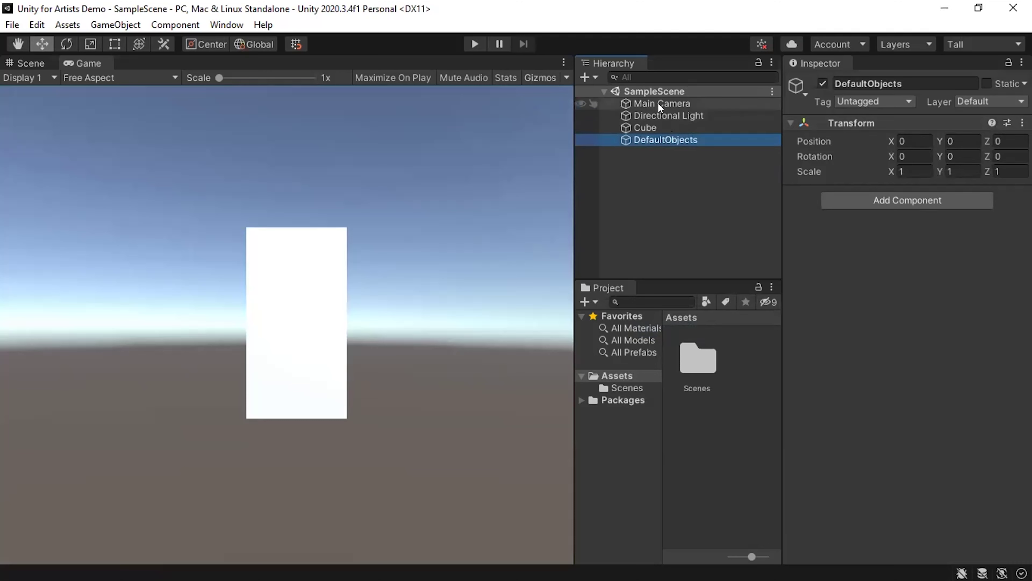
Nest Main Camera and Directional Light under DefaultObjects and inspect each object.
left_click(668, 115)
left_click(670, 103, "ctrl")
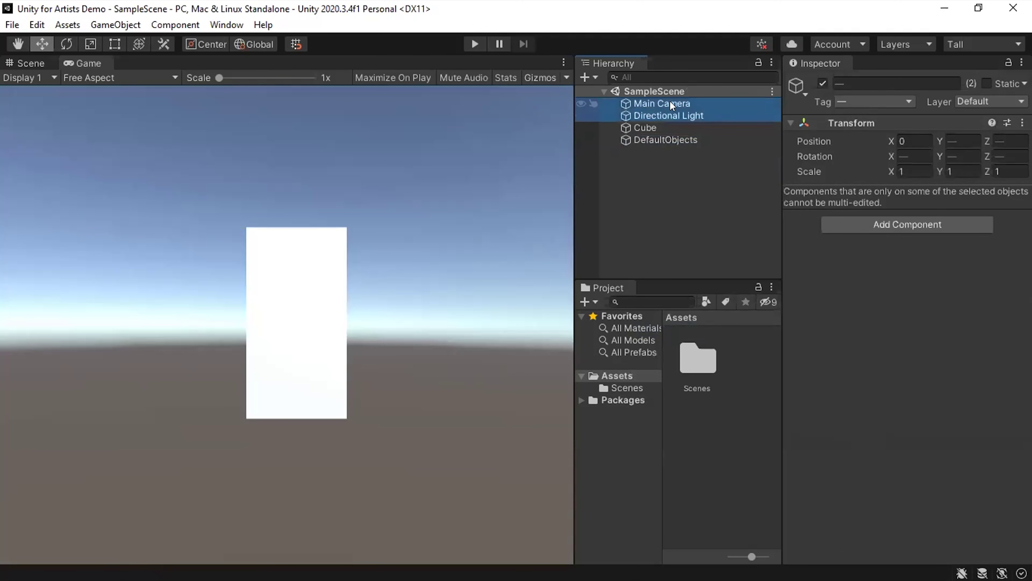
left_click_drag(670, 100, 659, 142)
left_click(684, 173)
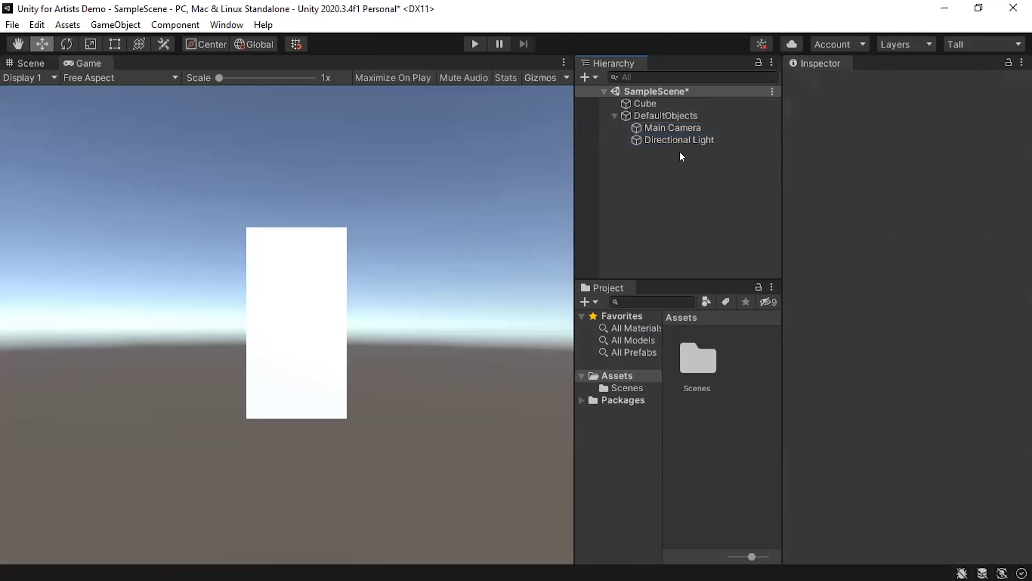
left_click(668, 127)
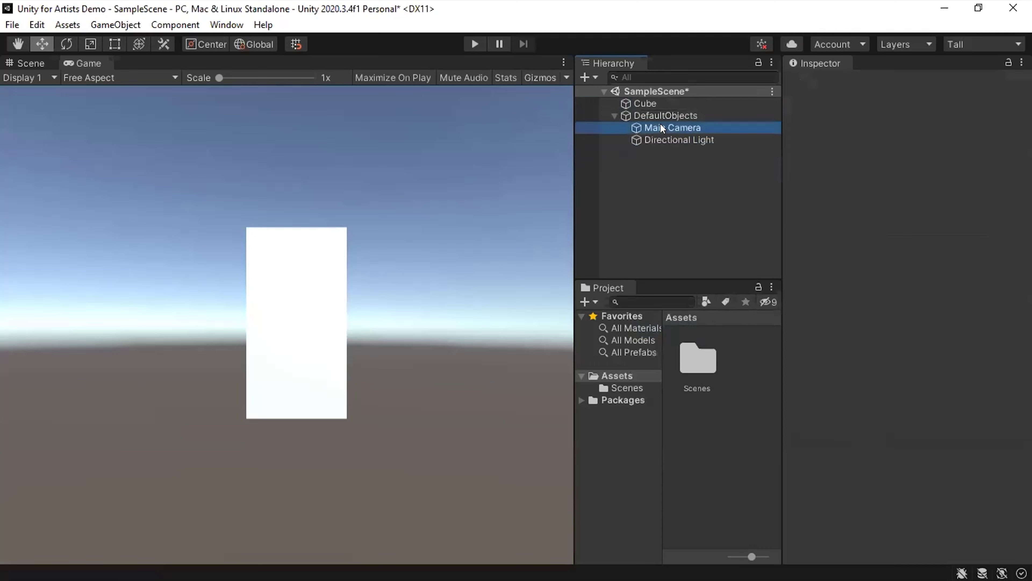
left_click(659, 138)
left_click(667, 115)
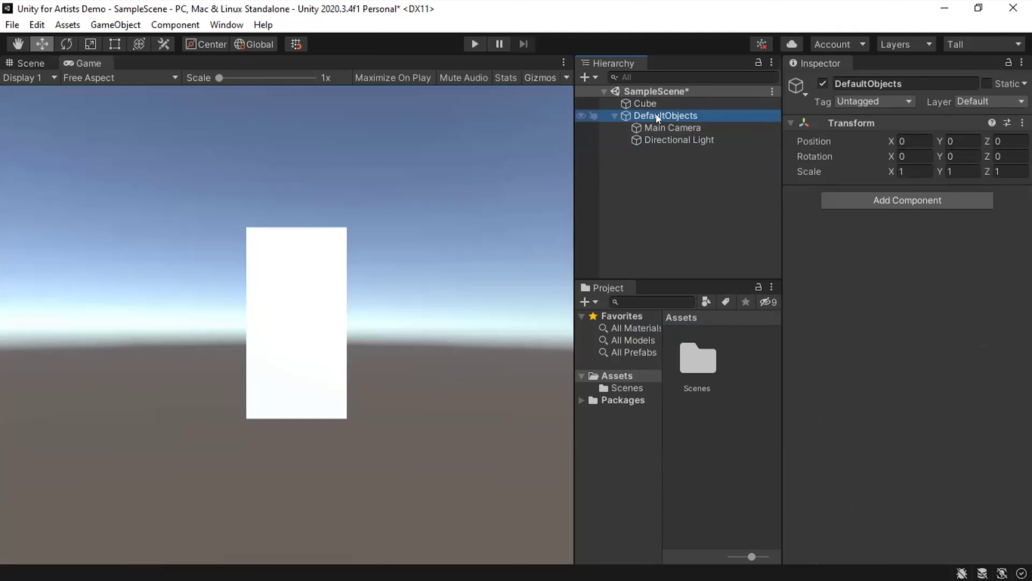
Collapse the DefaultObjects group and save the scene.
left_click(611, 116)
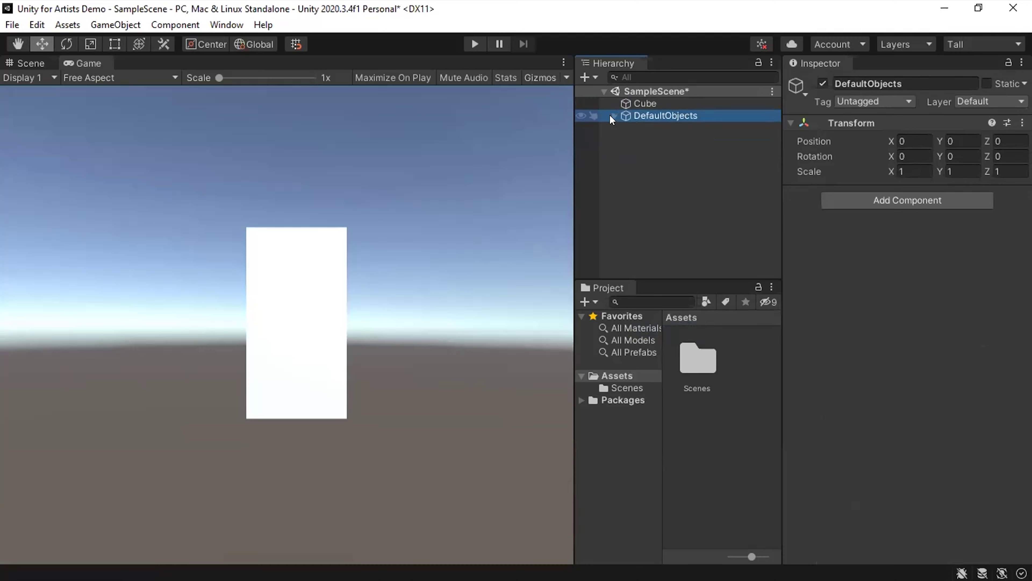
left_click(647, 144)
key("ctrl+s")
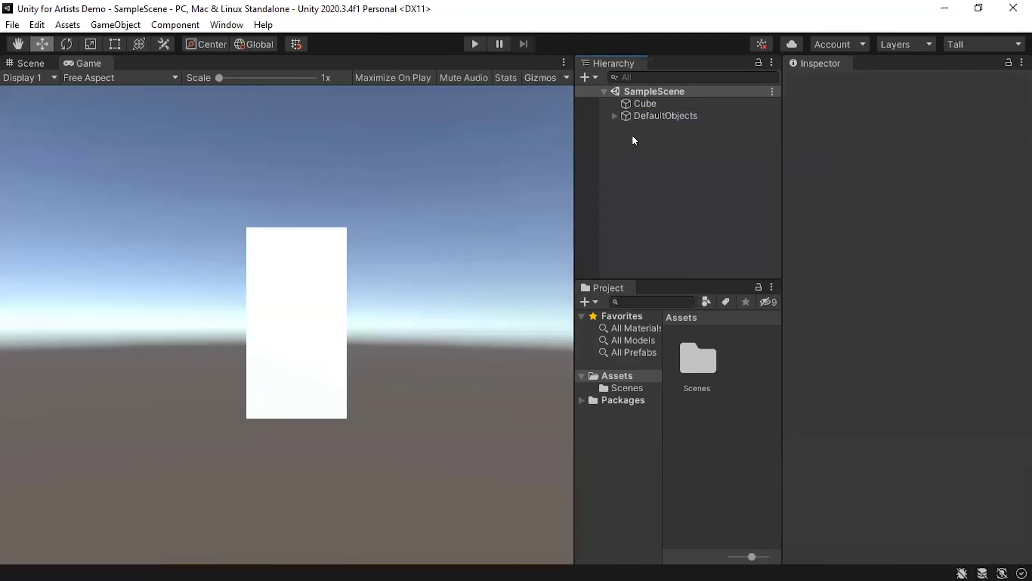
left_click(643, 103)
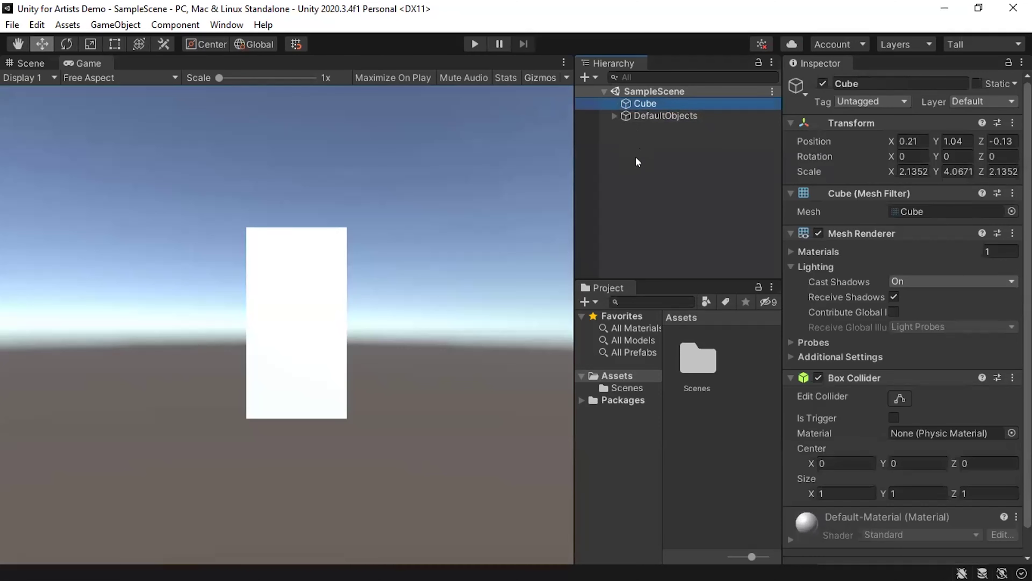
Add a new 3D cube to the scene and name it Head.
right_click(628, 157)
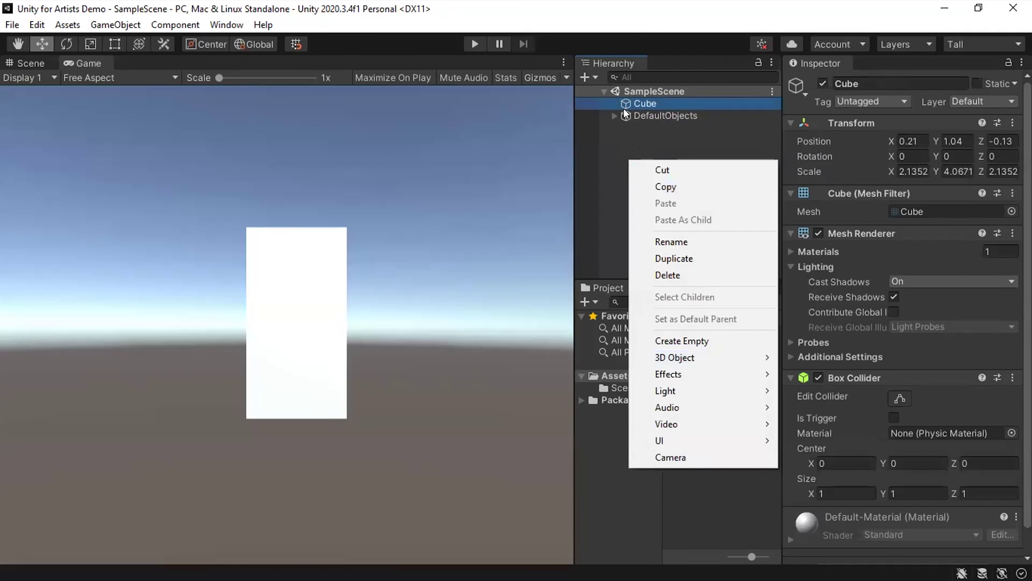
left_click(621, 114)
right_click(636, 101)
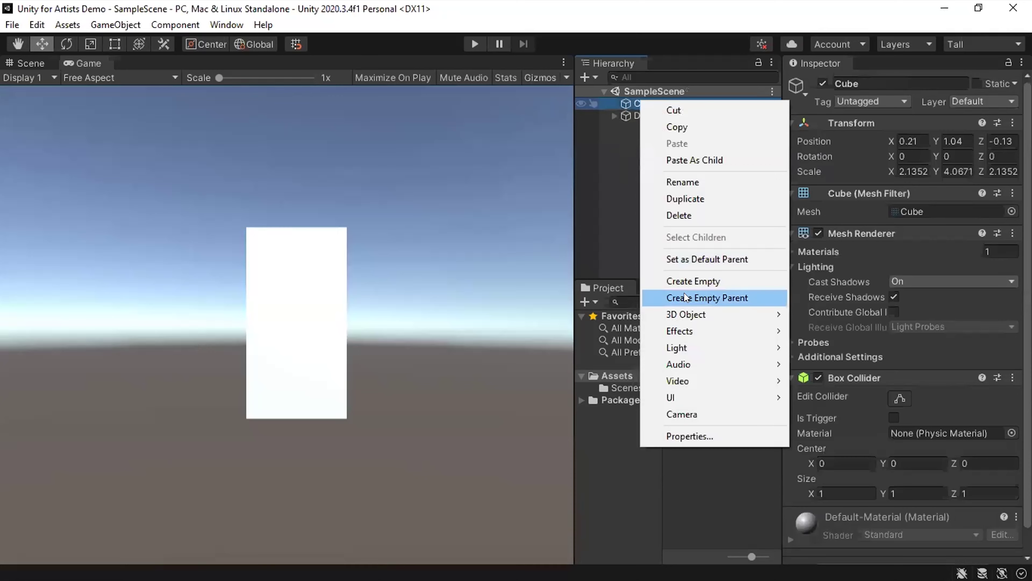
right_click(628, 157)
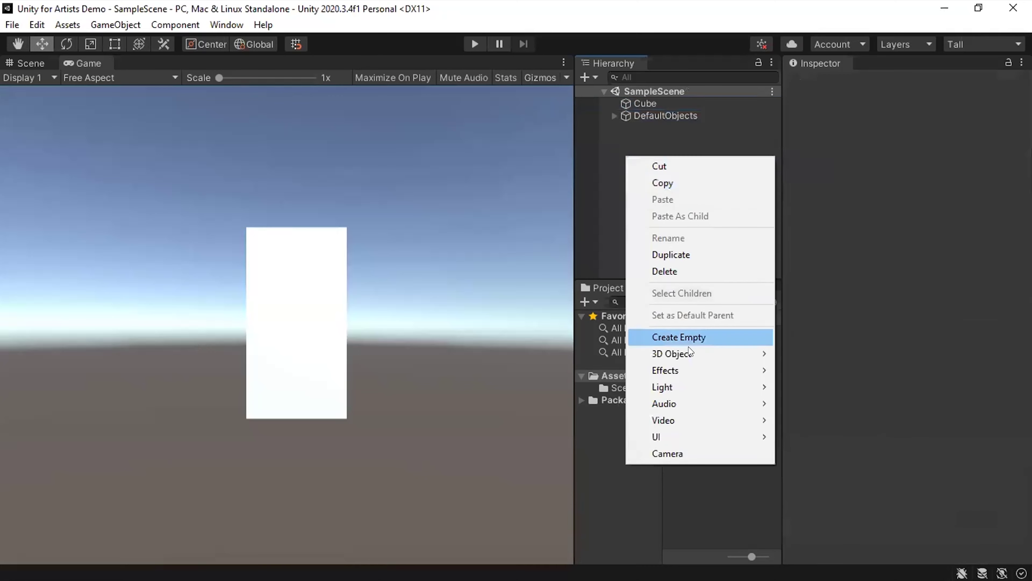
mouse_move(688, 353)
left_click(786, 352)
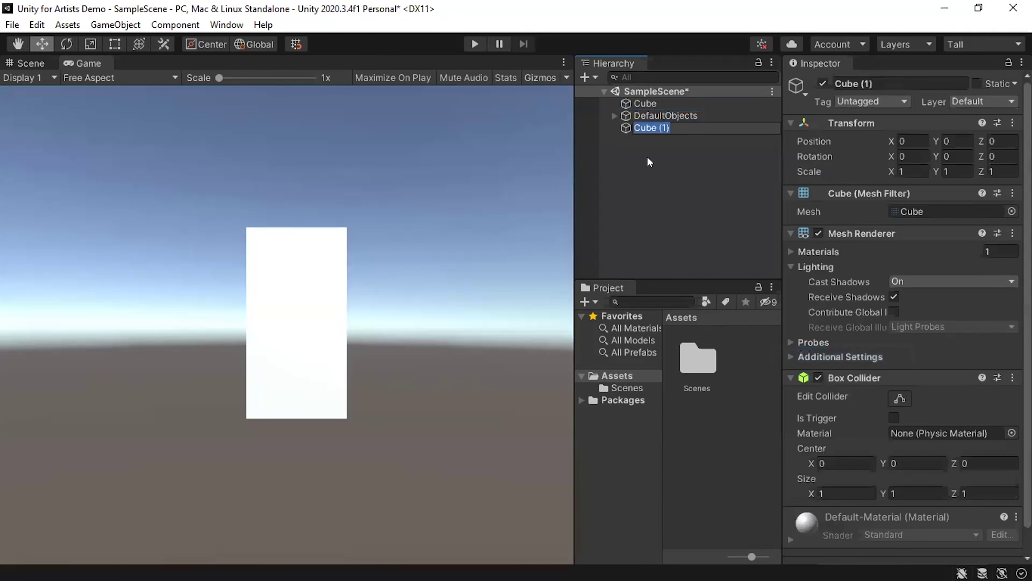
type("Head")
key("Return")
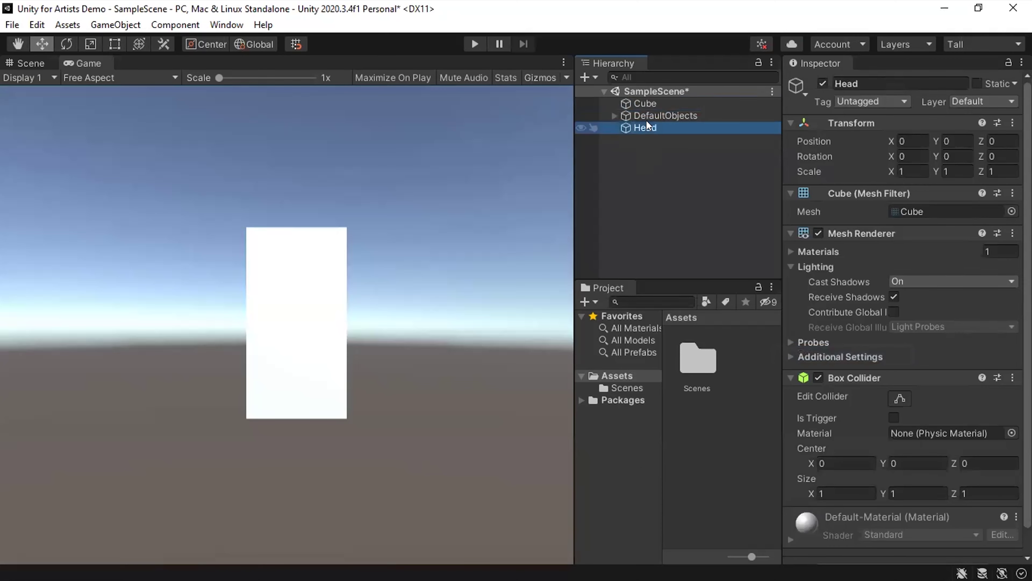
Raise the Head cube along its Y axis onto the top of the body cube.
left_click(40, 63)
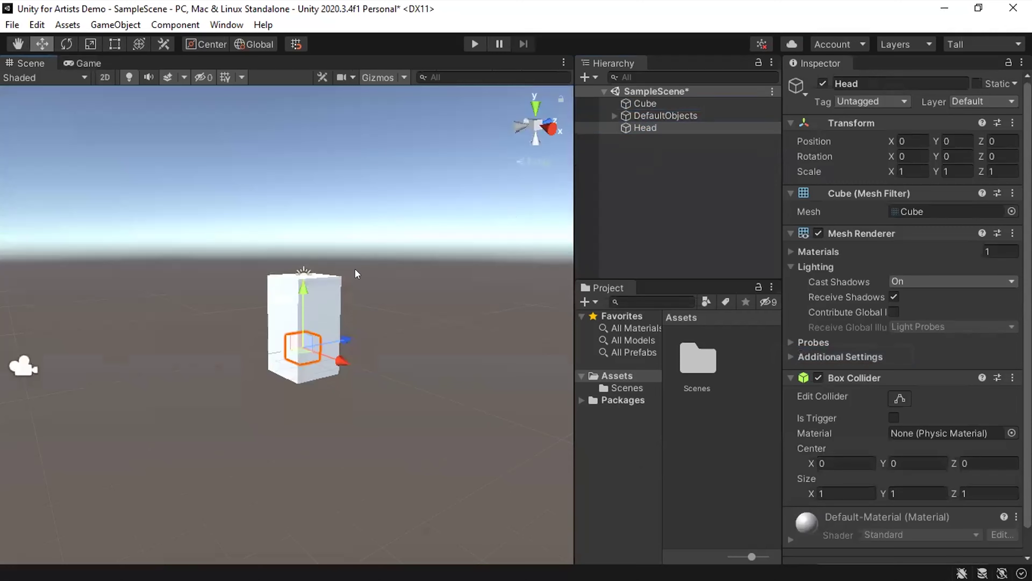
left_click_drag(303, 290, 306, 201)
left_click(109, 63)
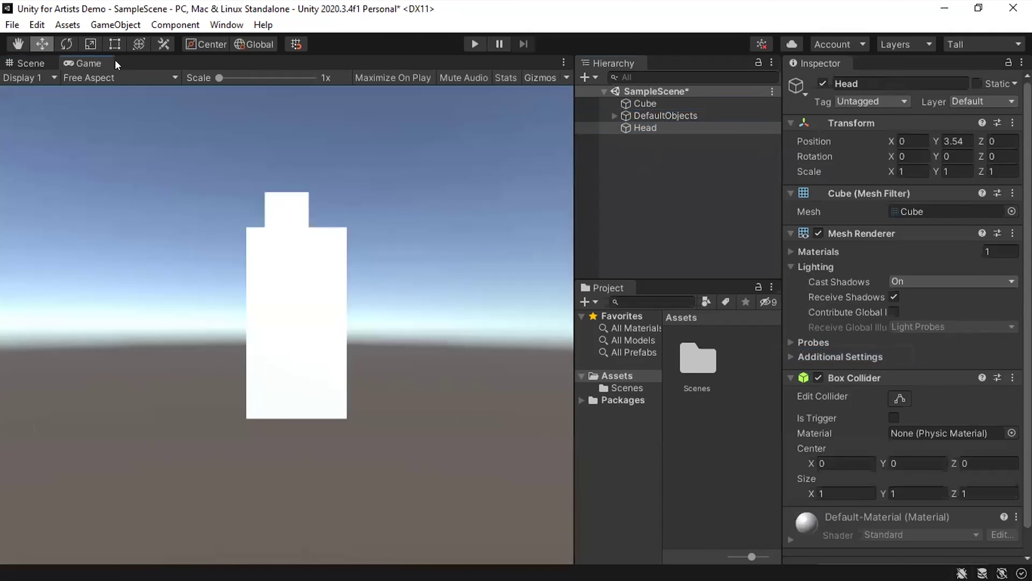
Set the body Cube's Position X to 0 and save the scene.
left_click(644, 104)
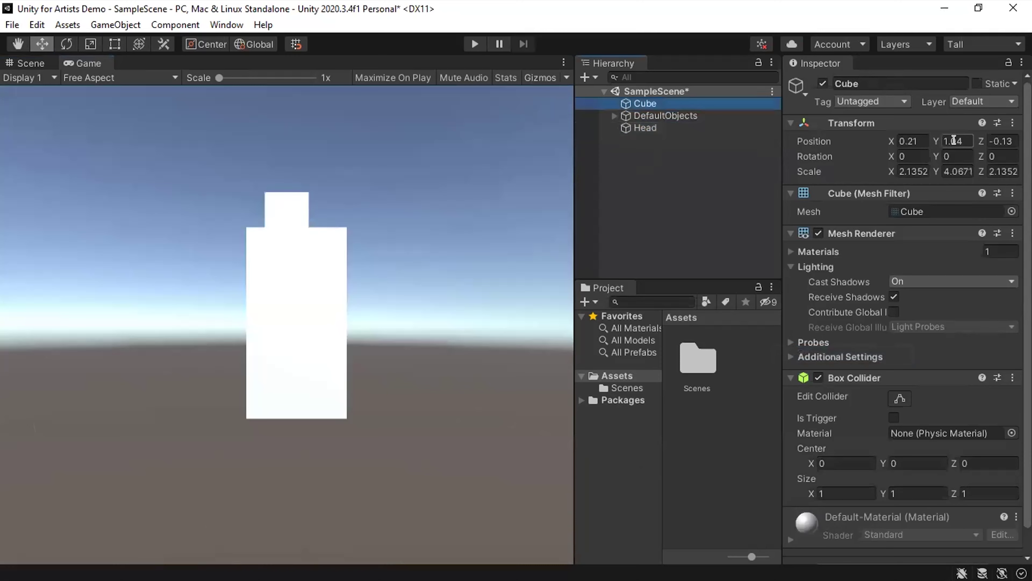
left_click(913, 141)
type("0")
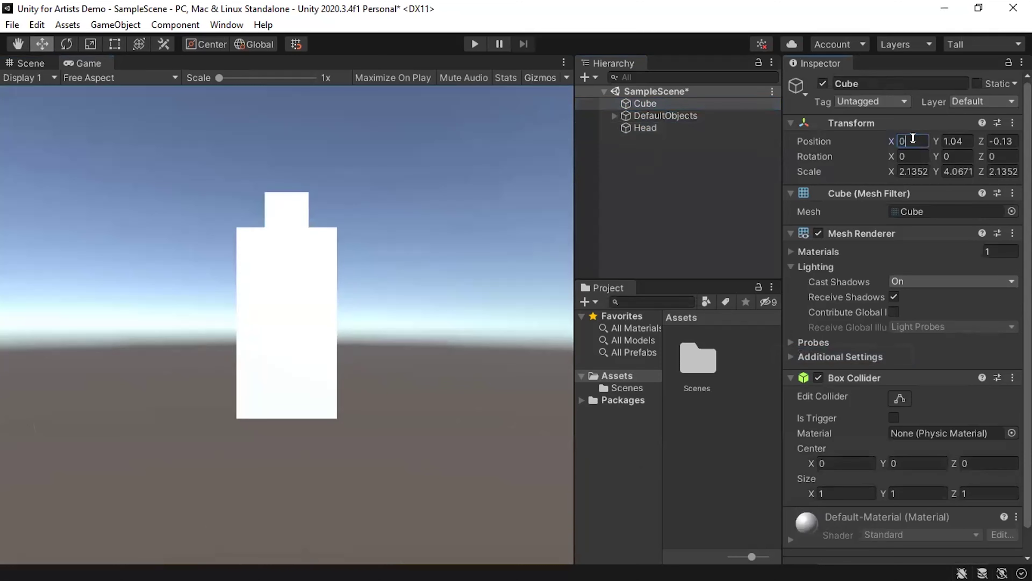
left_click(690, 204)
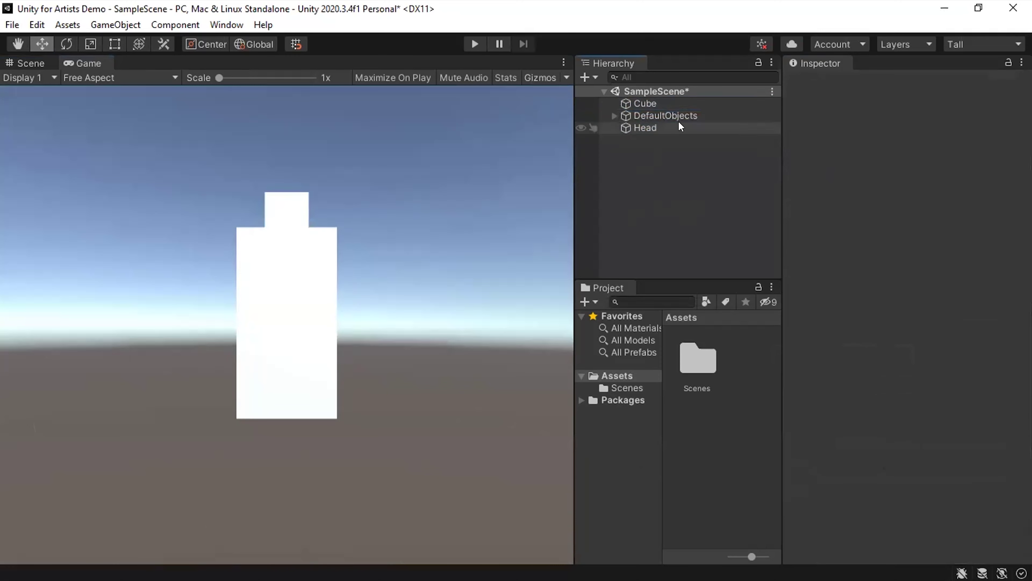
key("ctrl+s")
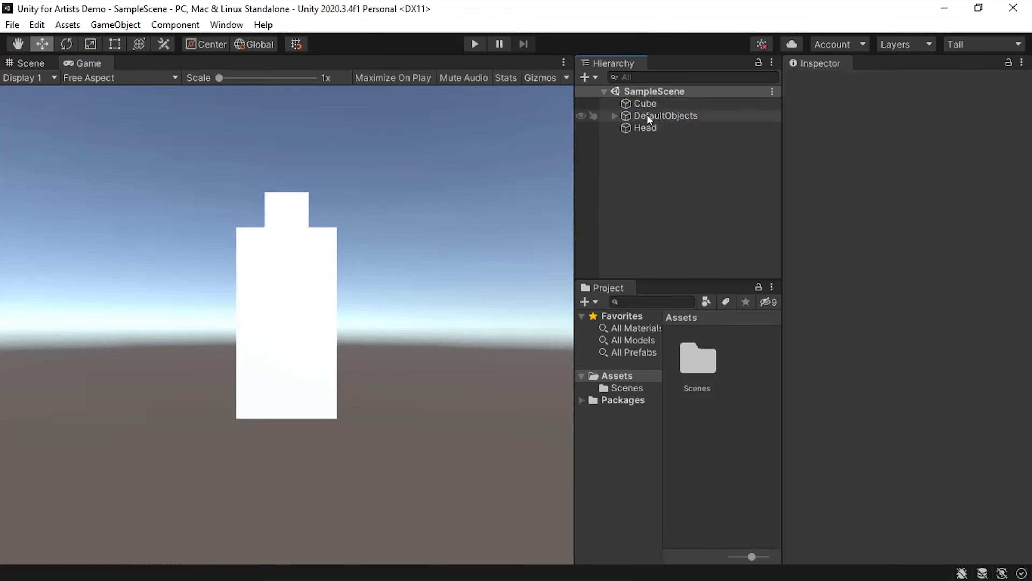
Rename the body Cube to Robot and save the scene.
left_click(645, 104)
left_click(867, 83)
type("Ro")
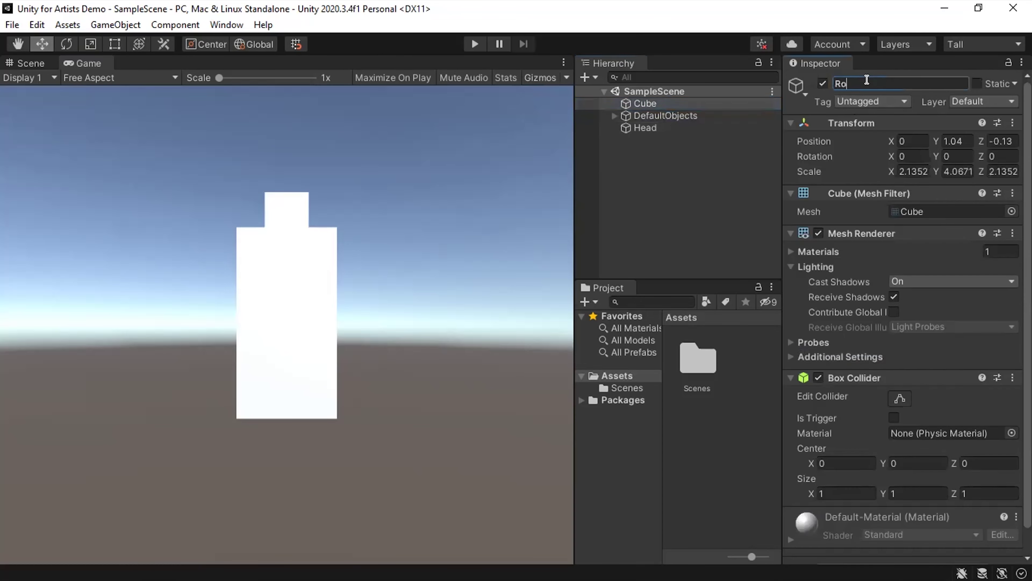
type("bot")
key("Return")
left_click(693, 163)
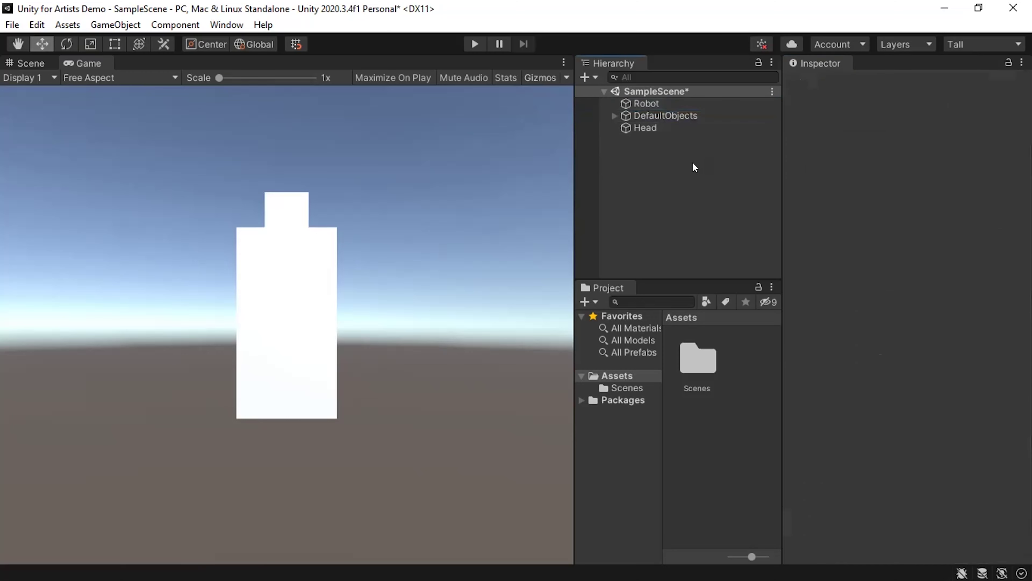
key("ctrl+s")
Make Head a child of Robot, keep Robot at Position X 0, and save.
left_click(646, 102)
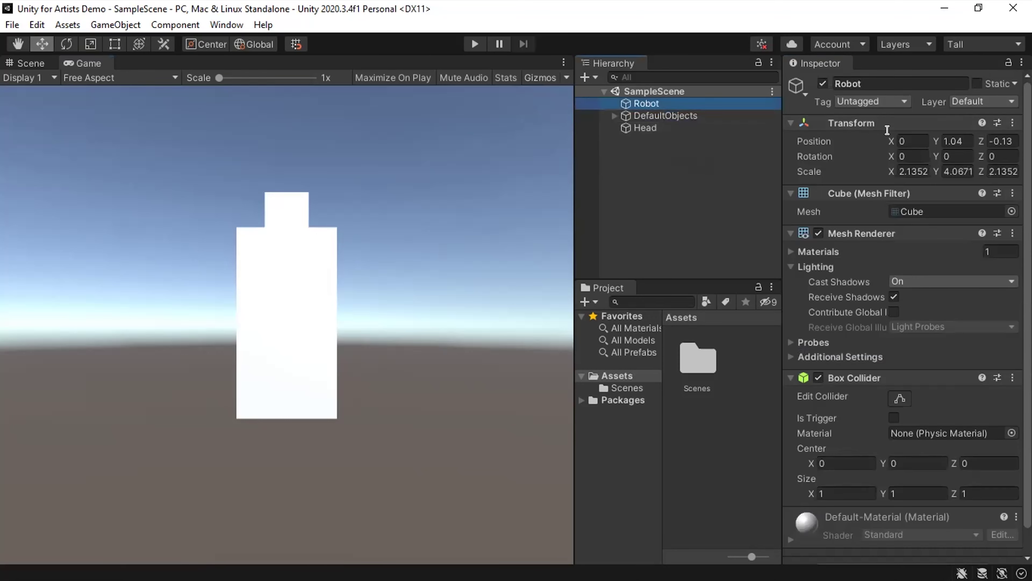
left_click_drag(891, 136, 858, 135)
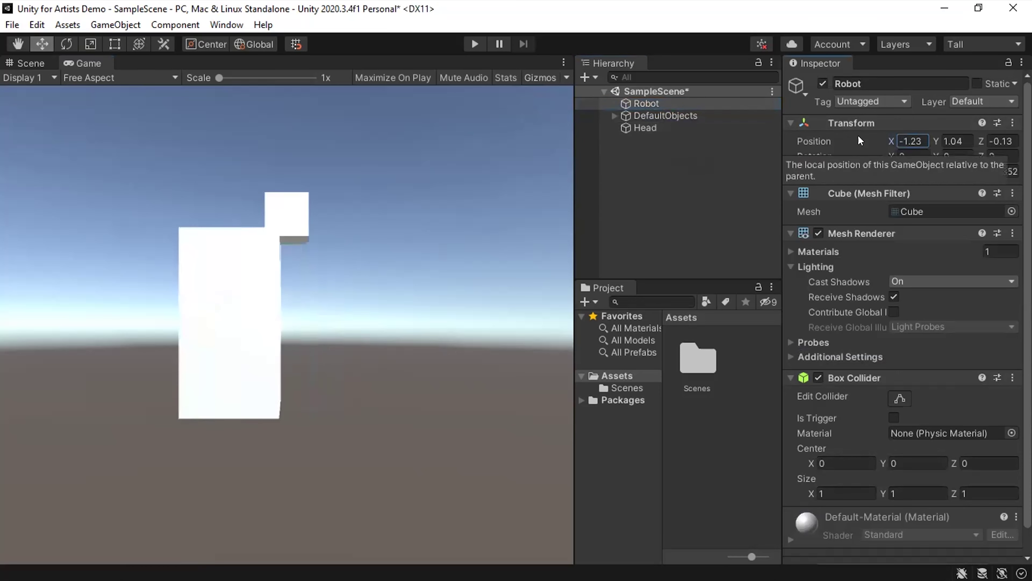
key("ctrl+z")
left_click(647, 128)
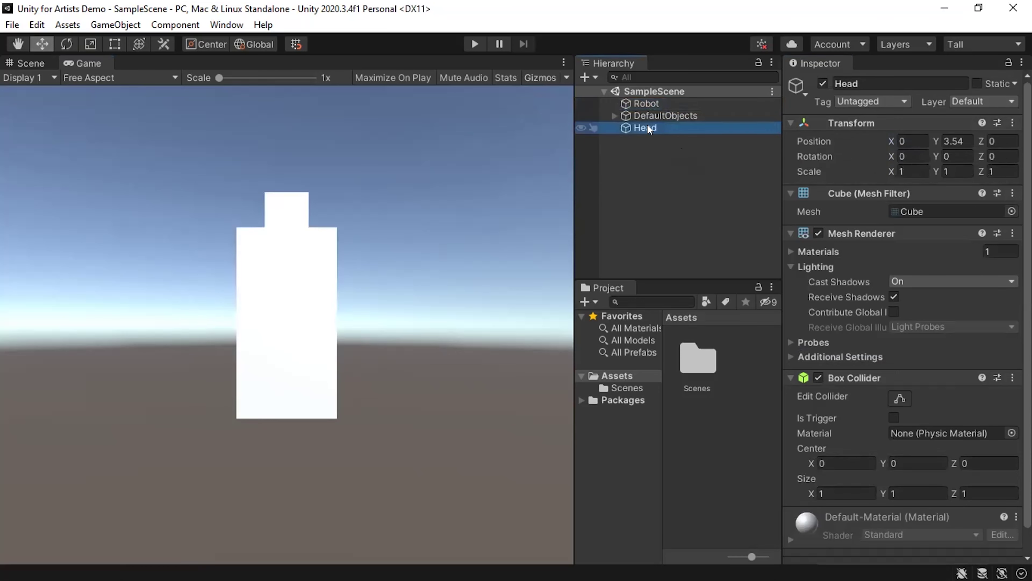
left_click_drag(649, 129, 652, 100)
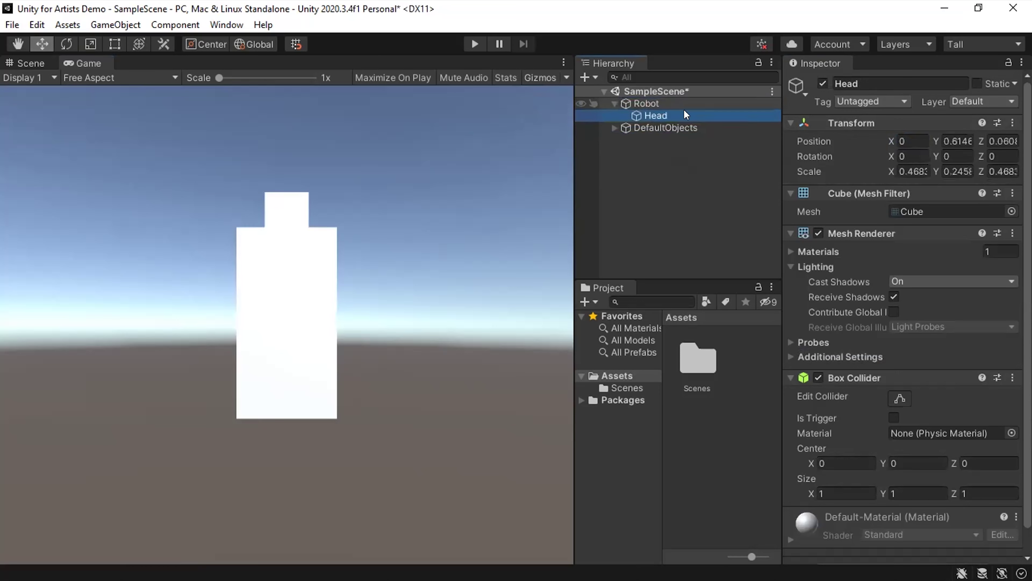
left_click(731, 104)
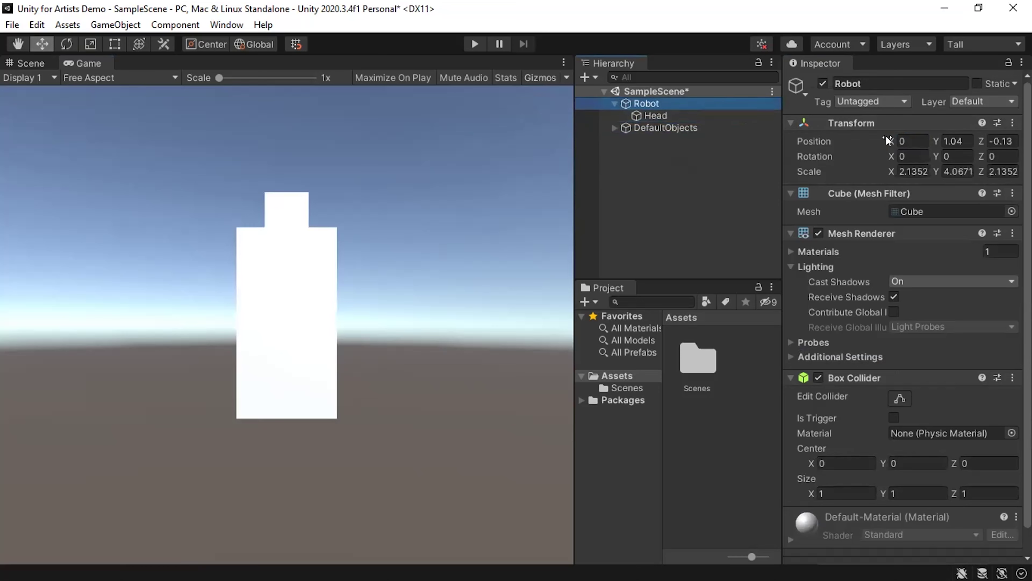
mouse_move(885, 135)
left_mouse_down()
mouse_move(865, 132)
mouse_move(889, 133)
left_mouse_up()
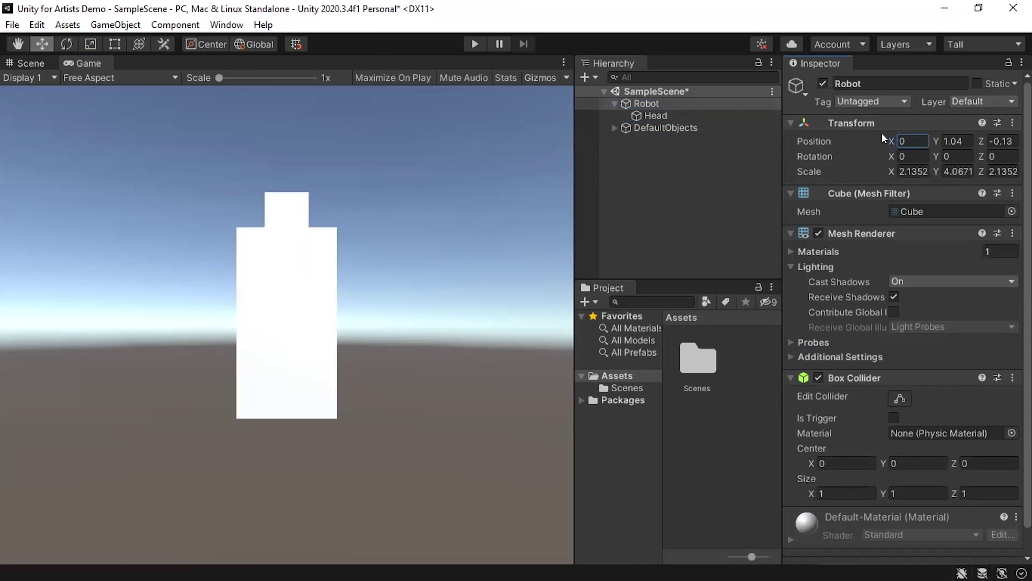
key("ctrl+s")
left_click(694, 112)
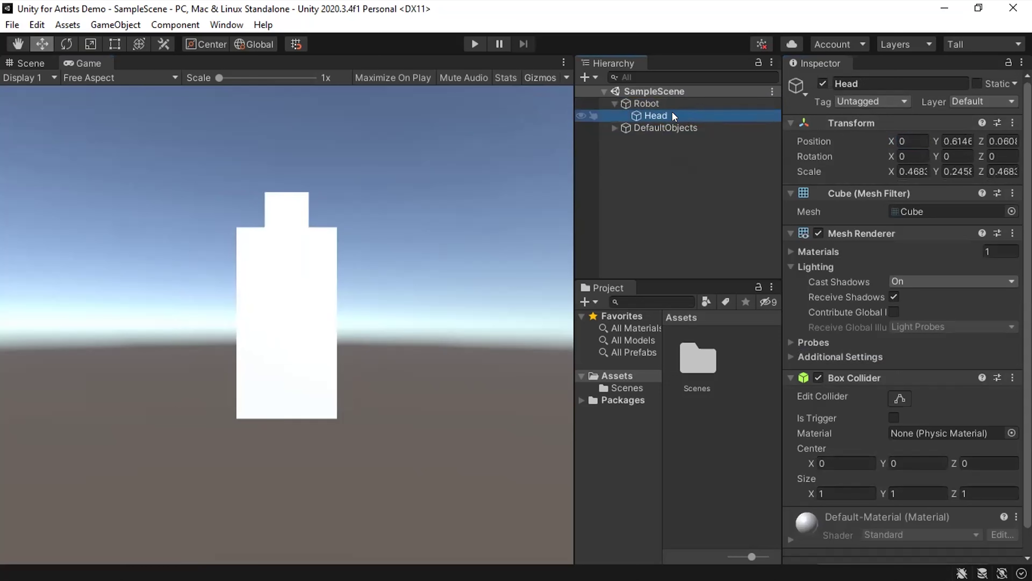
left_click_drag(673, 117, 669, 163)
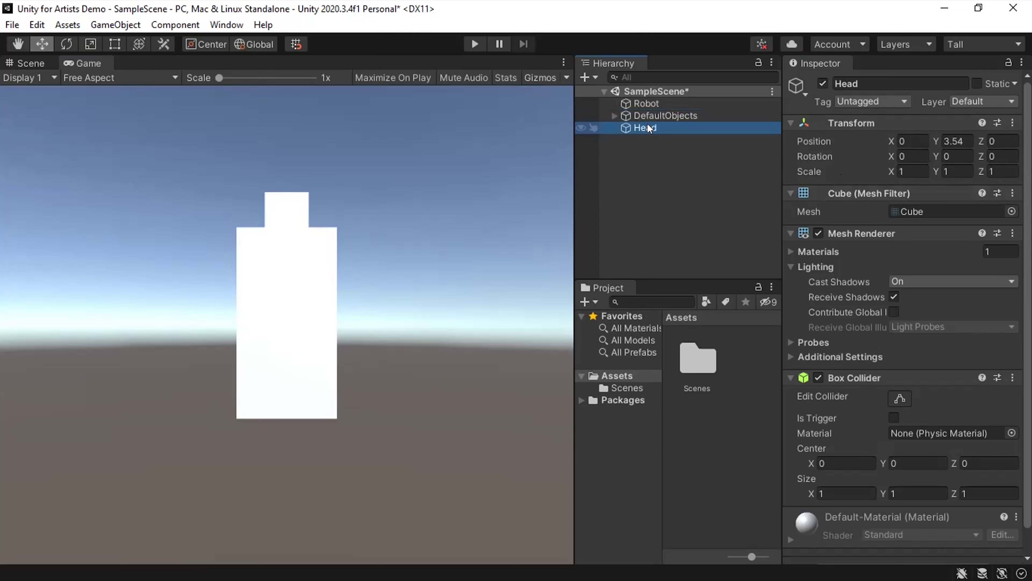
left_click_drag(648, 128, 652, 102)
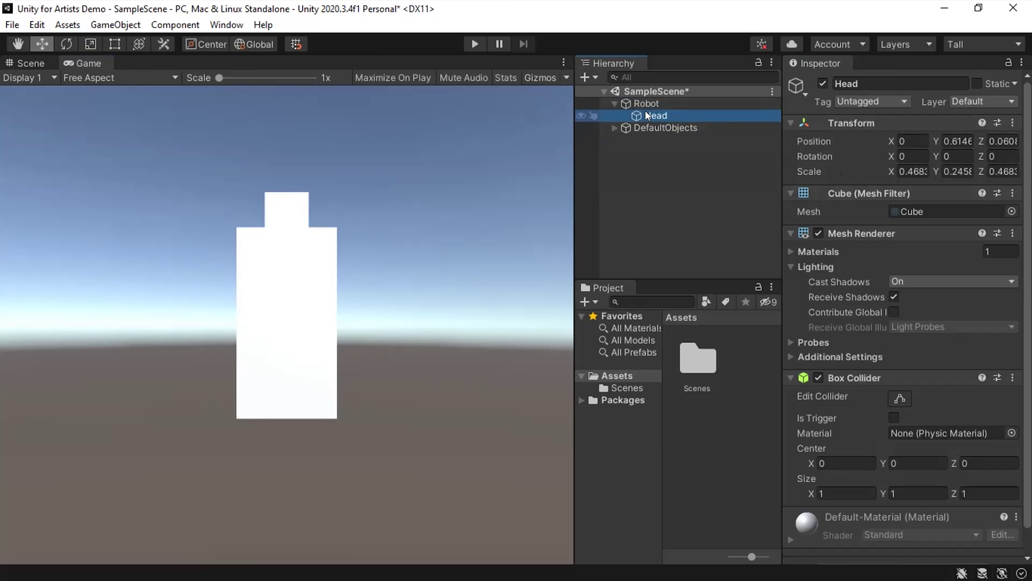
left_click_drag(646, 116, 646, 166)
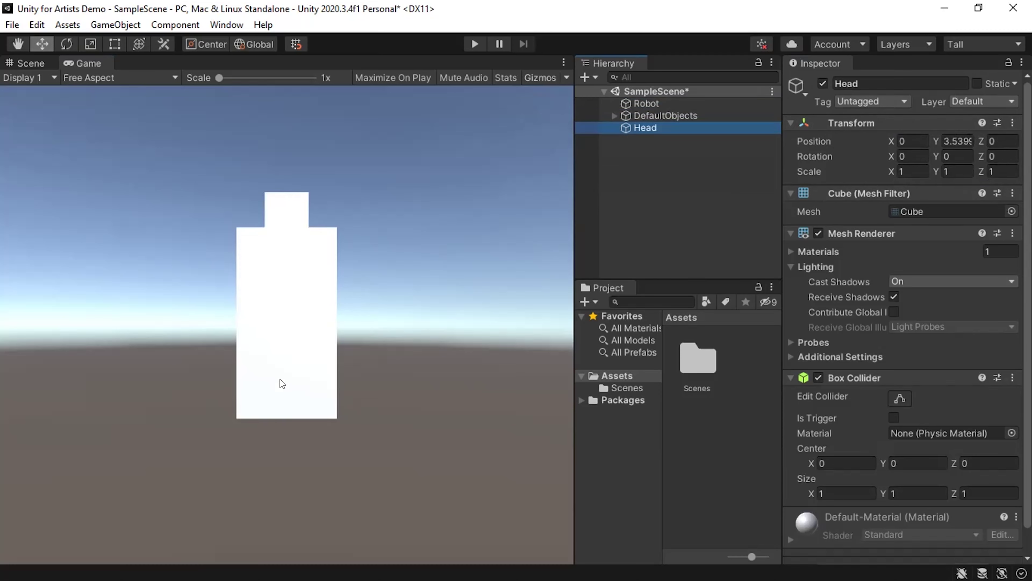
left_click_drag(655, 130, 658, 103)
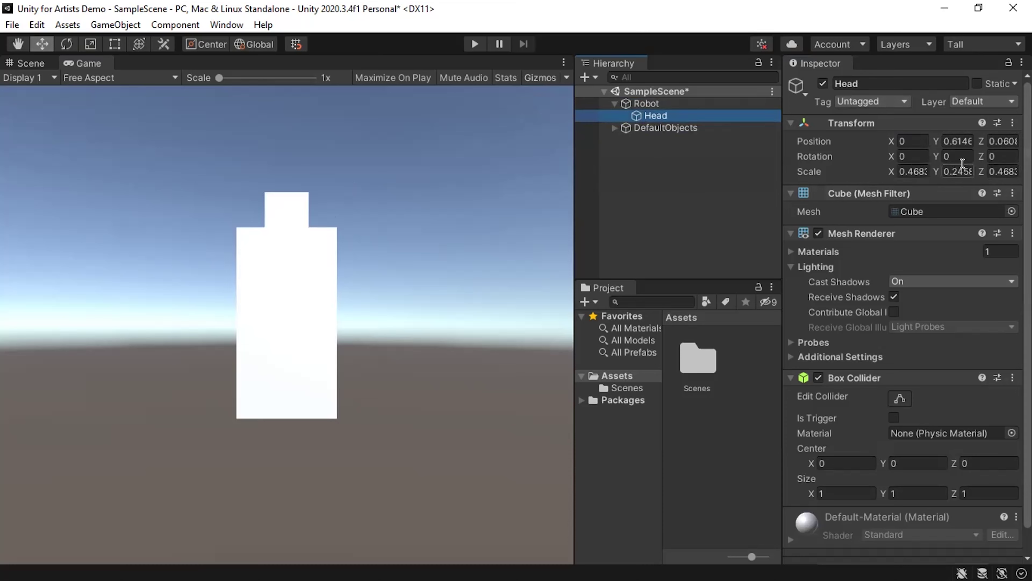
Check Head's Position Z, move Head out of Robot and back under it, then save.
left_click(1002, 140)
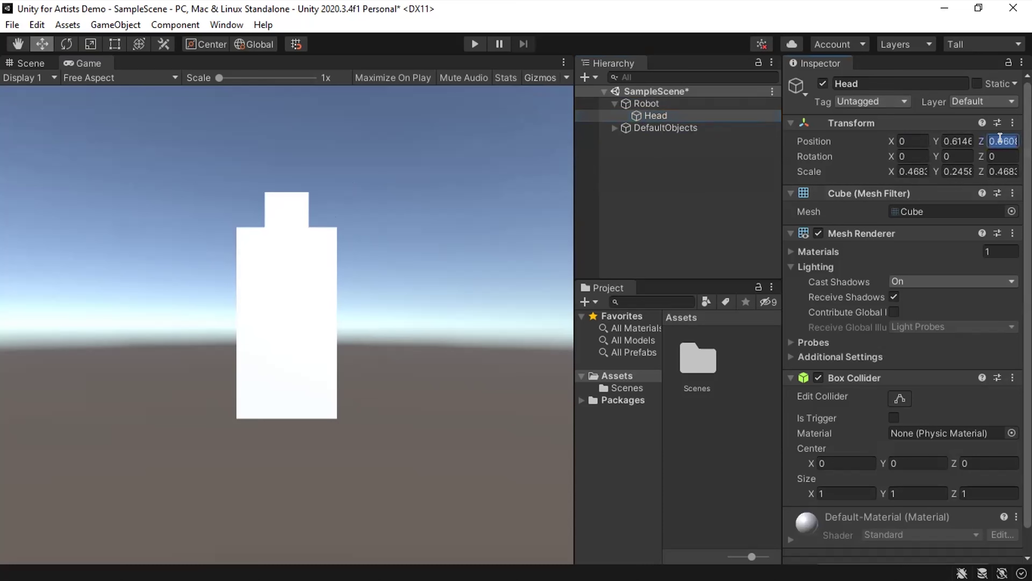
left_click(677, 112)
left_click_drag(677, 111, 680, 170)
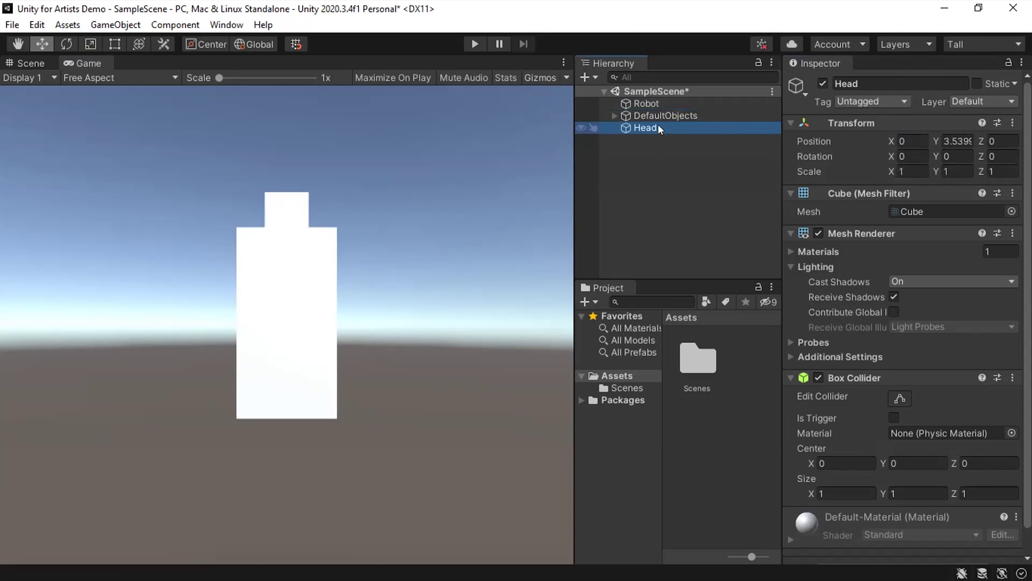
left_click_drag(658, 129, 664, 101)
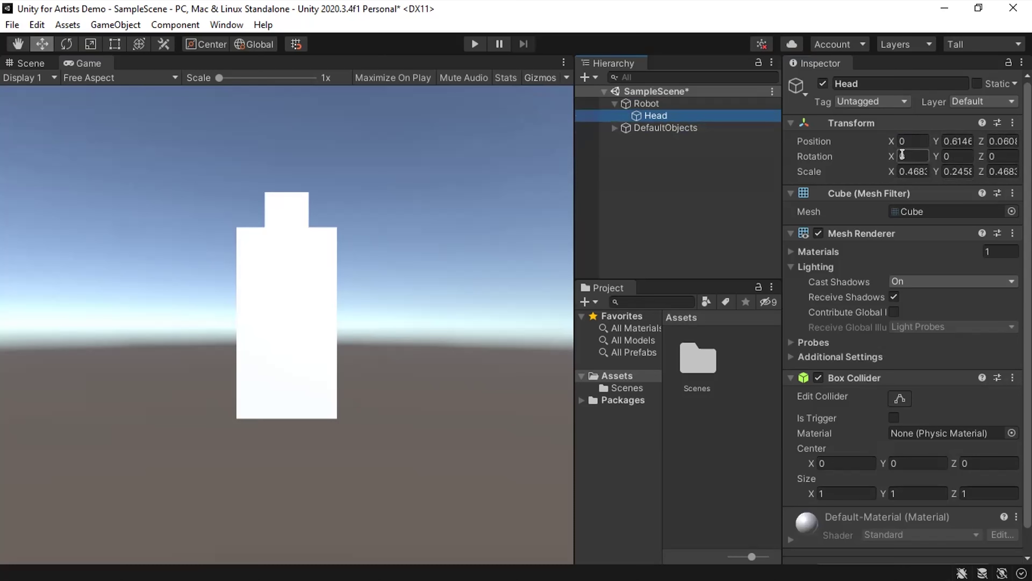
key("ctrl+s")
left_click(630, 171)
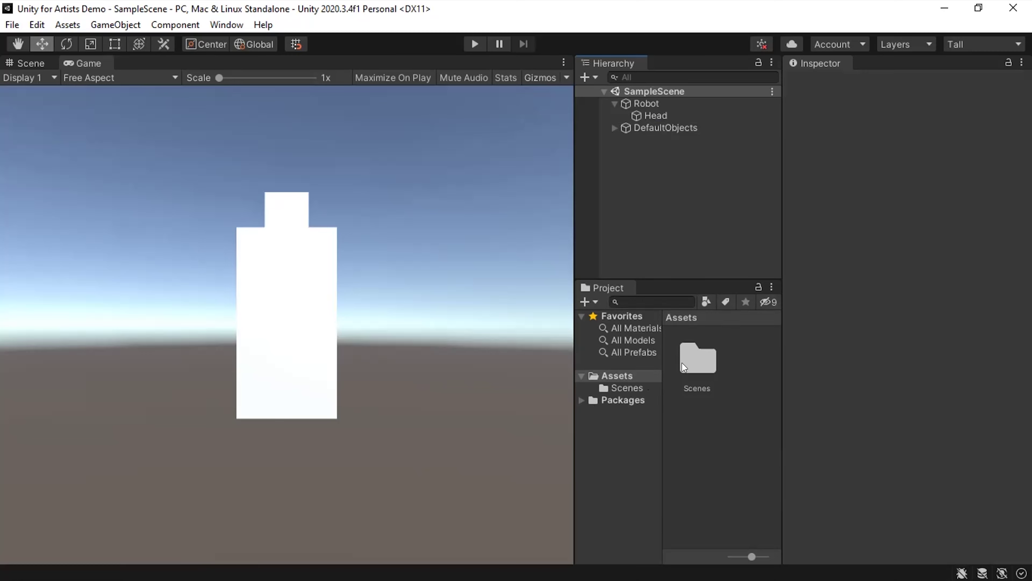
double_click(705, 357)
left_click(702, 352)
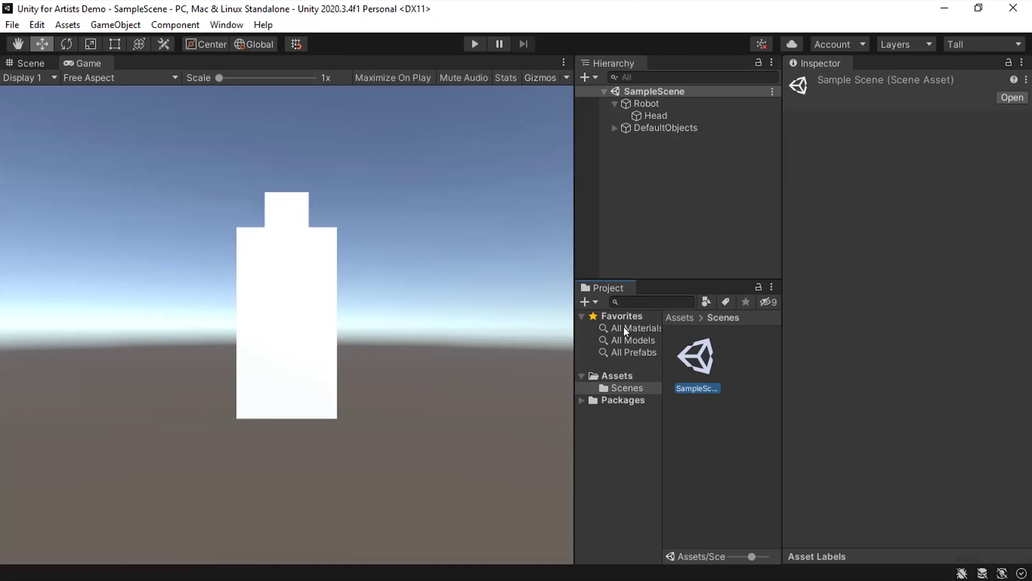
left_click(628, 342)
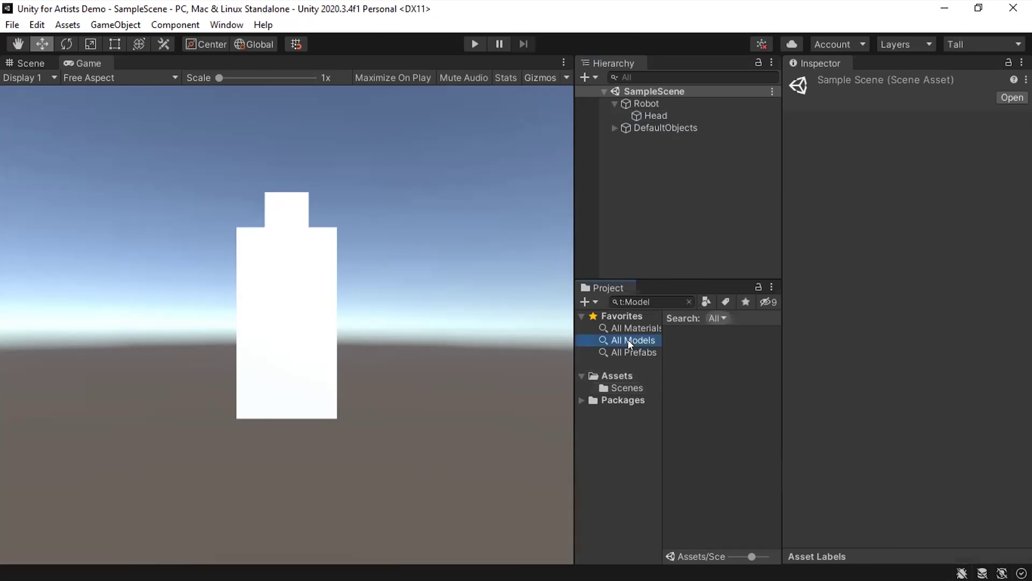
left_click(684, 301)
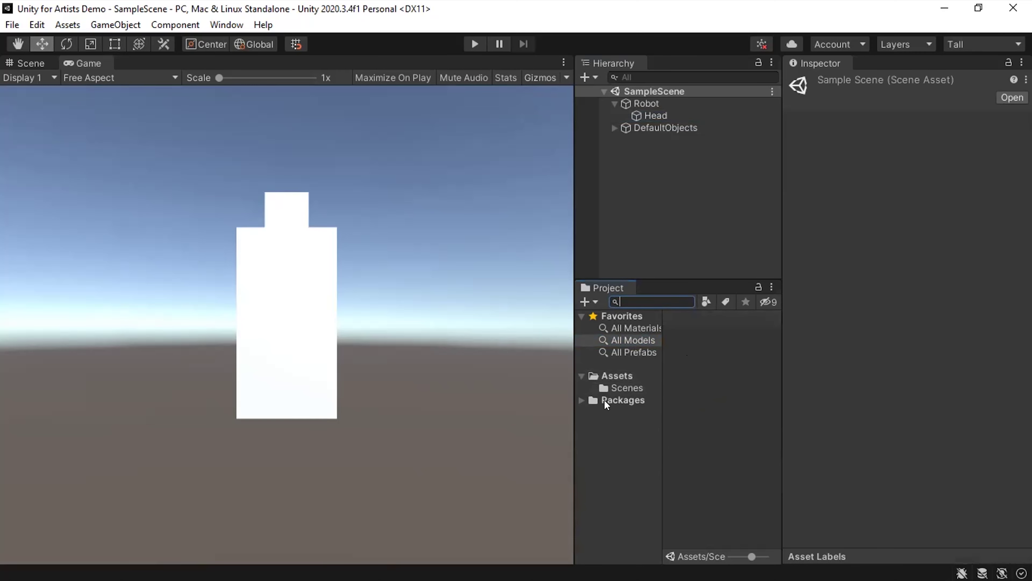
left_click(580, 400)
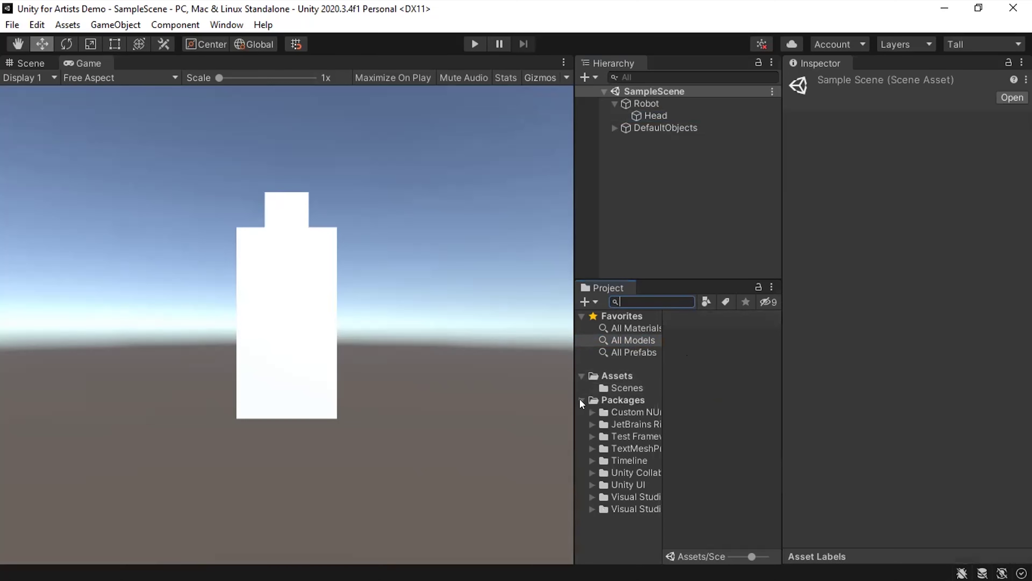
left_click(581, 400)
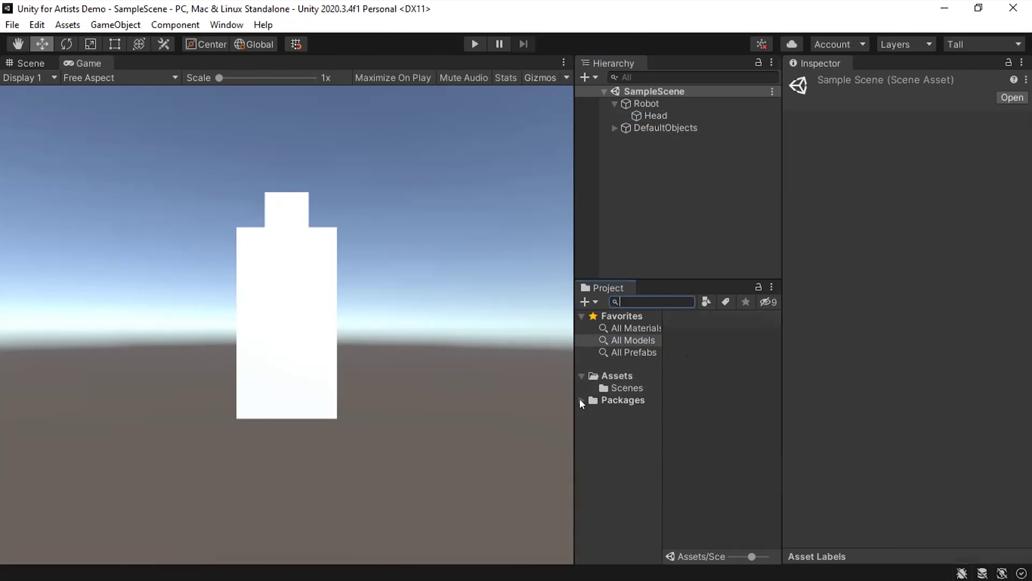
left_click(621, 378)
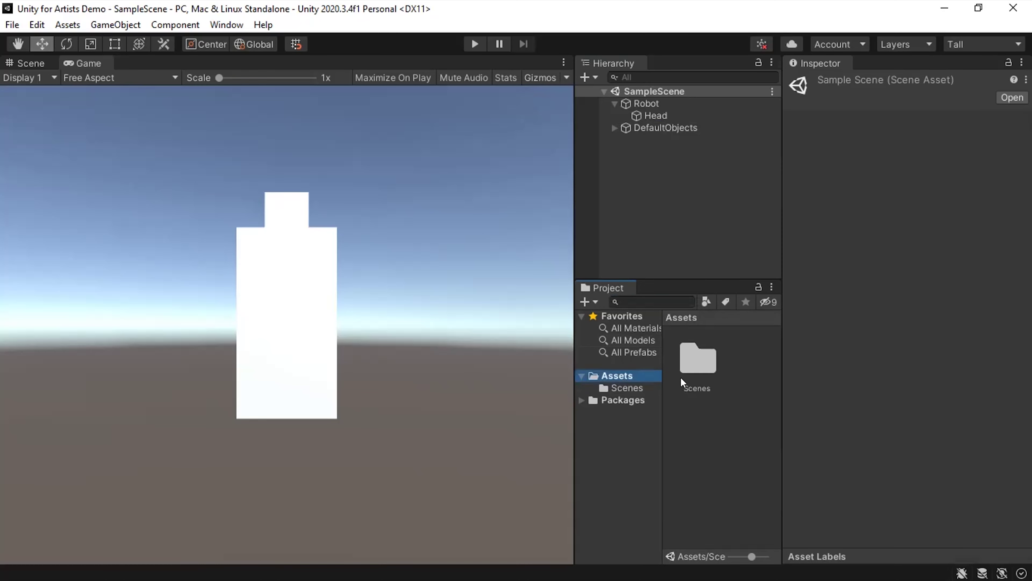
left_click(772, 287)
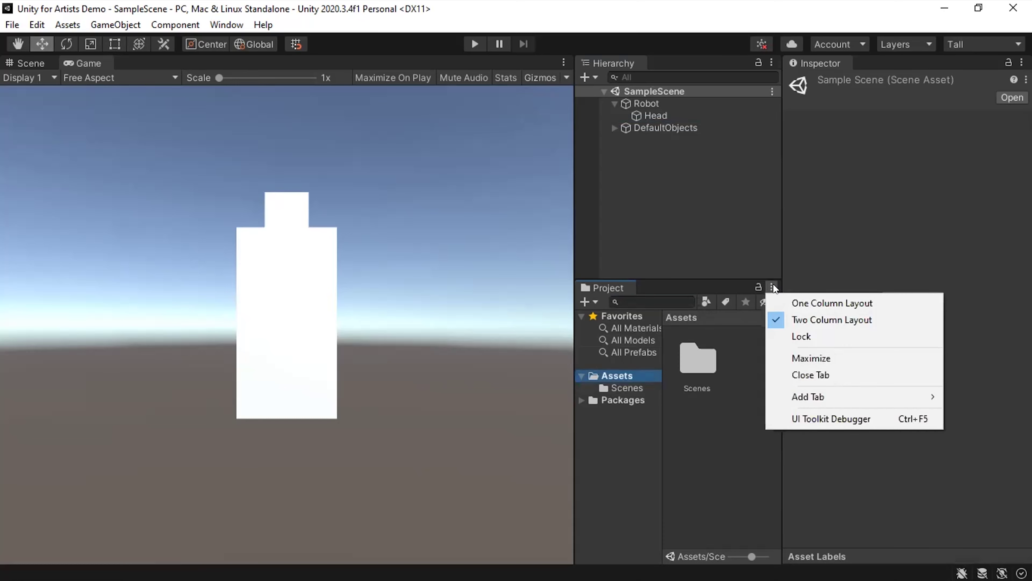
left_click(791, 306)
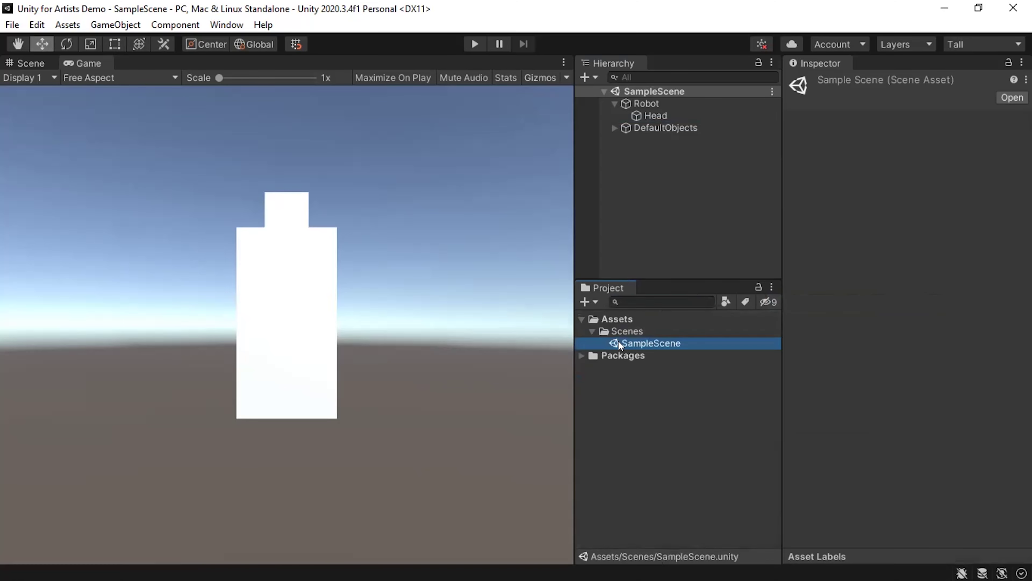
left_click(772, 287)
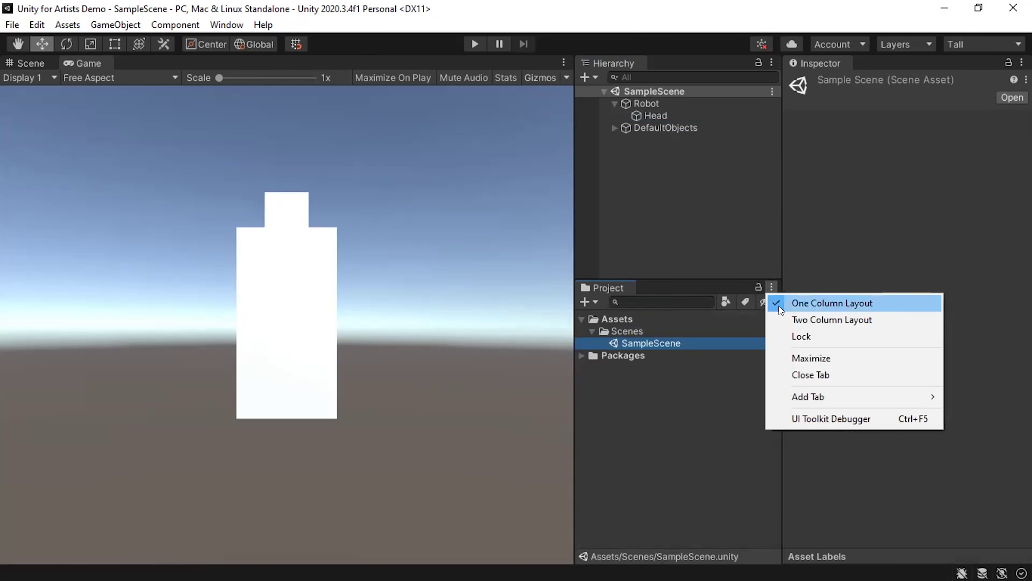
left_click(779, 319)
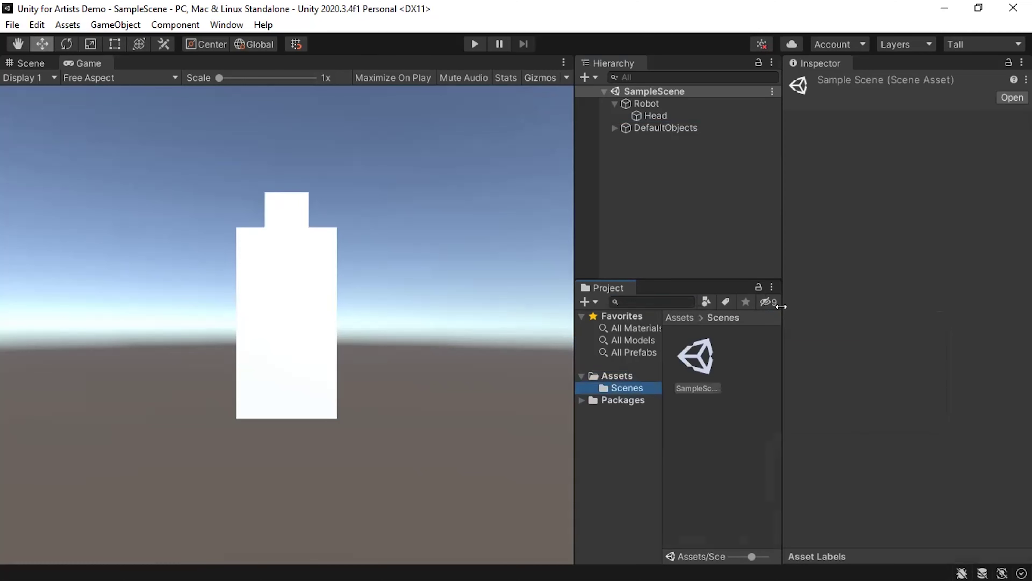
left_click(624, 379)
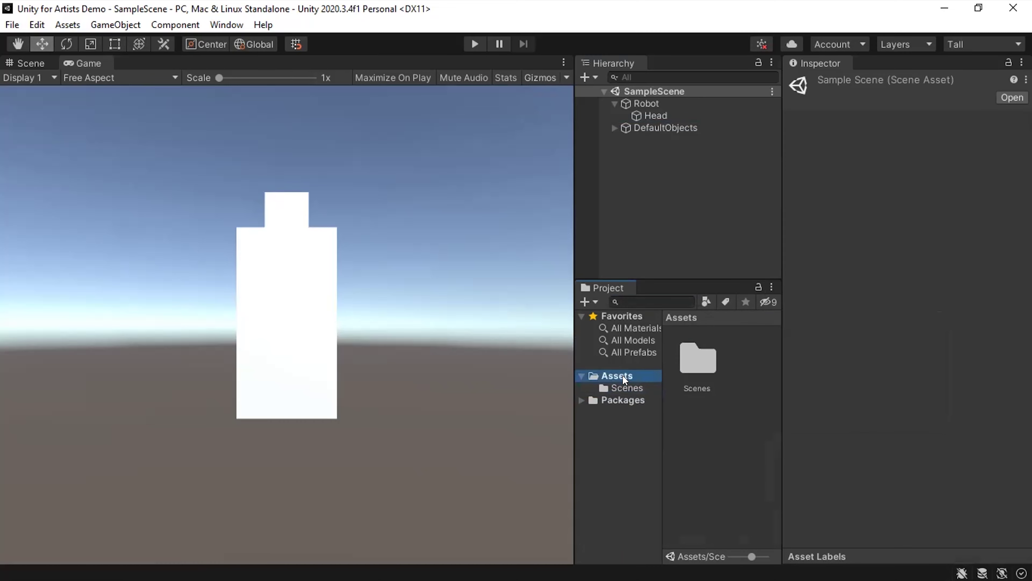
Create and open a Textures folder in Assets, then switch to File Explorer on Pictures.
right_click(624, 378)
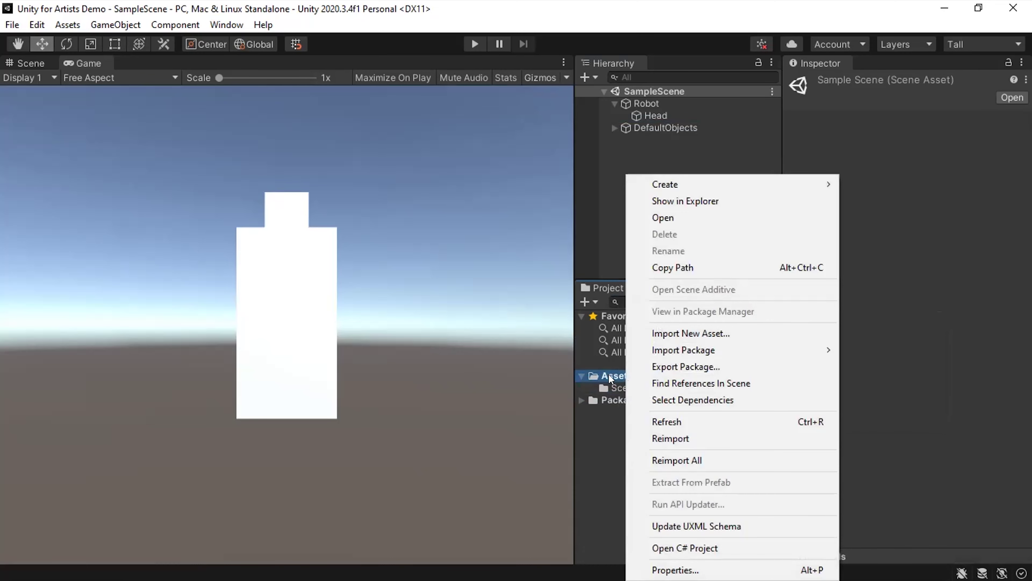
mouse_move(709, 183)
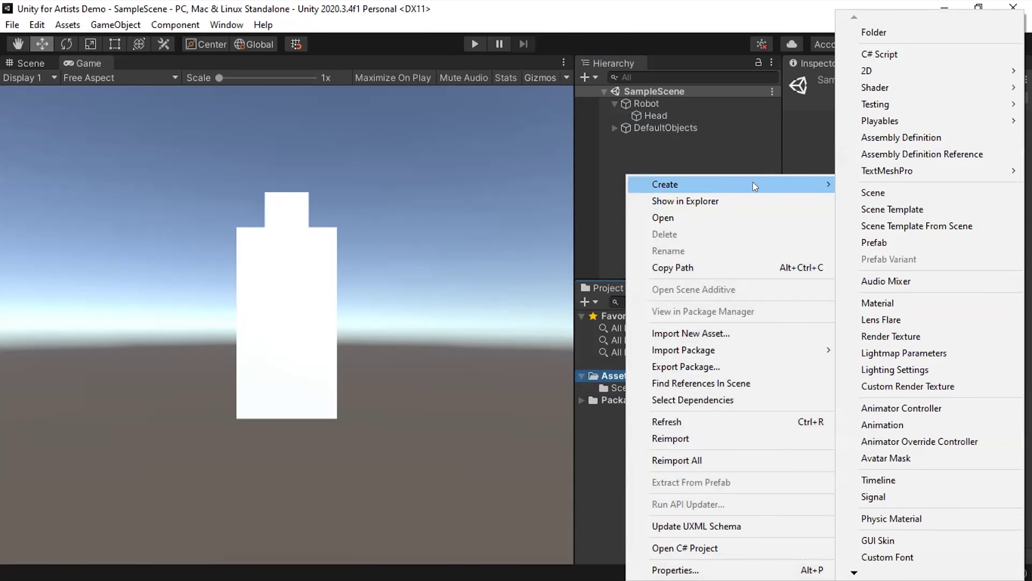
left_click(908, 33)
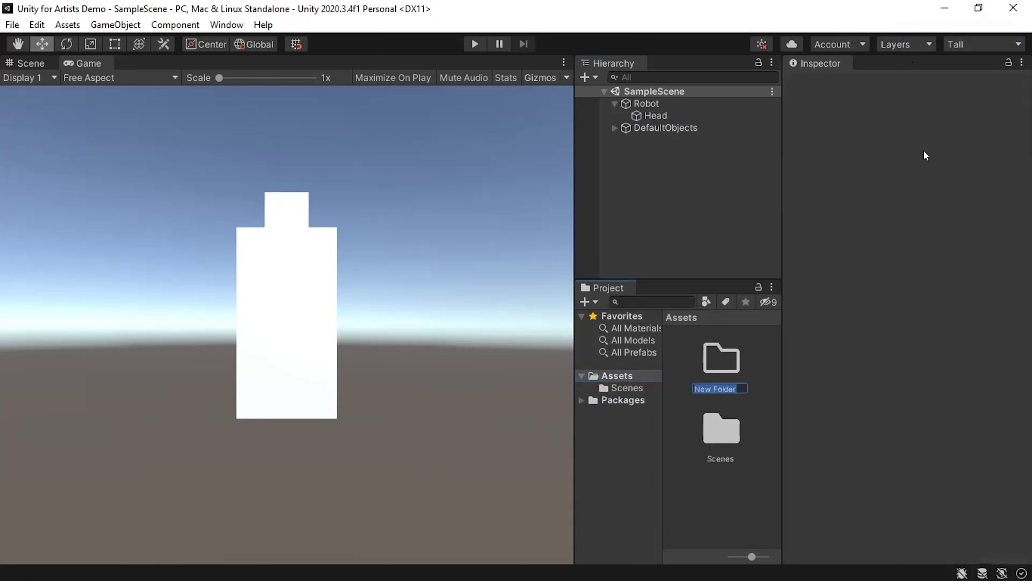
type("Textures")
key("Return")
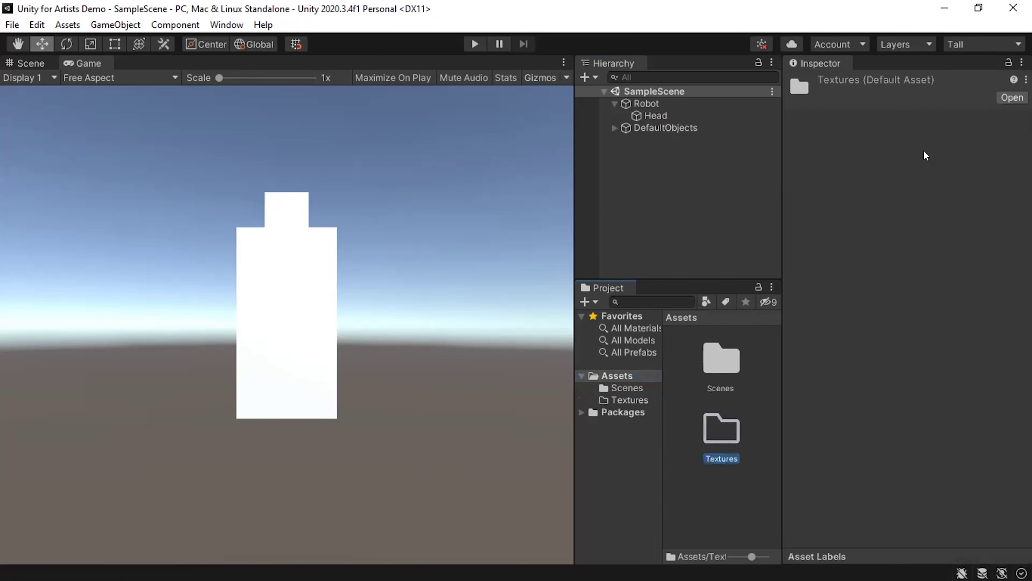
double_click(731, 429)
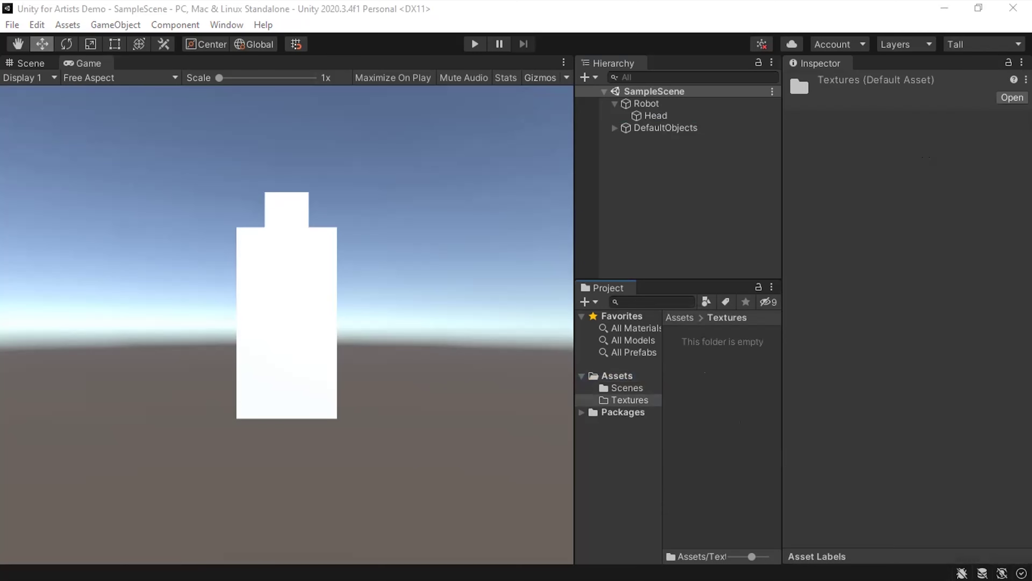
key("alt+Tab")
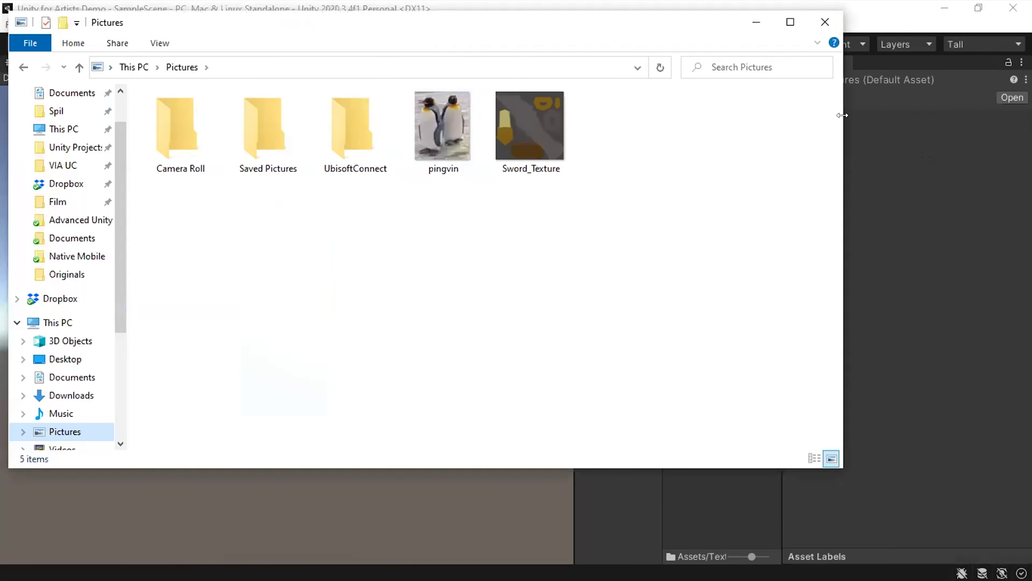
Narrow File Explorer and drag the pingvin image into Unity's Textures folder.
left_click_drag(841, 116, 572, 116)
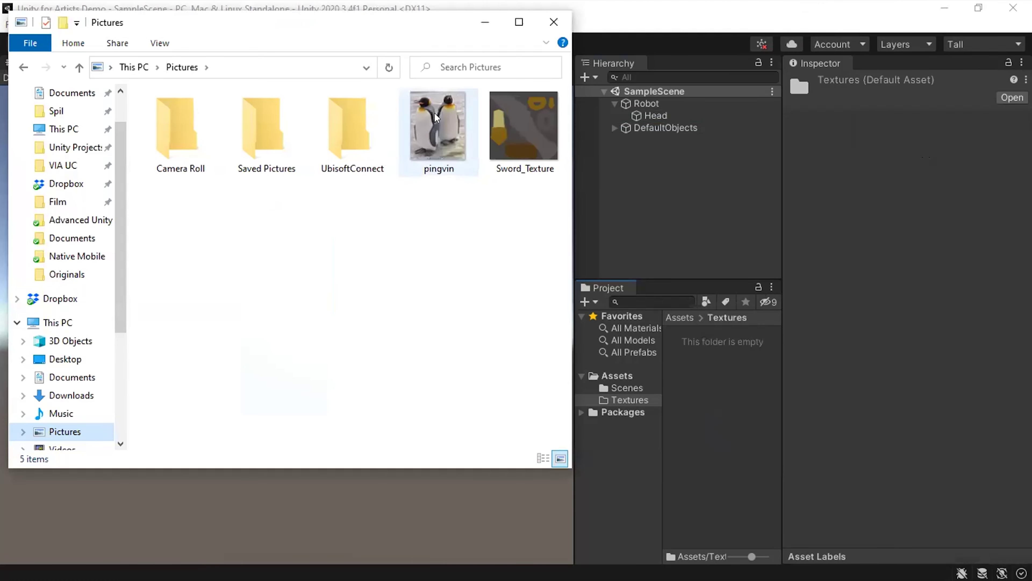
left_click_drag(436, 118, 716, 401)
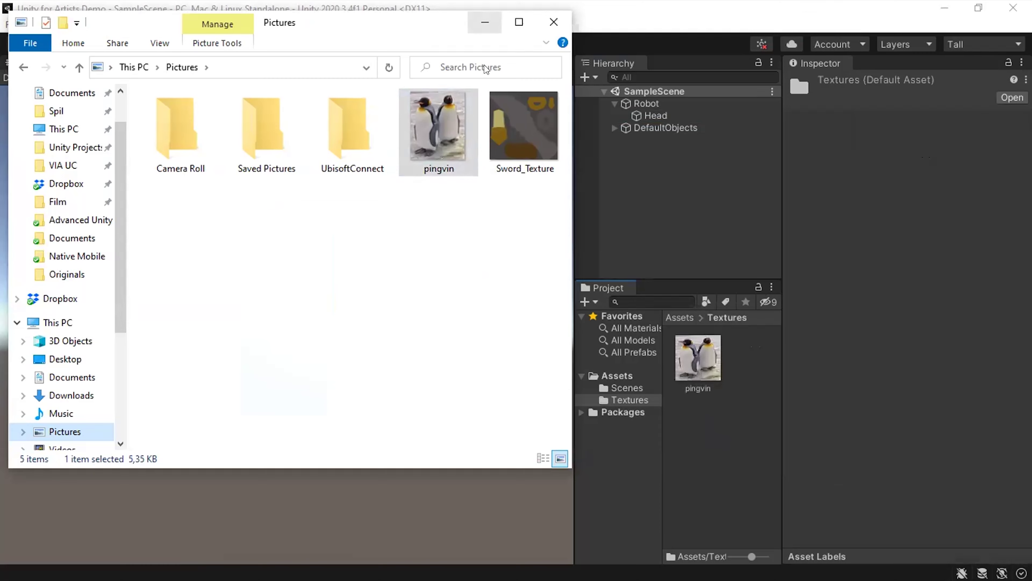
left_click(694, 241)
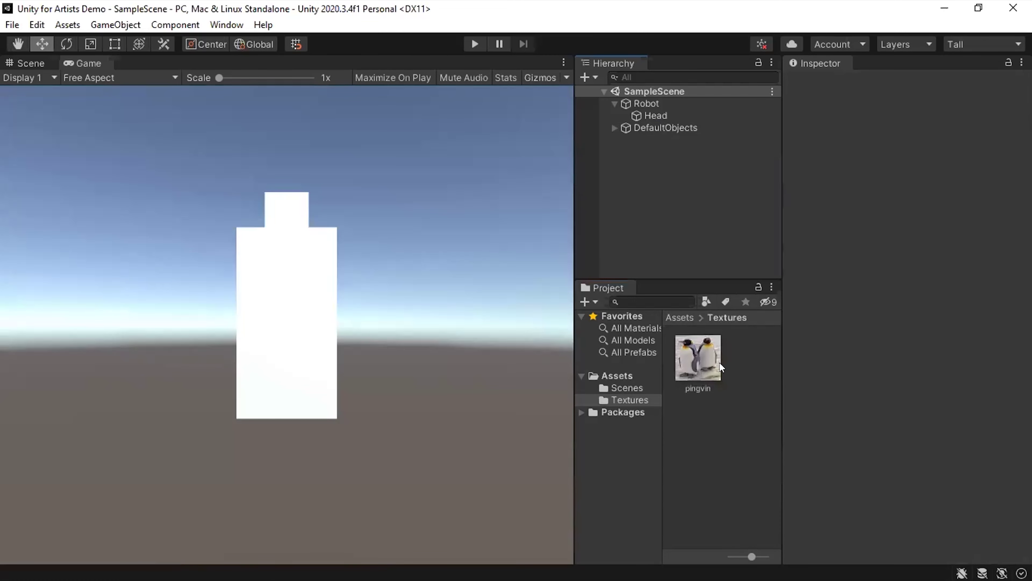
Select the pingvin texture and set its Texture Type to Sprite (2D and UI).
left_click(703, 357)
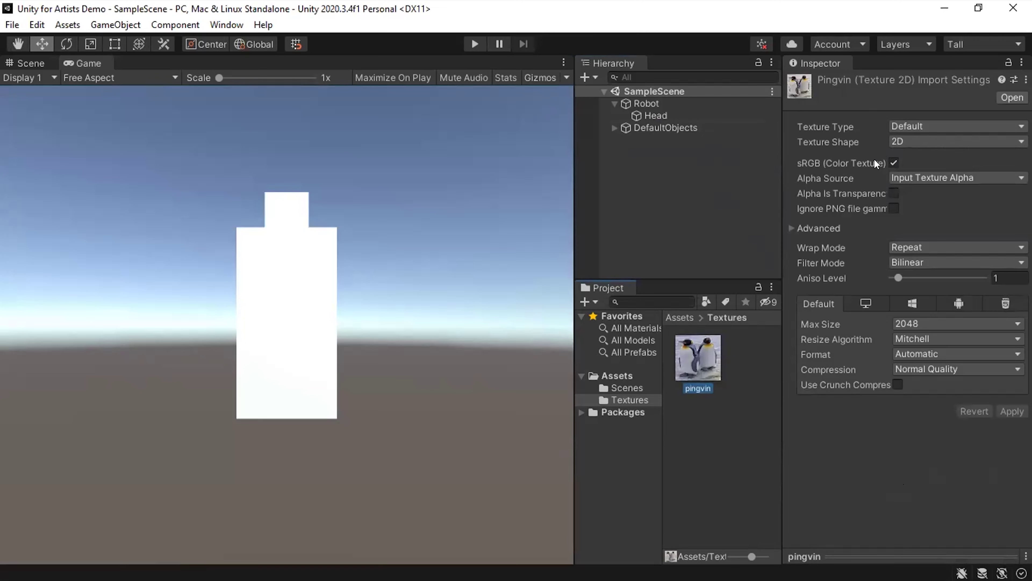
mouse_move(874, 158)
mouse_move(829, 136)
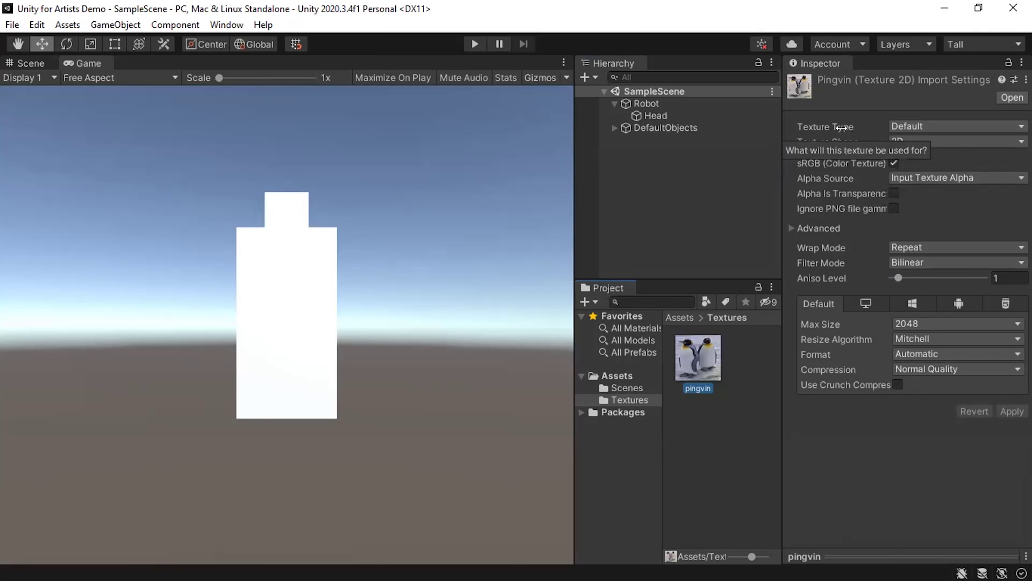
mouse_move(824, 116)
mouse_move(948, 121)
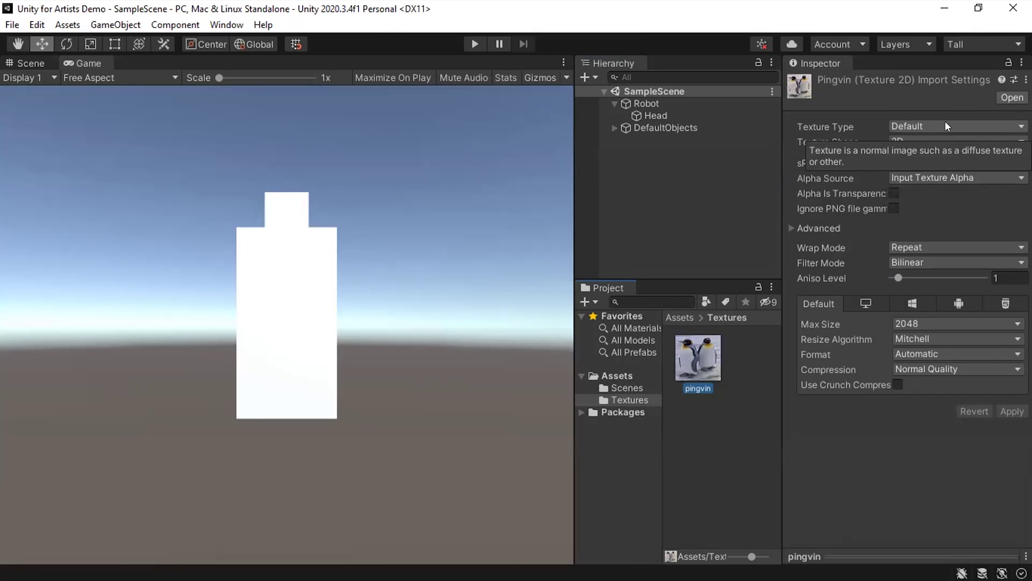
left_click(945, 122)
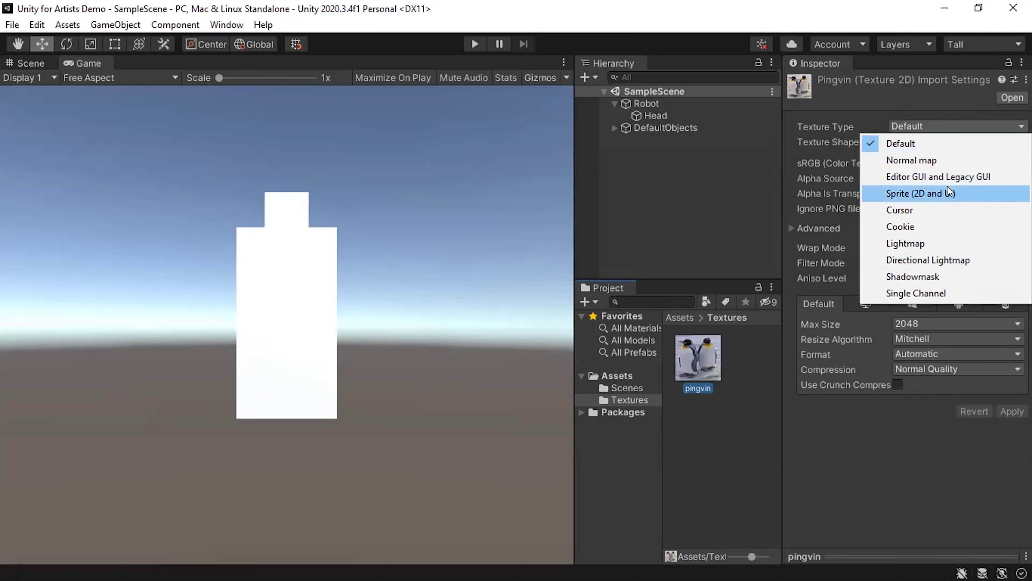
key("Escape")
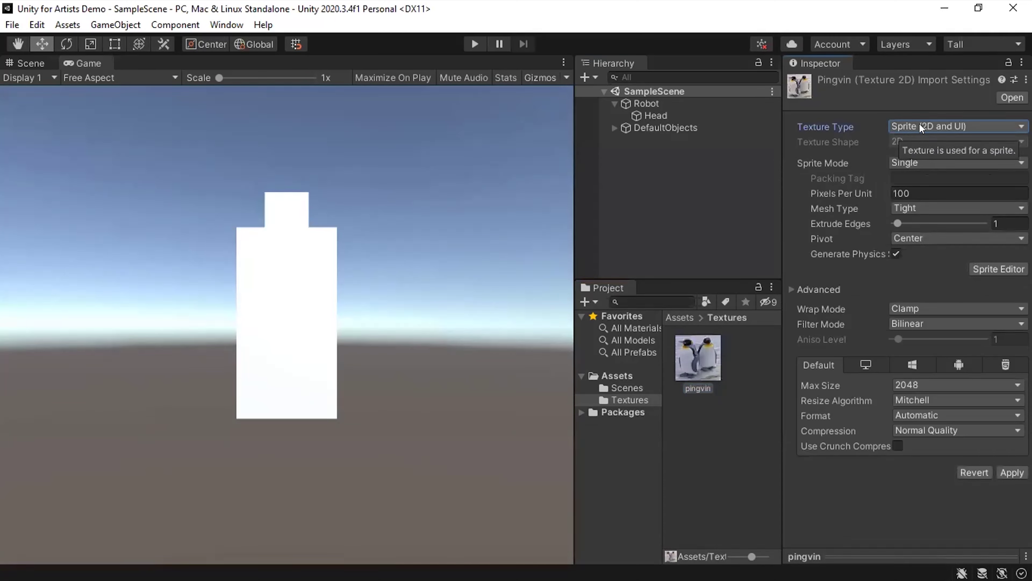
Look over the Sprite Mode options, then set pingvin's Texture Type back to Default.
left_click(913, 163)
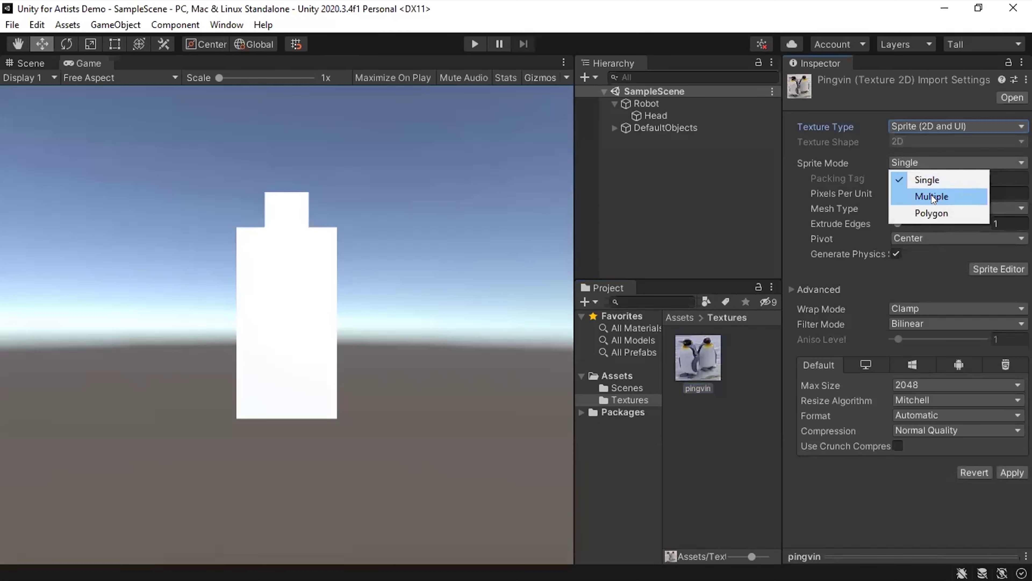
left_click(913, 127)
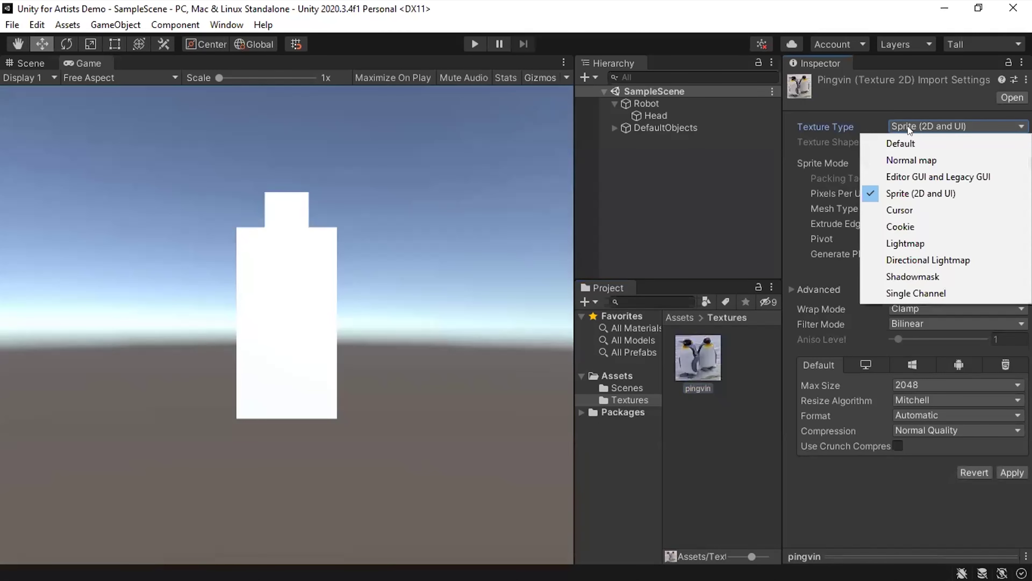
left_click(863, 109)
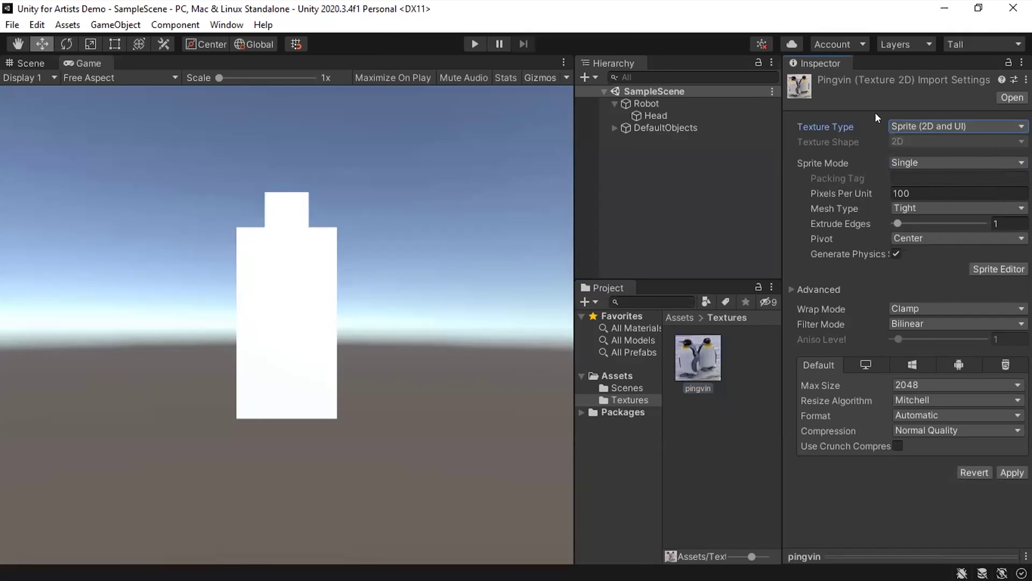
left_click(910, 122)
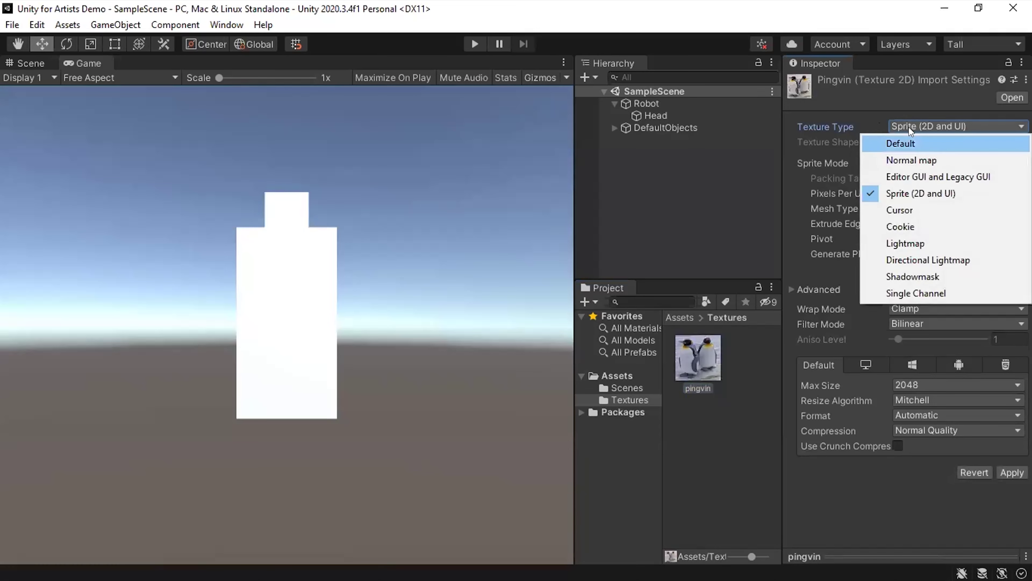
left_click(898, 141)
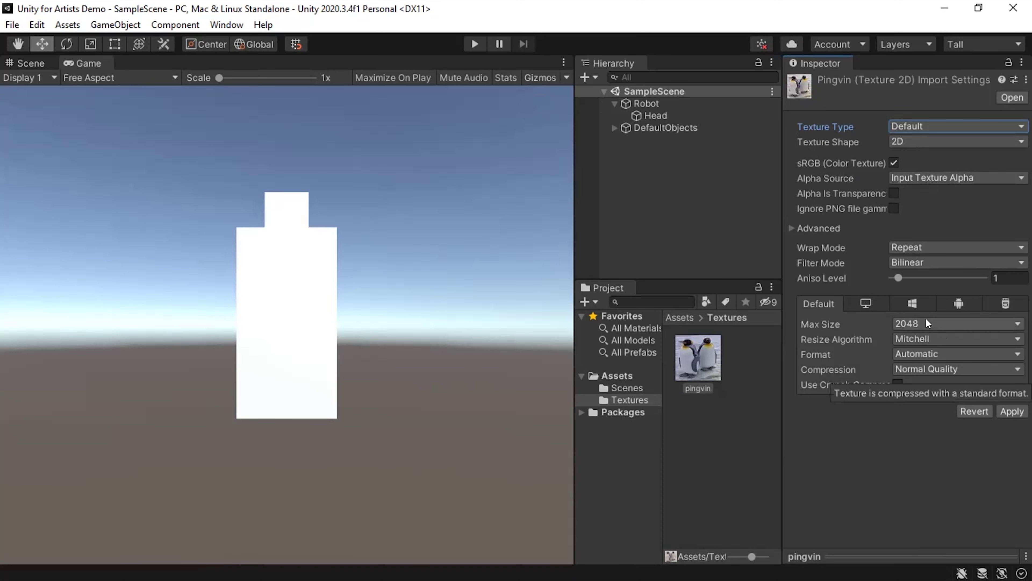
Leave Max Size unchanged, change pingvin's Texture Type to Sprite (2D and UI), then select DefaultObjects.
left_click(908, 324)
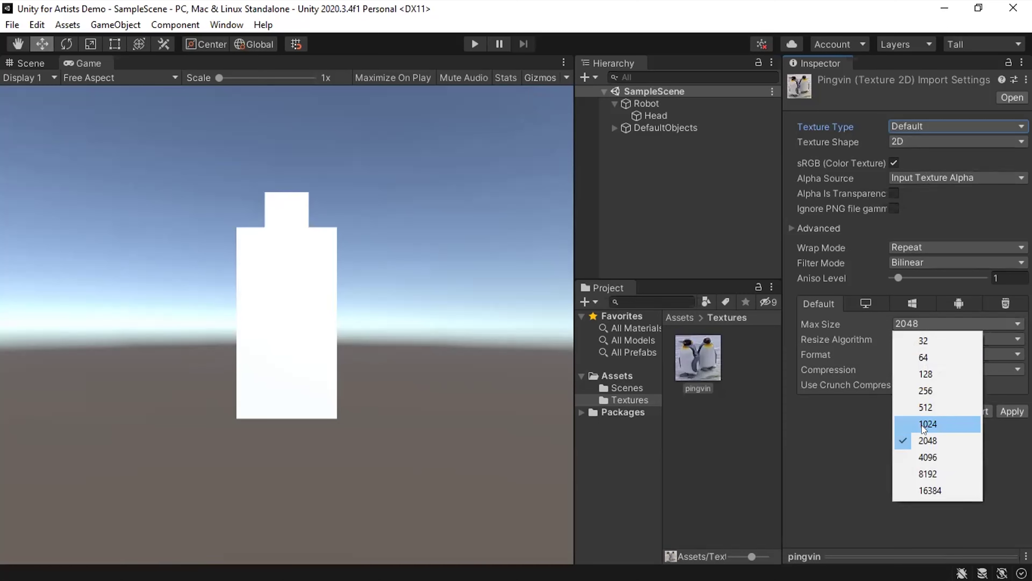
left_click(858, 449)
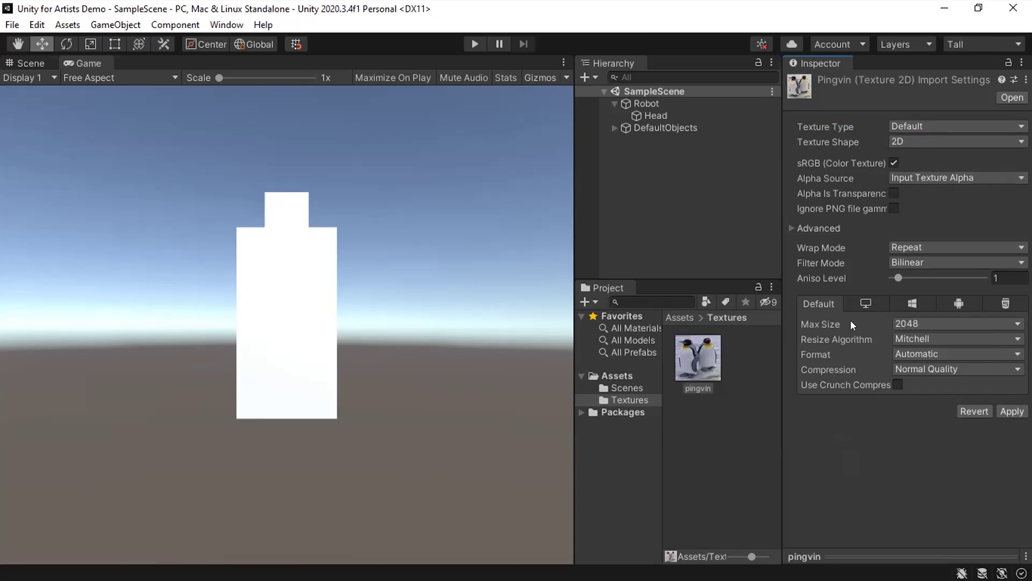
left_click(913, 124)
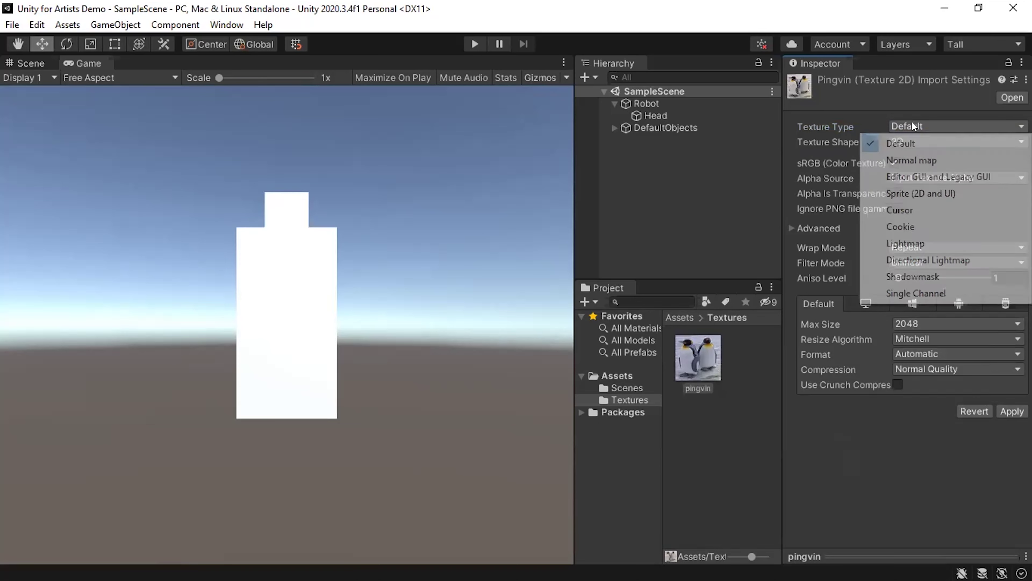
left_click(921, 193)
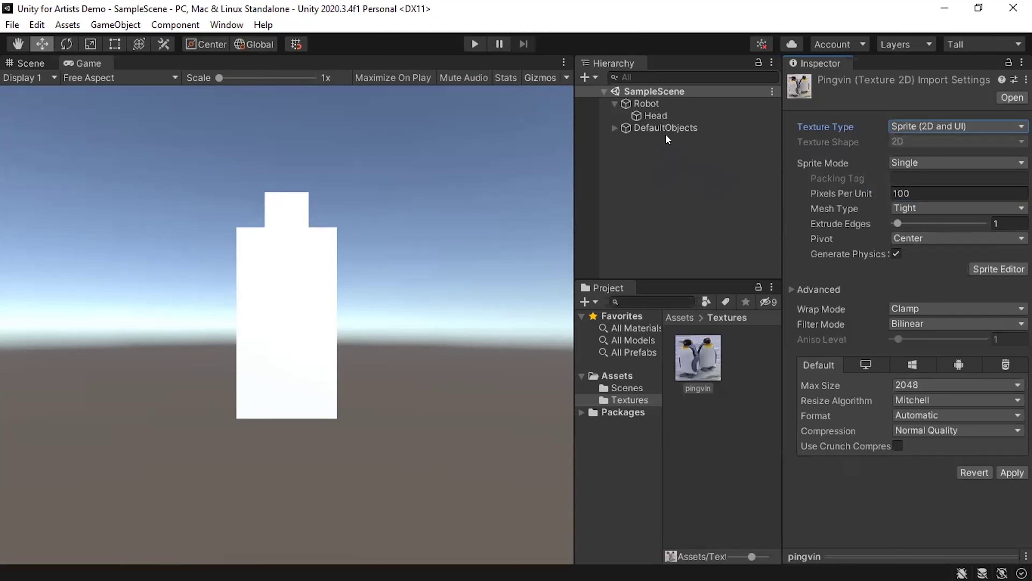
left_click(657, 122)
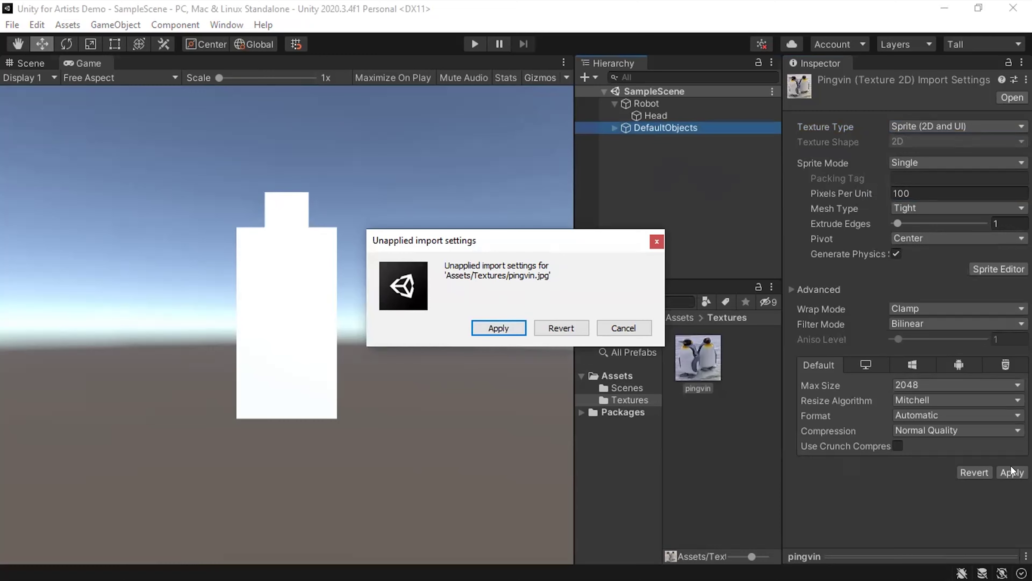
Confirm the pending prompt, then return pingvin's Texture Type to Default, apply it, and deselect.
left_click(500, 328)
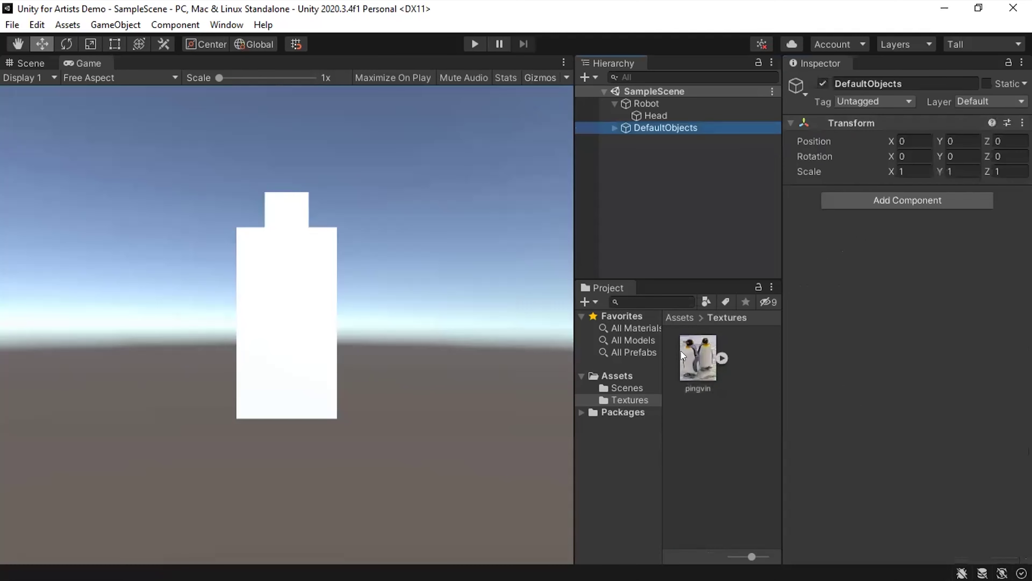
left_click(691, 356)
left_click(919, 126)
left_click(910, 143)
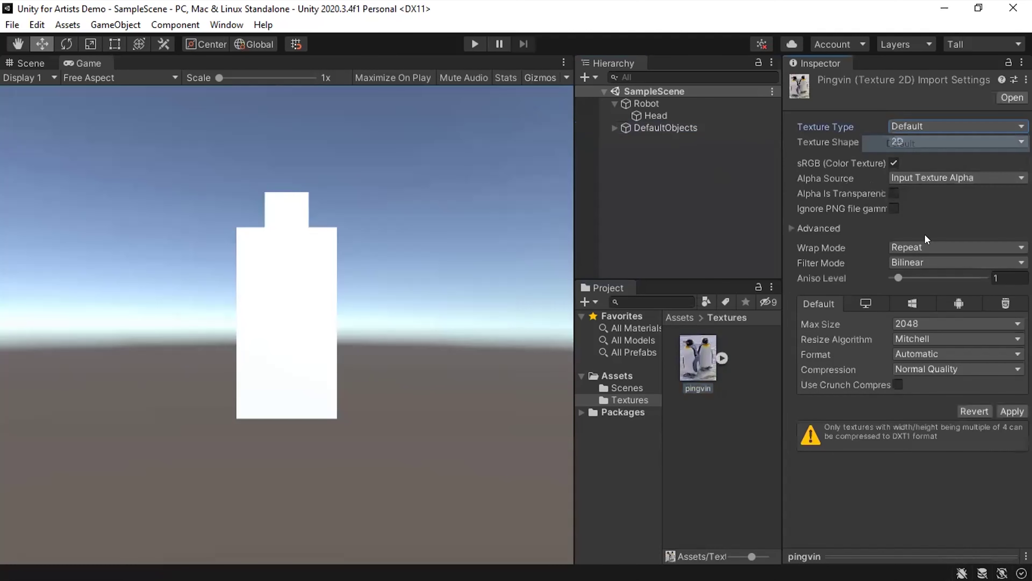
left_click(1009, 410)
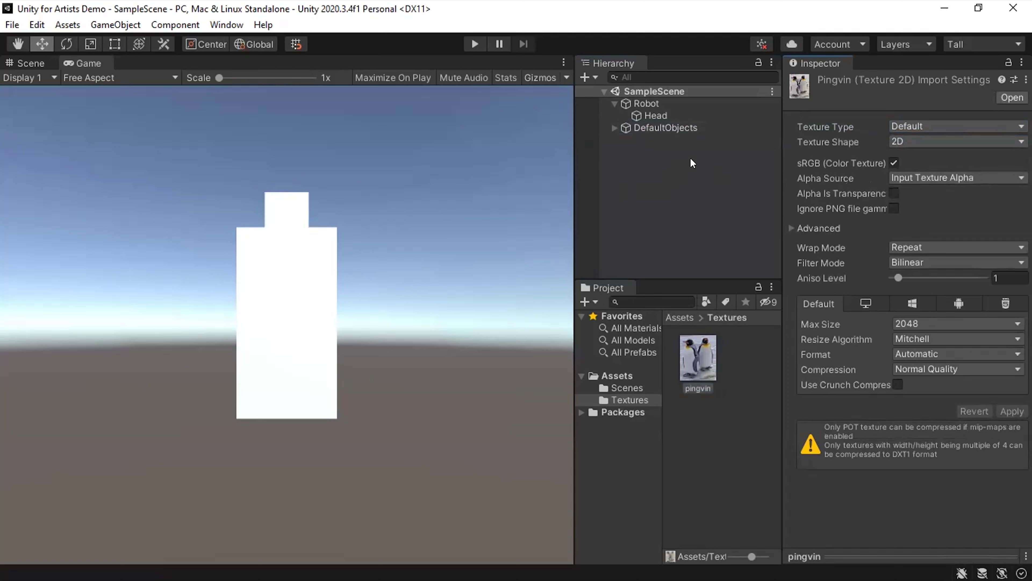
left_click(694, 179)
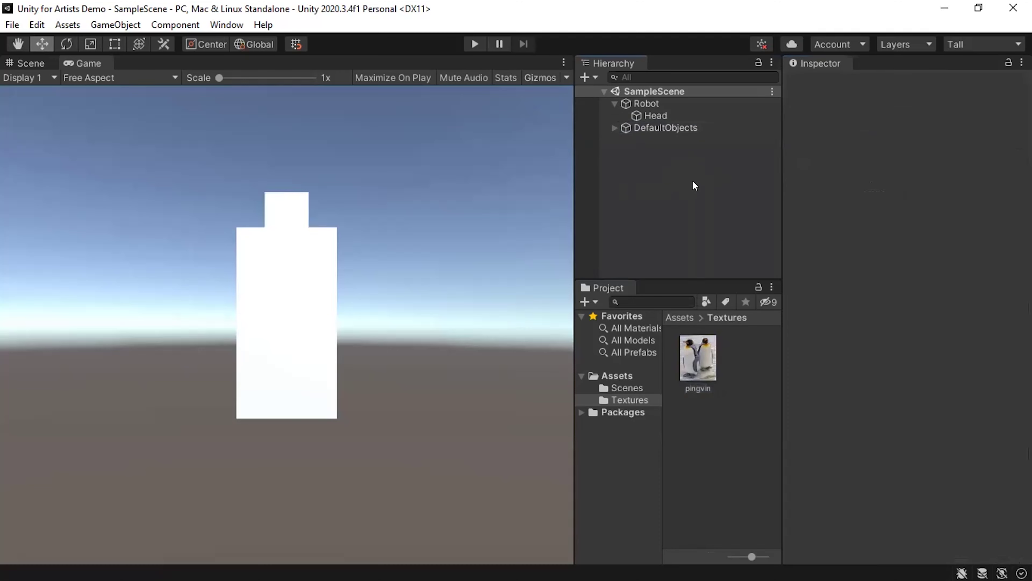
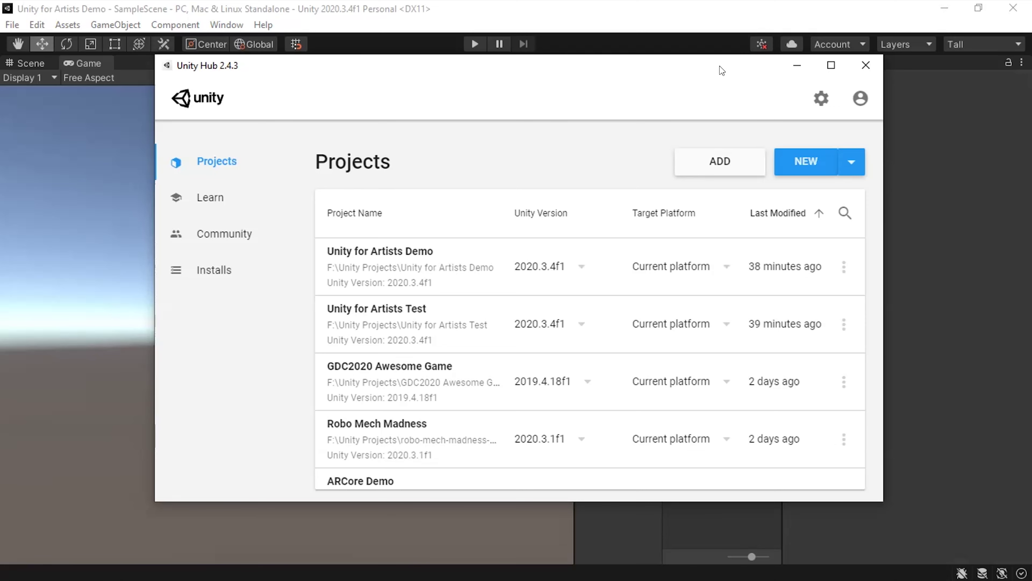
Close Unity Hub to return to the Unity Editor showing the robot in the Game view.
left_click(797, 66)
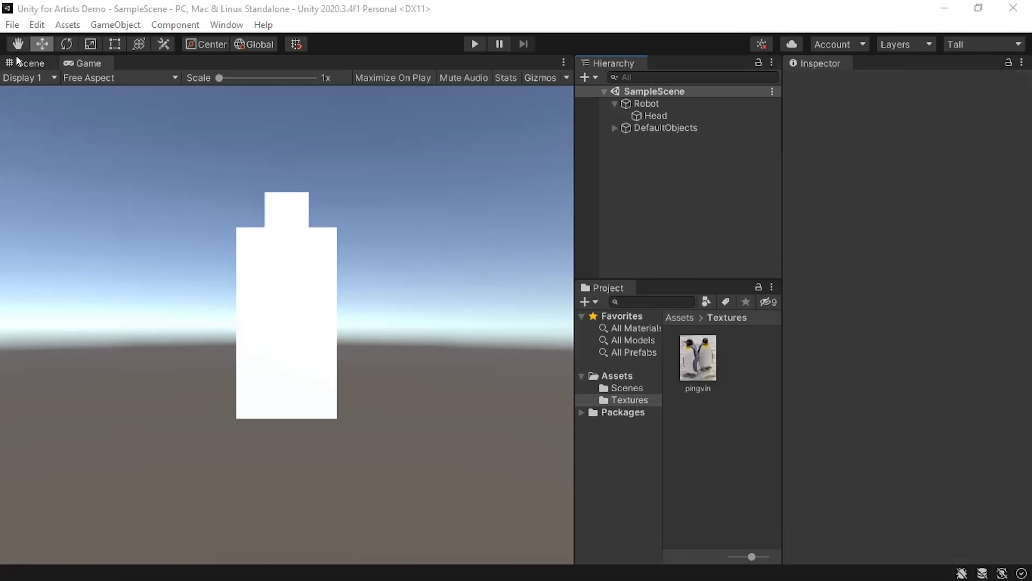
View the robot from the back in orthographic Scene view, then select the pingvin texture.
left_click(17, 65)
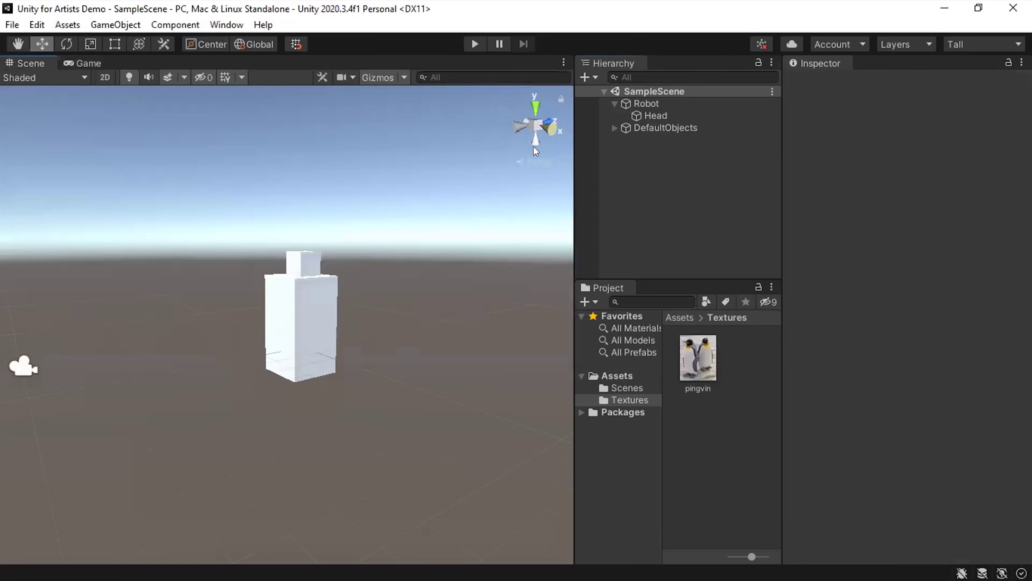
left_click(515, 124)
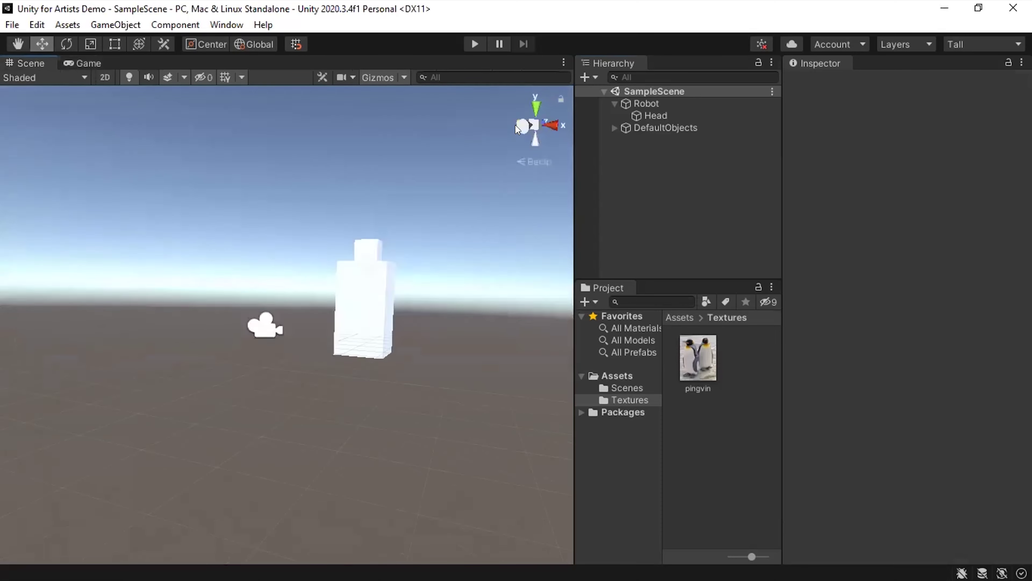
left_click(537, 123)
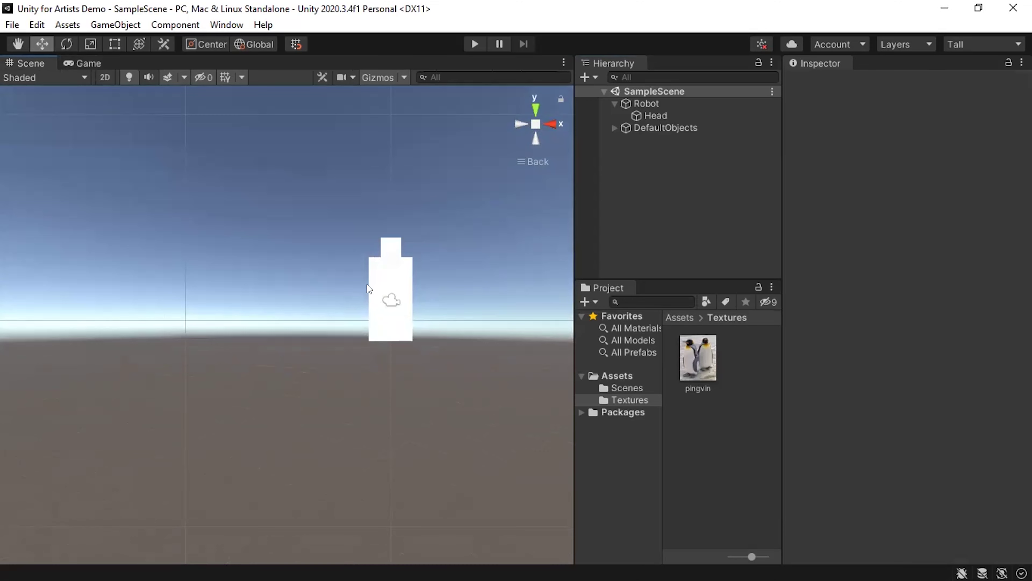
left_click(694, 353)
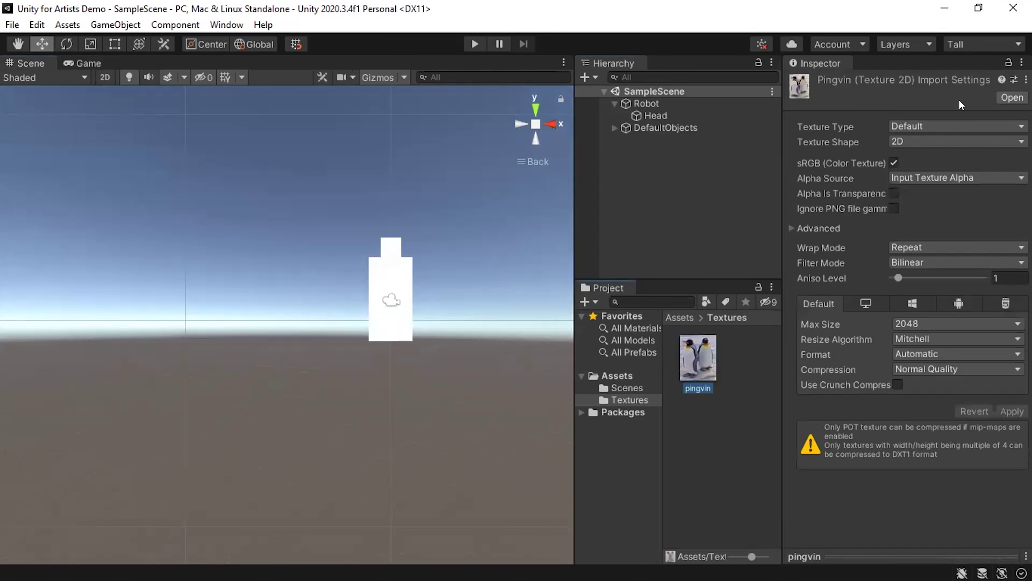
Browse the Texture Type options and Hierarchy context menu, then list the GameObject menu commands.
left_click(936, 125)
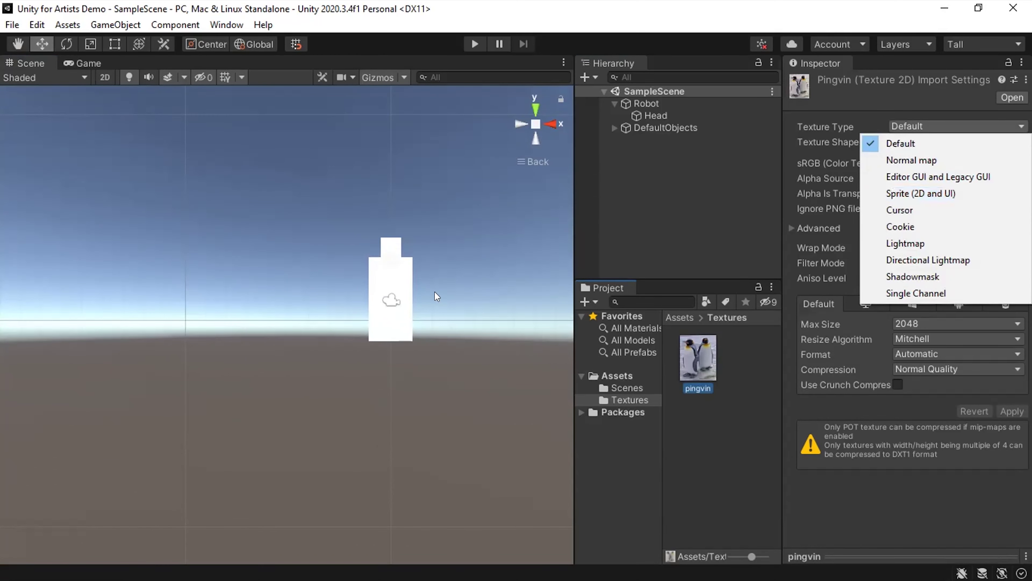
right_click(618, 153)
mouse_move(661, 343)
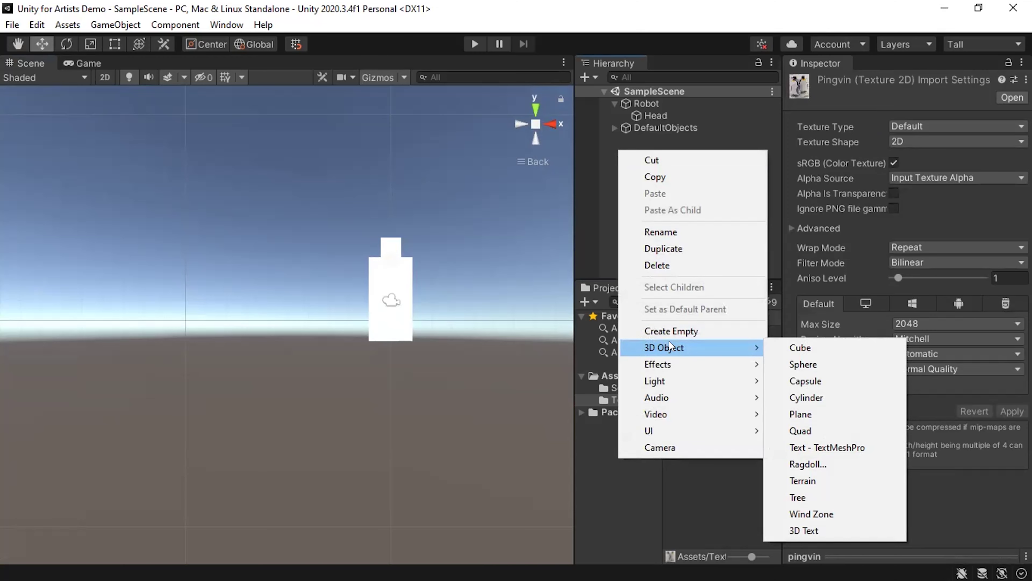
left_click(597, 197)
left_click(105, 25)
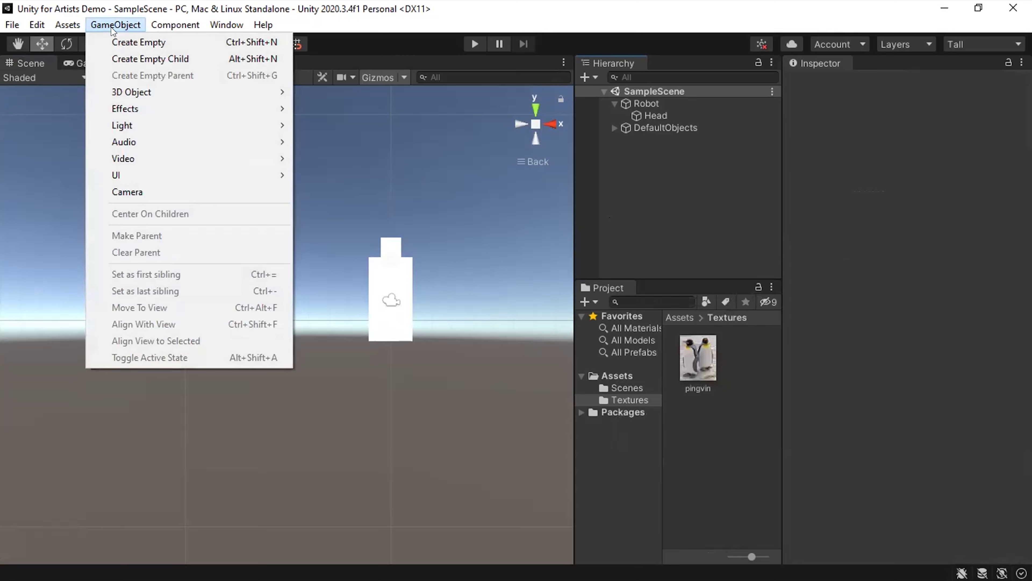
Preview the GameObject > 3D Object submenu and dismiss the menu without creating anything.
mouse_move(140, 97)
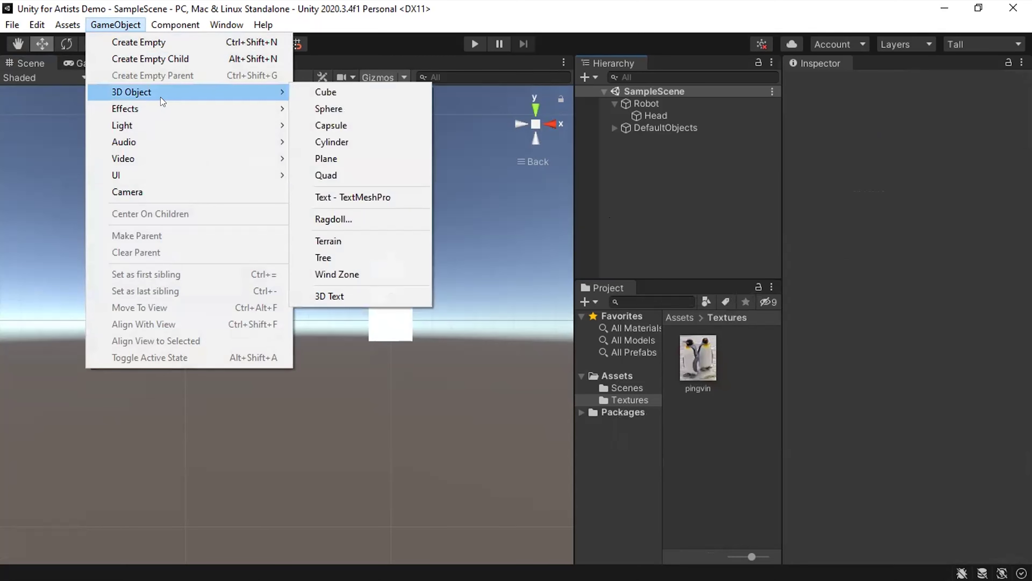
left_click(633, 180)
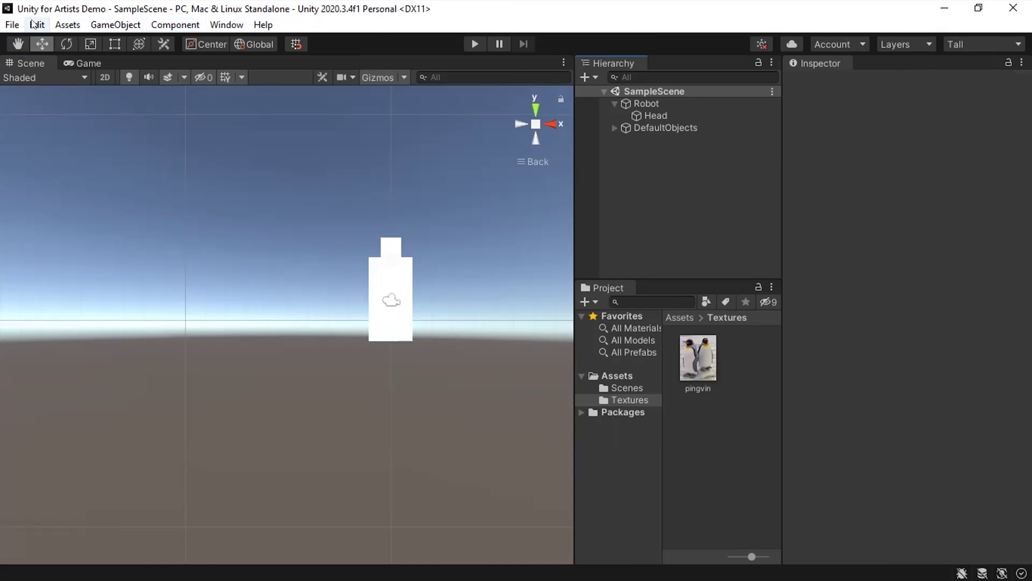
Look through the File menu, then open the Scenes folder and select the SampleScene asset.
left_click(13, 25)
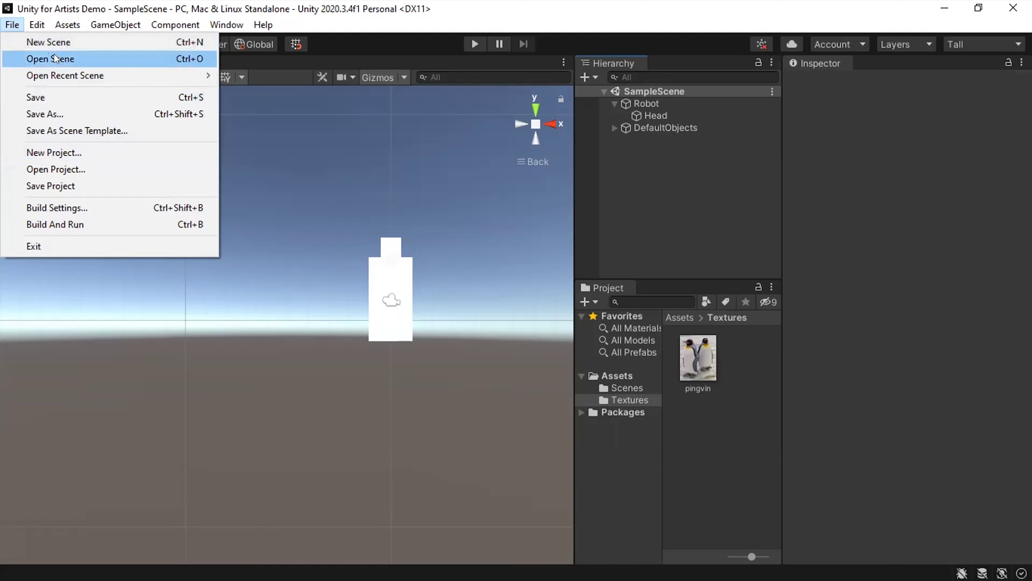
left_click(468, 413)
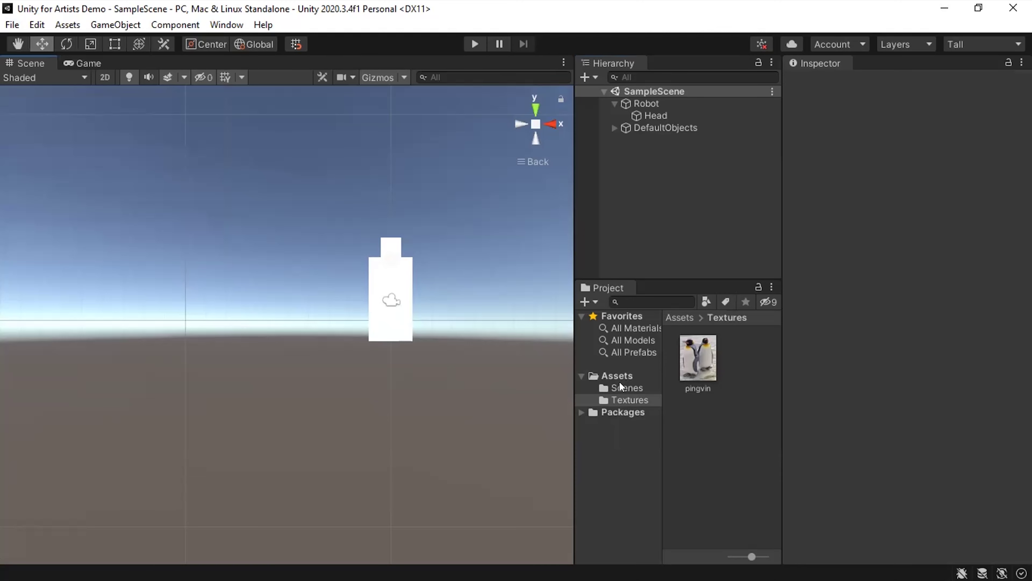
left_click(626, 387)
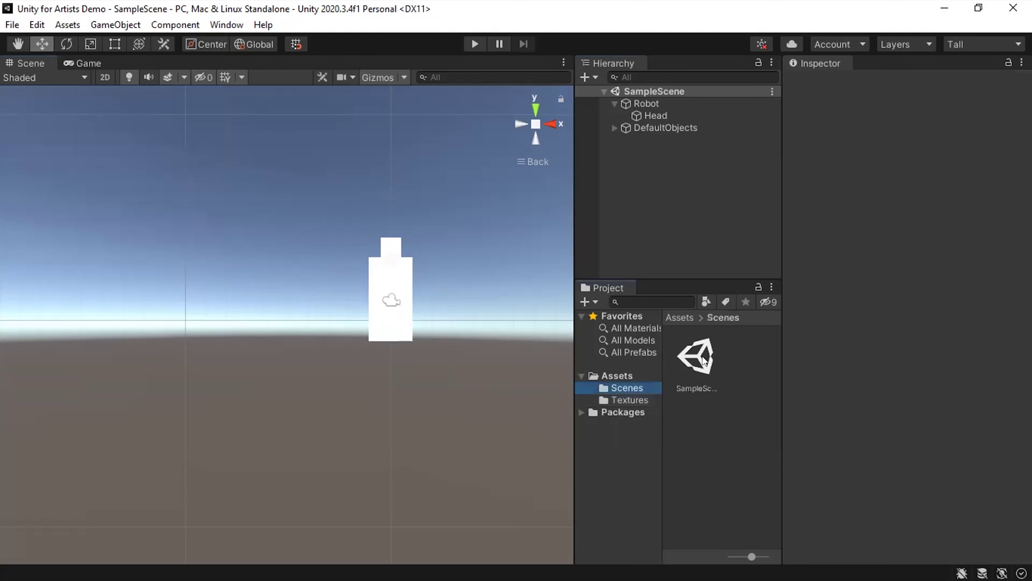
left_click(693, 357)
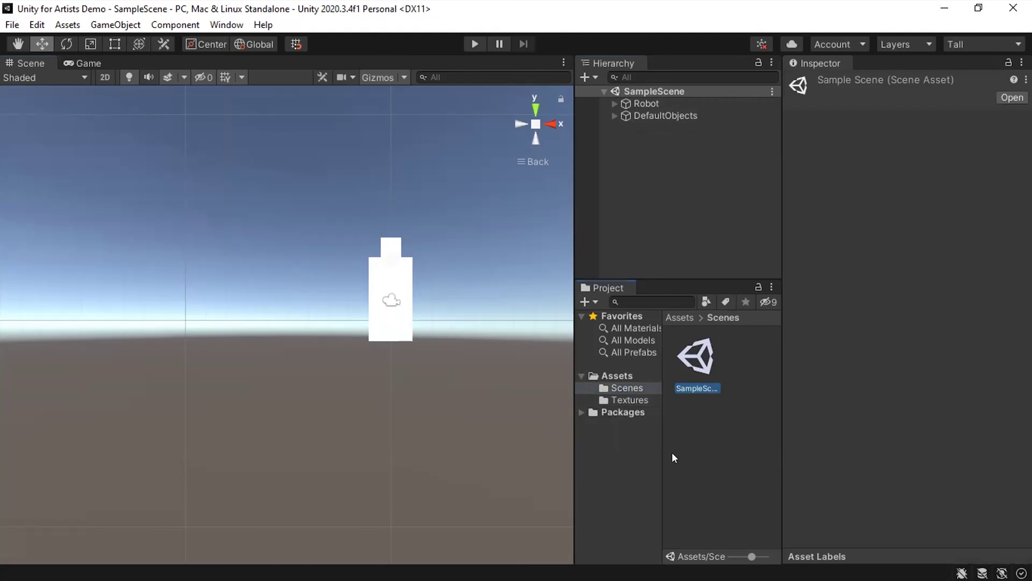
Create a new scene named SecondScene in the Scenes folder and open it.
right_click(714, 407)
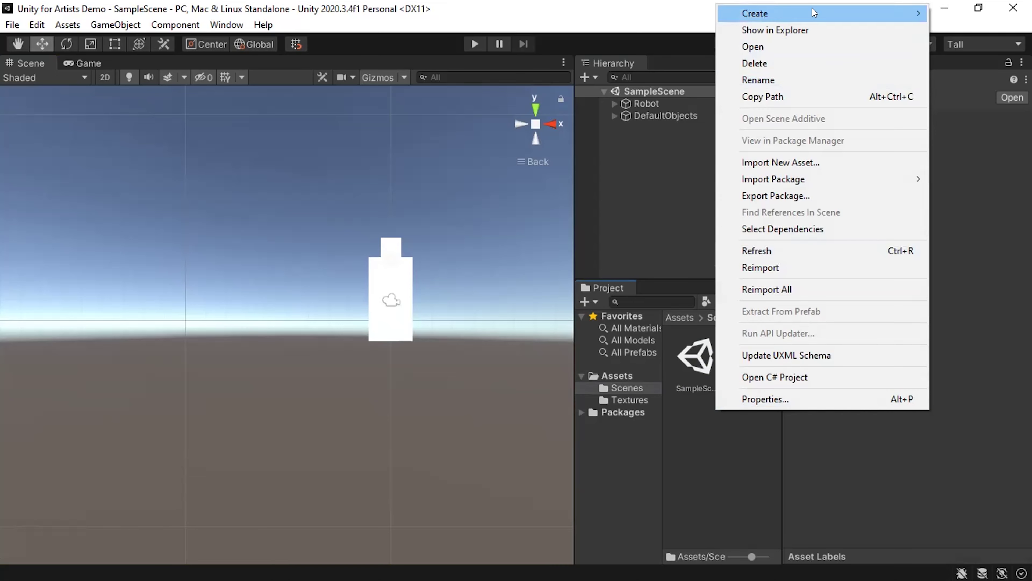
mouse_move(814, 13)
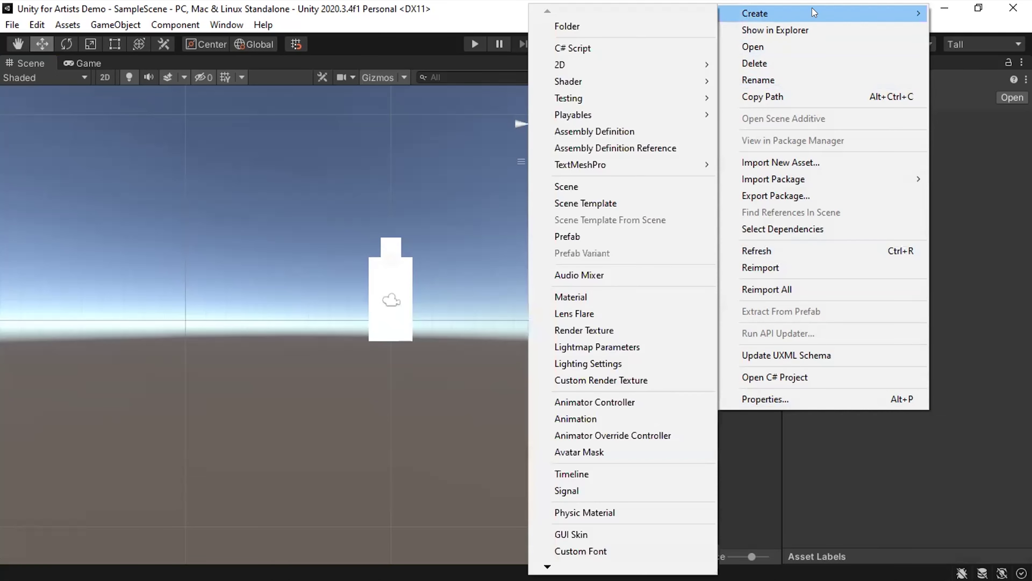
left_click(633, 186)
type("Second")
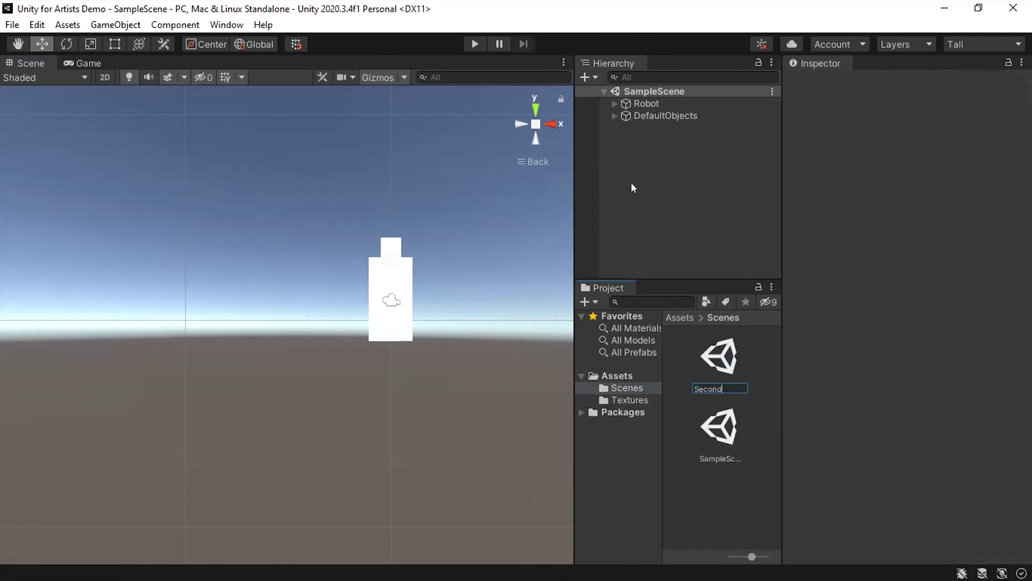
type("Scene")
key("Return")
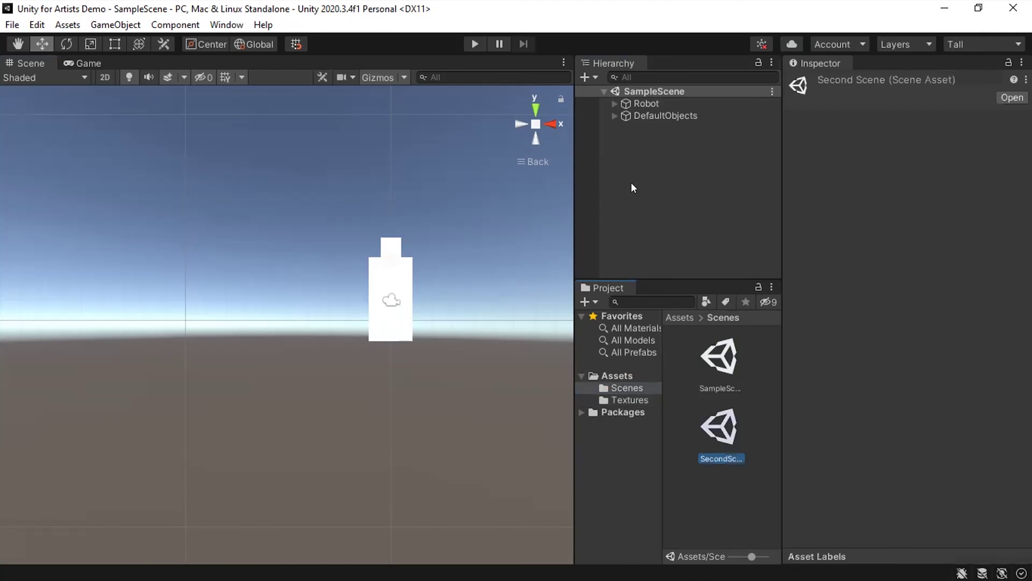
key("Return")
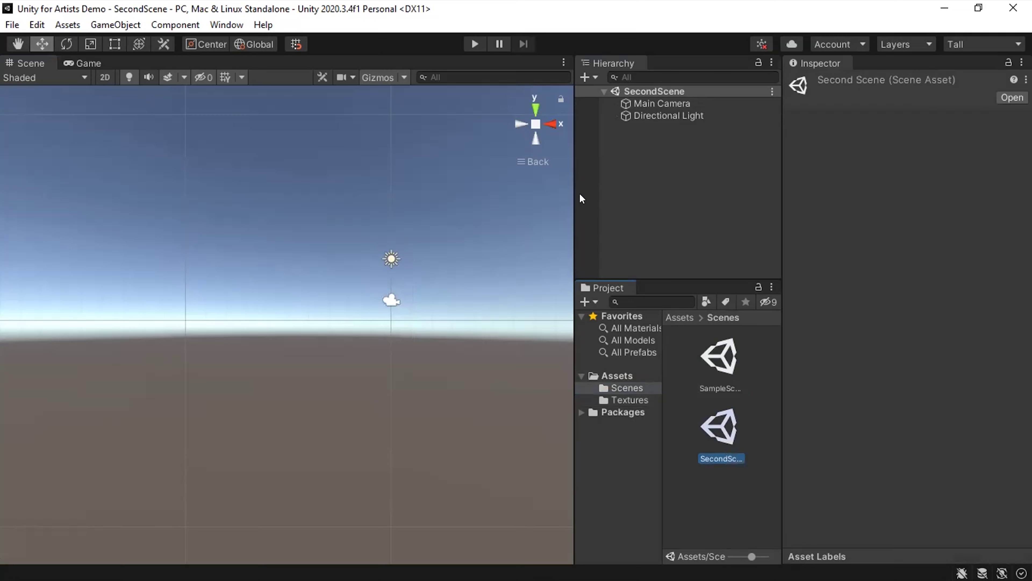
Reopen SampleScene, return the Scene view to perspective, and show the File menu.
double_click(718, 348)
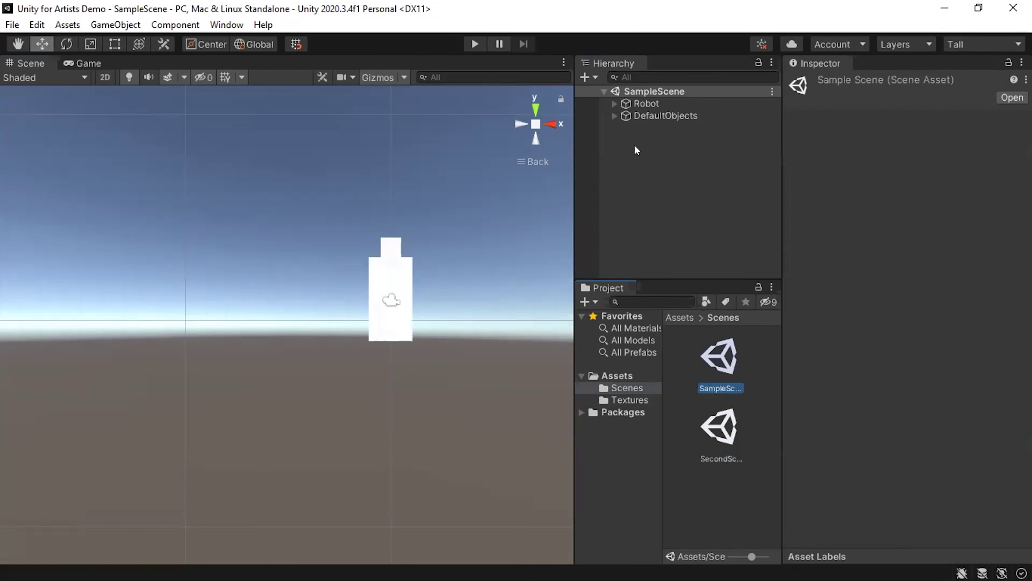
left_click(536, 123)
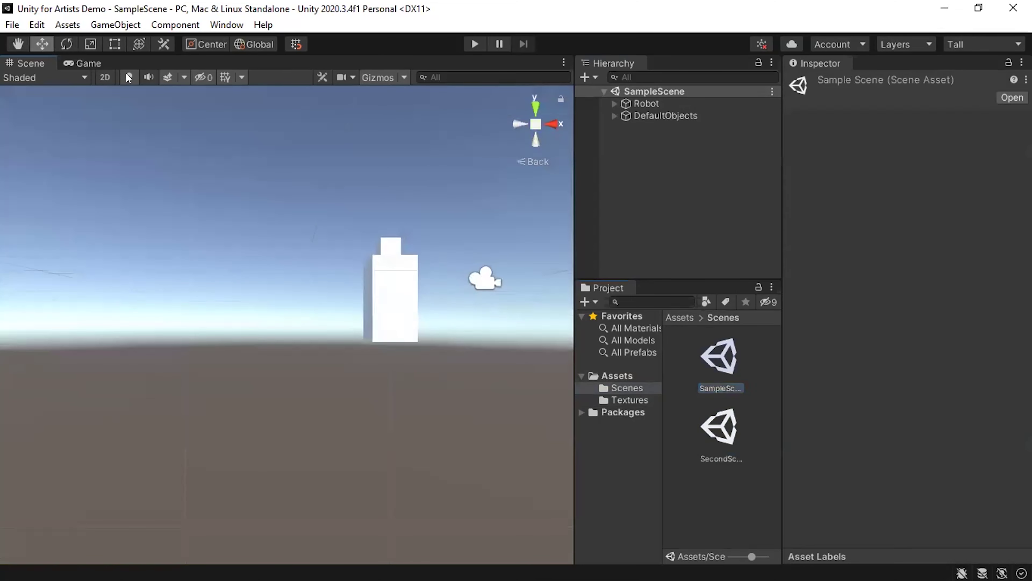
left_click(11, 25)
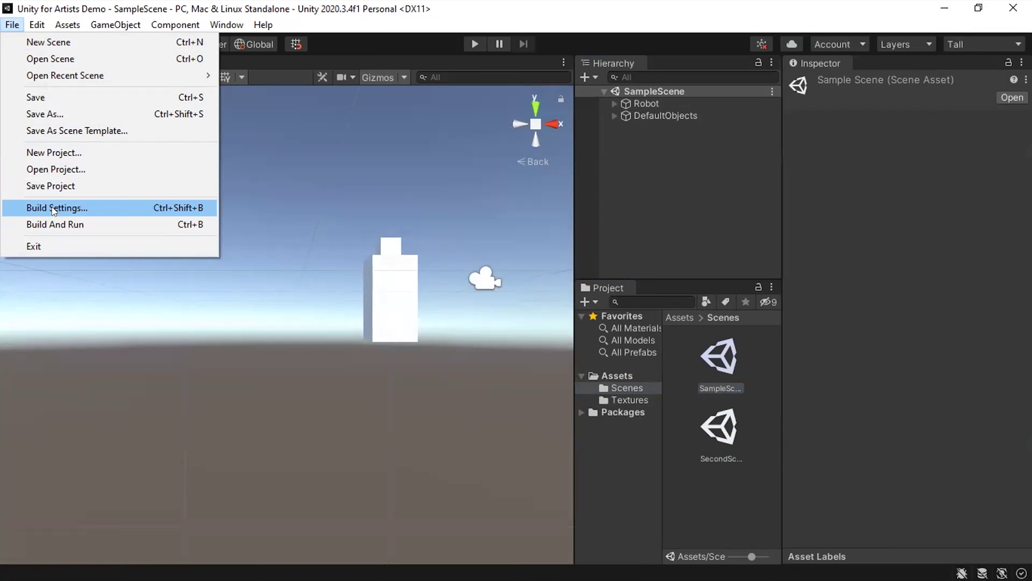
Move from the File menu across to the Edit menu to list its commands.
mouse_move(37, 19)
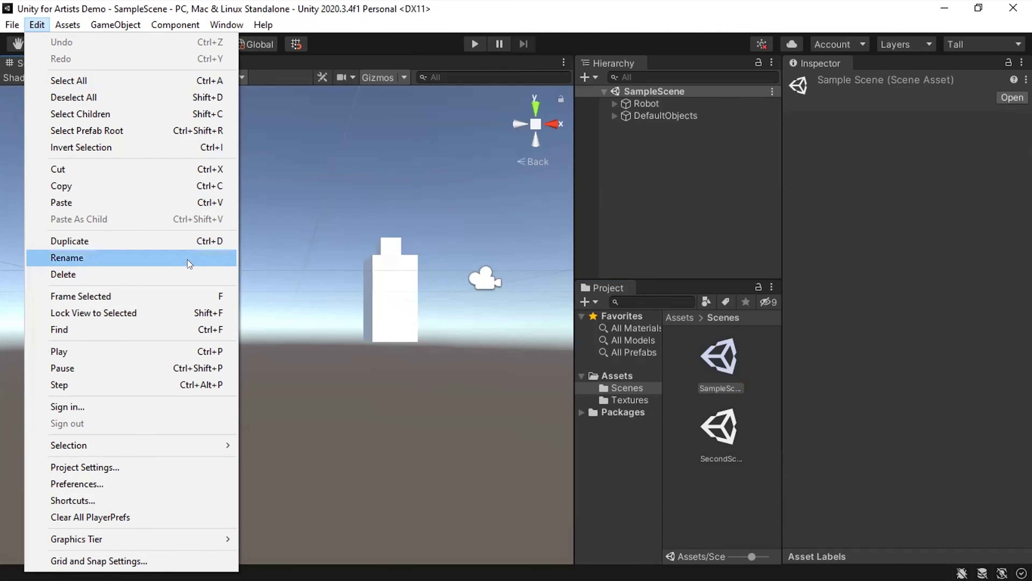
Open Project Settings and inspect Player Product/Company Name and Physics Gravity Y -9.81.
left_click(99, 467)
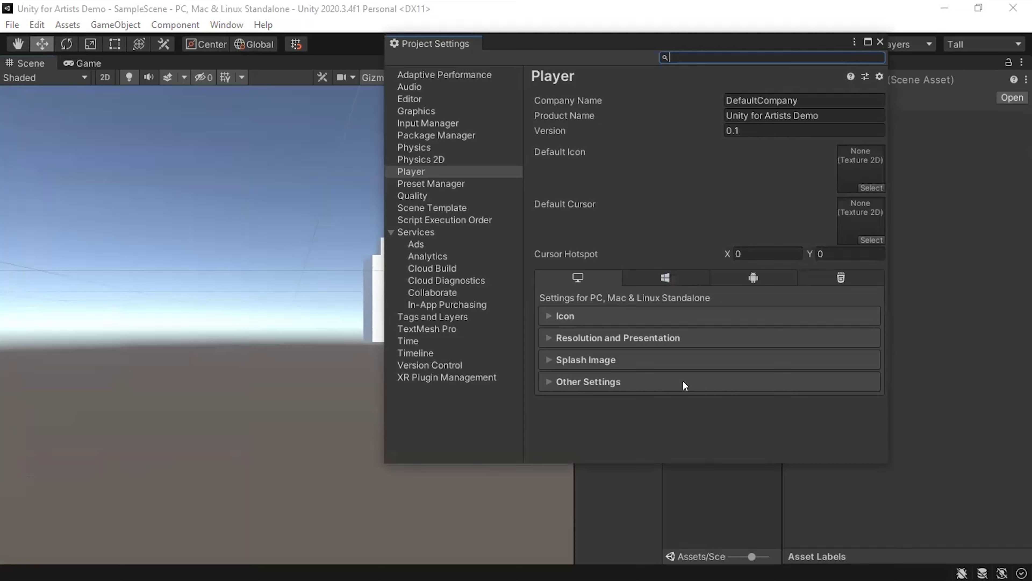
left_click(810, 115)
left_click_drag(810, 118, 717, 113)
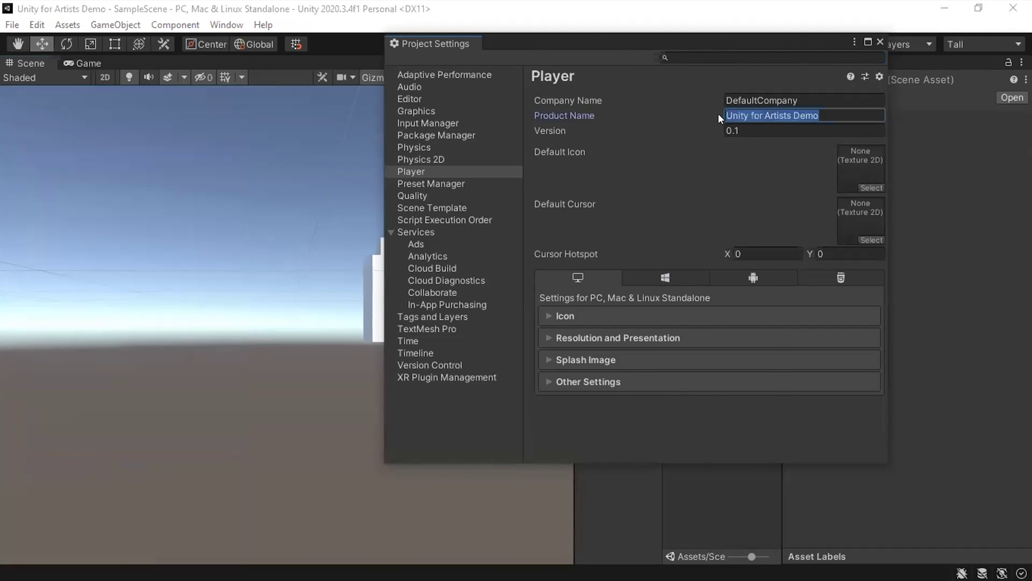
left_click_drag(800, 100, 765, 103)
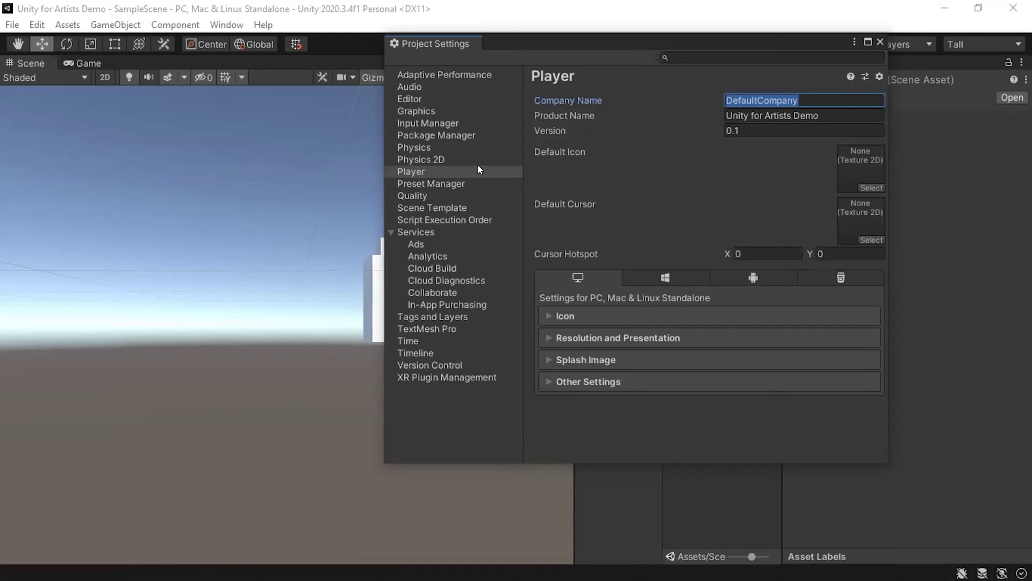
left_click(418, 150)
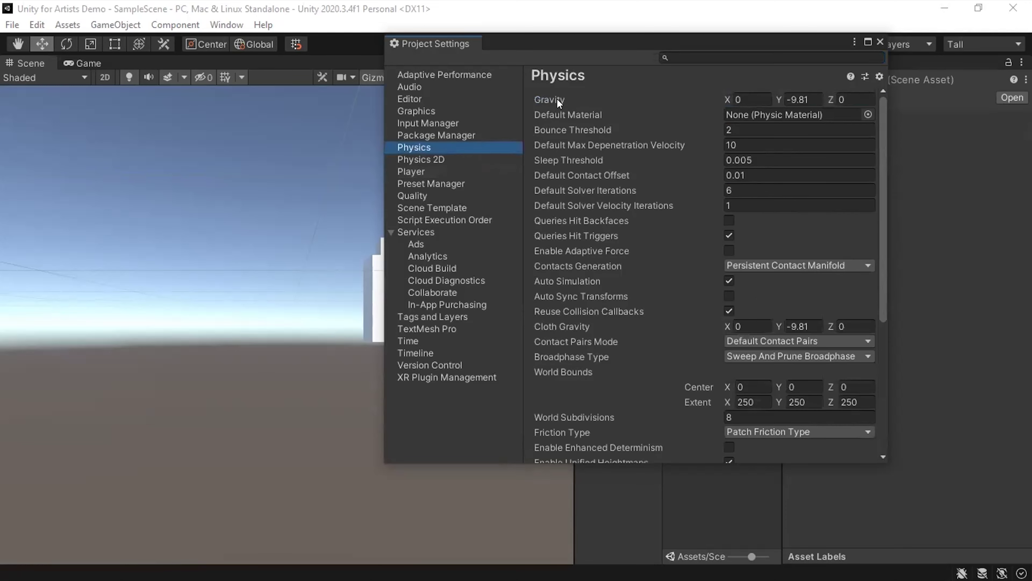
left_click(797, 100)
Dock Project Settings beside the Scene and Game views, then open Edit > Preferences.
left_click_drag(439, 41, 270, 83)
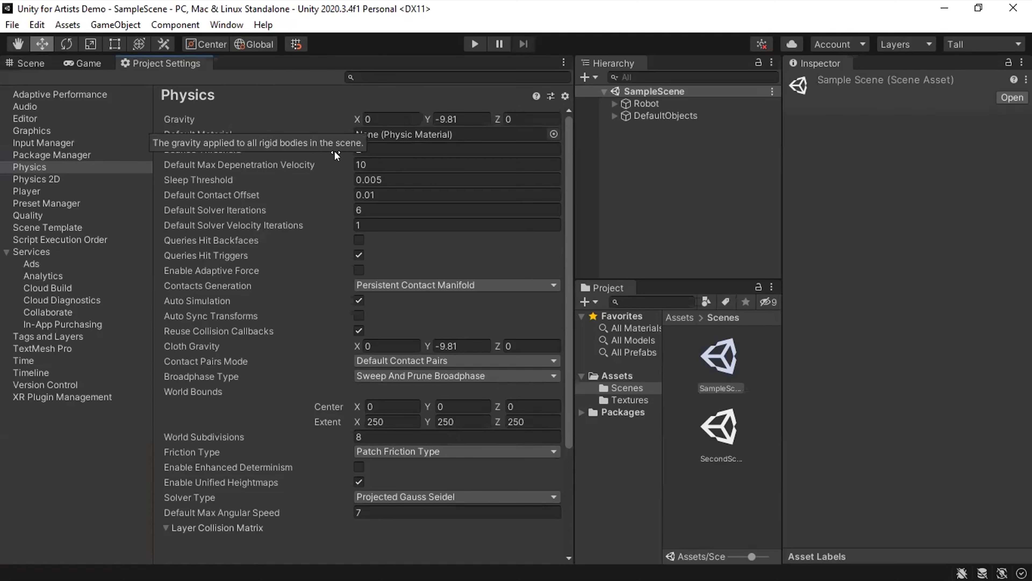
mouse_move(336, 154)
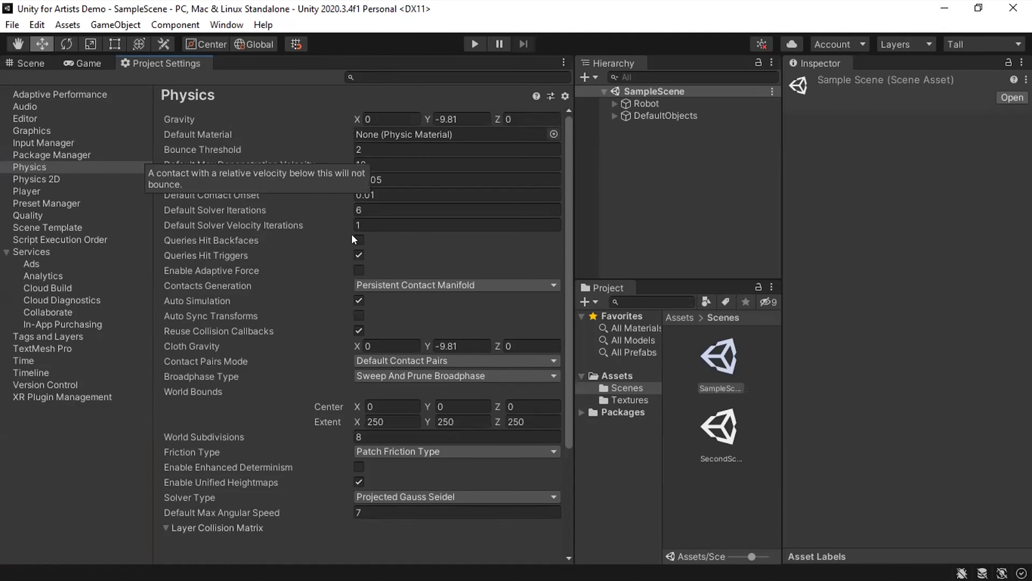
left_click(37, 24)
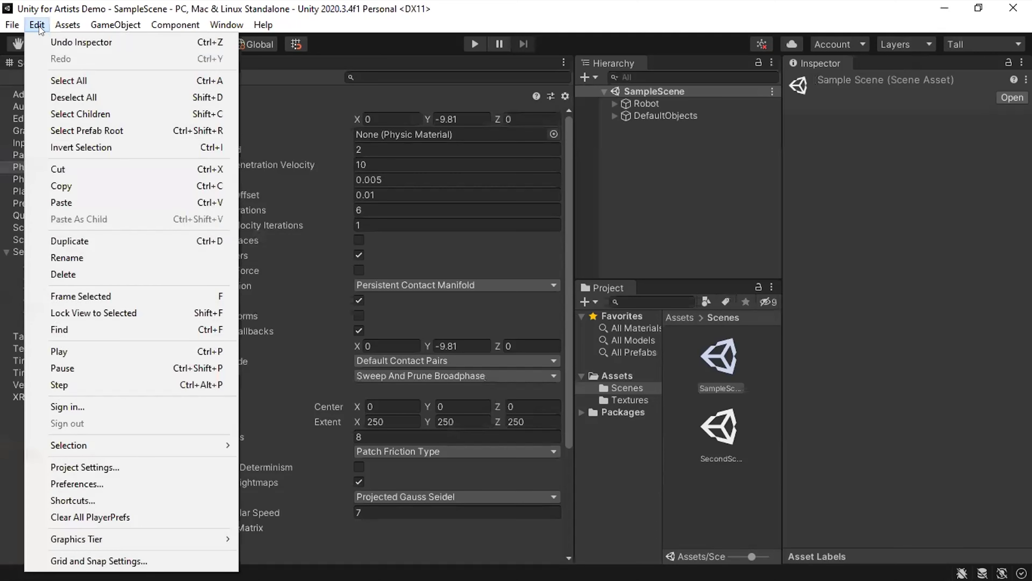
left_click(73, 487)
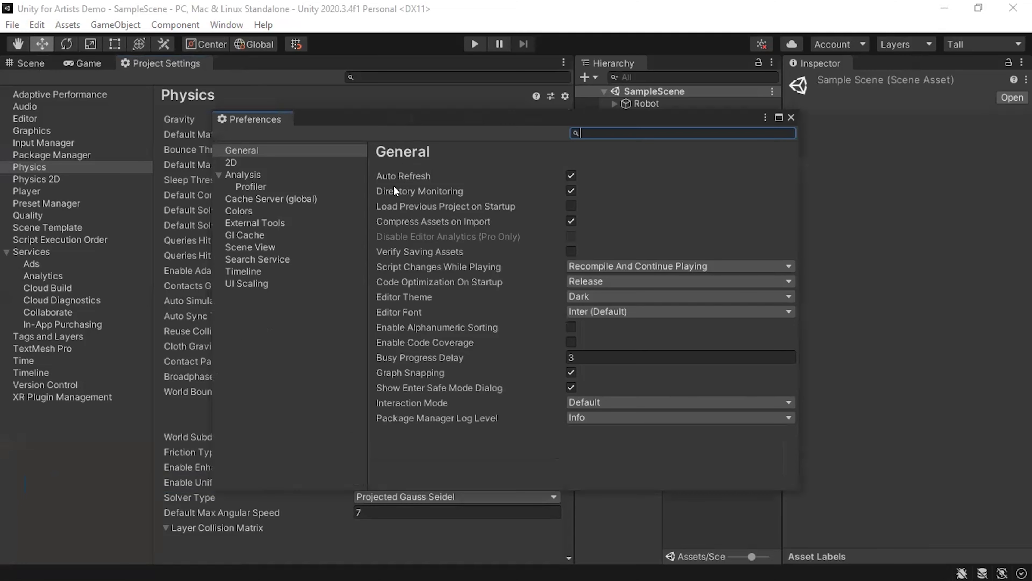
Move the Preferences window higher and show its External Tools page.
left_click_drag(368, 118, 365, 51)
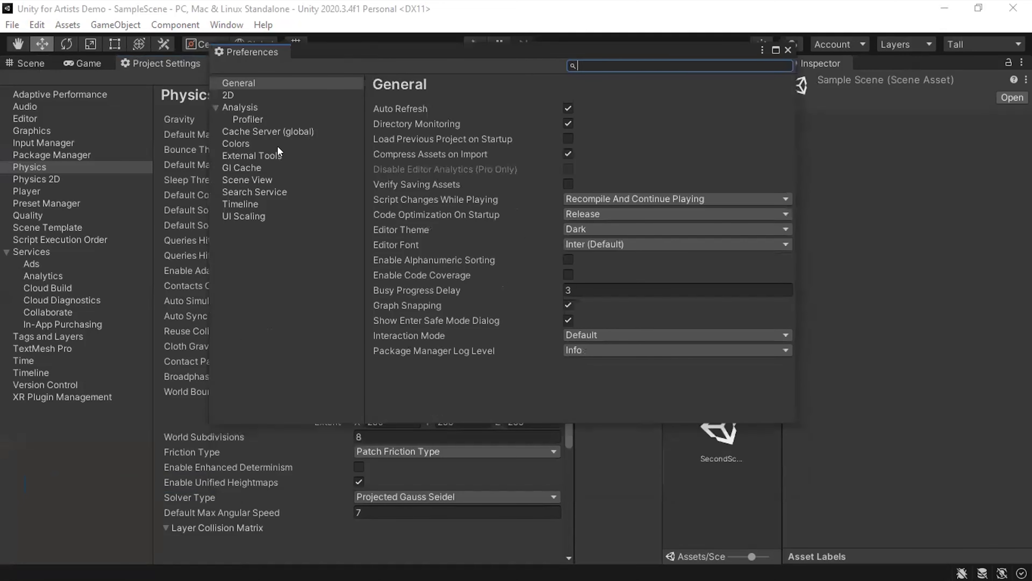
left_click(268, 153)
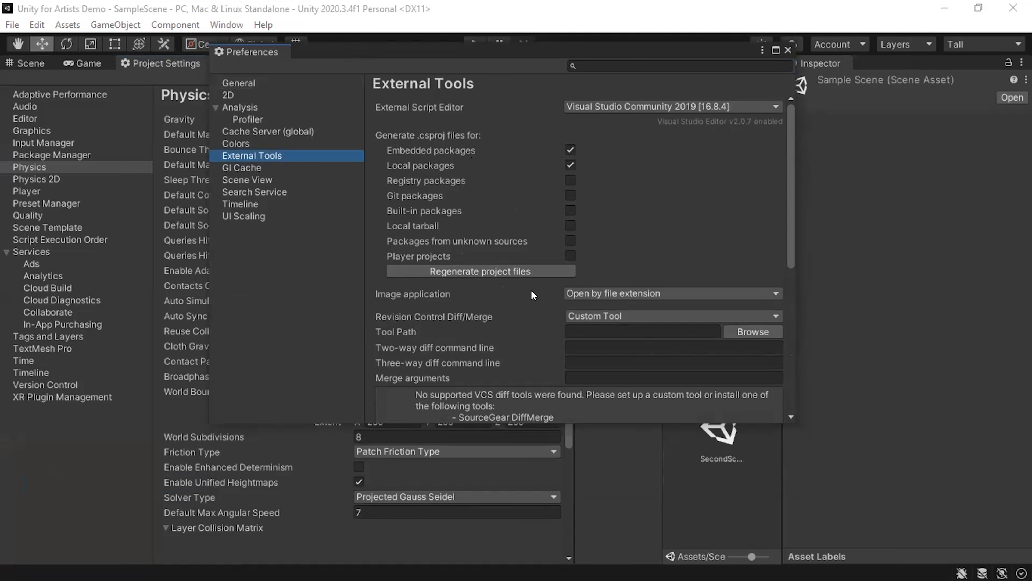
Keep the image application on open by file extension and switch Preferences to the Colors page.
left_click(583, 293)
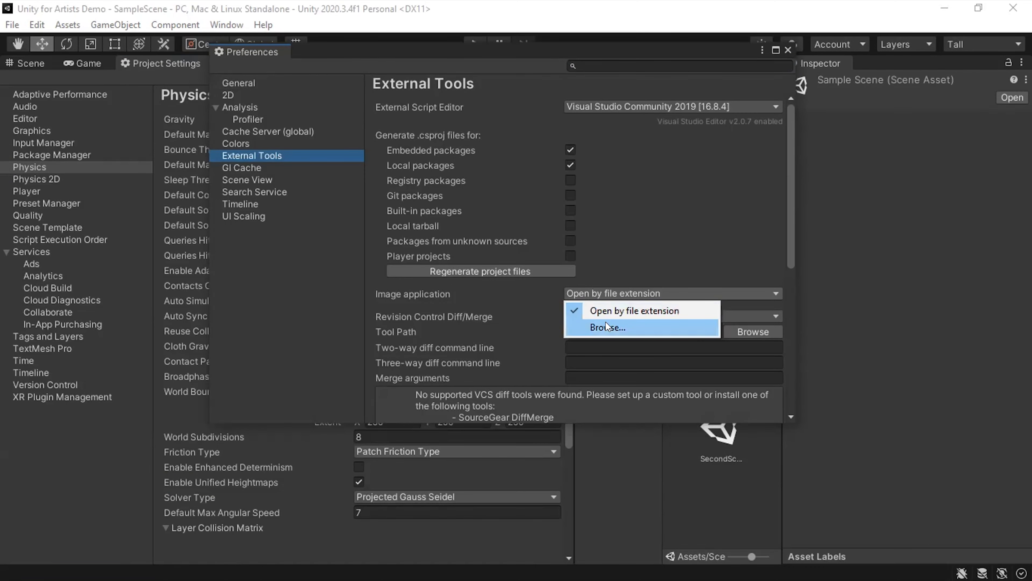
left_click(527, 291)
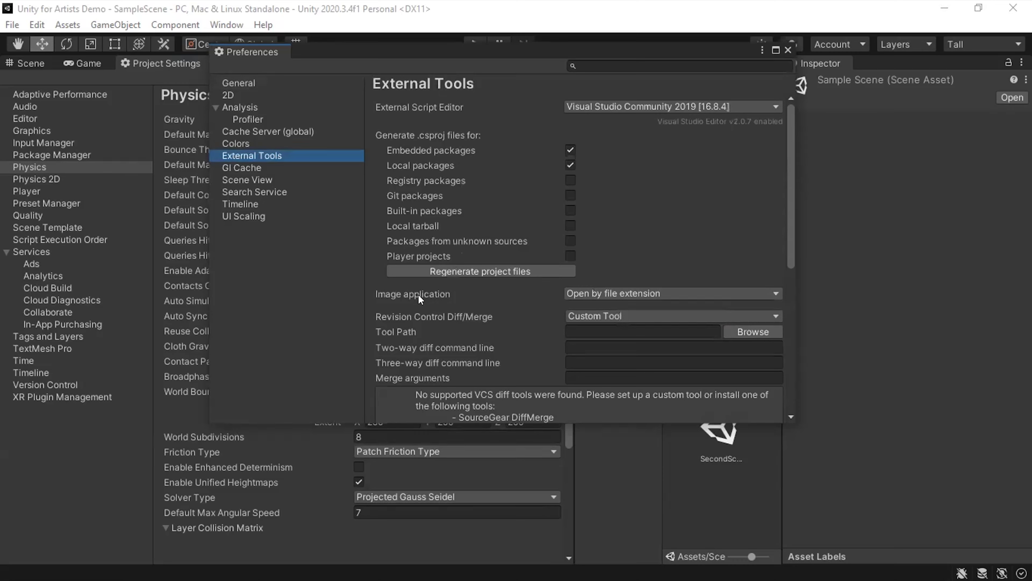
left_click(238, 142)
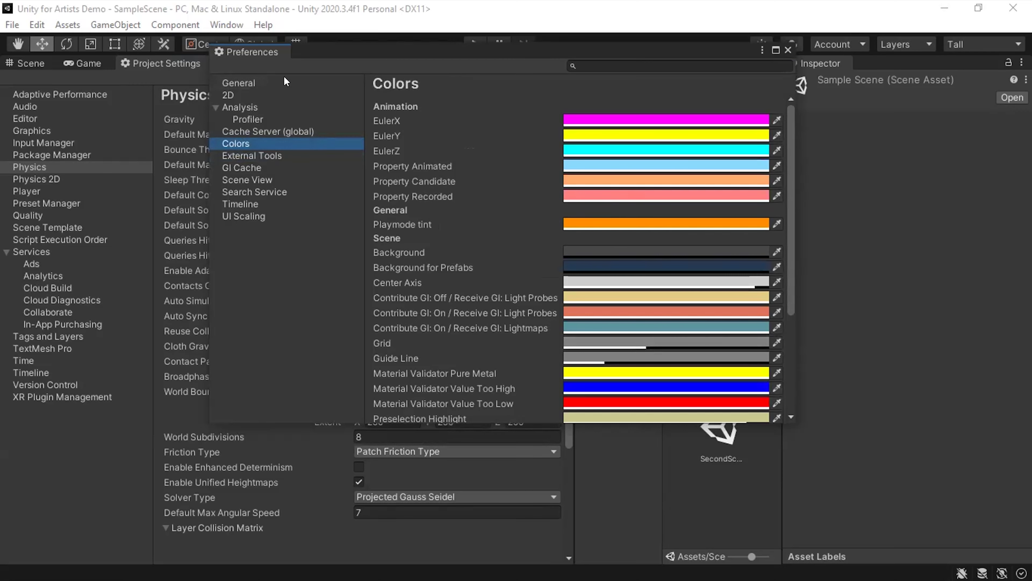
Review the General and Scene View preferences, then close the Preferences window.
left_click(268, 80)
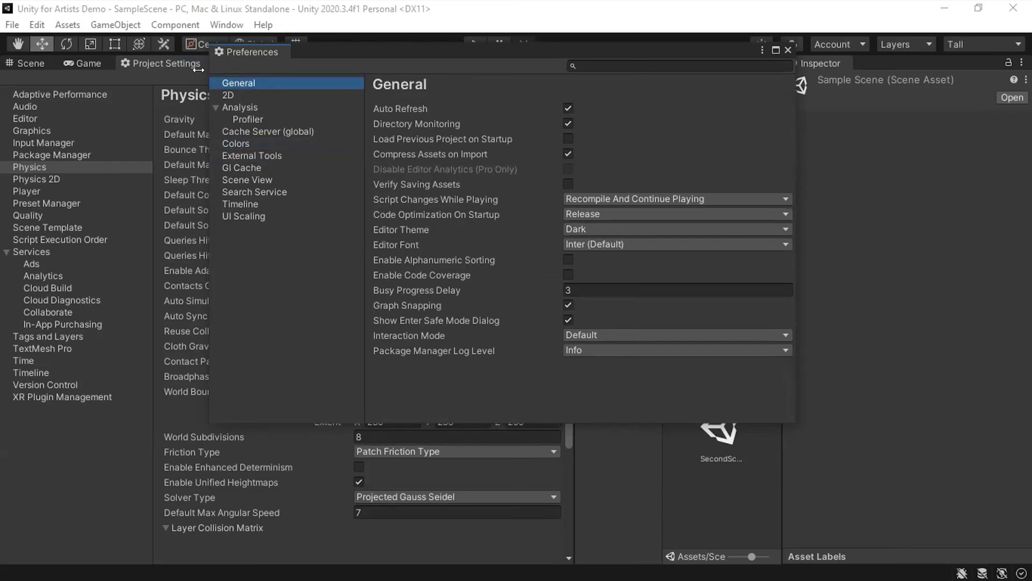
left_click(257, 179)
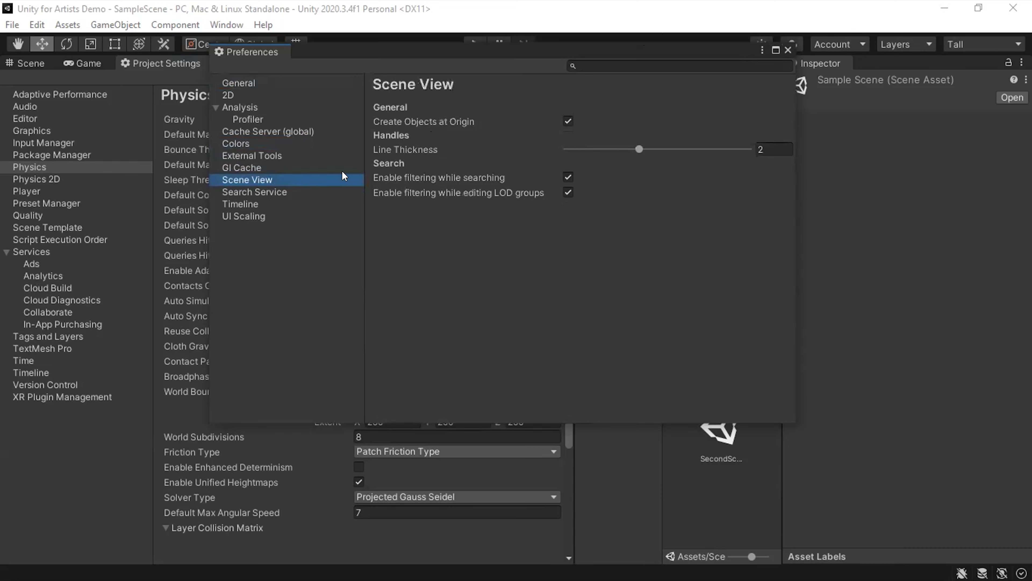
left_click(788, 49)
Browse the Assets menu and its Import Package > Custom Package option, ending on the GameObject menu.
left_click(67, 24)
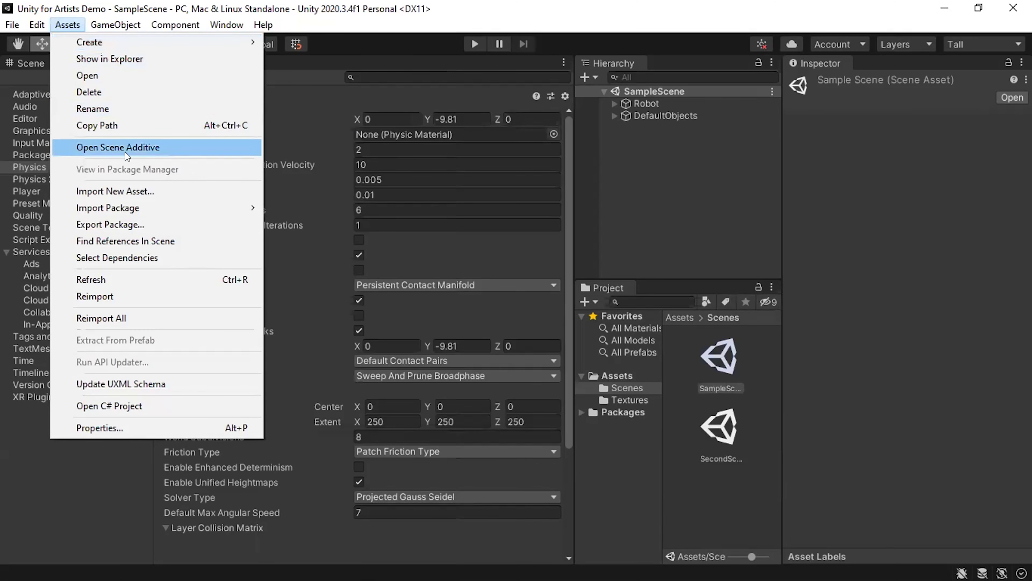
mouse_move(208, 212)
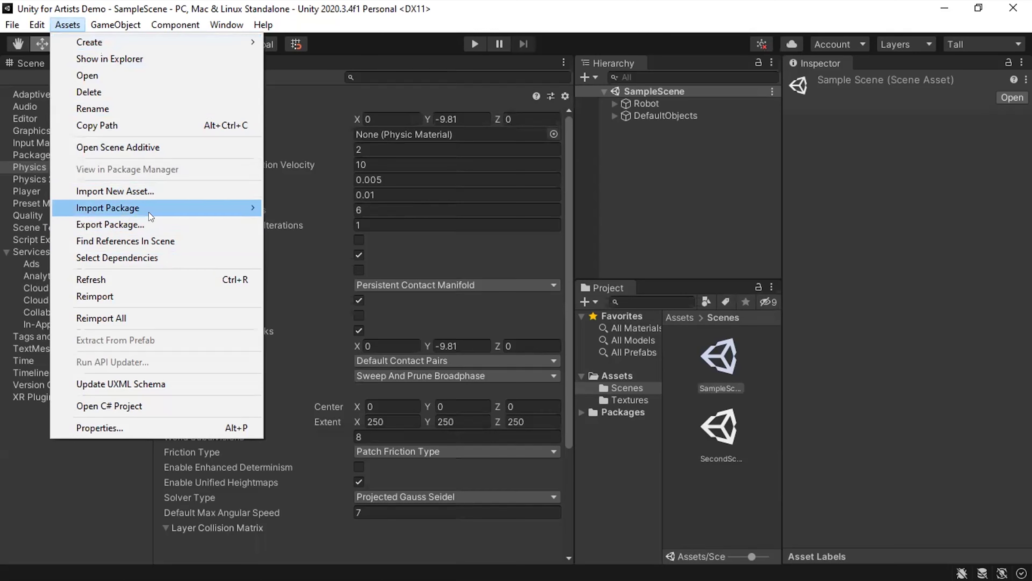
mouse_move(150, 210)
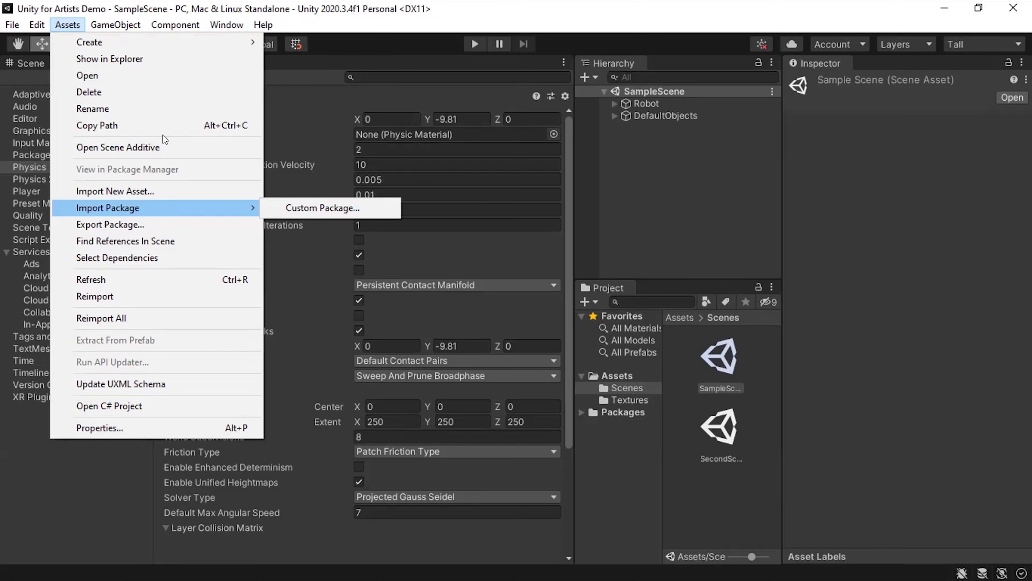
mouse_move(116, 24)
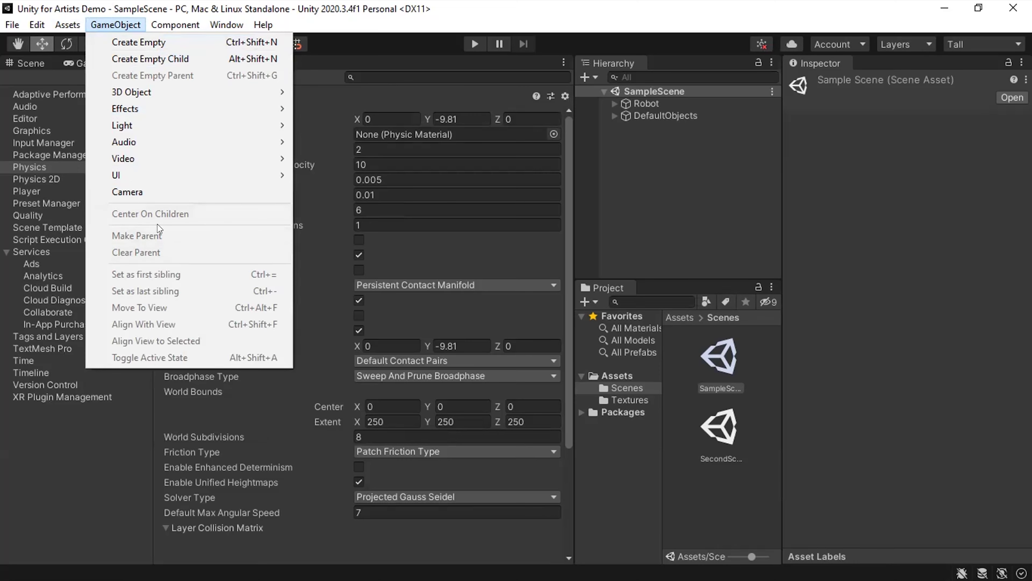
Check the Hierarchy's right-click commands and the GameObject menu, ending on the Component menu.
right_click(659, 179)
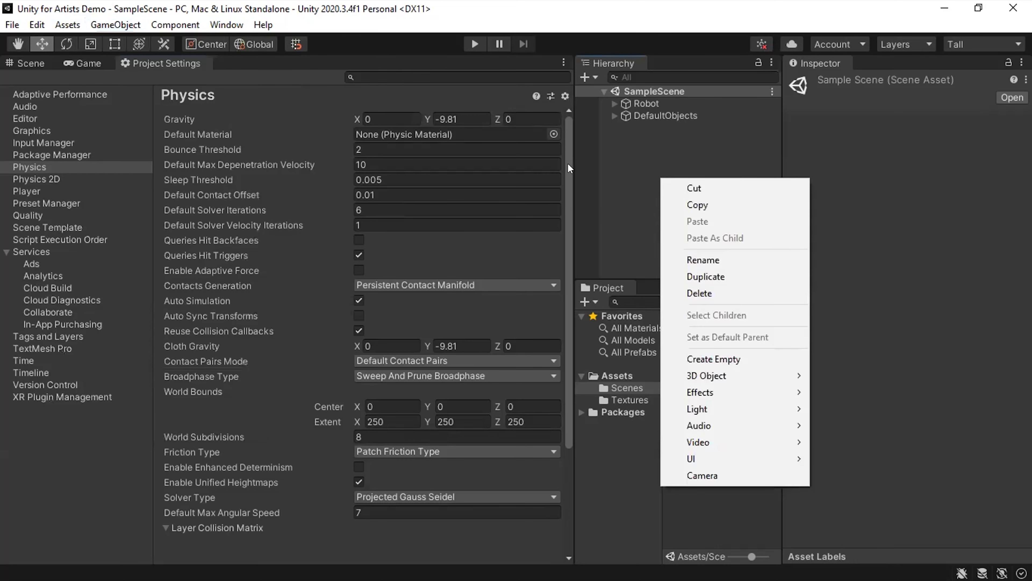
left_click(117, 24)
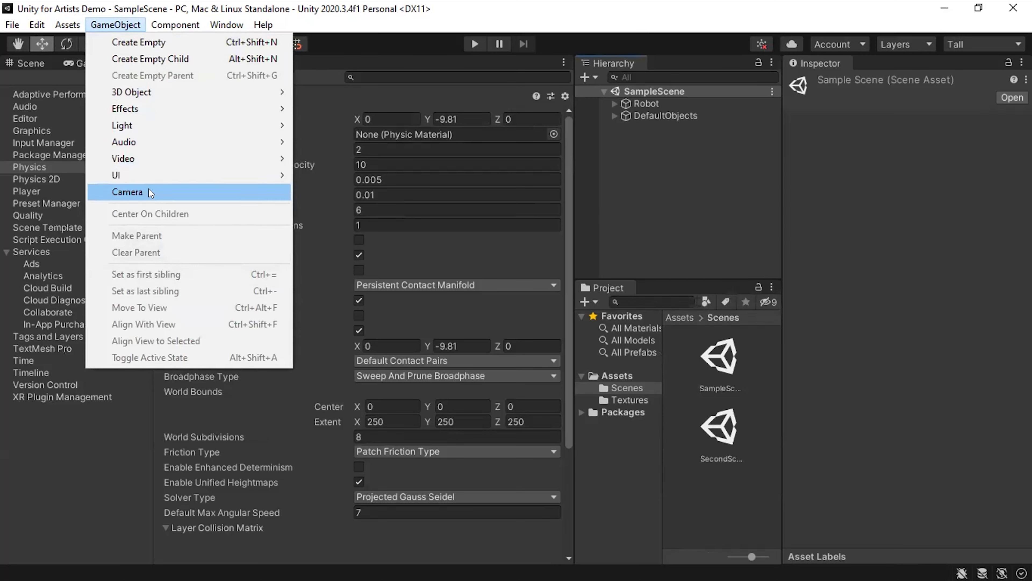
mouse_move(159, 128)
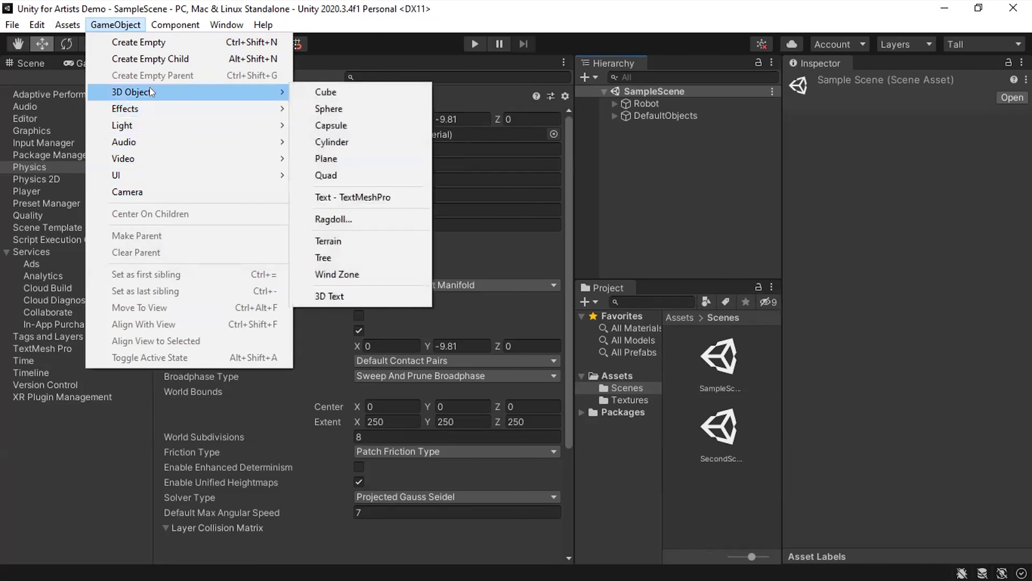
mouse_move(161, 26)
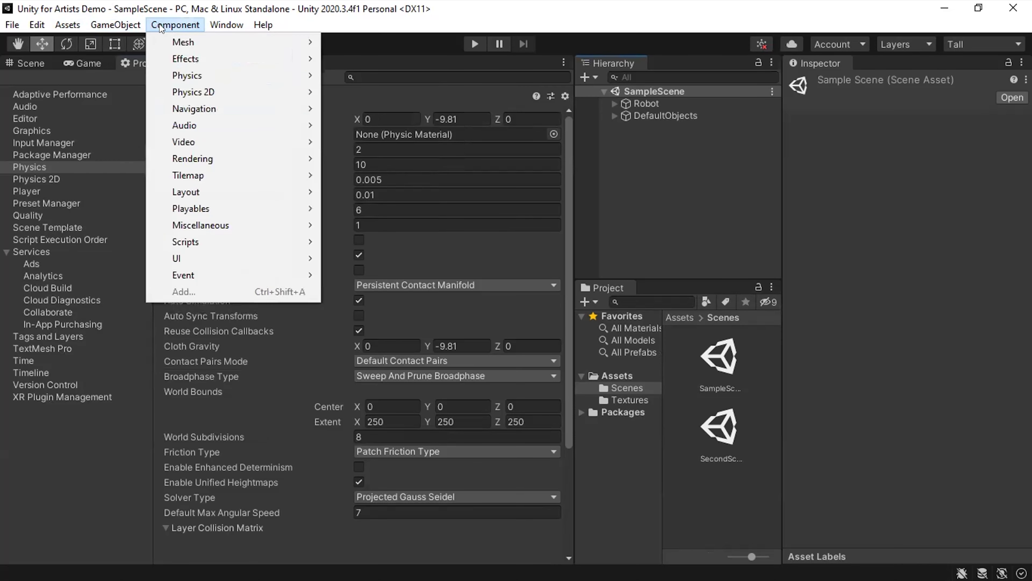
Select Robot in the Hierarchy and scroll its Inspector to view its components.
left_click(623, 139)
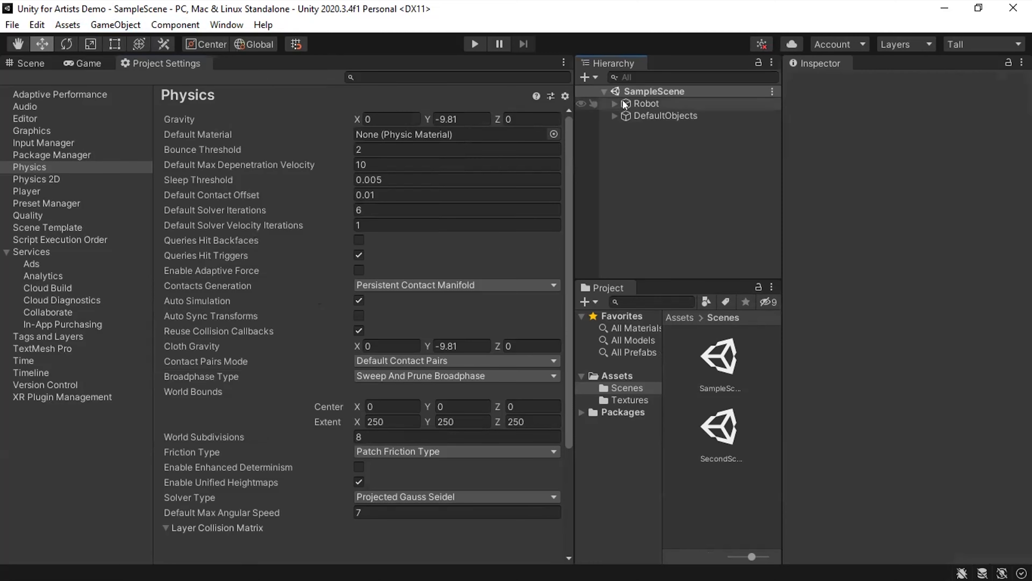
left_click(643, 104)
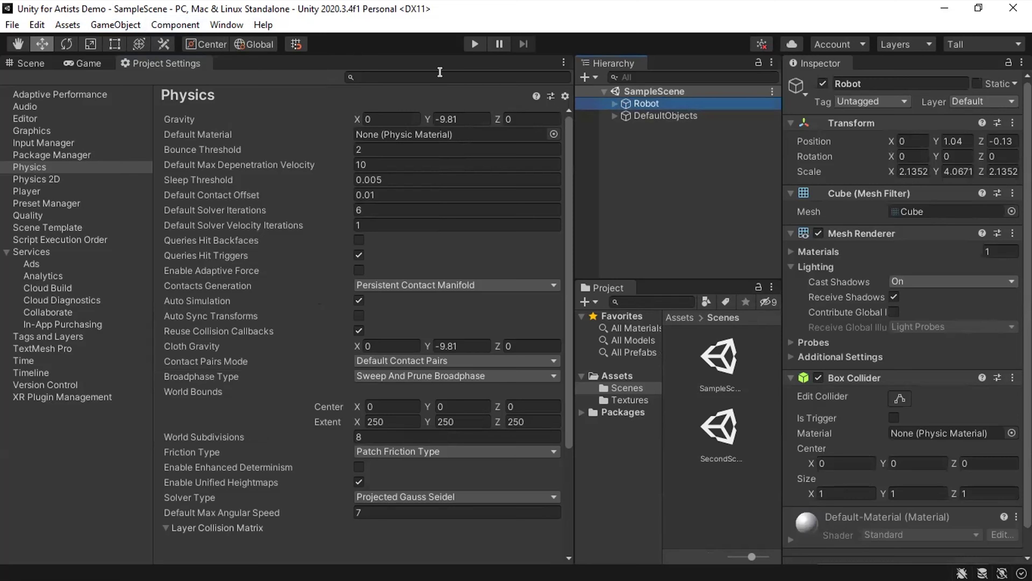
scroll(852, 205, "down", 3)
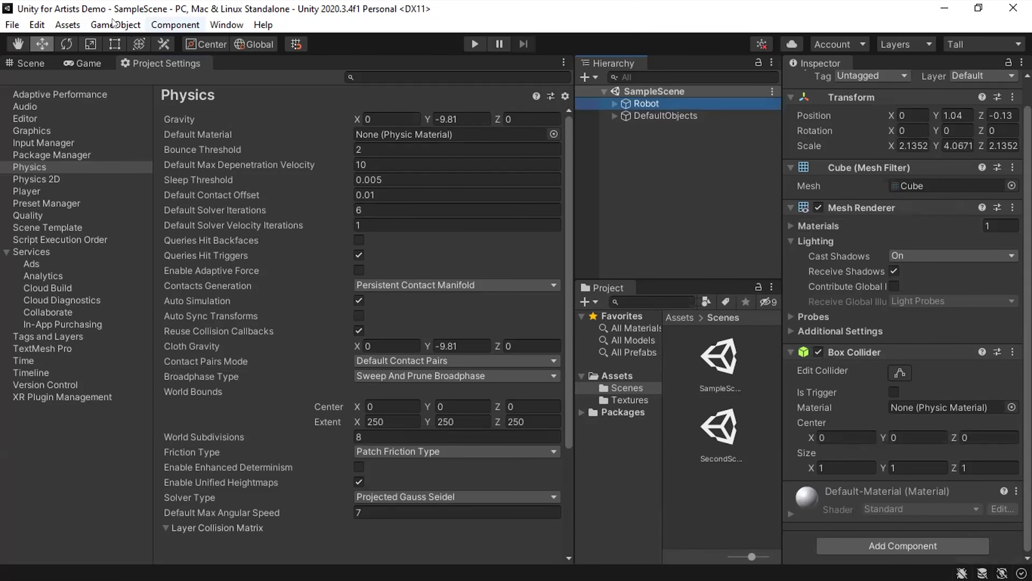
Browse the Component > Physics menu and close it without adding anything.
left_click(188, 27)
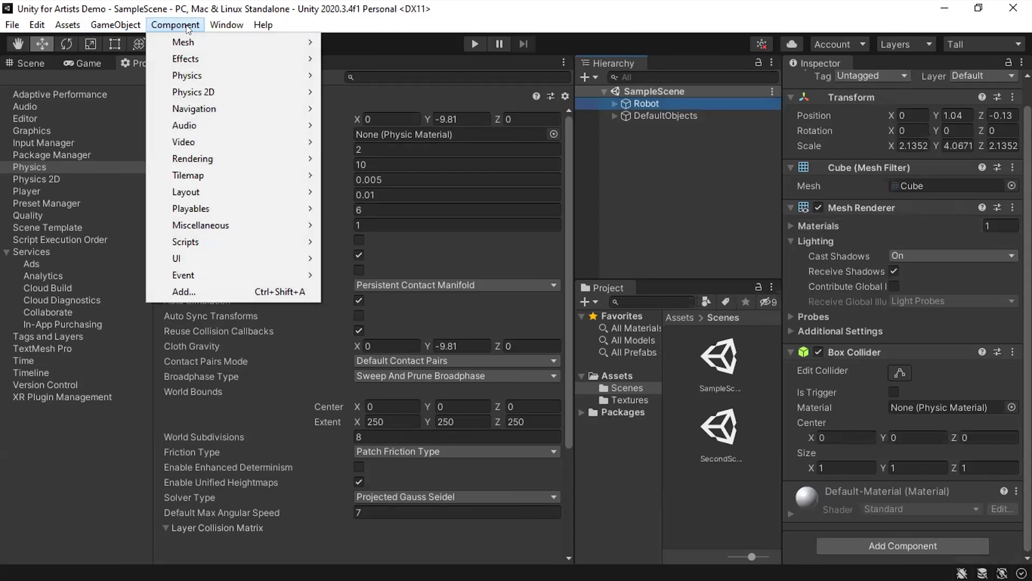
mouse_move(209, 76)
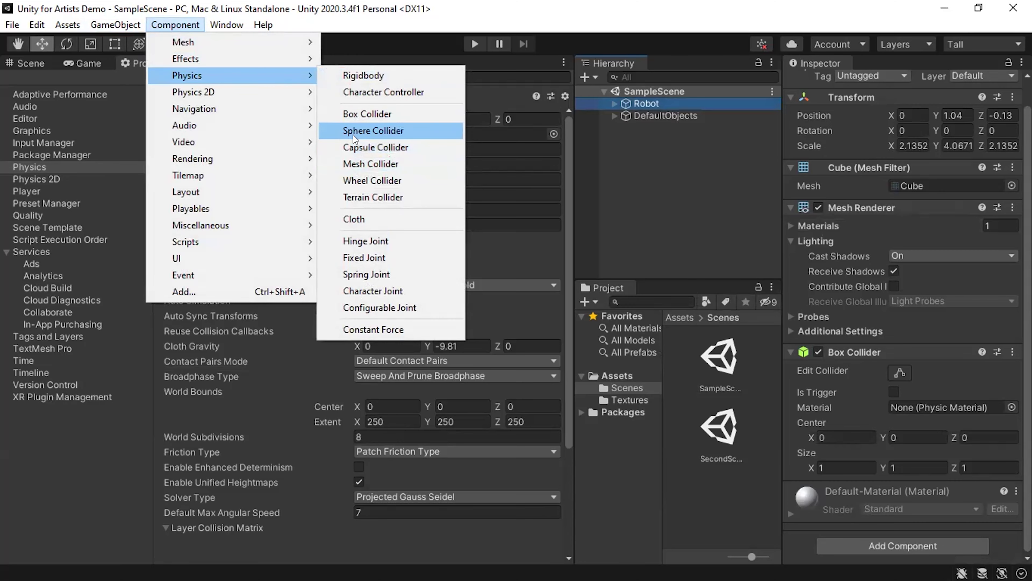
mouse_move(226, 24)
mouse_move(176, 24)
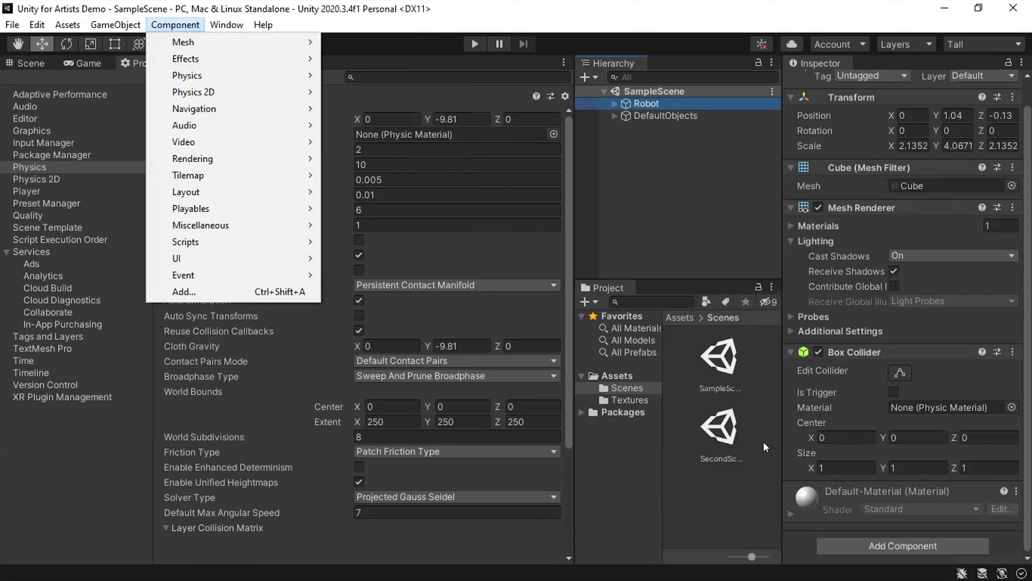
left_click(790, 552)
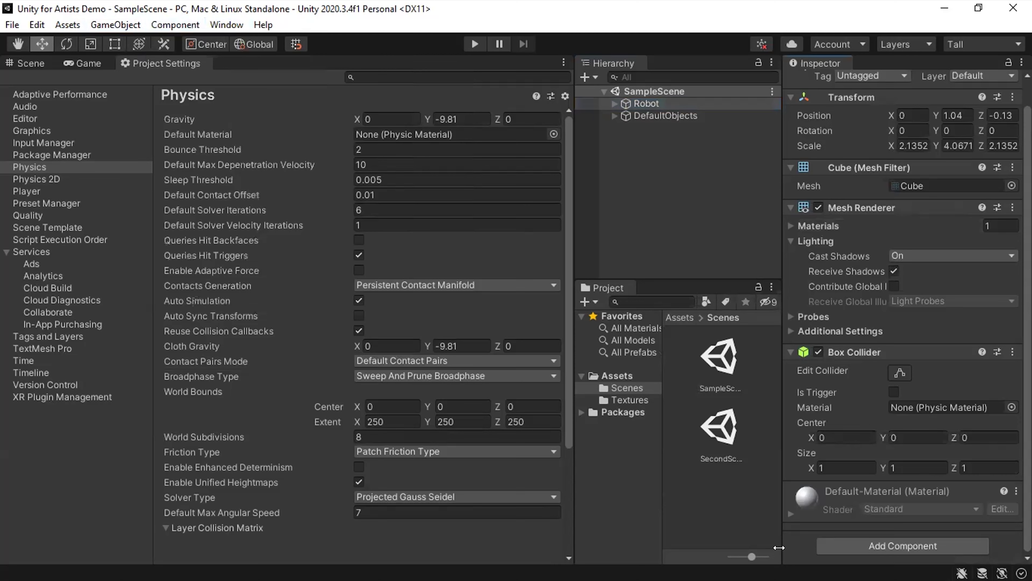
Search Add Component for 'col' colliders, then cancel and deselect Robot without adding anything.
left_click(865, 544)
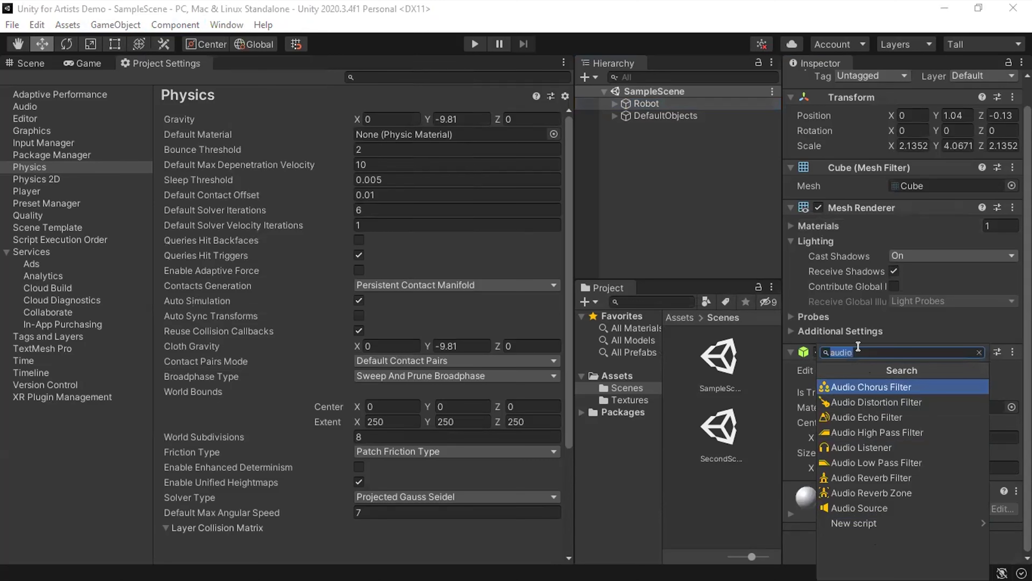
key("BackSpace")
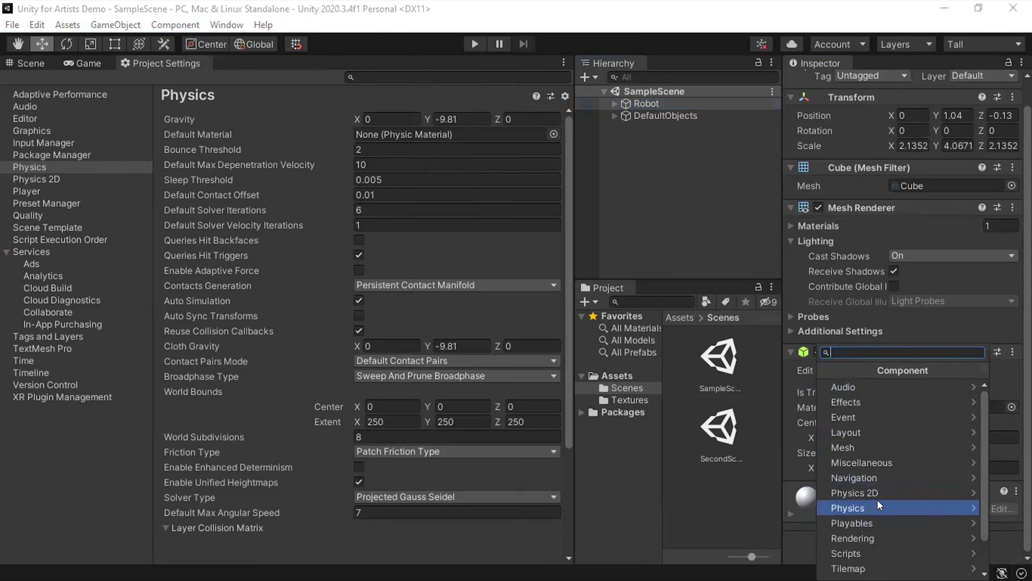
scroll(877, 499, "down", 3)
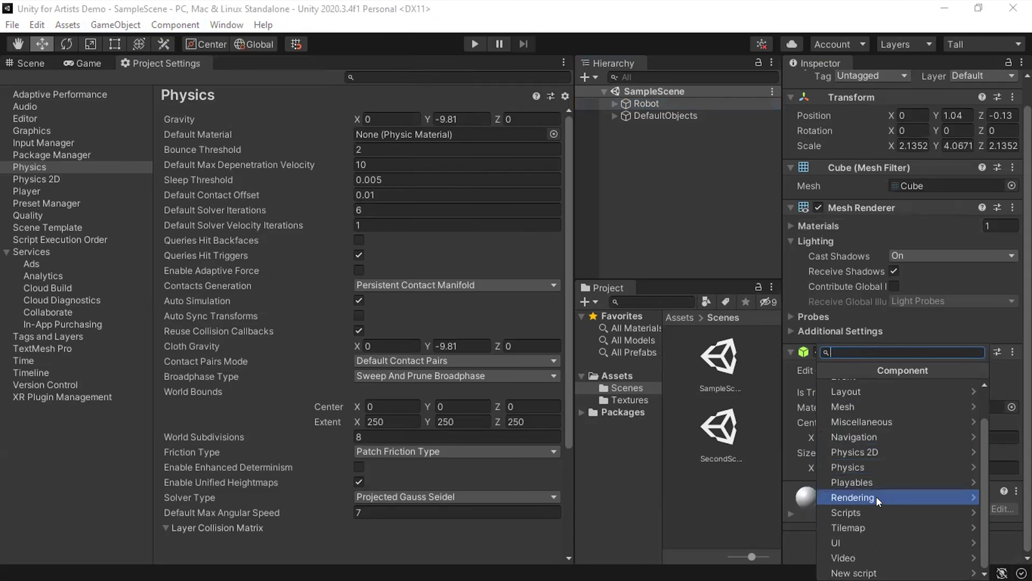
scroll(876, 496, "up", 3)
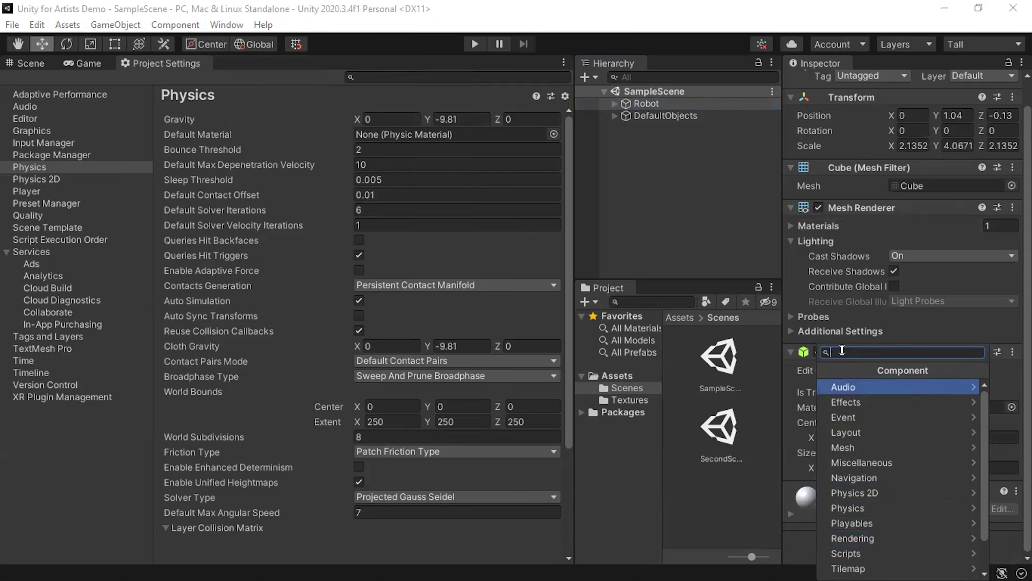
type("coll")
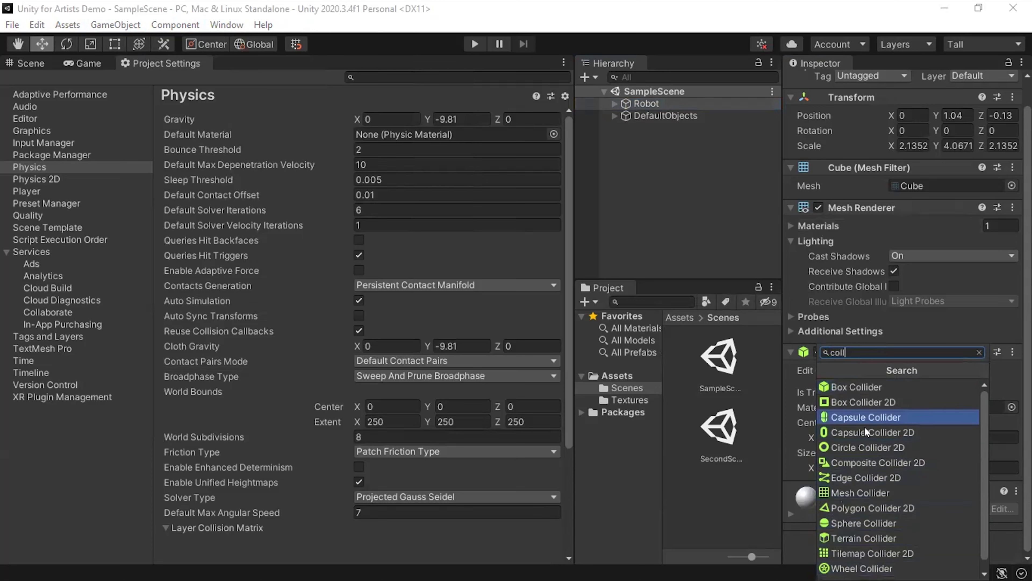
left_click(717, 206)
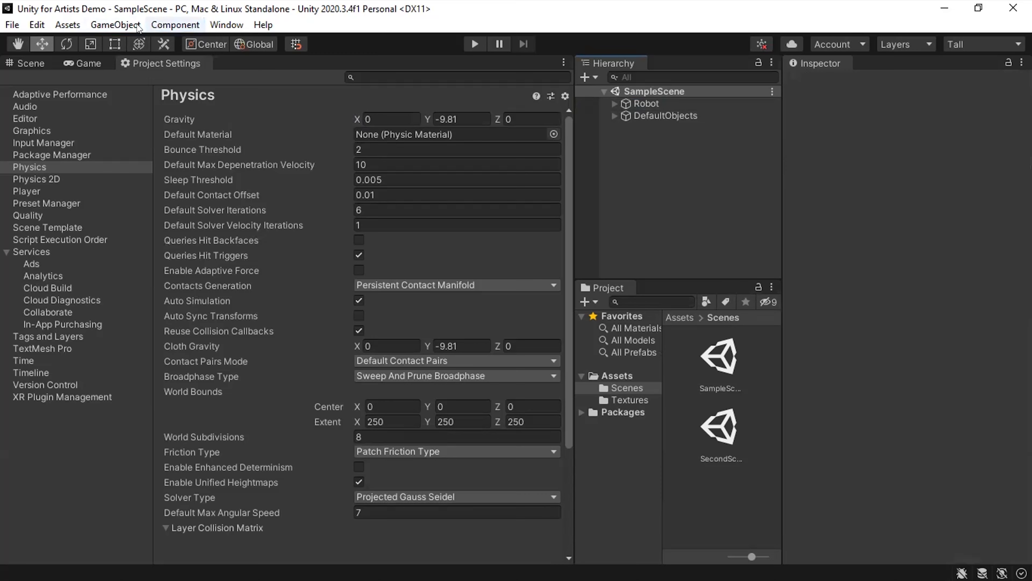
Browse the GameObject > Light submenu, then expand DefaultObjects to show Main Camera and Directional Light.
left_click(125, 26)
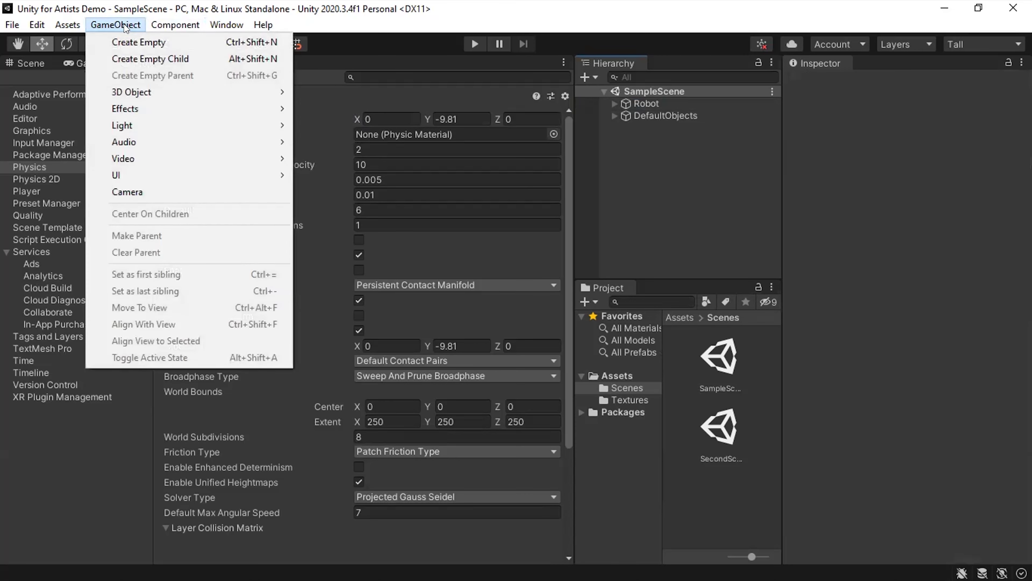
mouse_move(127, 123)
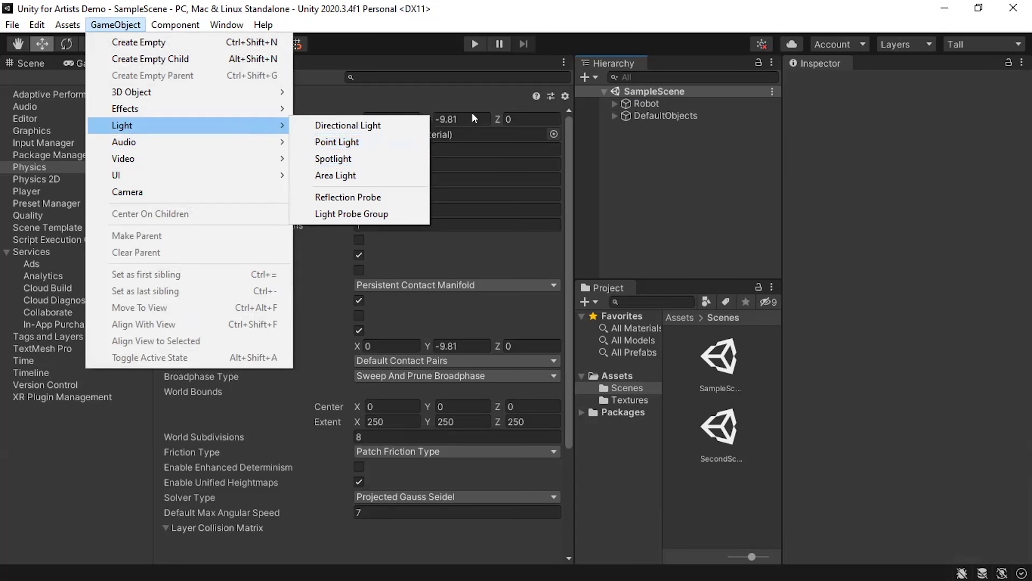
left_click(610, 115)
Select the Directional Light and browse the Component > Rendering submenu.
left_click(654, 136)
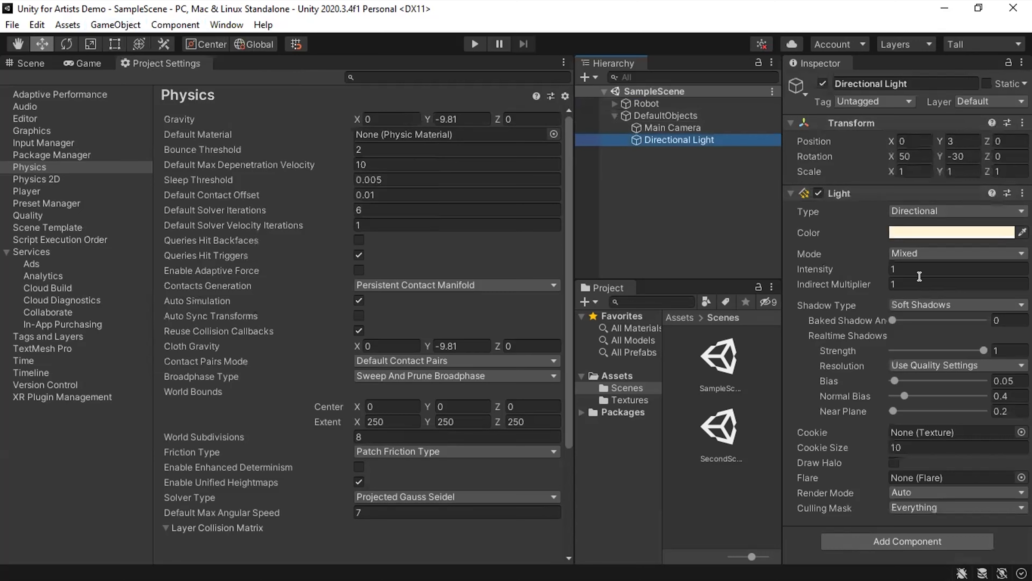
left_click(167, 24)
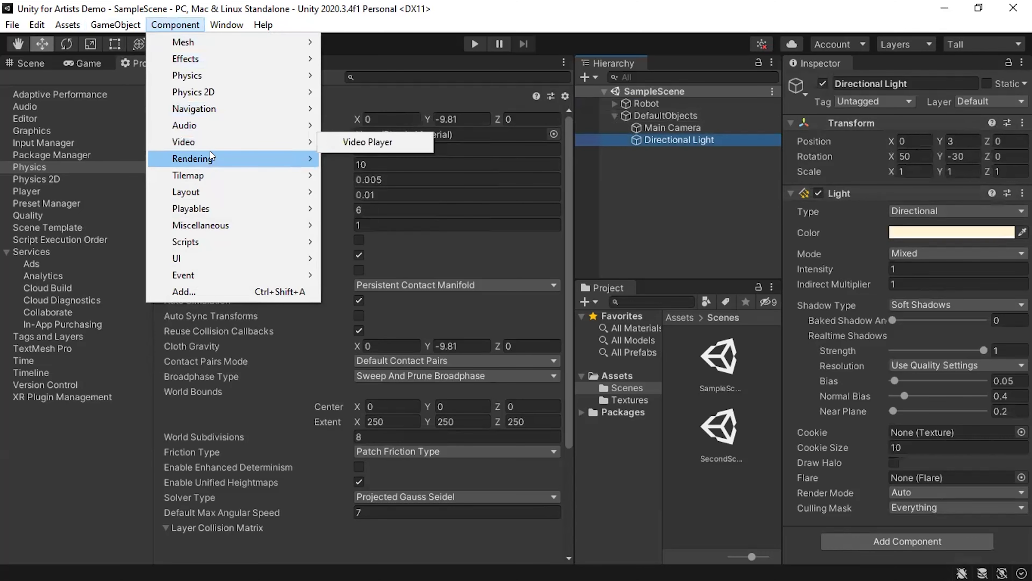
mouse_move(208, 154)
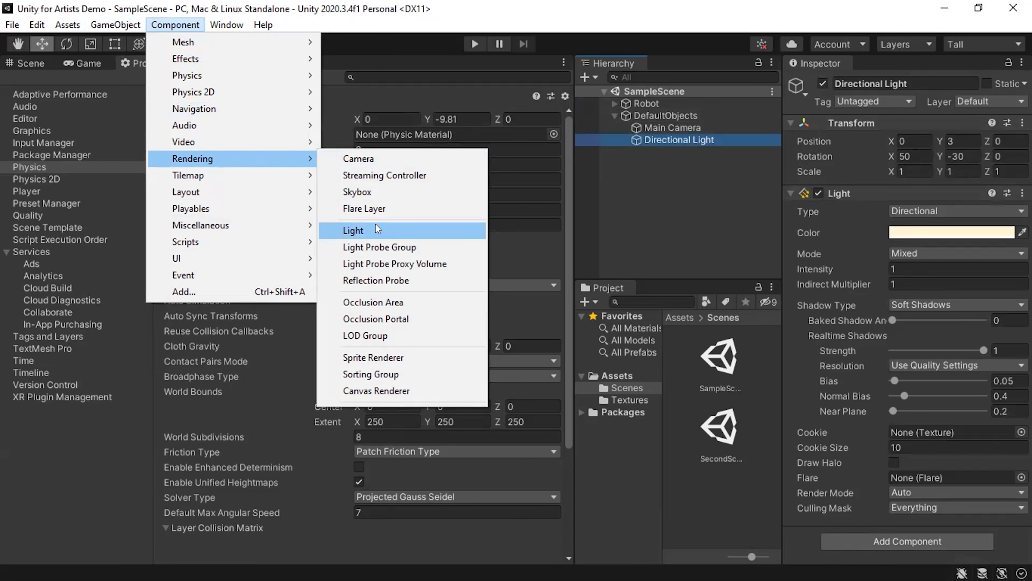
Browse the GameObject > Audio submenu, then move across to the Window menu.
mouse_move(115, 25)
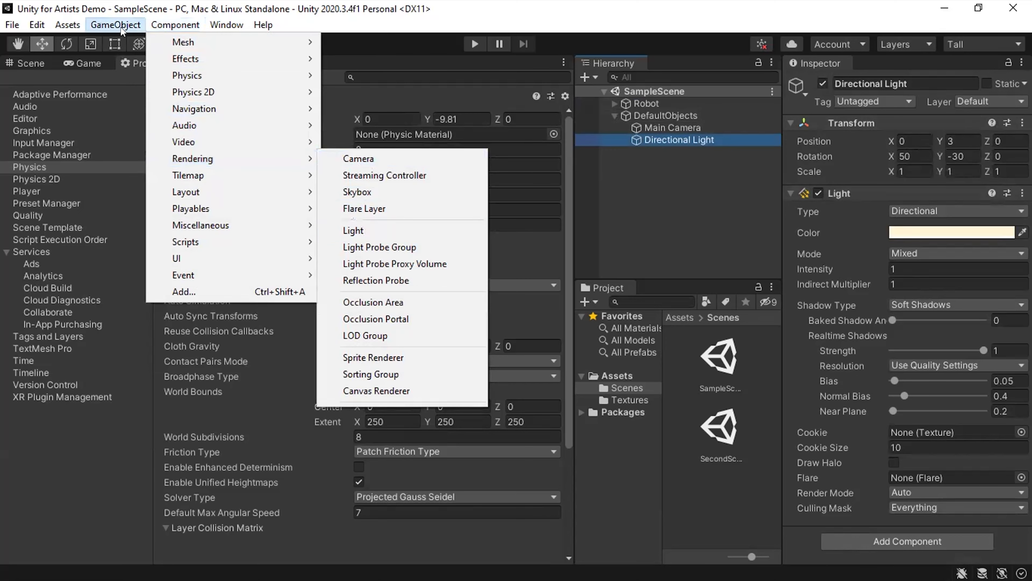
mouse_move(161, 140)
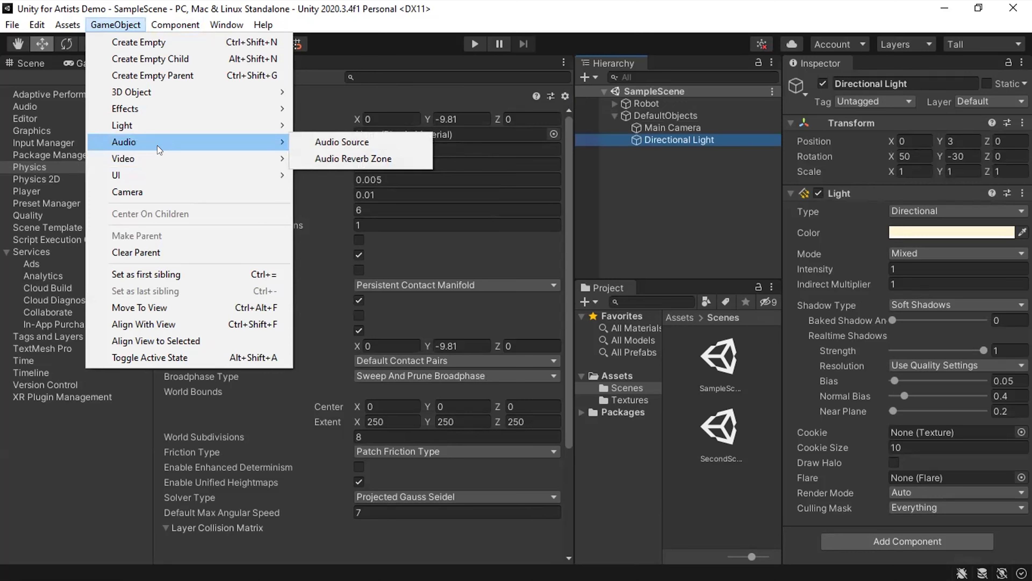
mouse_move(174, 25)
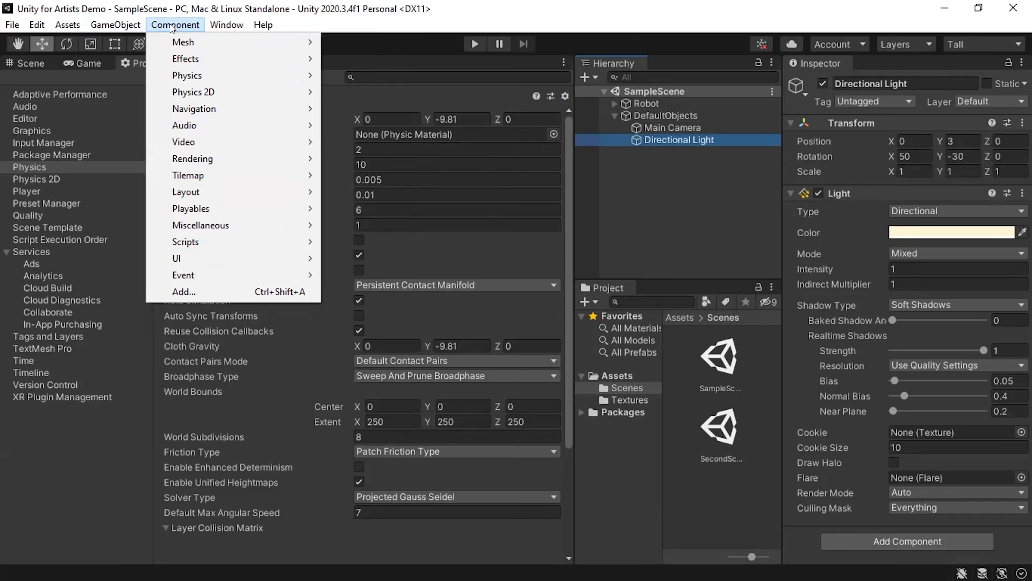
key("Right")
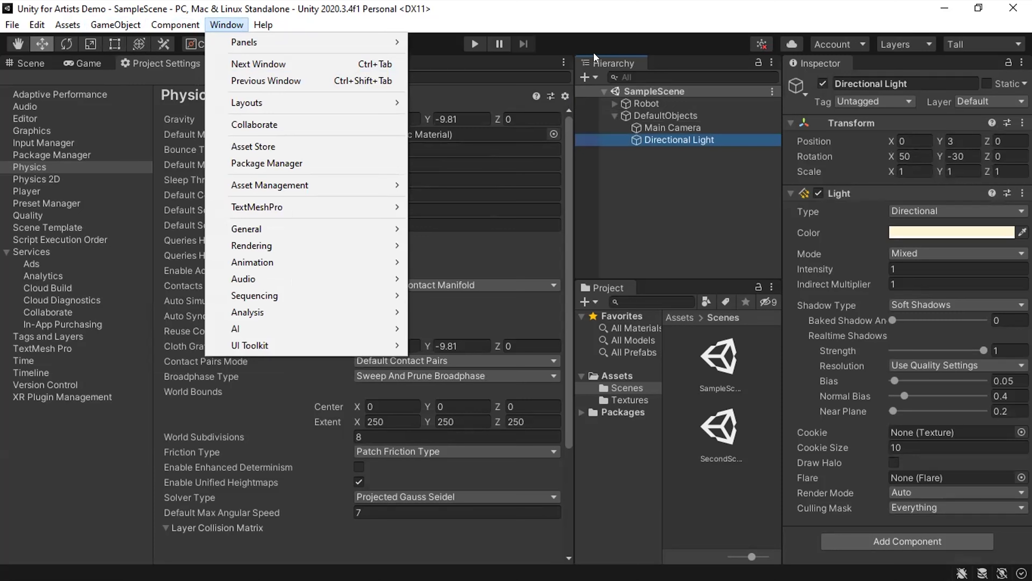
Close the Hierarchy, reopen it via Window > General > Hierarchy and dock it above Project.
right_click(598, 62)
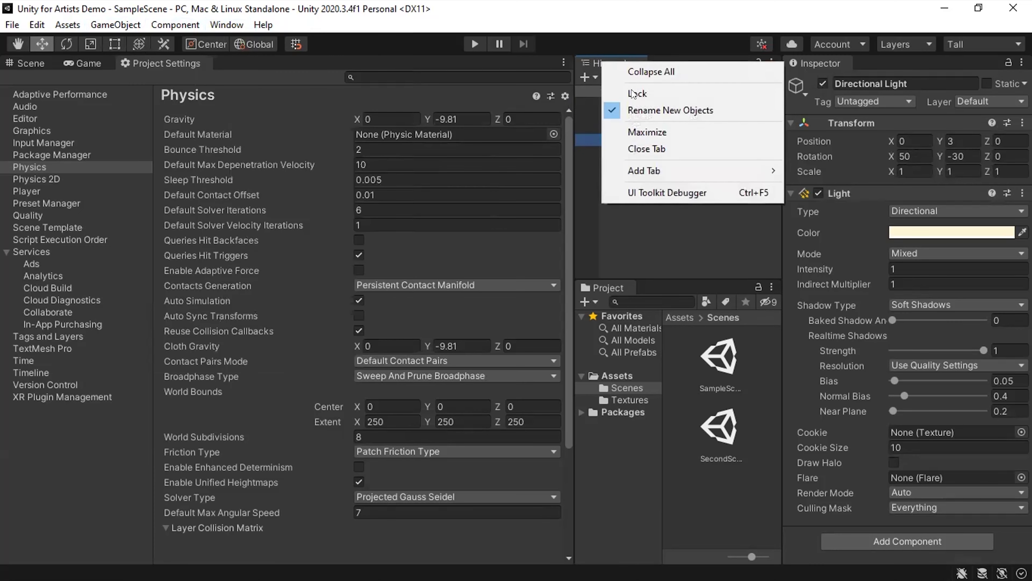
left_click(643, 148)
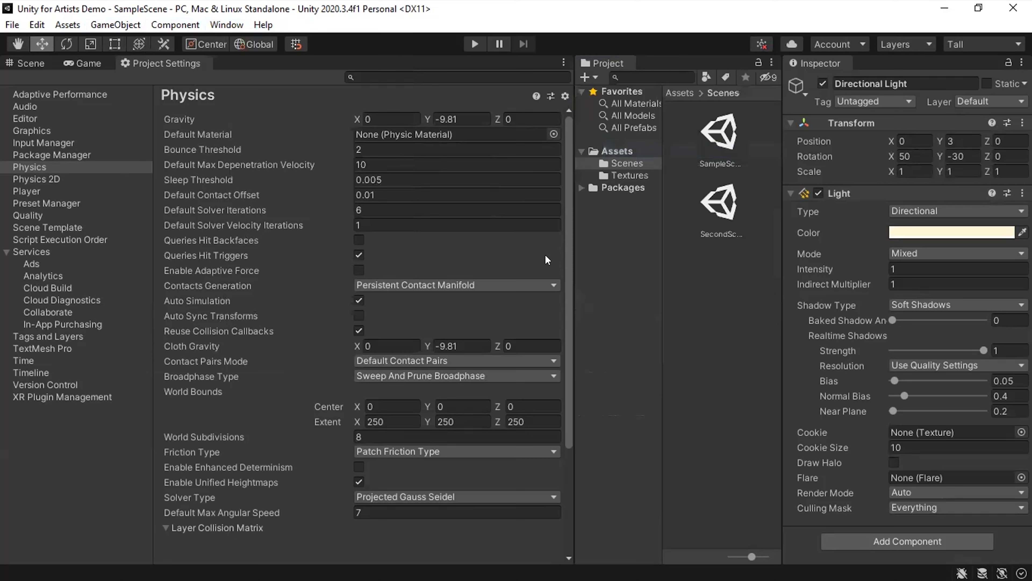
left_click(223, 26)
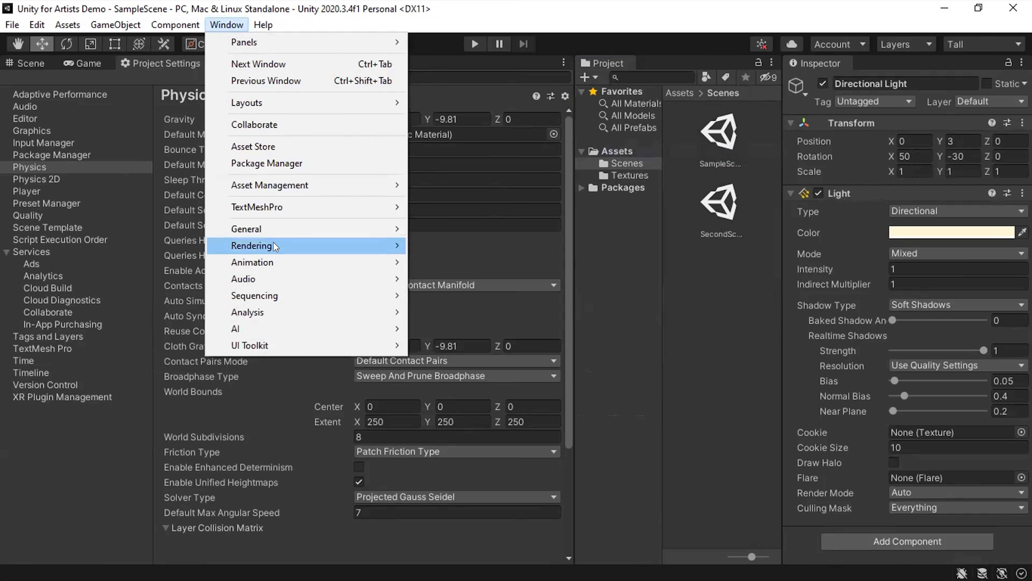
mouse_move(283, 228)
left_click(495, 275)
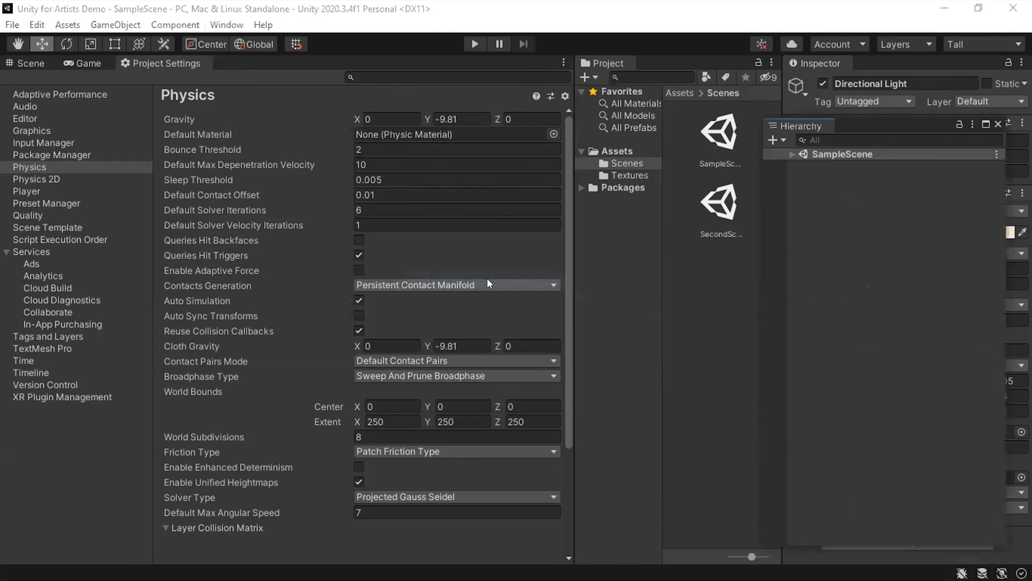
left_click_drag(788, 122, 623, 110)
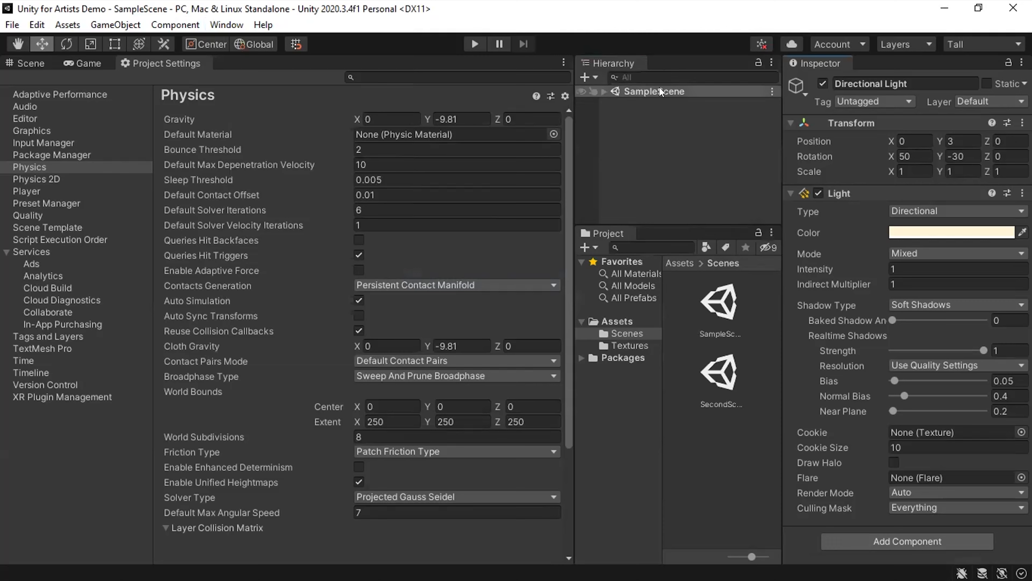
Add an Inspector tab beside the Hierarchy from its tab menu, then close it again.
right_click(622, 62)
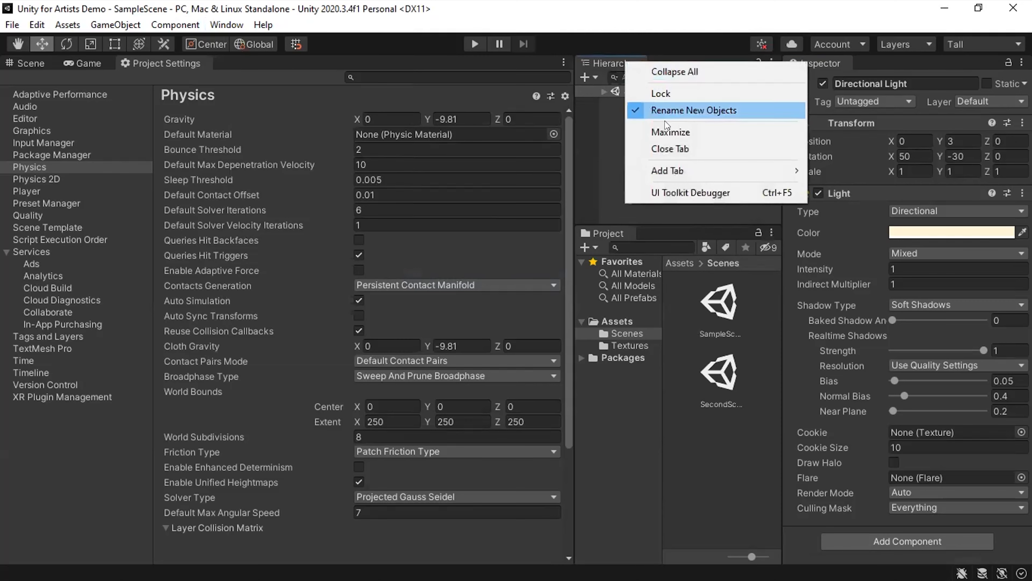
mouse_move(693, 168)
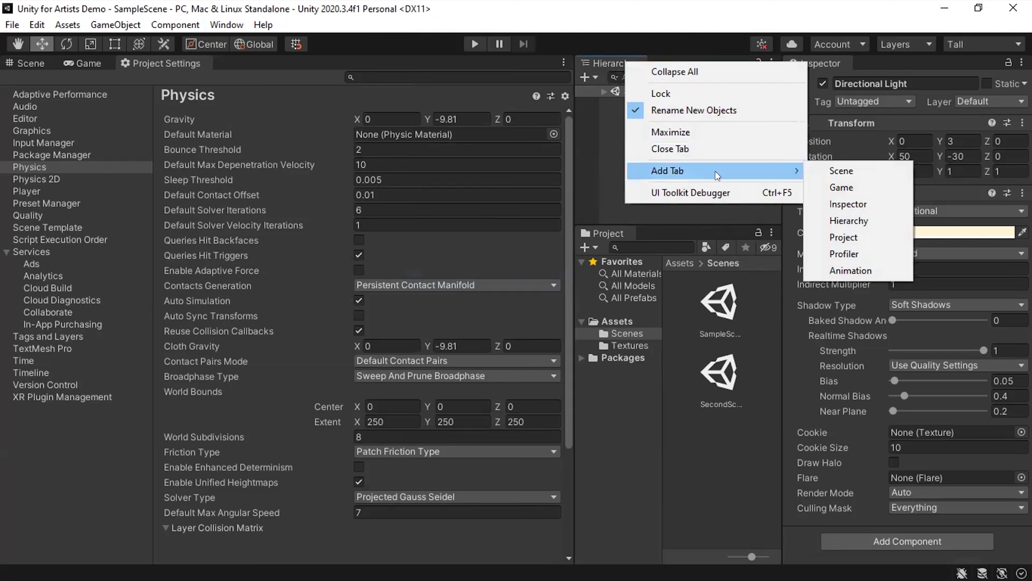
left_click(872, 205)
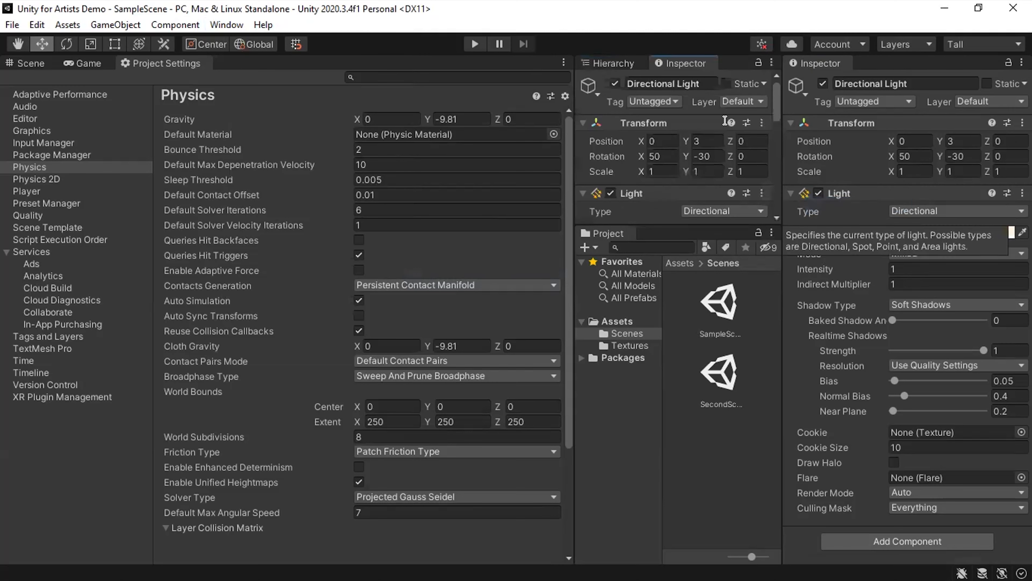
right_click(683, 57)
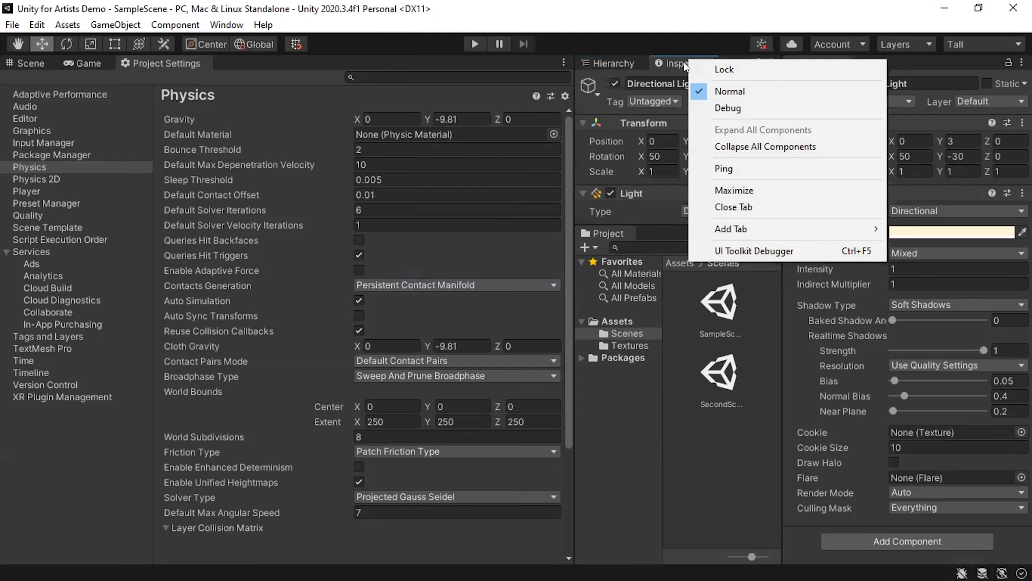
left_click(728, 207)
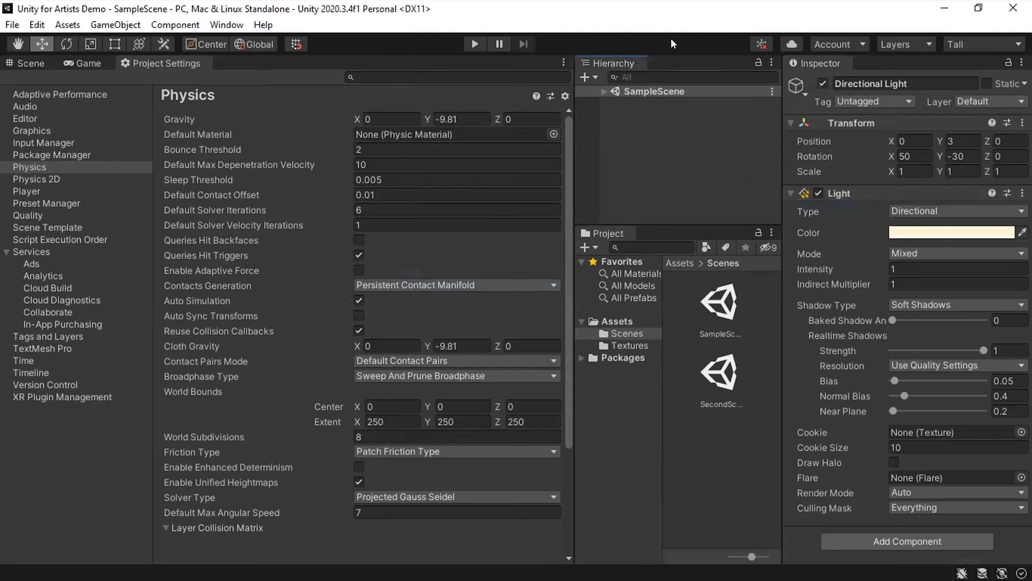
Browse the Window menu's Rendering, Animation and Audio submenus, ending on the Help menu.
left_click(227, 24)
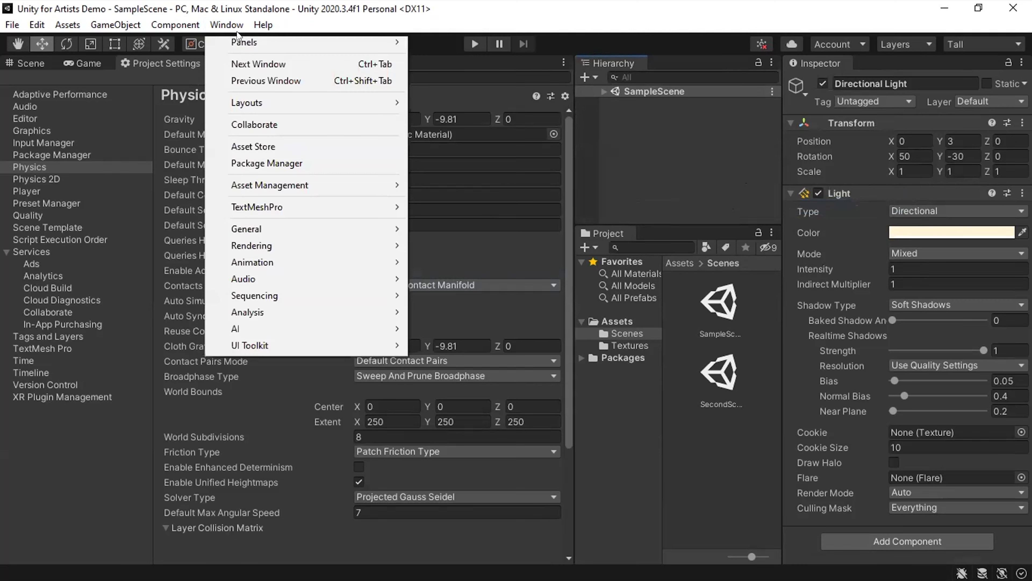
mouse_move(389, 245)
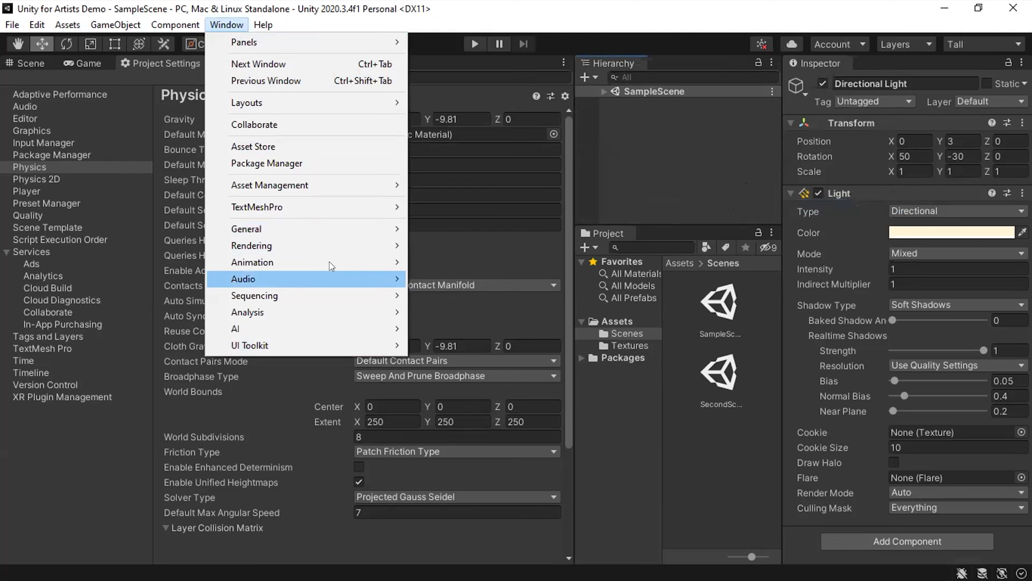
mouse_move(272, 260)
mouse_move(289, 282)
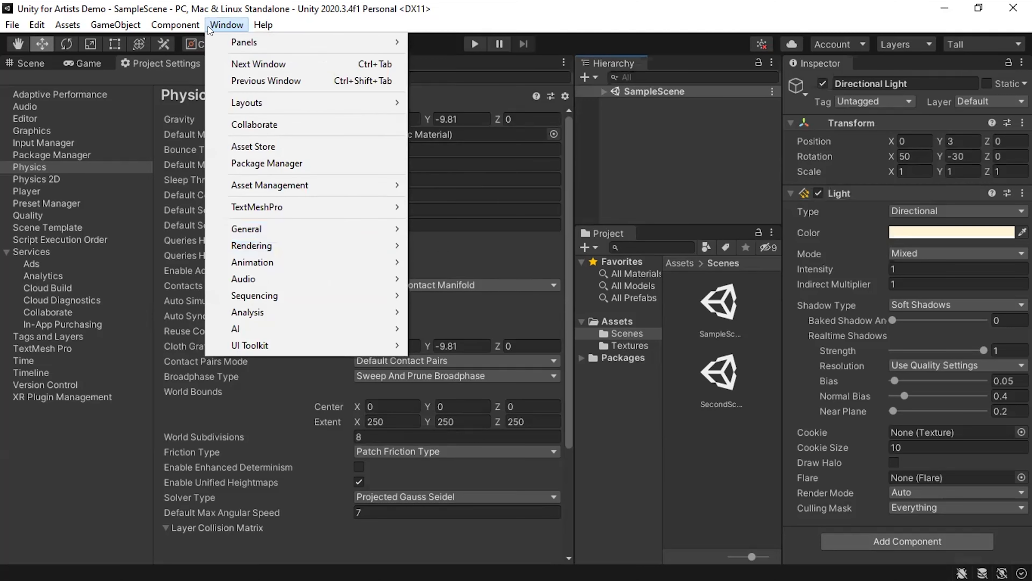
mouse_move(270, 26)
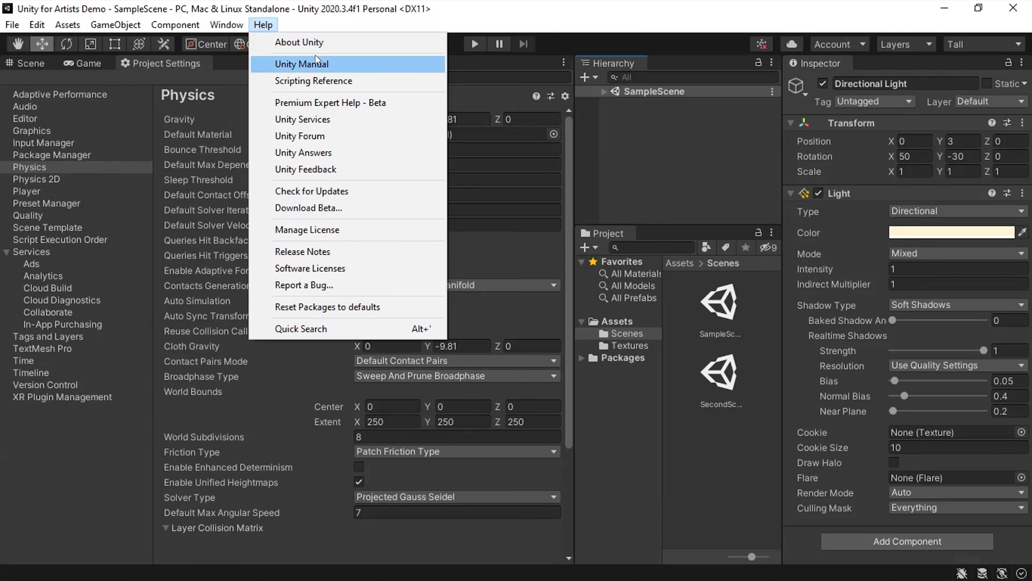
Dismiss the open Help menu so the docked Physics settings show unobstructed.
left_click(321, 26)
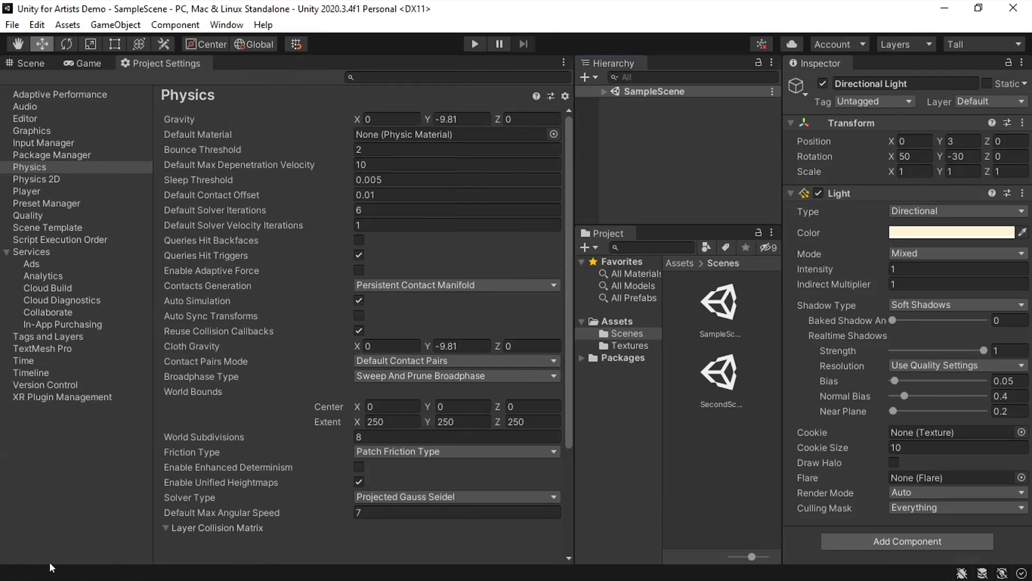
Open the Console from Window > General and dock it as a tab beside the Inspector.
left_click(136, 459)
left_click(223, 27)
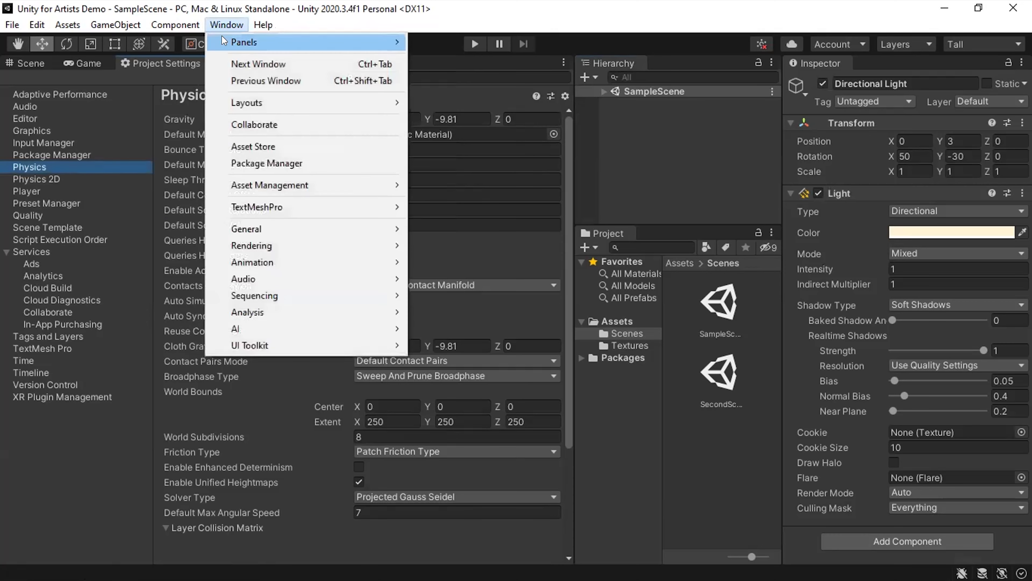
mouse_move(269, 228)
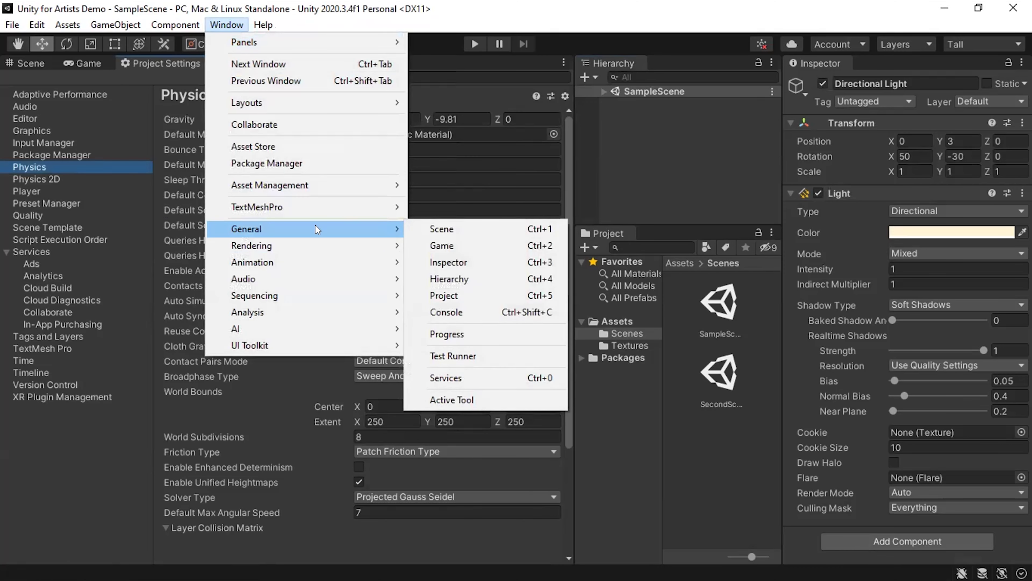
left_click(443, 312)
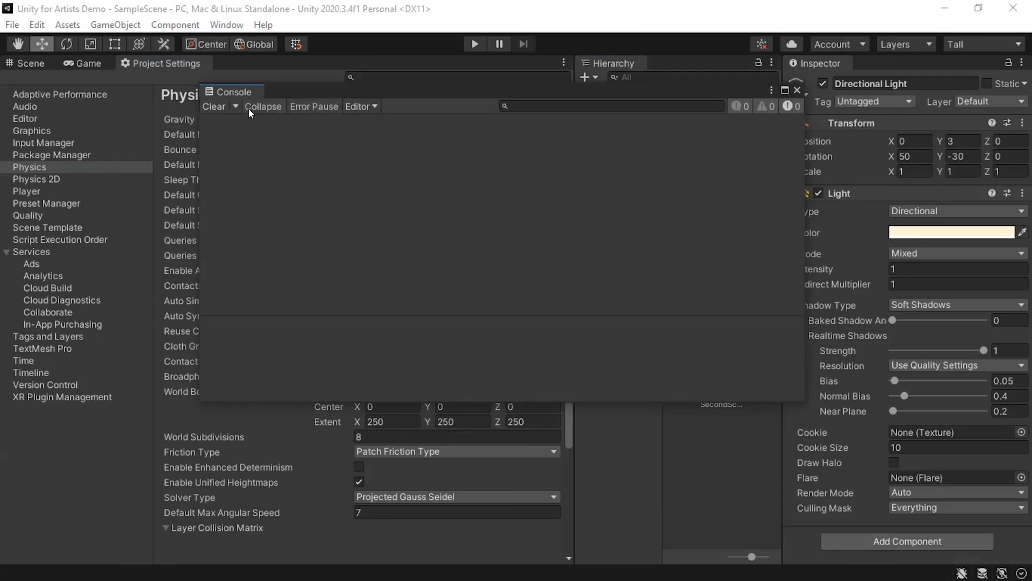
left_click_drag(236, 91, 886, 67)
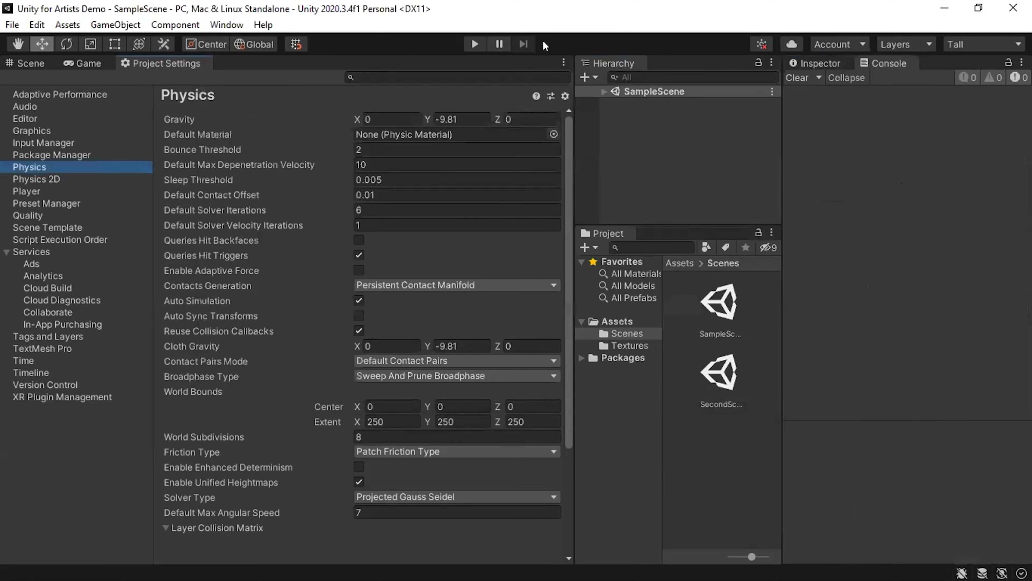
Bring the Inspector tab forward to show the Directional Light's Transform and Light settings.
left_click(815, 63)
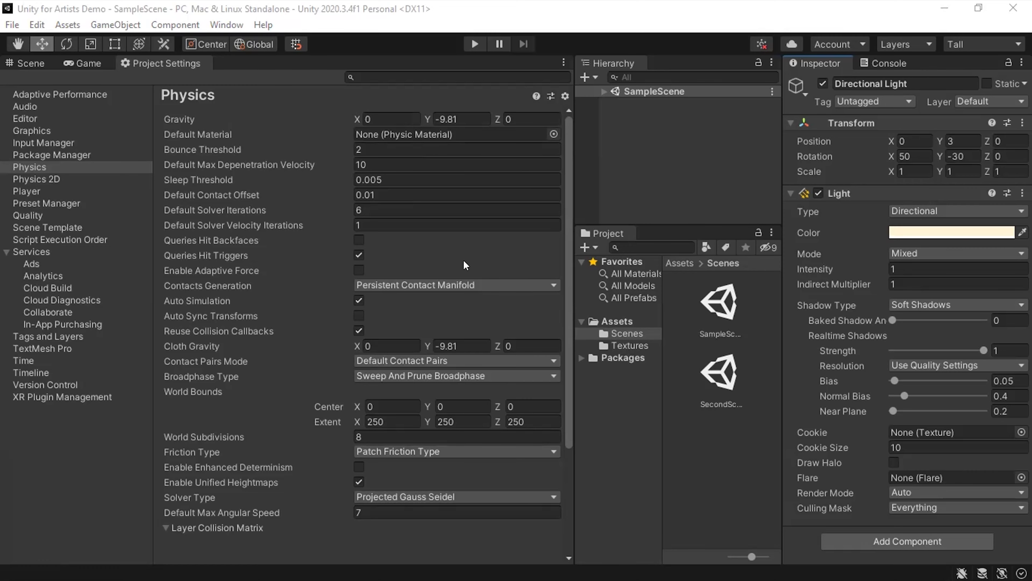
Switch to the Scene view and expand SampleScene to reveal Robot and DefaultObjects.
left_click(31, 63)
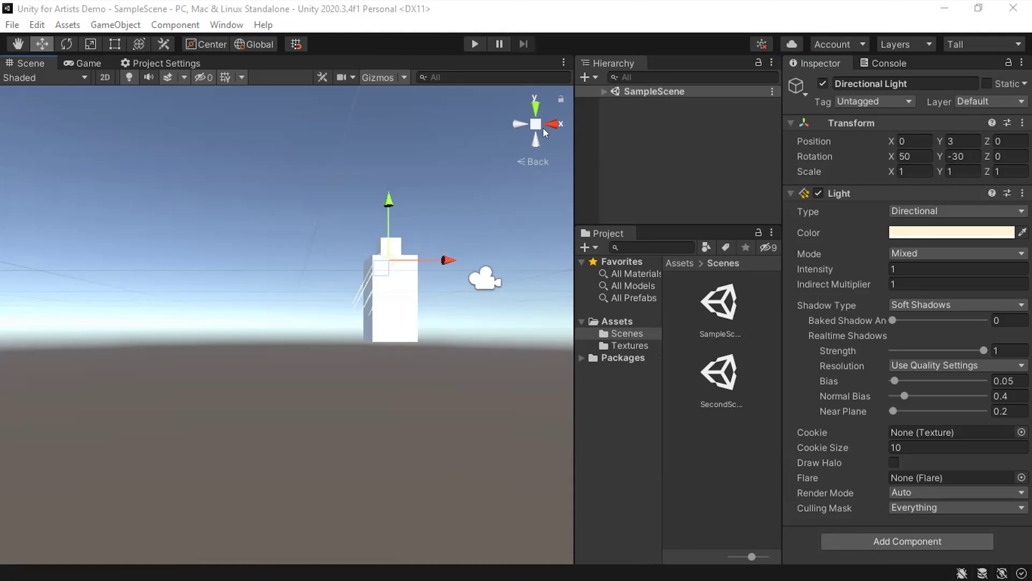
left_click(604, 91)
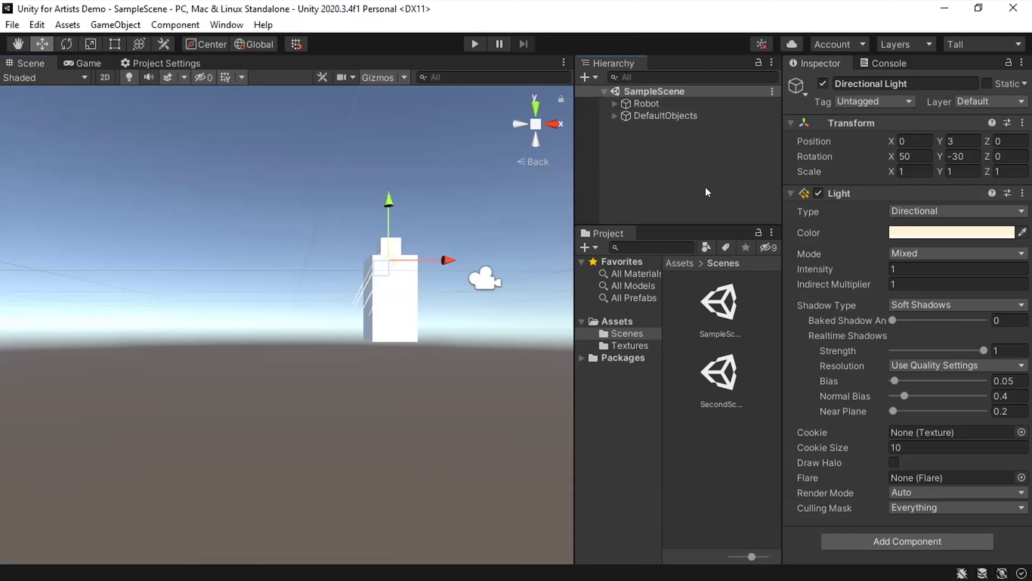
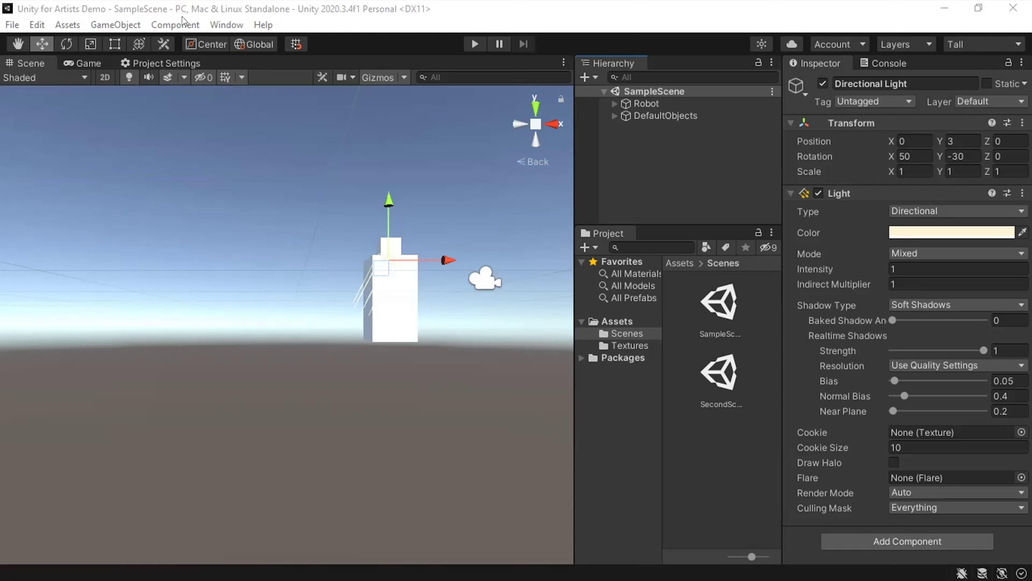
Browse the Window menu without choosing anything, then leave the Directional Light's Mode at Mixed.
key("alt+w")
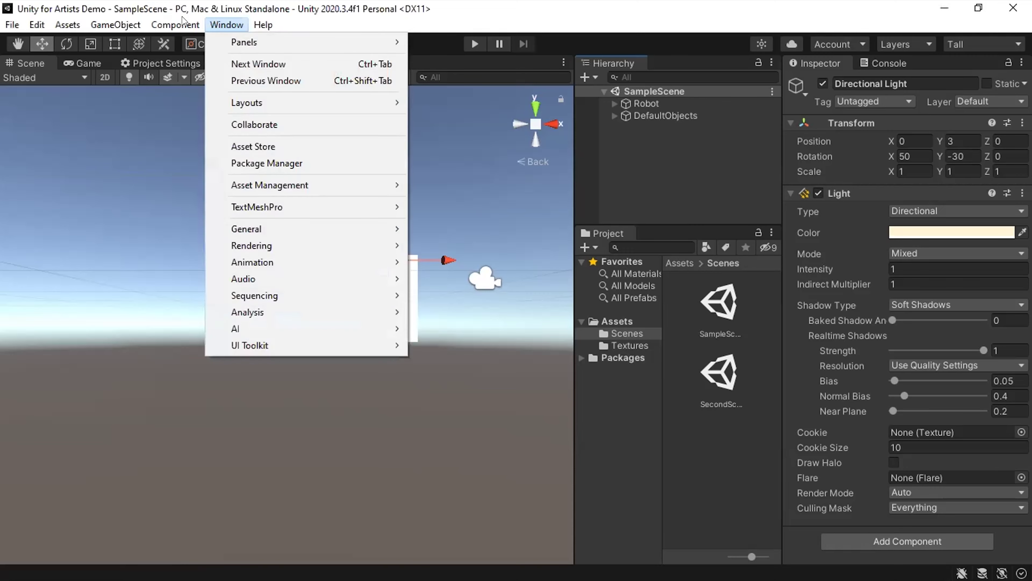
mouse_move(281, 245)
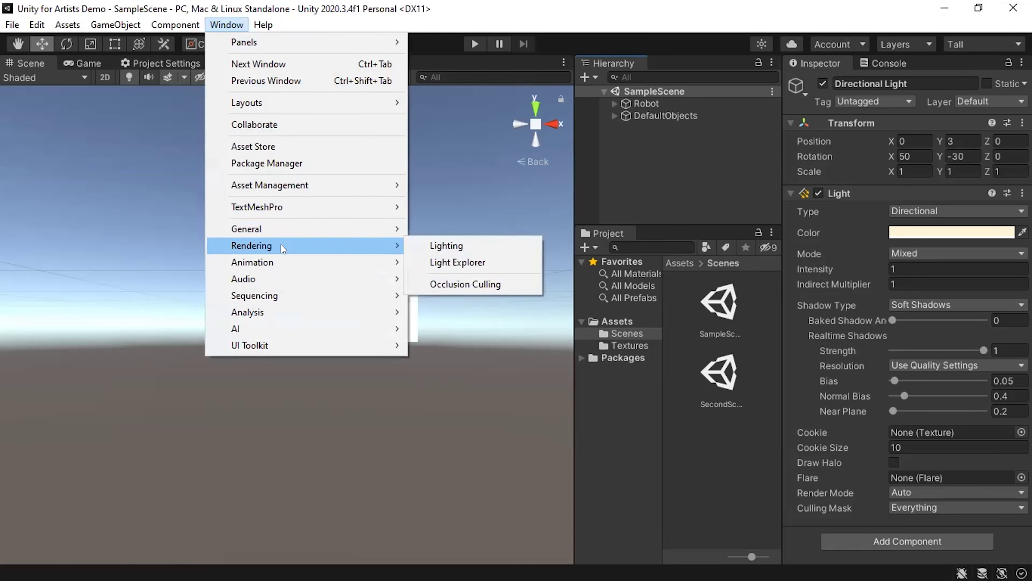
left_click(682, 38)
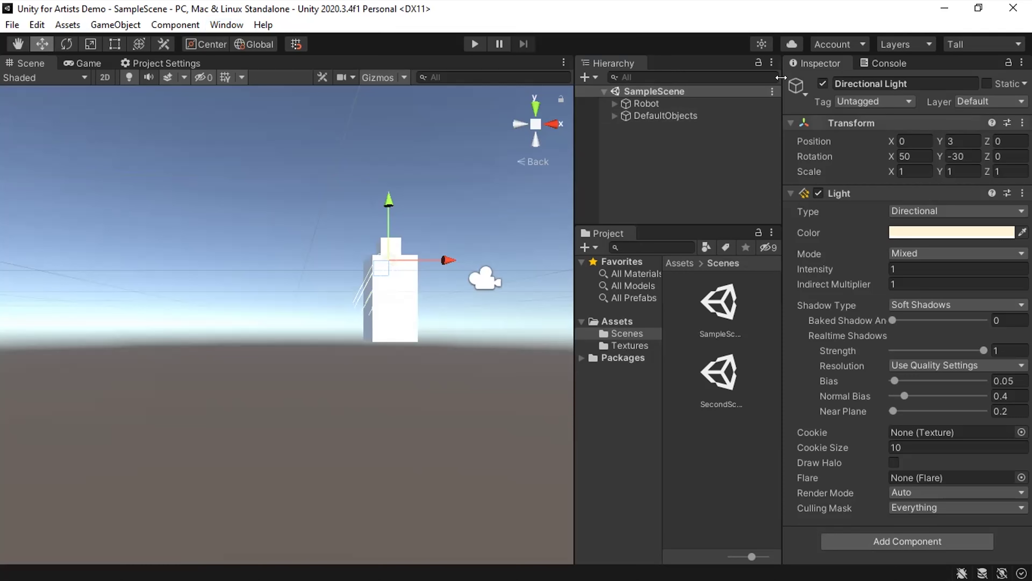
left_click(916, 259)
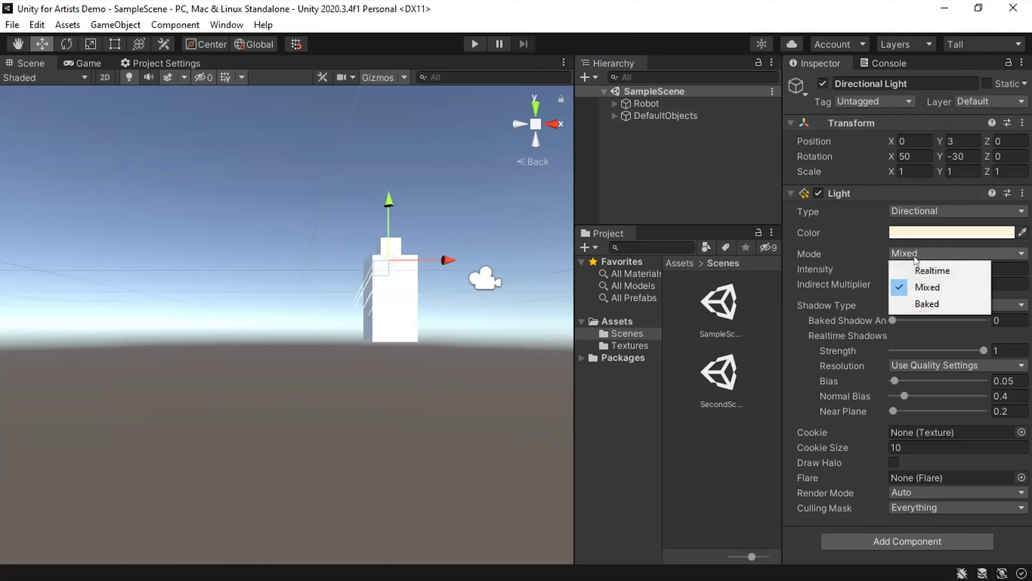
left_click(840, 248)
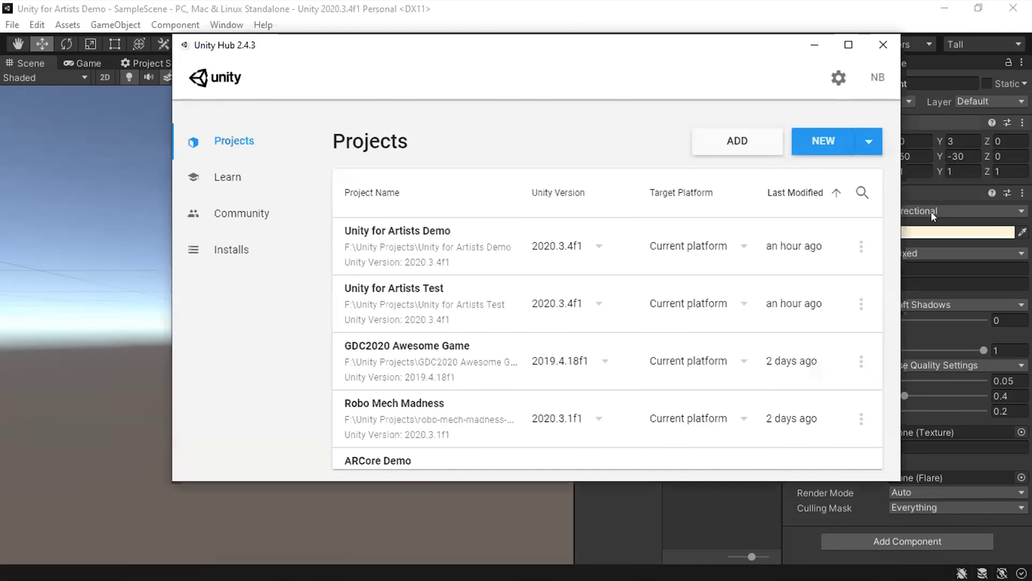
Open the Unity Hub account menu and go to Manage license.
left_click(877, 78)
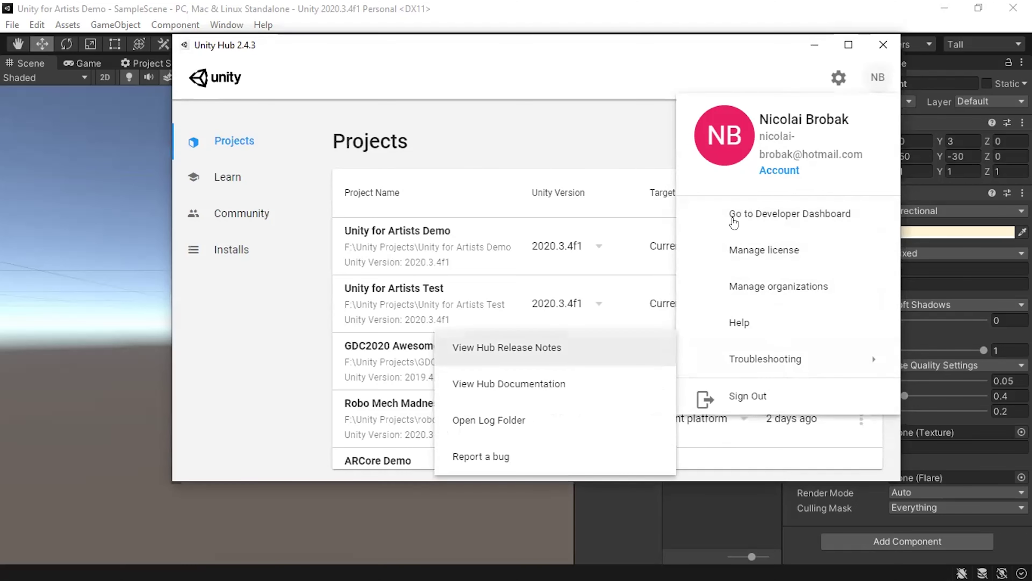
left_click(750, 251)
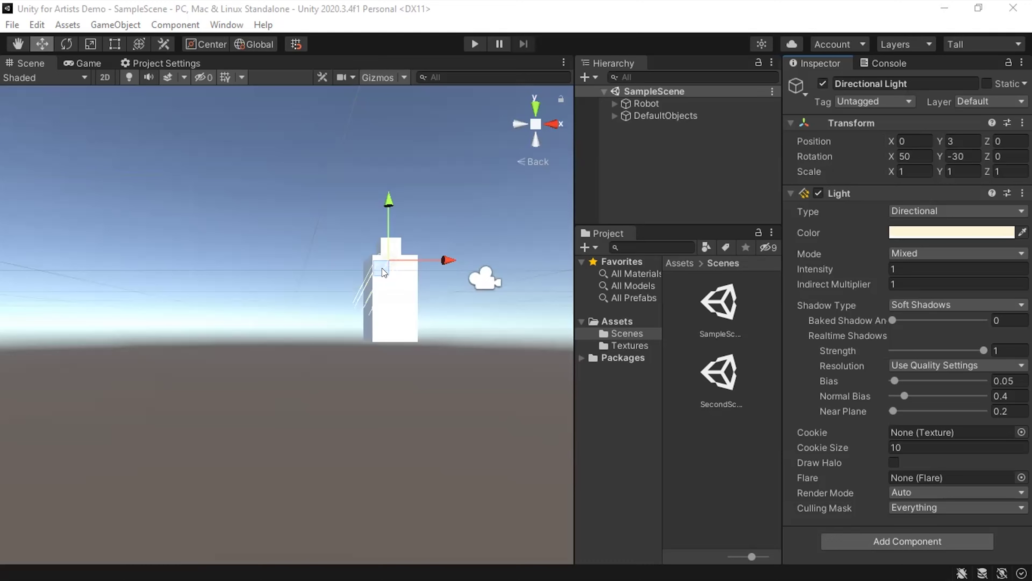
Open the Lighting settings window via Window > Rendering > Lighting.
left_click(227, 24)
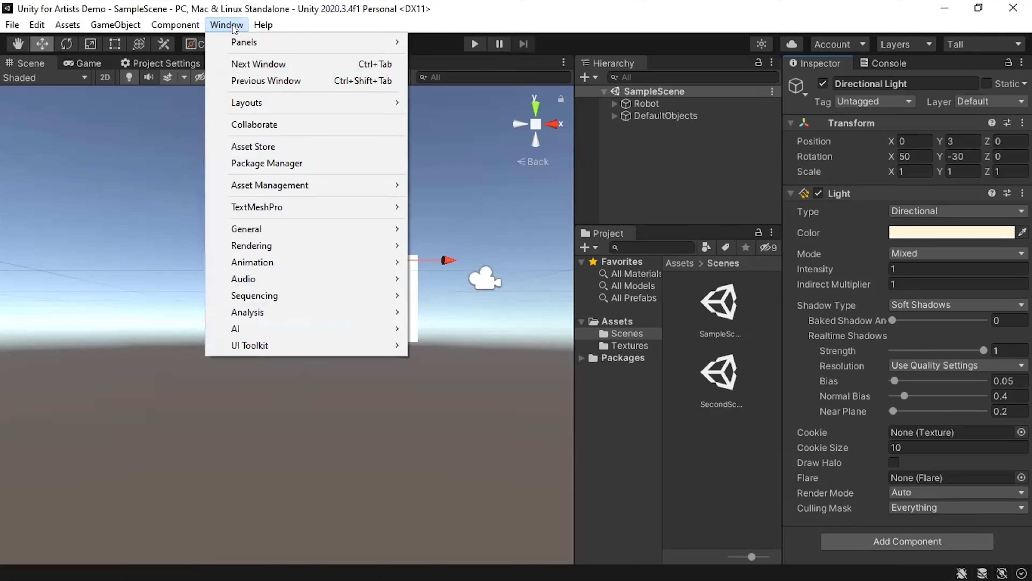
mouse_move(258, 244)
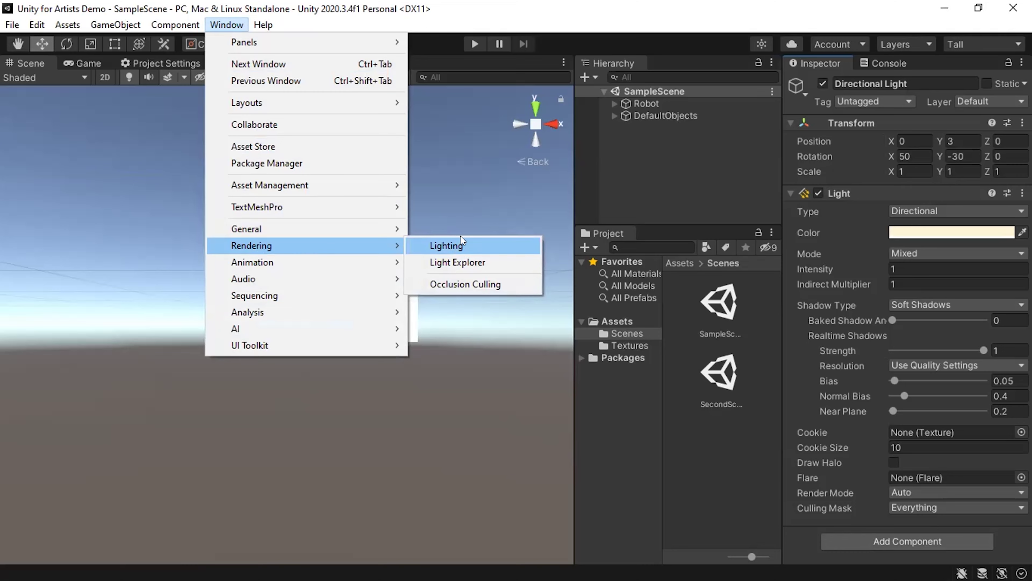
left_click(442, 247)
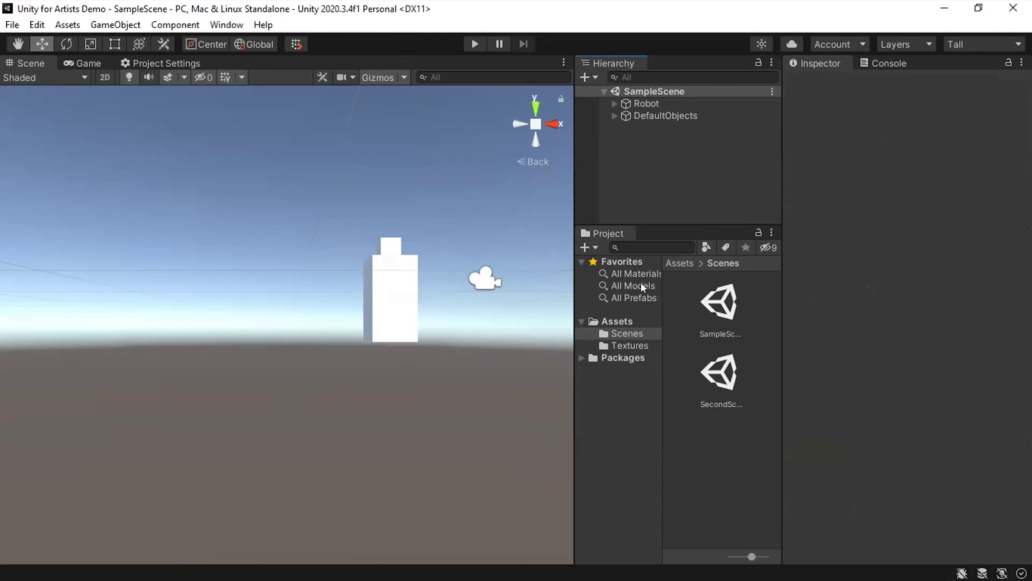
Open SecondScene and orbit the Scene view to look down on the ground.
double_click(716, 375)
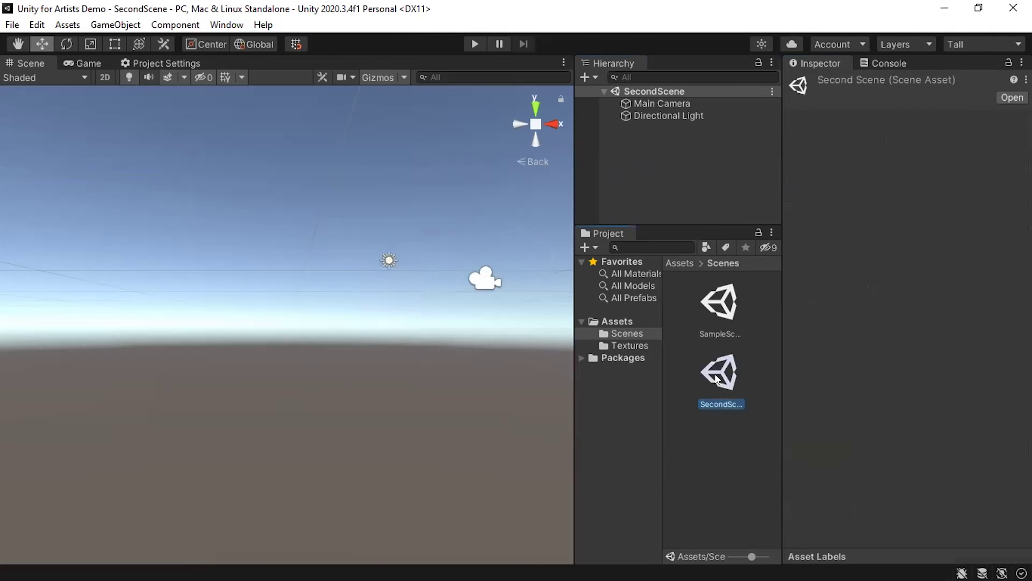
left_click_drag(527, 189, 411, 413, "alt")
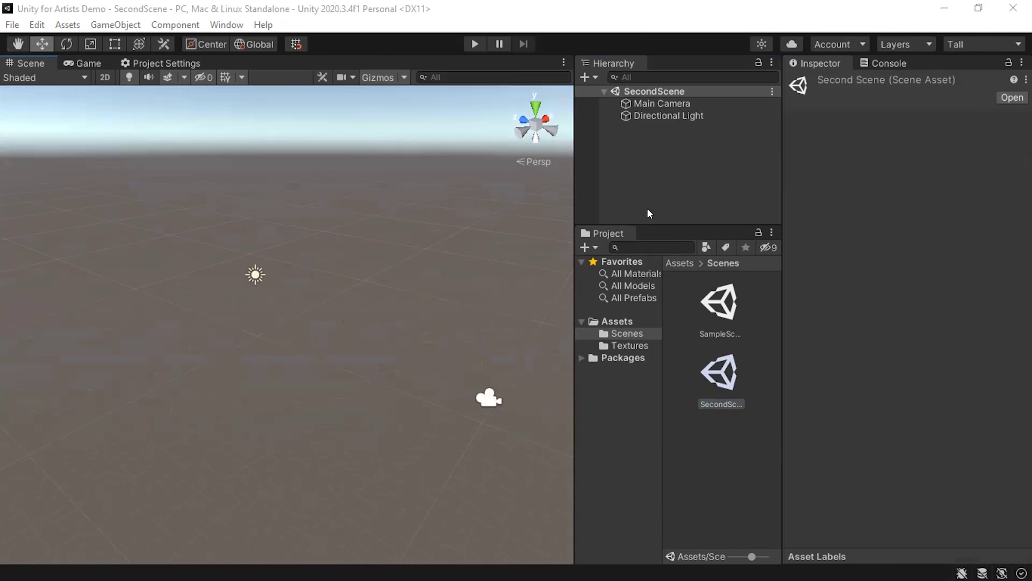
Add a 3D cube named Tank to SecondScene, save the scene, and centre the view on it.
right_click(634, 147)
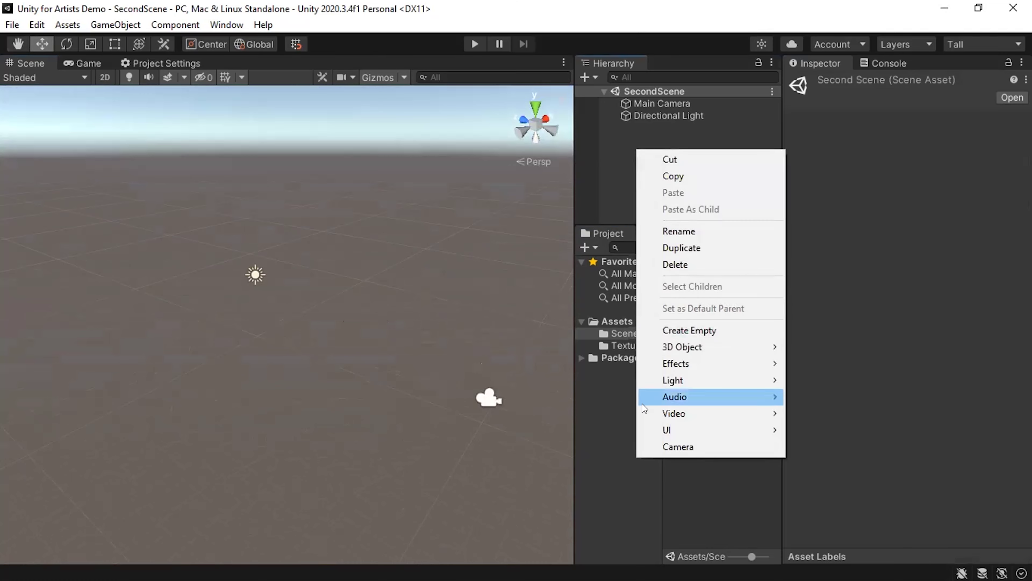
mouse_move(700, 346)
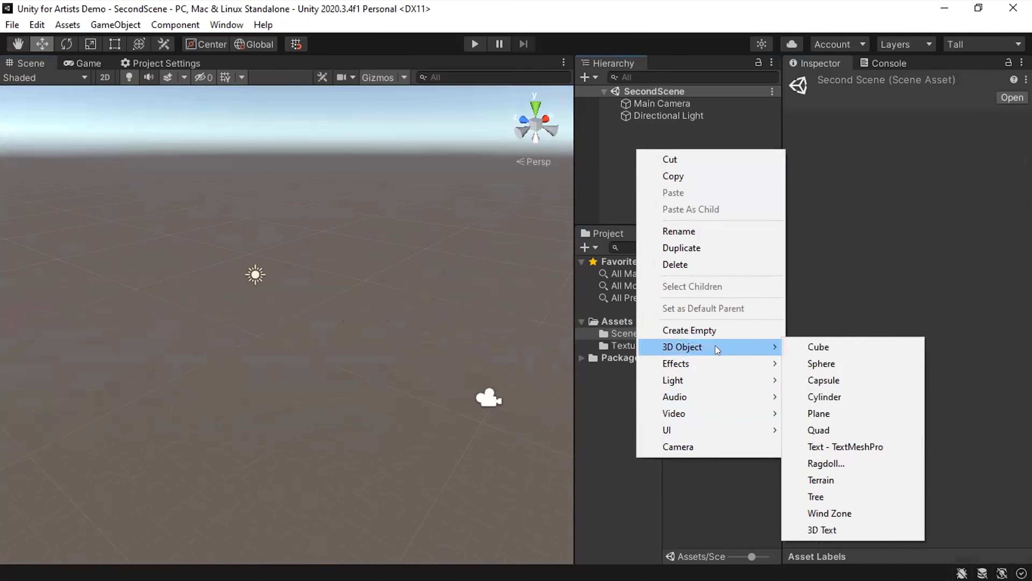
left_click(822, 343)
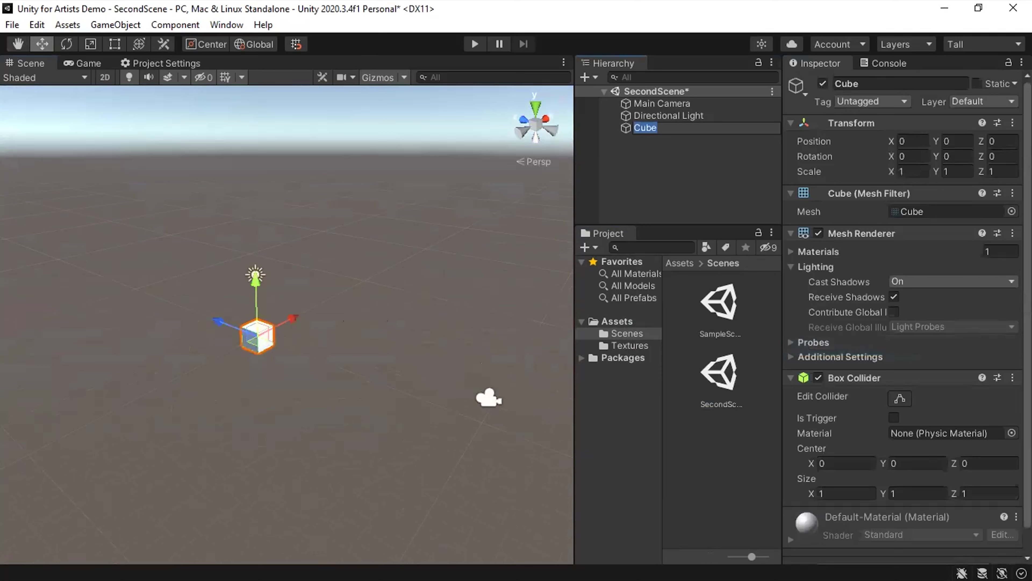
type("Tank")
key("Return")
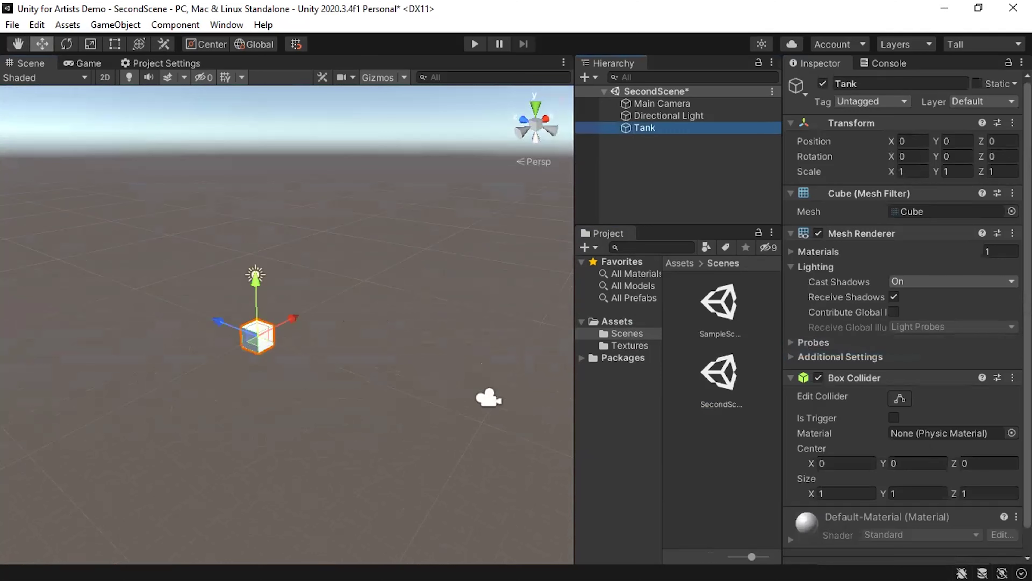
key("ctrl+s")
middle_click_drag(216, 351, 269, 320)
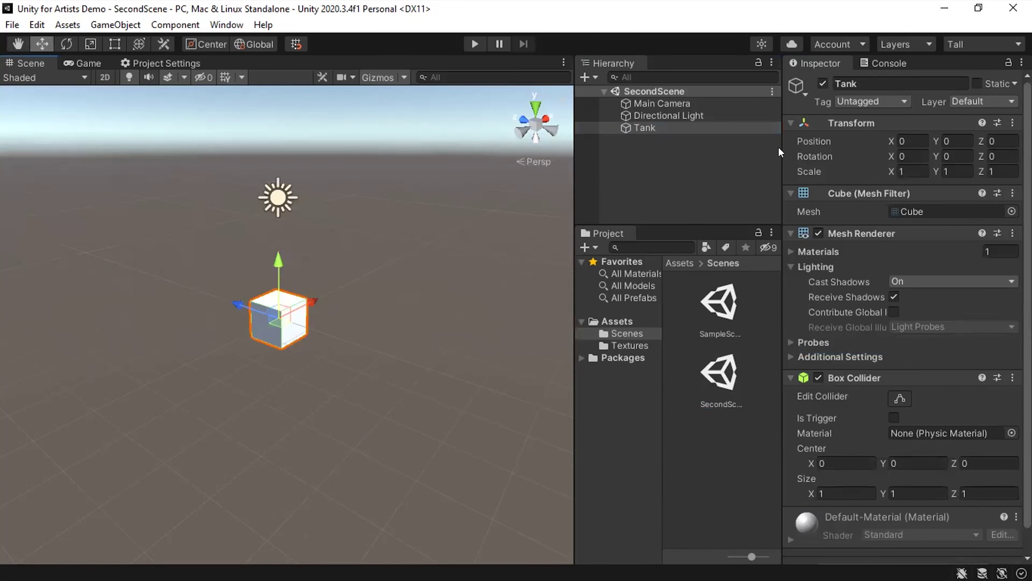
scroll(829, 145, "down", 2)
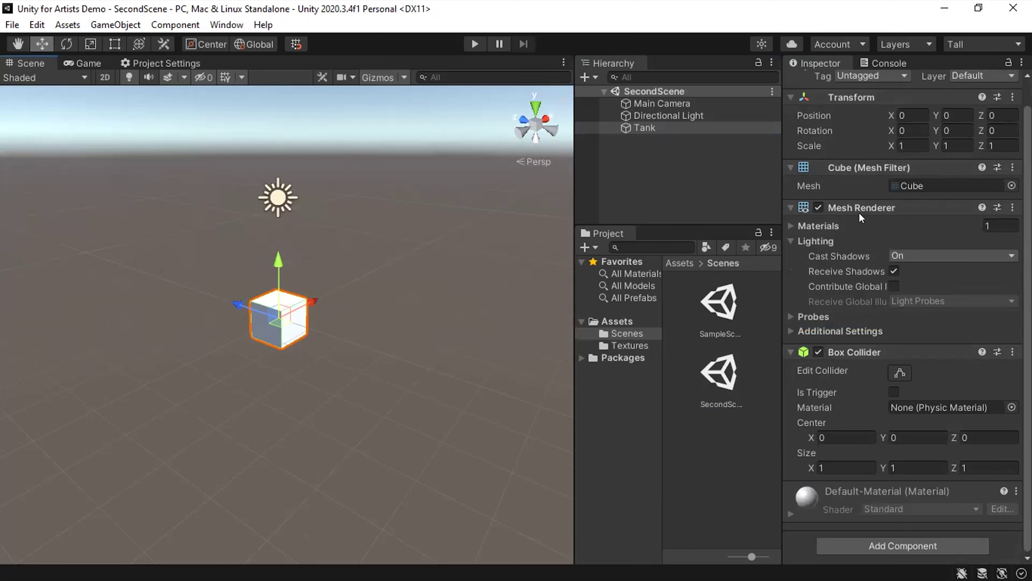
left_click(818, 206)
left_click(817, 208)
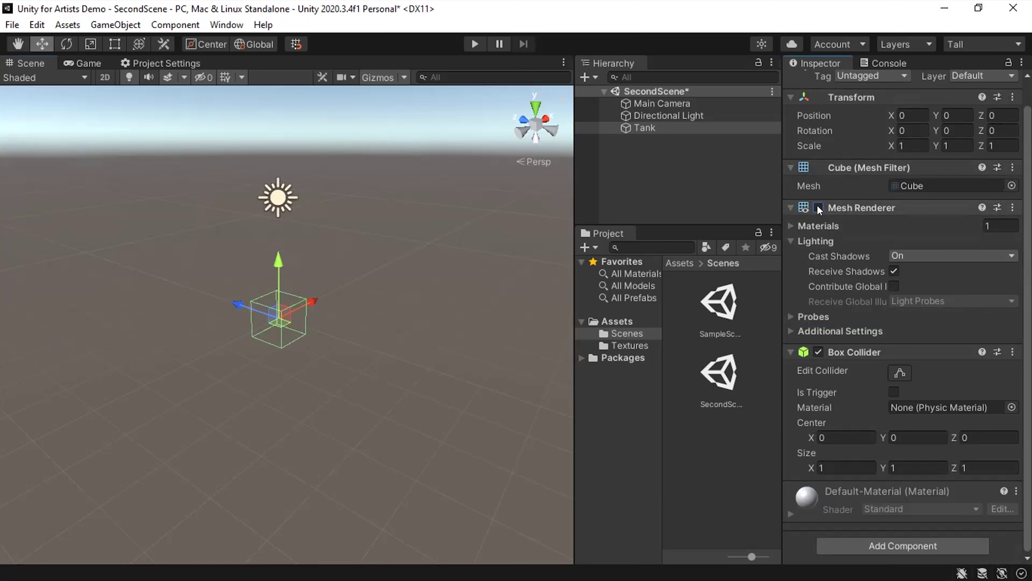
left_click(818, 207)
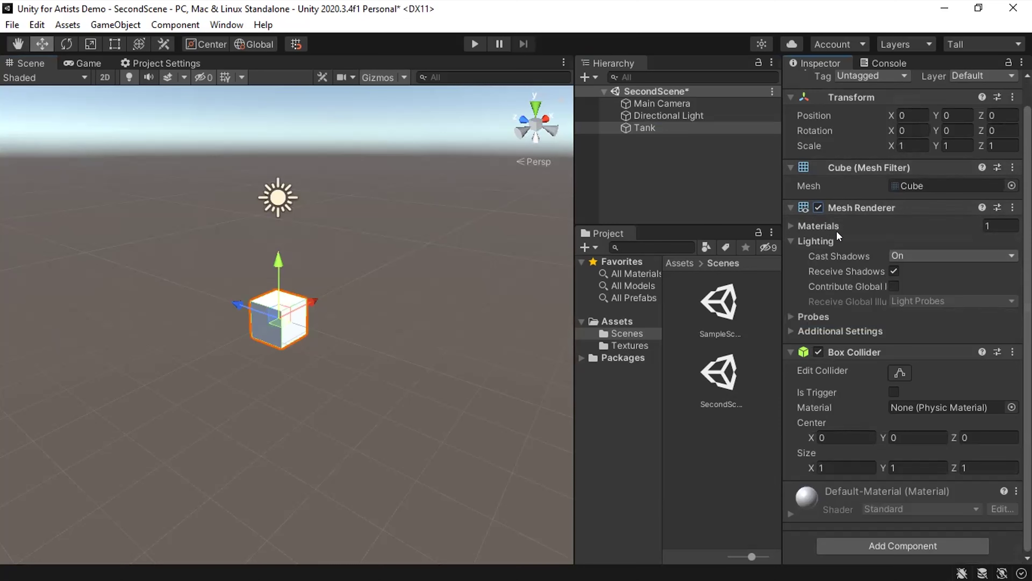
mouse_move(848, 250)
left_click(898, 392)
left_click(894, 392)
Expand the Tank's Mesh Renderer Materials list to show Default-Material as Element 0.
left_click(790, 226)
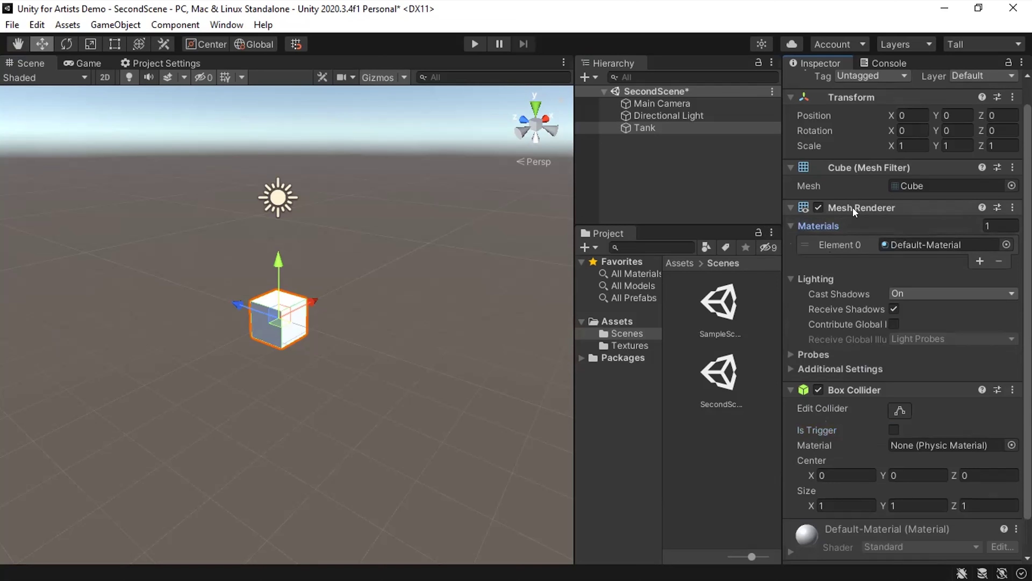
mouse_move(848, 302)
scroll(913, 293, "down", 2)
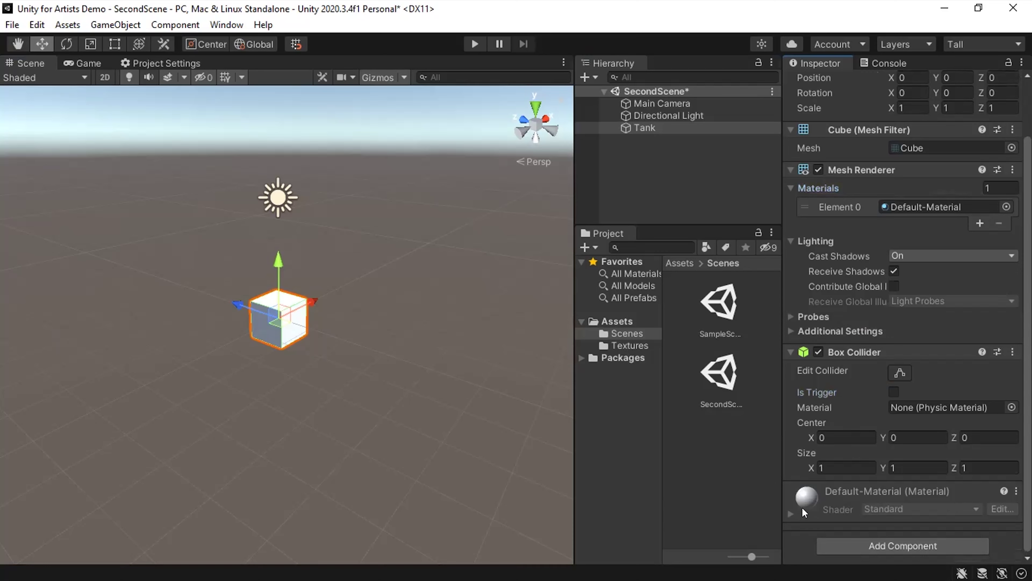
Expand Default-Material's shader properties and set the Box Collider's Y size to 1.
left_click(823, 487)
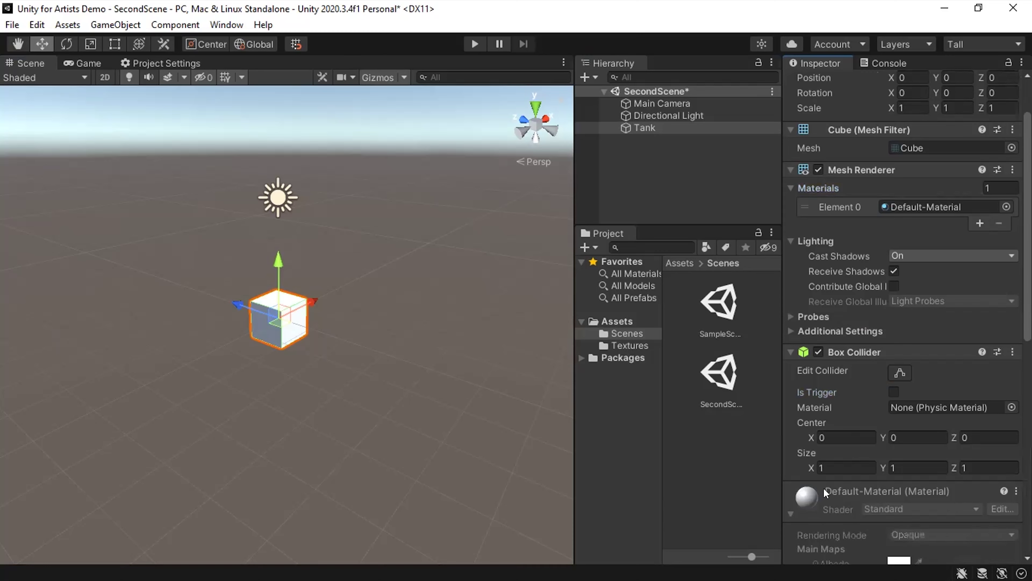
scroll(853, 451, "down", 4)
scroll(861, 443, "down", 3)
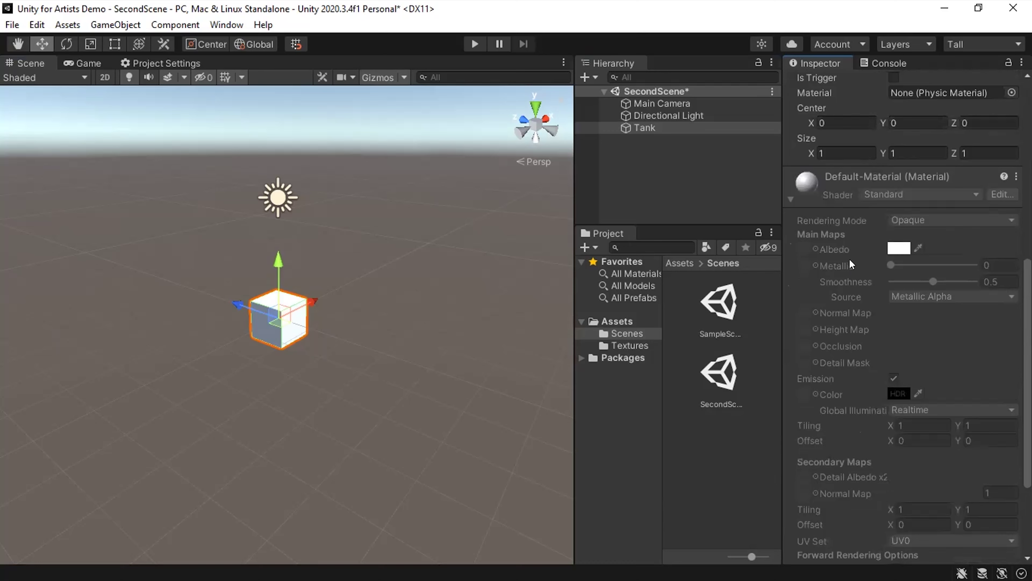
scroll(890, 278, "up", 3)
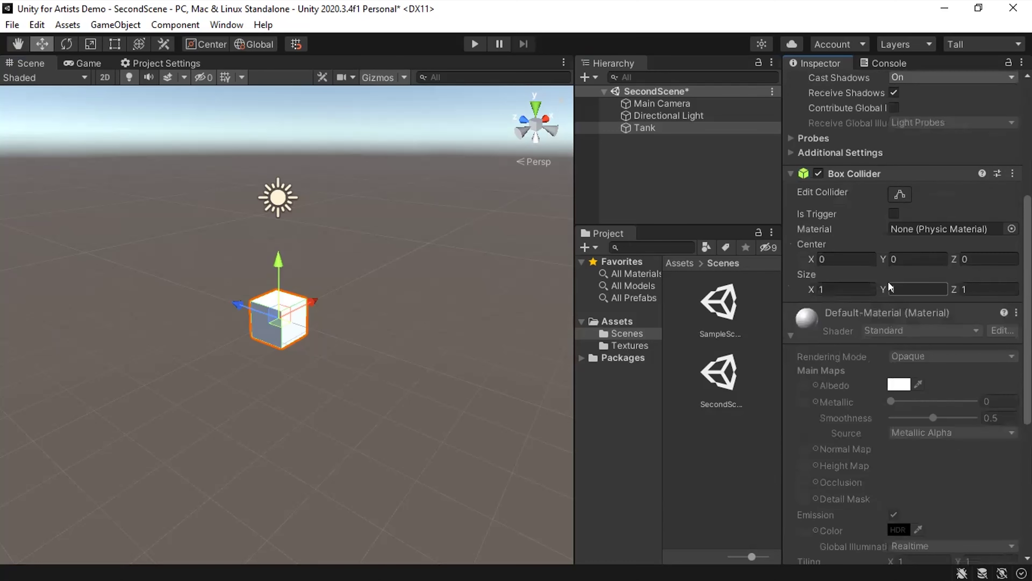
type("1")
key("Return")
Try None for the Tank's Element 0 material, then dismiss the picker keeping Default-Material.
scroll(838, 247, "up", 5)
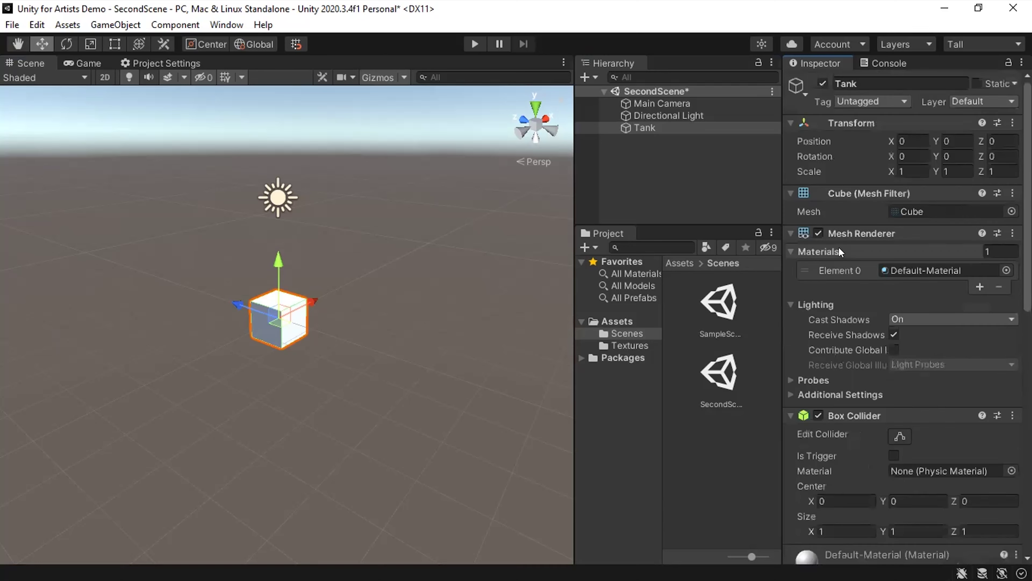
left_click(1005, 269)
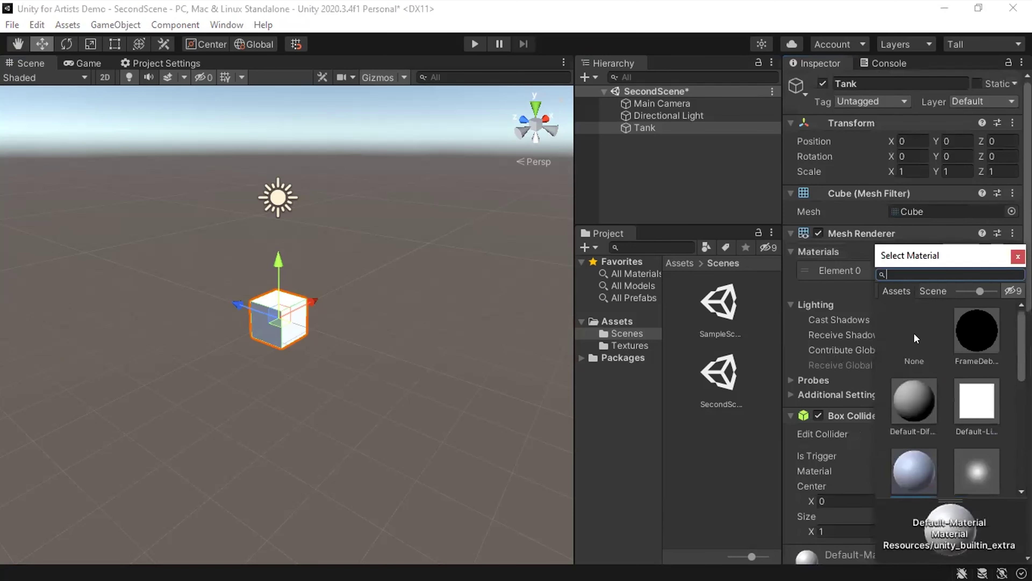
left_click(910, 331)
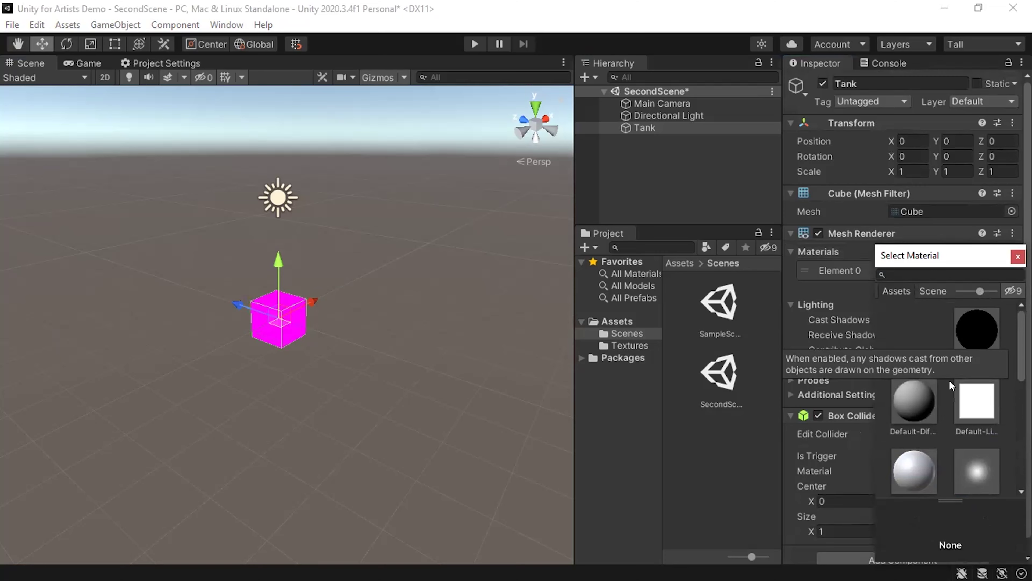
left_click(1016, 256)
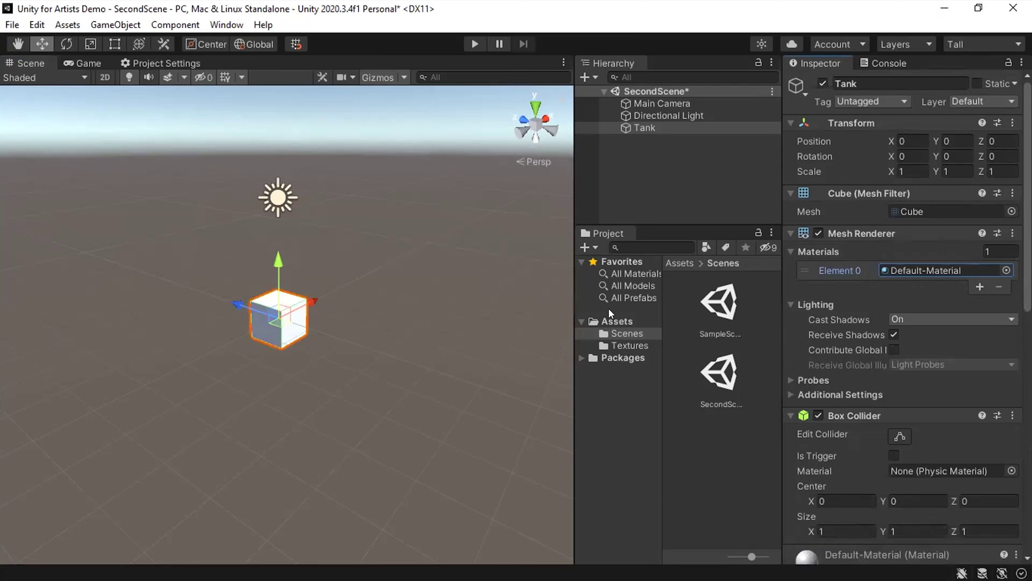
scroll(872, 316, "down", 6)
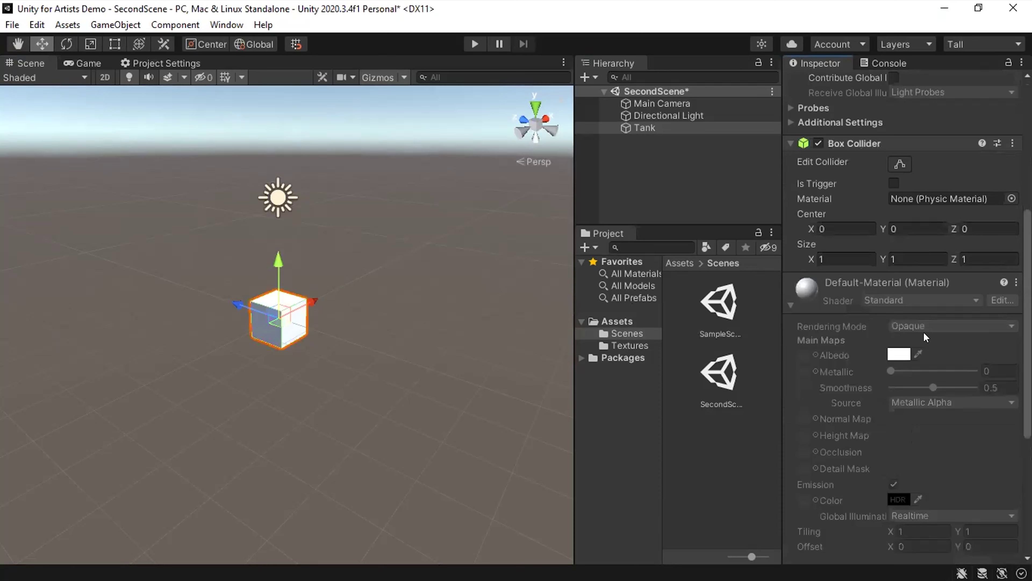
scroll(923, 332, "down", 3)
scroll(922, 332, "up", 6)
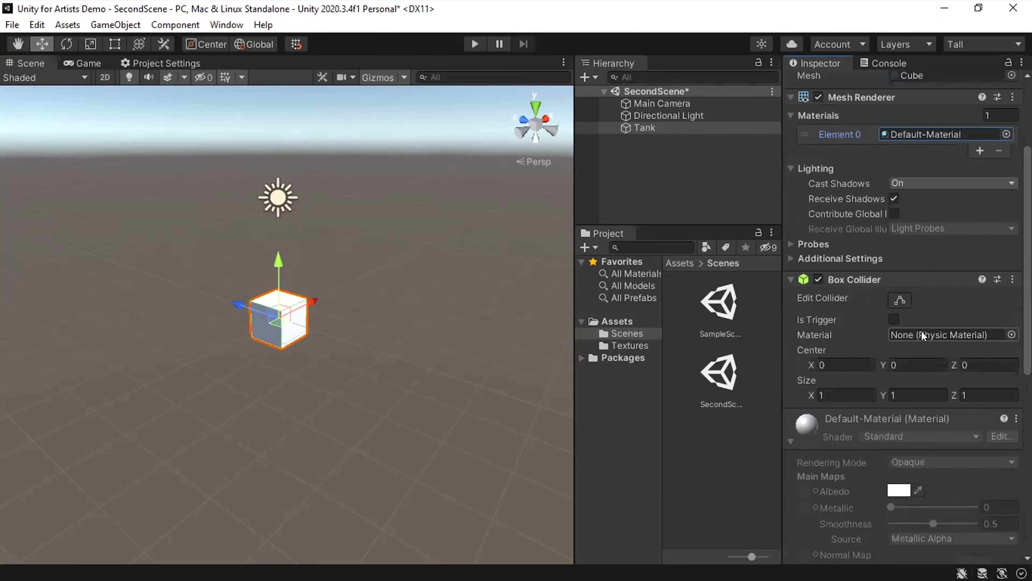
Create a new folder named Materials inside the Assets folder.
left_click(621, 320)
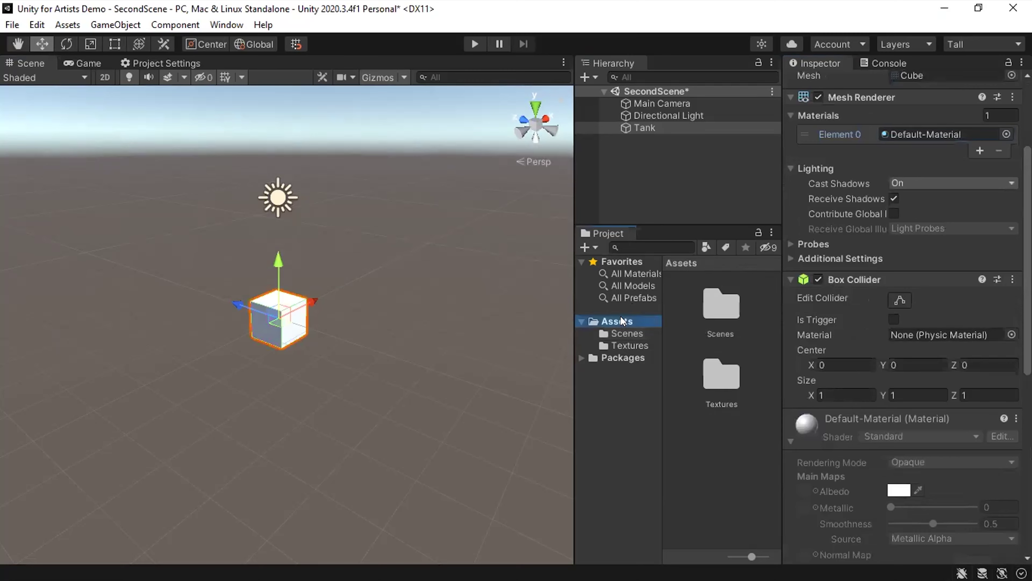
right_click(715, 444)
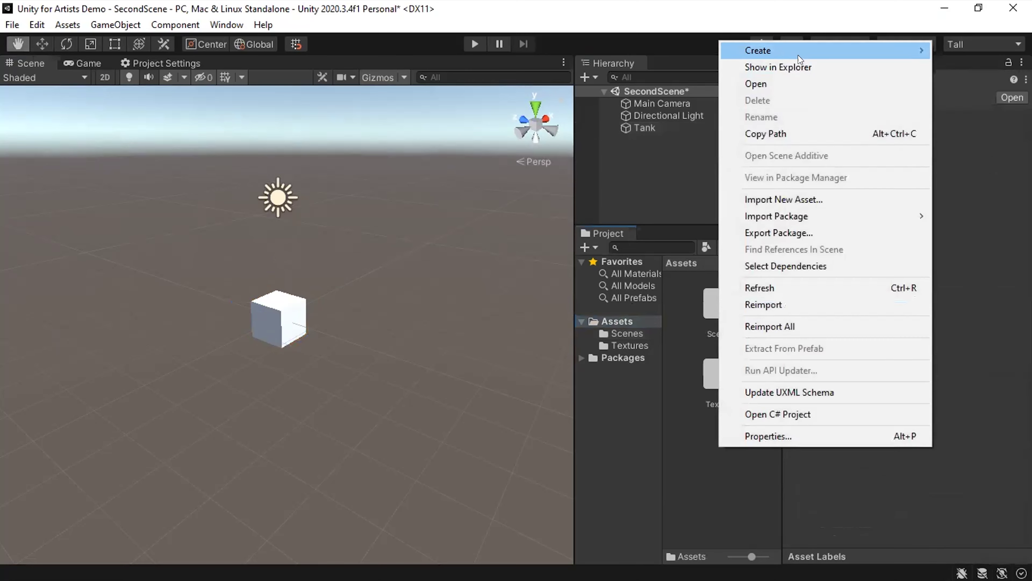
mouse_move(799, 55)
left_click(641, 27)
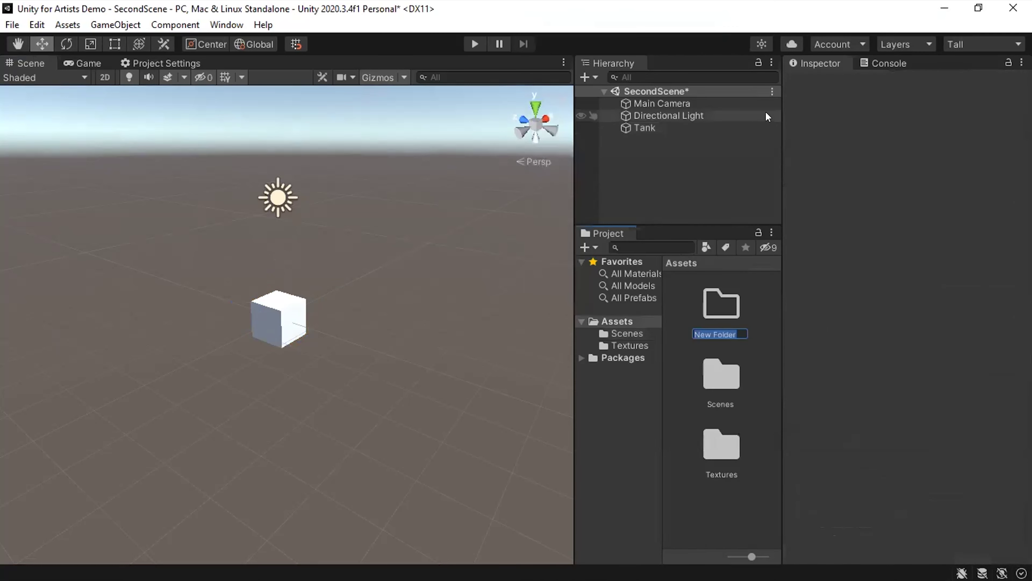
type("Materials")
key("Return")
key("Return")
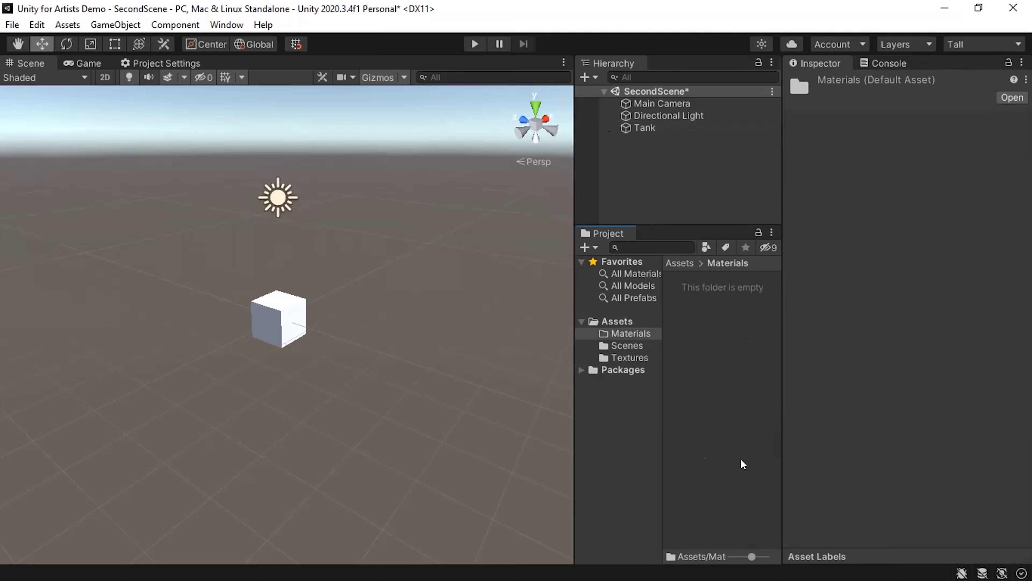
Create a new material named TankMaterial in the Materials folder.
right_click(705, 307)
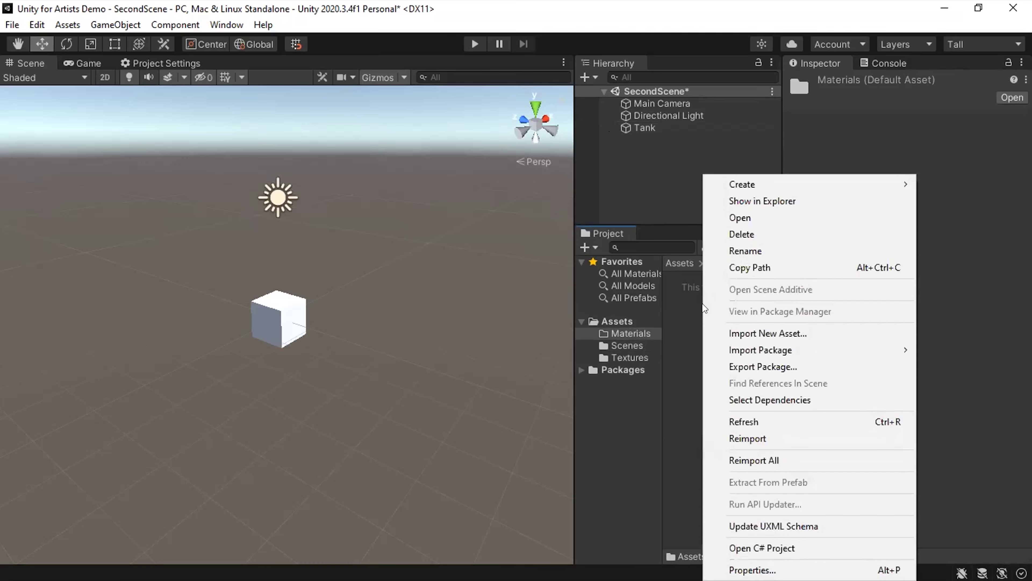
mouse_move(769, 182)
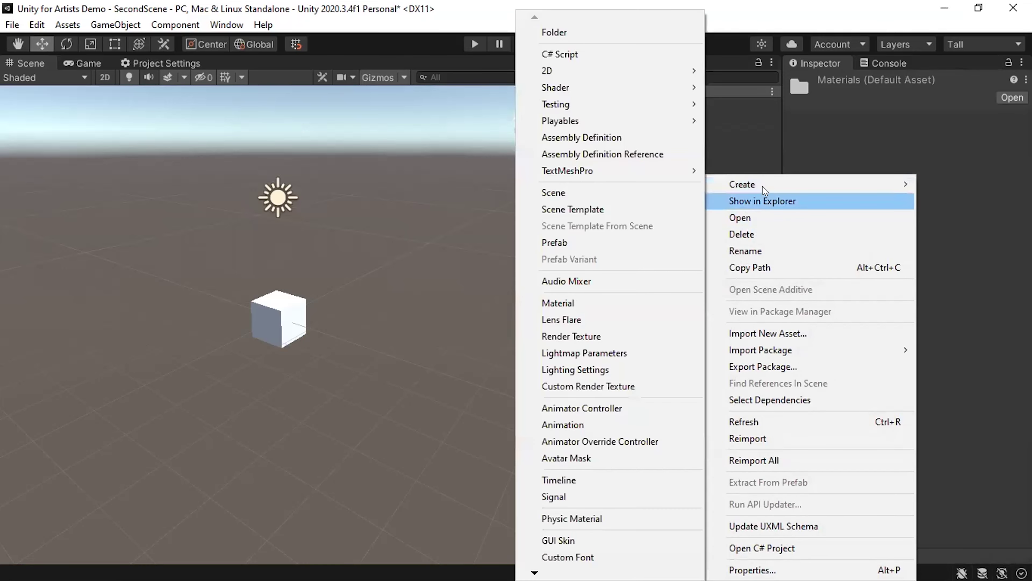
left_click(598, 308)
type("Ta")
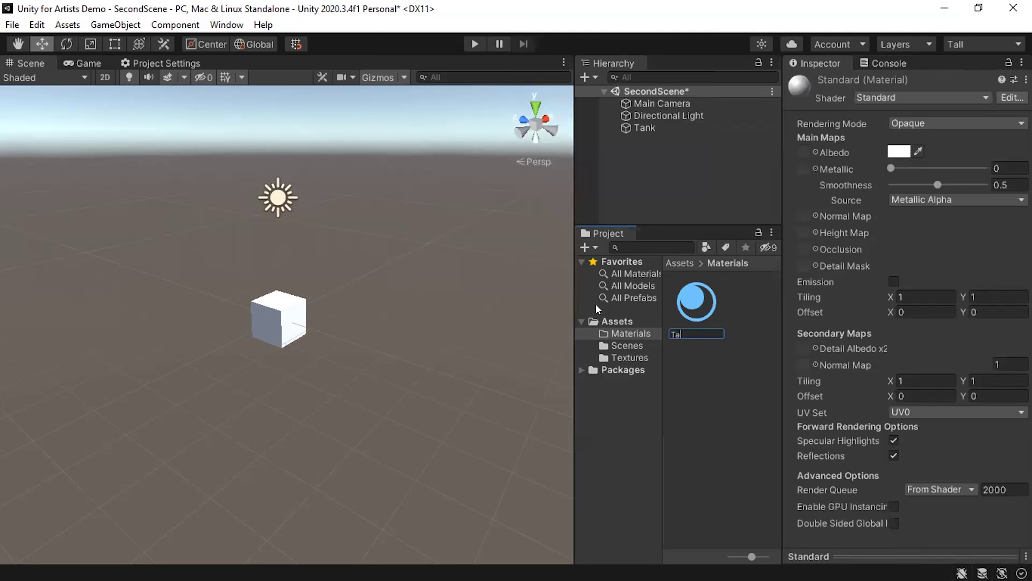
type("nkMaterial")
key("Return")
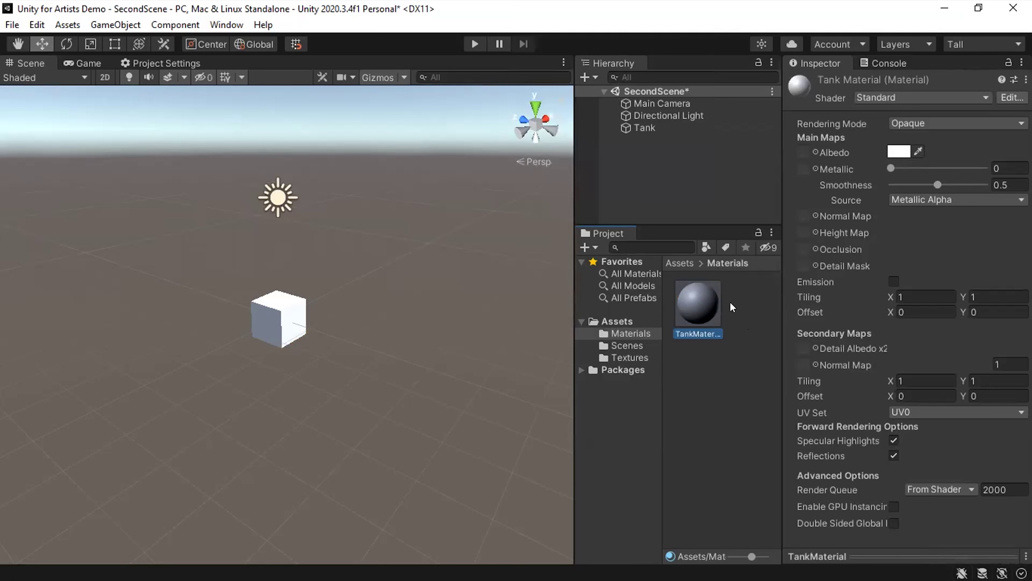
Apply TankMaterial to the Tank cube, replacing Default-Material as its Mesh Renderer Element 0.
left_click_drag(701, 296, 644, 108)
left_click_drag(644, 109, 648, 109)
left_click_drag(648, 108, 646, 127)
left_click(655, 127)
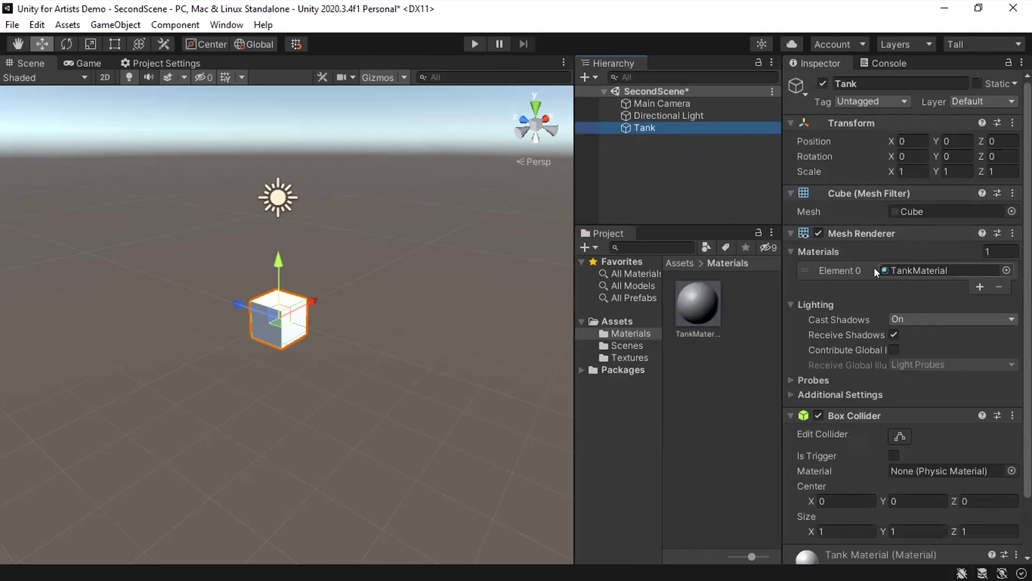
scroll(948, 270, "down", 3)
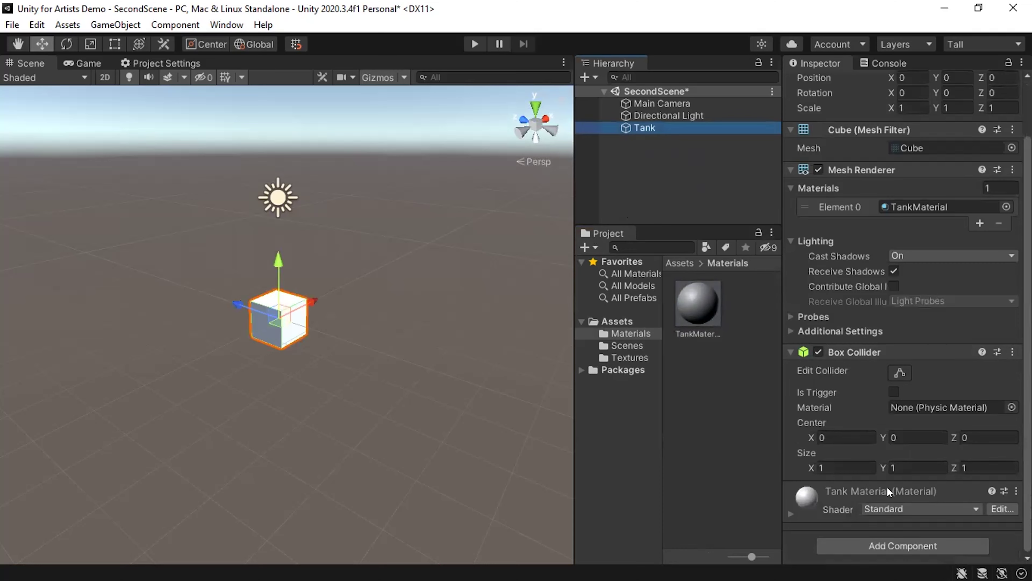
Set TankMaterial's Albedo colour to saturated blue 0008FF.
left_click(691, 297)
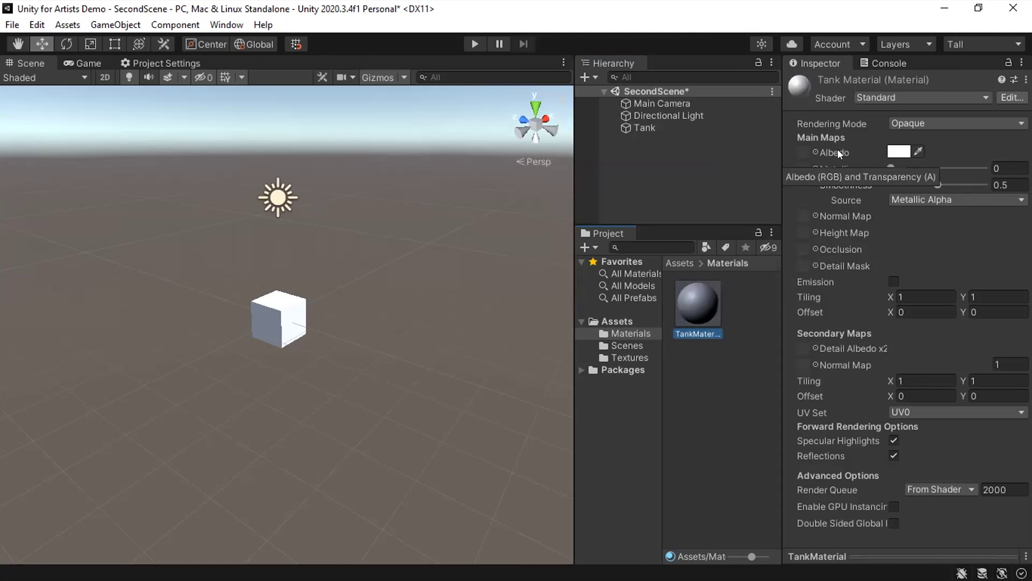
left_click(897, 153)
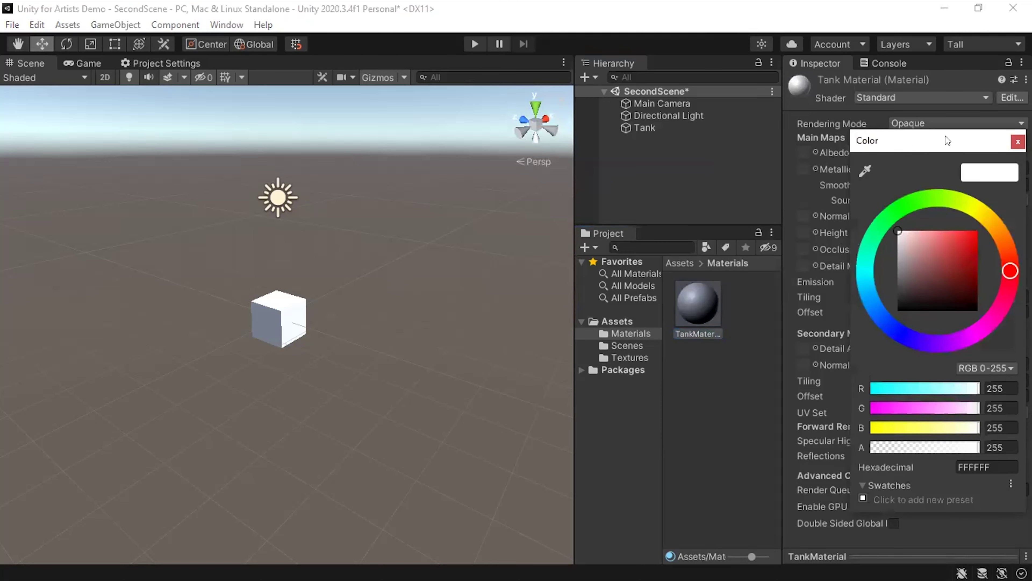
left_click_drag(936, 141, 886, 128)
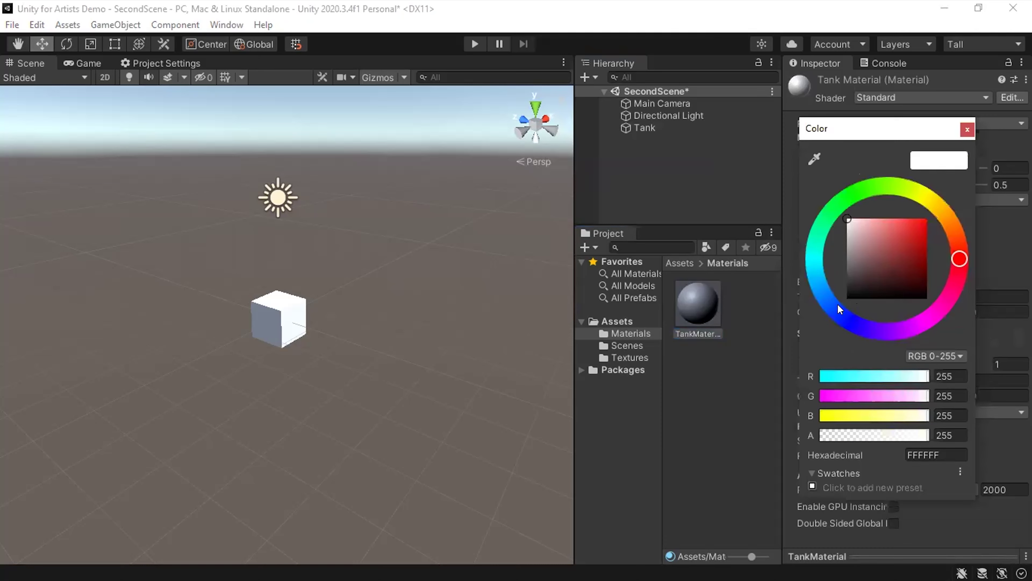
left_click(849, 320)
left_click_drag(911, 234, 946, 193)
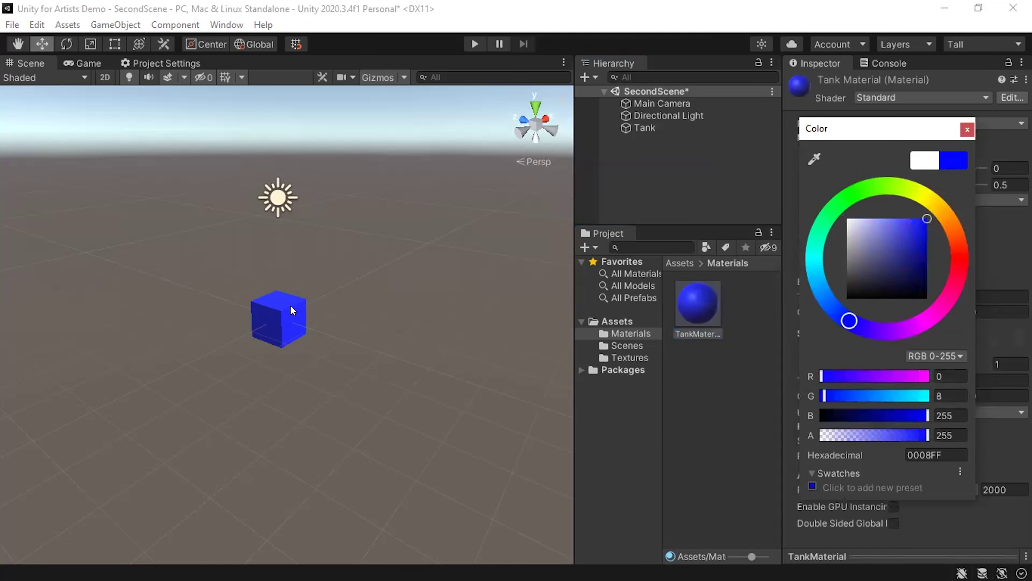
left_click(967, 130)
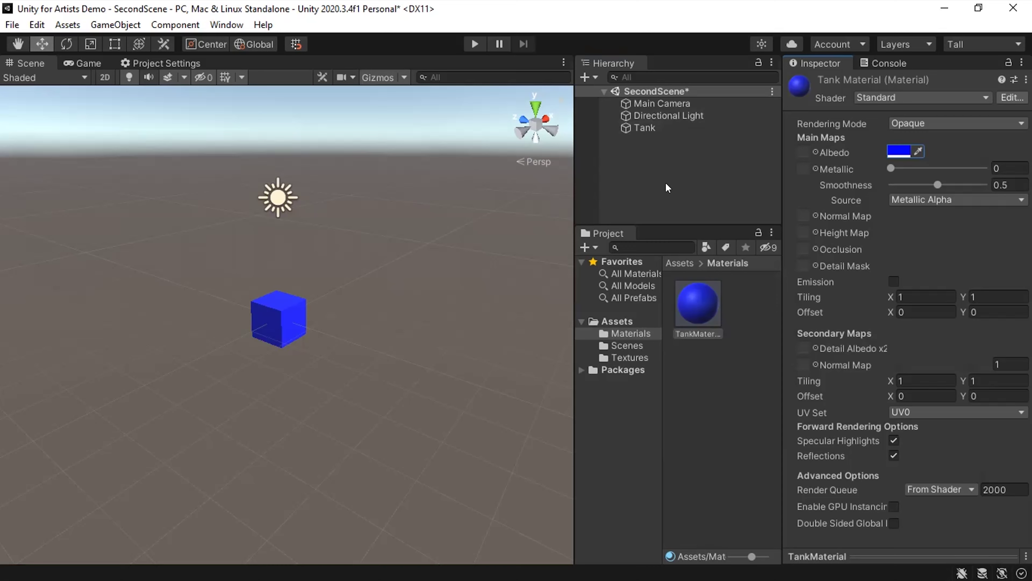
Drop the pingvin texture onto the Tank cube, creating a pingvin material in Materials.
left_click(628, 357)
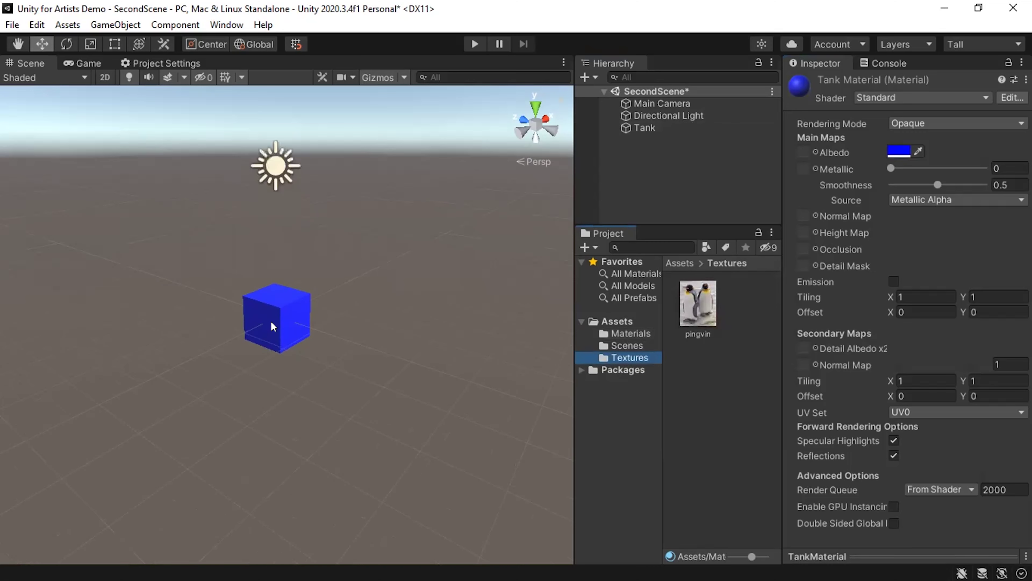
scroll(281, 305, "up", 5)
middle_click_drag(247, 341, 302, 345)
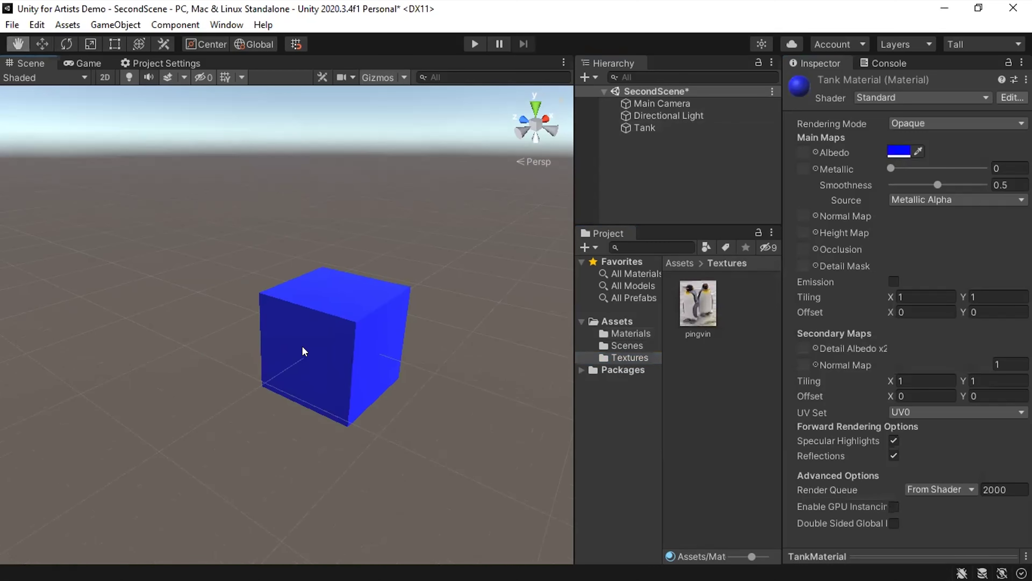
left_click(695, 296)
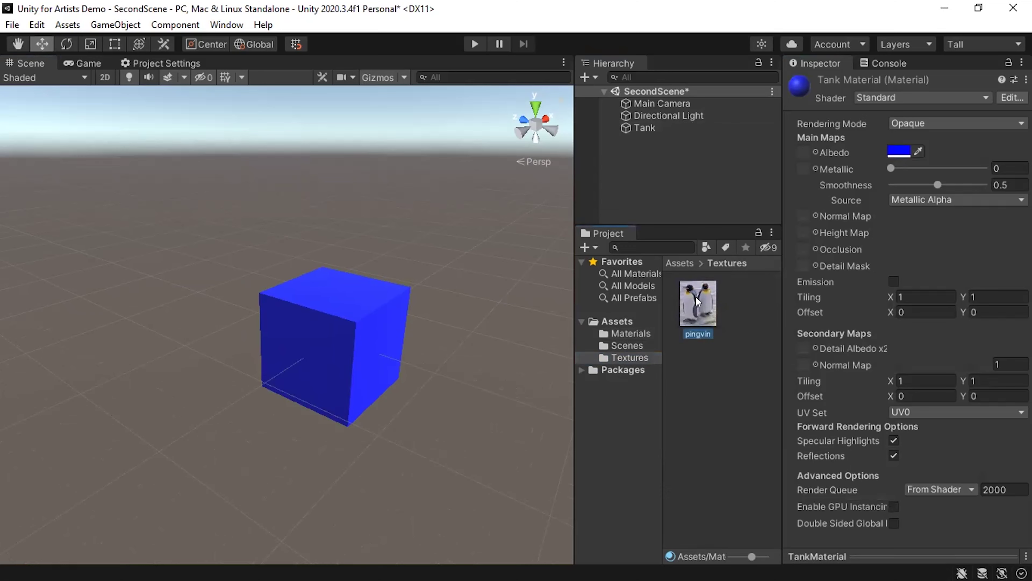
left_click_drag(696, 296, 645, 125)
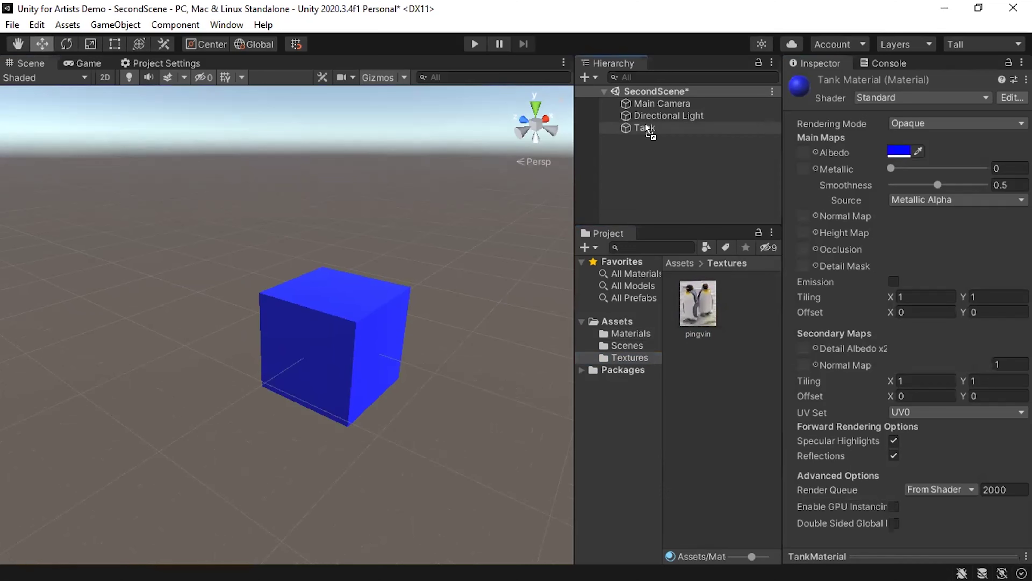
left_click_drag(645, 125, 646, 124)
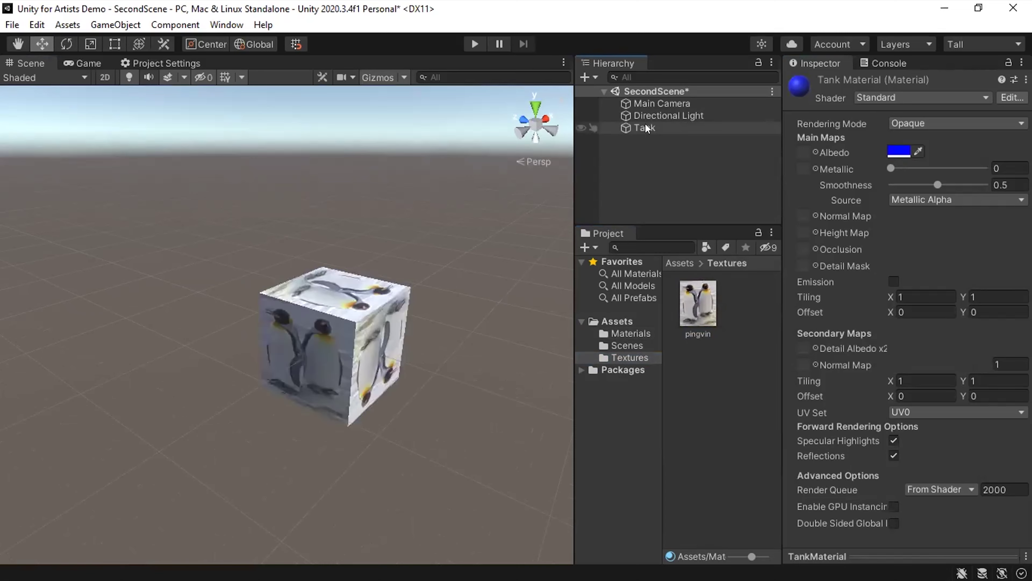
left_click(636, 331)
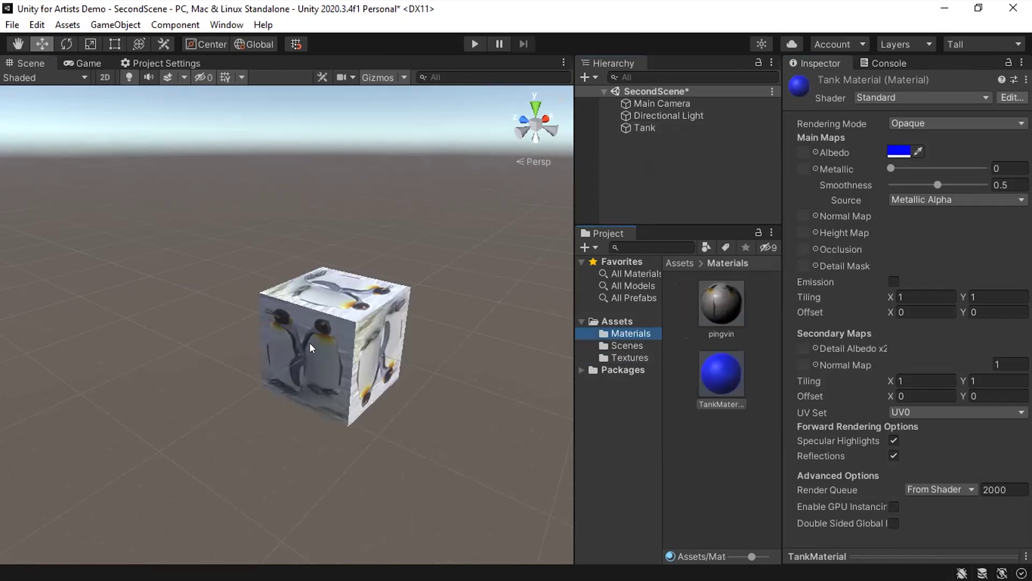
Inspect the pingvin material, then reapply TankMaterial to the Tank cube.
left_click(727, 305)
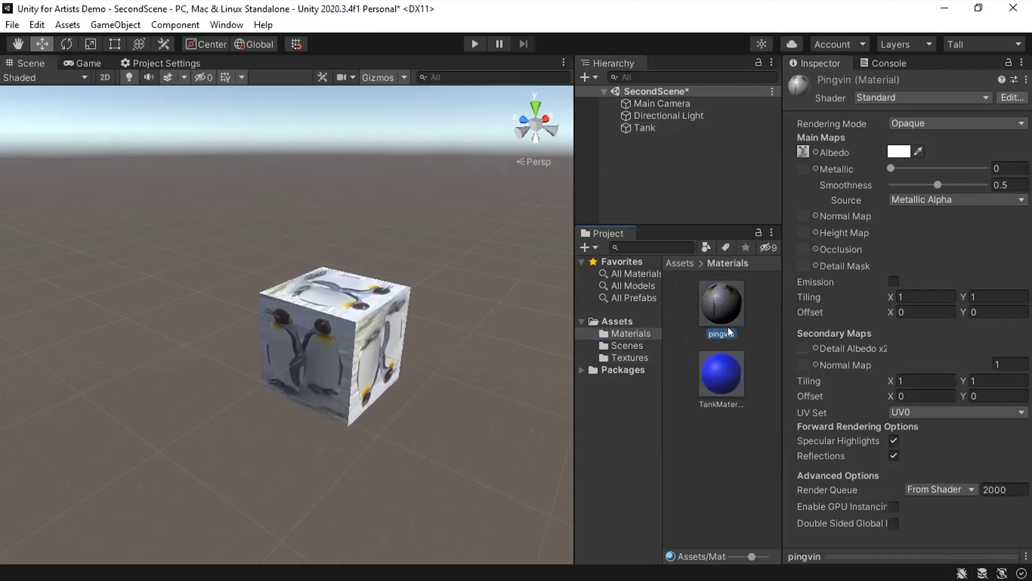
left_click_drag(718, 367, 645, 126)
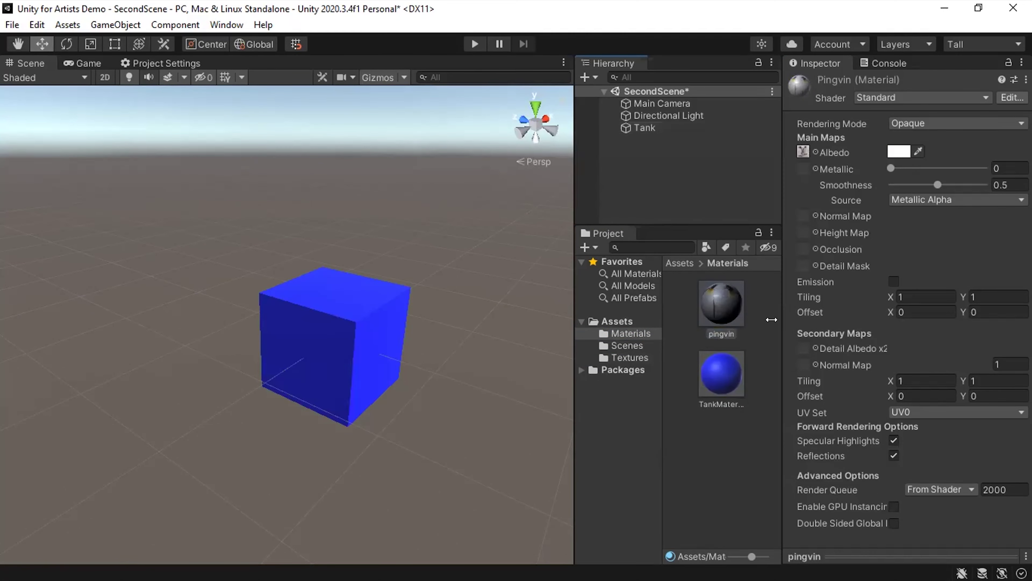
left_click(721, 373)
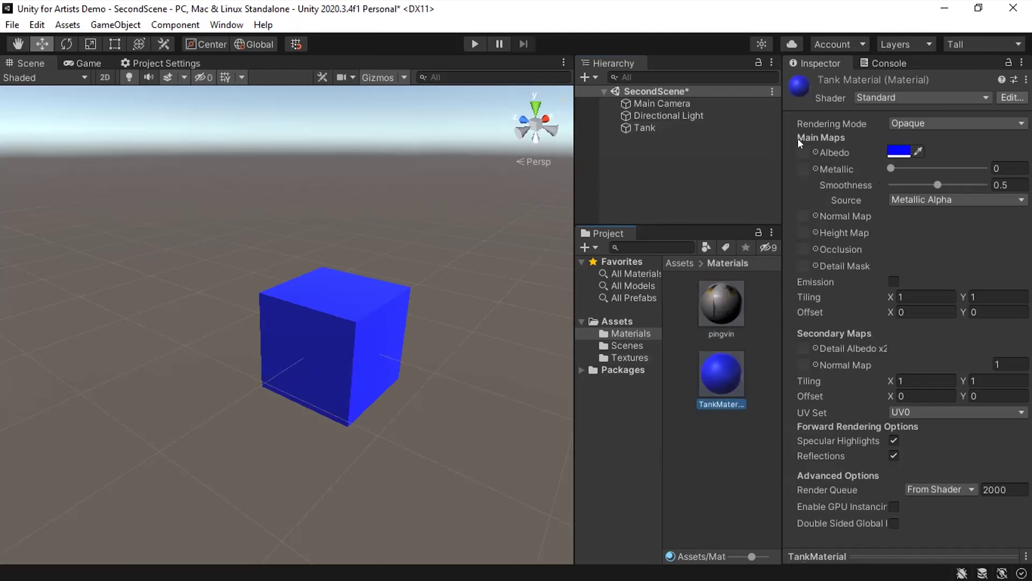
left_click(815, 151)
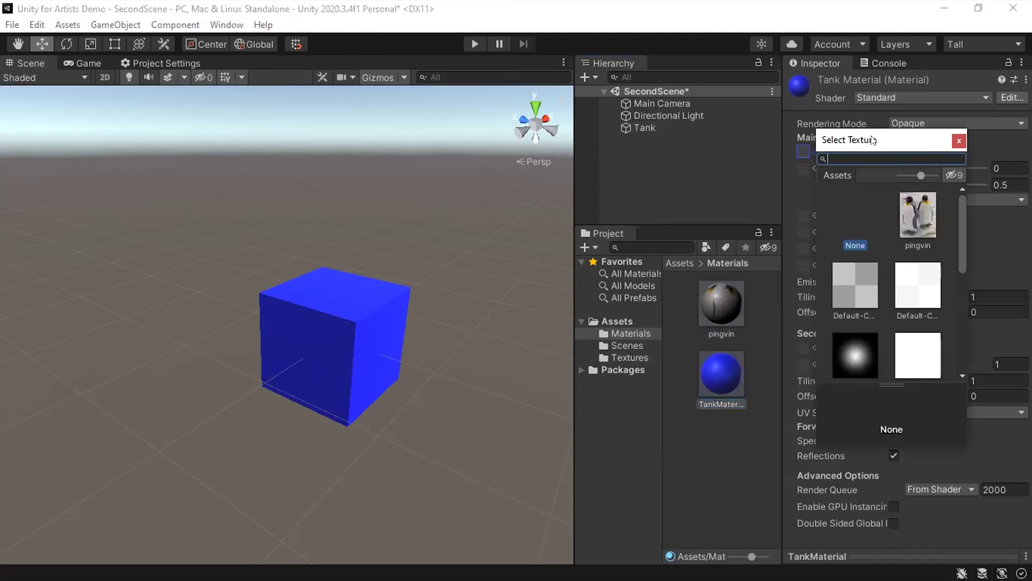
left_click_drag(872, 140, 928, 102)
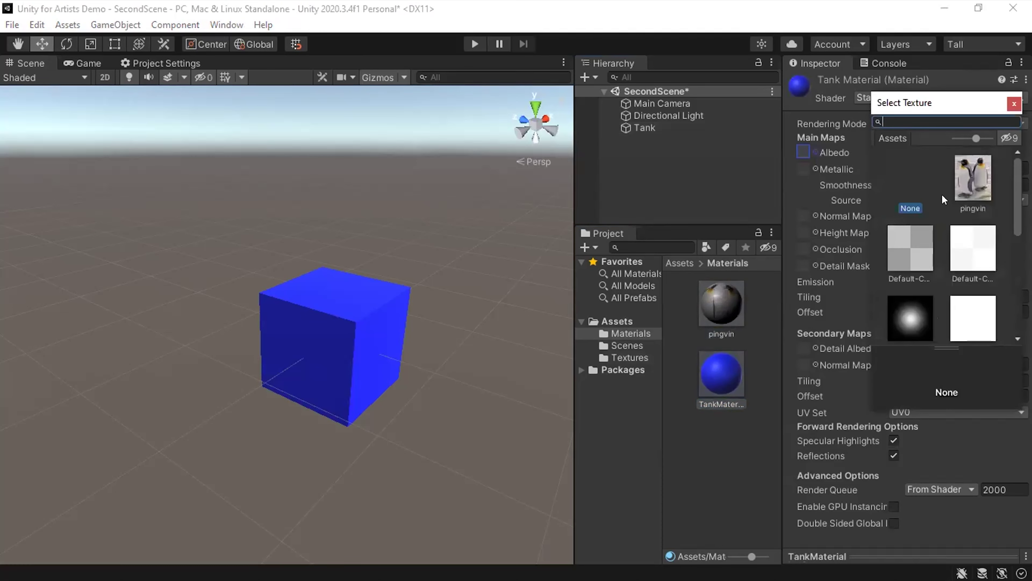
scroll(943, 203, "down", 5)
scroll(931, 228, "up", 3)
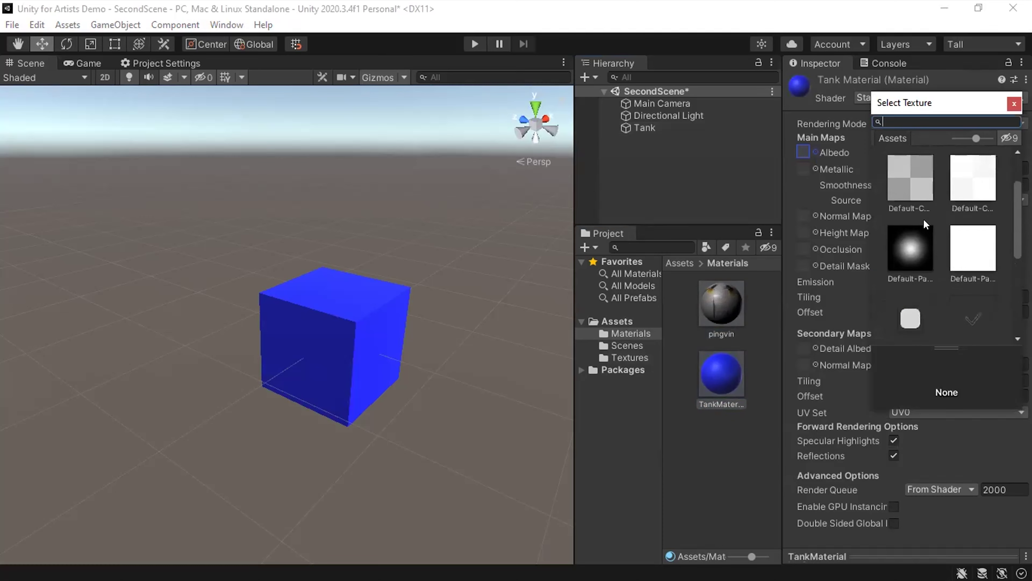
scroll(934, 230, "up", 2)
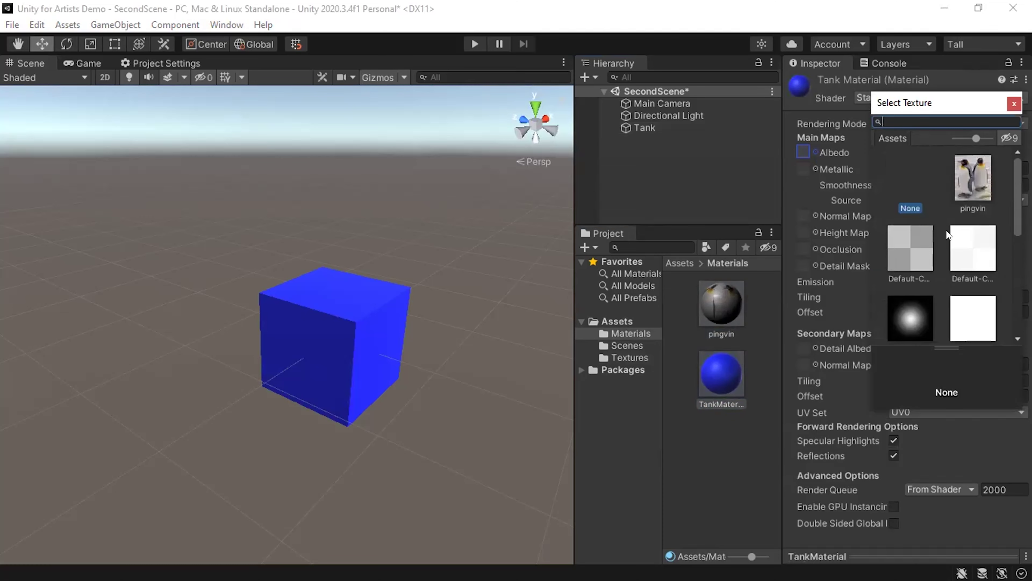
left_click(969, 170)
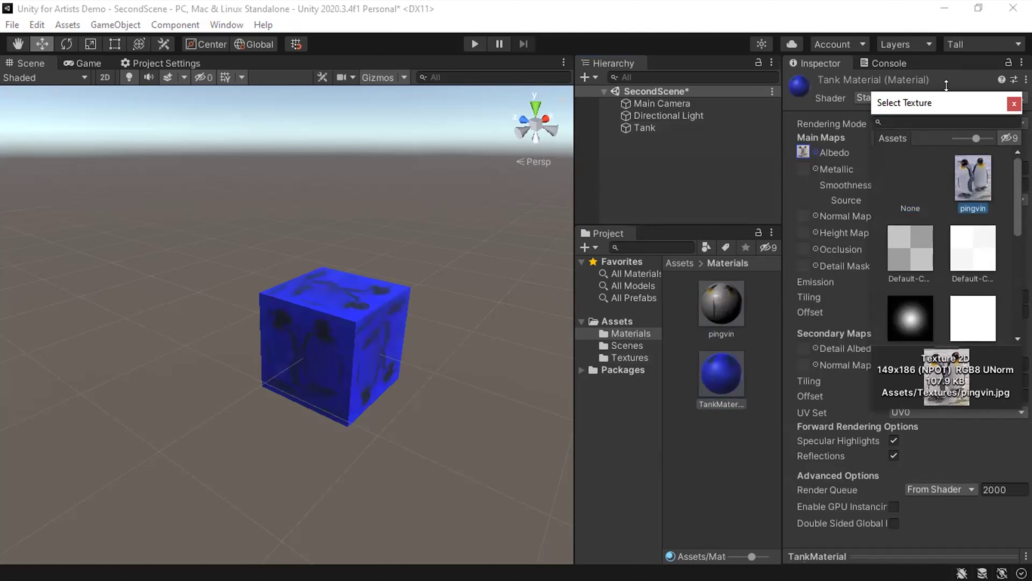
left_click_drag(946, 85, 933, 210)
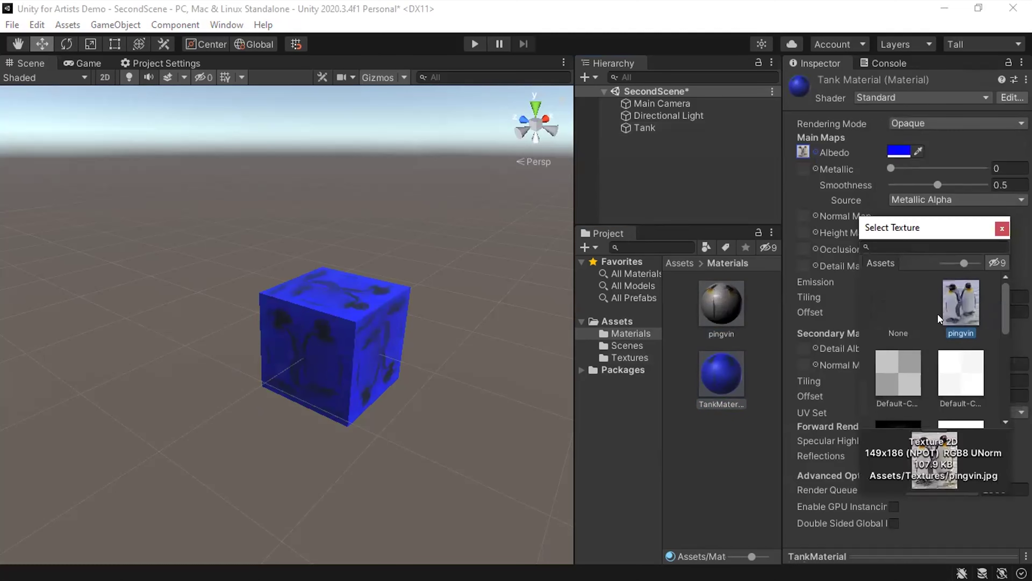
Remove the texture from TankMaterial's Albedo so the cube renders plain blue.
left_click(923, 313)
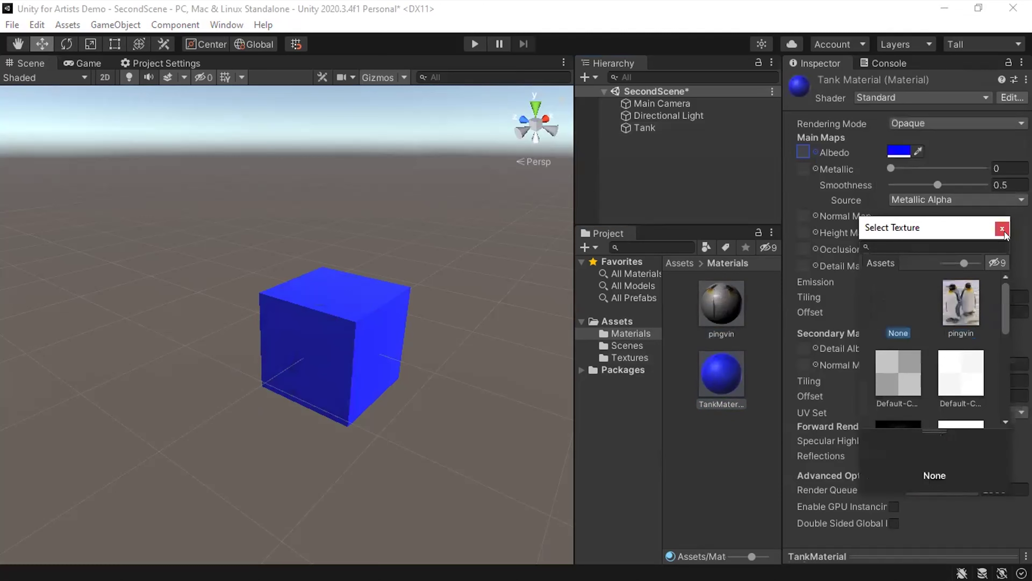
left_click(1002, 229)
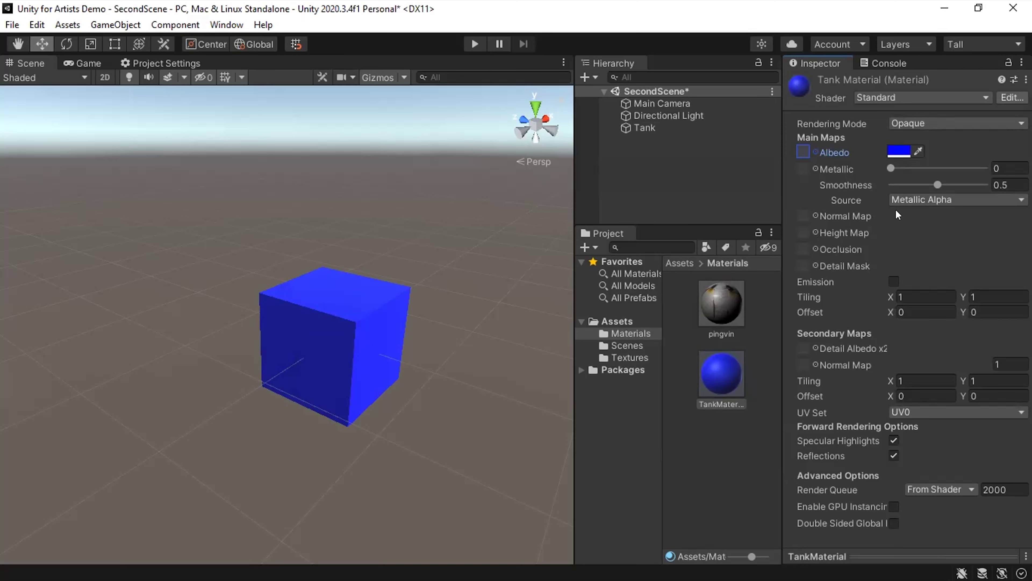
Use pingvin as TankMaterial's Albedo texture and change the tint from blue to white FFFFFF.
left_click(918, 215)
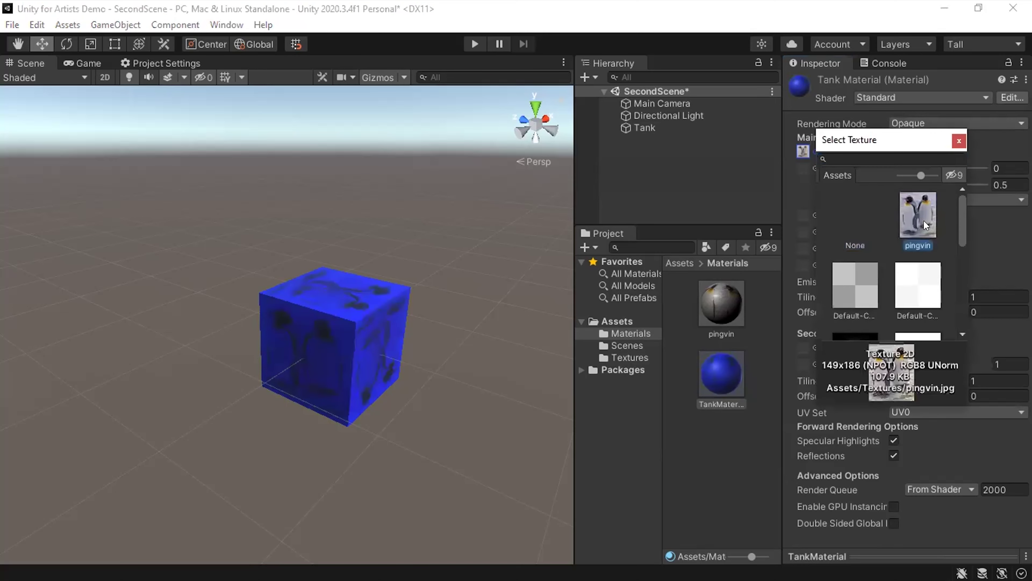
left_click(958, 141)
left_click(896, 152)
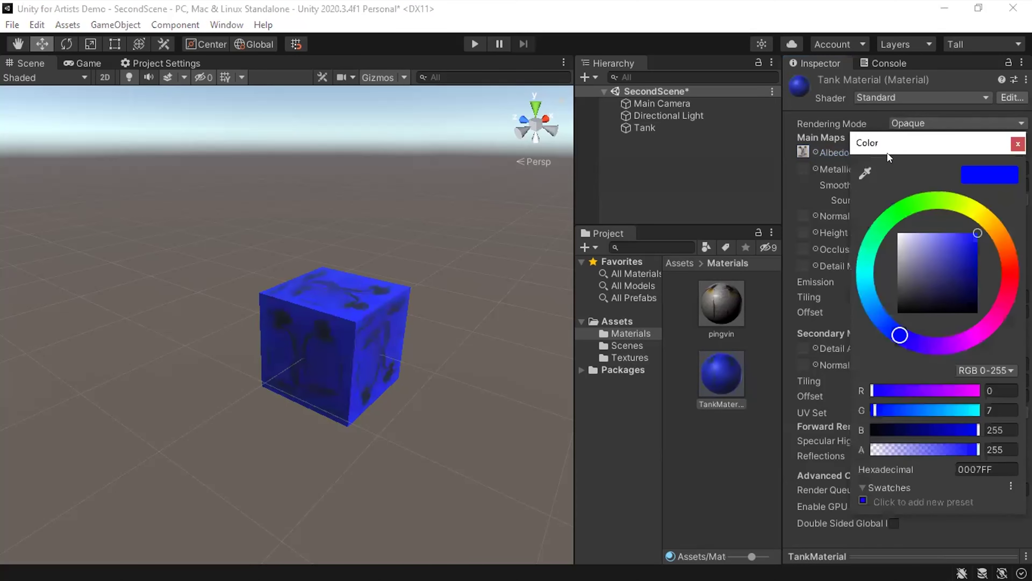
left_click_drag(908, 263, 826, 187)
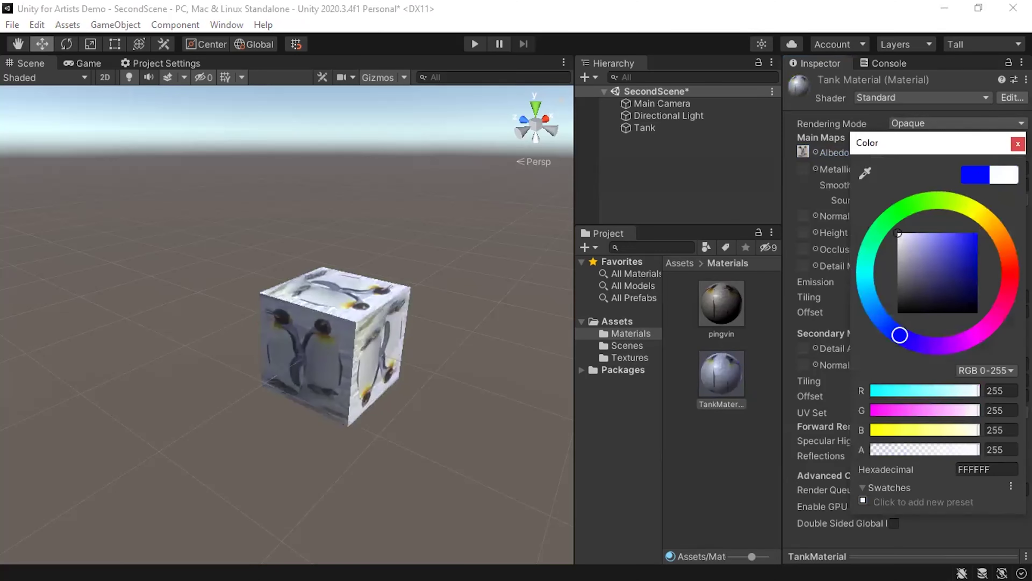
left_click(1018, 143)
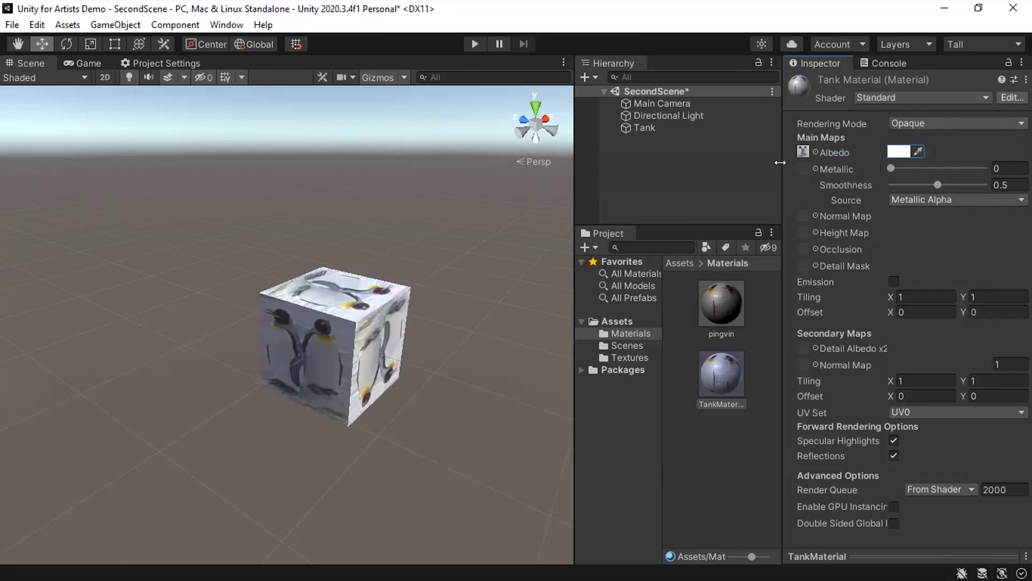
left_click(915, 298)
type("2")
key("Tab")
type("2")
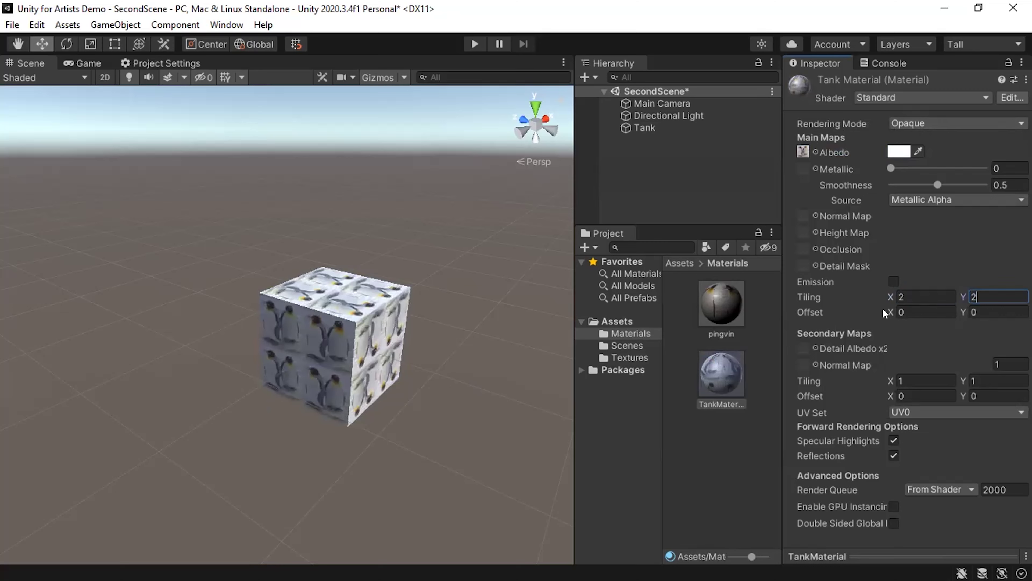
left_click_drag(887, 307, 909, 310)
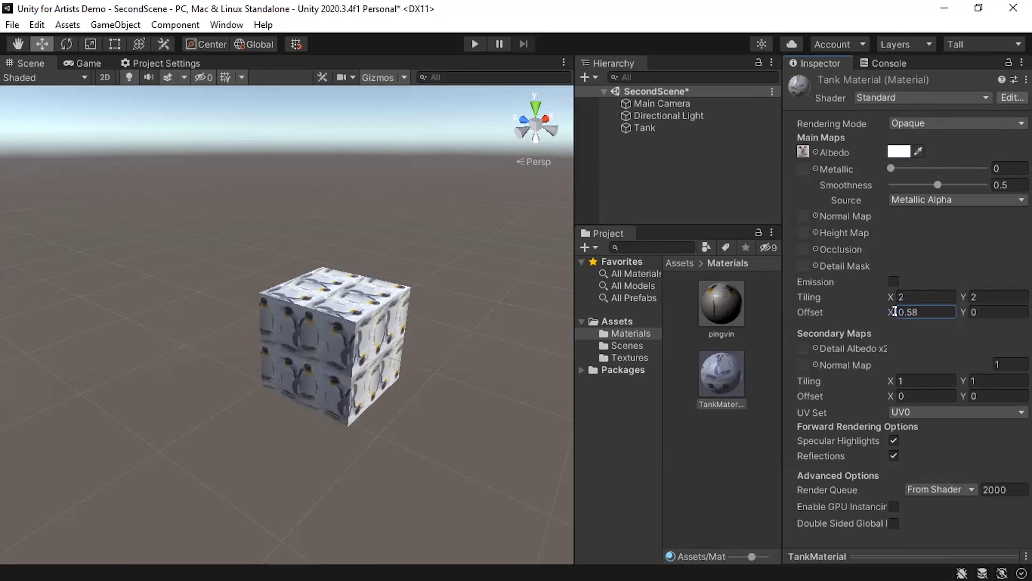
left_click(926, 311)
type("0")
left_click(920, 292)
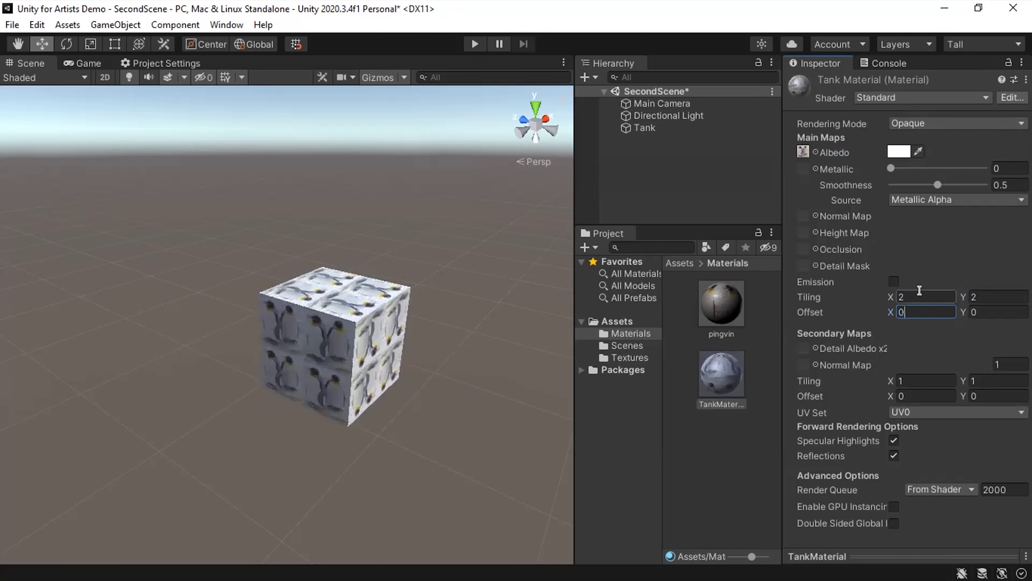
type("1")
key("Tab")
type("1")
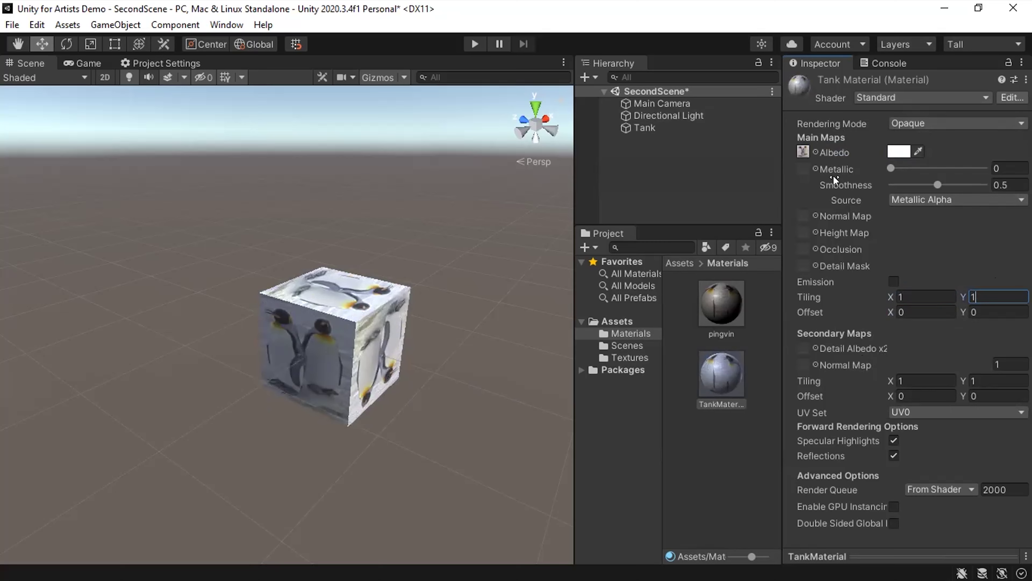
left_click(802, 151)
left_click(811, 147)
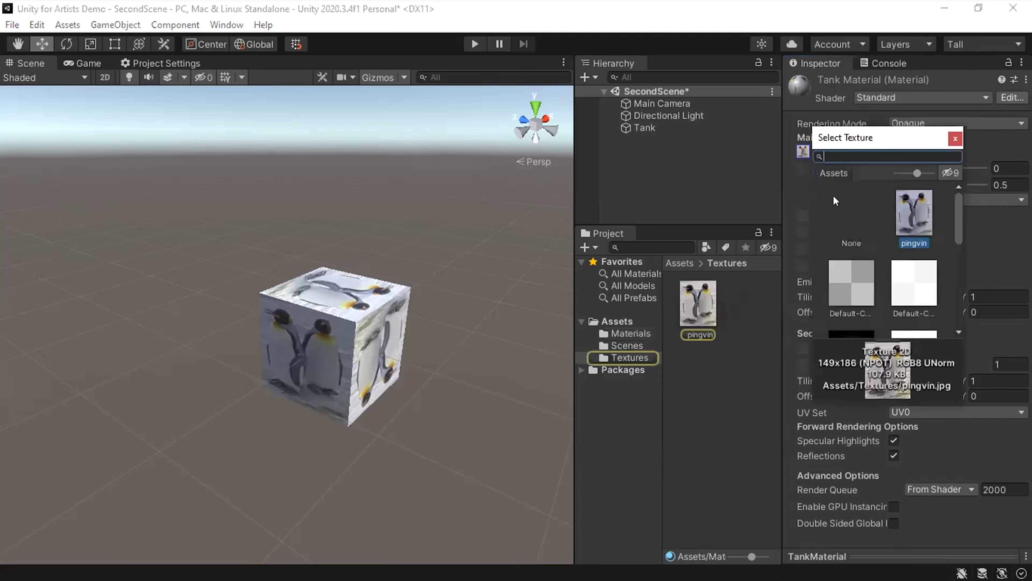
left_click(833, 195)
left_click(955, 140)
left_click(906, 151)
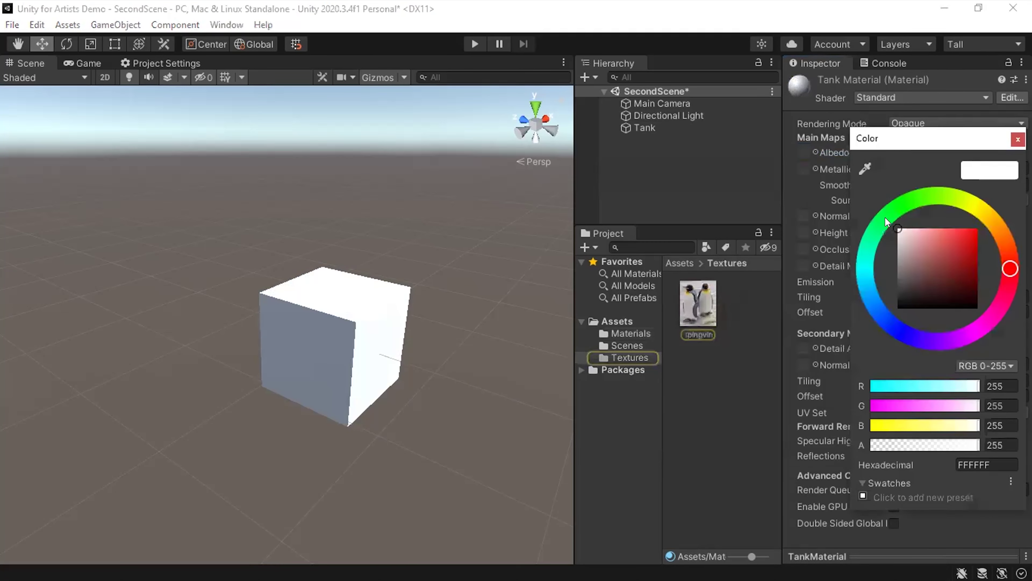
left_click(900, 331)
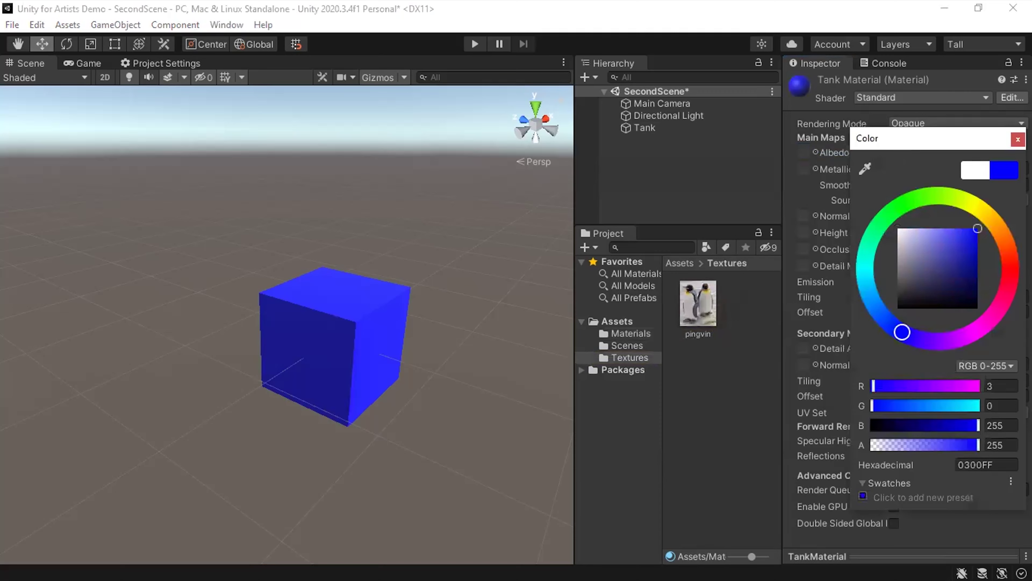
left_click(1018, 140)
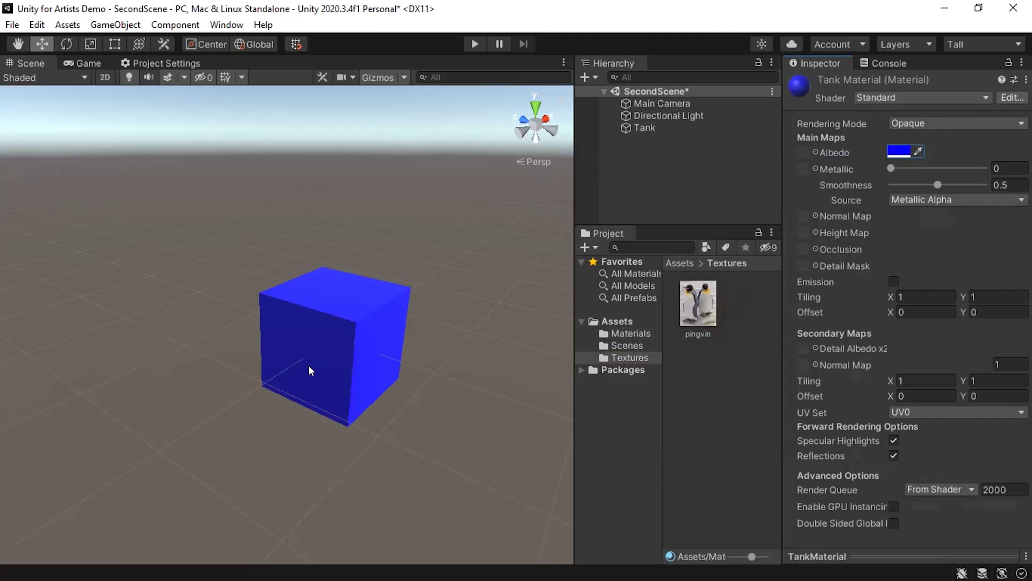
Lower TankMaterial's Albedo alpha to 98 while the cube stays solid under Opaque mode.
left_click(896, 152)
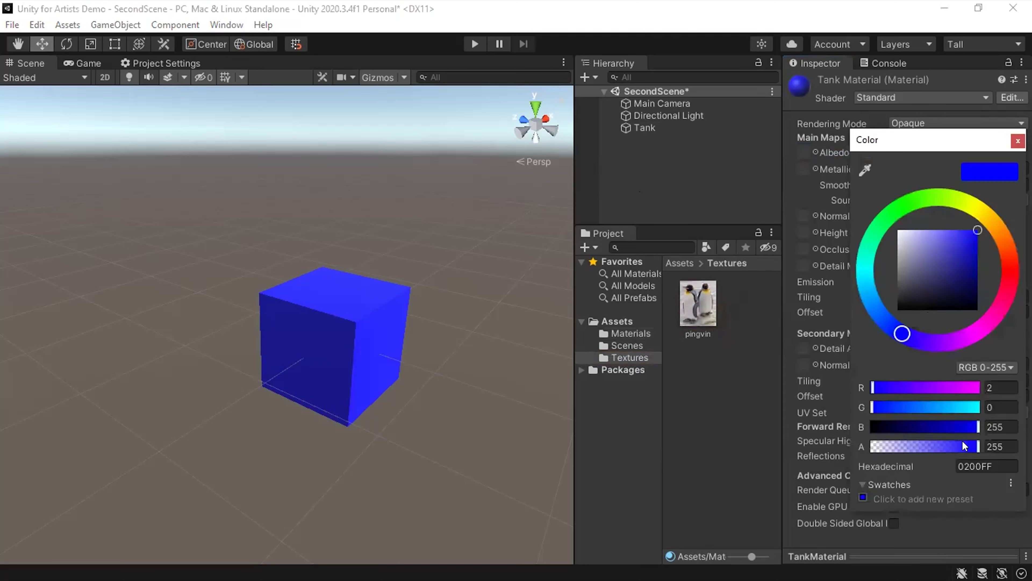
left_click_drag(963, 441, 909, 448)
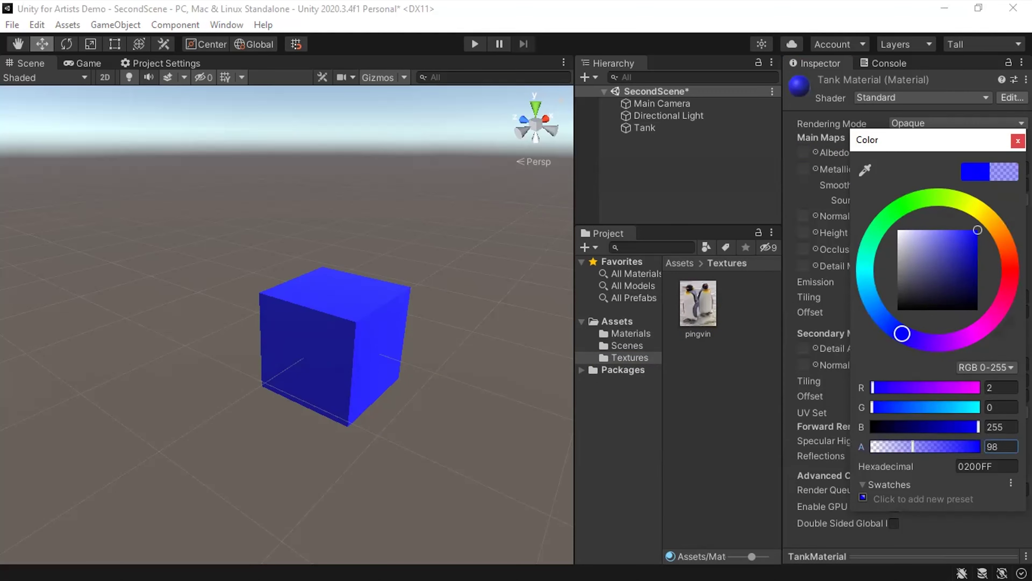
key("Escape")
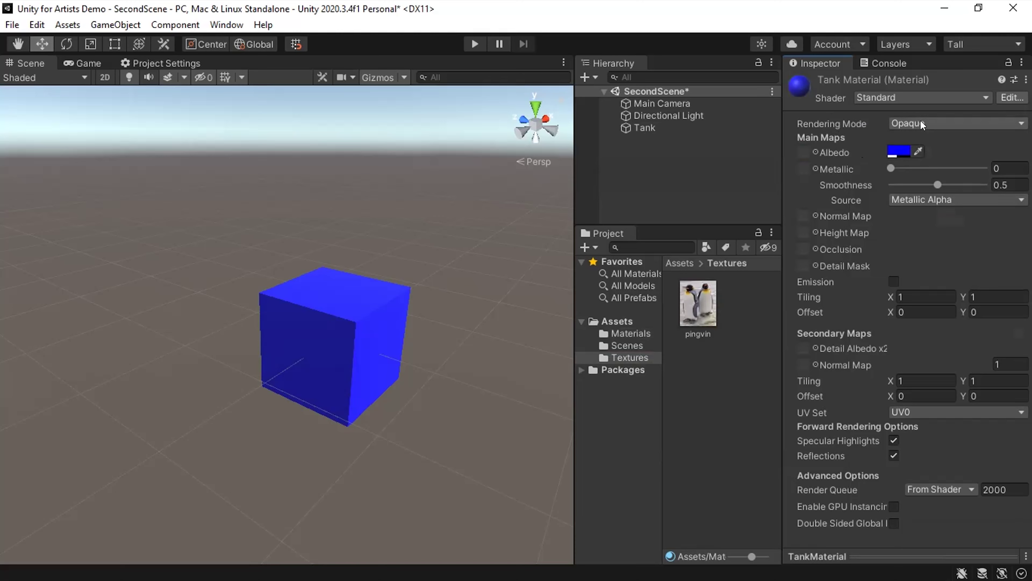
Switch TankMaterial's Rendering Mode to Cutout, which hides the low-alpha cube.
left_click(936, 120)
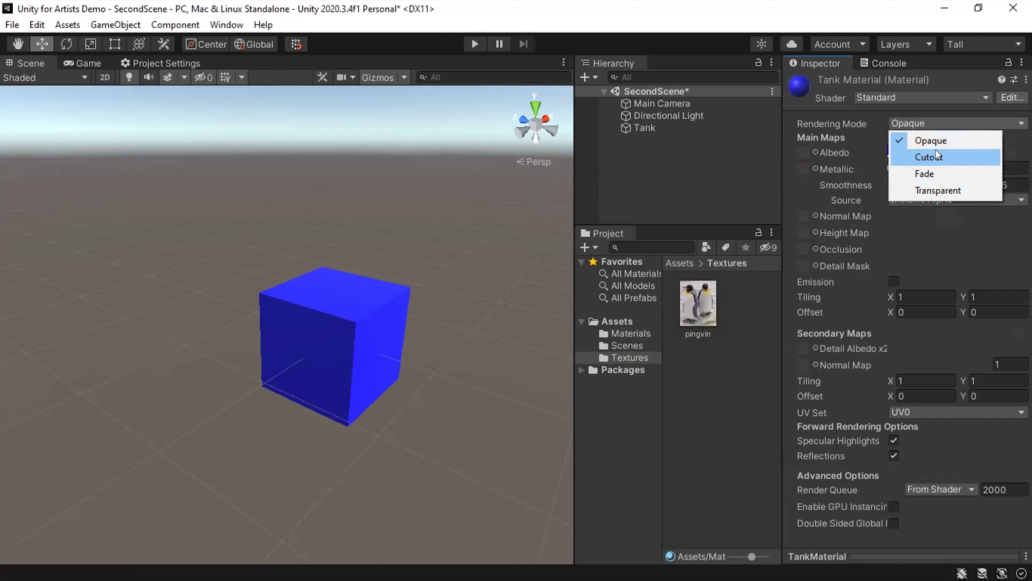
key("Escape")
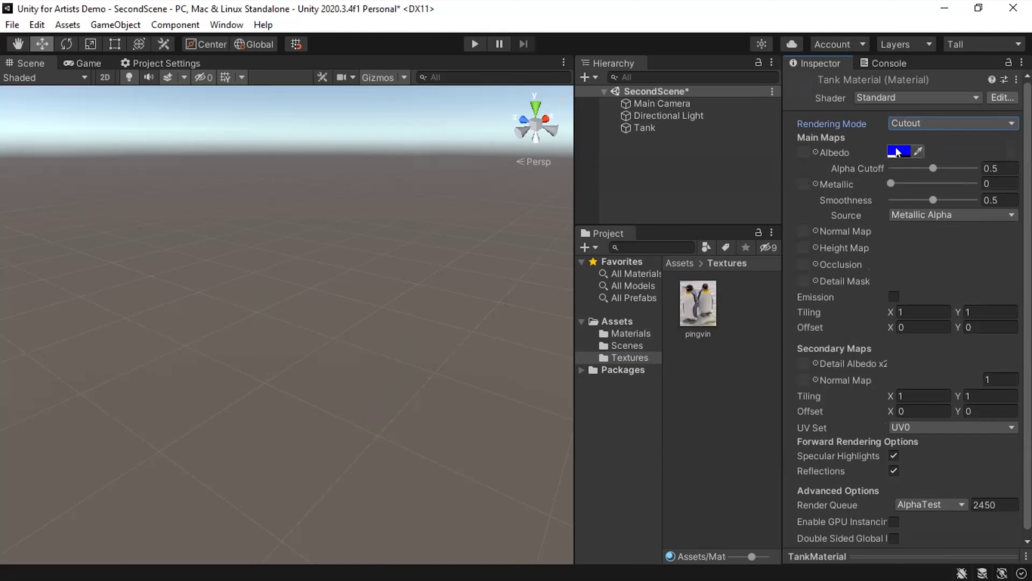
Raise the Albedo alpha to 137, above the cutoff, so the blue cube reappears.
left_click(897, 152)
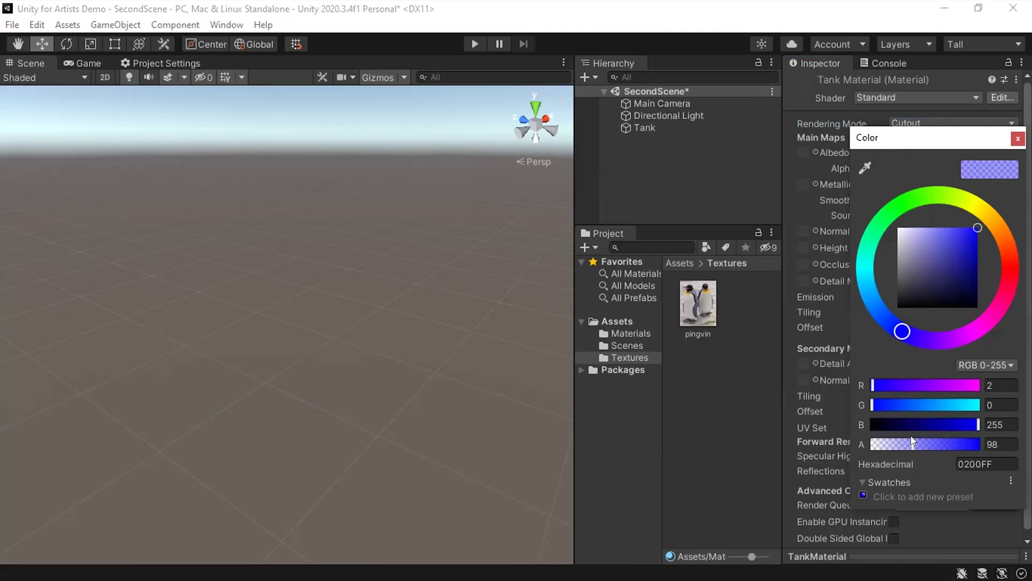
left_click_drag(911, 440, 927, 441)
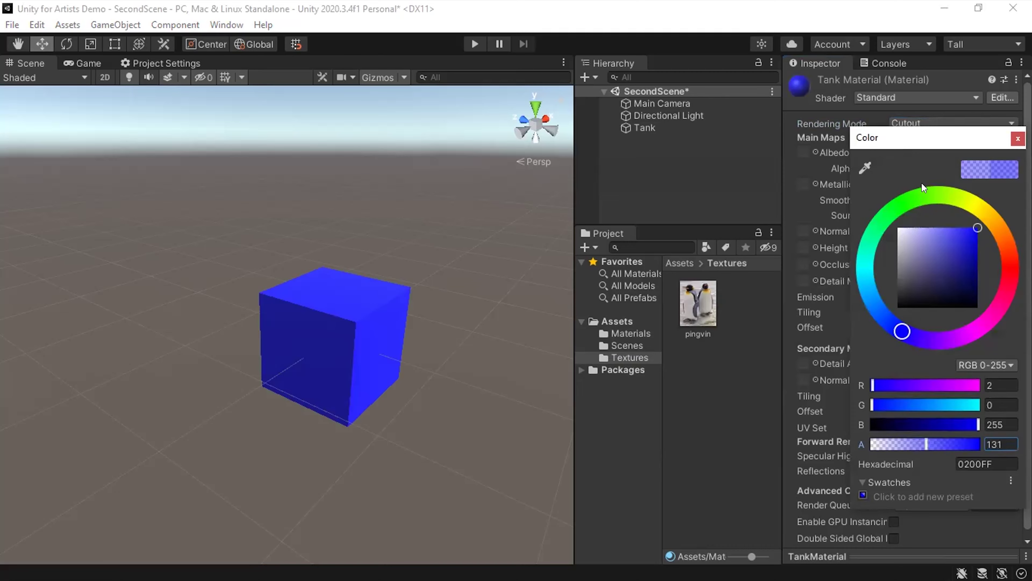
left_click_drag(926, 142, 899, 95)
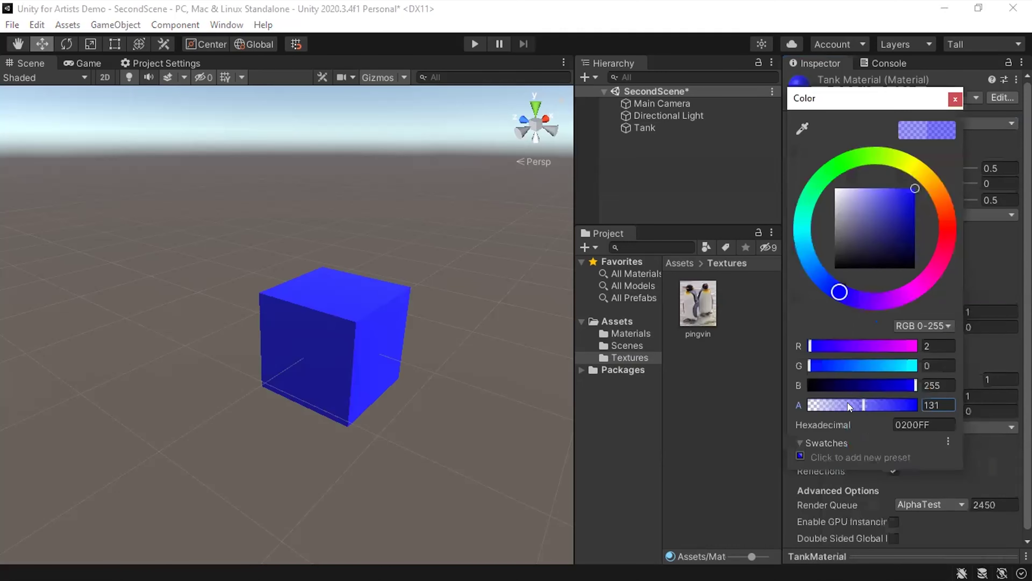
mouse_move(858, 404)
left_mouse_down()
mouse_move(848, 403)
mouse_move(872, 401)
mouse_move(841, 405)
mouse_move(865, 404)
left_mouse_up()
mouse_move(869, 401)
left_mouse_down()
mouse_move(850, 403)
mouse_move(865, 403)
left_mouse_up()
Switch TankMaterial to Fade rendering mode and adjust the Albedo alpha to fade the cube.
left_click(953, 102)
left_click(944, 123)
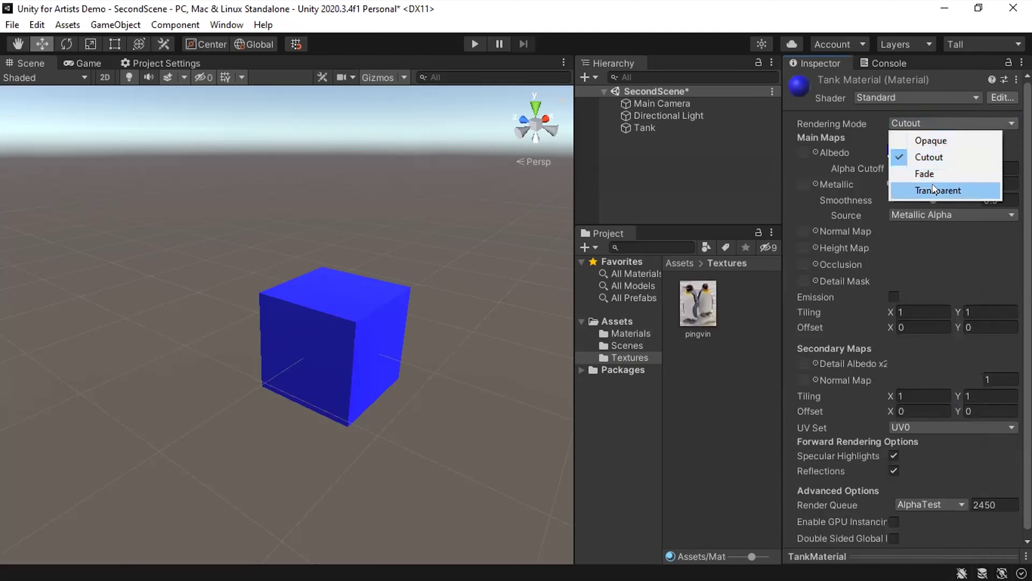
left_click(933, 172)
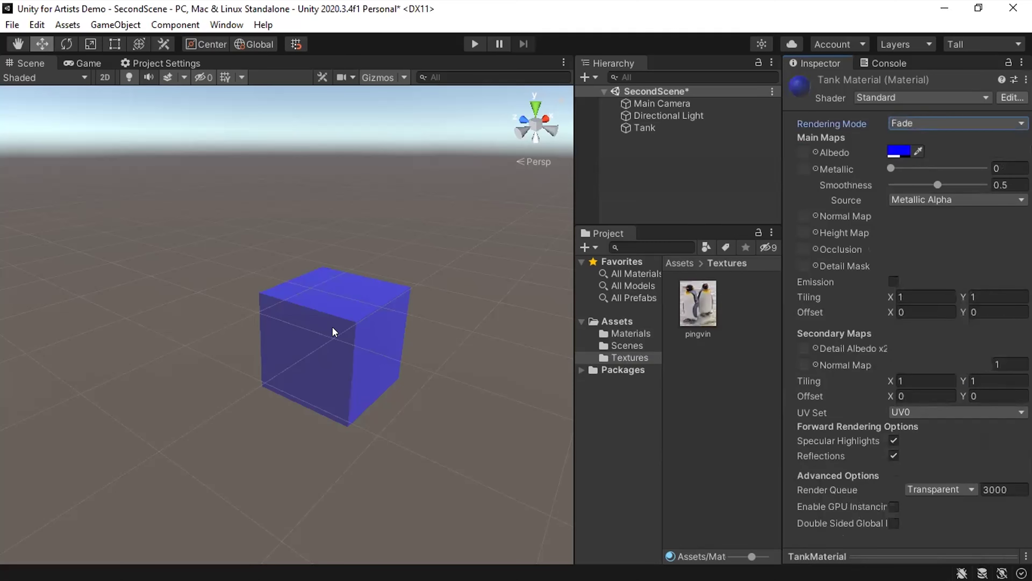
left_click(890, 157)
mouse_move(924, 444)
left_mouse_down()
mouse_move(873, 446)
mouse_move(986, 448)
mouse_move(888, 452)
mouse_move(942, 446)
left_mouse_up()
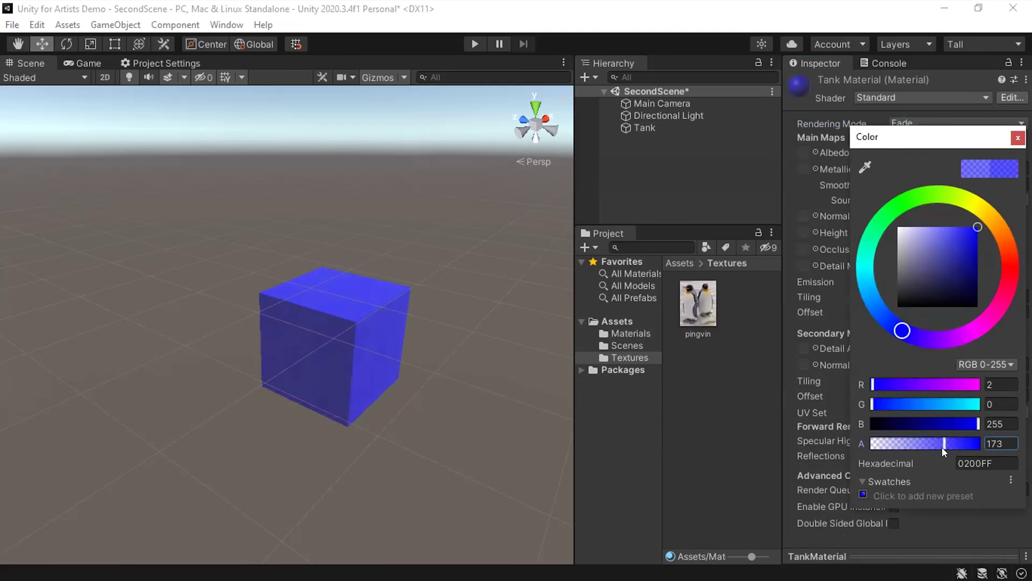
left_click(1017, 136)
Switch TankMaterial to Transparent rendering mode and raise the Albedo alpha to full 255.
left_click(992, 124)
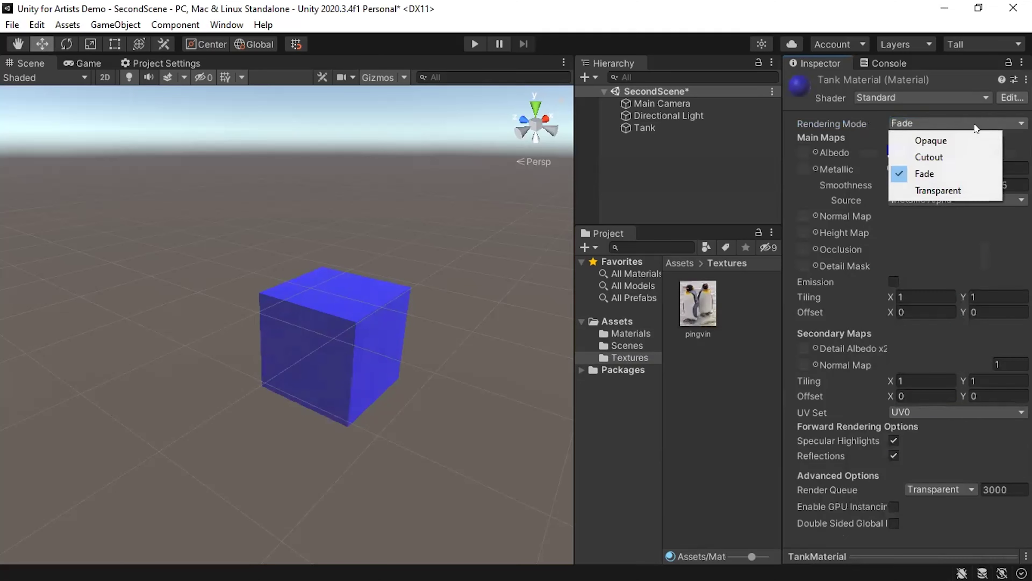
left_click(933, 190)
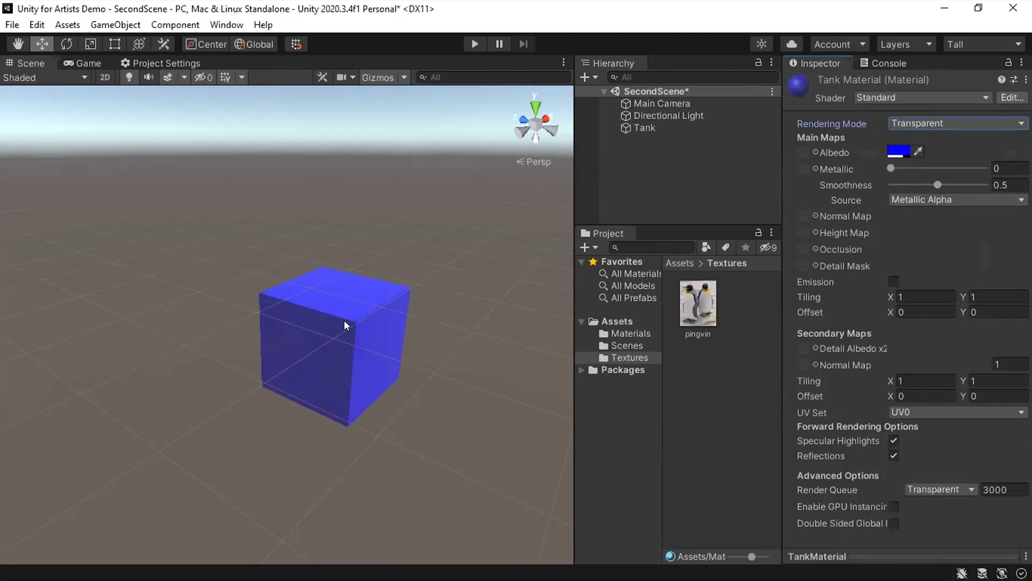
left_click(898, 152)
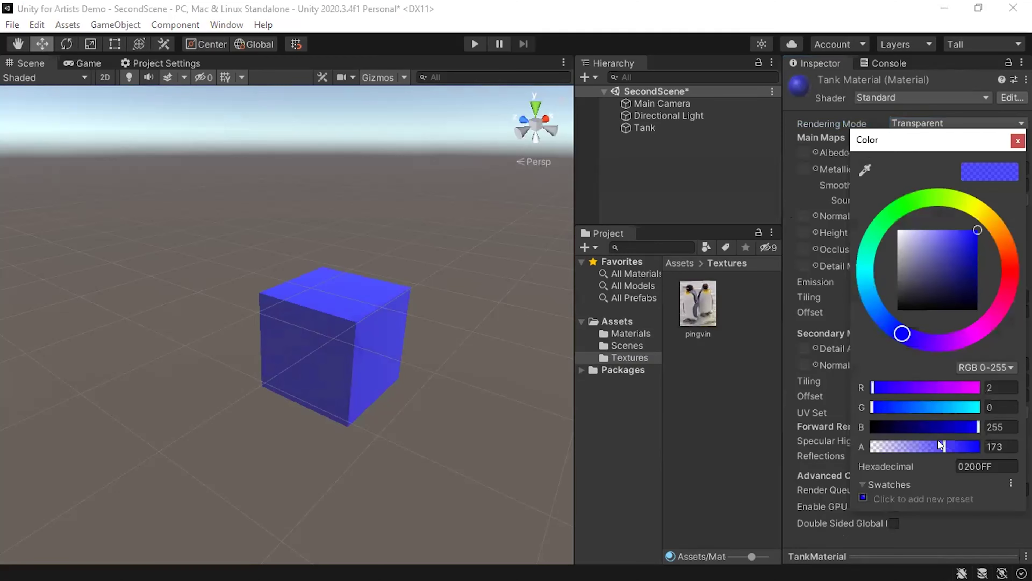
left_click_drag(937, 445, 978, 446)
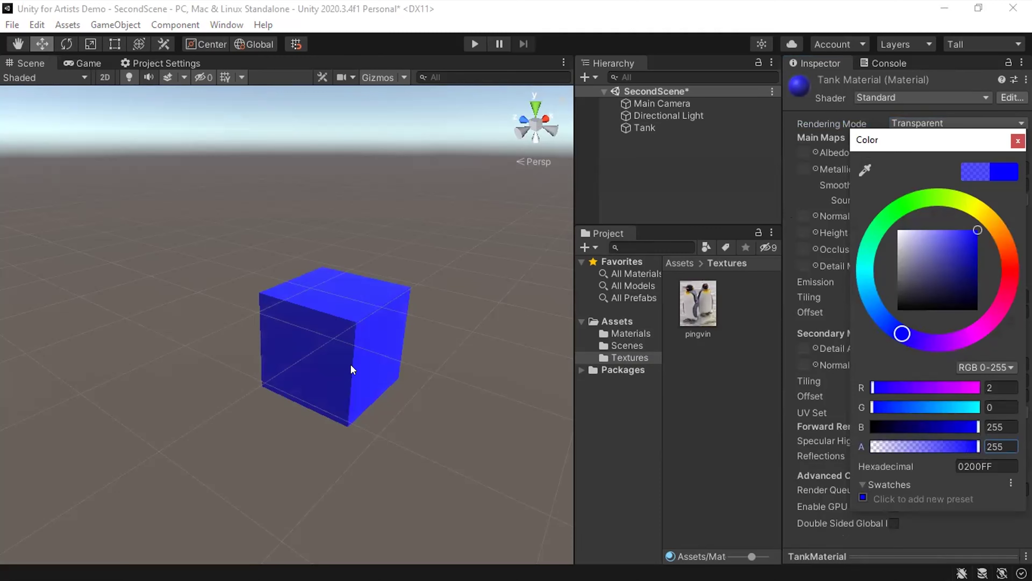
In the Game view, lower the Tank Material's albedo alpha to test transparency.
left_click(88, 60)
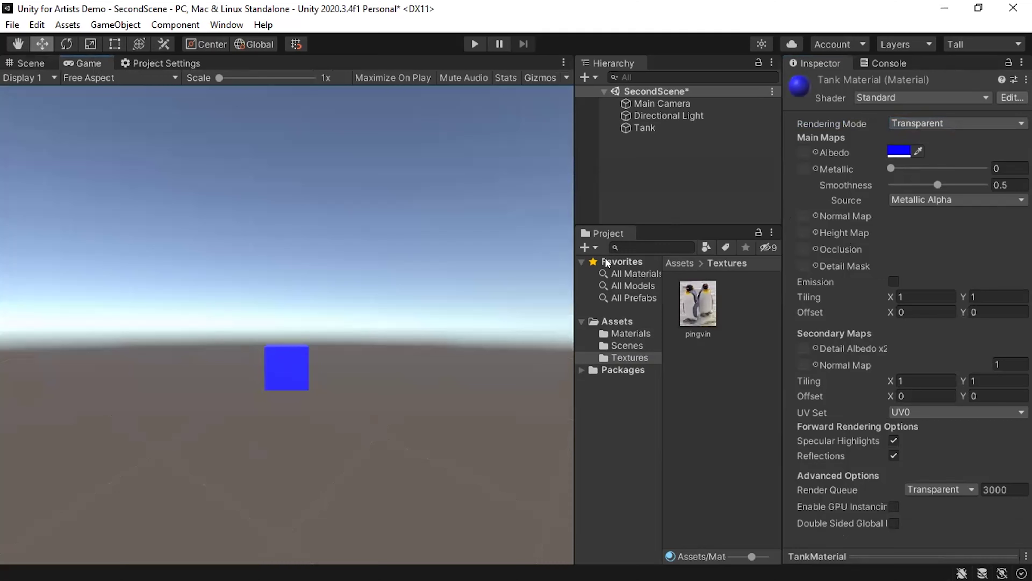
left_click(898, 151)
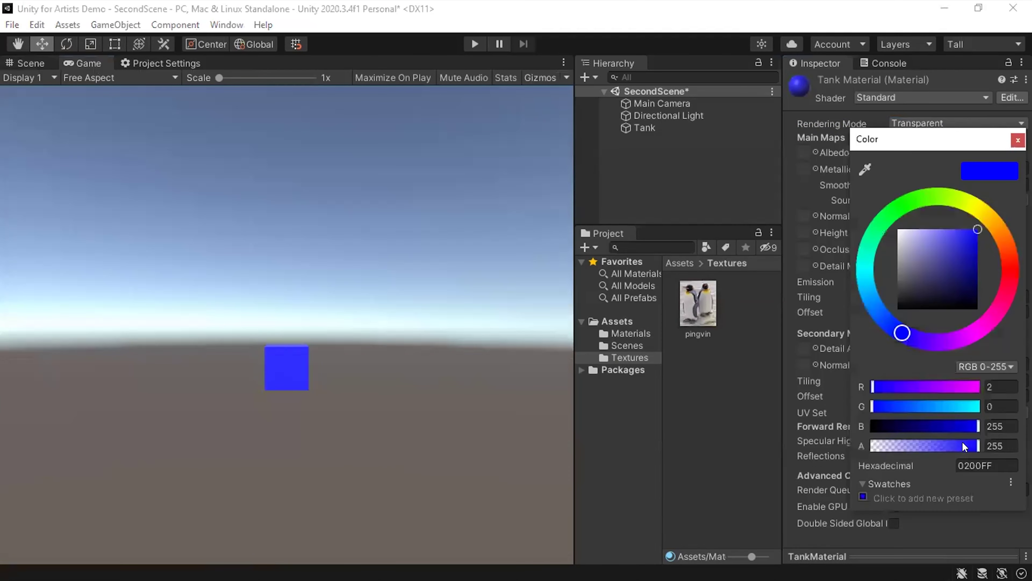
left_click_drag(961, 442, 851, 452)
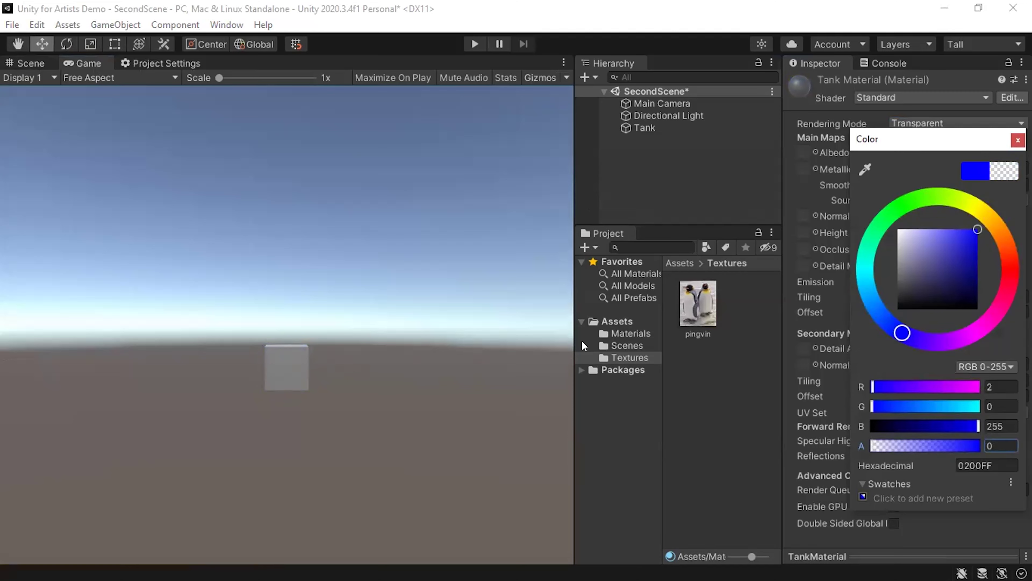
left_click(1017, 139)
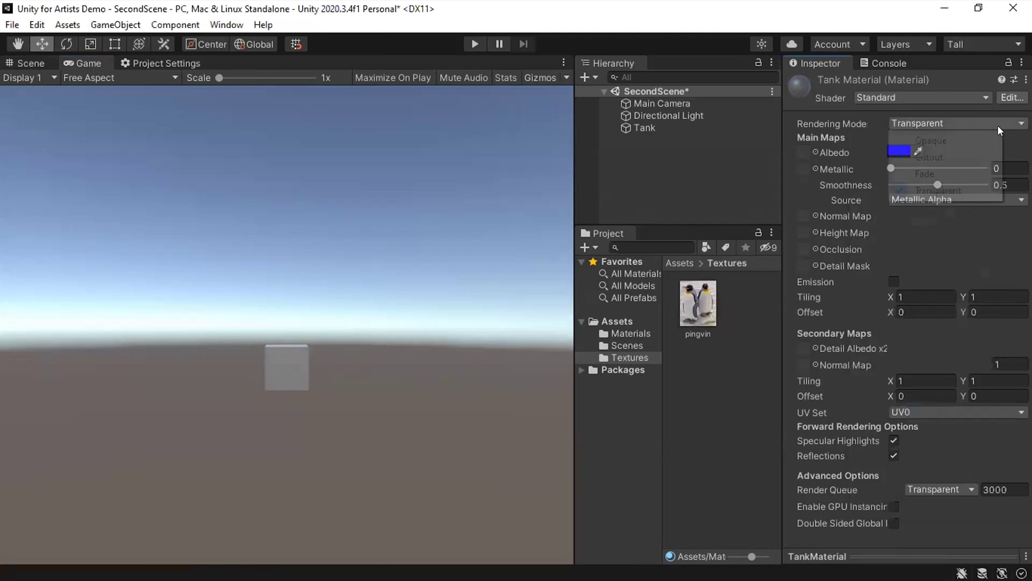
Set the Tank Material to Fade rendering mode with albedo alpha 192, then deselect it.
left_click(997, 123)
left_click(935, 173)
left_click(892, 150)
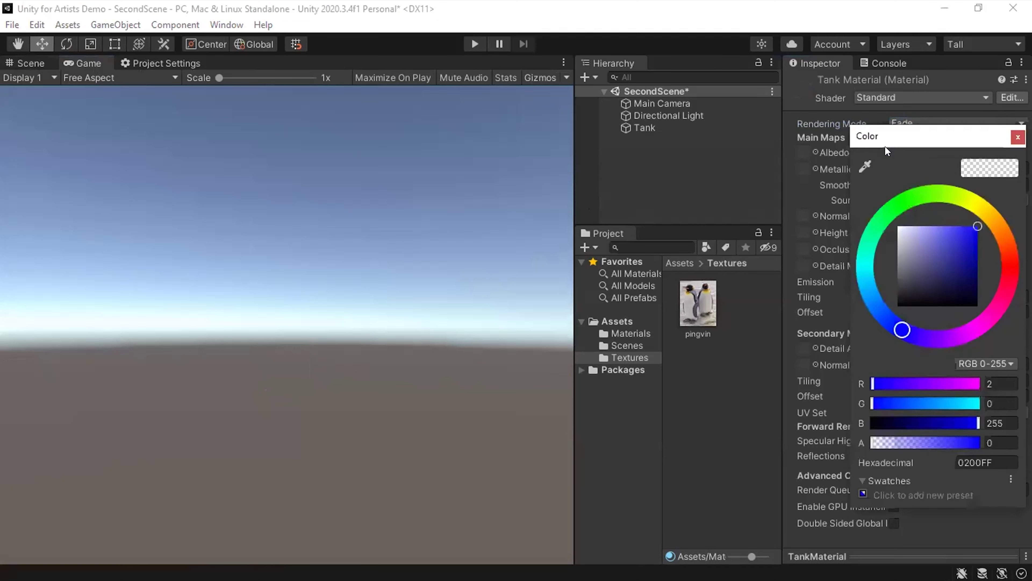
left_click_drag(909, 444, 952, 441)
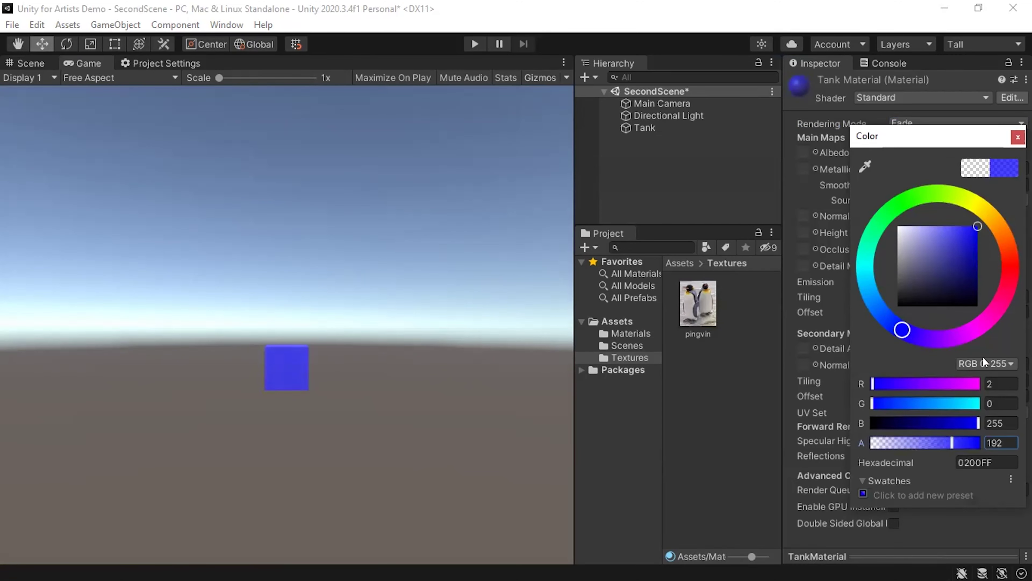
left_click(1018, 137)
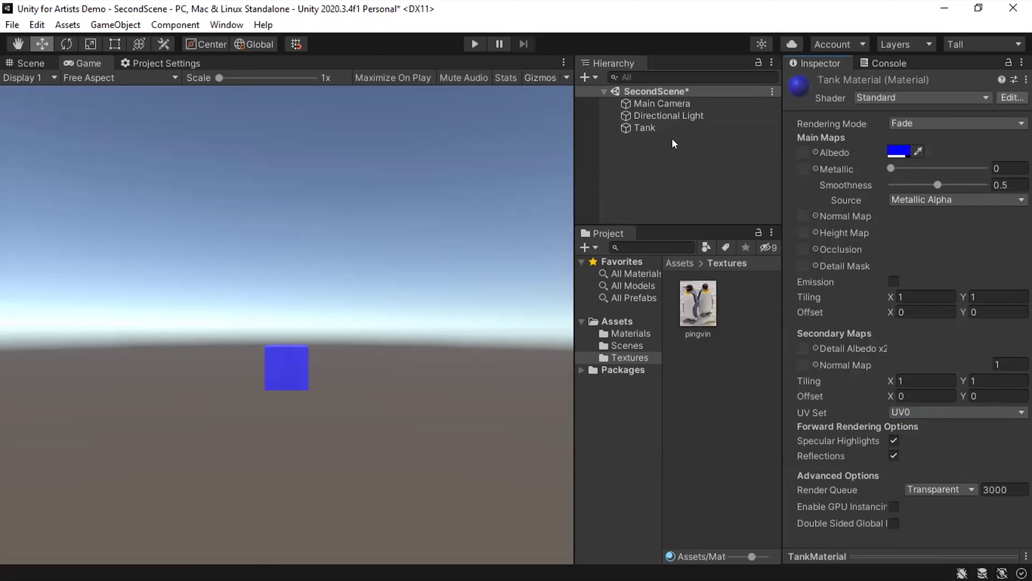
left_click(648, 152)
Save the scene with the Tank object selected, then deselect it.
left_click(673, 127)
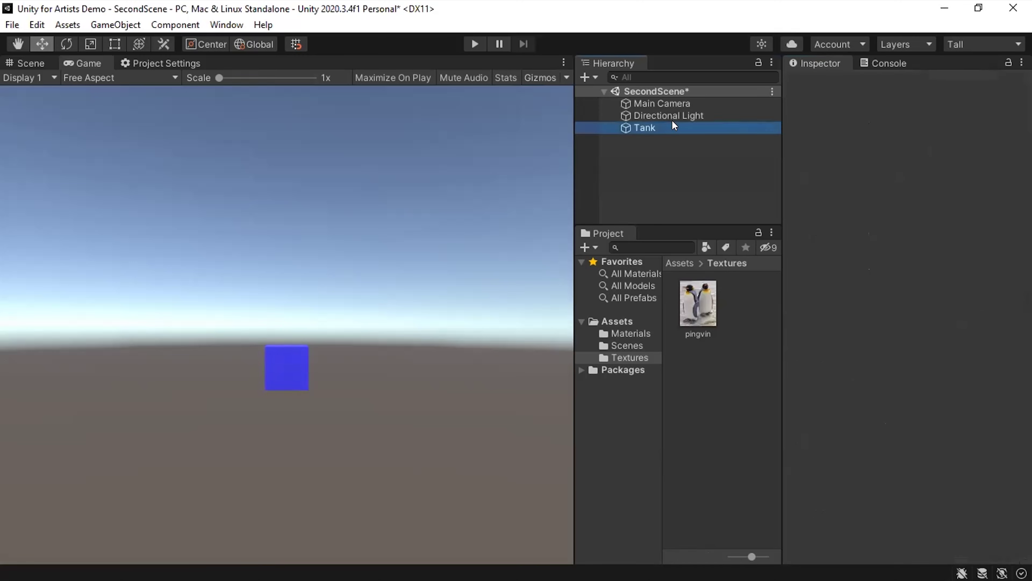
key("ctrl+s")
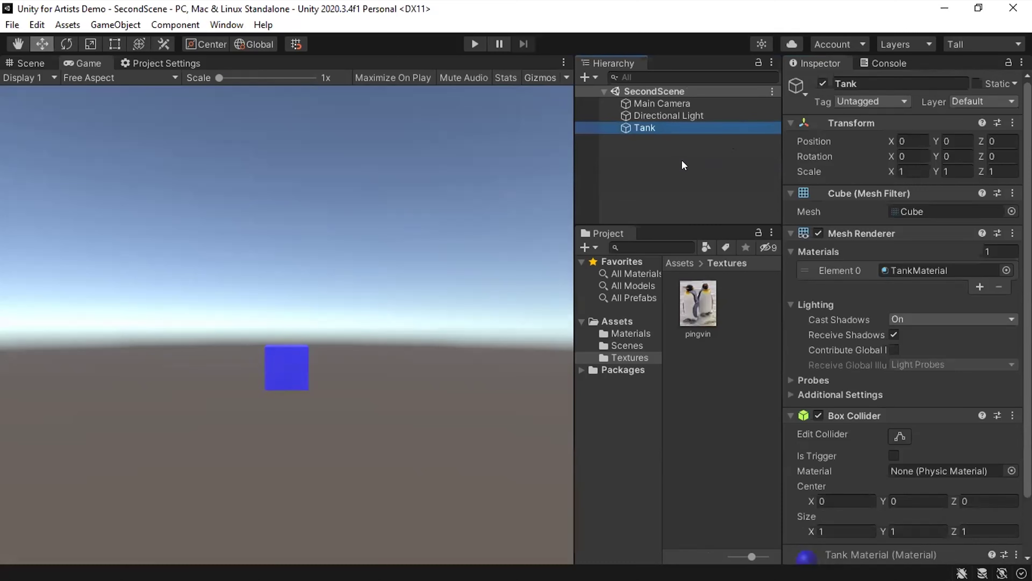
left_click(642, 151)
Add a sphere named Unlit Sphere at Position X -2.71, then show the Materials folder.
right_click(642, 150)
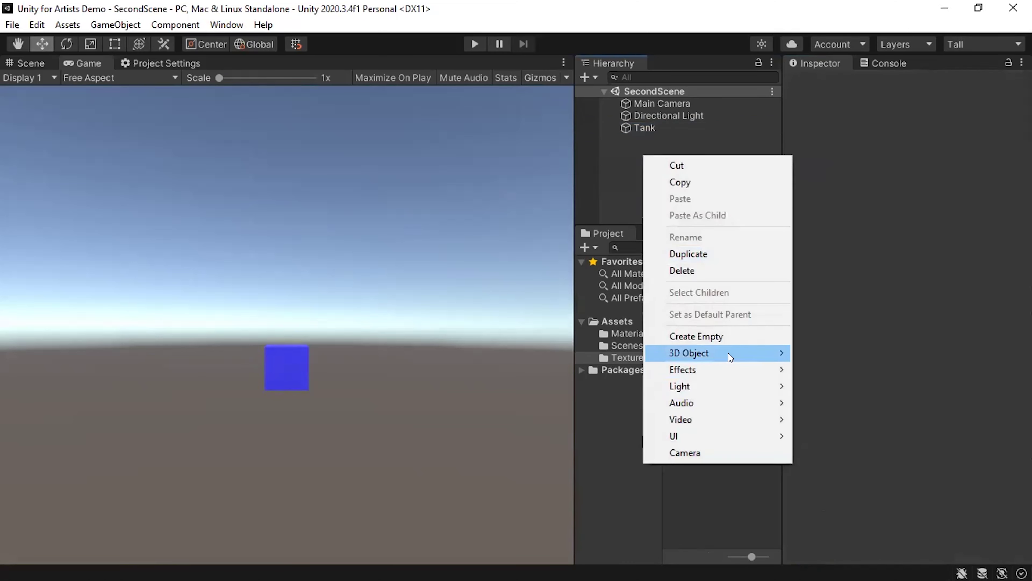
mouse_move(729, 352)
left_click(838, 367)
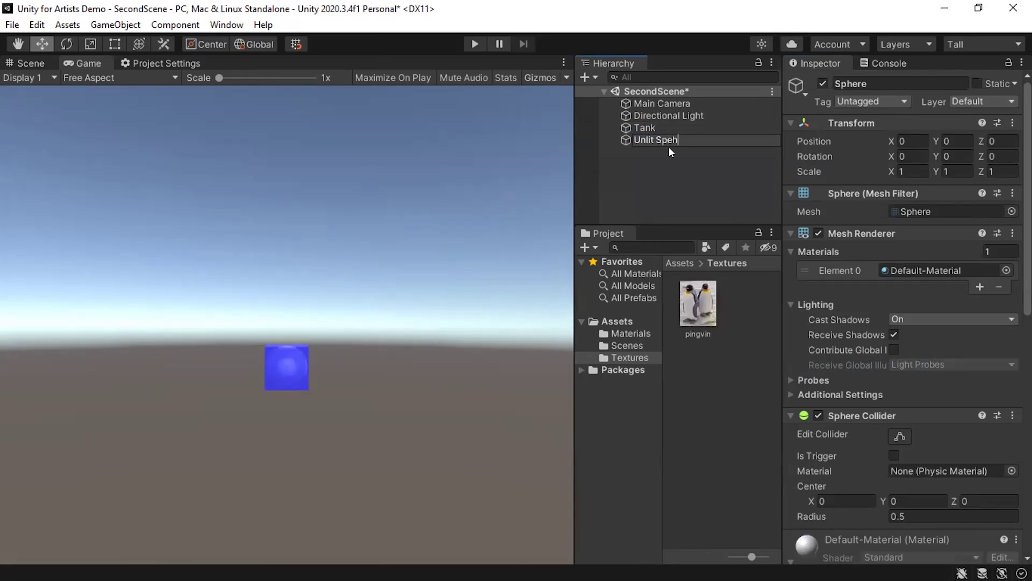
type("here")
key("Return")
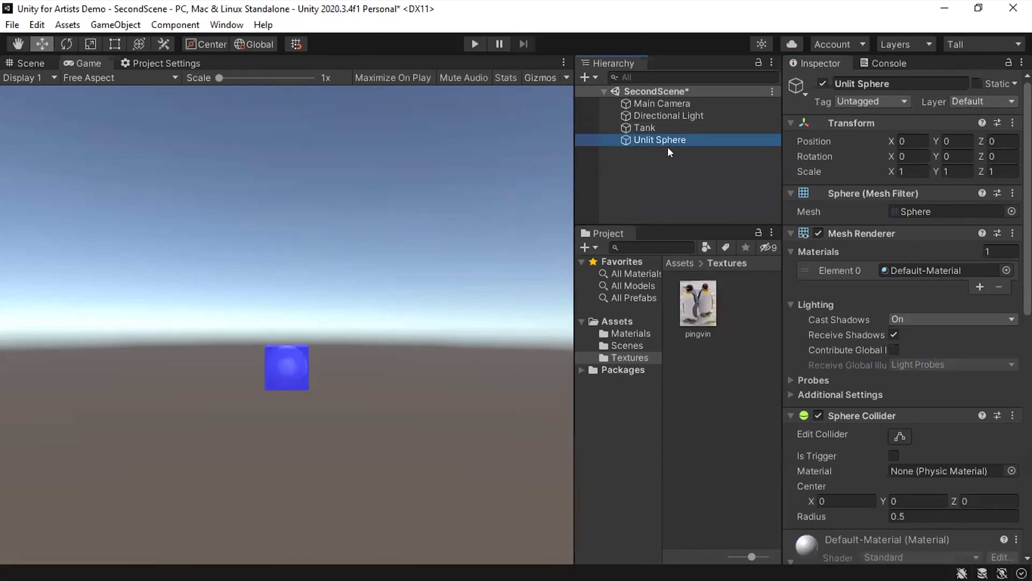
left_click_drag(889, 138, 810, 157)
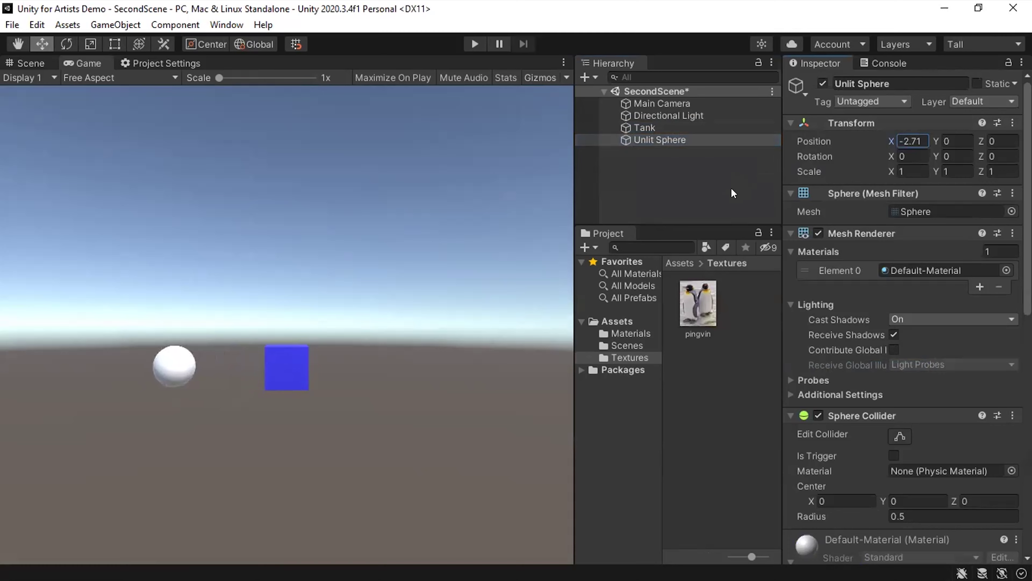
left_click(632, 331)
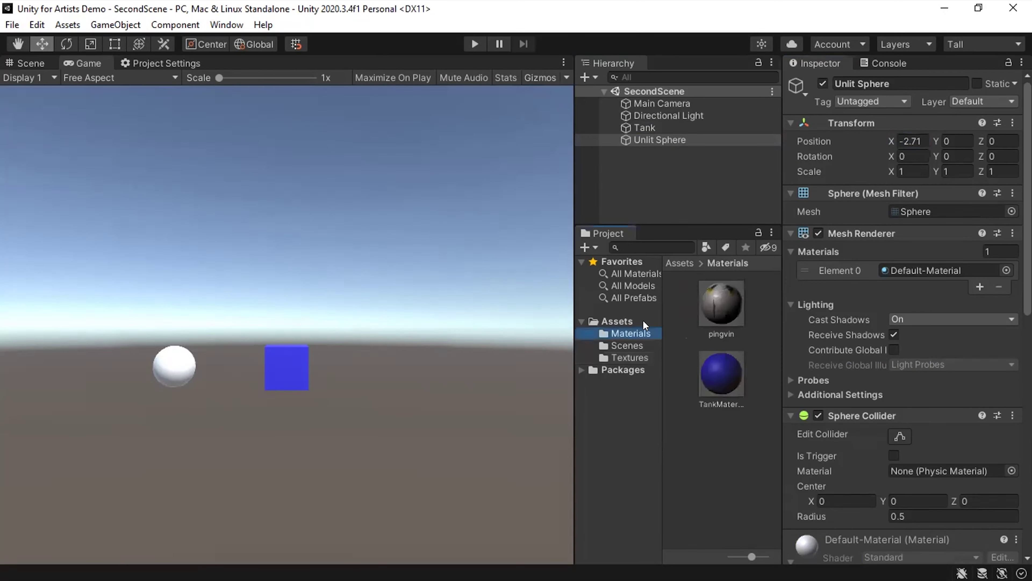
Create a new material in the Materials folder and name it Unlit, capital U.
right_click(727, 446)
mouse_move(837, 45)
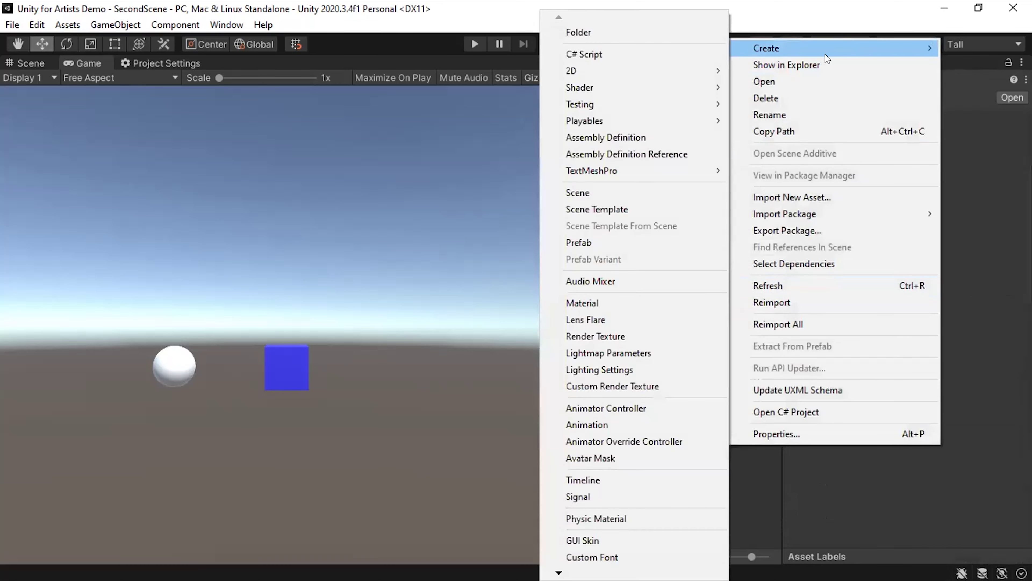
left_click(648, 292)
type("unlit")
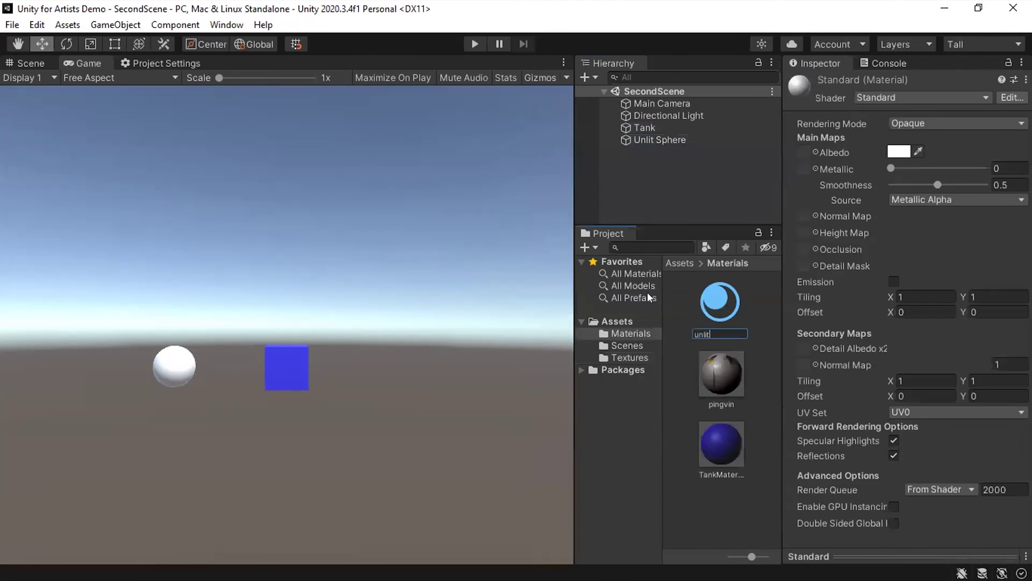
key("Return")
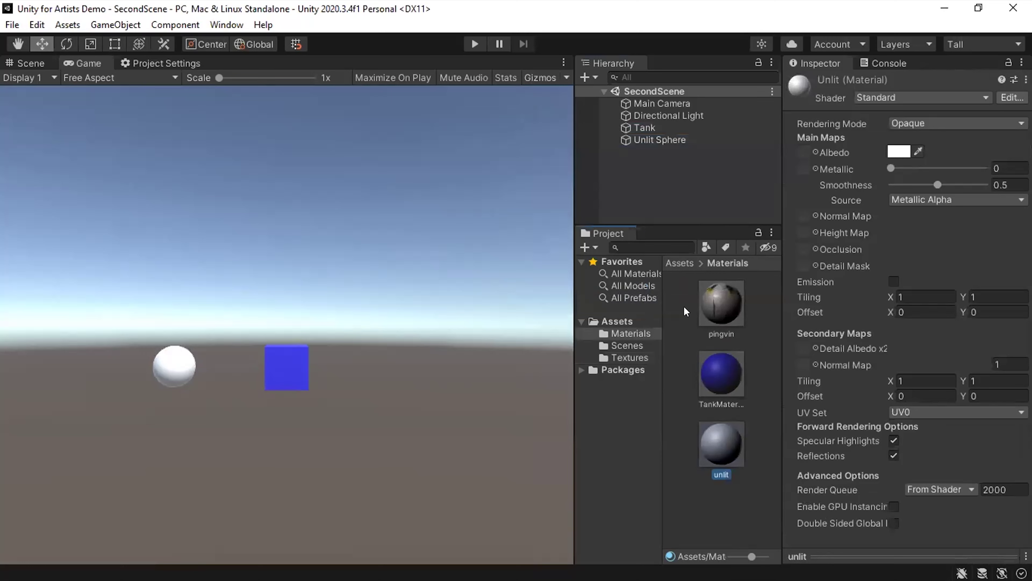
key("F2")
key("Home")
key("Delete")
type("U")
key("Return")
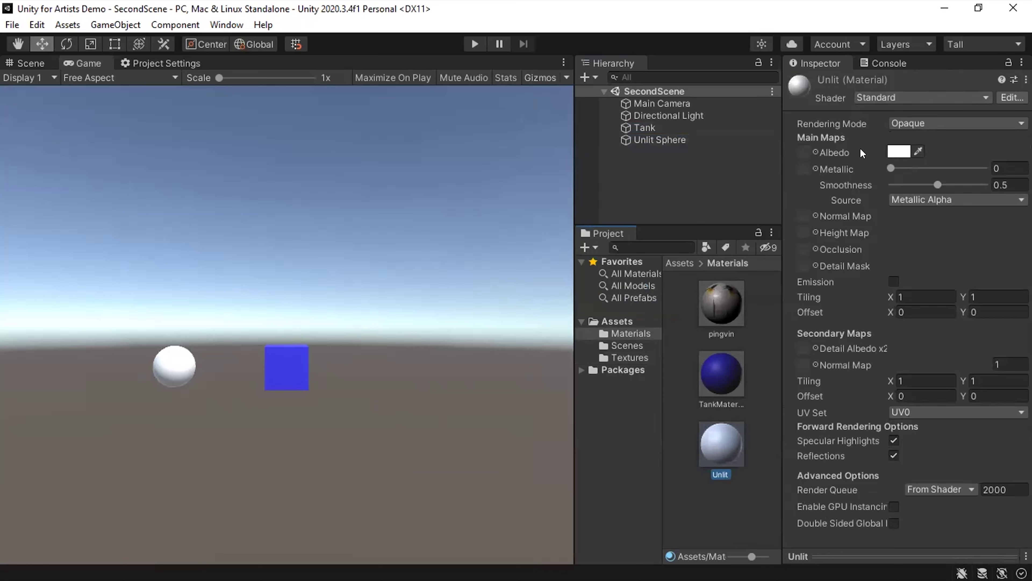
left_click(899, 102)
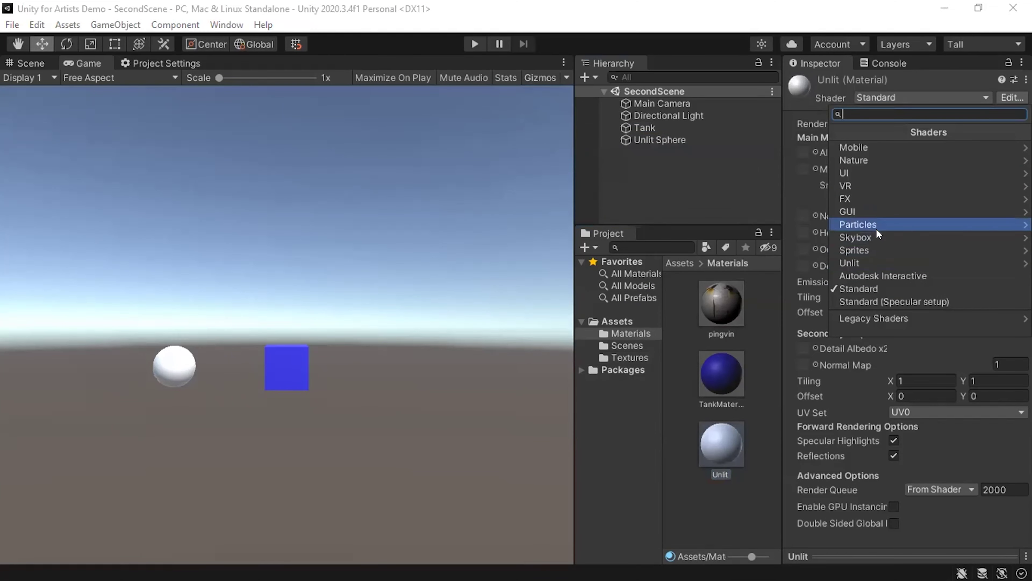
Give the Unlit material the Unlit/Color shader with bright green Main Color, and apply it to the sphere.
left_click(865, 263)
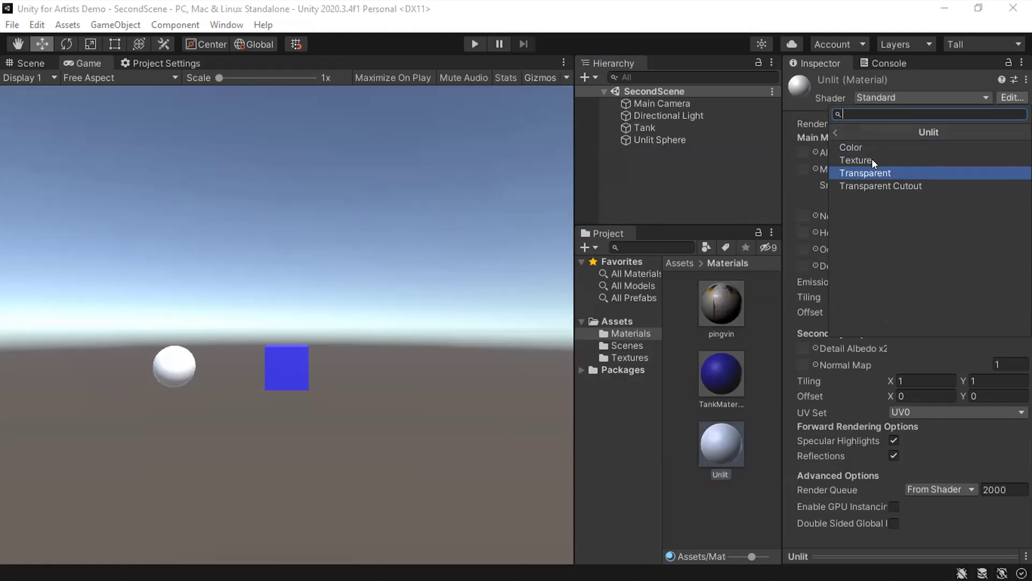
left_click(875, 147)
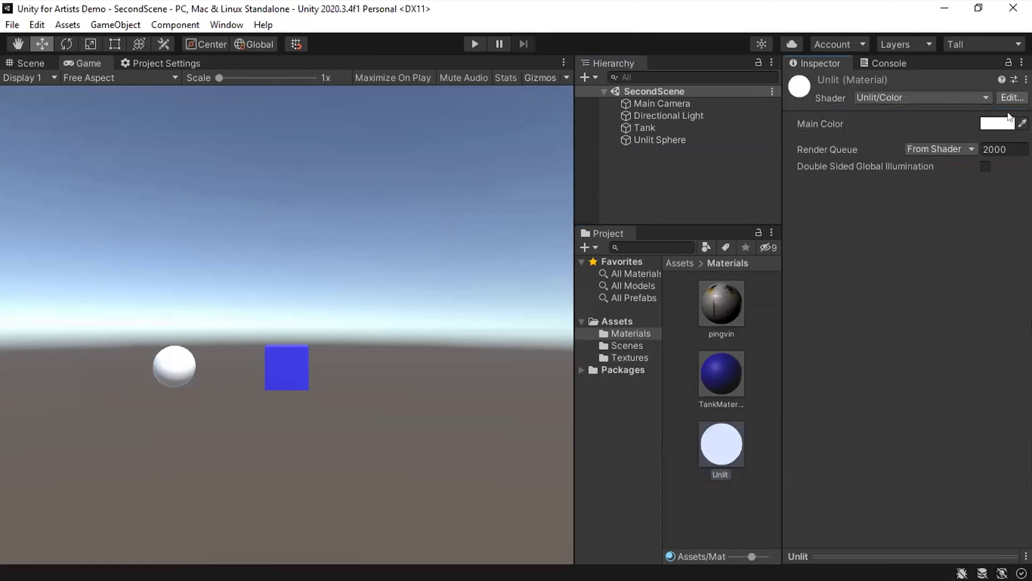
left_click(996, 123)
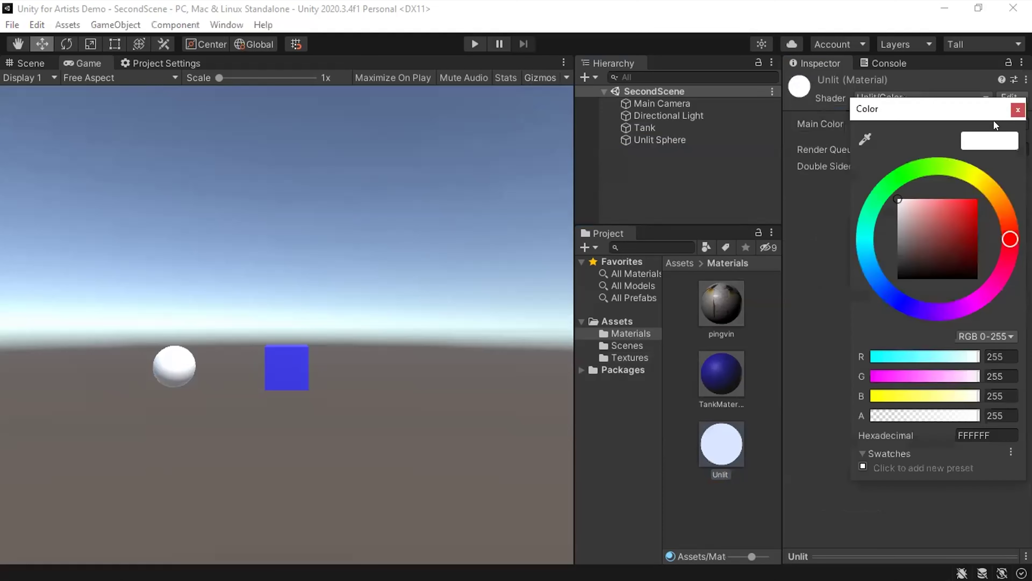
left_click(896, 175)
left_click_drag(974, 202, 993, 200)
left_click(1018, 109)
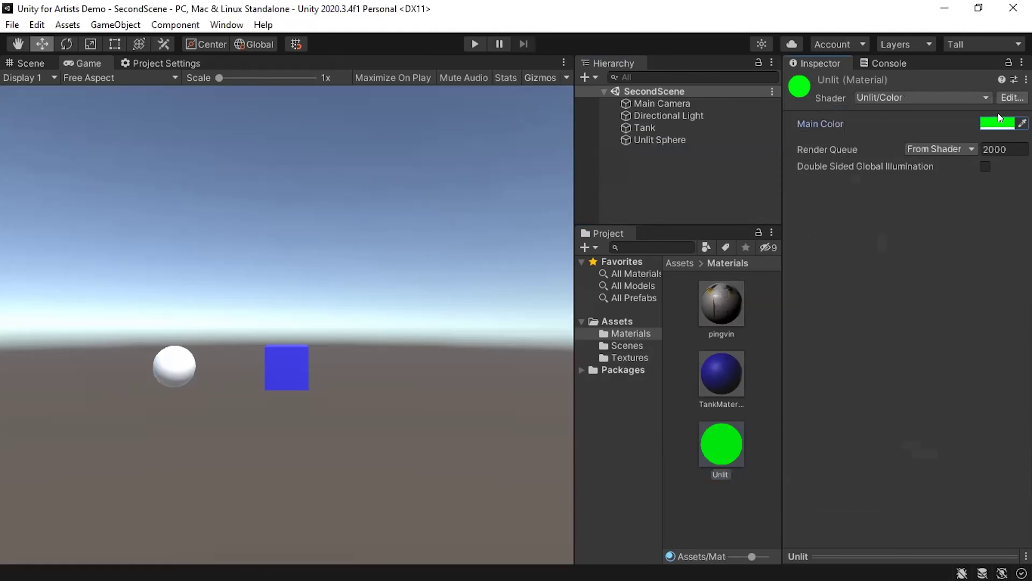
left_click_drag(720, 447, 649, 141)
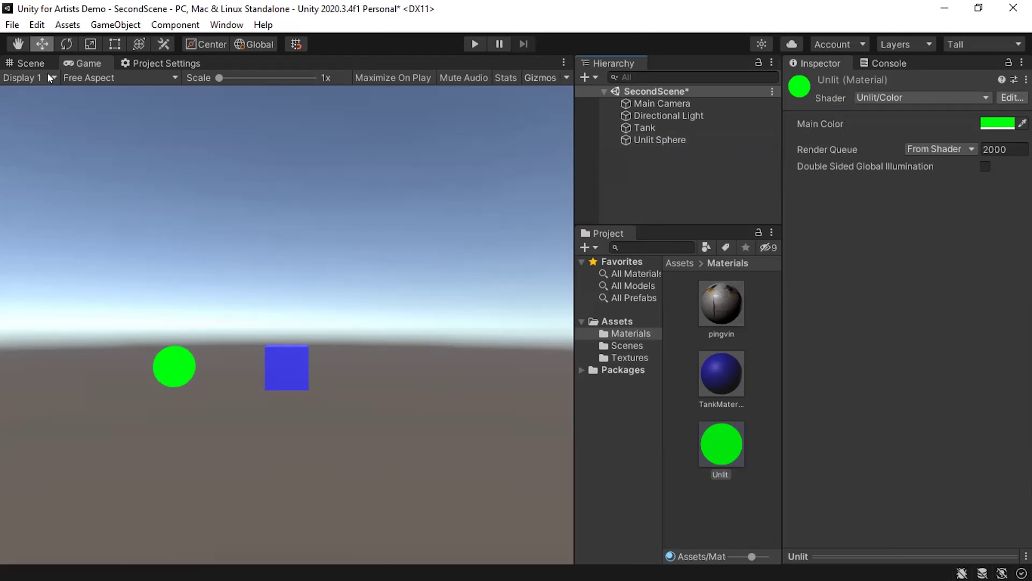
In the Scene view, drag the green Unlit material onto the objects, then pan to frame the sphere and cube.
left_click(28, 63)
middle_click_drag(221, 341, 279, 257)
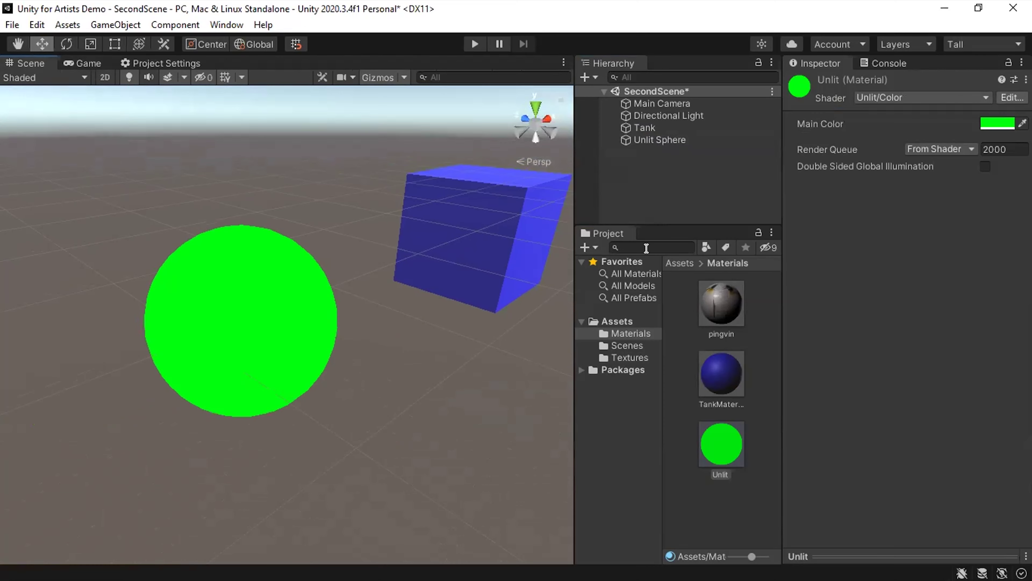
left_click_drag(718, 444, 560, 212)
middle_click_drag(560, 212, 357, 258)
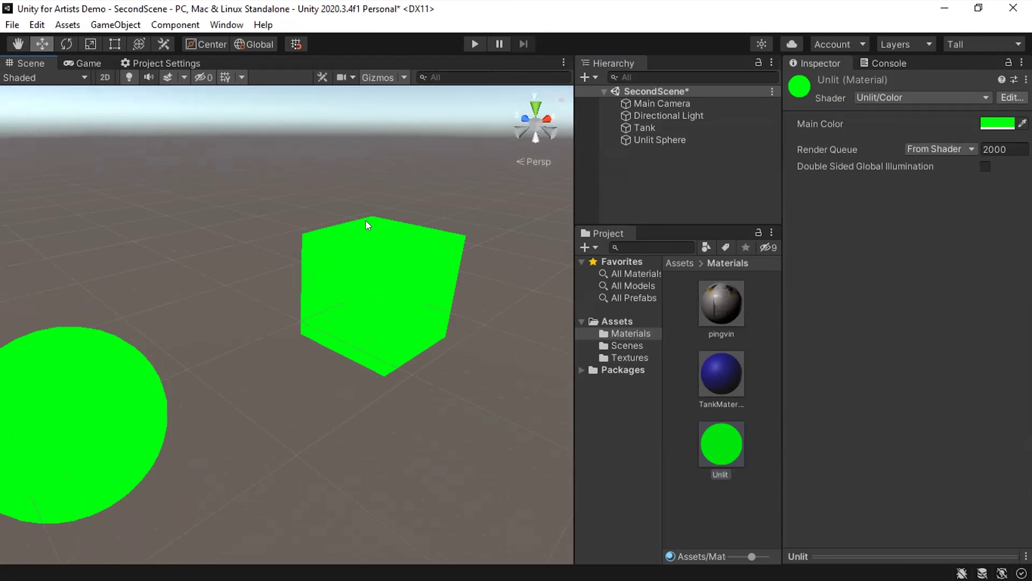
left_click_drag(721, 444, 643, 123)
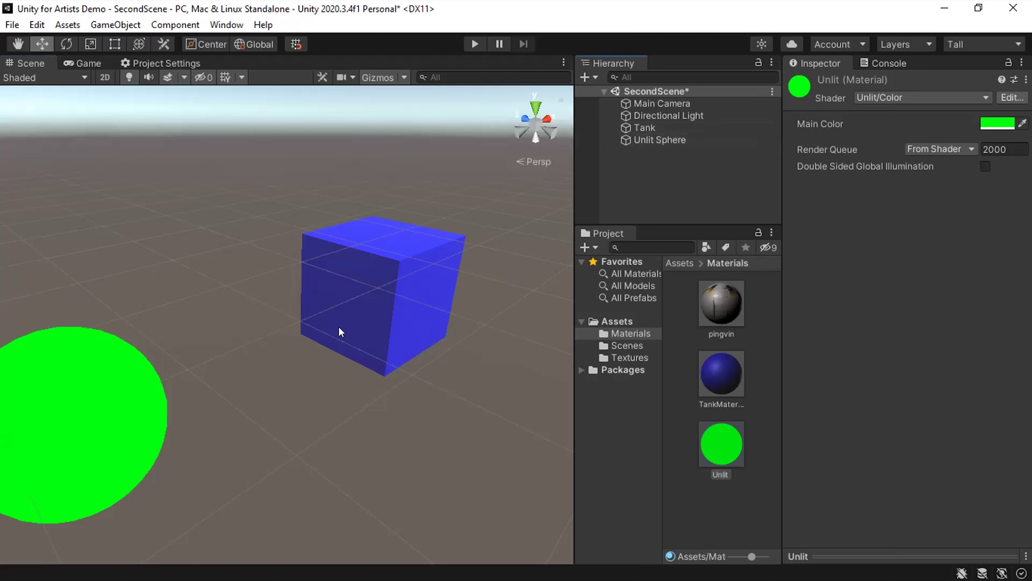
key("q")
middle_click_drag(340, 332, 403, 295)
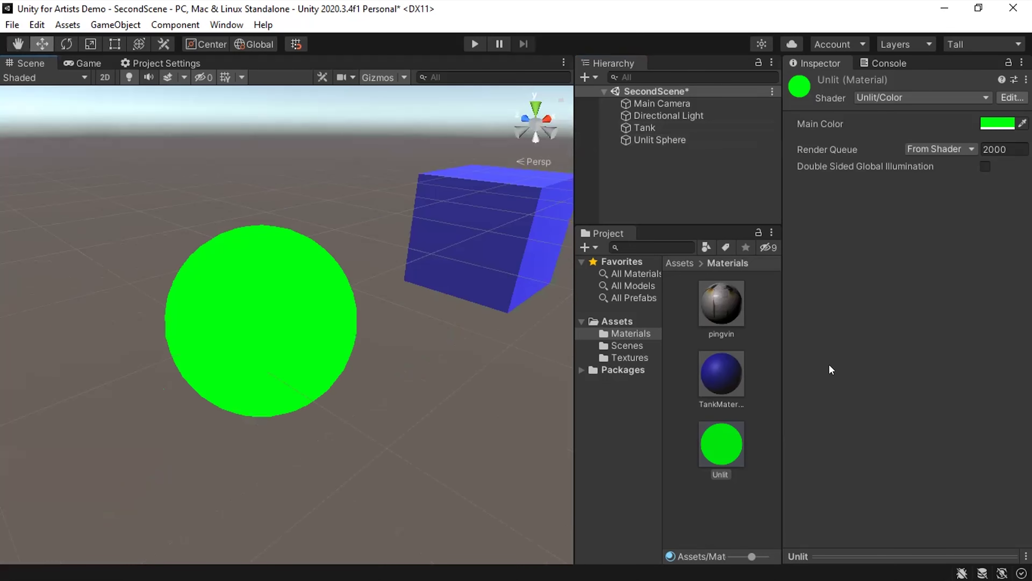
Save SecondScene and pan the view to centre the cube.
key("ctrl+s")
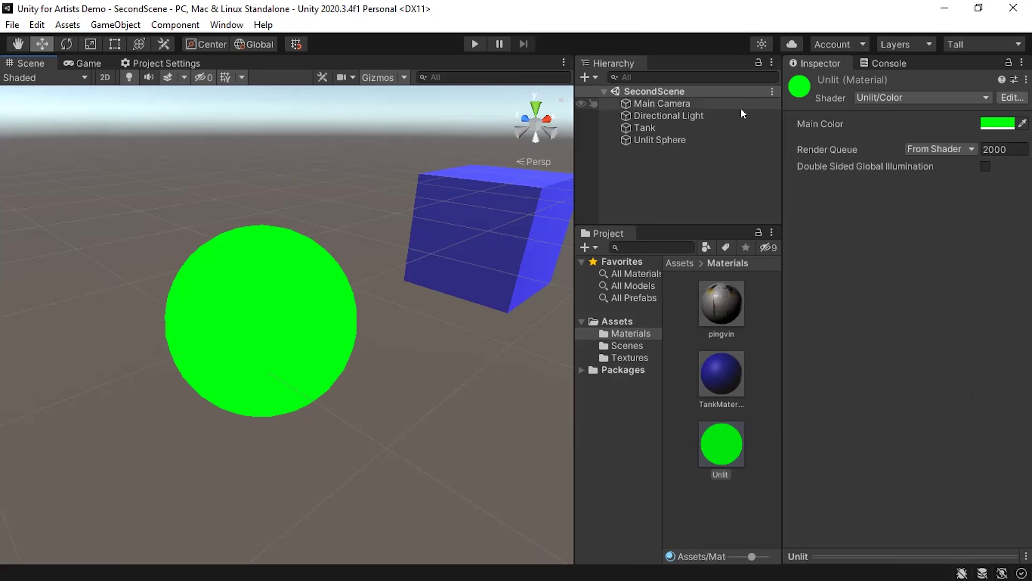
middle_click_drag(520, 223, 339, 325)
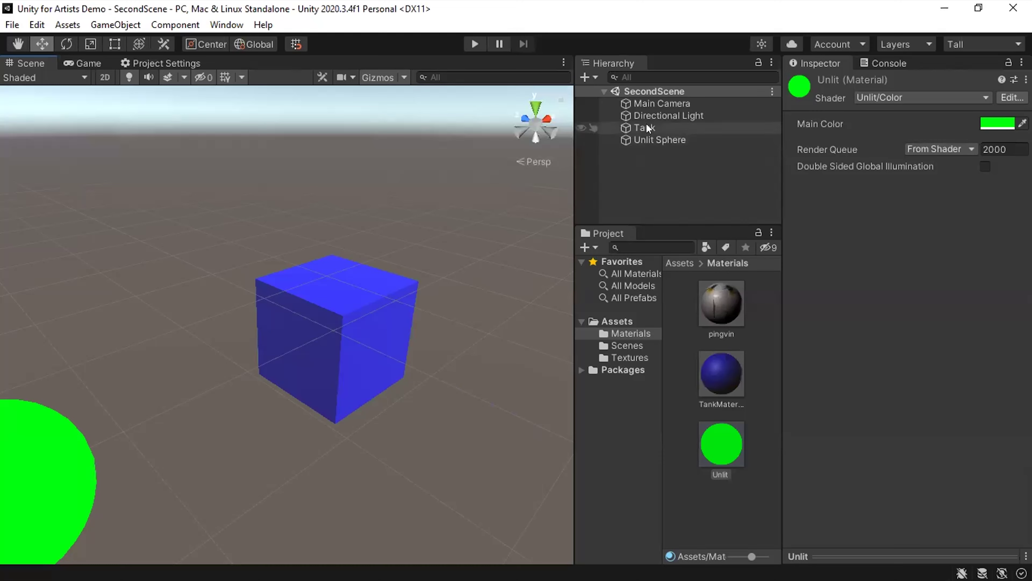
Add a cylinder named Cannon as a child of Tank and select it.
right_click(661, 127)
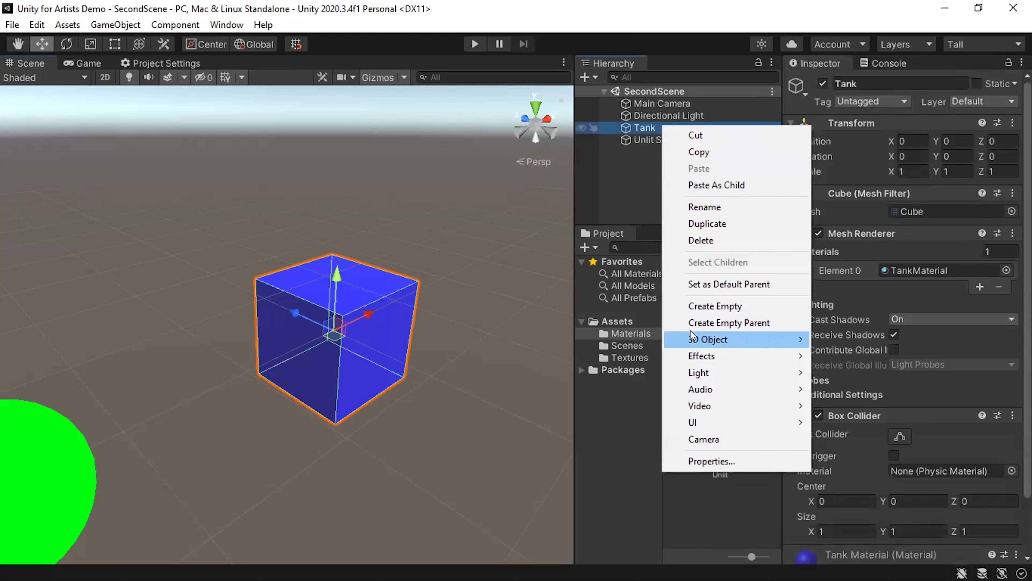
mouse_move(692, 336)
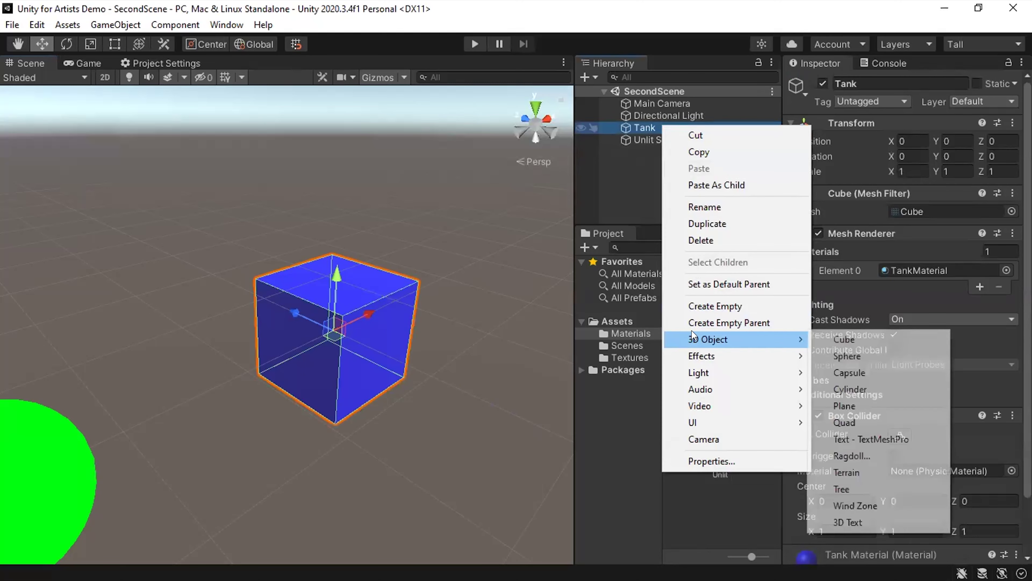
left_click(841, 381)
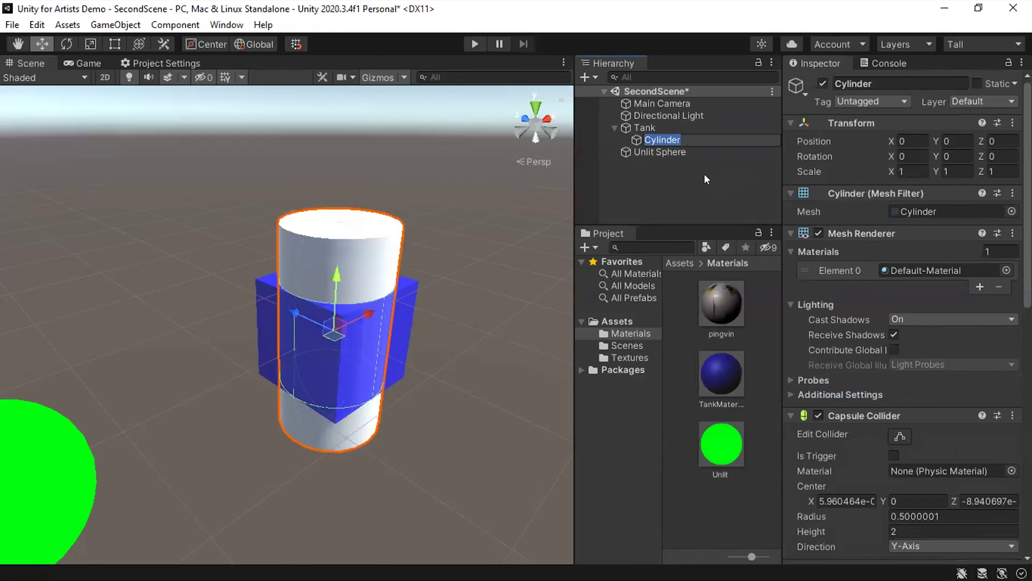
type("Cannon")
key("Return")
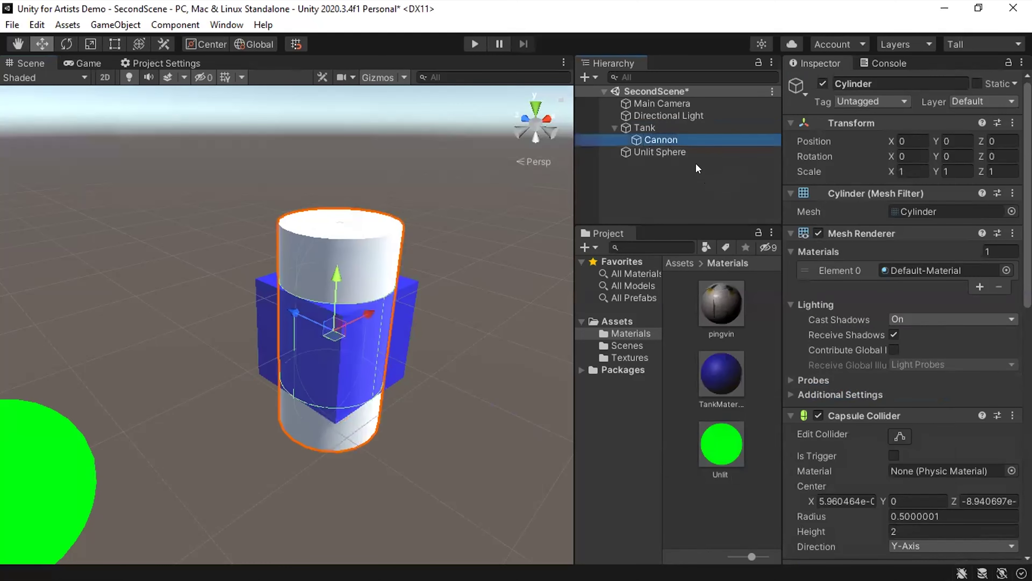
right_click(695, 163)
left_click(646, 159)
left_click(652, 132)
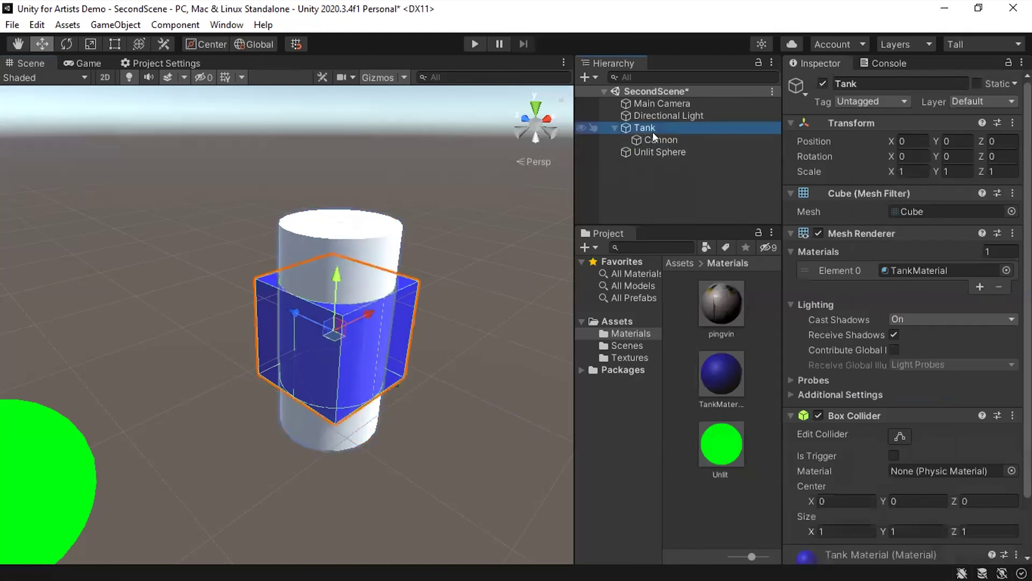
left_click(655, 137)
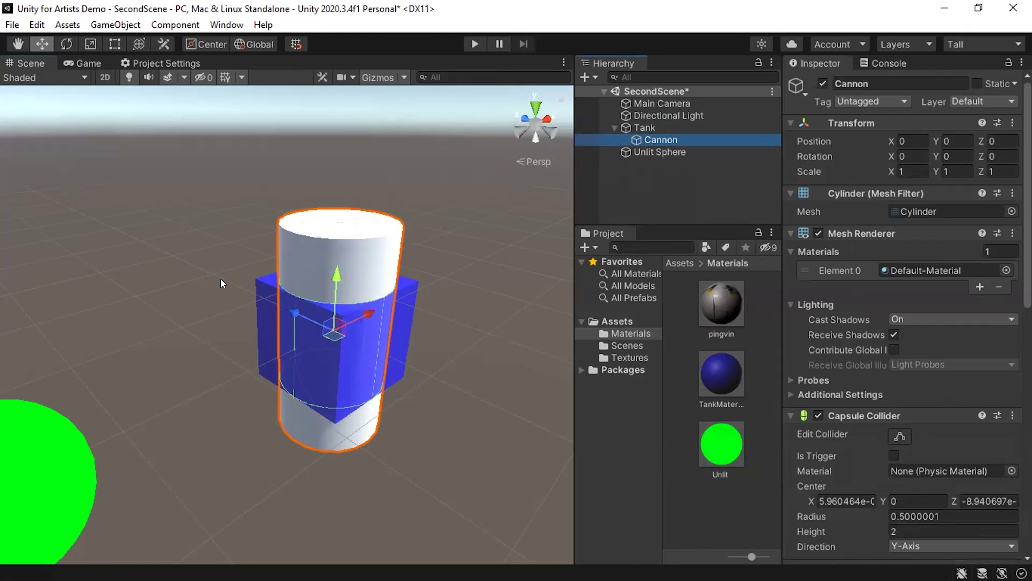
Set the Cannon's Rotation X to 90 and its Scale to 0.3 on all axes.
left_click(914, 156)
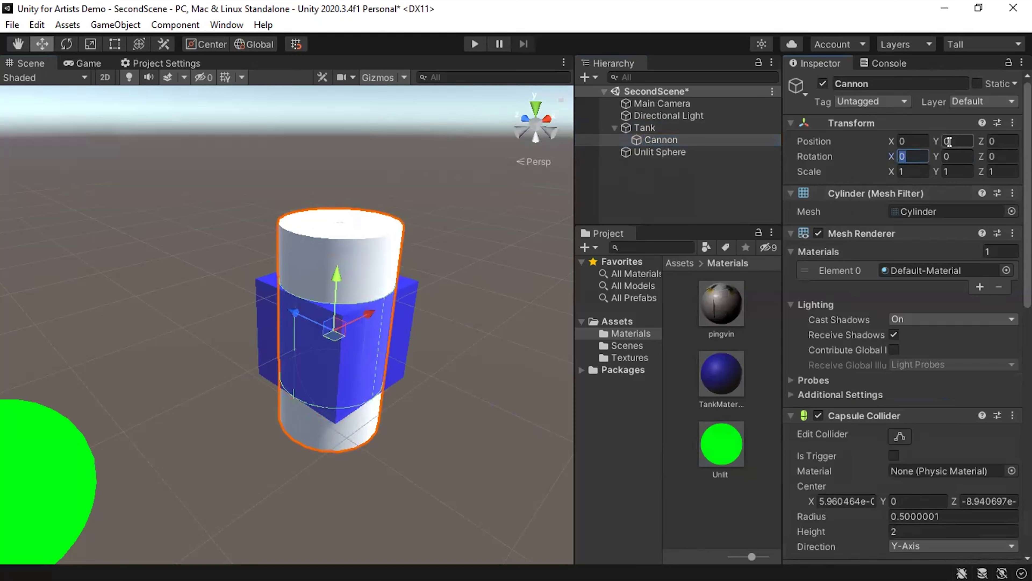
type("90")
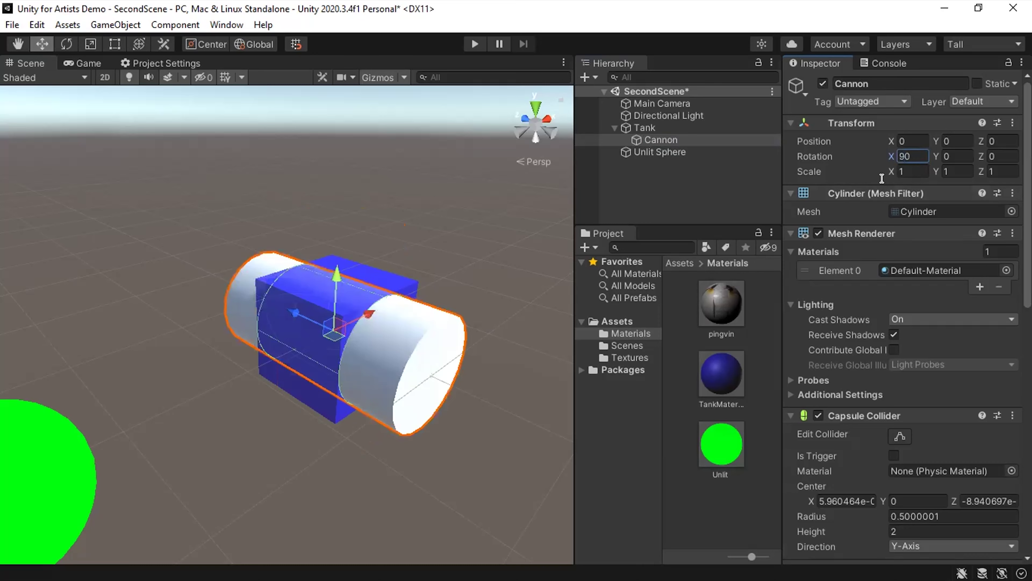
left_click(923, 170)
type(".3")
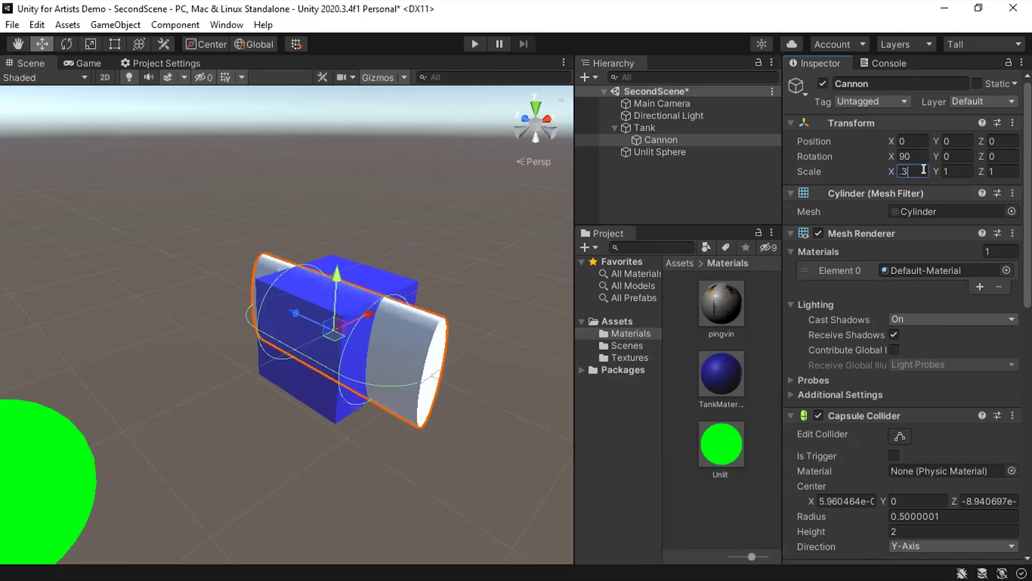
key("Tab")
type(".3")
key("Tab")
type(".3")
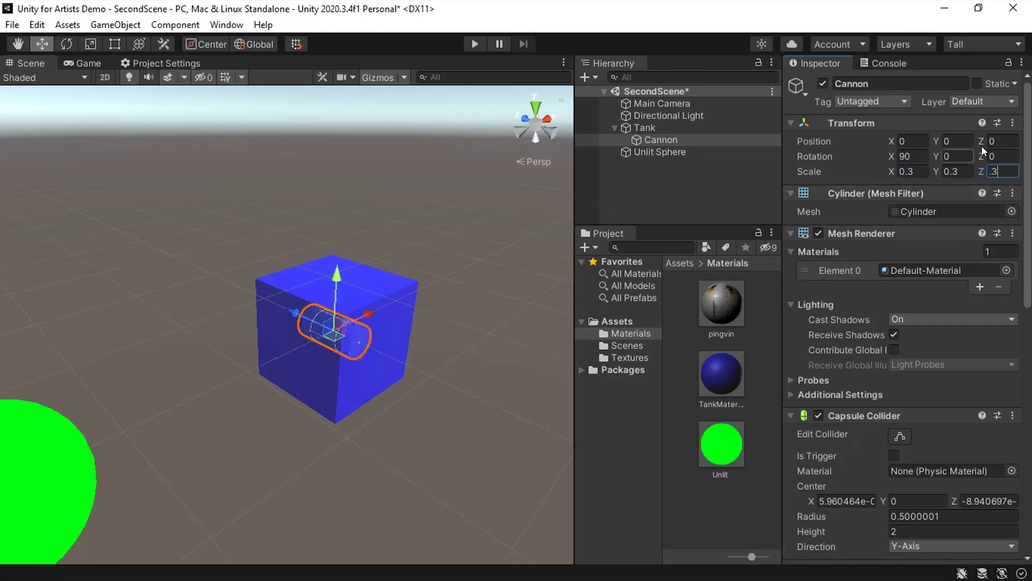
Move the Cannon to Position Z 0.8 and apply TankMaterial to it.
middle_click_drag(387, 392, 475, 387)
left_click_drag(475, 387, 600, 312, "alt")
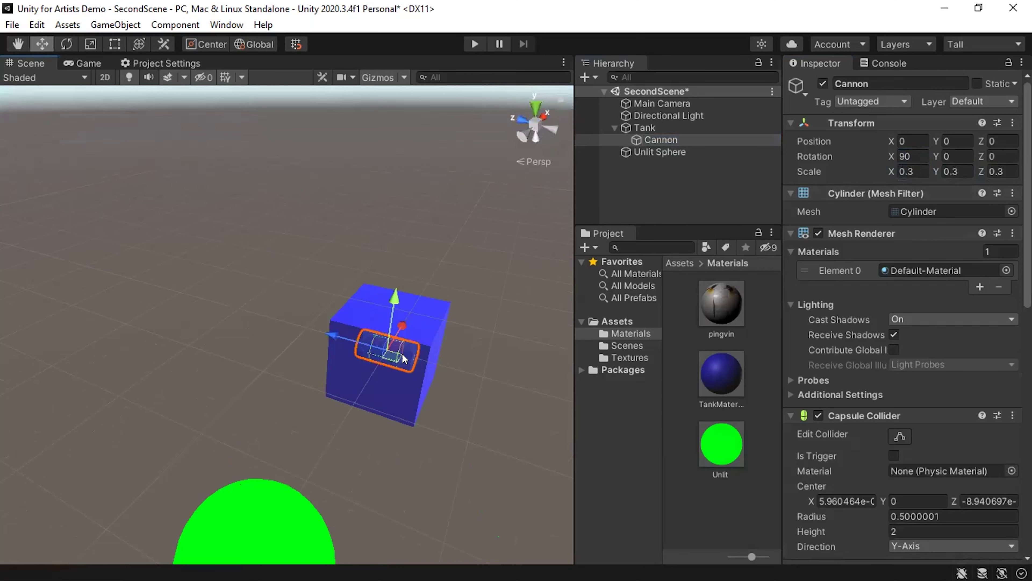
left_click(997, 141)
type("0.5")
key("Return")
left_click_drag(325, 476, 381, 367, "alt")
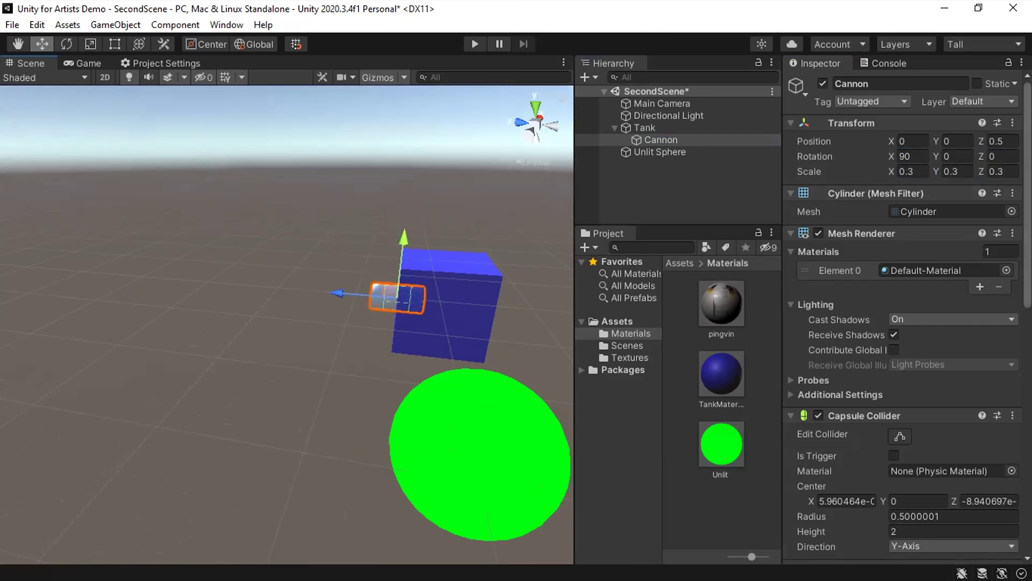
left_click(1000, 140)
type(".8")
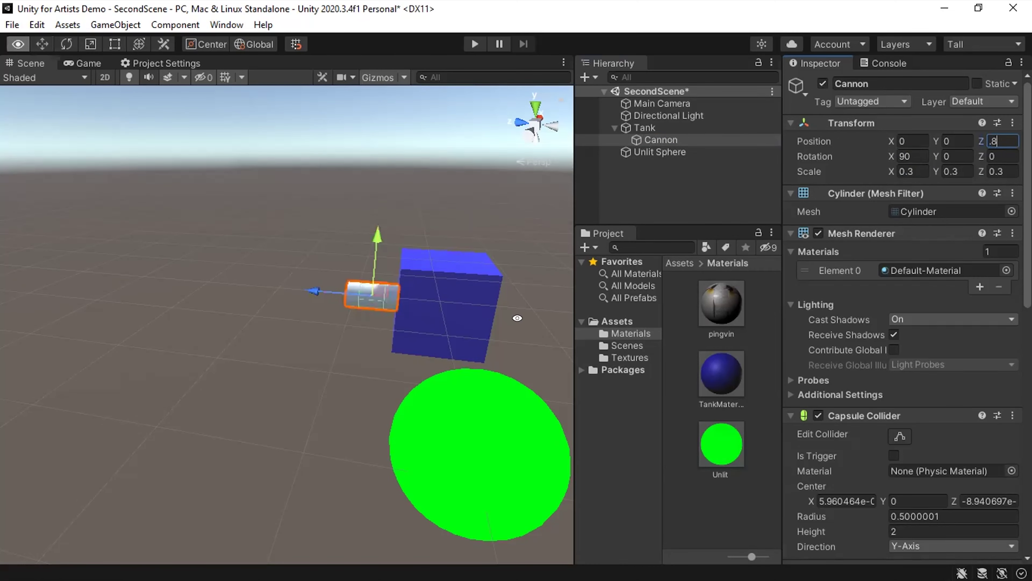
left_click_drag(382, 350, 411, 350, "alt")
middle_click_drag(411, 350, 351, 324)
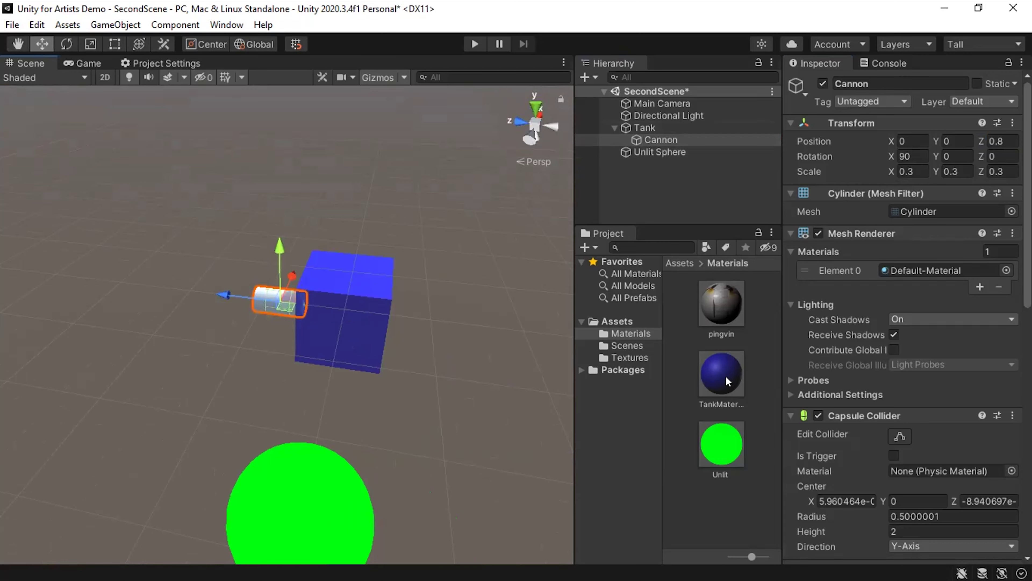
left_click_drag(727, 381, 667, 141)
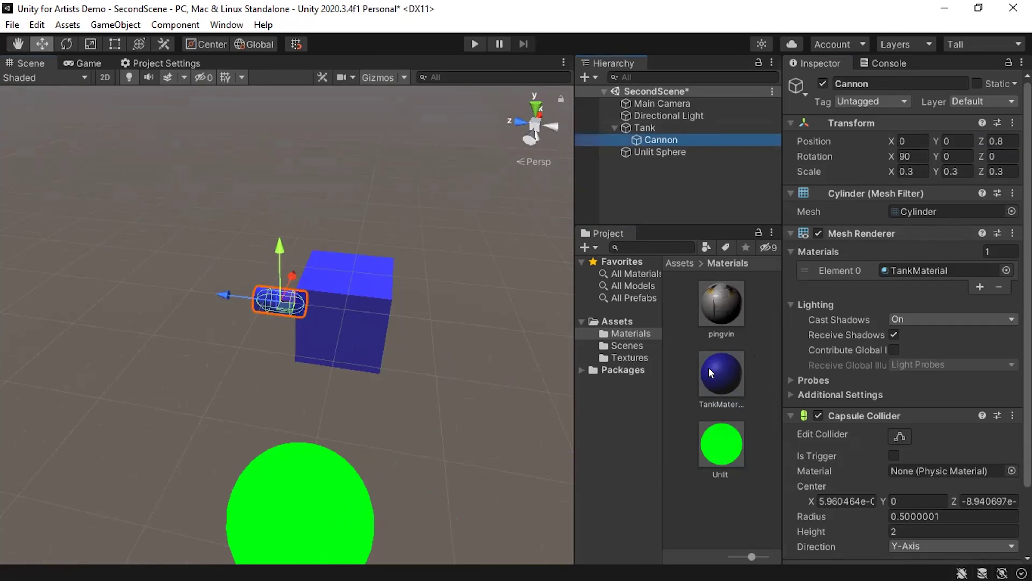
Raise TankMaterial's albedo alpha to 255 for opaque blue, and save the scene.
left_click(720, 380)
left_click(898, 153)
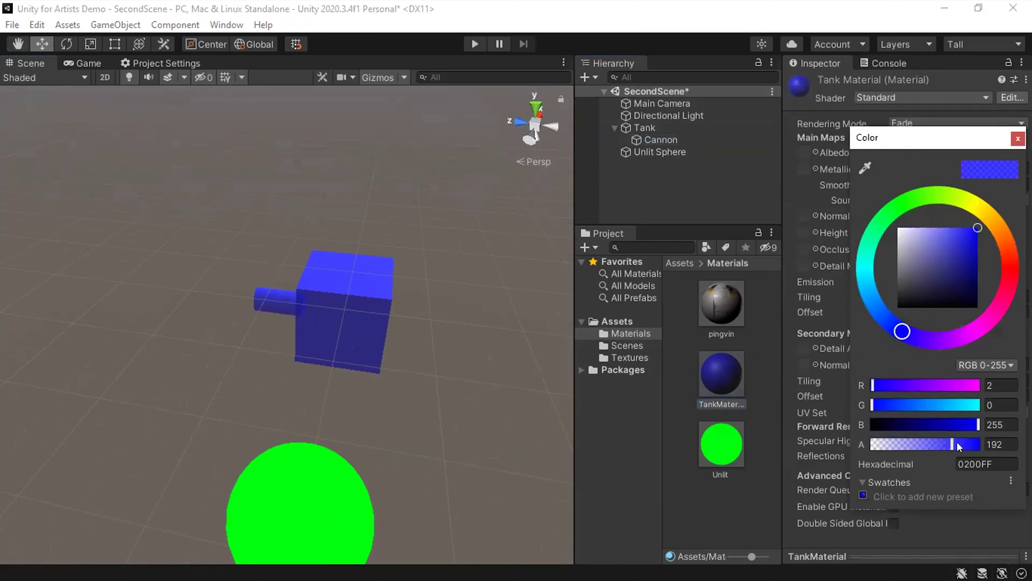
left_click_drag(953, 444, 986, 444)
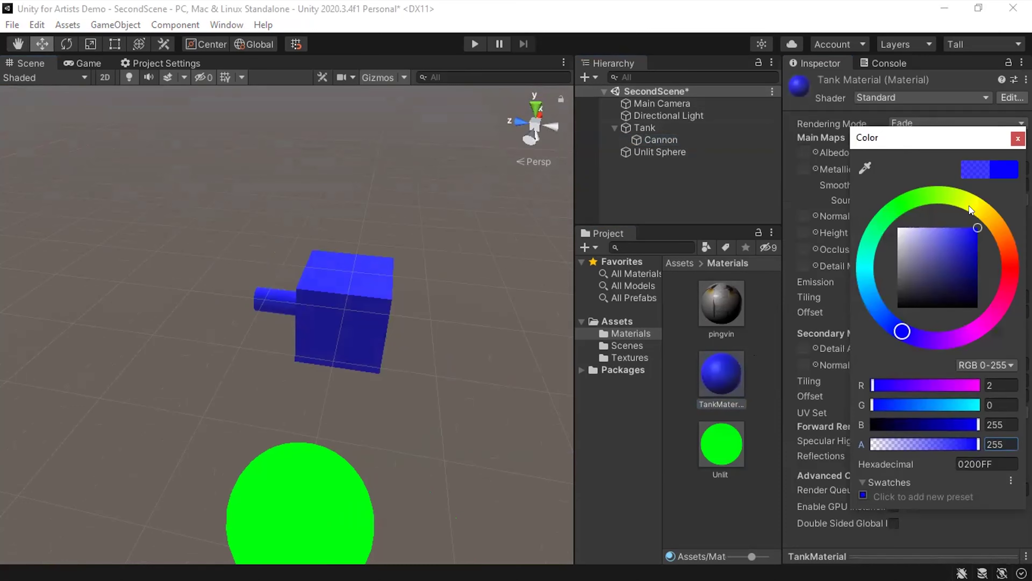
left_click(1018, 138)
key("ctrl+s")
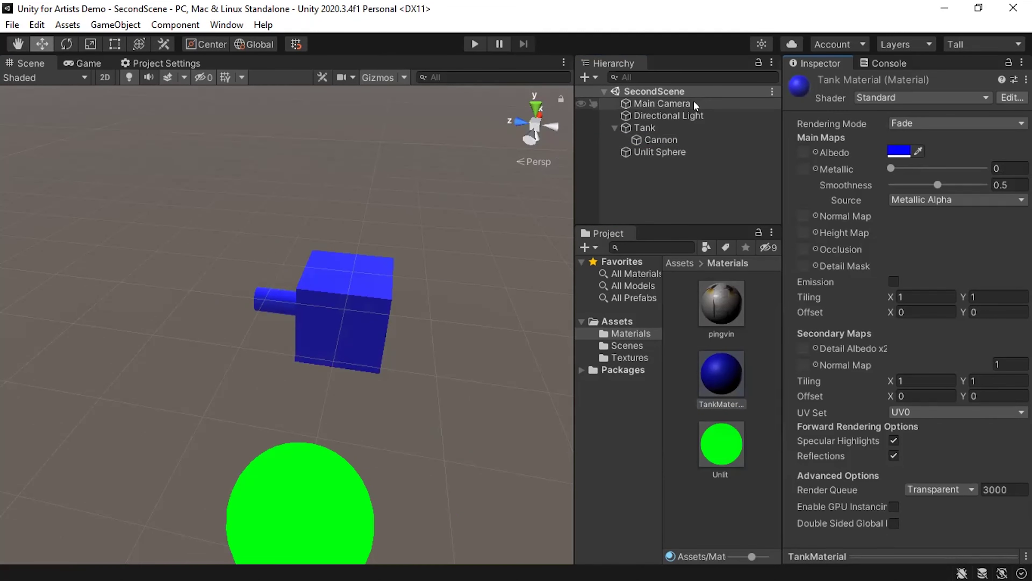
Select Tank, undo a stray X position nudge so it stays at 0, 0, 0, and orbit around it.
left_click(646, 139)
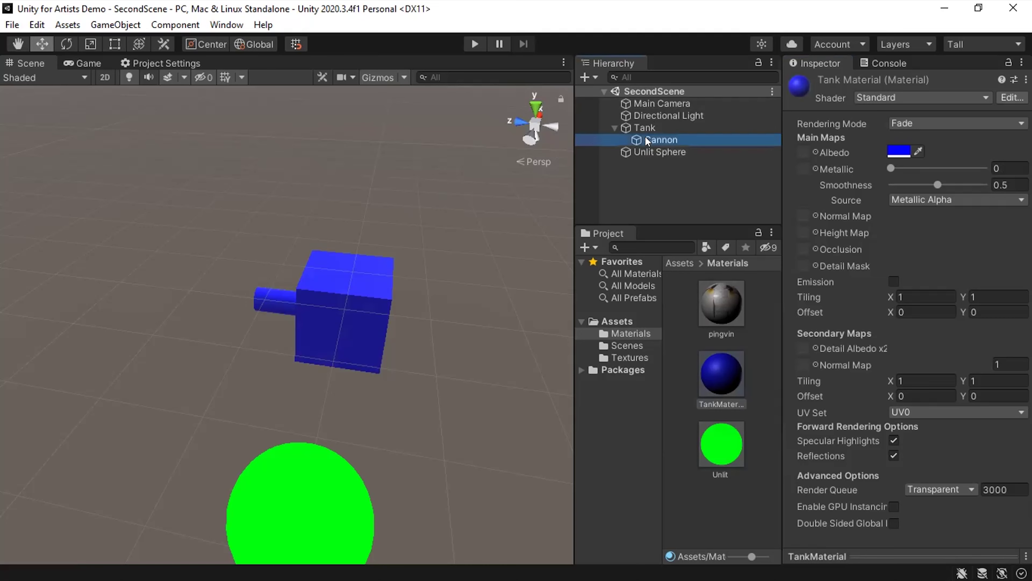
left_click(655, 129)
left_click(658, 138)
left_click(658, 127)
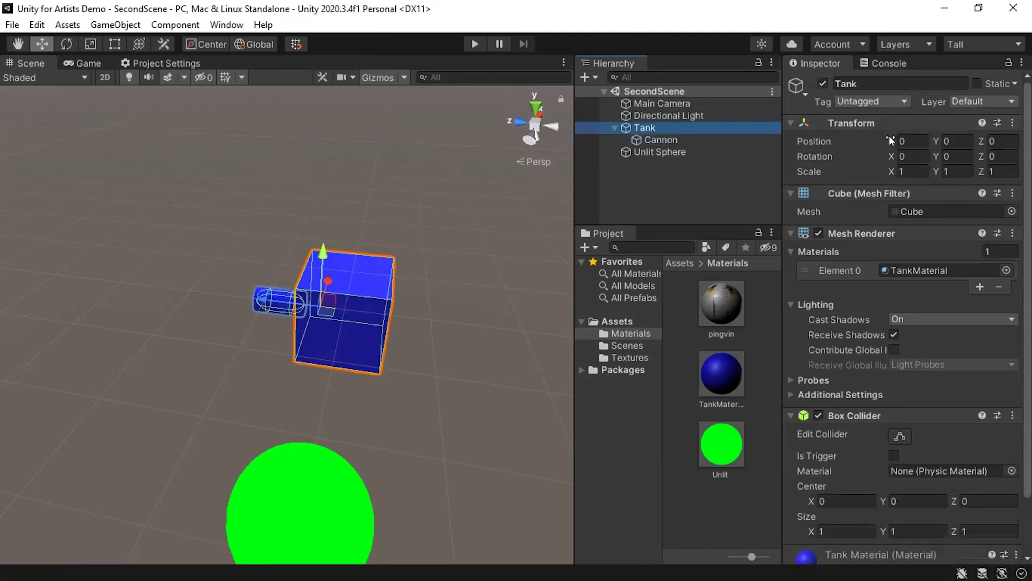
mouse_move(889, 136)
left_mouse_down()
mouse_move(851, 145)
mouse_move(891, 136)
left_mouse_up()
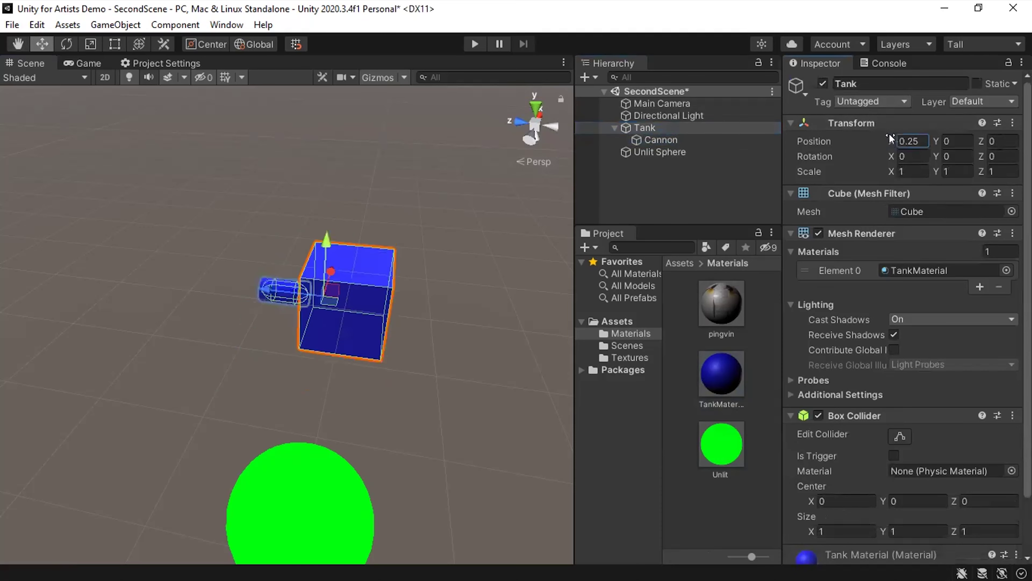
key("ctrl+z")
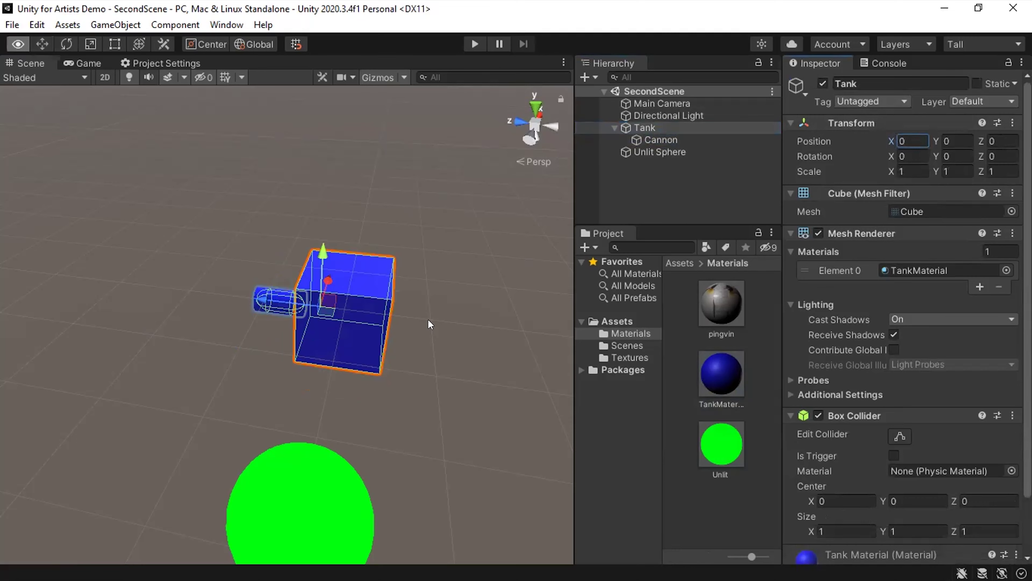
left_click_drag(427, 319, 314, 395, "alt")
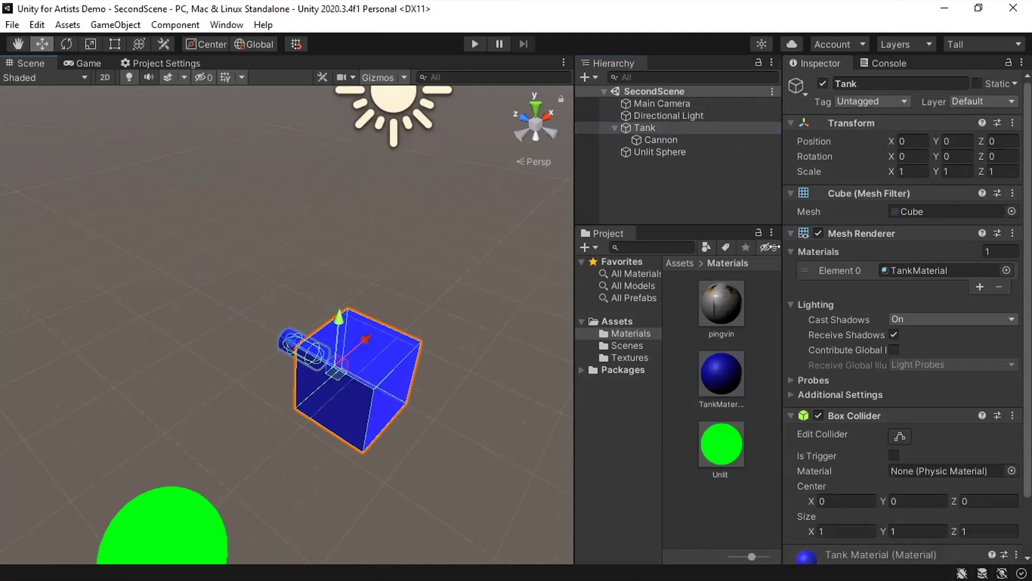
Add a Physics Rigidbody to the Tank with default mass 1, drag 0, angular drag 0.05, and gravity on.
left_click(792, 252)
scroll(829, 276, "down", 2)
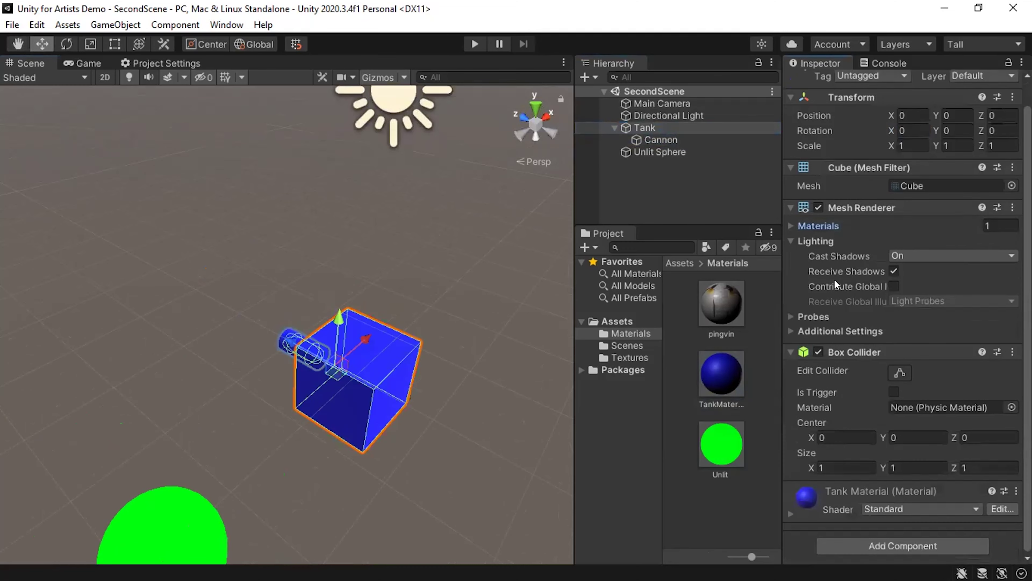
mouse_move(834, 280)
left_click(859, 544)
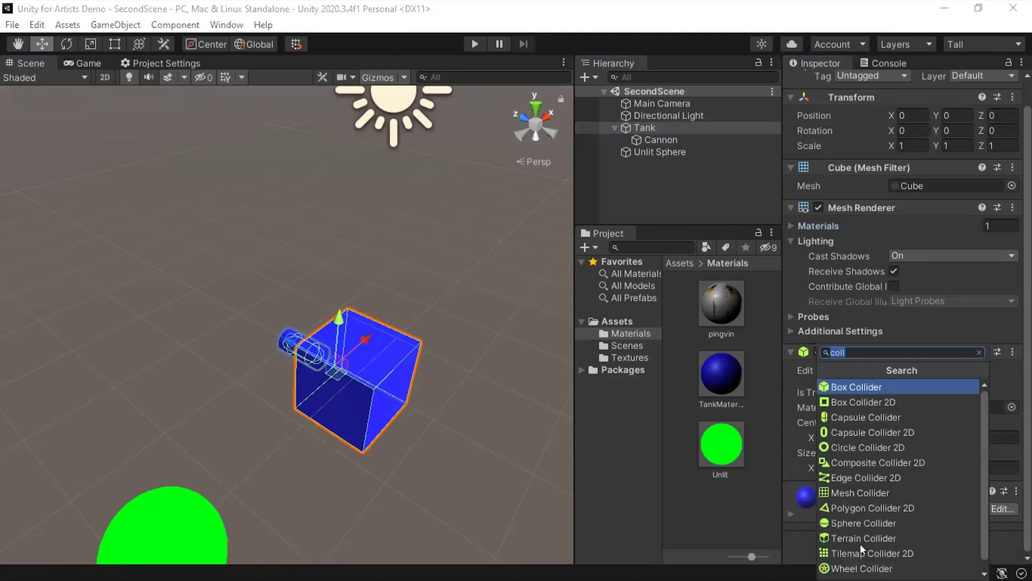
key("BackSpace")
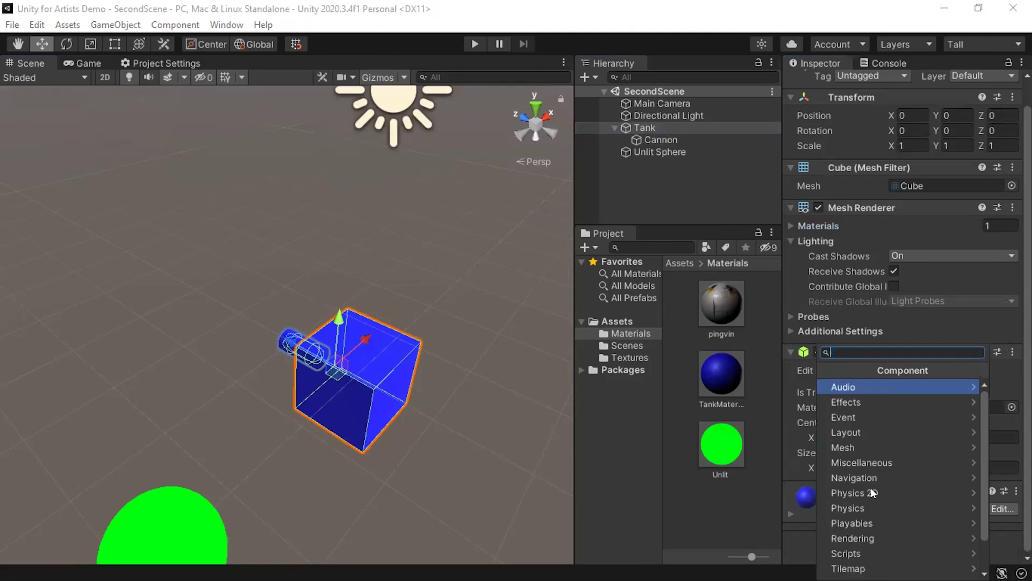
left_click(851, 508)
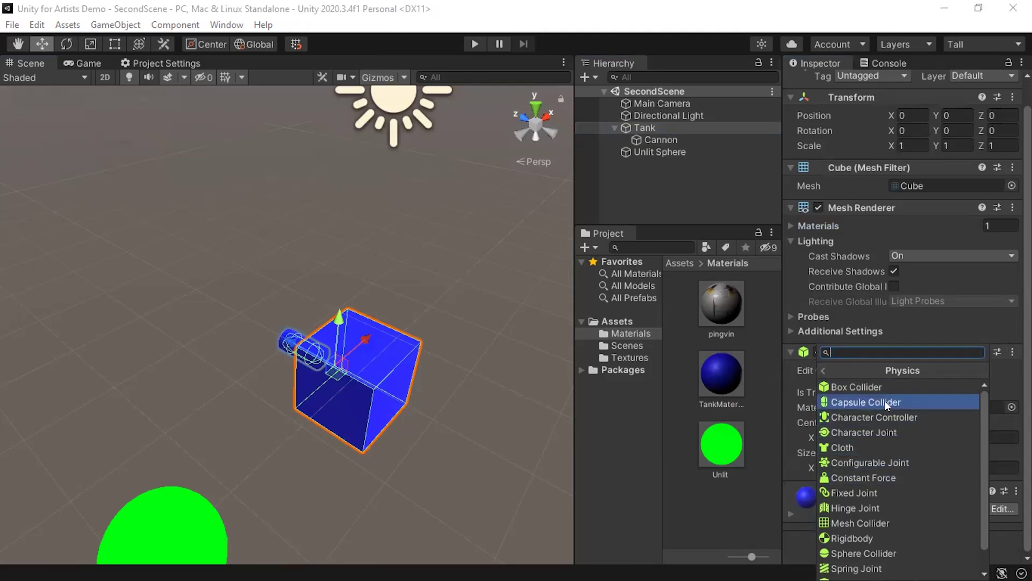
scroll(884, 399, "down", 1)
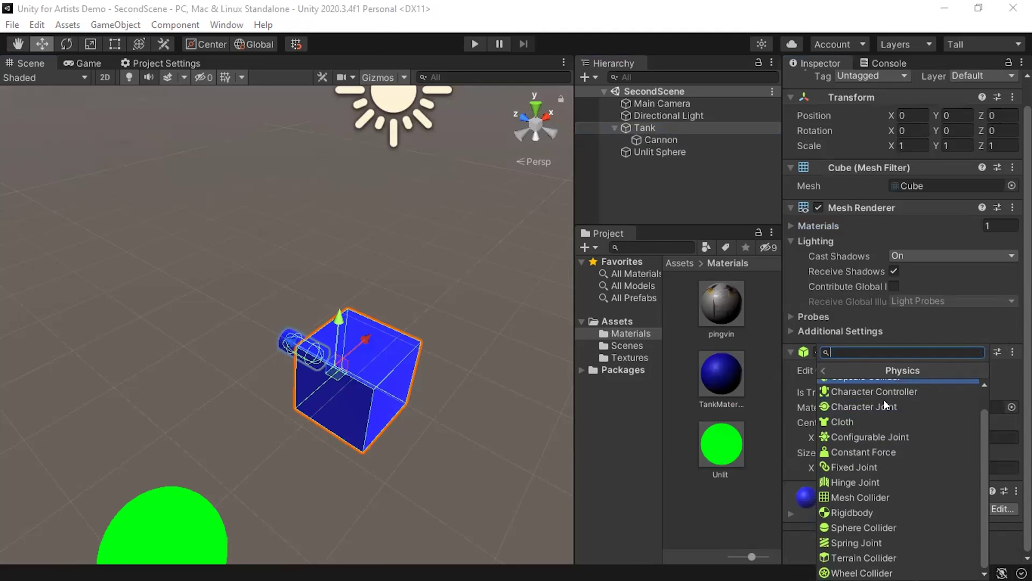
left_click(858, 511)
scroll(935, 383, "down", 4)
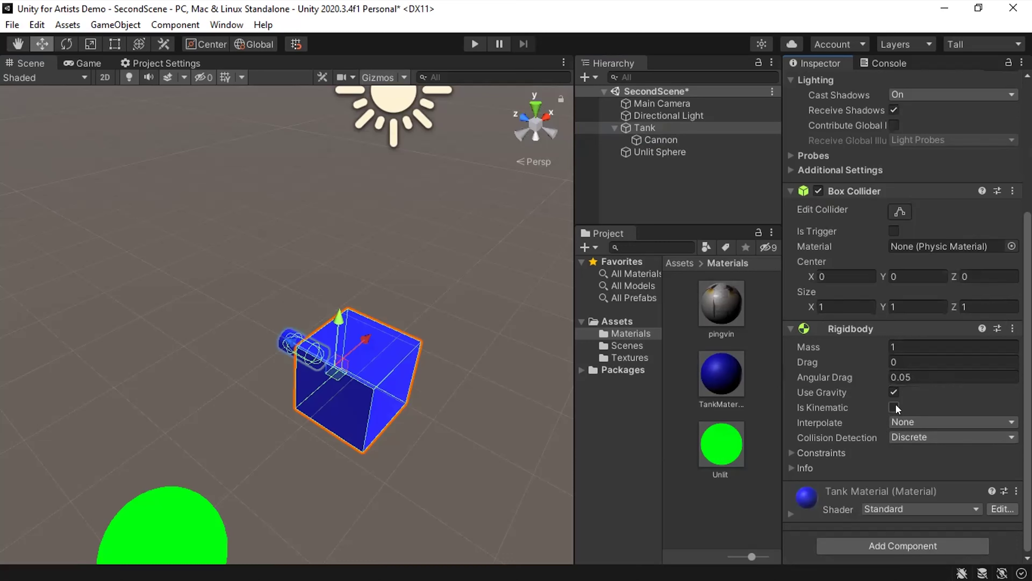
Freeze the Tank Rigidbody's rotation on X and Z, save the scene, and enter Play mode.
left_click(790, 452)
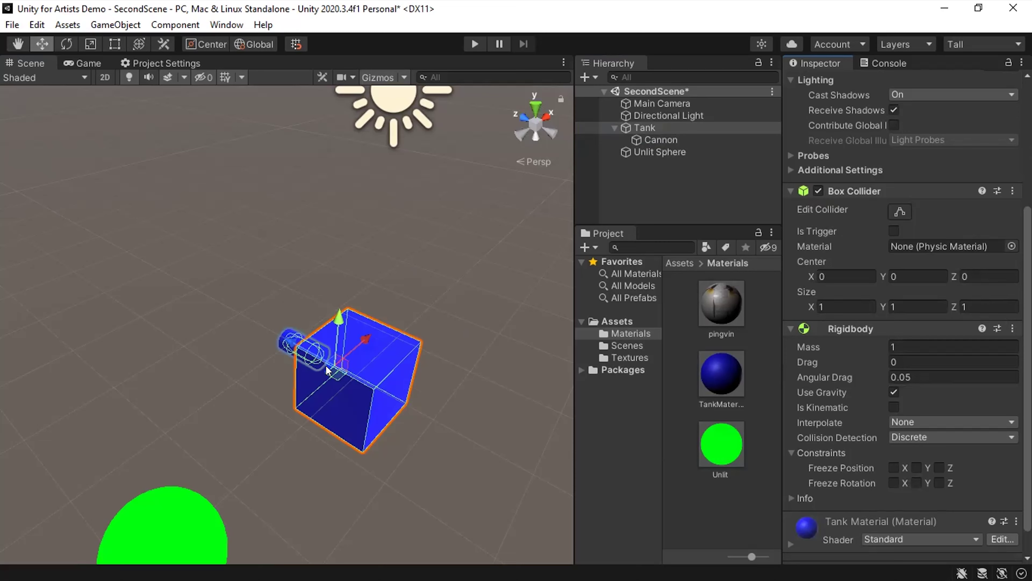
left_click(893, 482)
left_click(938, 482)
key("ctrl+s")
left_click(474, 45)
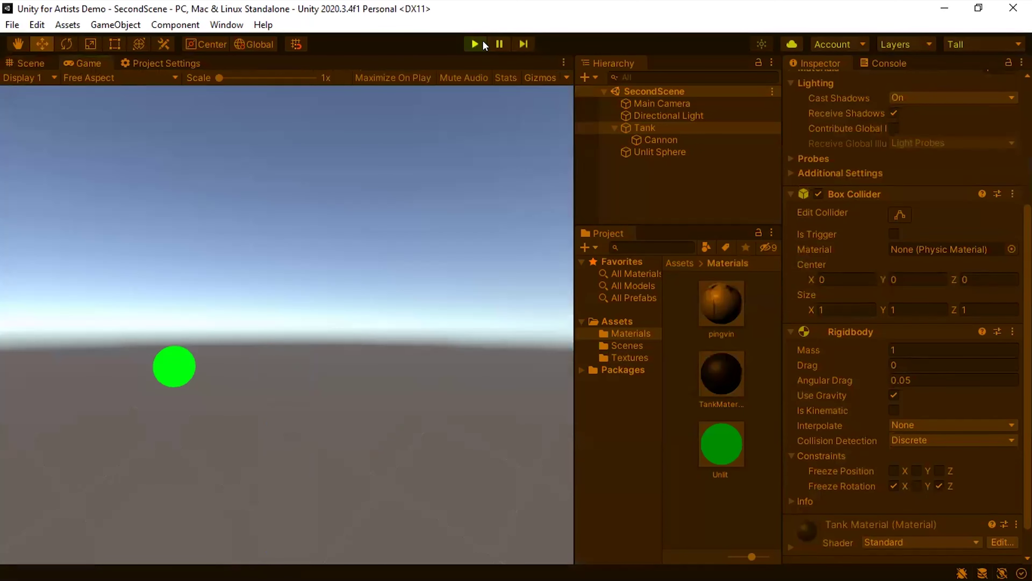
Exit Play mode so the Tank returns to its original position.
left_click(478, 40)
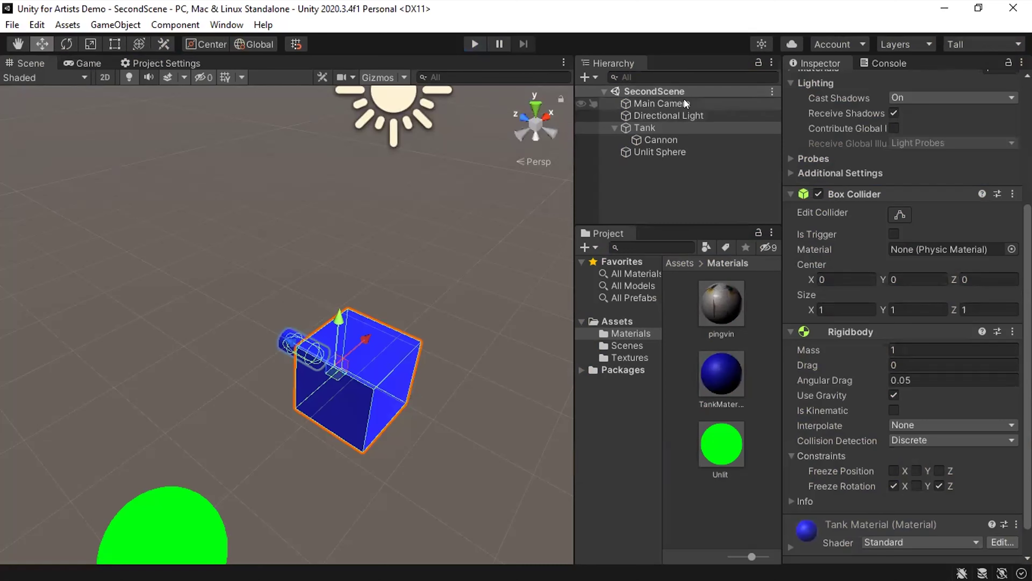
Parent Main Camera under Tank, save the scene, and switch to the Game view.
left_click_drag(682, 104, 671, 127)
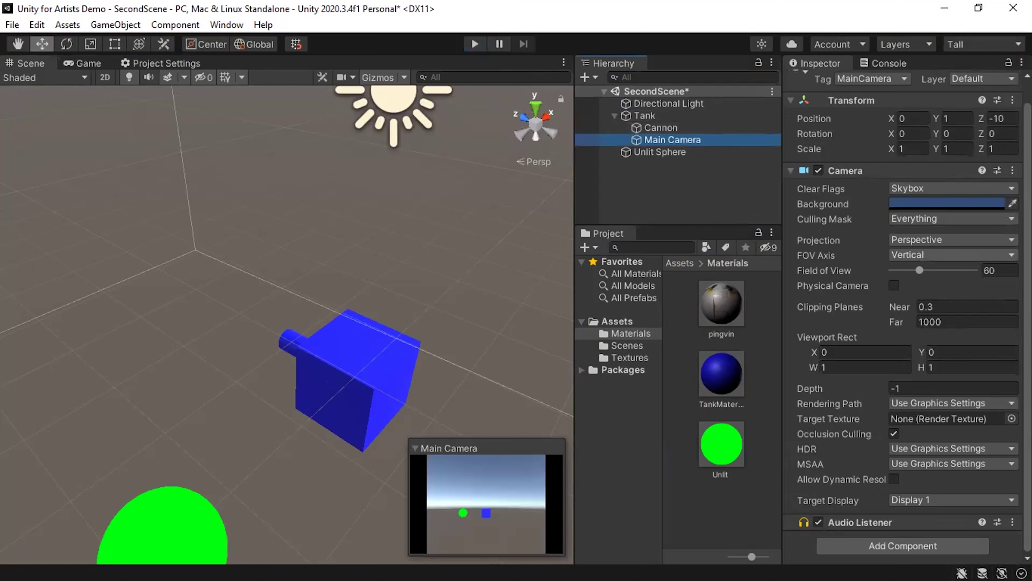
key("ctrl+s")
left_click(87, 64)
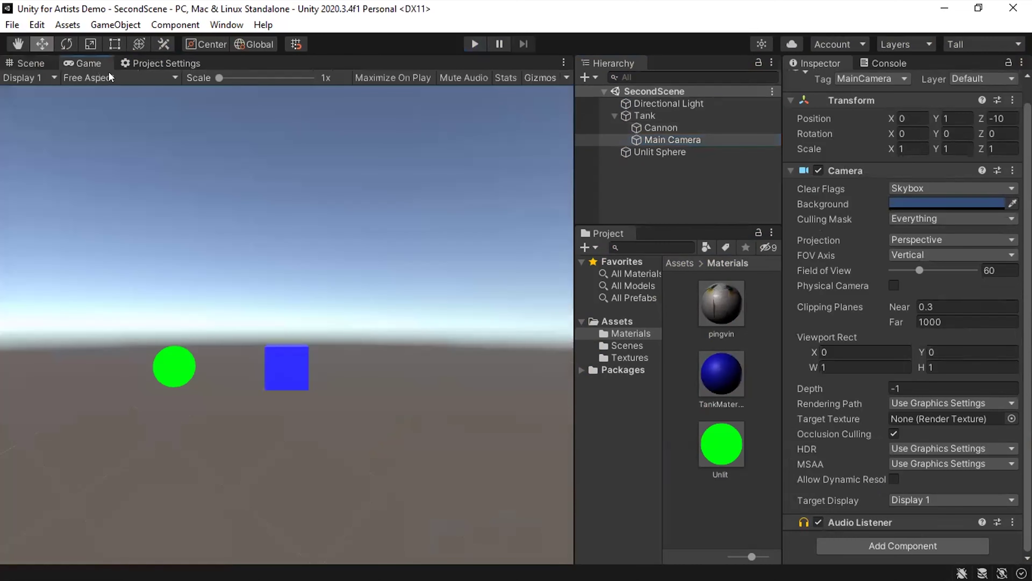
Test that the camera follows Tank's Position X and Y rotation changes, undoing each.
left_click(652, 115)
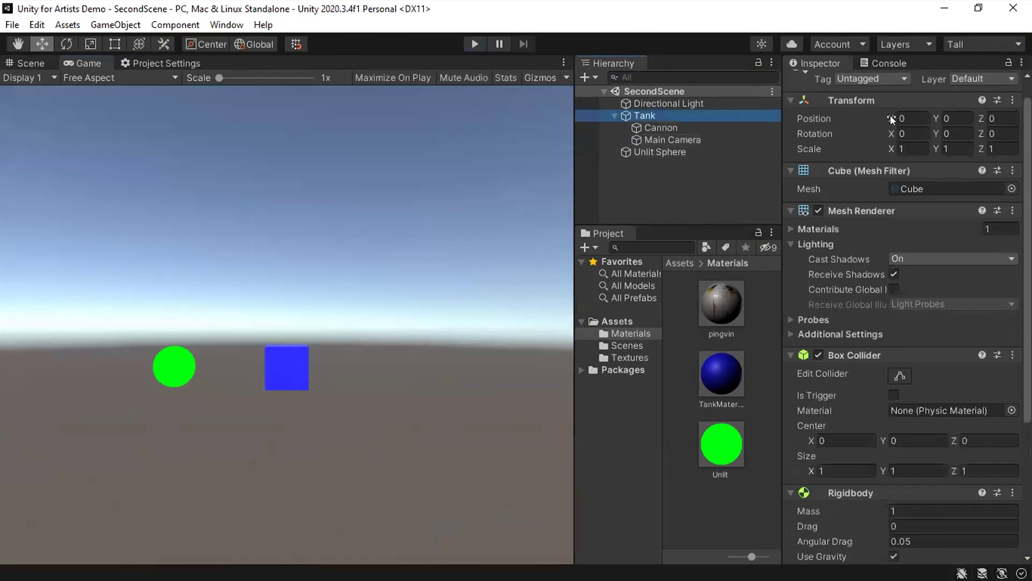
mouse_move(890, 115)
left_mouse_down()
mouse_move(919, 115)
mouse_move(891, 113)
left_mouse_up()
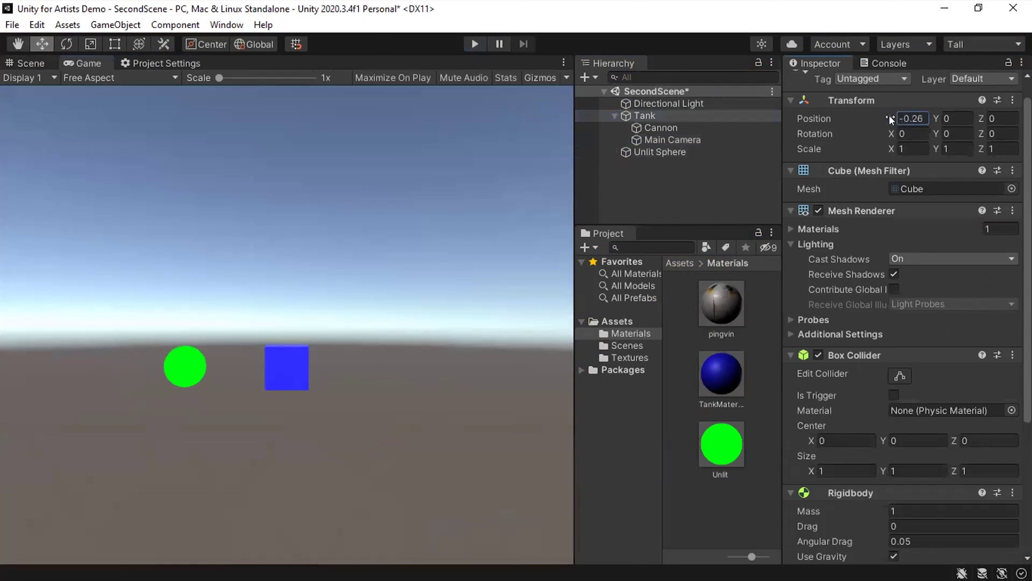
key("ctrl+z")
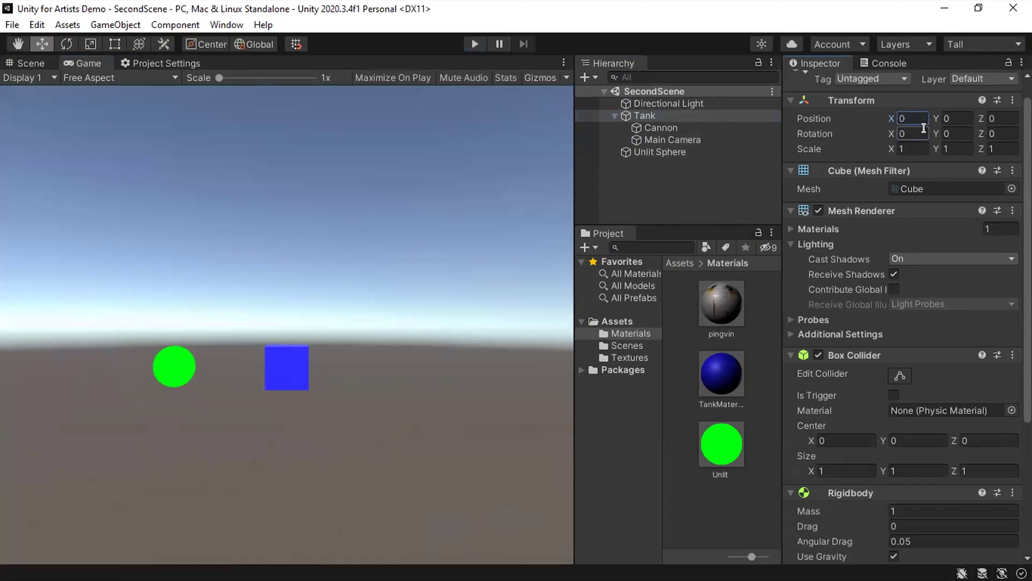
left_click_drag(936, 133, 961, 132)
left_click_drag(170, 142, 84, 180)
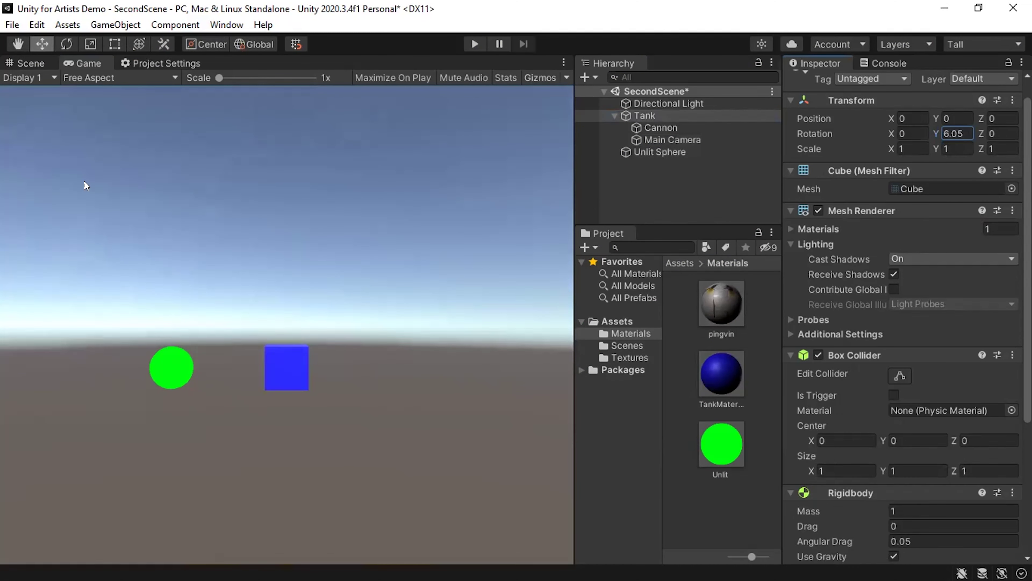
key("ctrl+z")
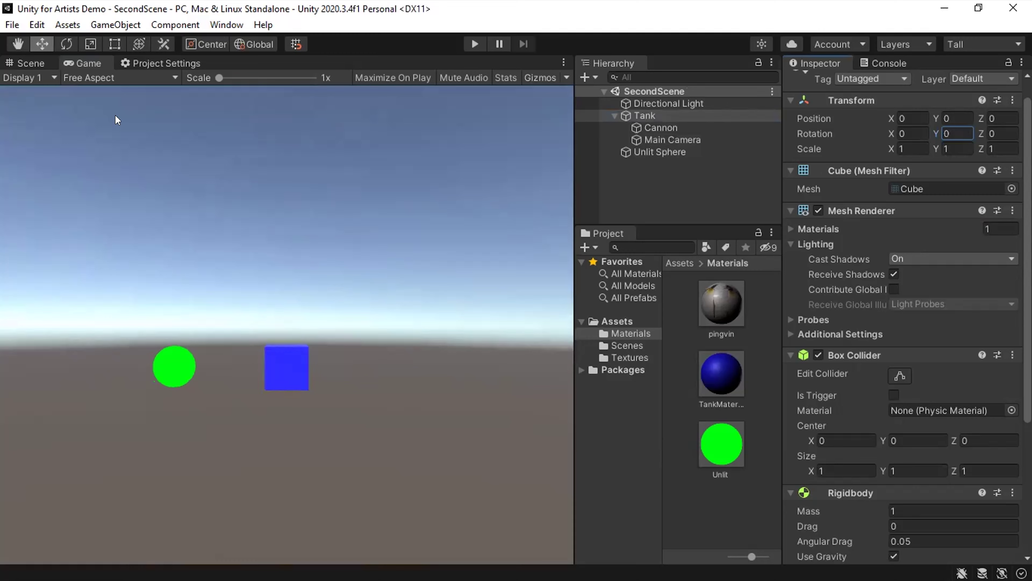
Run and stop a quick play test, then collapse Tank in the Hierarchy.
left_click(476, 41)
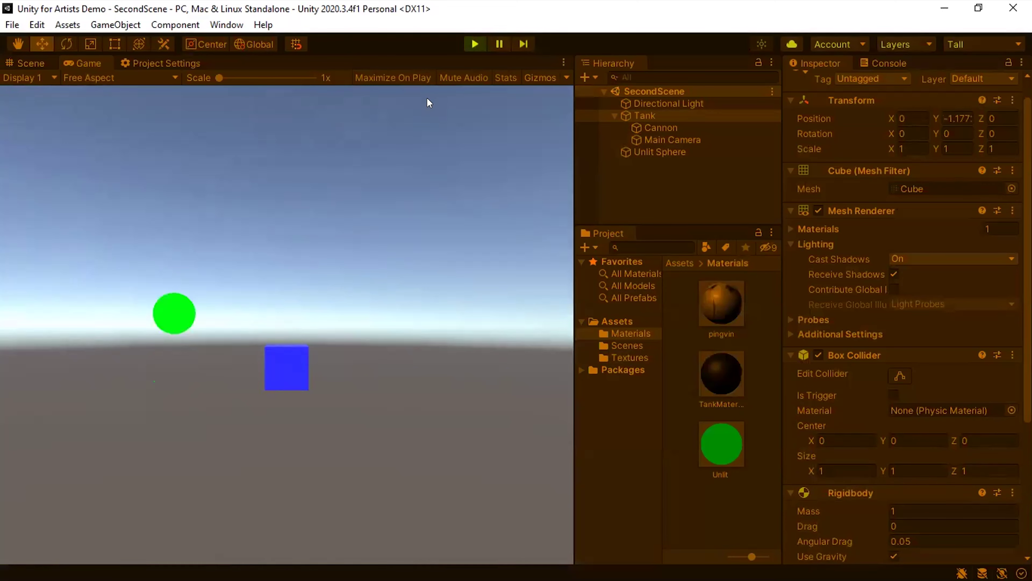
left_click(473, 41)
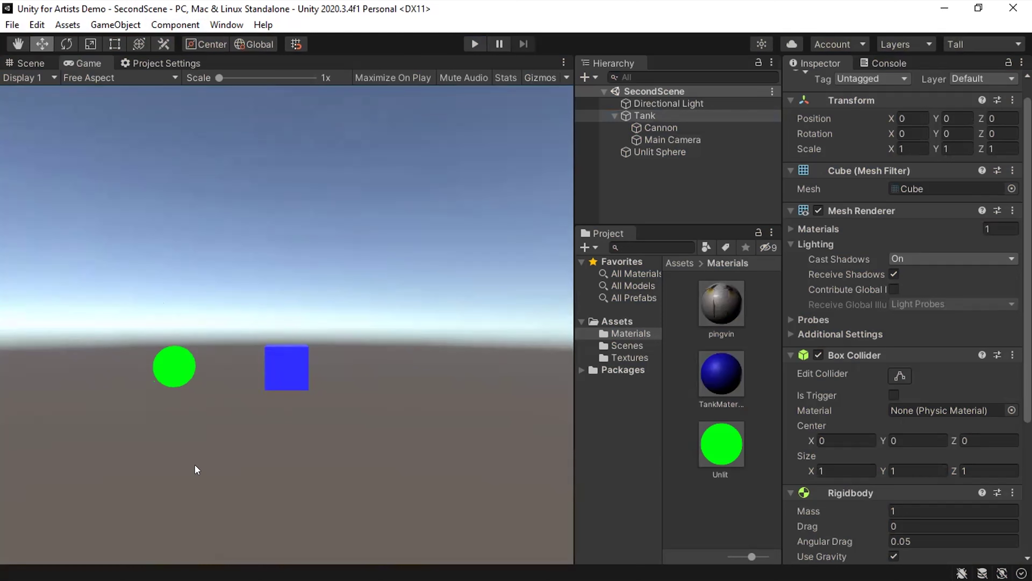
left_click(612, 115)
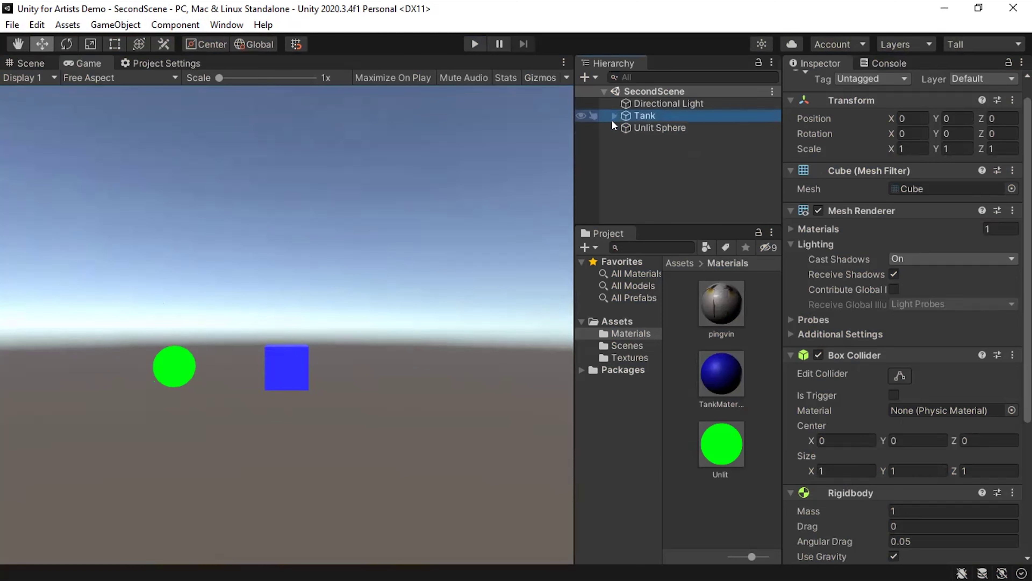
Add a 3D Quad object to the scene and name it Ground.
right_click(624, 152)
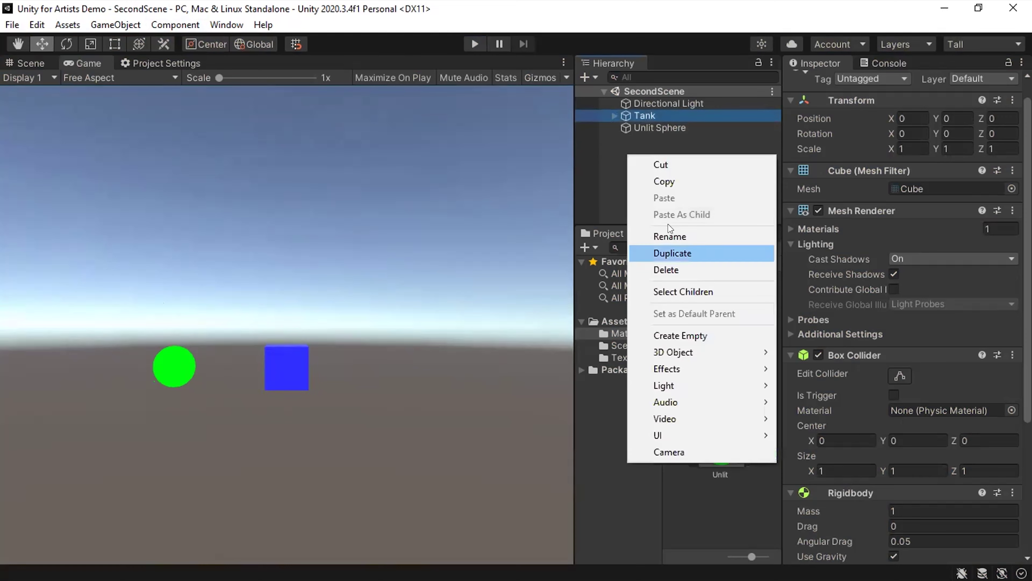
mouse_move(684, 354)
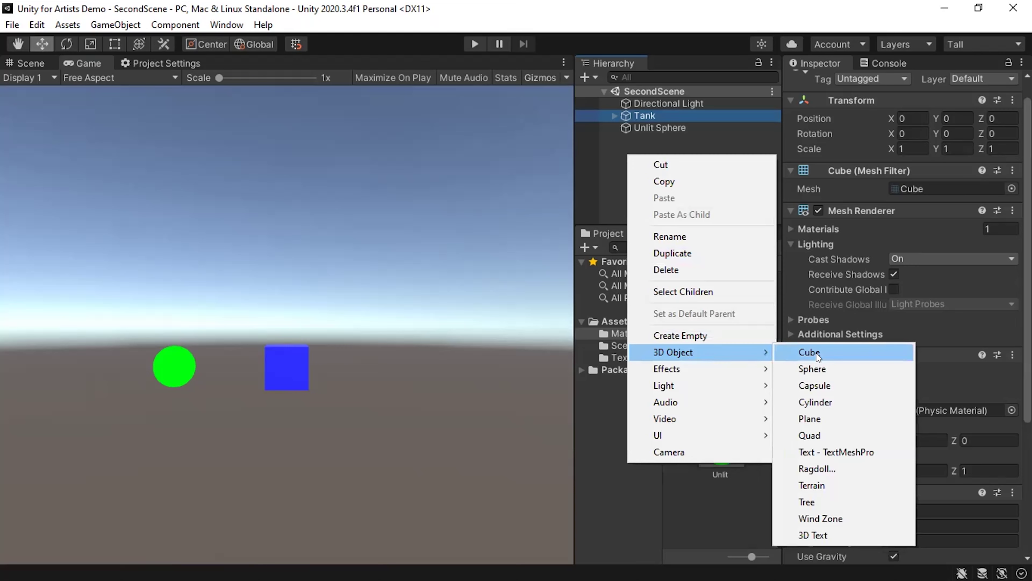
left_click(826, 430)
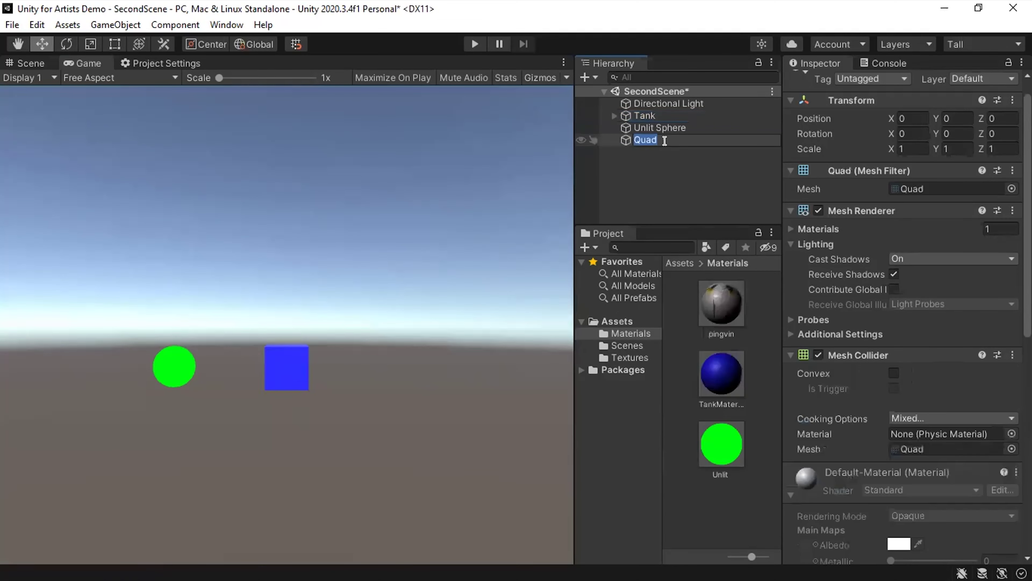
type("Ground")
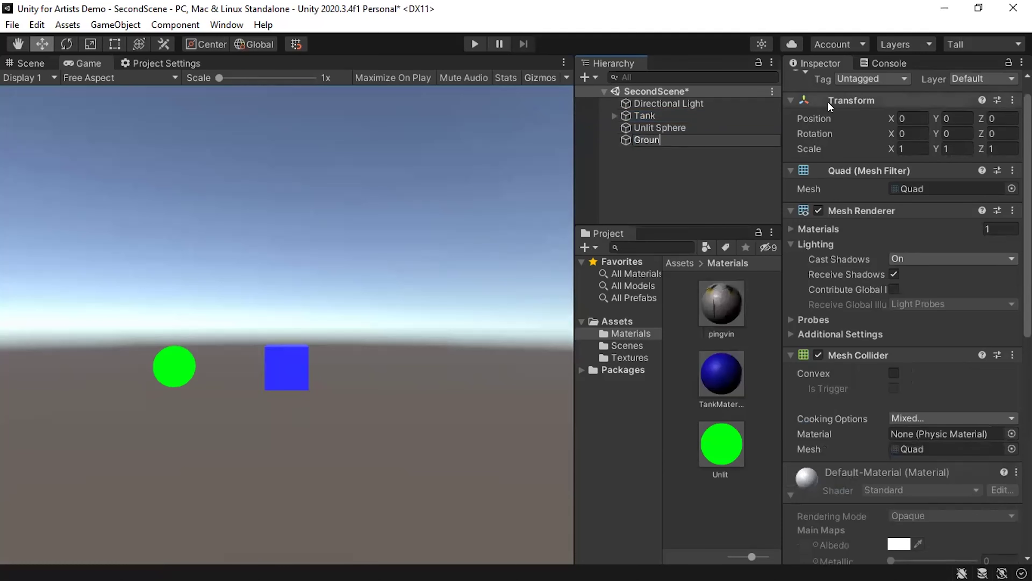
key("Return")
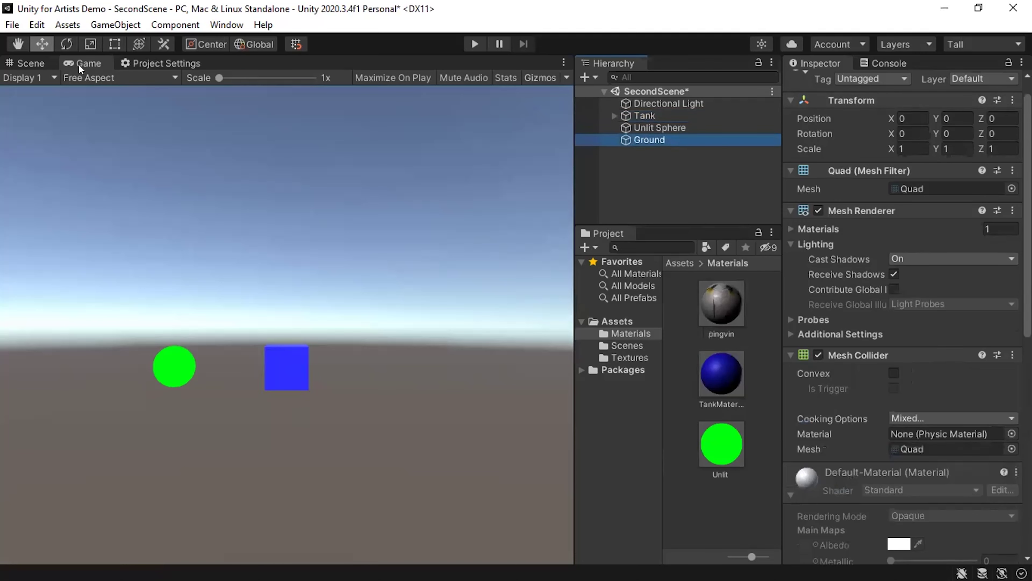
Back in the Scene view, set Ground's Position Y to -3.
left_click(40, 64)
key("q")
middle_click_drag(456, 414, 334, 337)
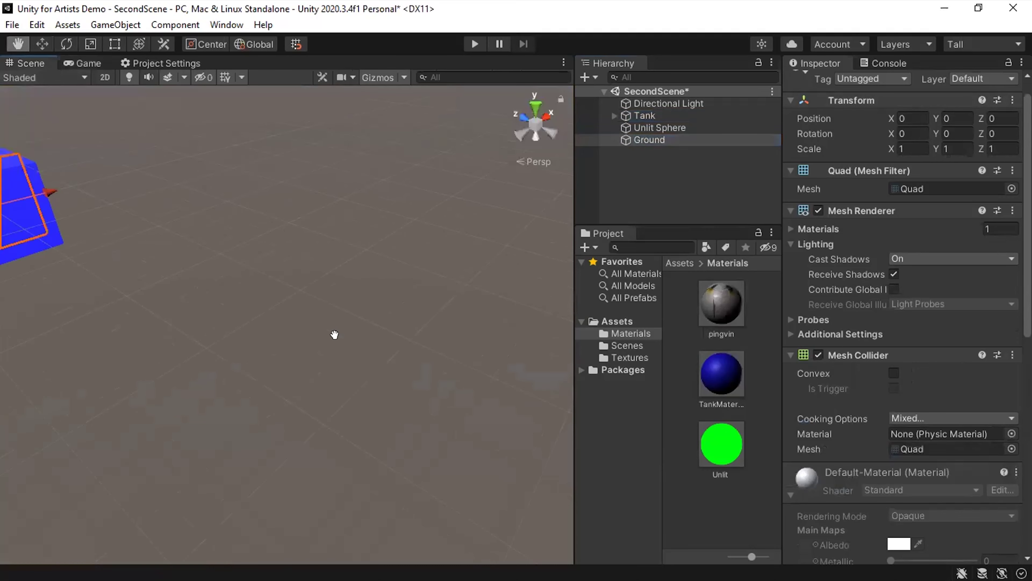
scroll(335, 336, "down", 3)
left_click(947, 121)
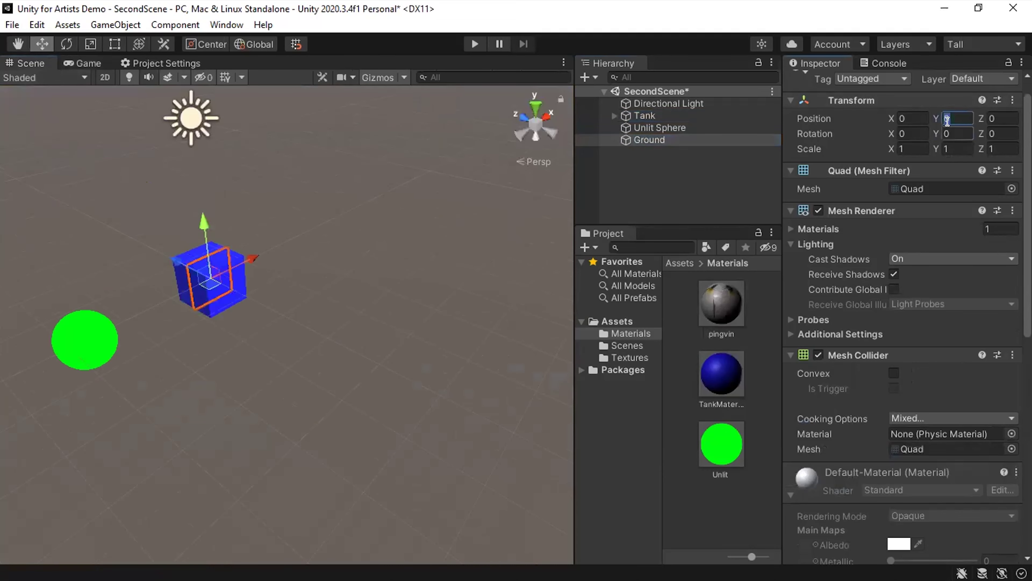
type("-3")
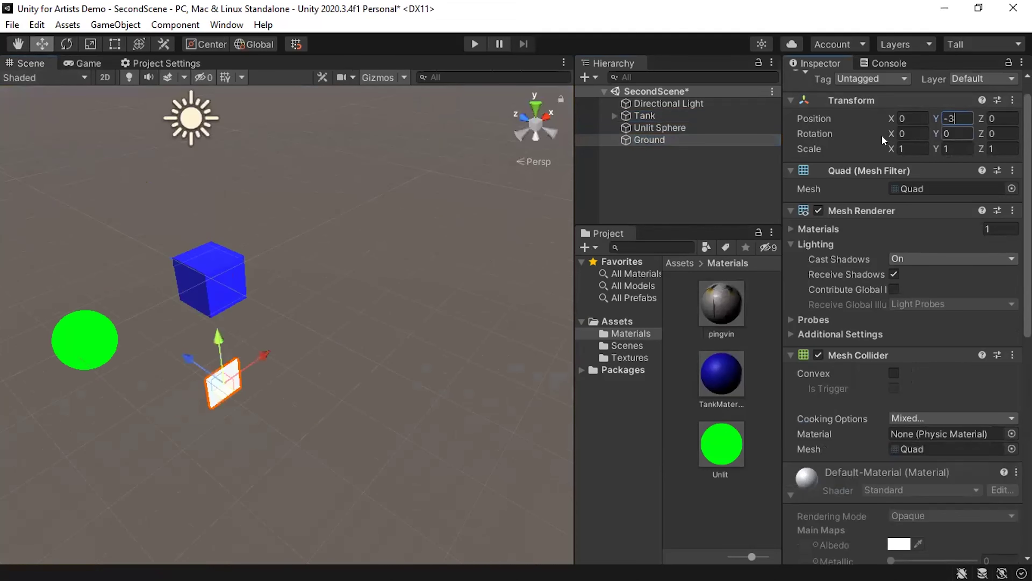
Rotate Ground 90 on X and scale it to 100 by 100.
left_click(905, 147)
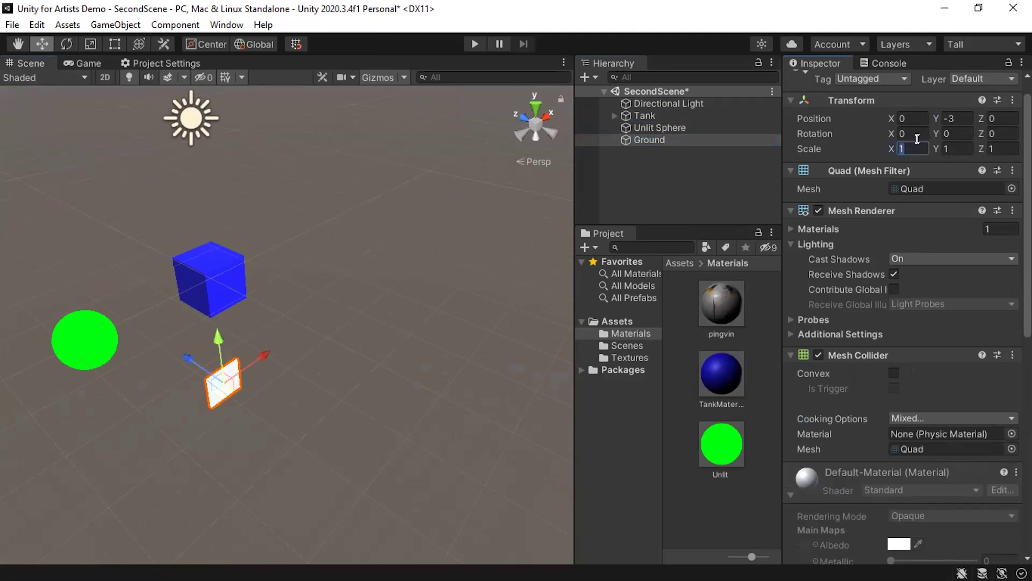
type("90")
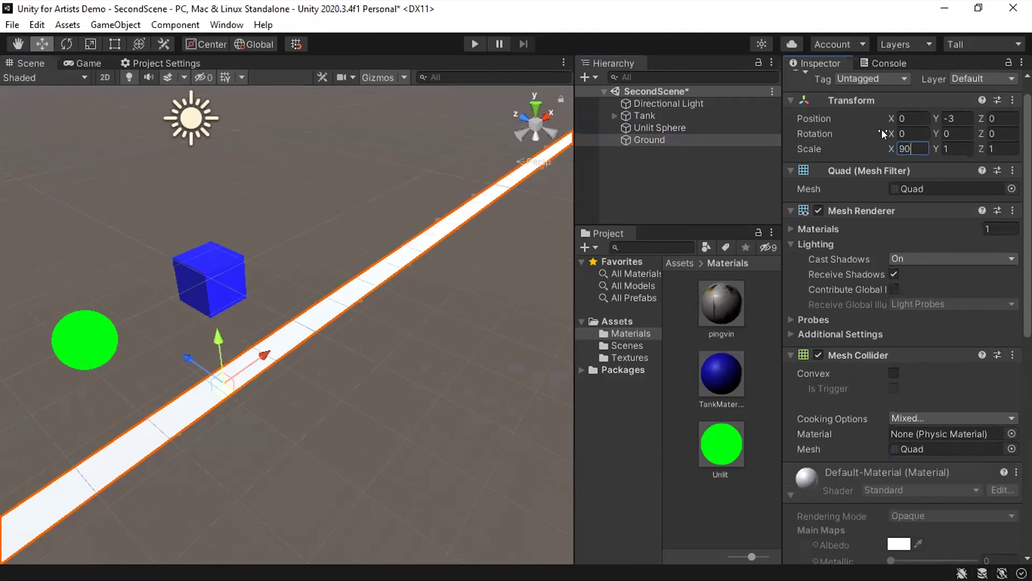
left_click(917, 129)
type("90")
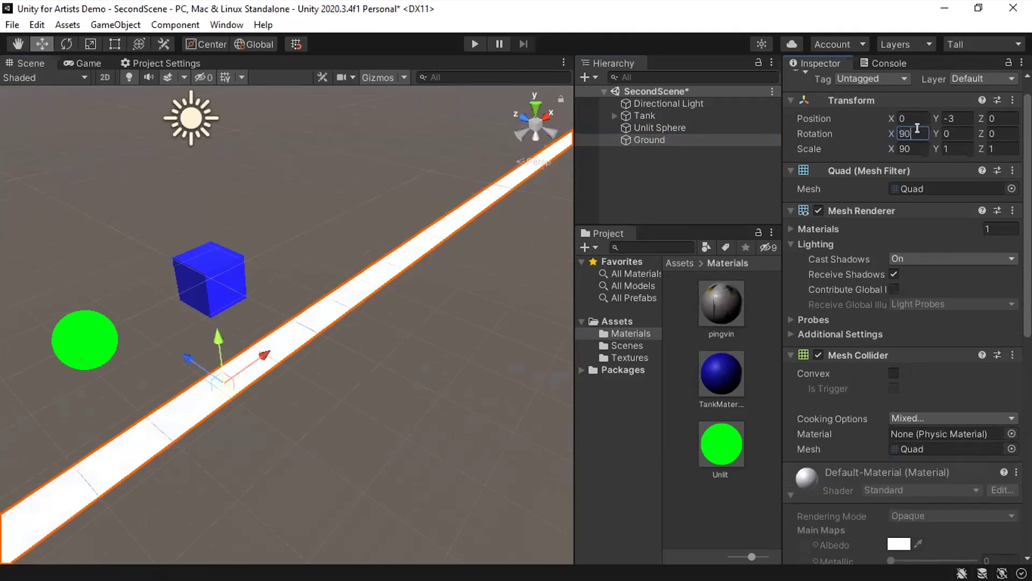
left_click(968, 152)
type("100")
left_click(908, 149)
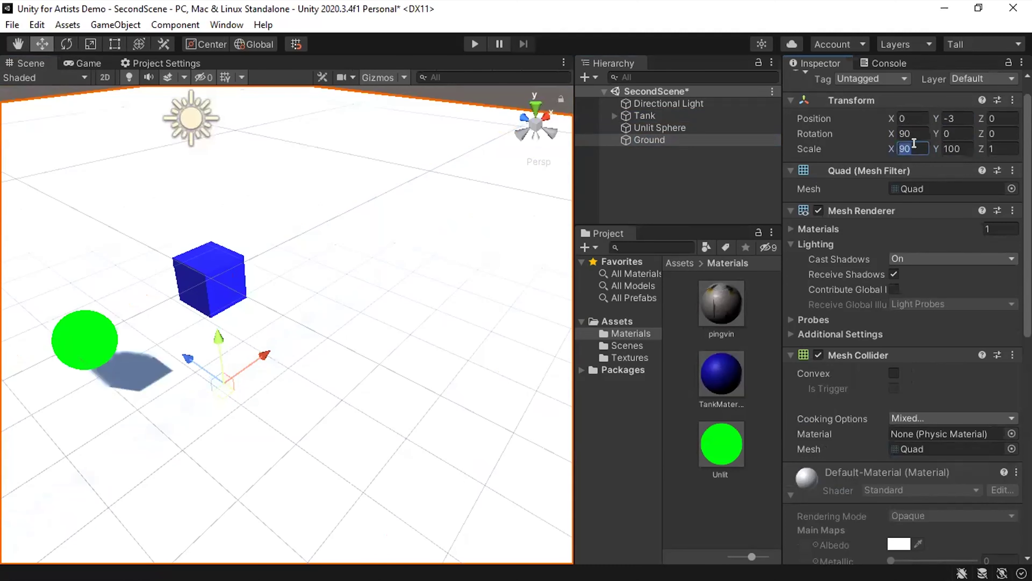
type("100")
scroll(476, 321, "down", 6)
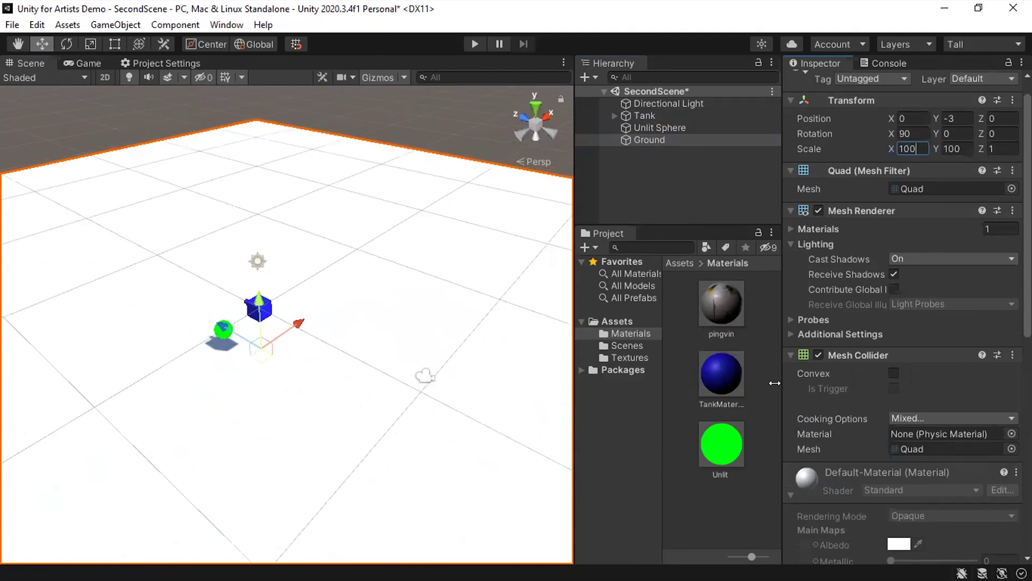
Create a material named GroundMaterial and apply it to the Ground quad.
right_click(711, 528)
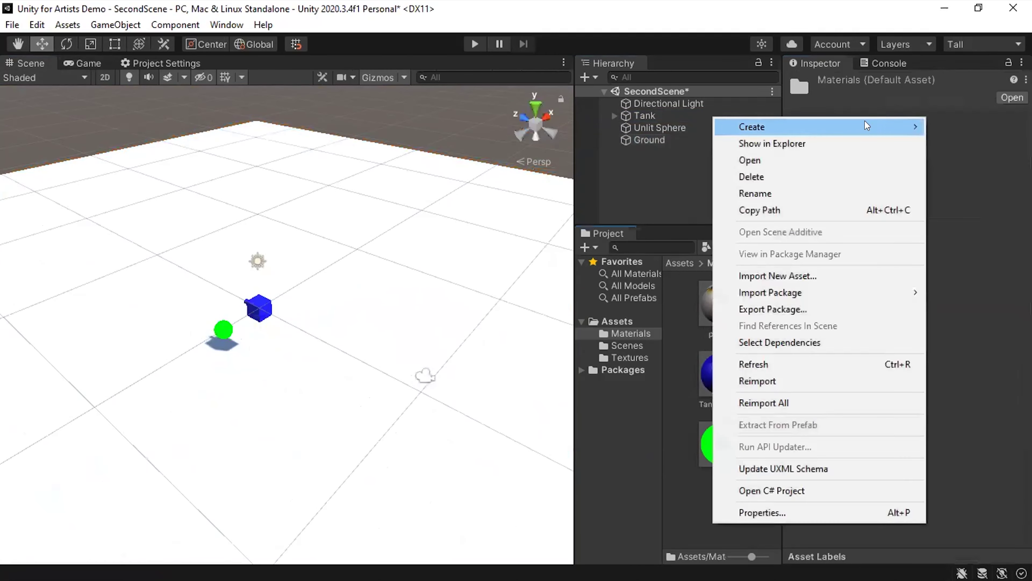
mouse_move(865, 121)
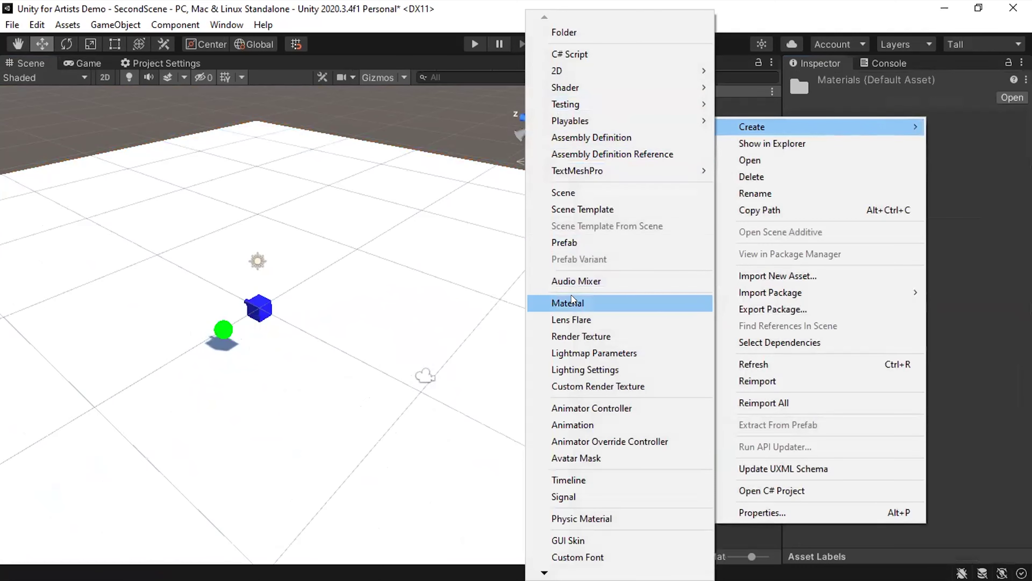
left_click(569, 302)
type("GroundMaterial")
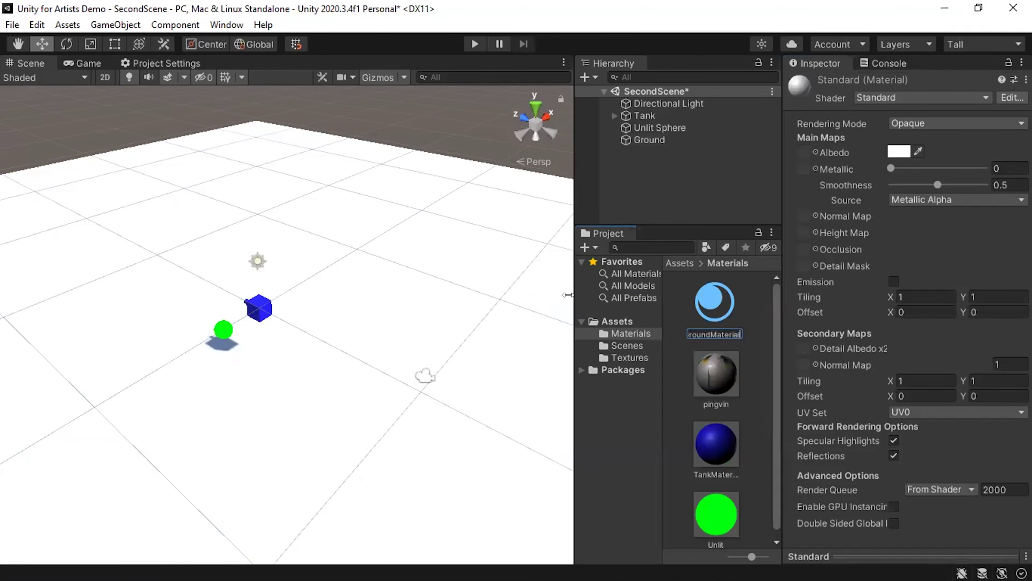
key("Return")
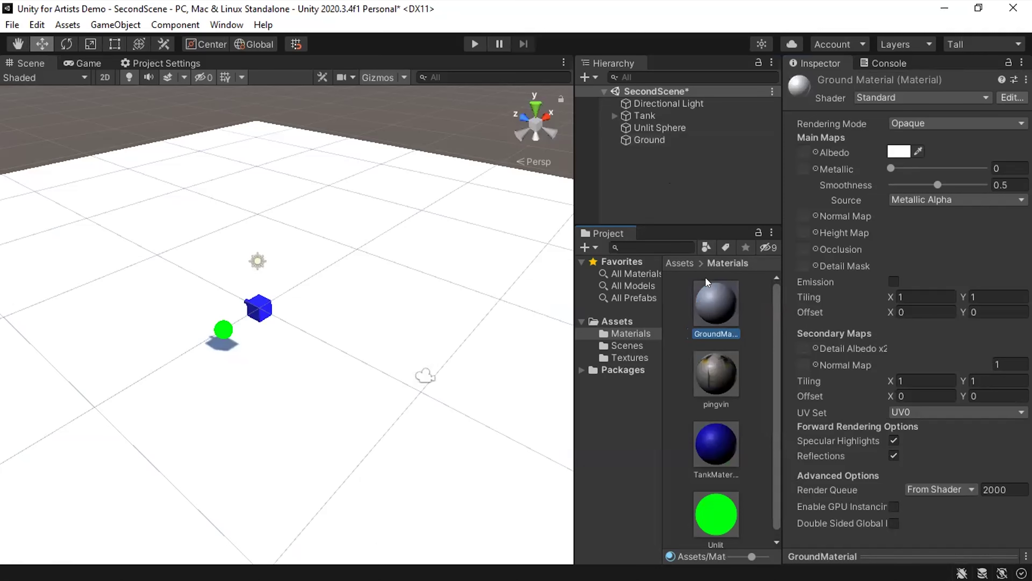
left_click_drag(708, 311, 650, 140)
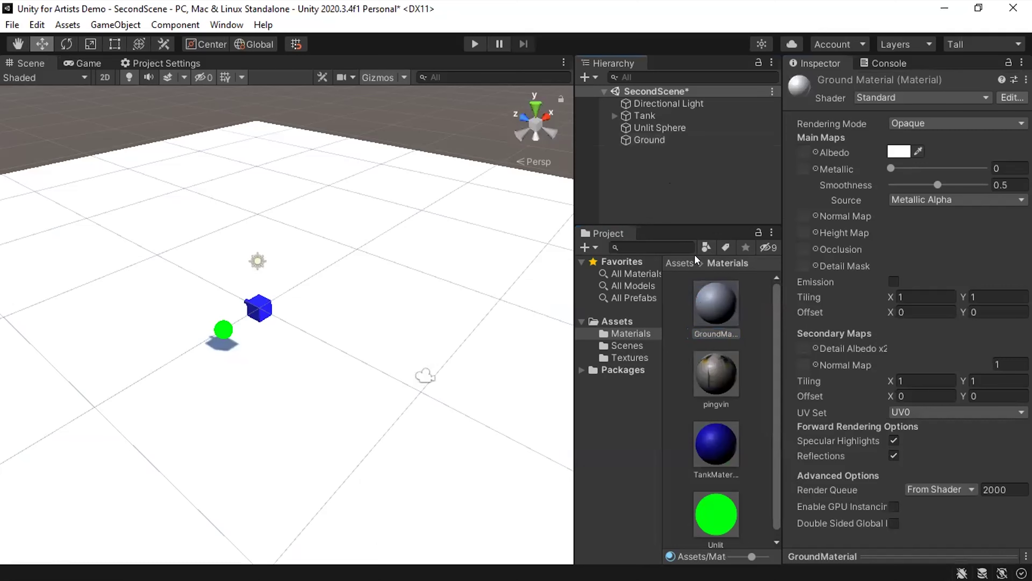
Set GroundMaterial's albedo to green (0B8A00, RGB 11, 138, 0).
left_click(899, 152)
left_click(905, 200)
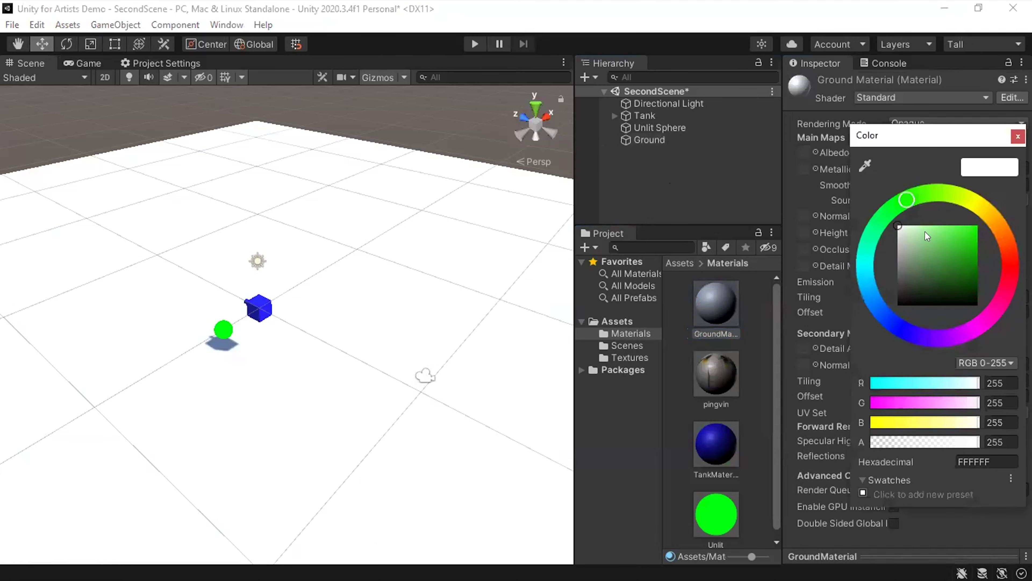
left_click_drag(925, 231, 994, 258)
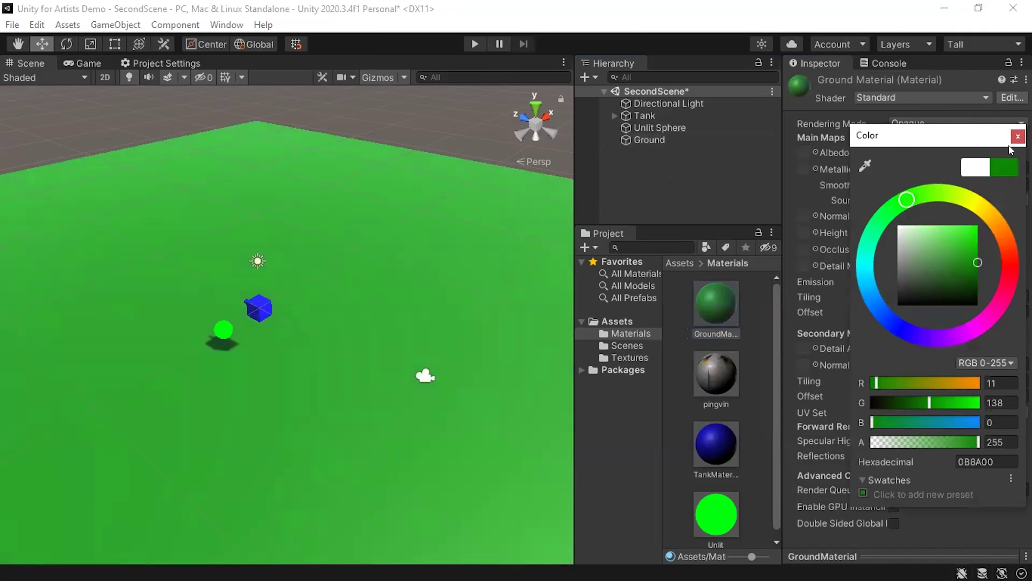
left_click(1017, 137)
left_click(657, 139)
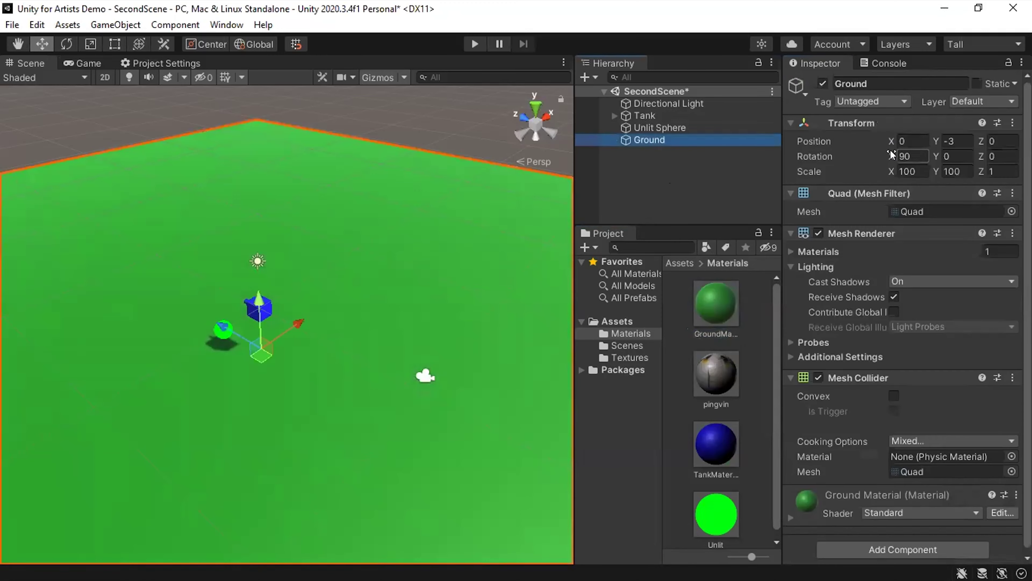
Check Ground's rotation and scale values and orbit the view around the floor.
left_click(918, 156)
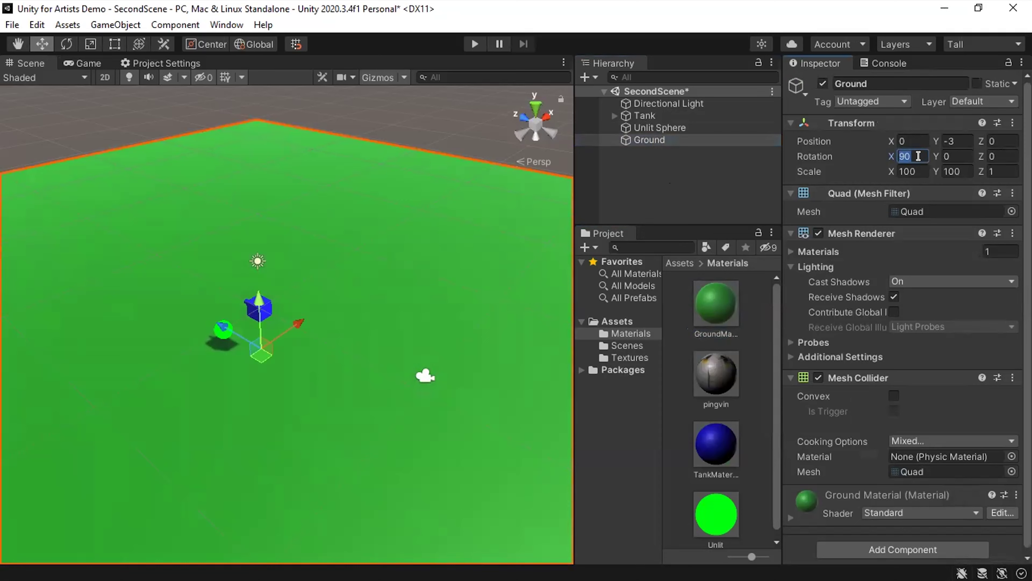
left_click(912, 171)
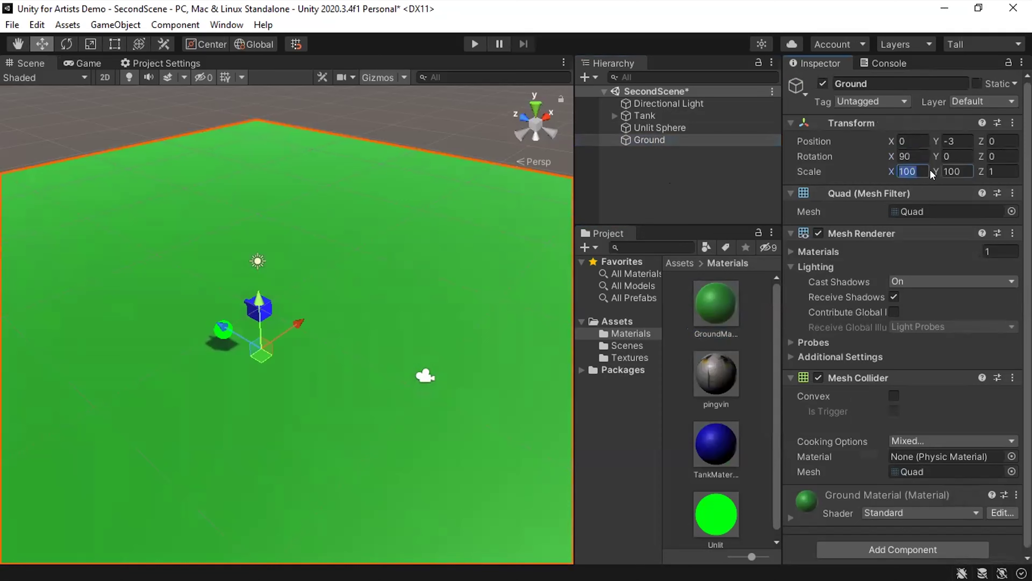
left_click(962, 167)
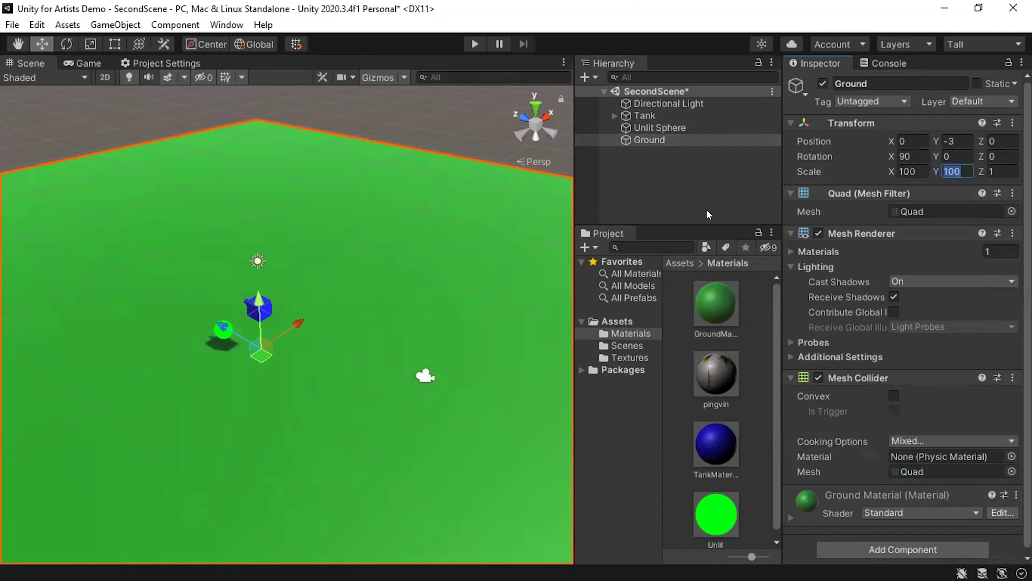
scroll(437, 350, "down", 3)
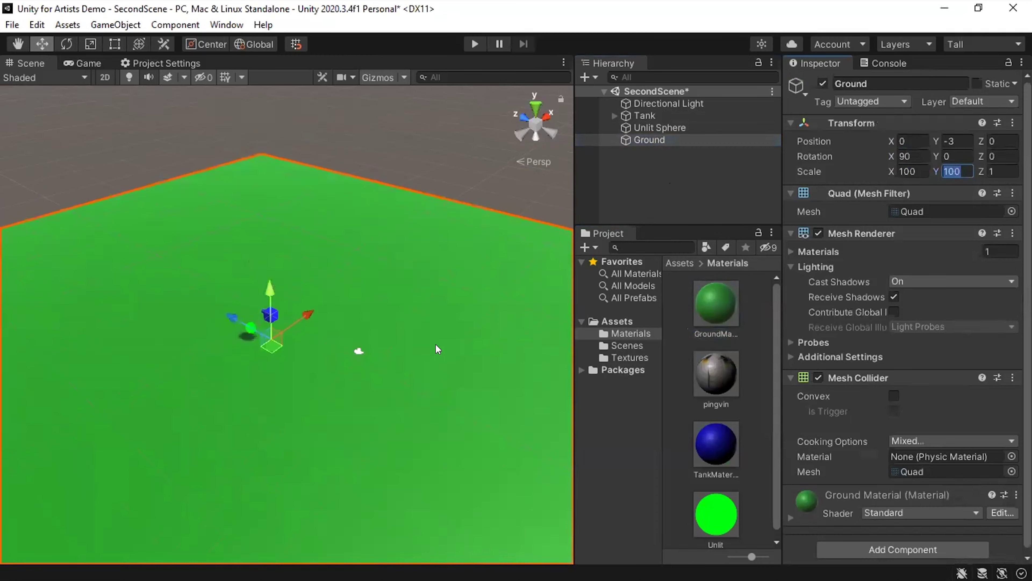
left_click_drag(403, 341, 244, 292, "alt")
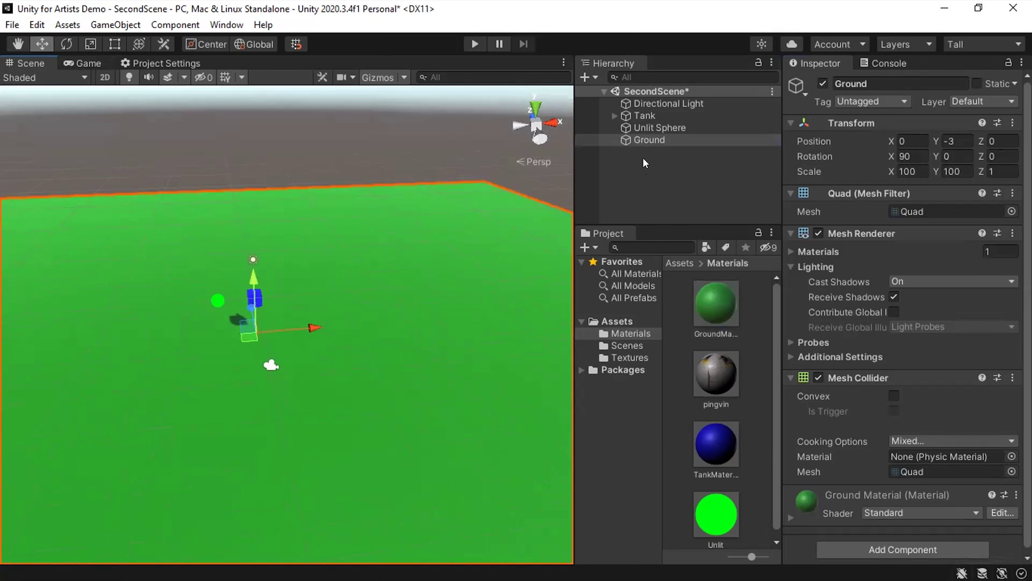
Add a 3D Sphere to the scene and name it Hill.
right_click(634, 166)
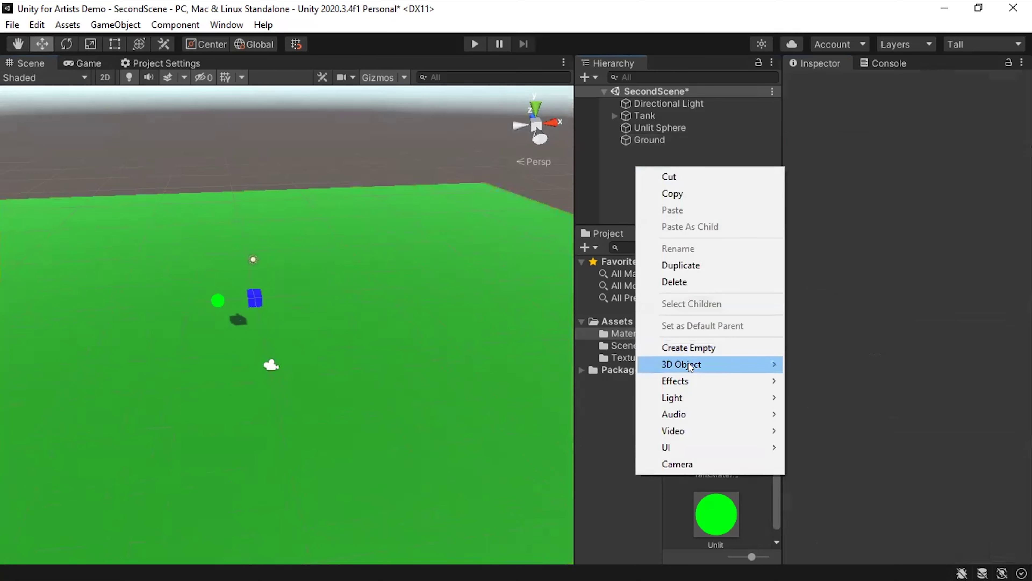
mouse_move(689, 363)
left_click(838, 380)
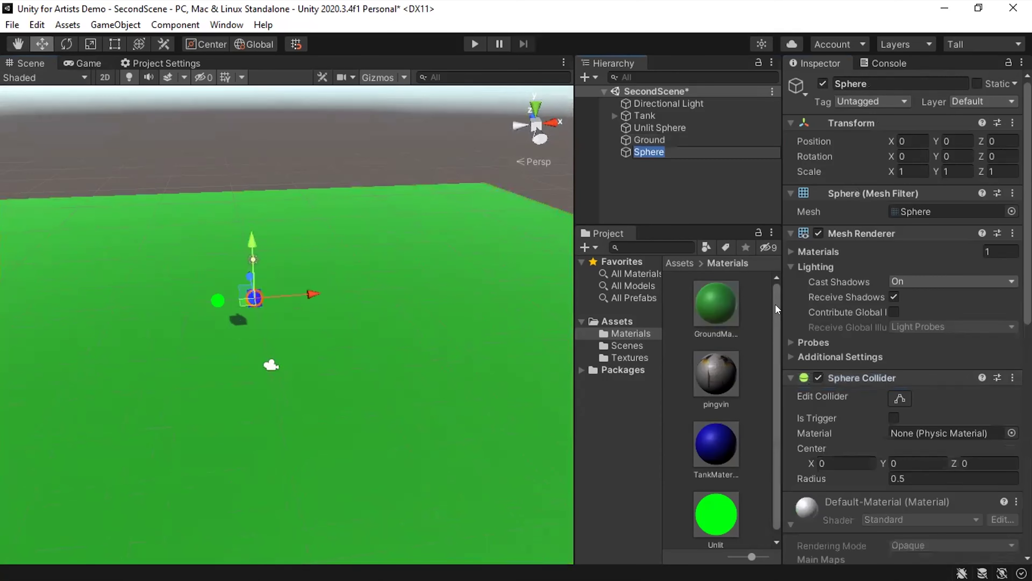
type("Hill")
key("Return")
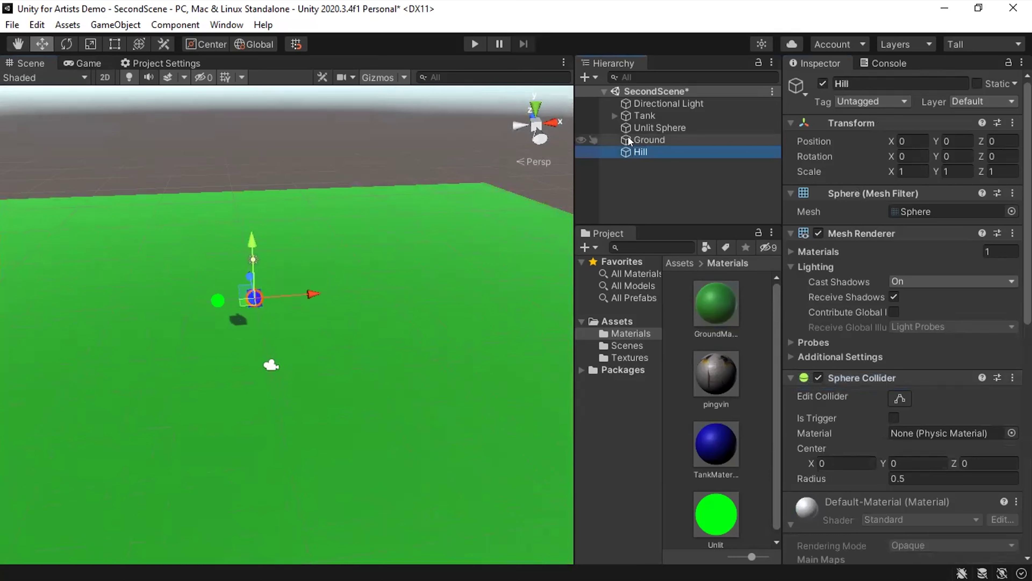
Place Hill at Position Y -3, move it right to X 18.74, and scale it to 10.
left_click(953, 140)
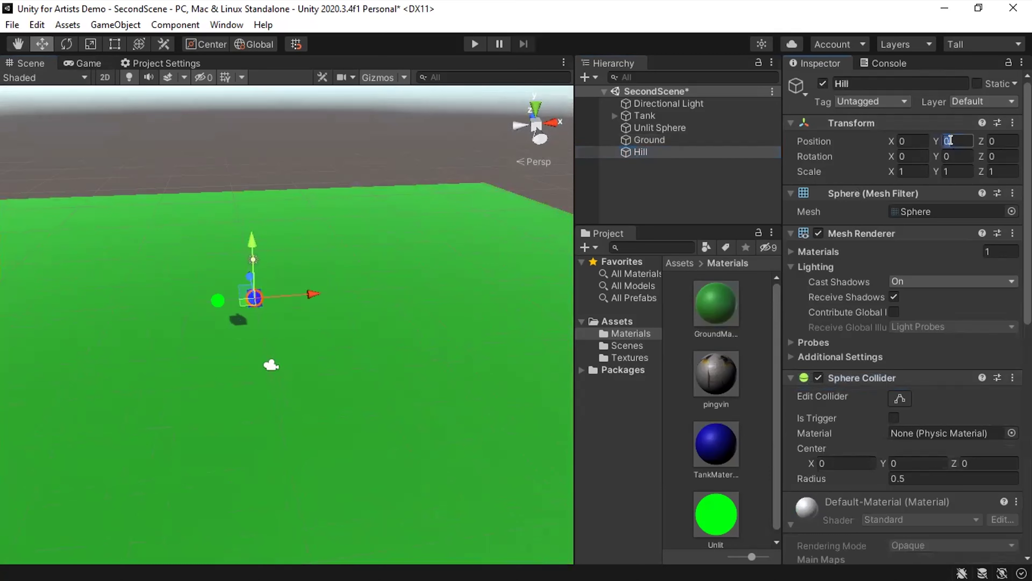
type("-3")
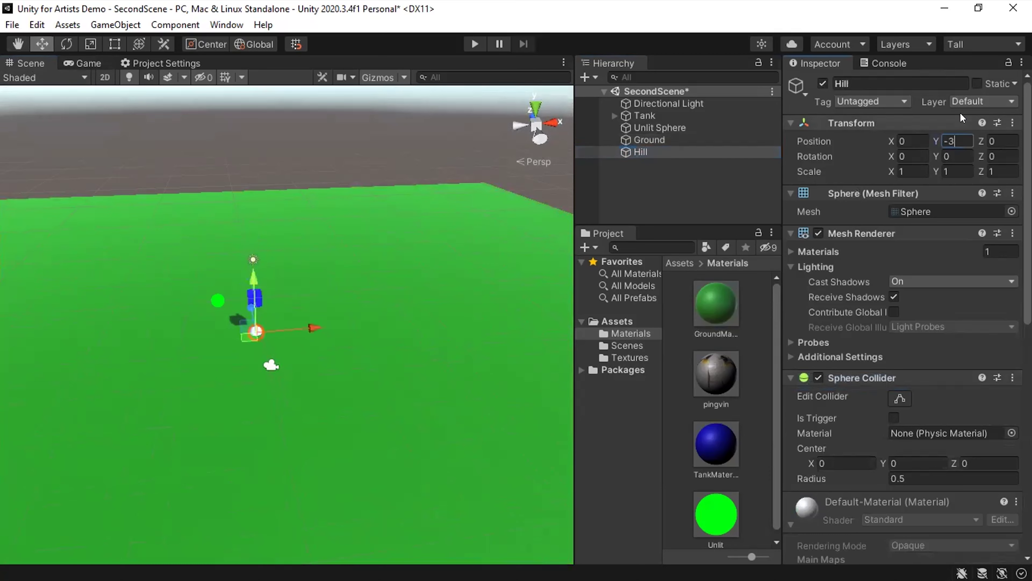
left_click_drag(297, 331, 528, 298)
left_click(912, 171)
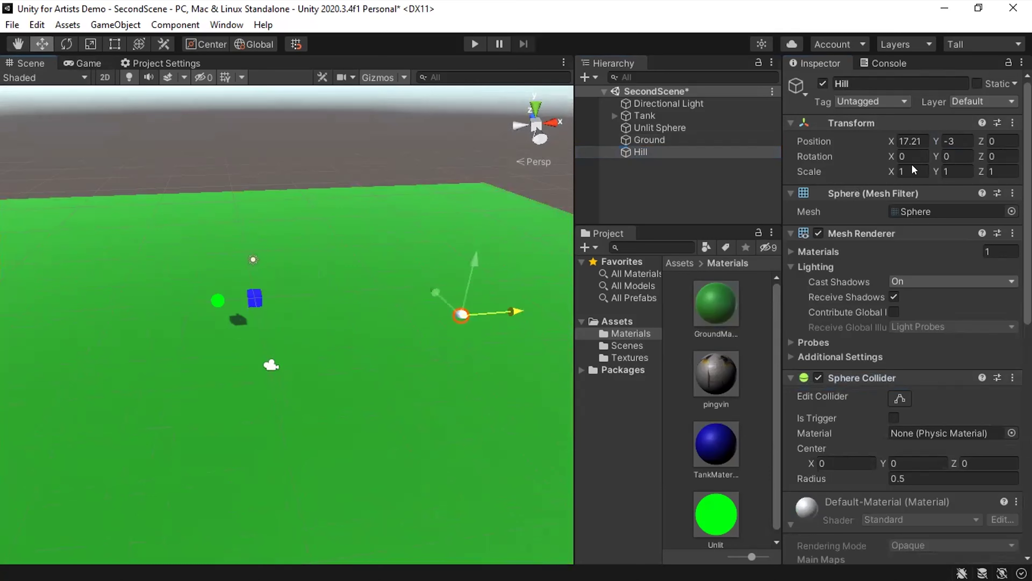
type("10")
key("Tab")
type("10")
key("Tab")
Finish Hill's Z scale at 10 and create a new material named Hill.
type("10")
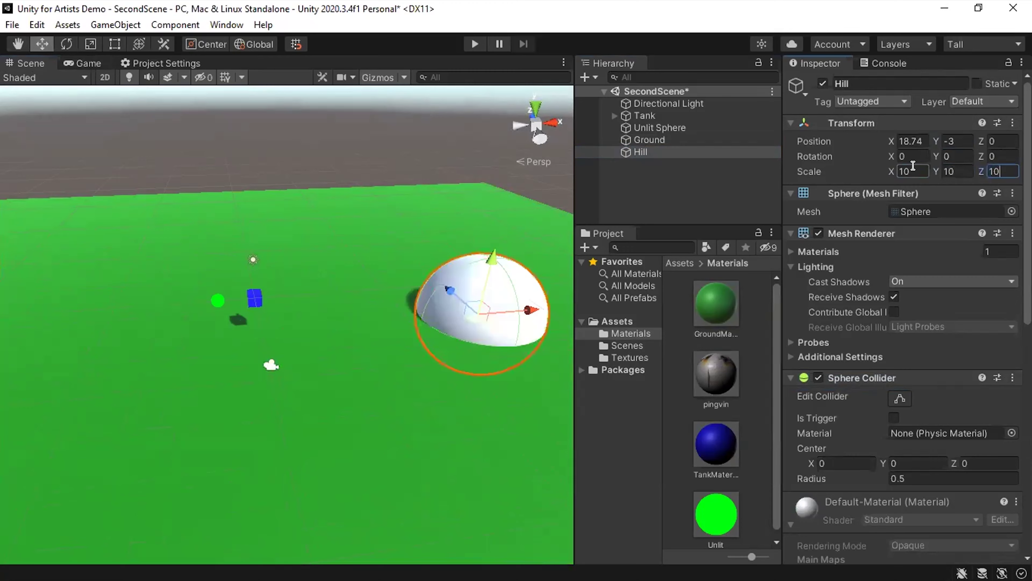
right_click(754, 317)
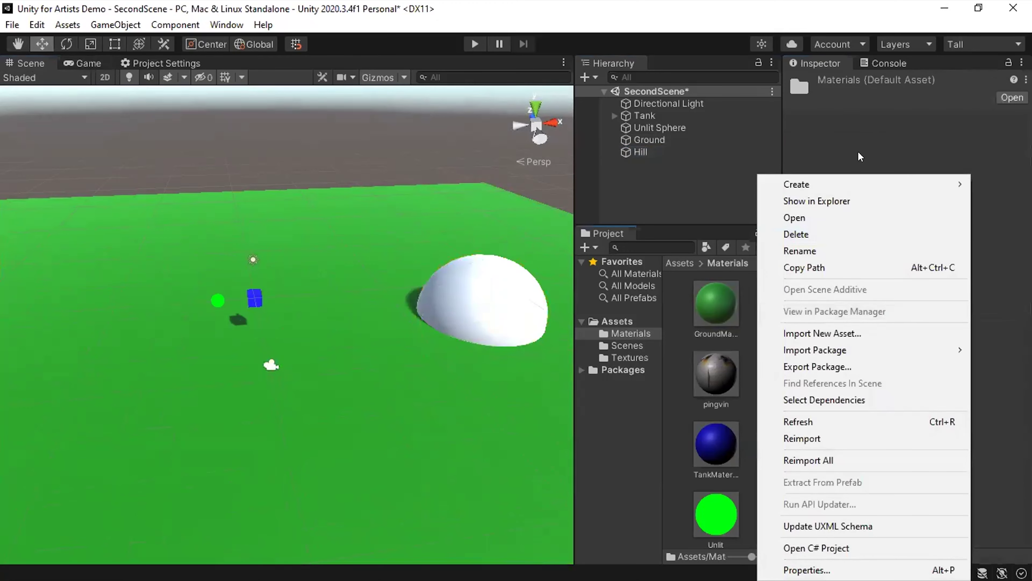
mouse_move(850, 185)
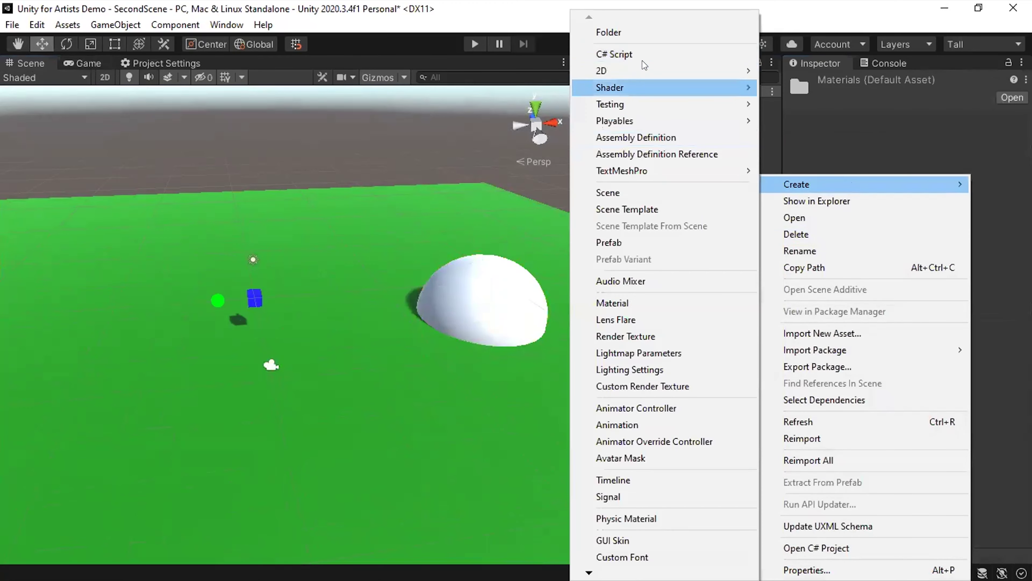
left_click(631, 299)
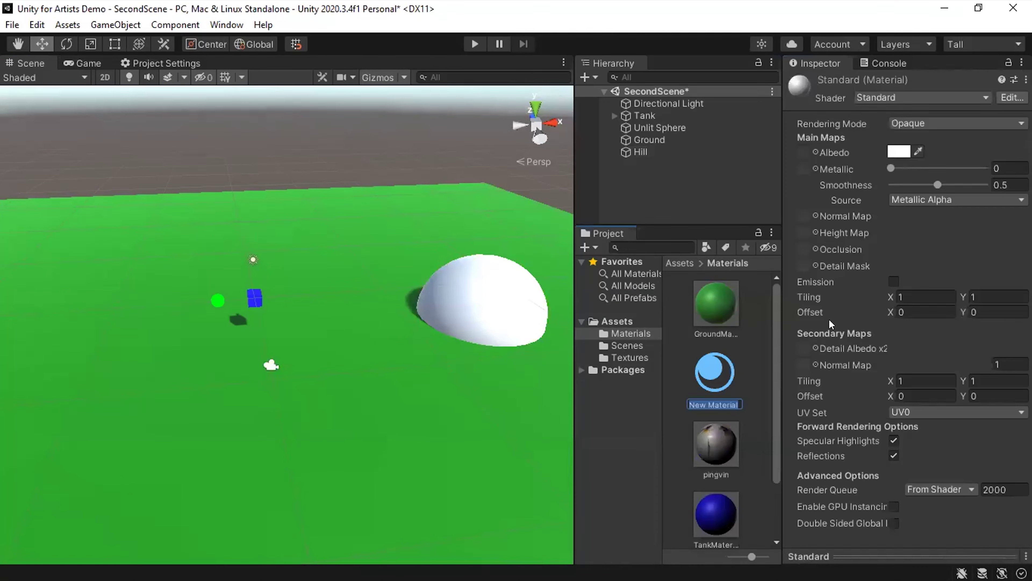
type("hill")
key("BackSpace")
key("BackSpace")
key("BackSpace")
key("BackSpace")
type("Hill")
key("Return")
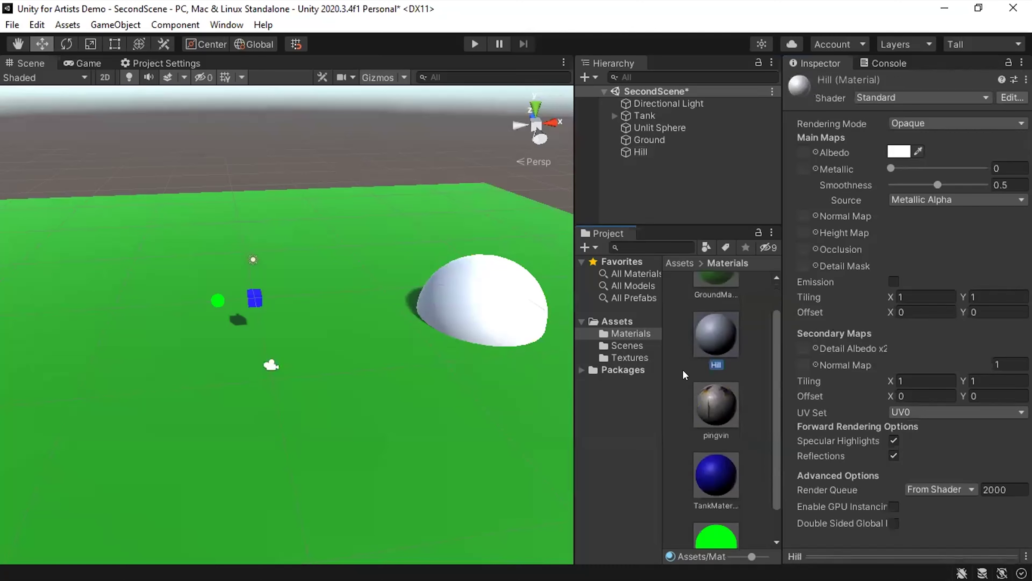
Apply the Hill material to the sphere and set its albedo to orange-brown 964000.
scroll(728, 333, "down", 1)
left_click_drag(728, 333, 651, 155)
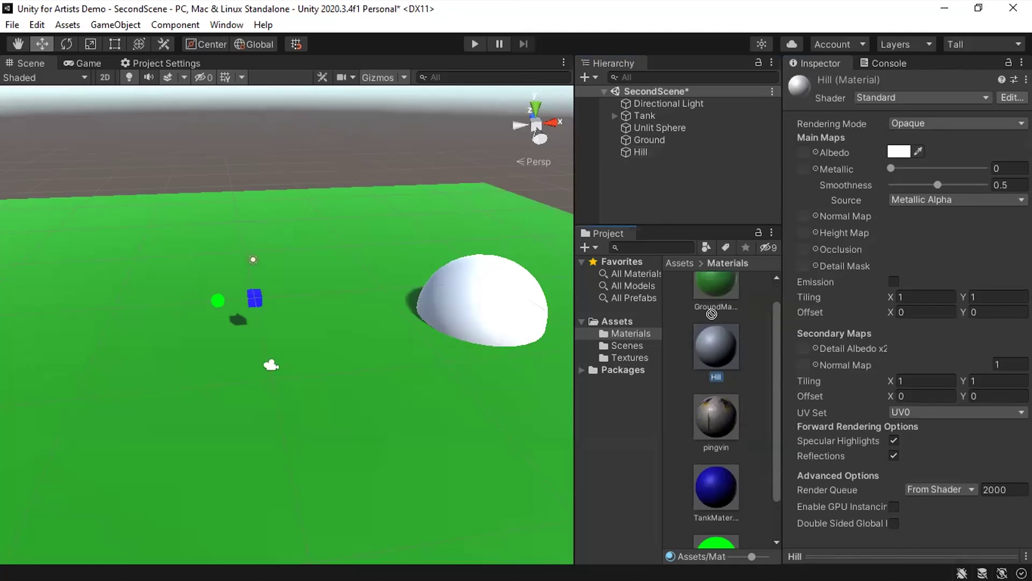
left_click(896, 152)
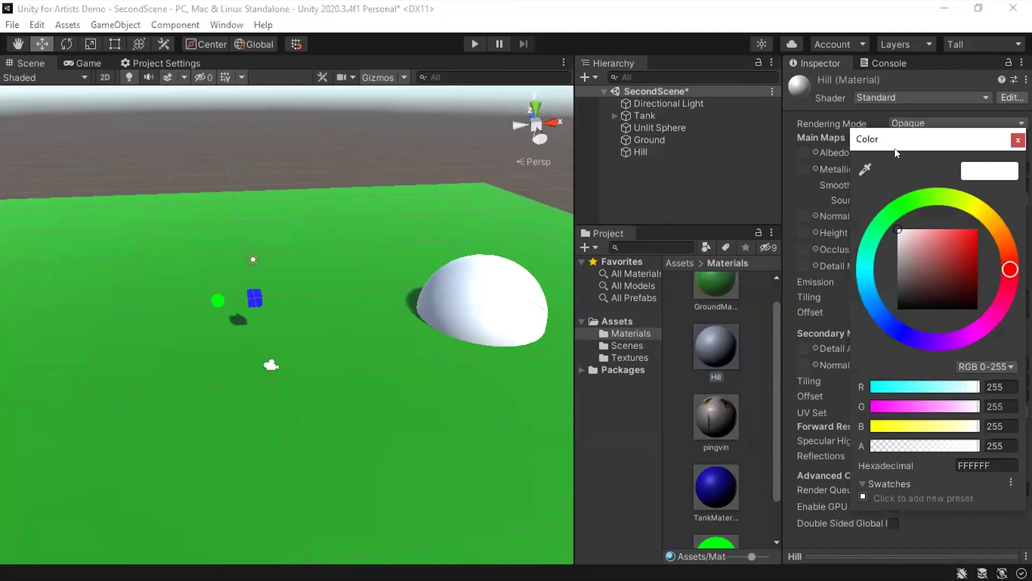
left_click_drag(1011, 244, 1003, 238)
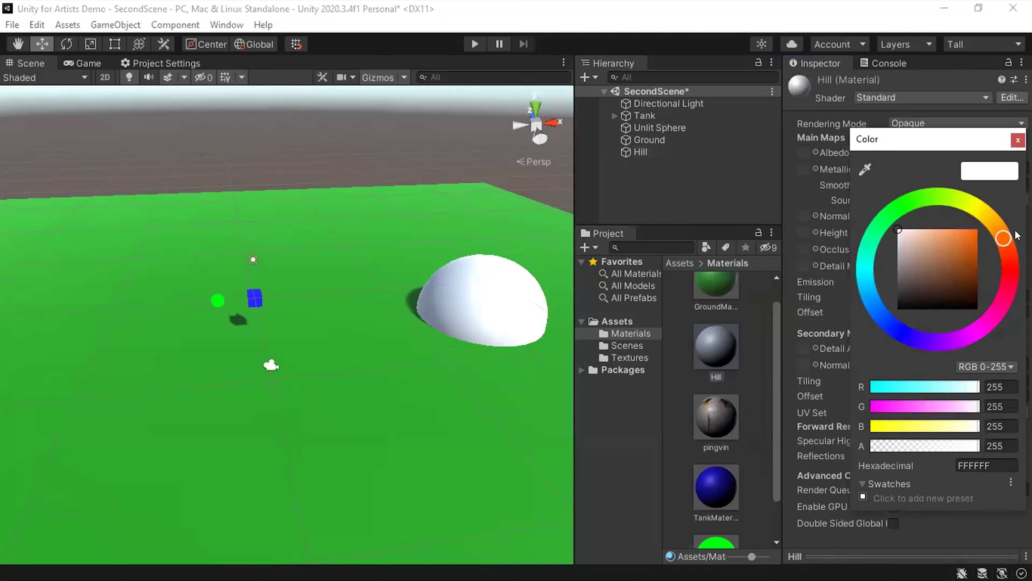
left_click(977, 281)
left_click_drag(963, 285, 1004, 258)
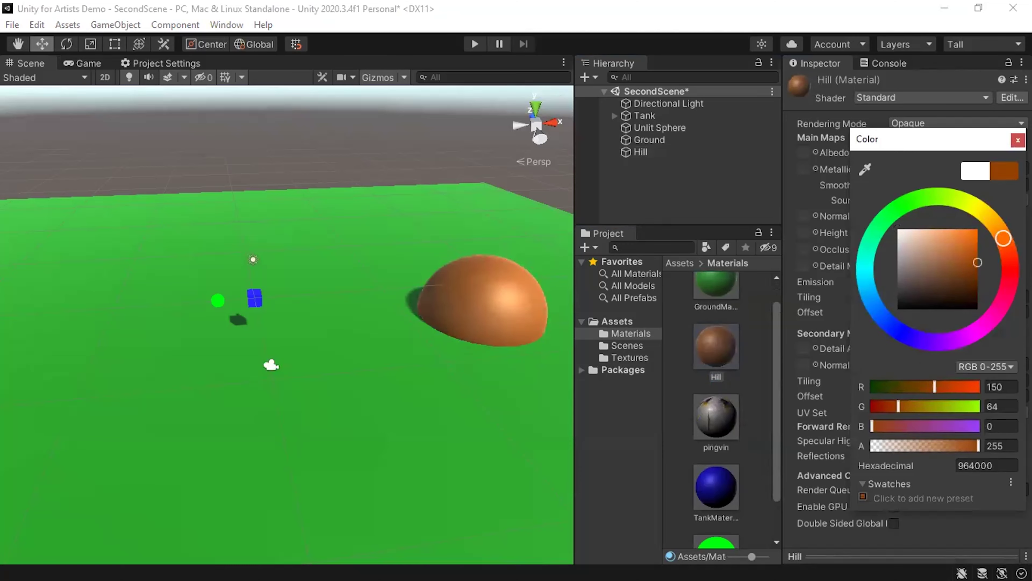
left_click(1018, 140)
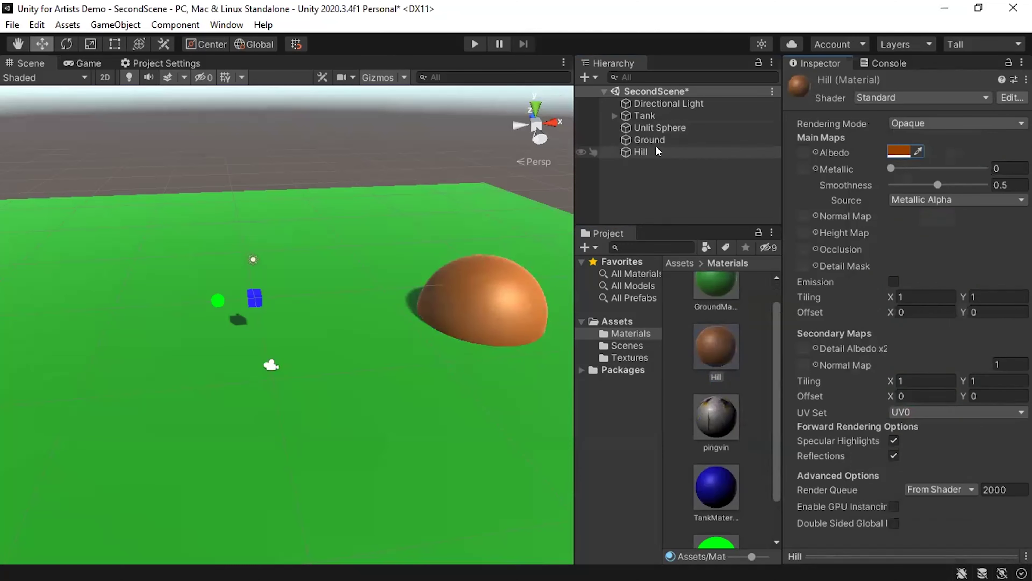
middle_click_drag(346, 280, 354, 408)
left_click(650, 154)
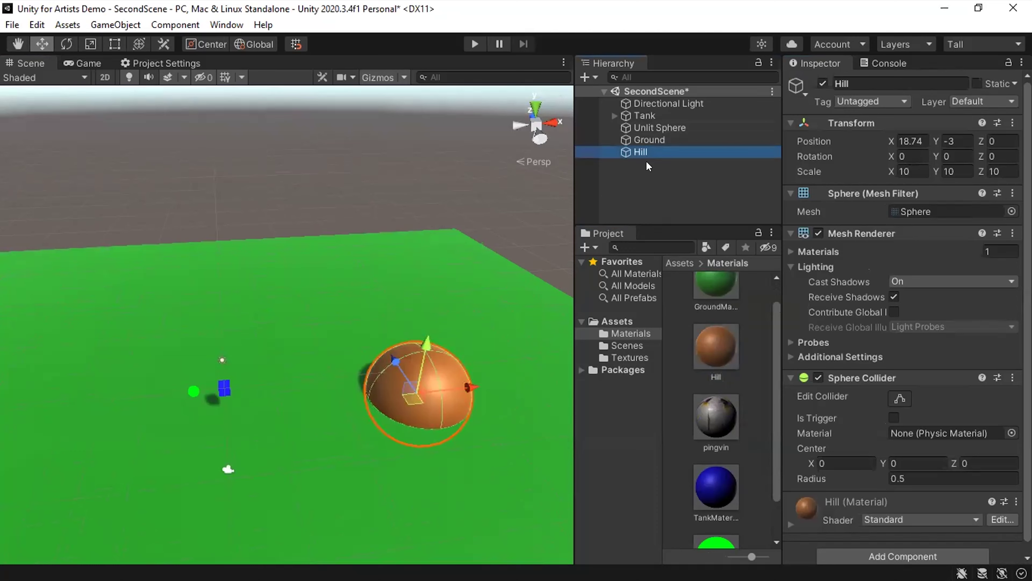
Duplicate Hill, spread the copies across the ground, and save SecondScene.
key("ctrl+d")
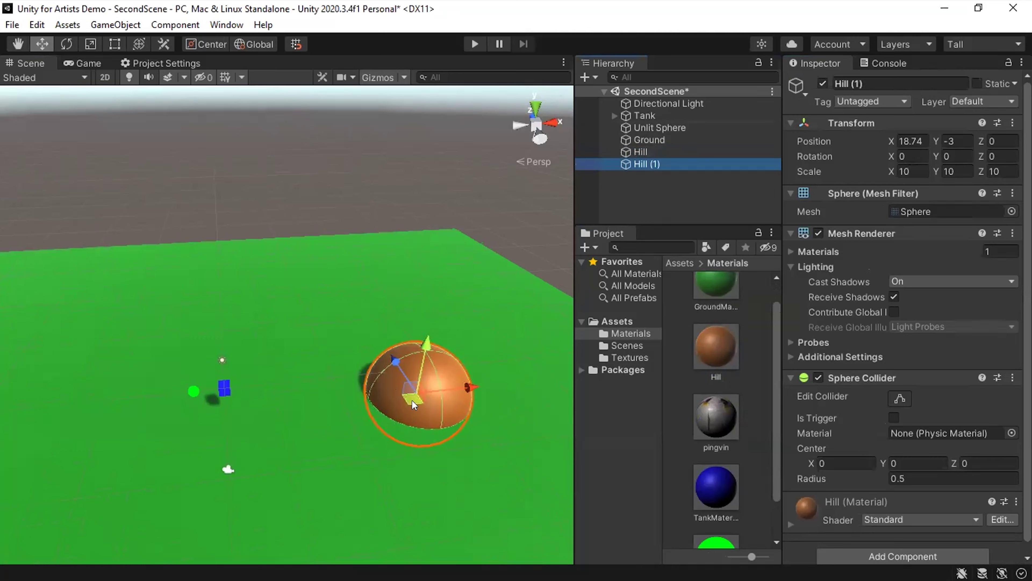
left_click_drag(404, 399, 63, 283)
key("ctrl+d")
key("ctrl+d")
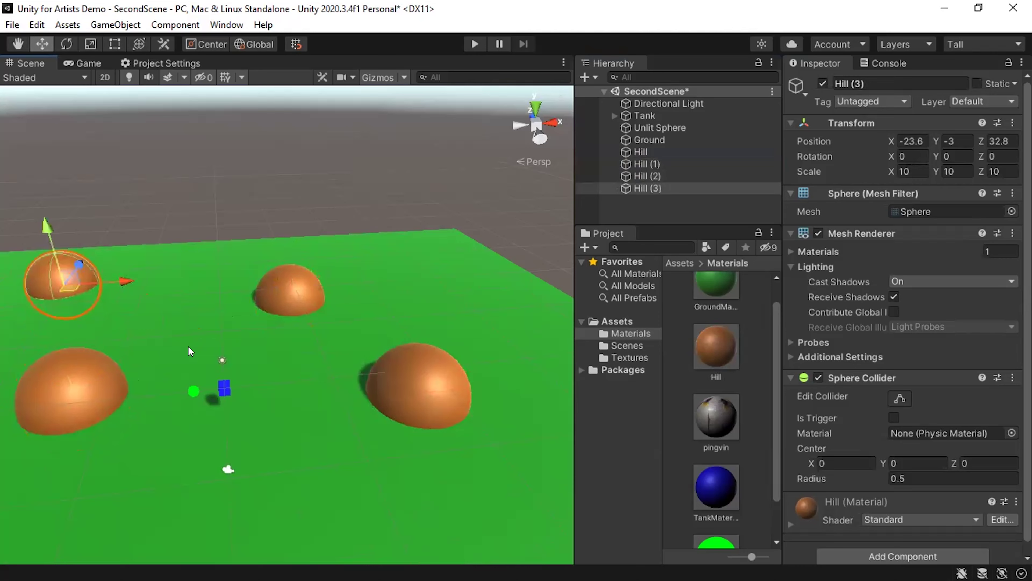
middle_click_drag(390, 180, 388, 294)
key("ctrl+s")
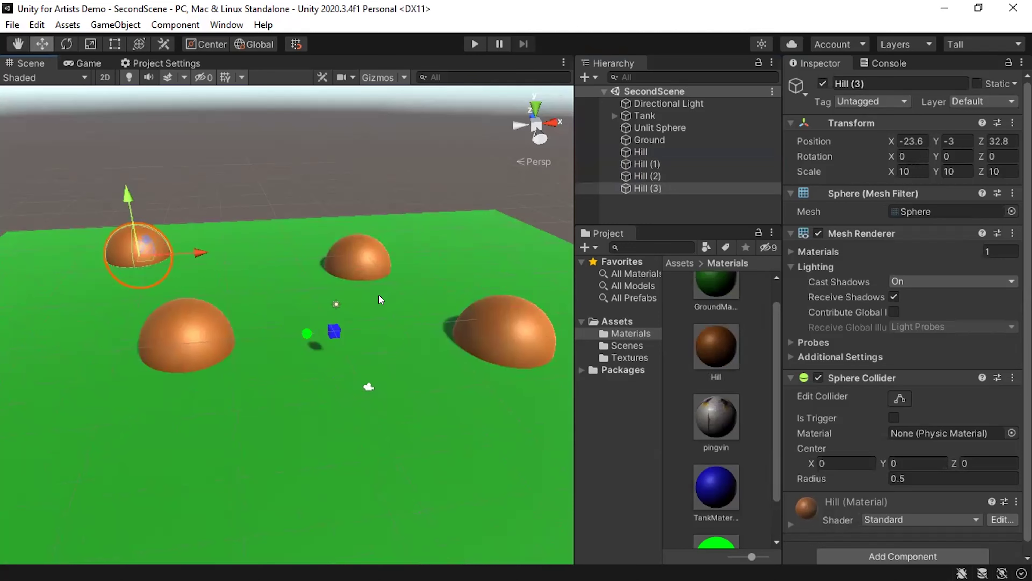
Start Play mode and drag Tank's Position Z to drive it back and forward past the hills.
left_click(474, 43)
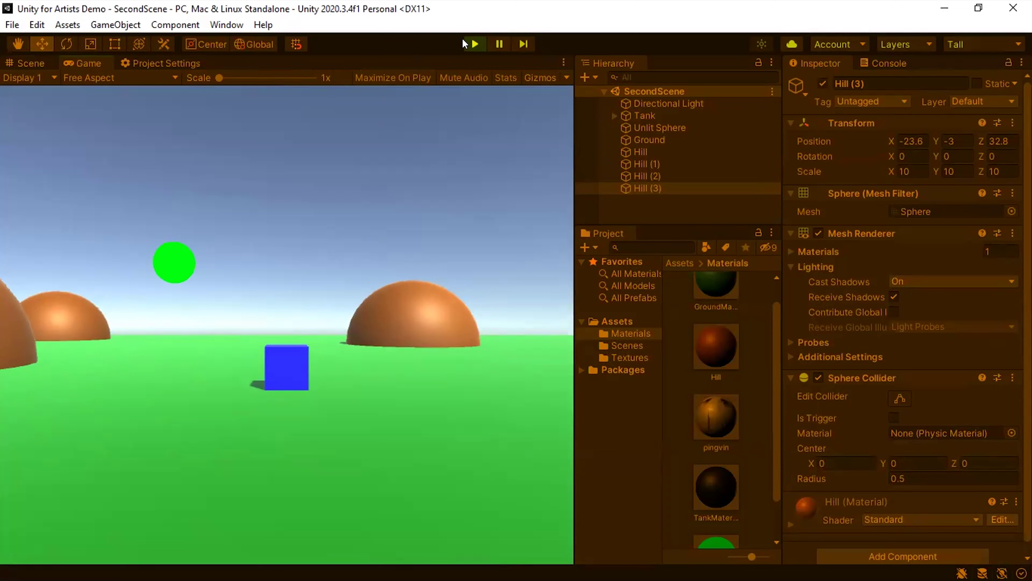
left_click(681, 124)
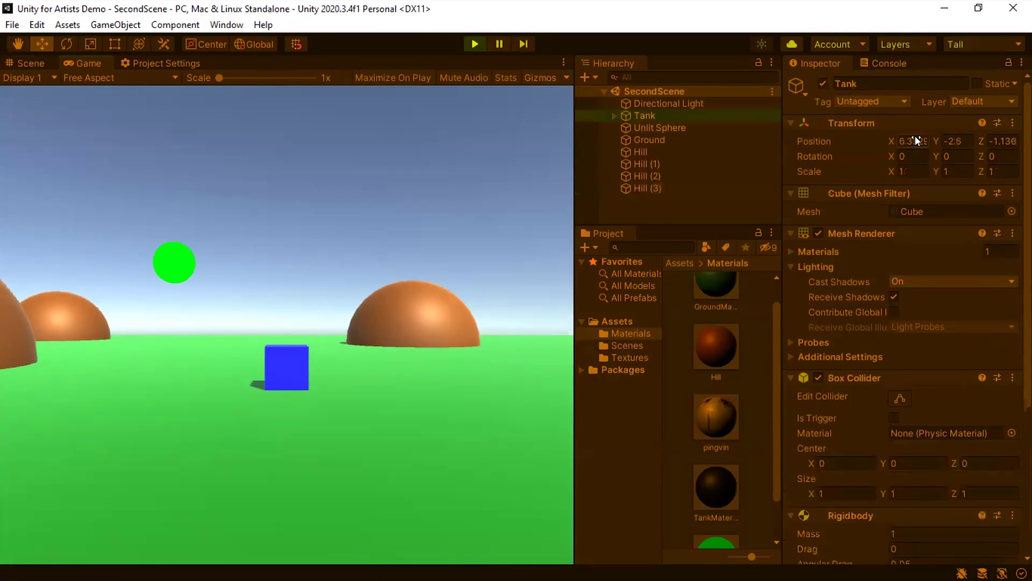
left_click_drag(978, 137, 641, 161)
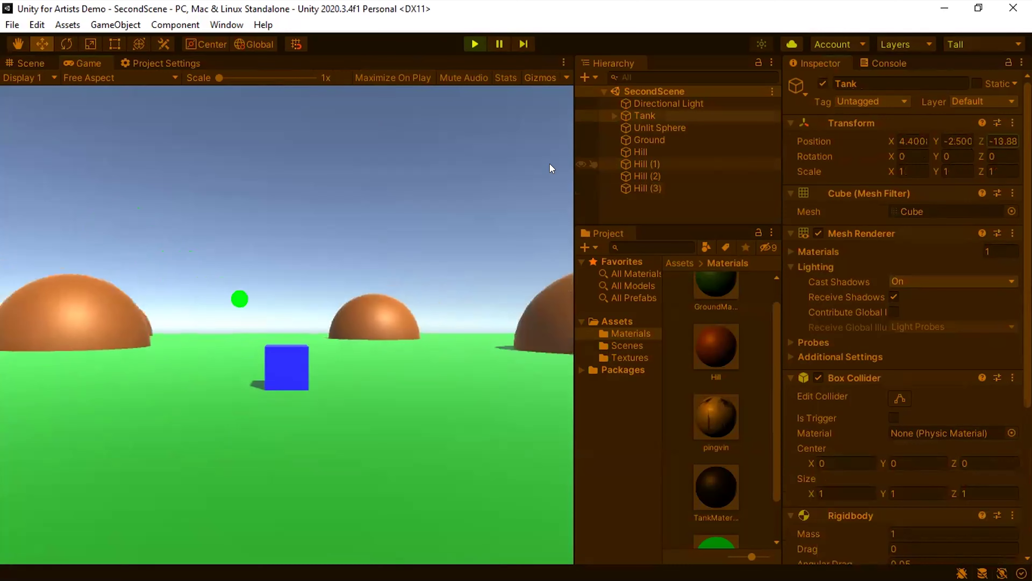
left_click_drag(549, 167, 320, 238)
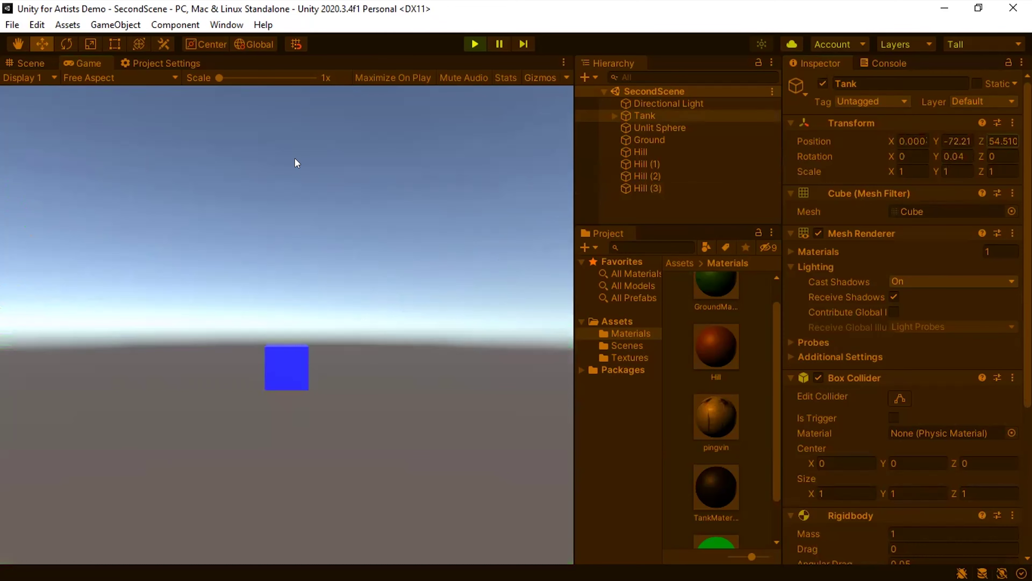
Stop the play test and add a new cube named Wall.
key("ctrl+p")
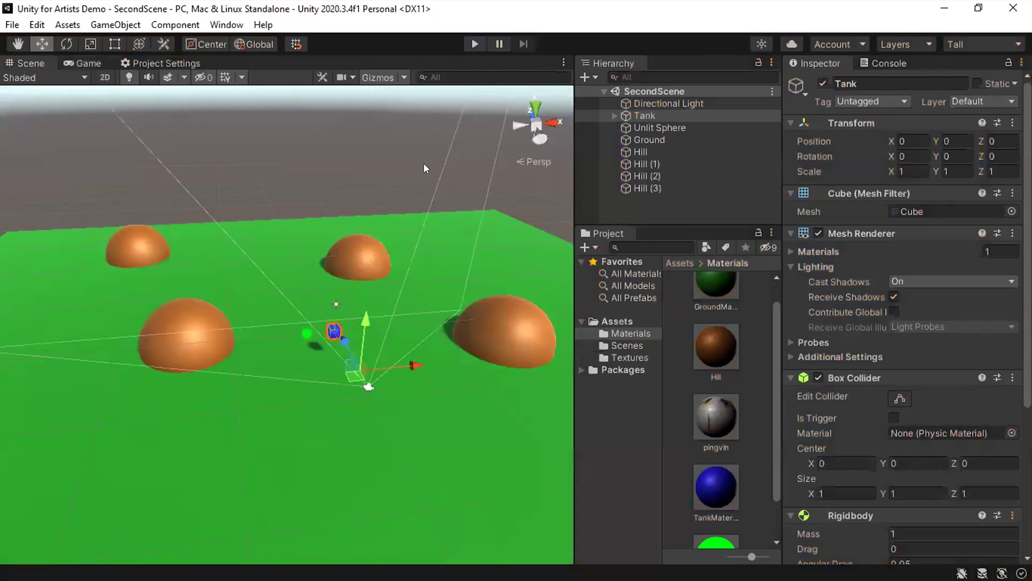
left_click_drag(391, 138, 403, 316, "alt")
scroll(398, 271, "down", 3)
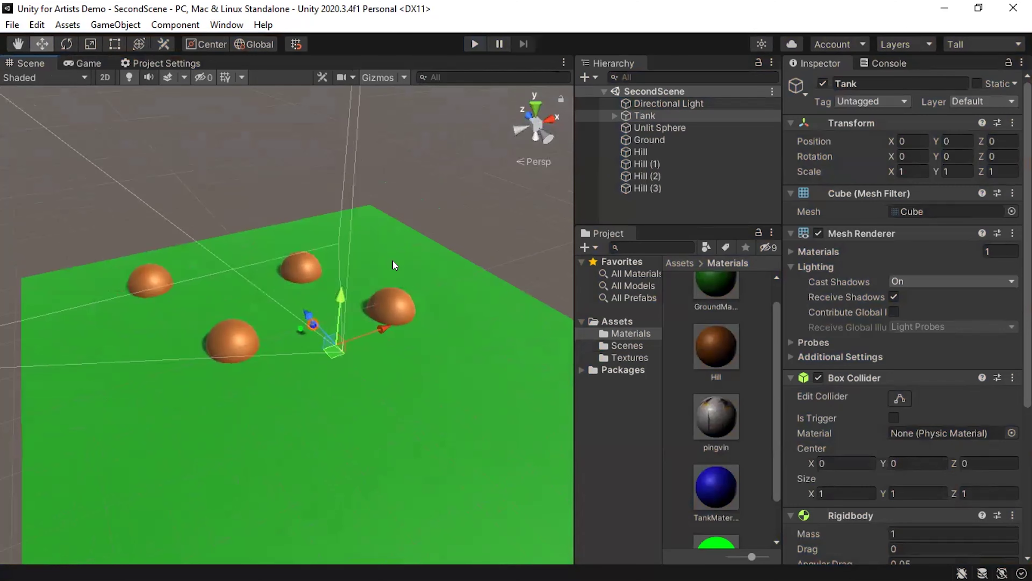
right_click(637, 198)
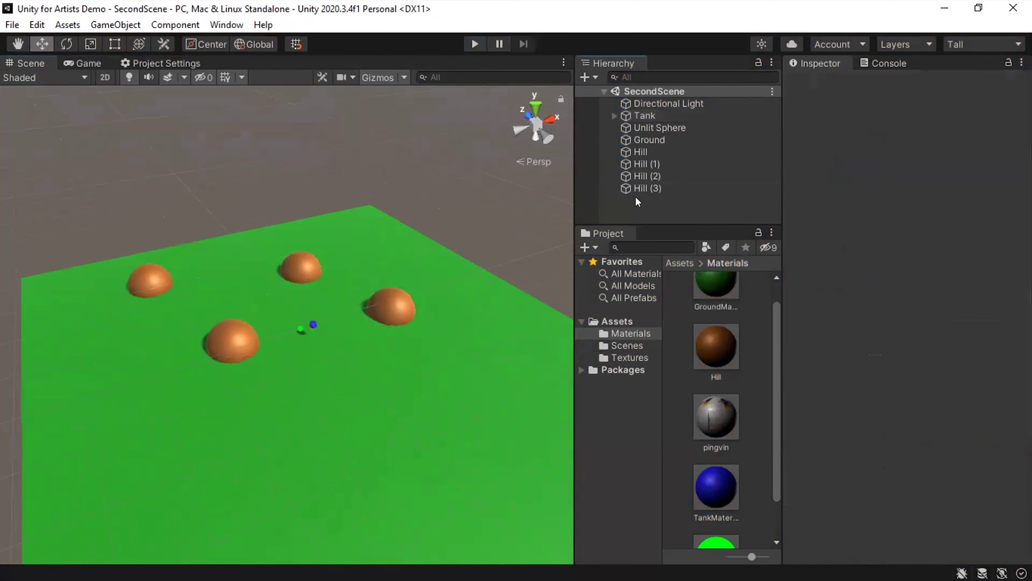
mouse_move(715, 393)
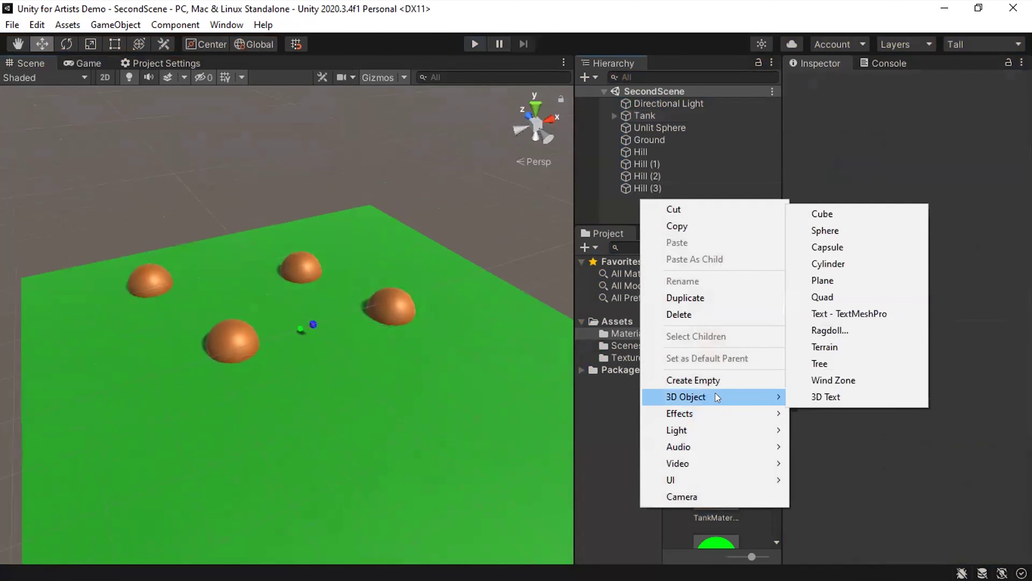
left_click(838, 212)
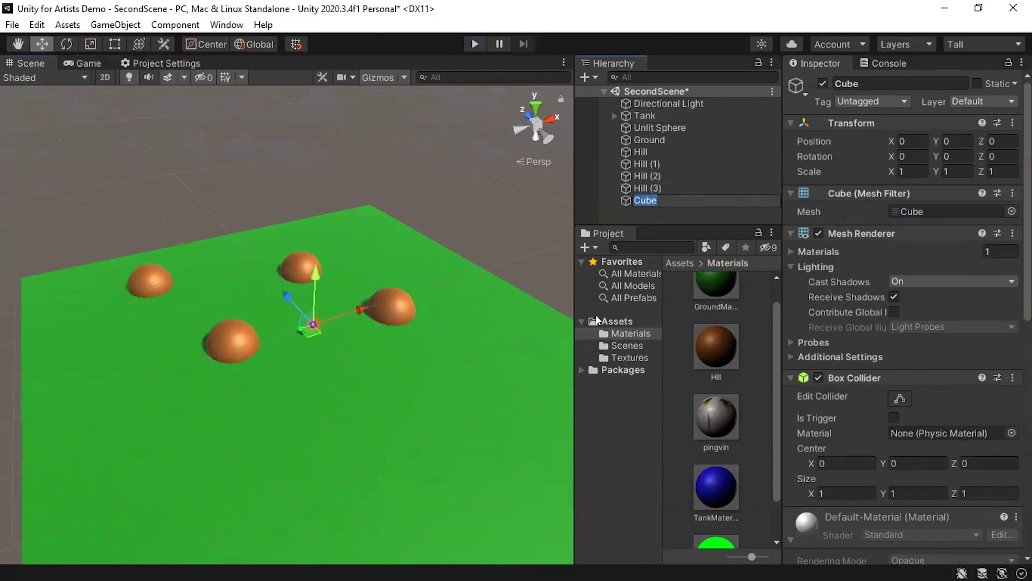
type("Wall")
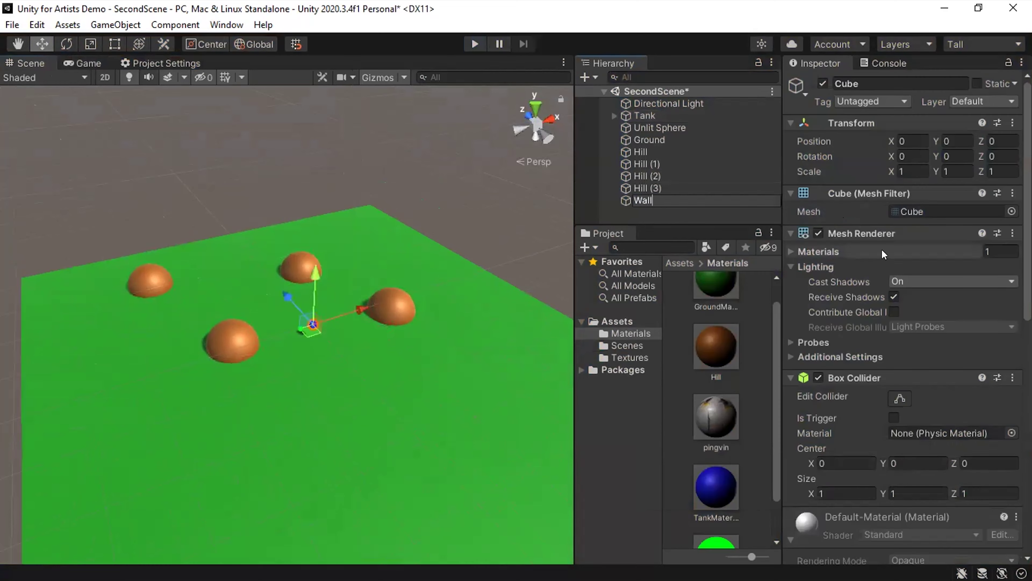
key("Return")
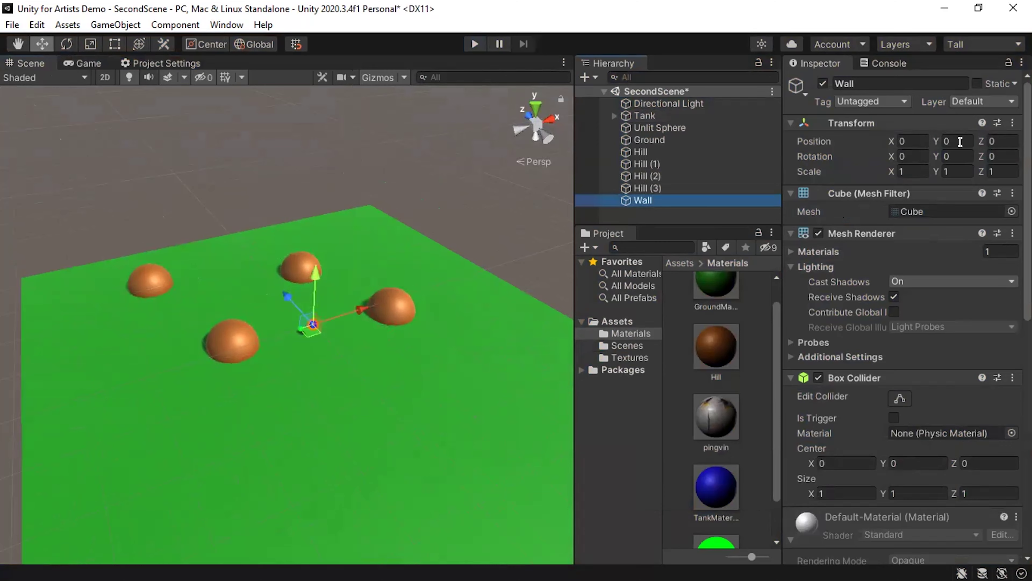
Move Wall to X 50 and scale it to Z 100, Y 10.
left_click(916, 141)
type("50")
key("Return")
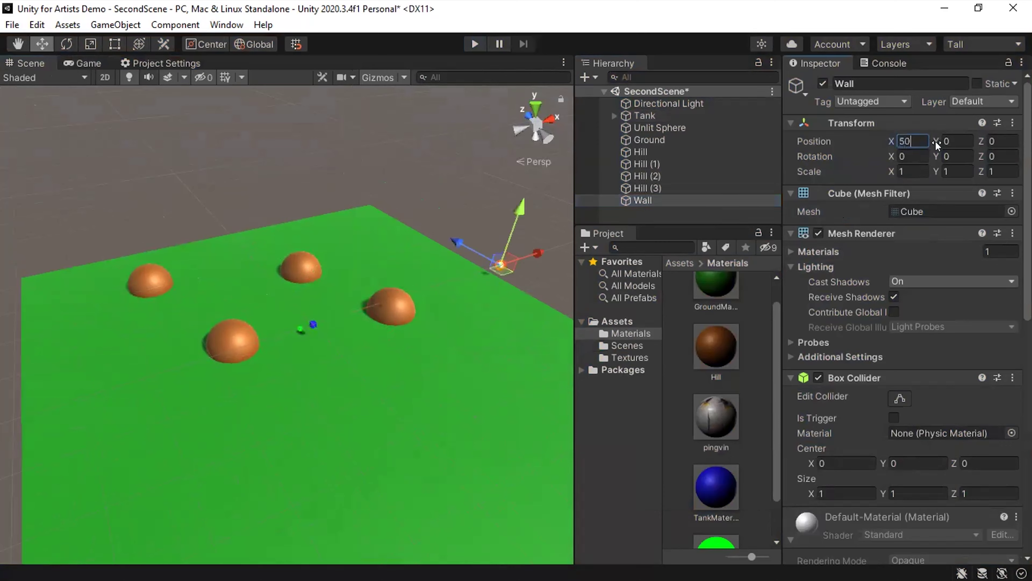
middle_click_drag(410, 293, 240, 381)
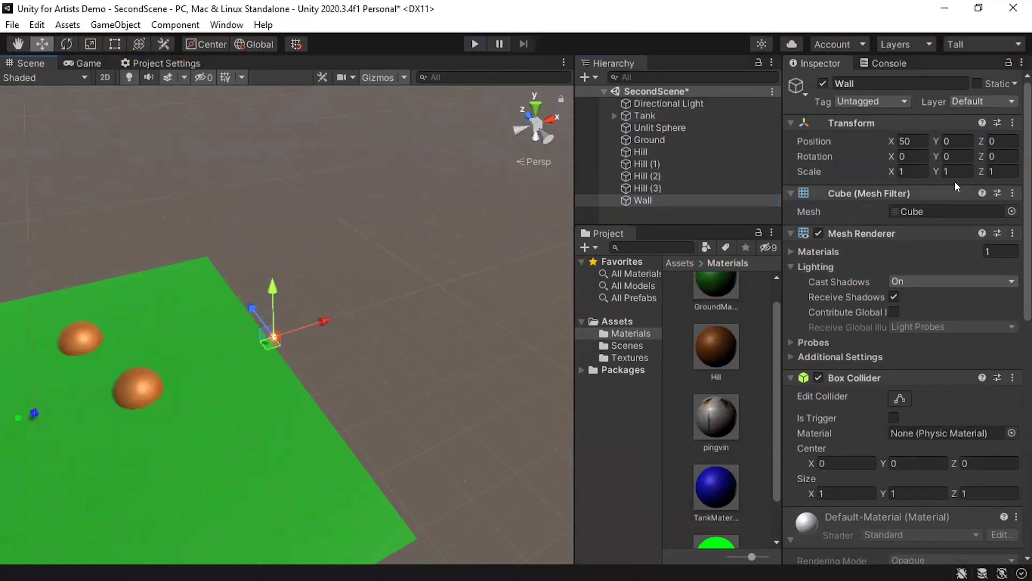
left_click(1003, 164)
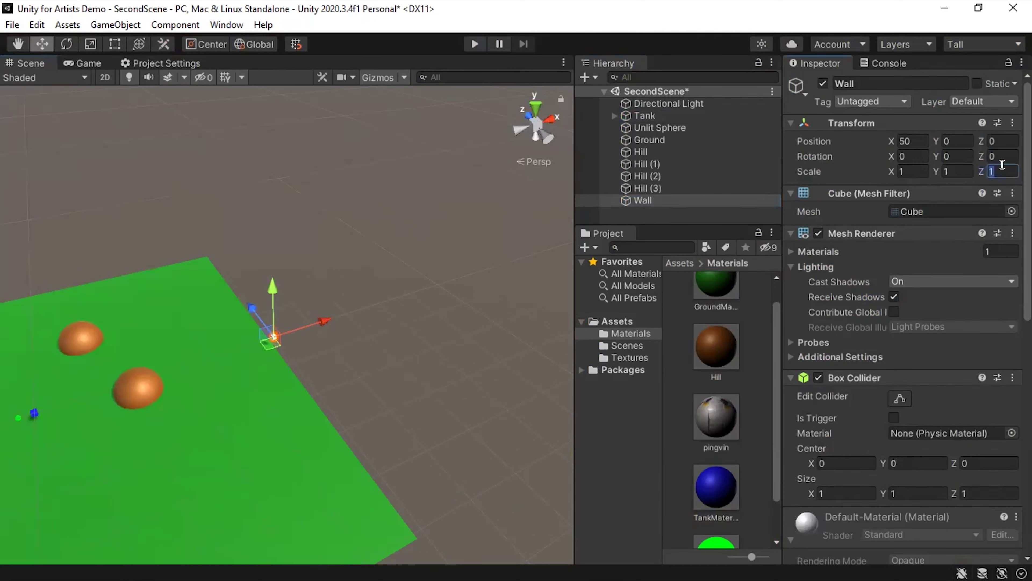
type("100")
left_click(956, 169)
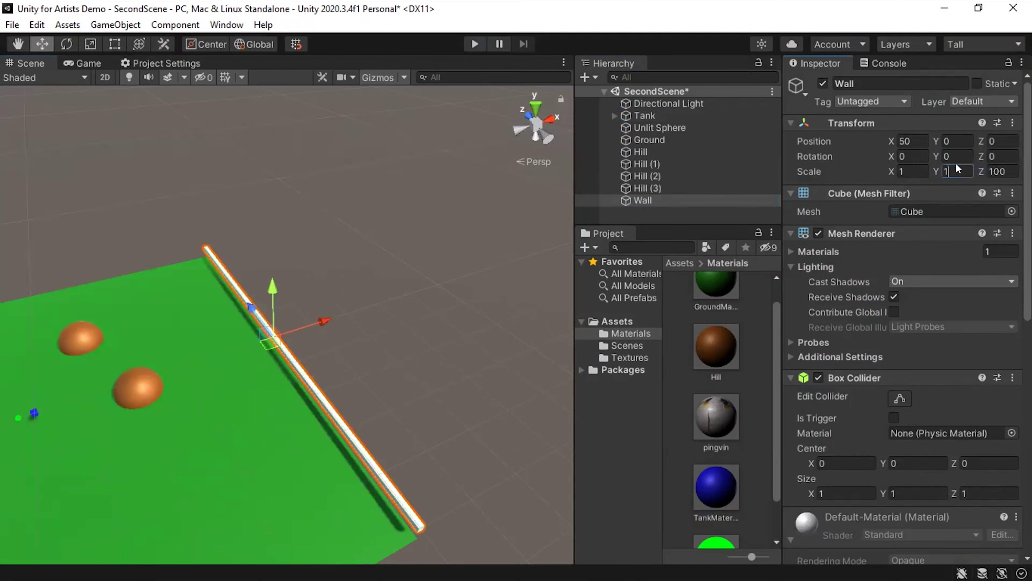
type("10")
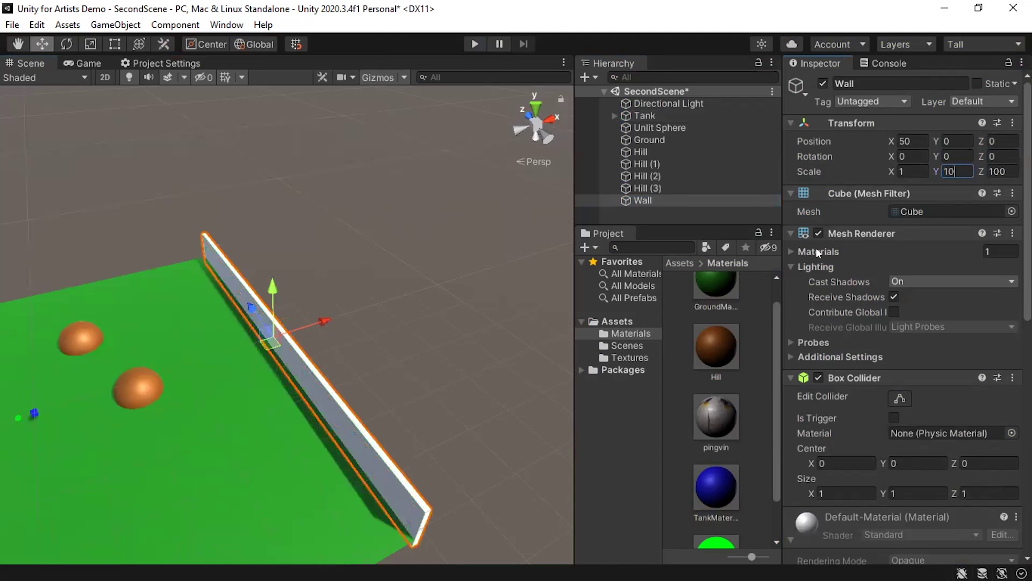
Raise the Wall to Y position 1.
middle_click_drag(459, 431, 525, 258)
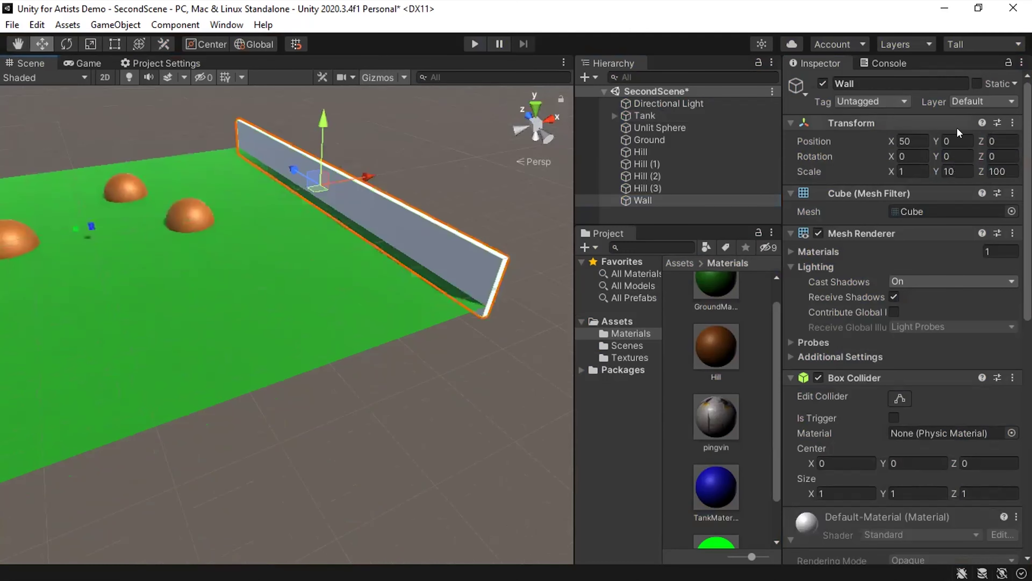
left_click(960, 140)
type("2")
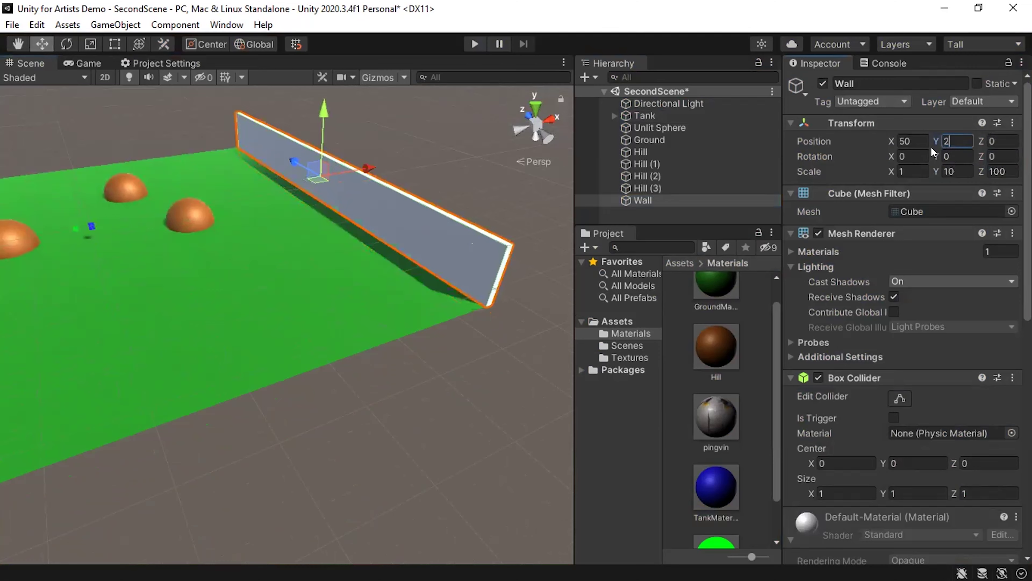
key("BackSpace")
type("1")
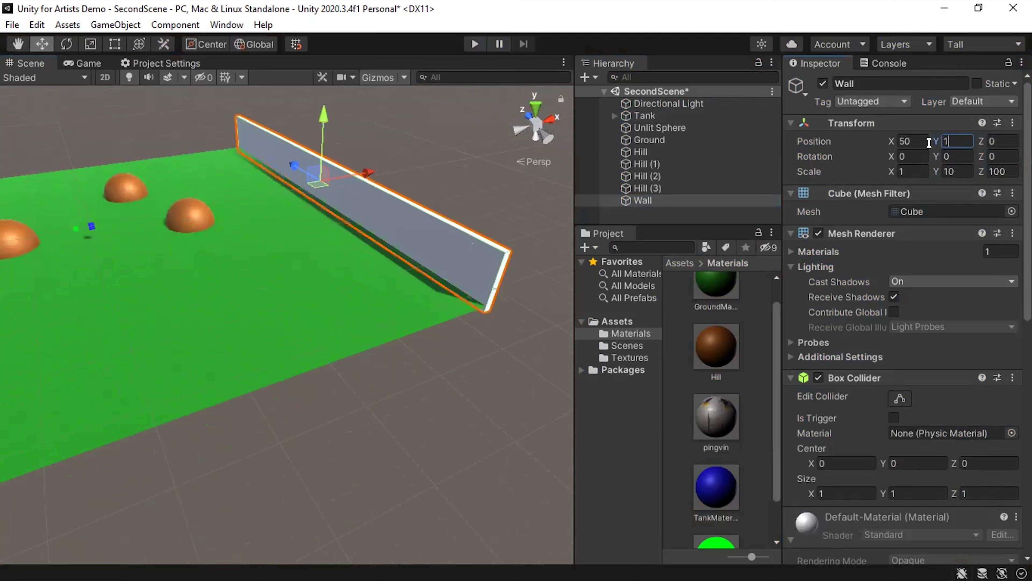
middle_click_drag(490, 193, 447, 249)
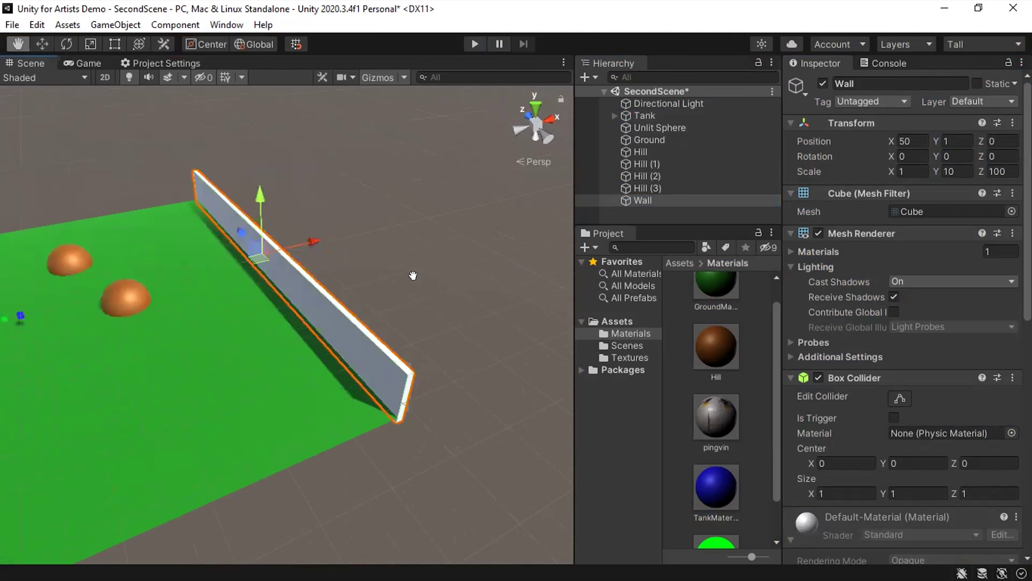
Duplicate Wall into Wall (1) and set its X position to -50.
left_click(670, 201)
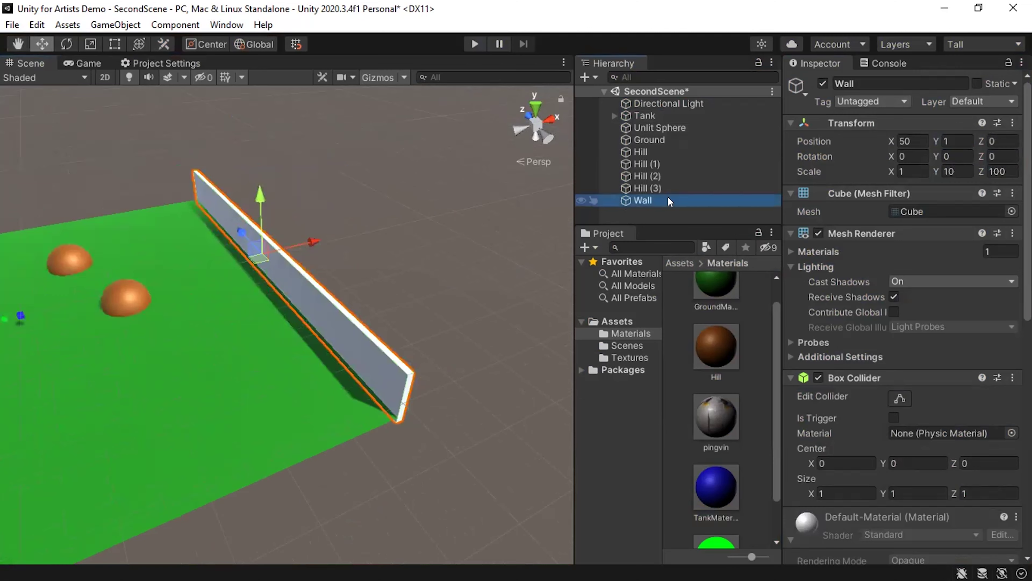
key("ctrl+d")
scroll(278, 280, "down", 3)
middle_click_drag(184, 301, 309, 281)
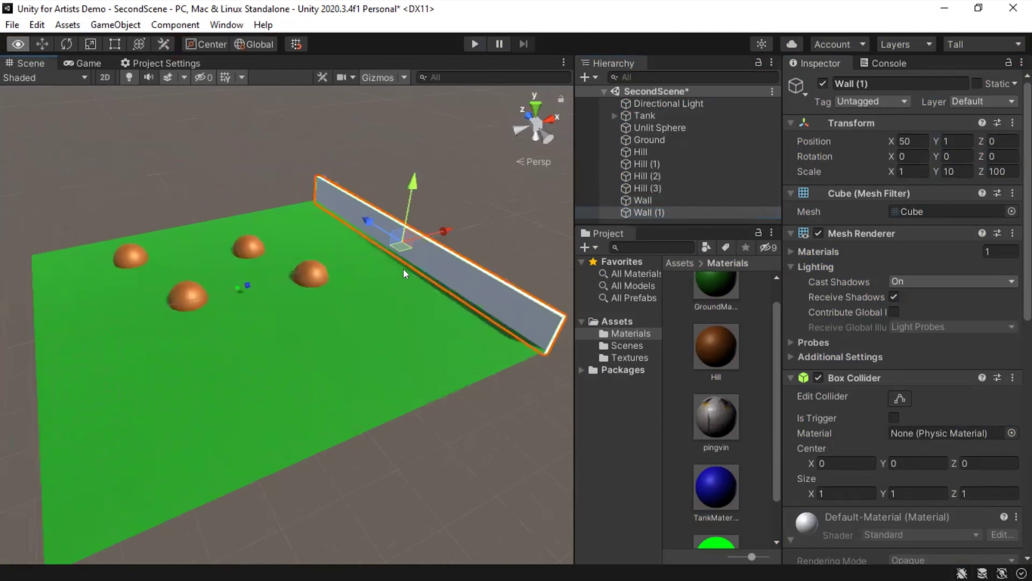
left_click(910, 141)
key("Left")
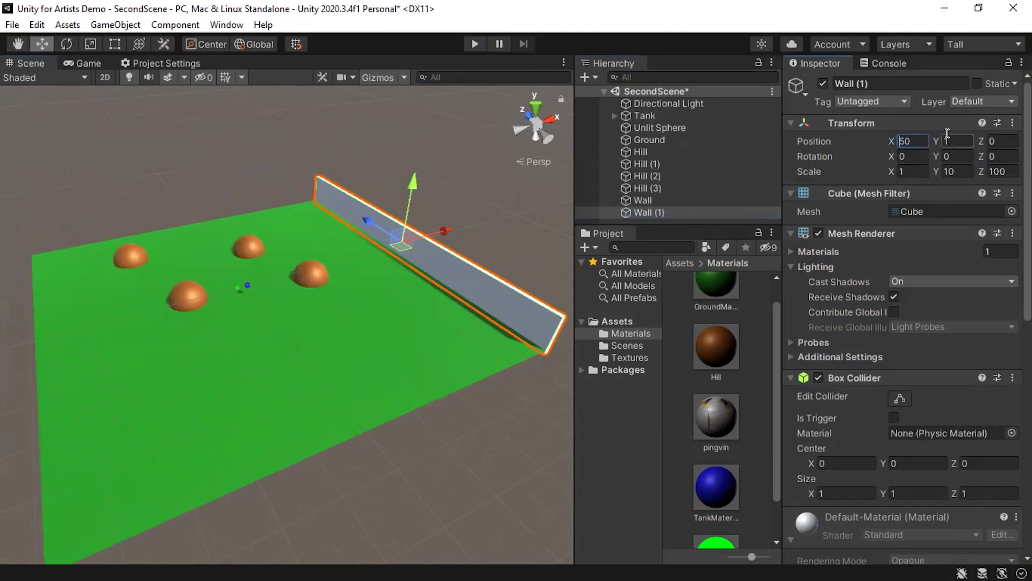
type("-5")
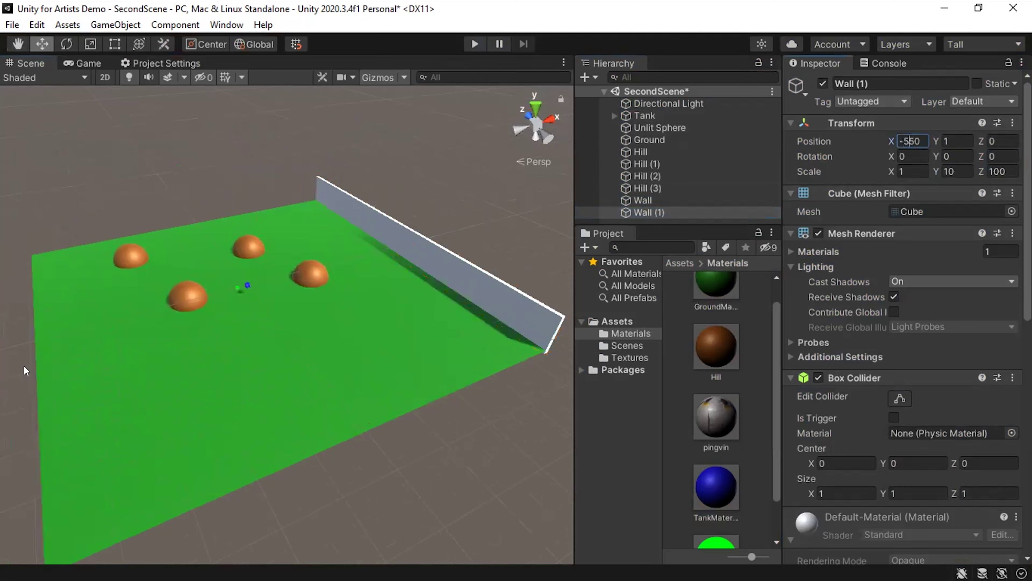
key("BackSpace")
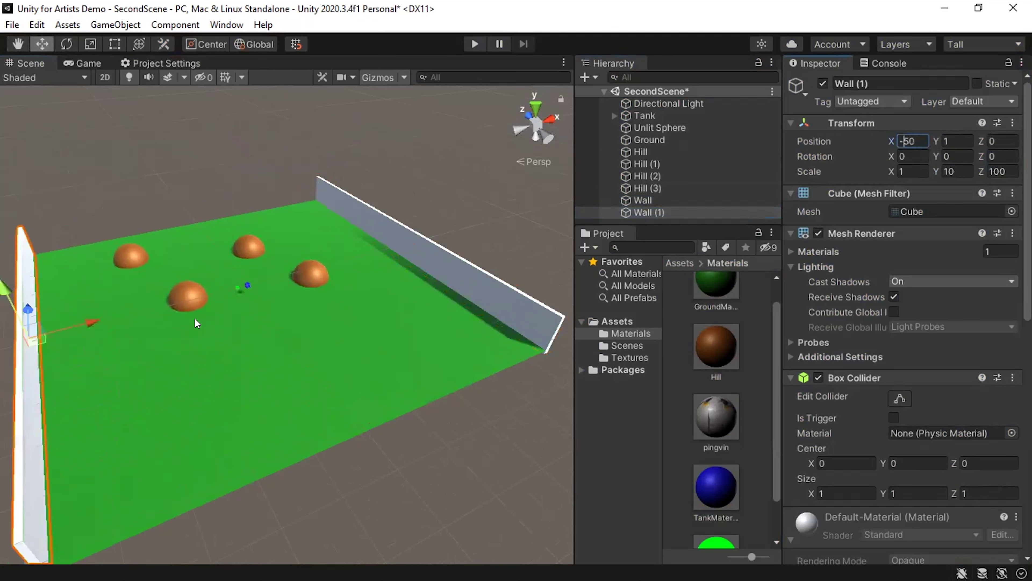
Duplicate Wall (1) into Wall (2) at X 0, Z 50, with scale X 100, Z 1.
left_click(666, 208)
key("ctrl+d")
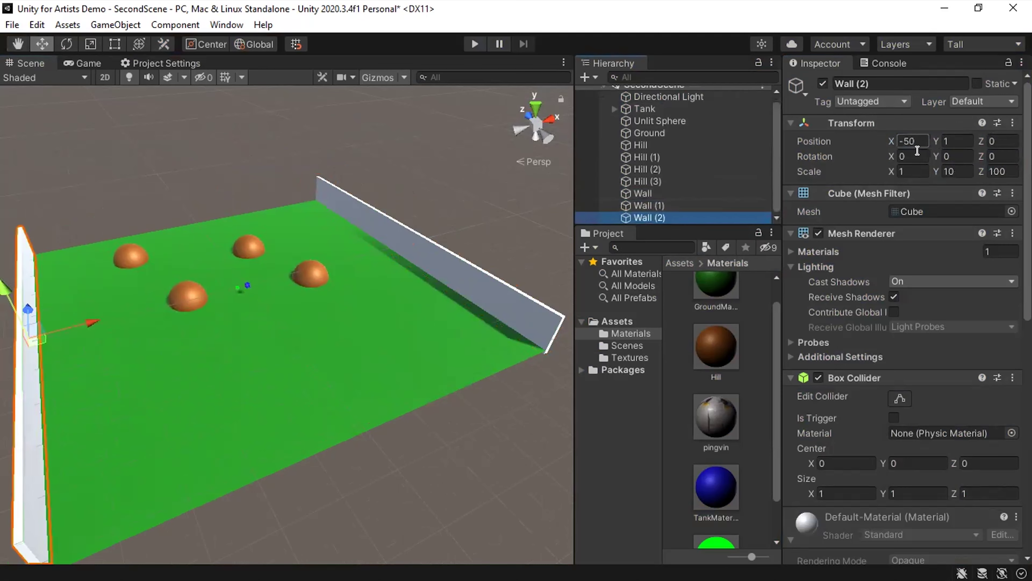
left_click(922, 137)
type("0")
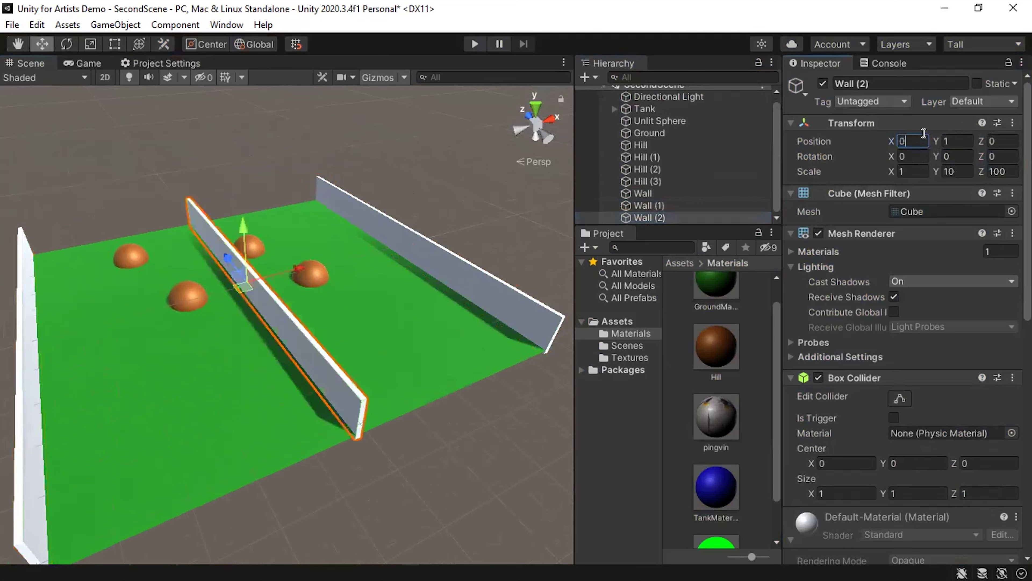
key("Tab")
key("Tab")
type("50")
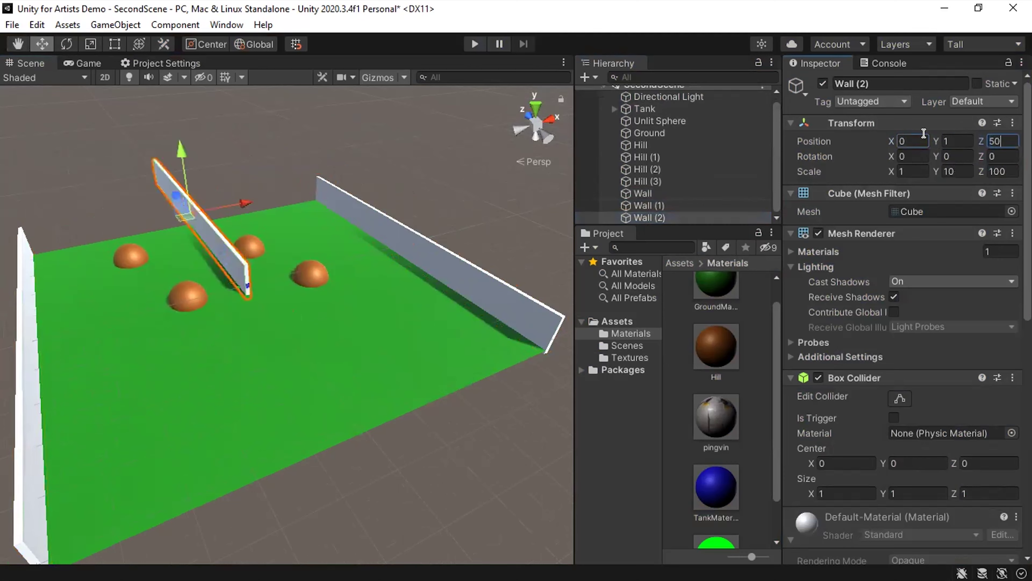
left_click(914, 171)
type("100")
key("Tab")
key("Tab")
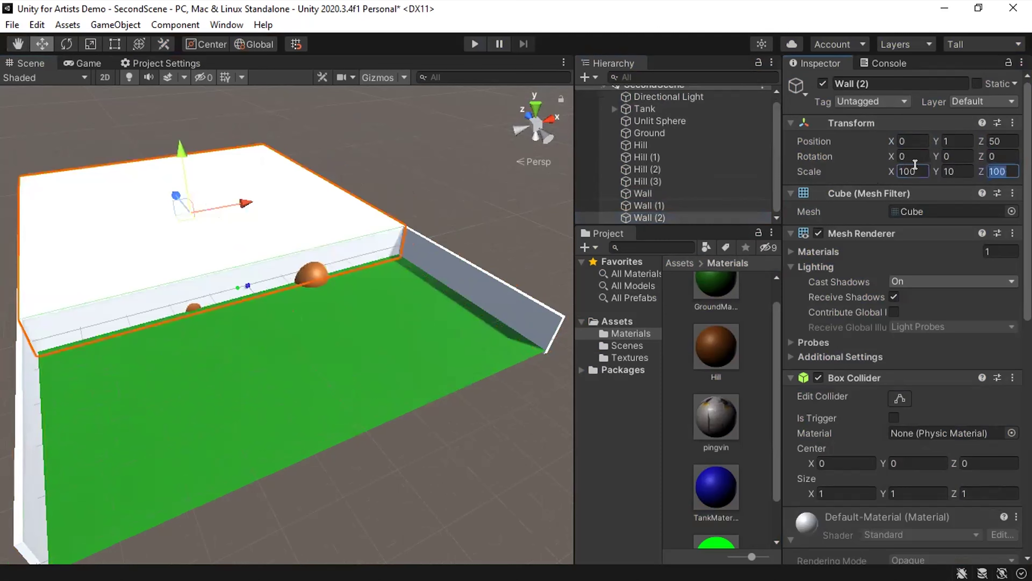
type("1")
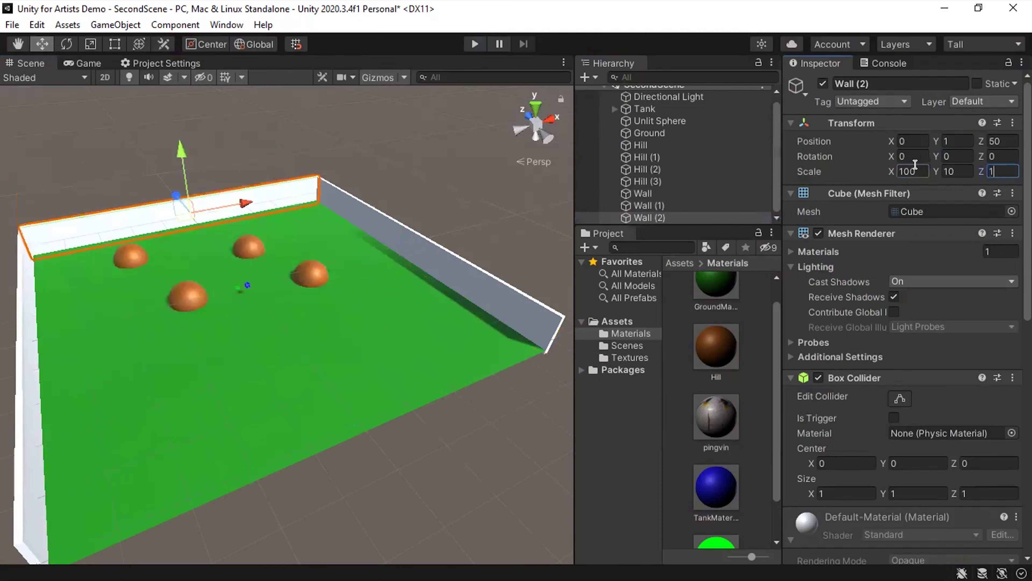
Duplicate Wall (2) into Wall (3) and make its Z position -50.
left_click(654, 217)
key("ctrl+d")
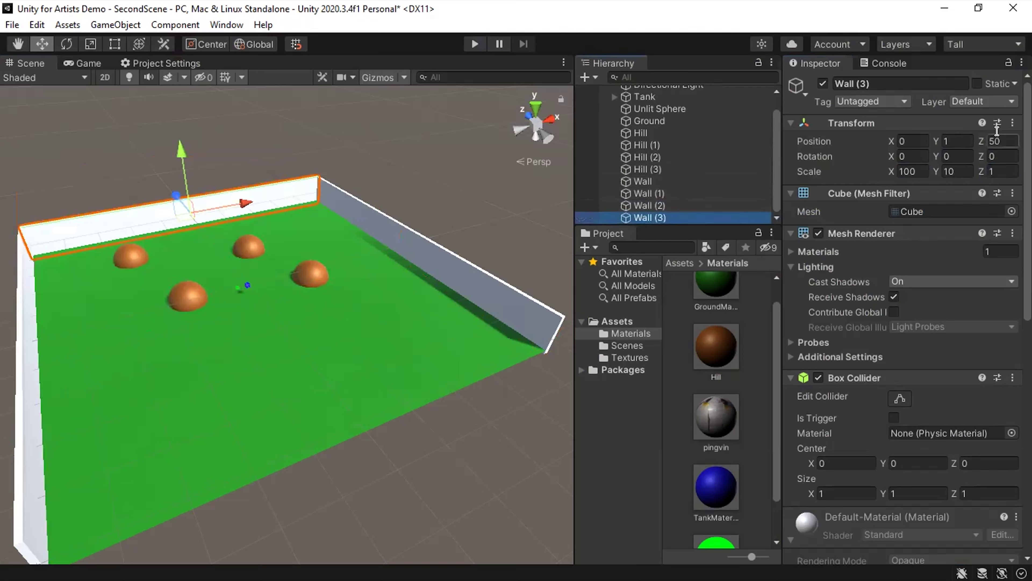
left_click(988, 140)
left_click(988, 140)
type("-")
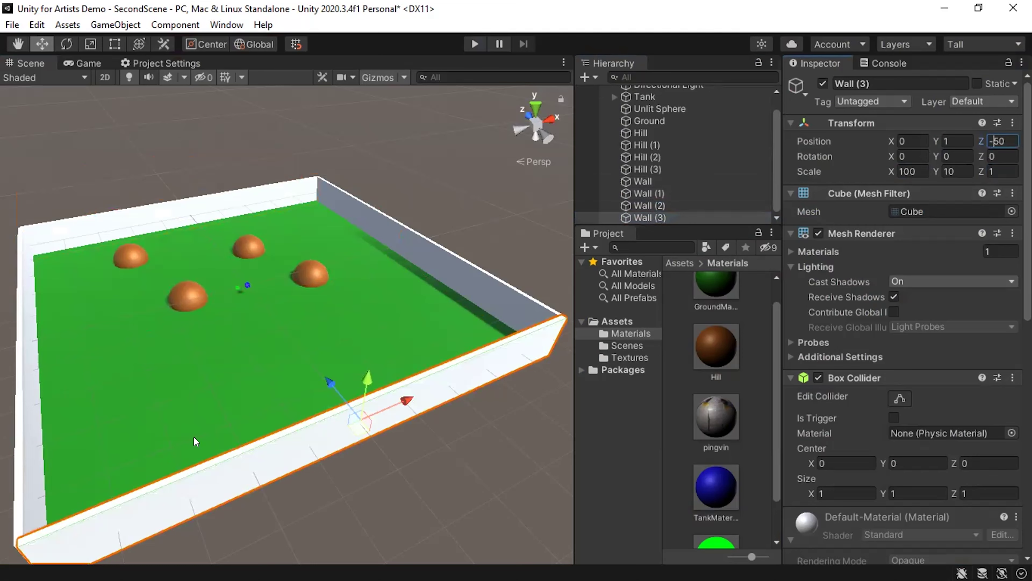
left_click(634, 180)
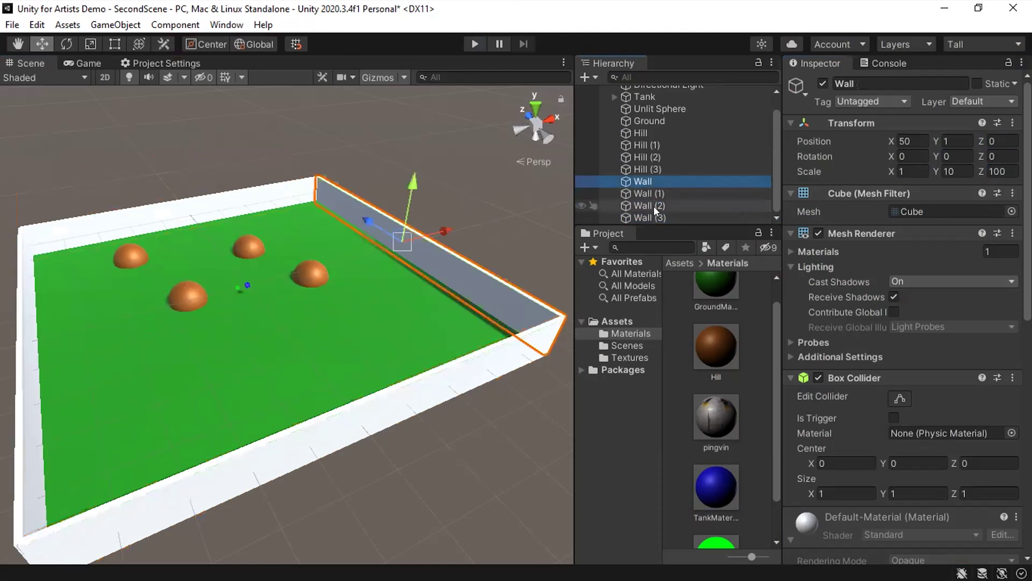
Remove the Mesh Renderer from Wall through Wall (3), leaving only their Box Colliders.
left_click(648, 215, "shift")
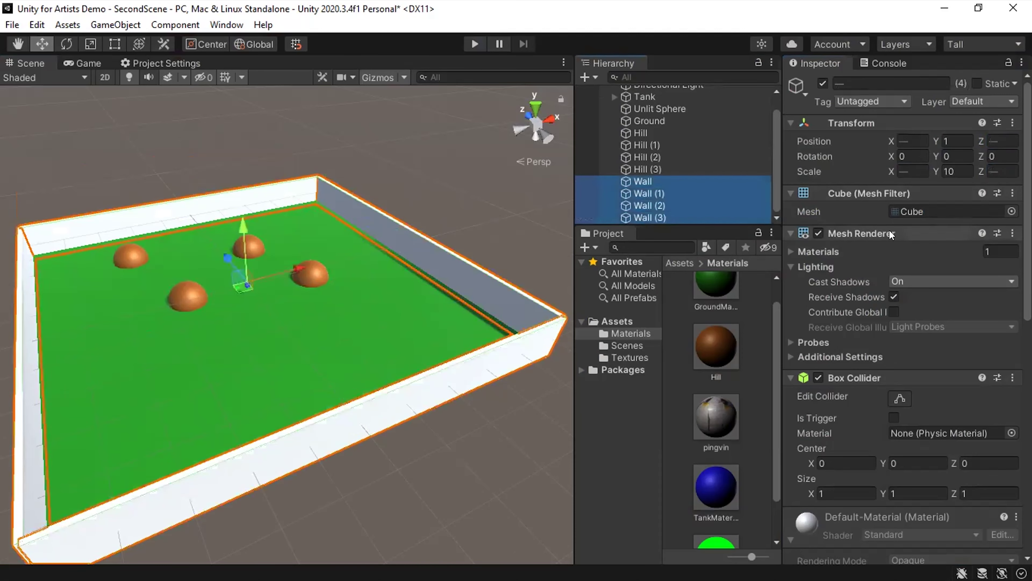
left_click(1011, 233)
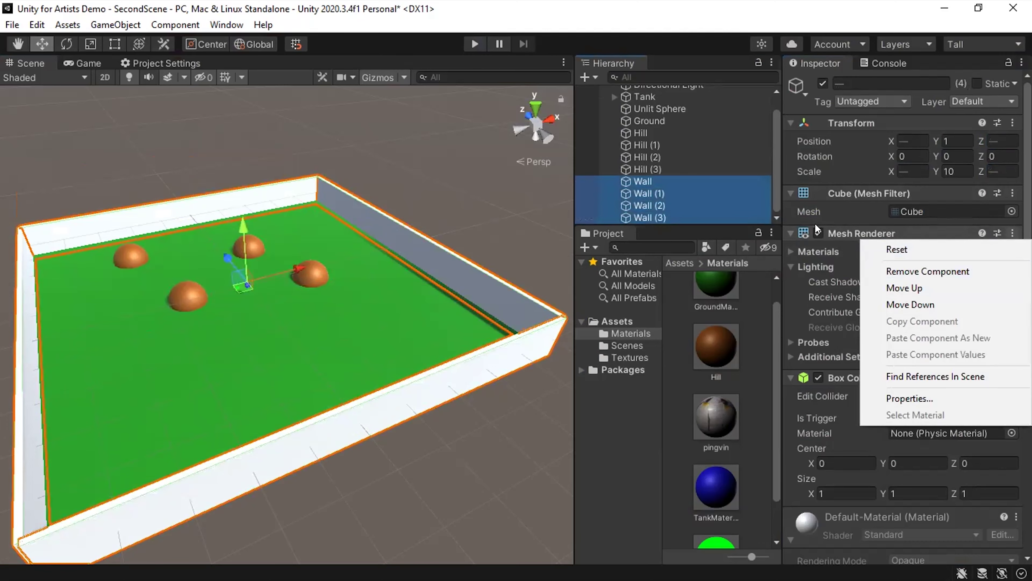
left_click(917, 270)
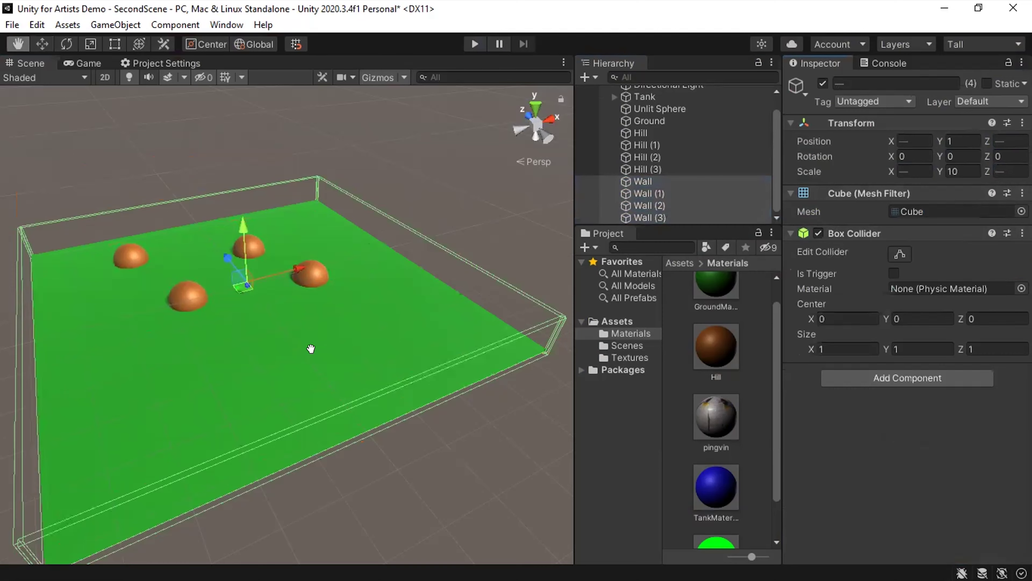
middle_click_drag(311, 346, 280, 310)
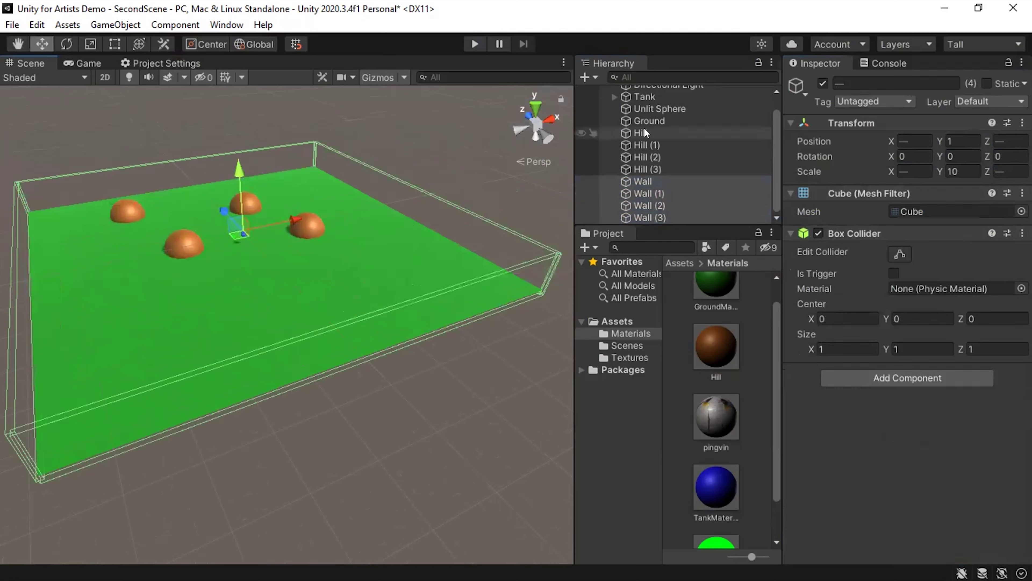
Scale the Ground to 1000 on X and Y, then start Play mode.
left_click(655, 122)
left_click(915, 168)
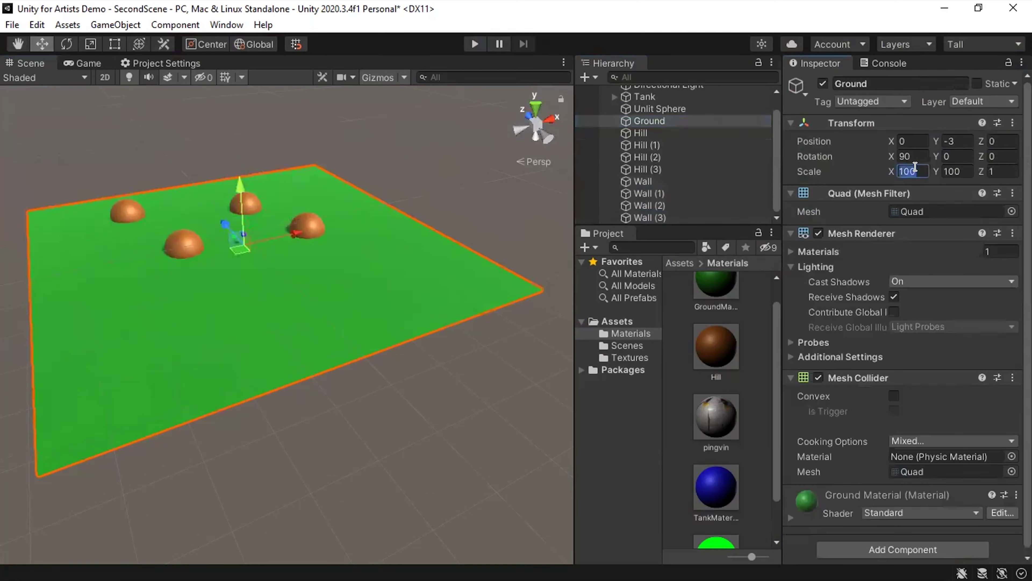
type("0")
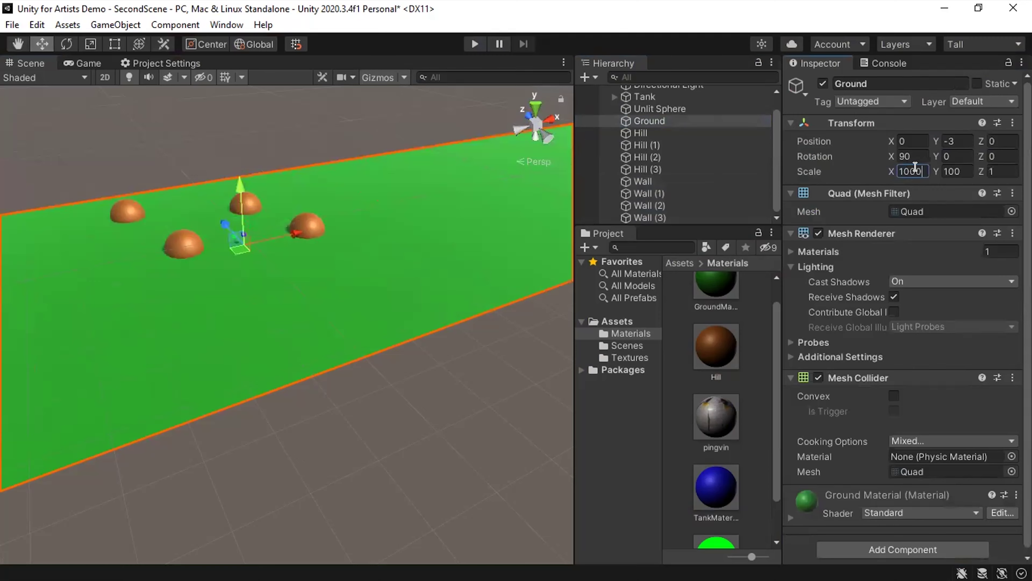
key("Tab")
type("1000")
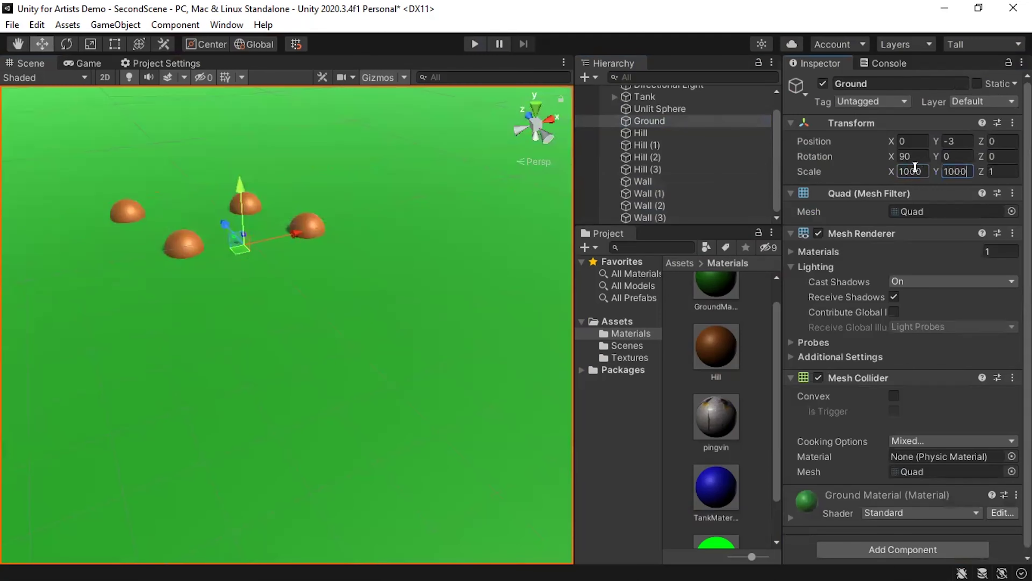
left_click(473, 40)
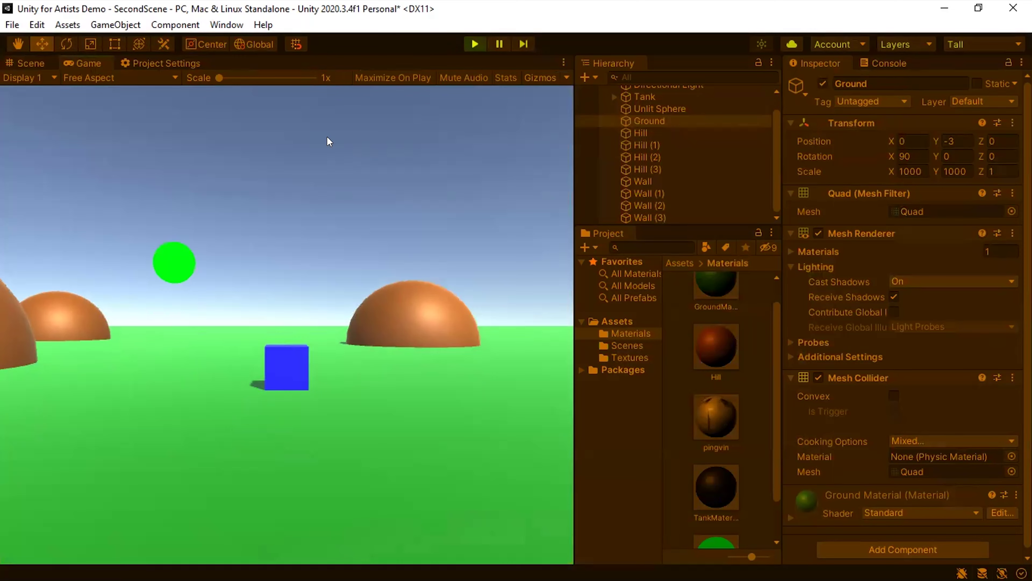
Restart Play mode and push the Tank forward to about X -7.9, Z 31.5.
left_click(473, 42)
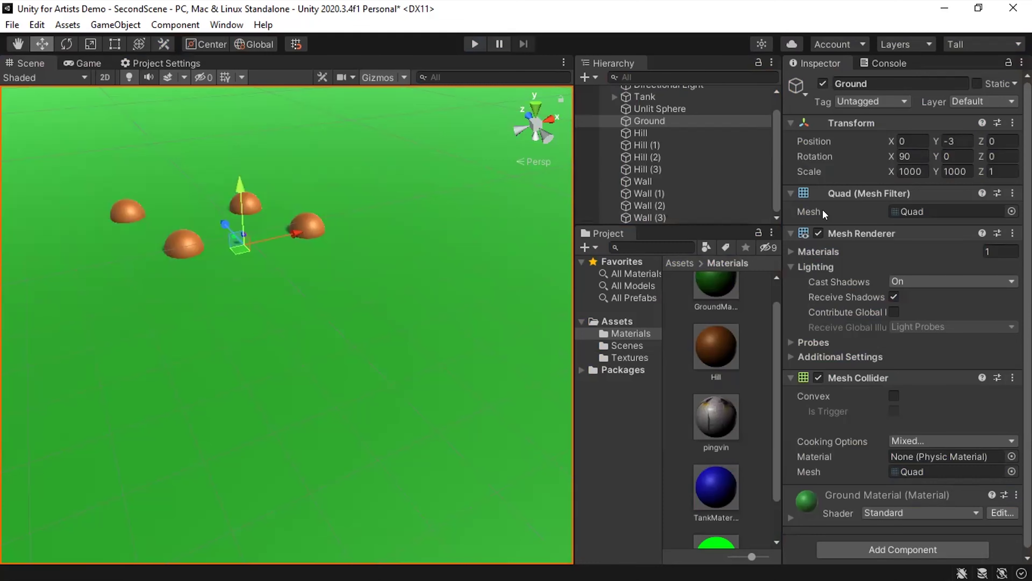
left_click(474, 43)
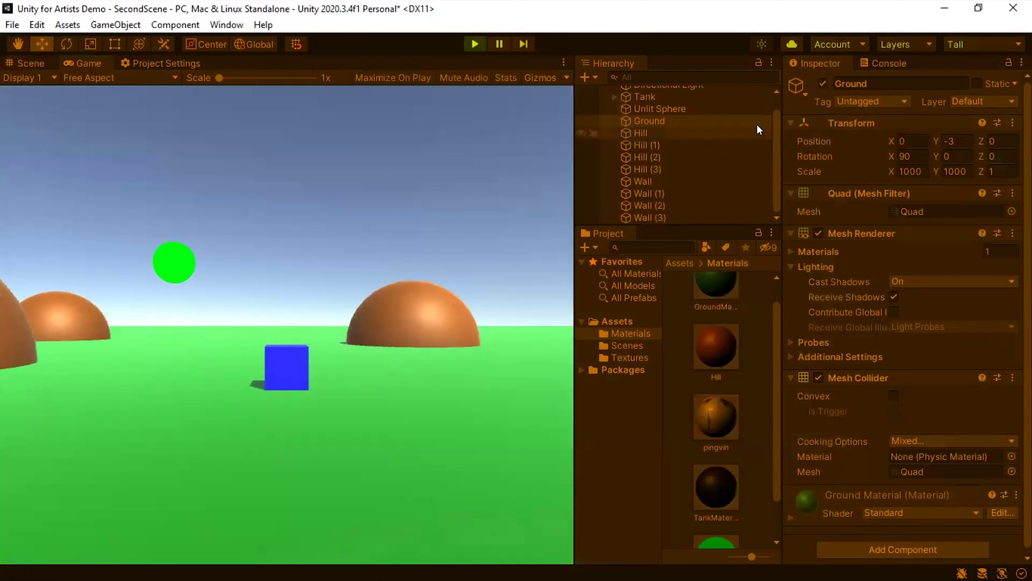
left_click(694, 109)
left_click(693, 97)
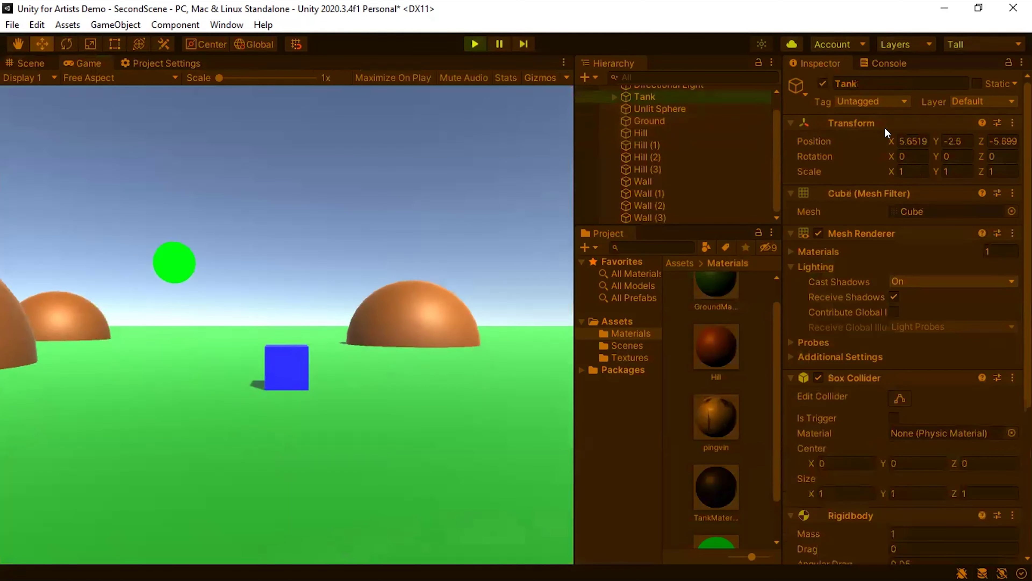
left_click(910, 141)
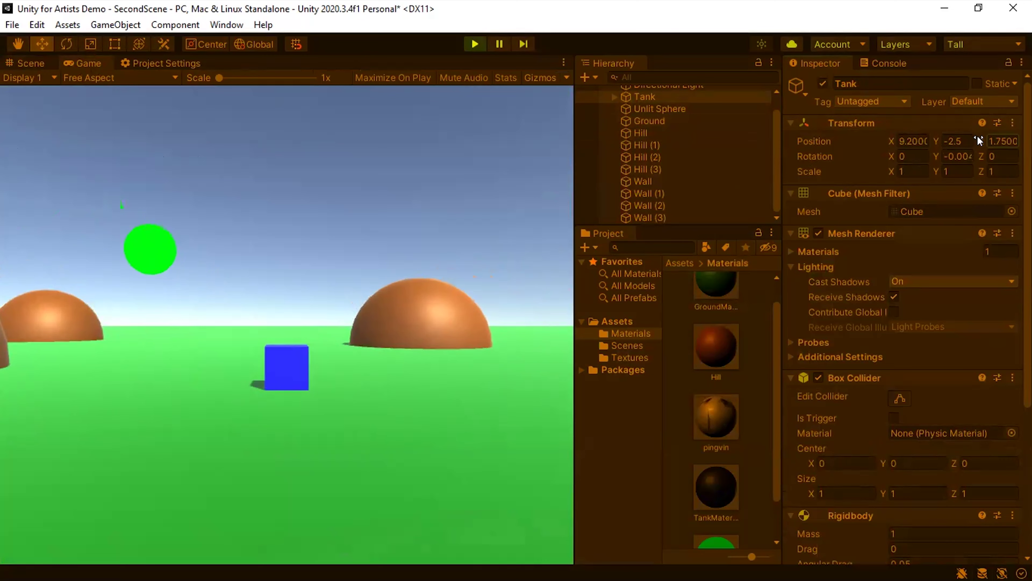
left_click_drag(980, 141, 717, 121)
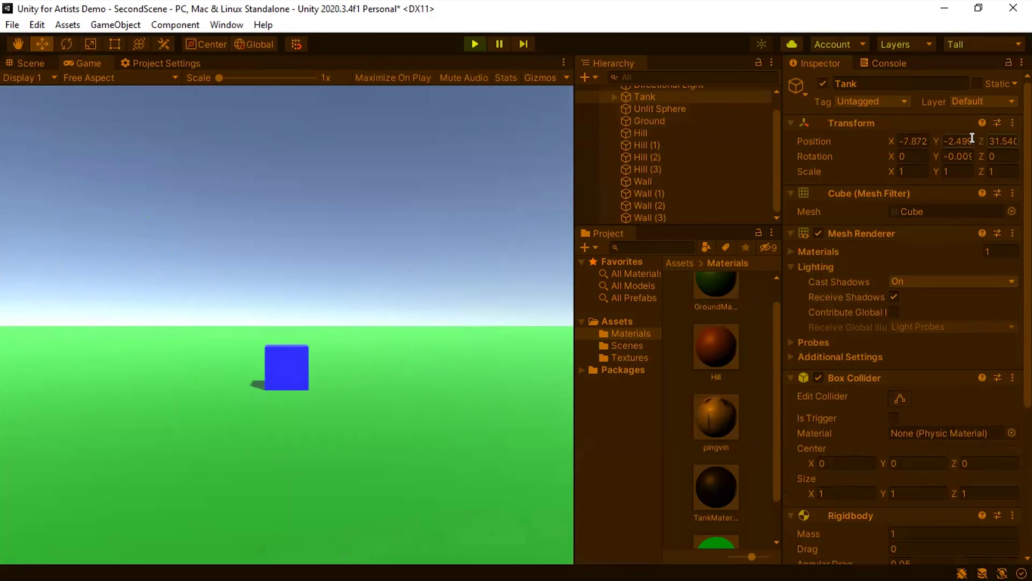
Undo the Tank's sunken Y position and exit Play mode with the Tank at 0, 0, 0.
left_click_drag(929, 138, 961, 132)
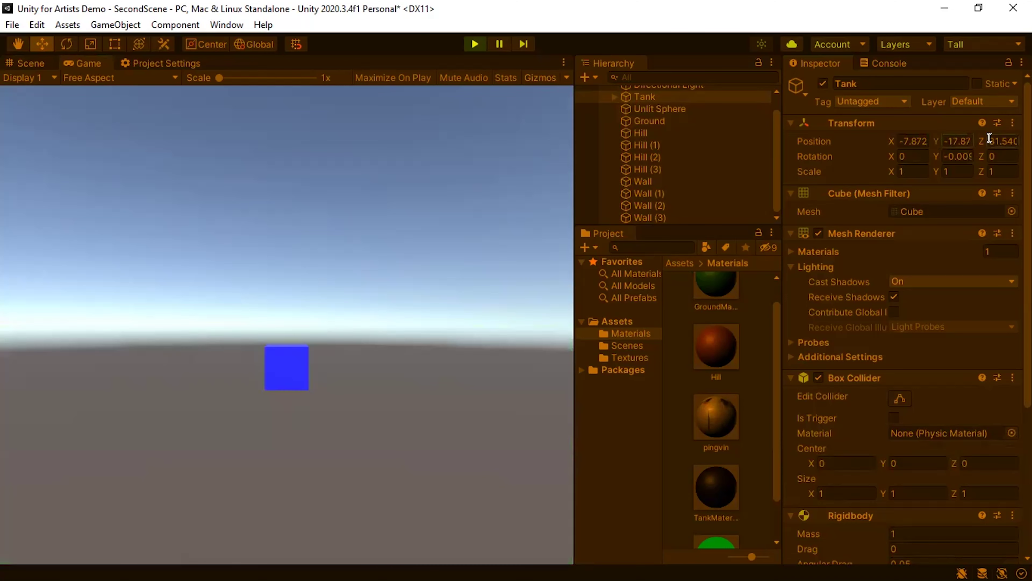
key("ctrl+z")
key("ctrl+z")
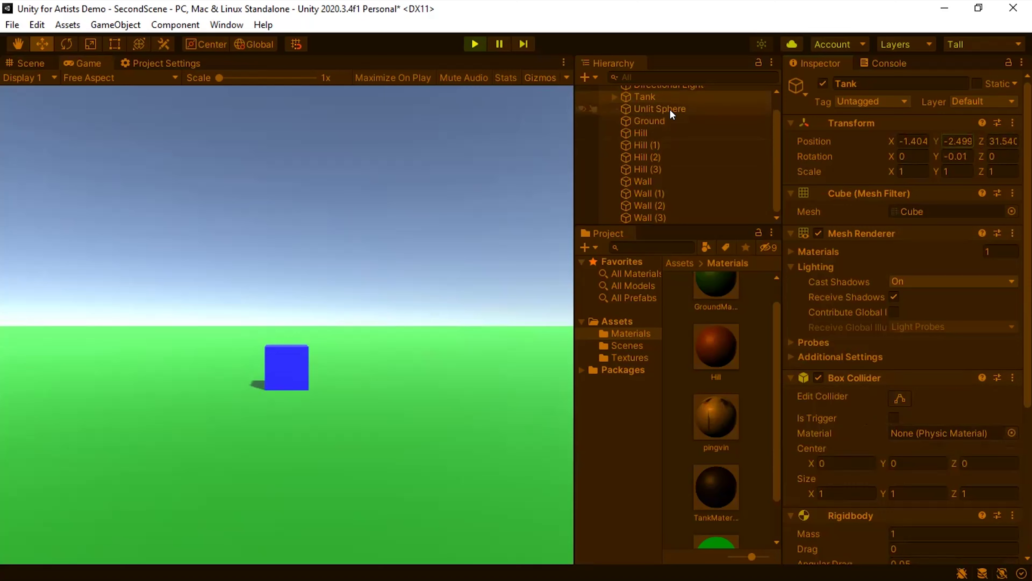
left_click(667, 118)
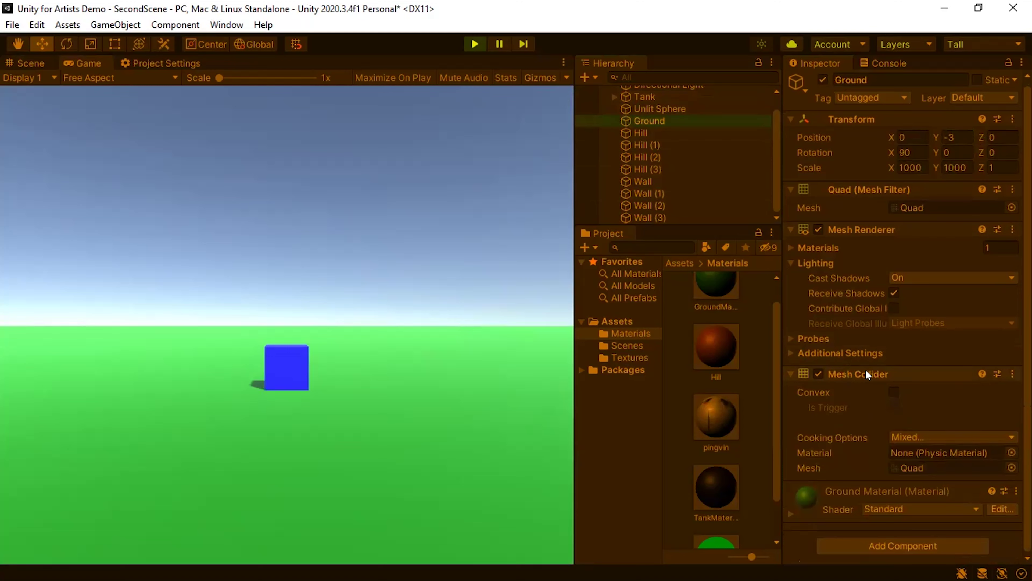
scroll(670, 114, "up", 2)
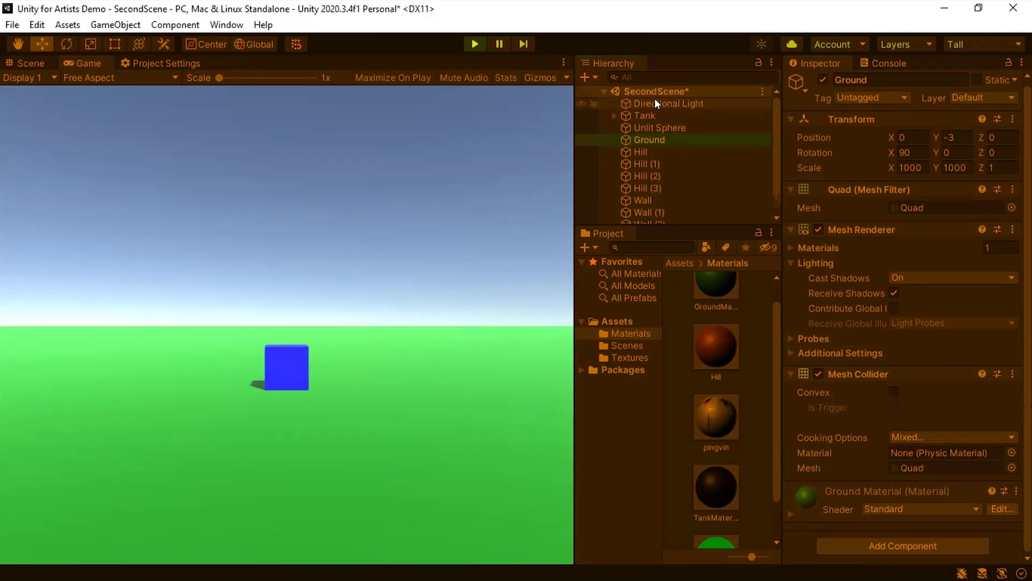
left_click(654, 113)
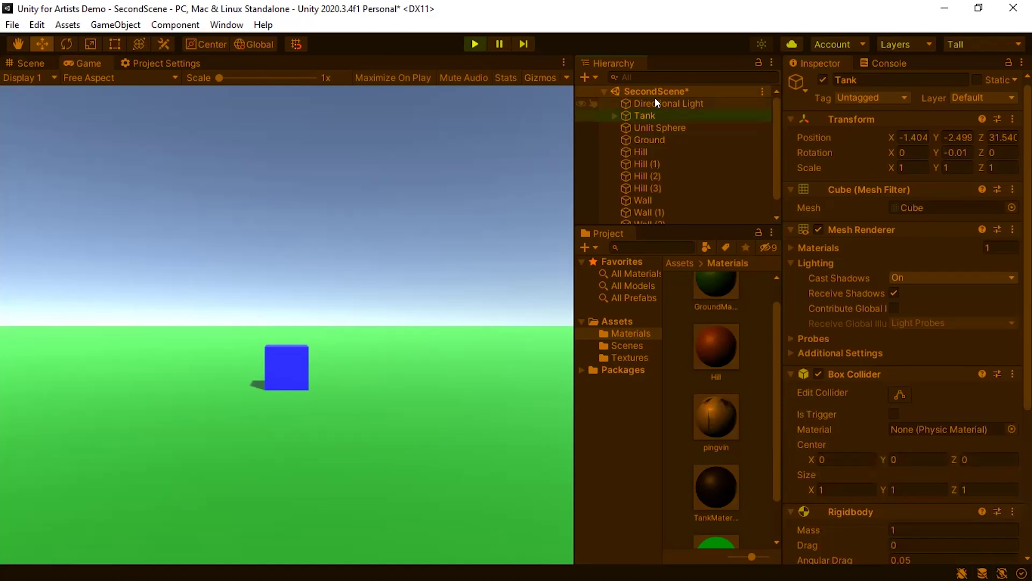
left_click(474, 42)
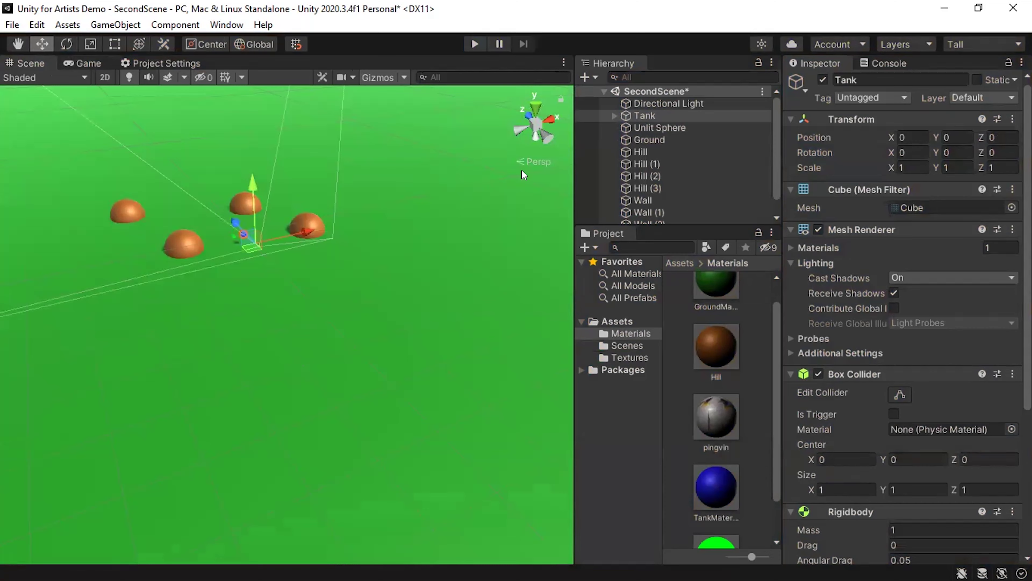
Save SecondScene with Ctrl+S.
key("ctrl+s")
Create a new folder named Prefabs inside Assets.
left_click(625, 321)
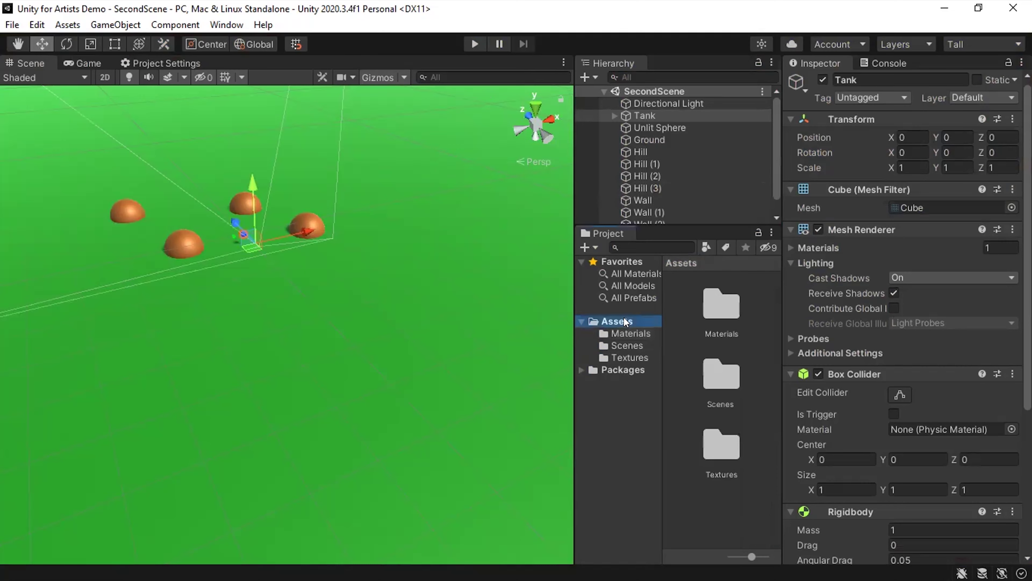
right_click(703, 507)
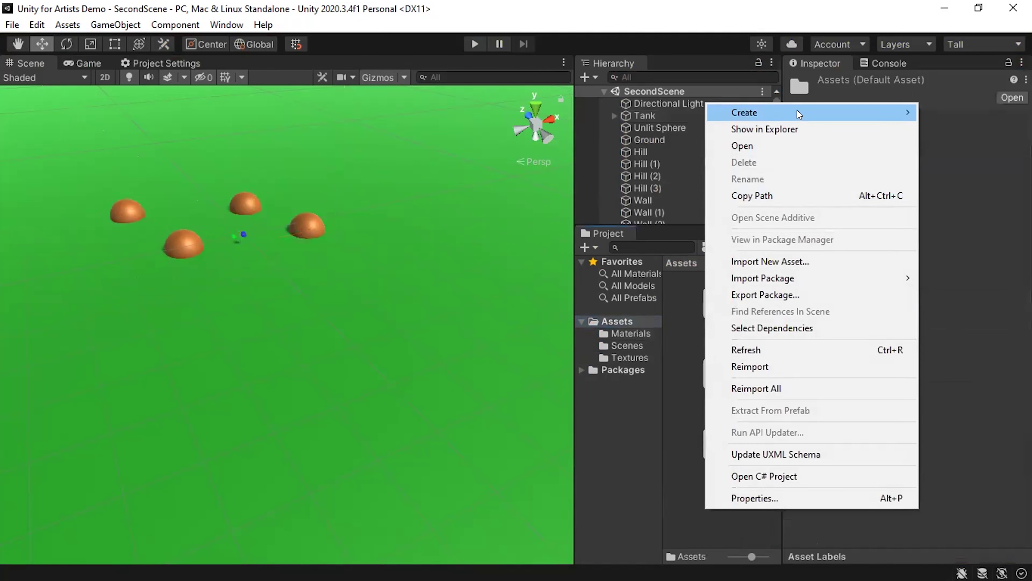
type("Prefabs")
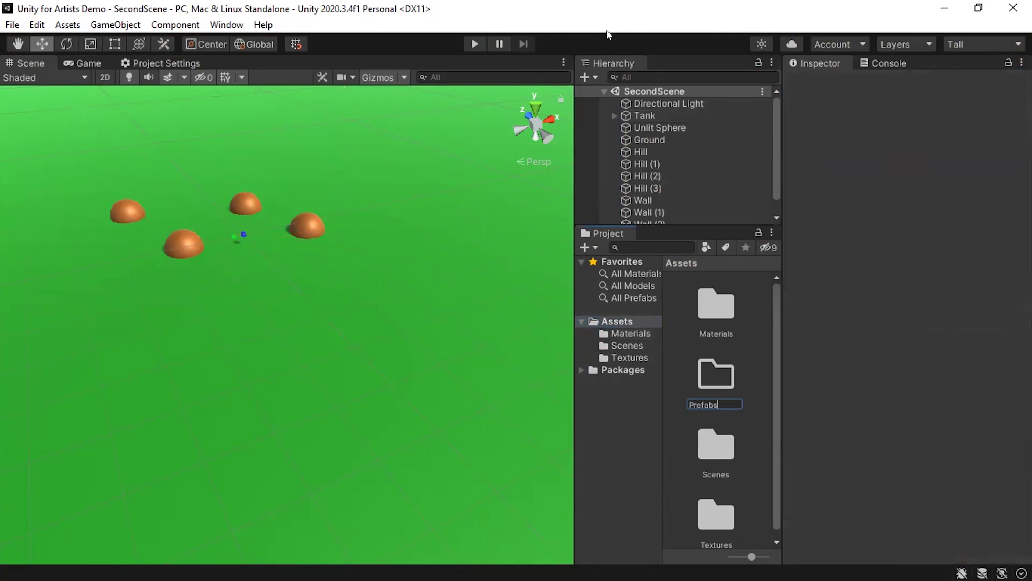
key("Return")
key("Return")
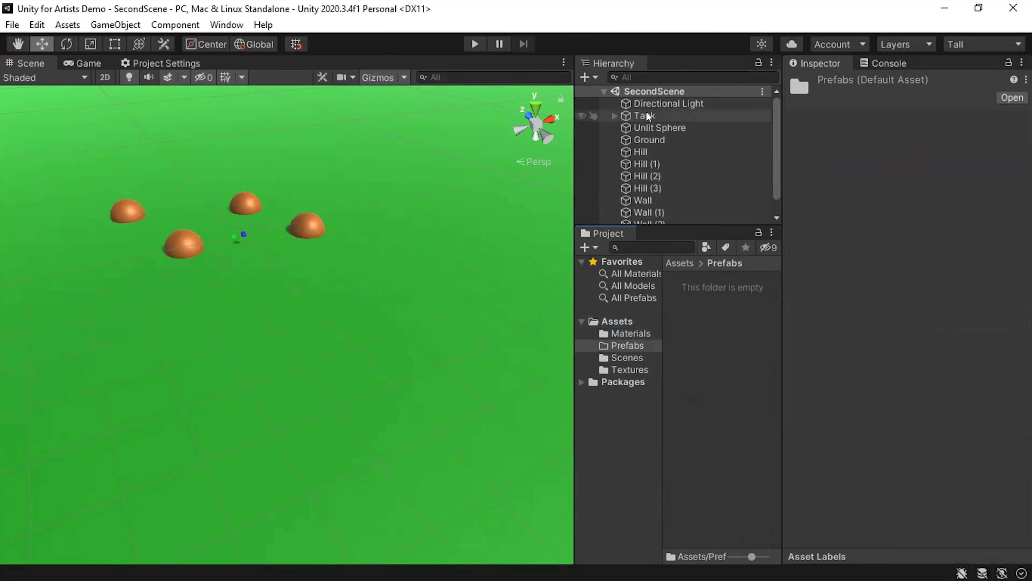
Turn the Tank into a prefab in the Prefabs folder and drag out an instance.
left_click_drag(646, 111, 694, 305)
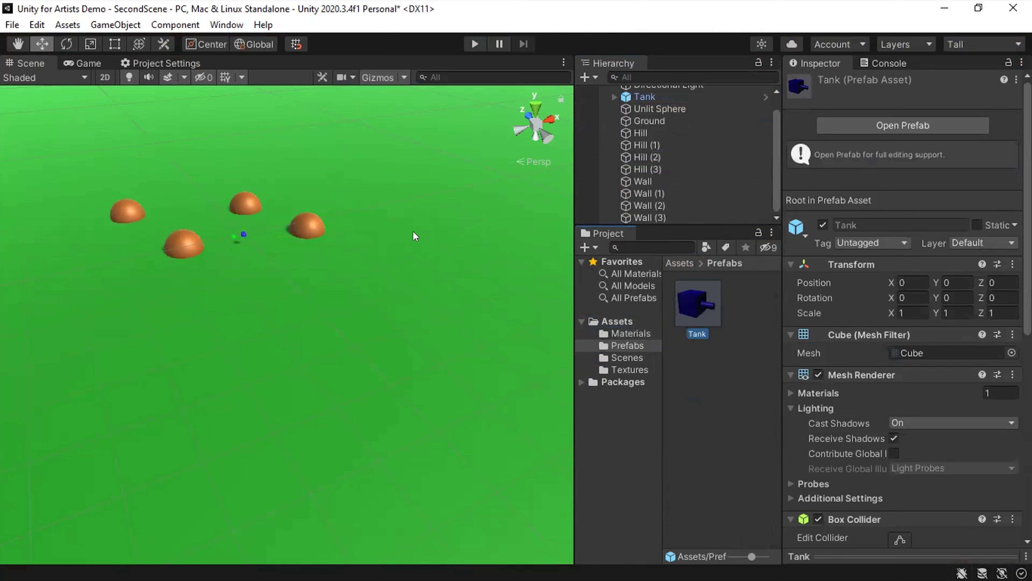
scroll(381, 222, "up", 3)
middle_click_drag(350, 225, 285, 239)
scroll(366, 300, "up", 3)
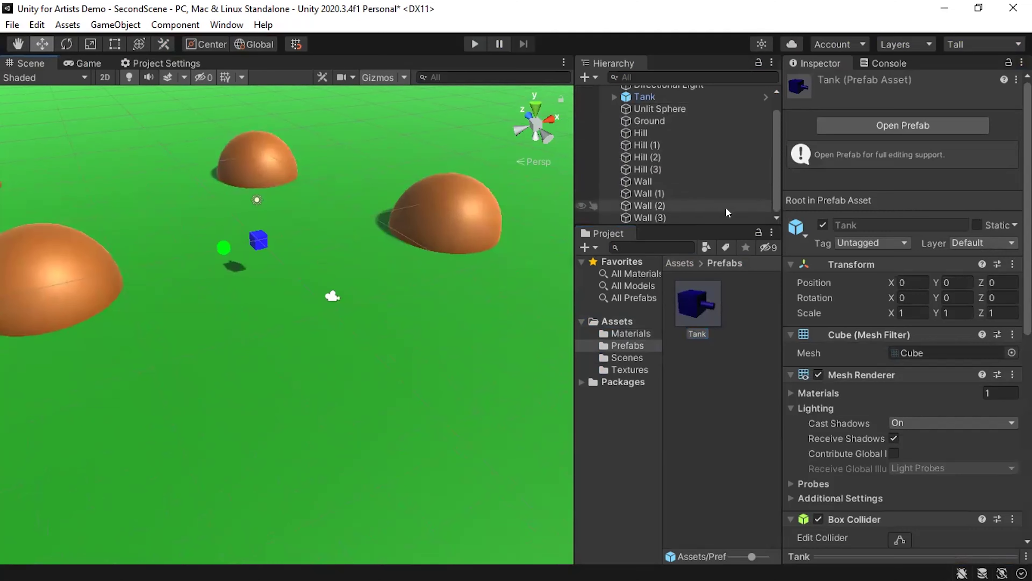
left_click(702, 310)
left_click_drag(702, 310, 660, 217)
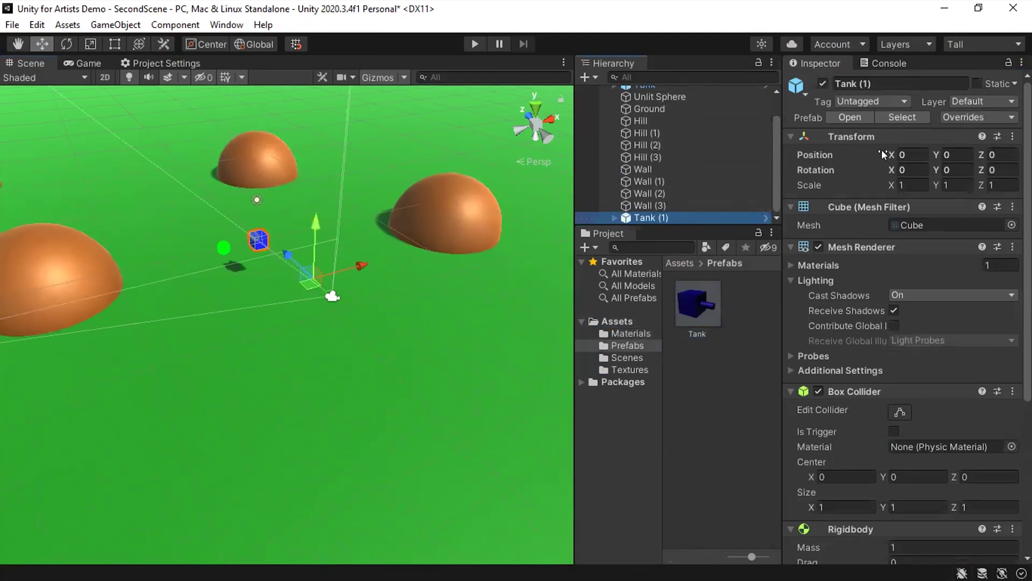
Move Tank (1) to X 3.73, save, and place Tank (2) near the hills.
left_click_drag(881, 149, 926, 158)
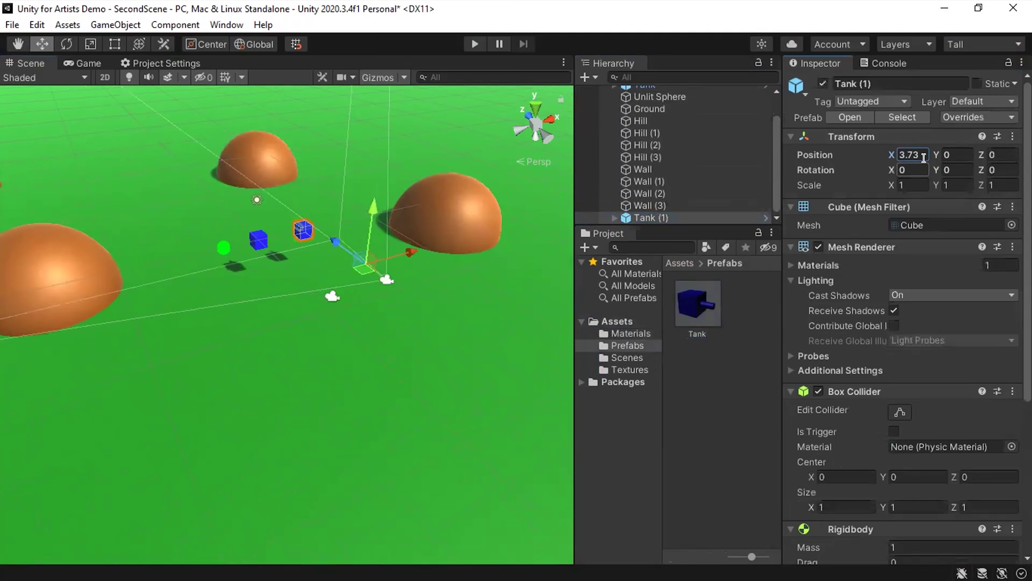
key("ctrl+s")
left_click_drag(692, 296, 689, 321)
left_click_drag(451, 244, 457, 221, "alt")
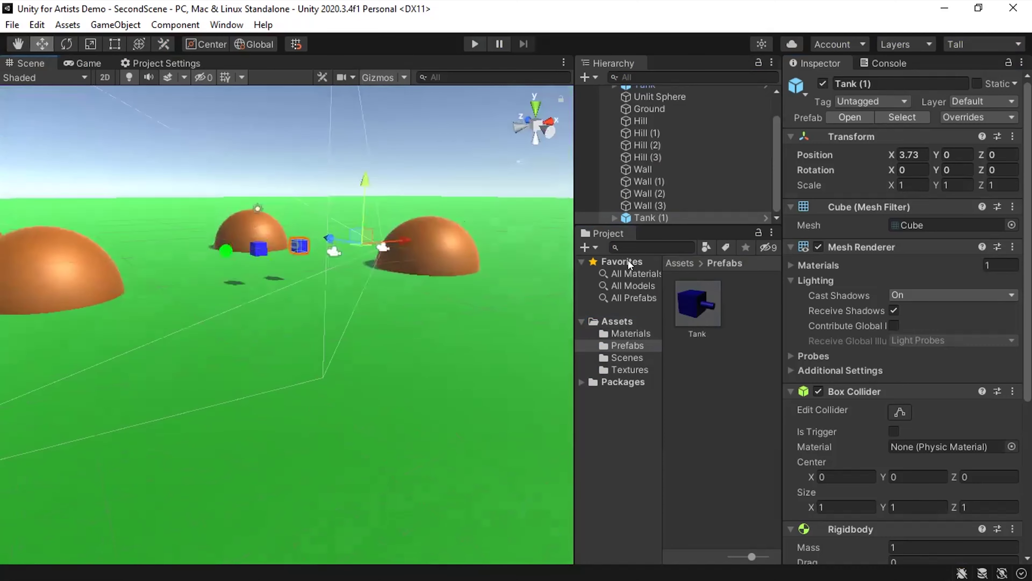
left_click_drag(690, 300, 403, 145)
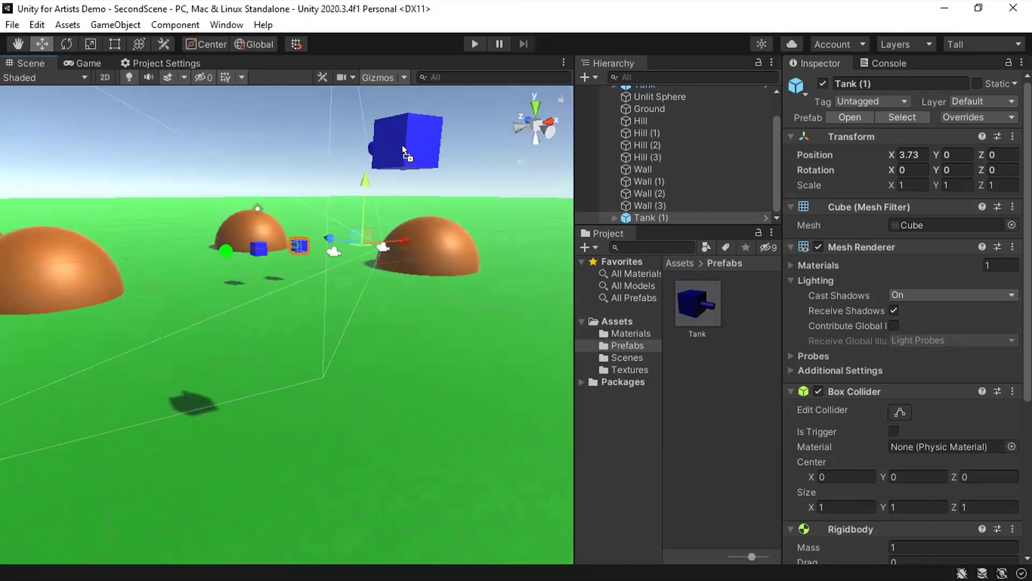
left_click_drag(402, 145, 359, 285)
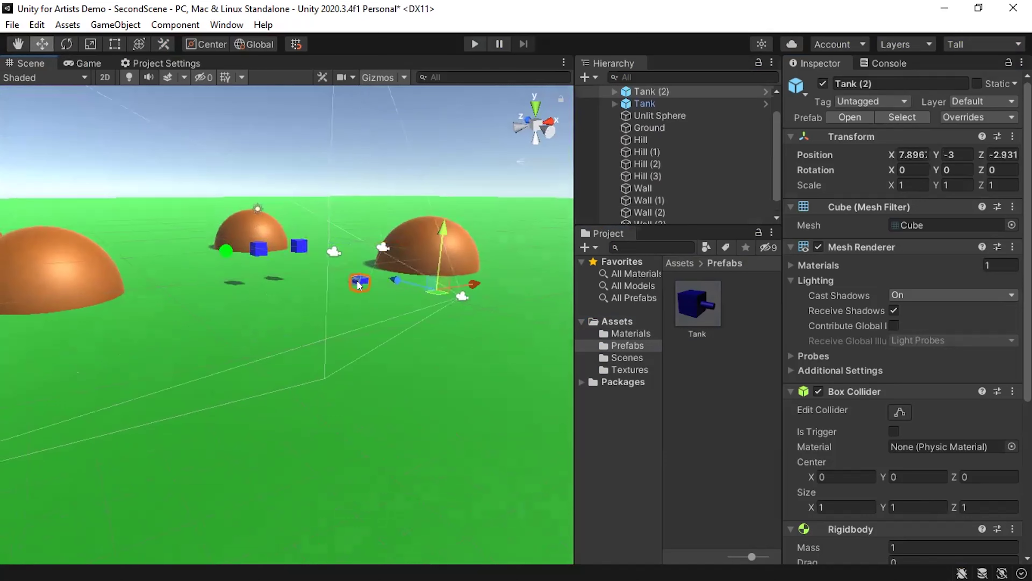
scroll(381, 294, "up", 5)
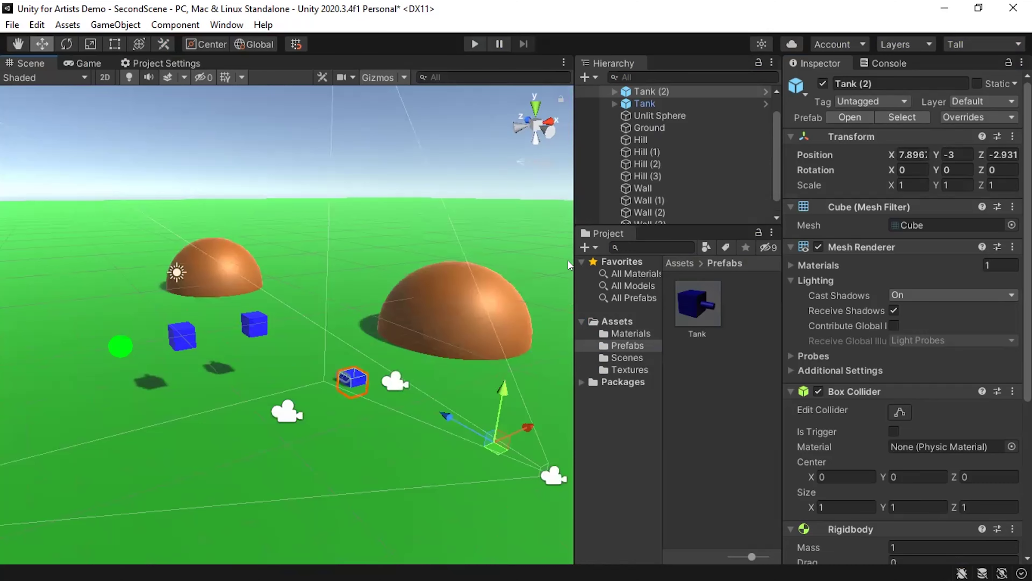
Locate the Tank prefab asset from its scene instance and select it in Prefabs.
left_click(664, 113)
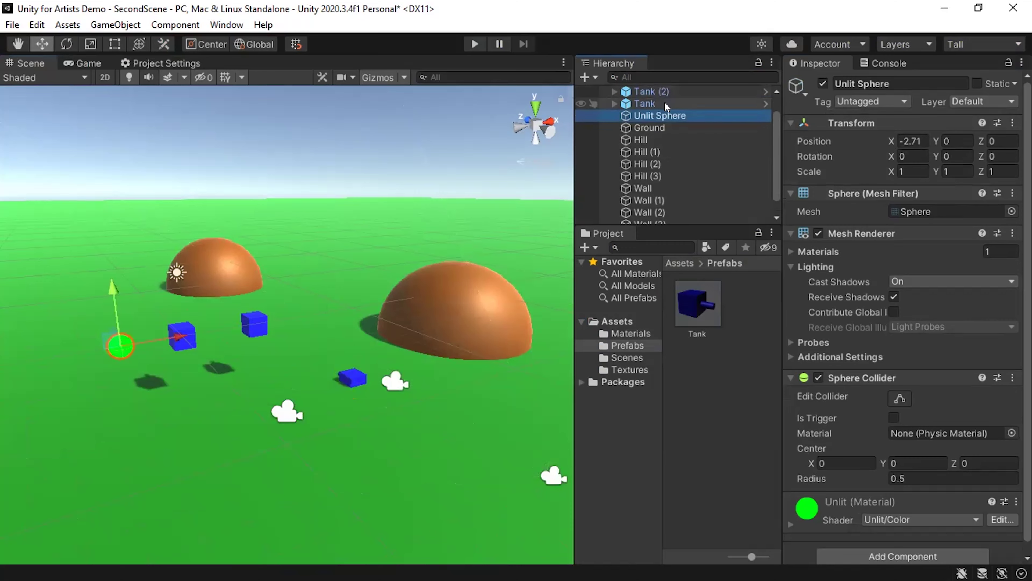
left_click(655, 102)
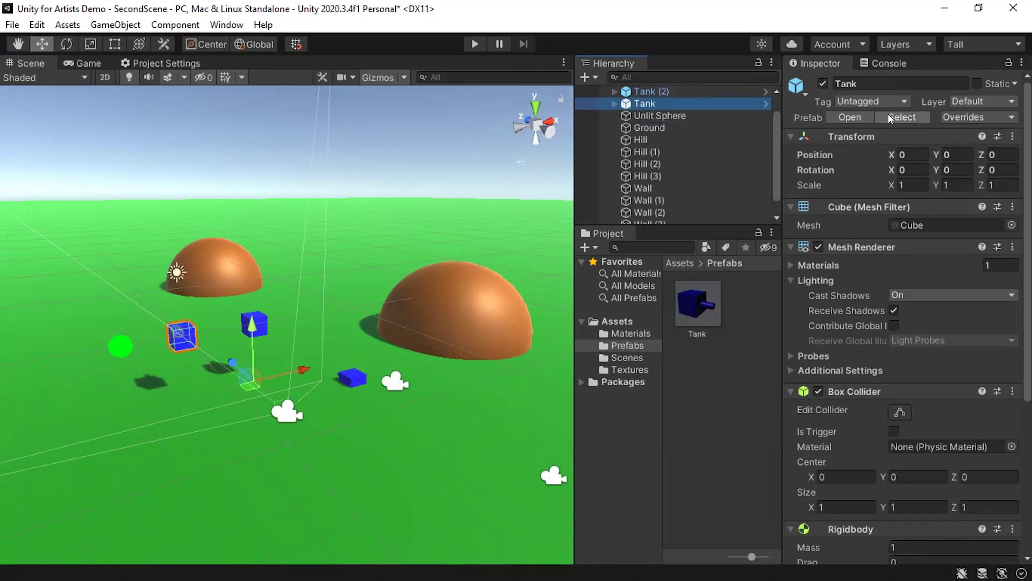
left_click(902, 117)
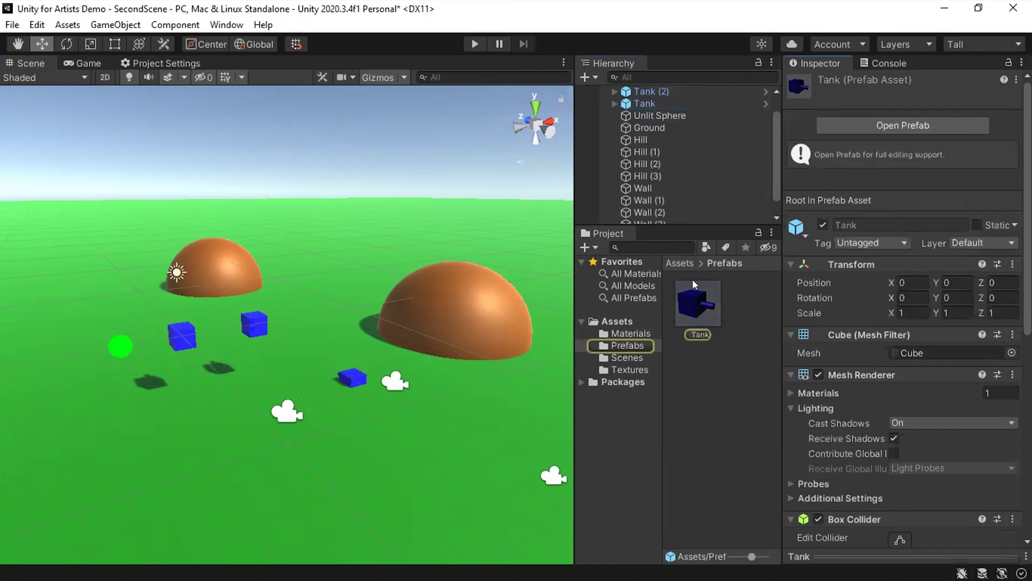
left_click(695, 295)
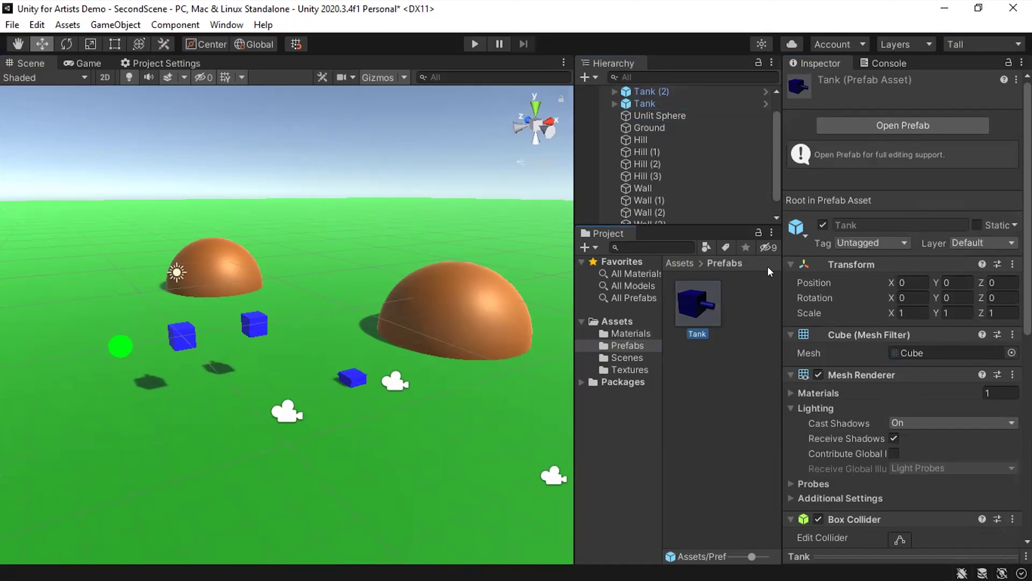
Open the Tank prefab in prefab editing mode.
double_click(695, 295)
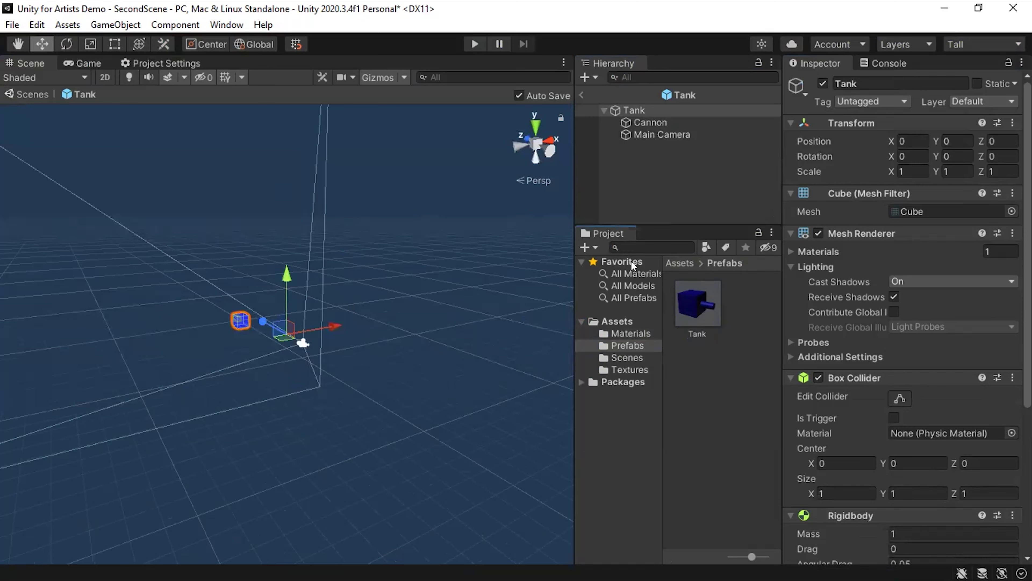
left_click_drag(335, 327, 419, 358, "alt")
scroll(408, 380, "up", 4)
Set the Cannon's scale to 0.5, 0.5, 0.5 and return to the scene.
left_click(648, 122)
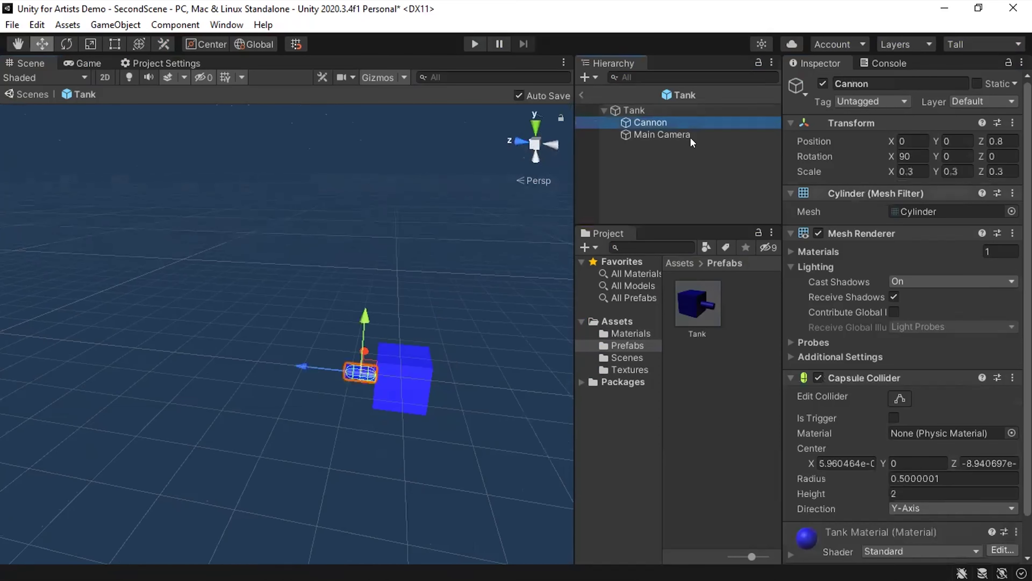
left_click(917, 170)
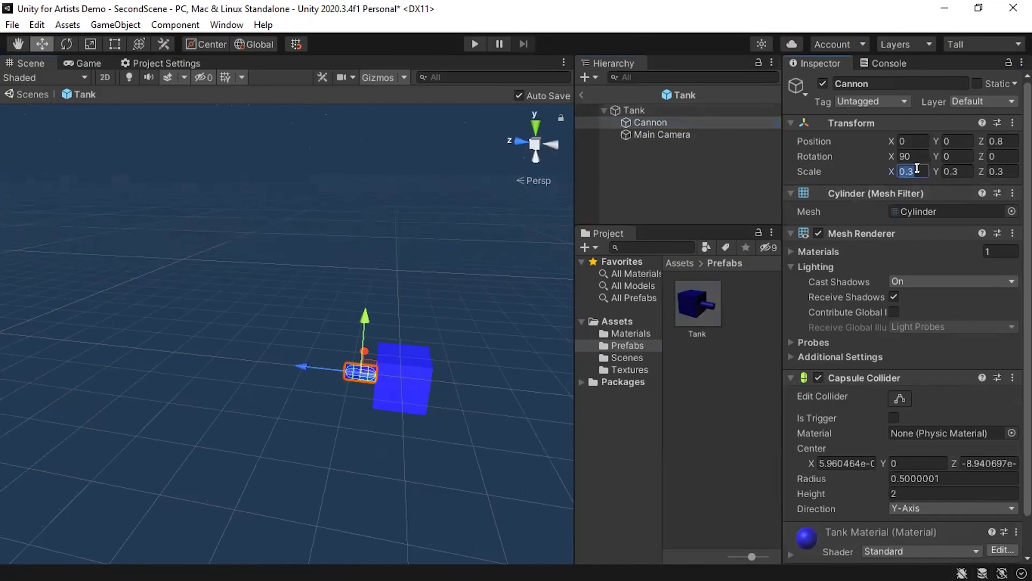
type("0.5")
key("Tab")
type("0.5")
key("Tab")
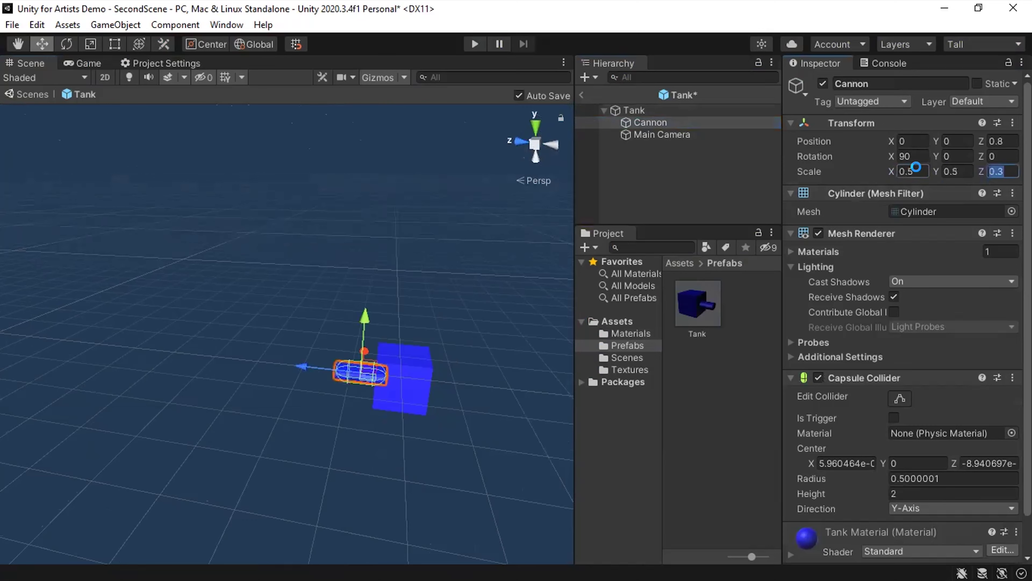
type("0.5")
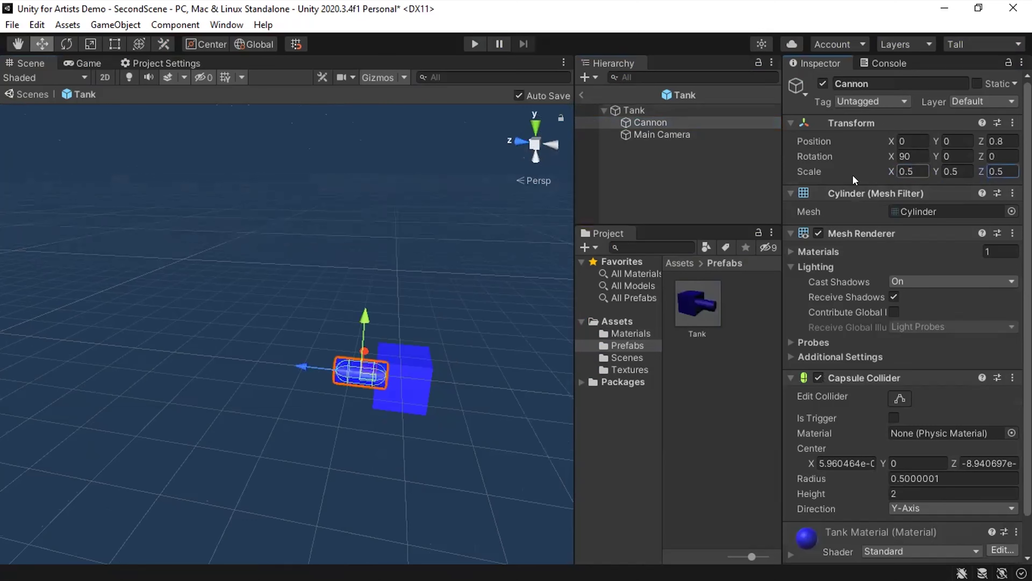
left_click(697, 188)
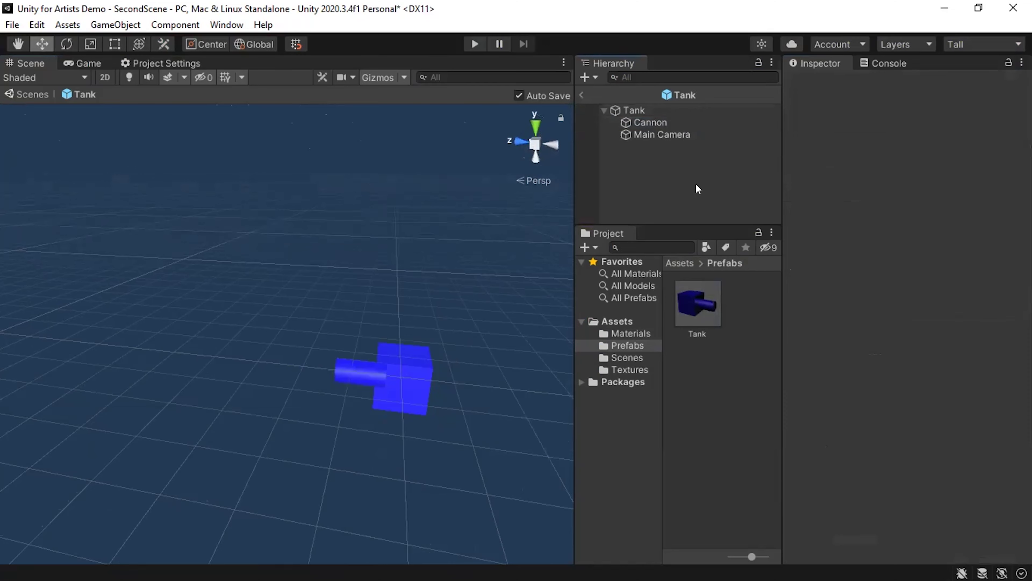
left_click(582, 93)
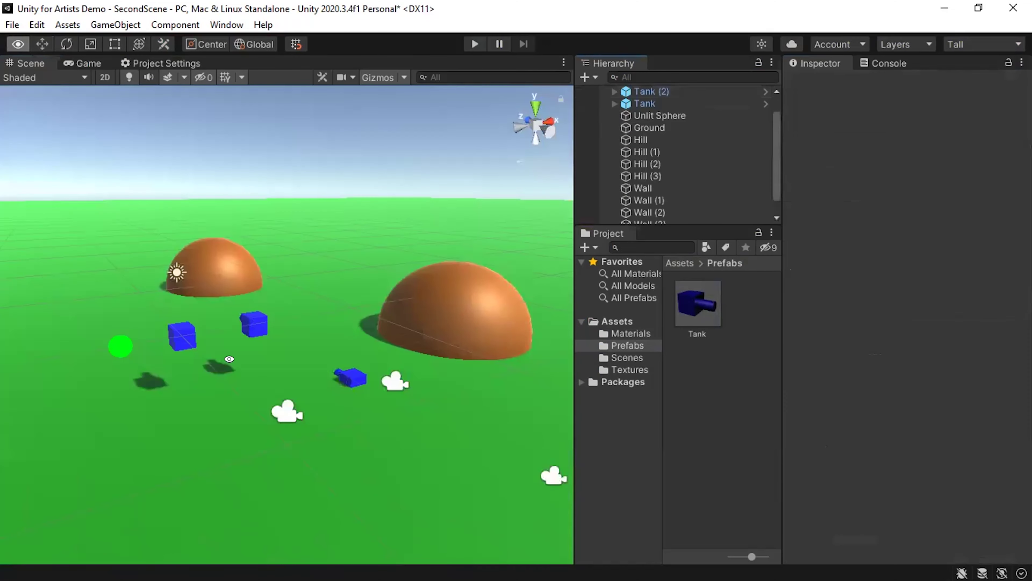
Inspect the tanks' thicker cannons from a side view, then save SecondScene with Ctrl+S.
left_click_drag(325, 368, 509, 363, "alt")
scroll(326, 374, "up", 5)
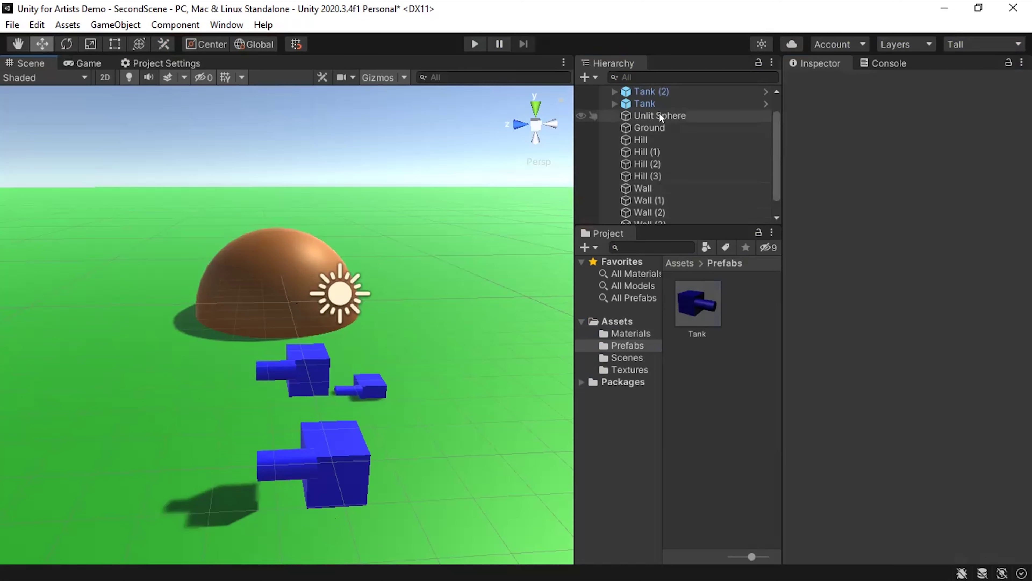
scroll(662, 110, "up", 2)
key("ctrl+s")
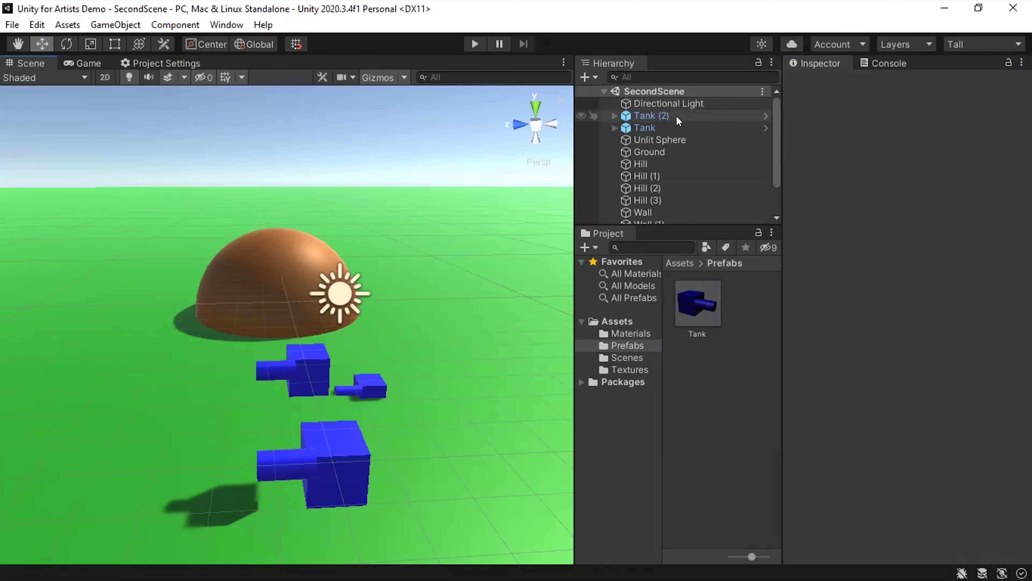
Enter Play mode and pan and orbit the Scene view around the running tanks.
left_click(473, 43)
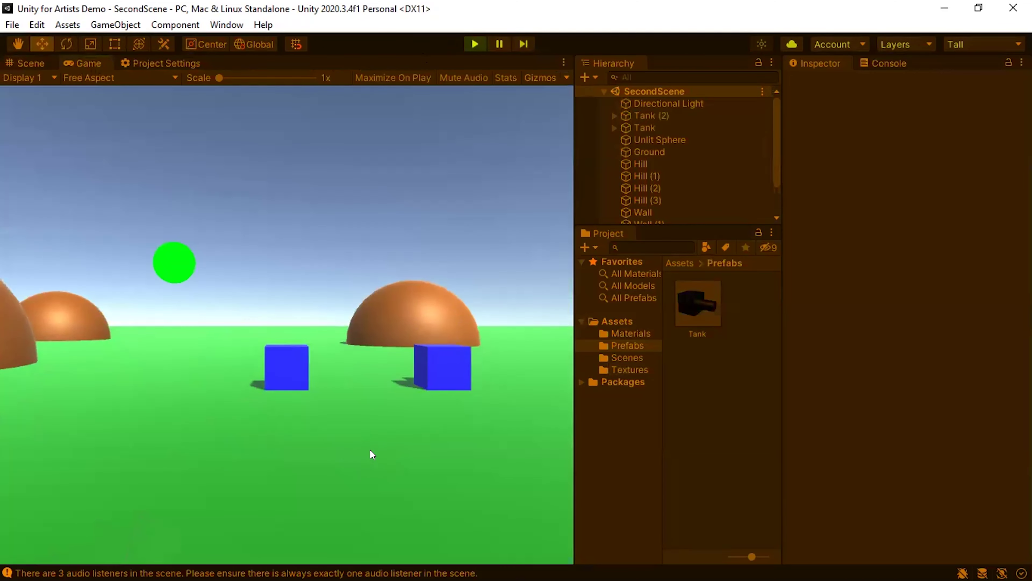
left_click(39, 61)
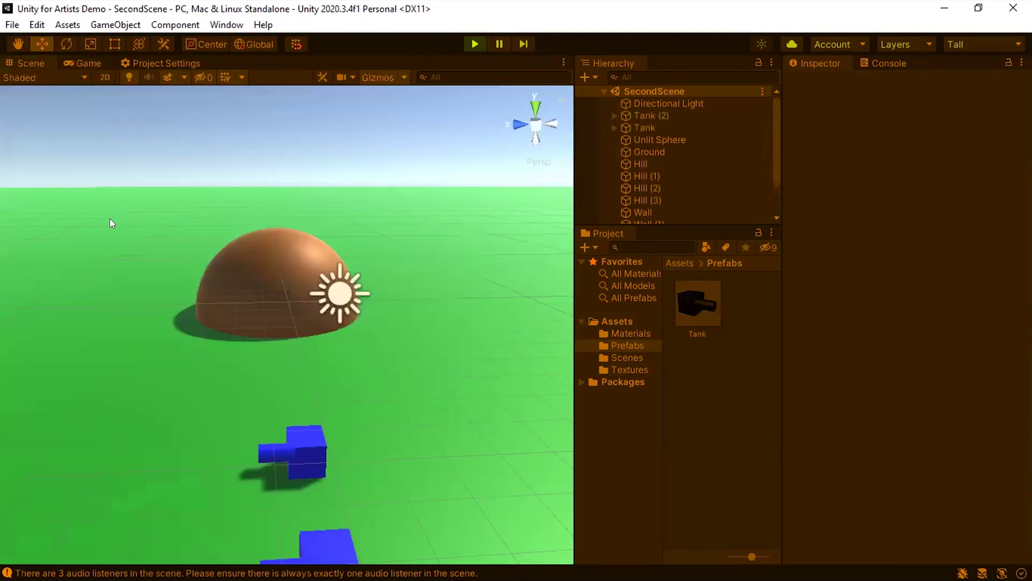
middle_click_drag(269, 300, 243, 326)
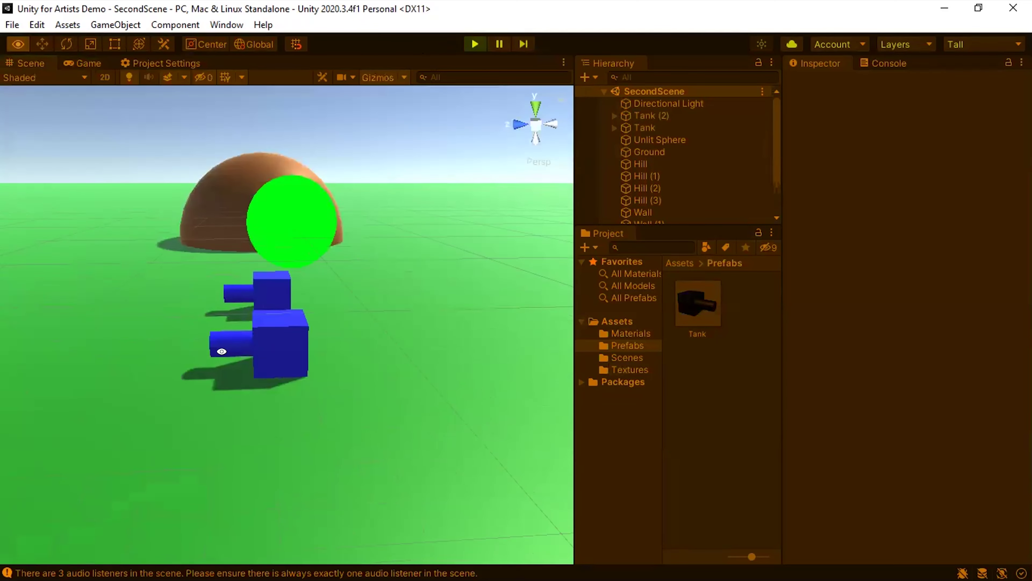
left_click_drag(243, 326, 486, 237, "alt")
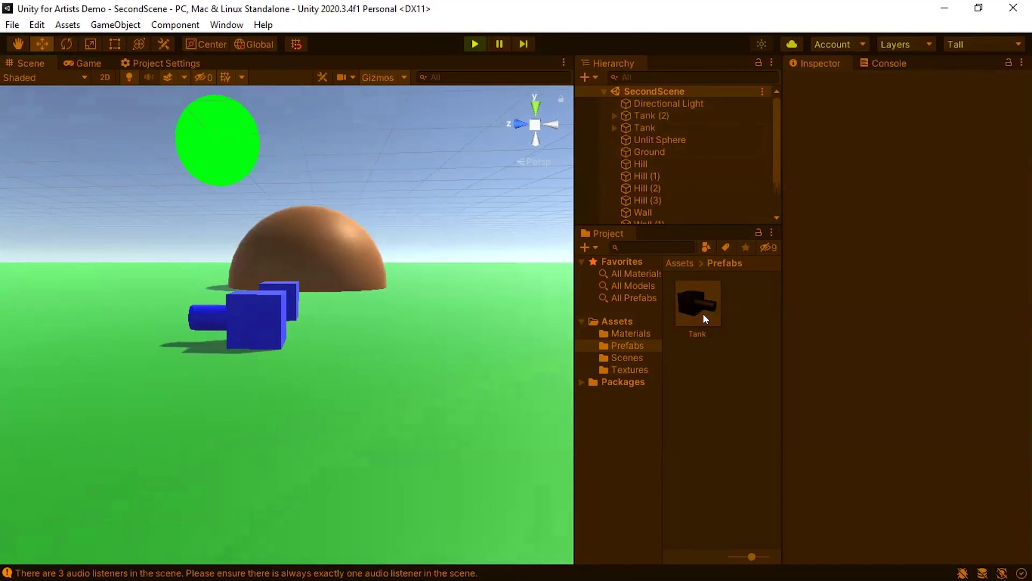
Set the Tank prefab's Main Camera Position Z to -7, then view the Game tab.
double_click(704, 305)
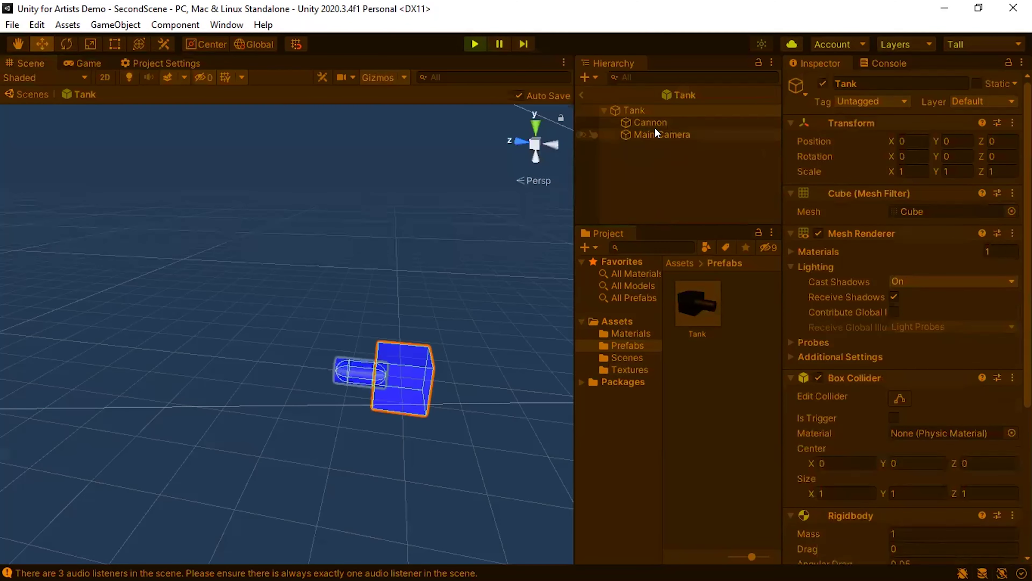
left_click(657, 134)
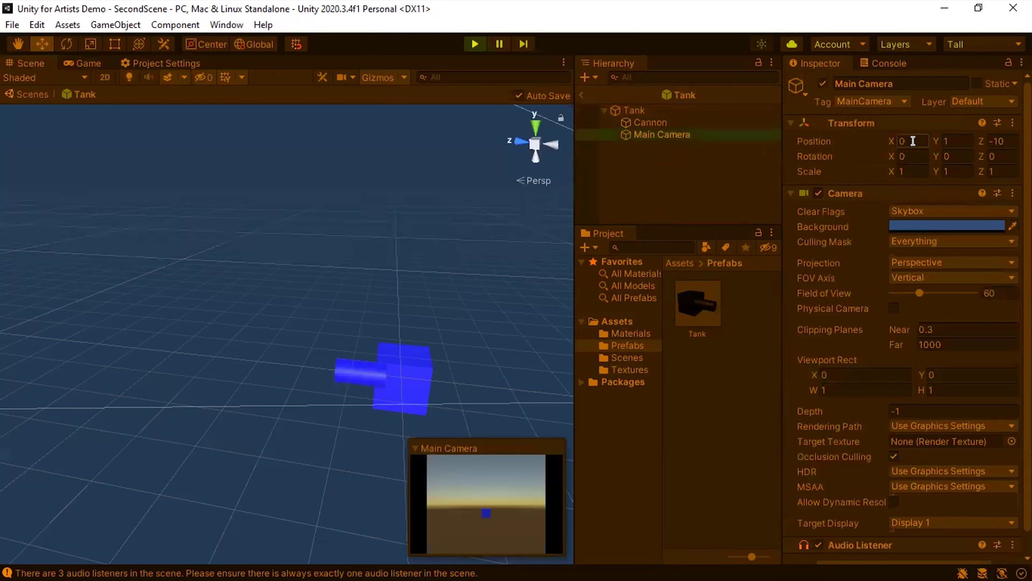
left_click(1002, 139)
type("-7")
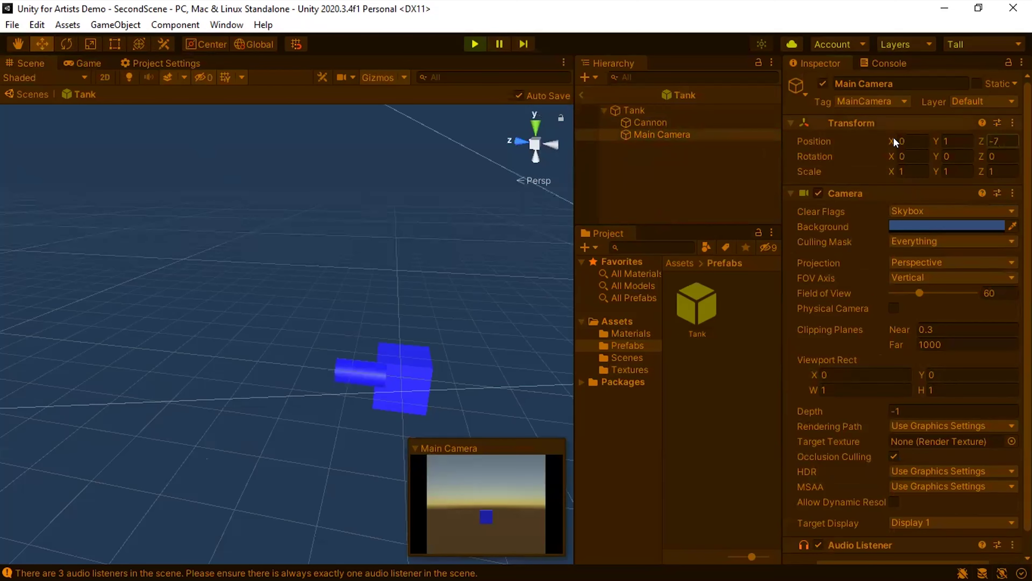
left_click(583, 94)
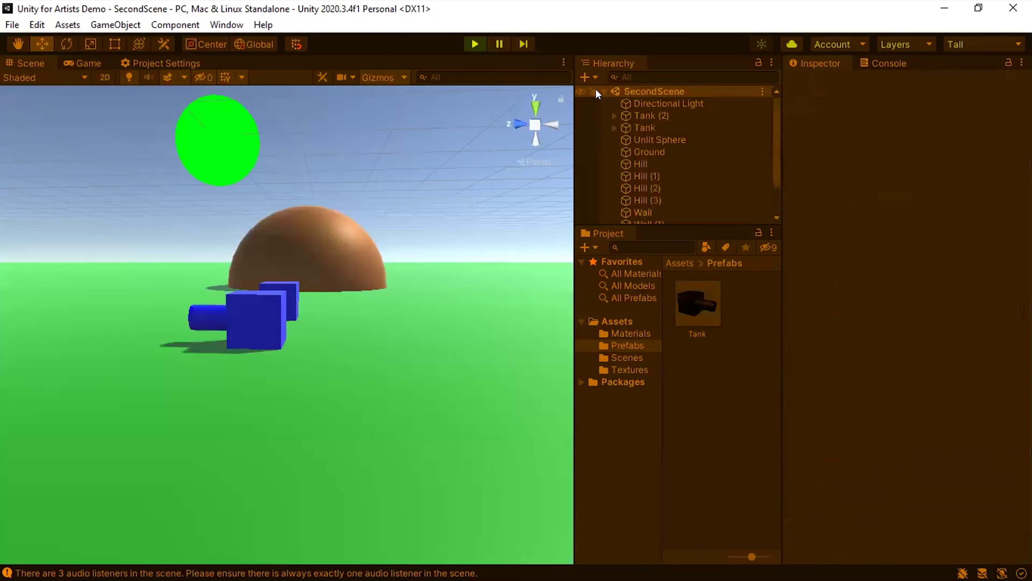
left_click(102, 62)
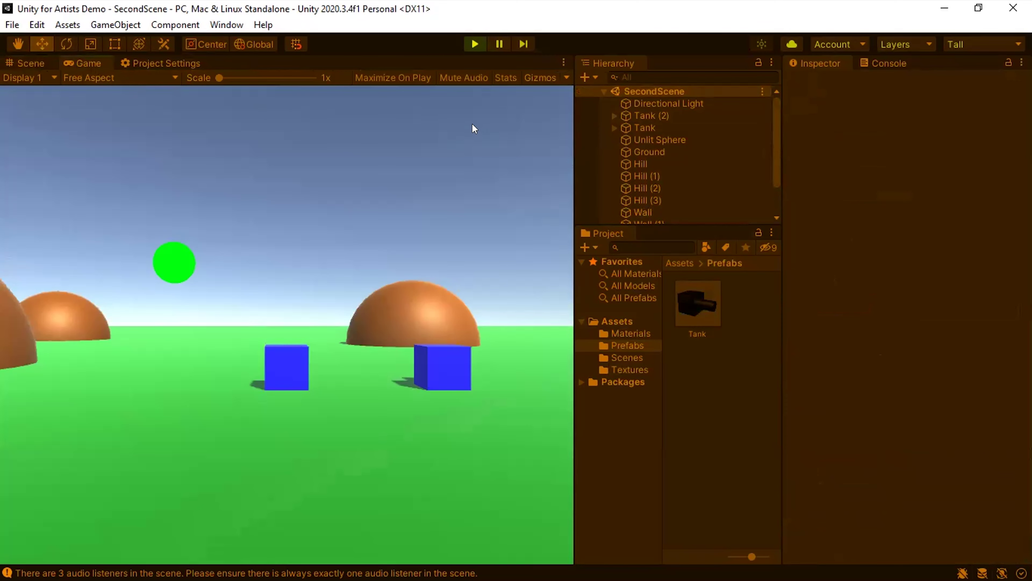
Stop Play mode and return to the Scene view, orbiting around the blue tanks and orange hill.
left_click(474, 43)
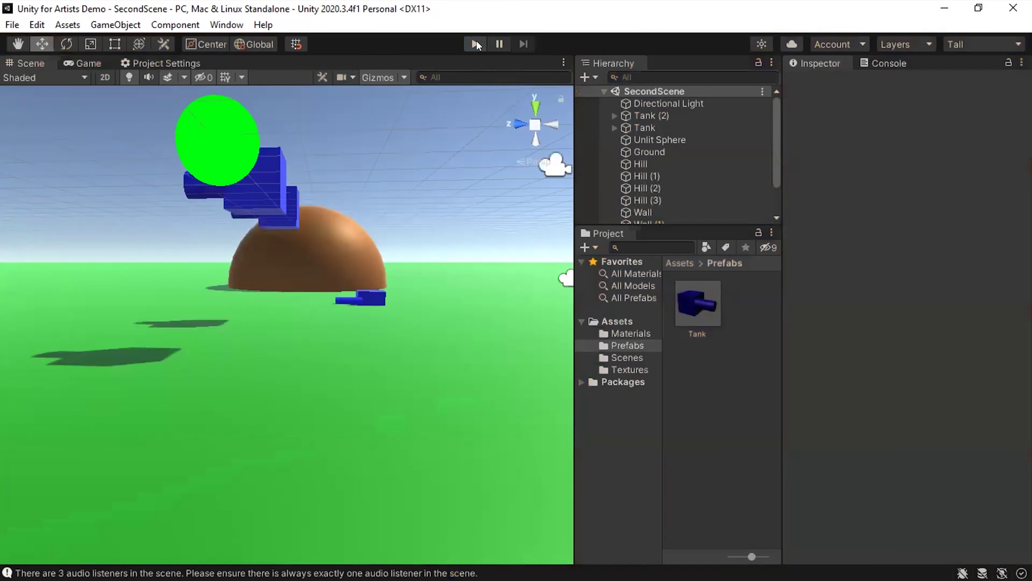
left_click(87, 59)
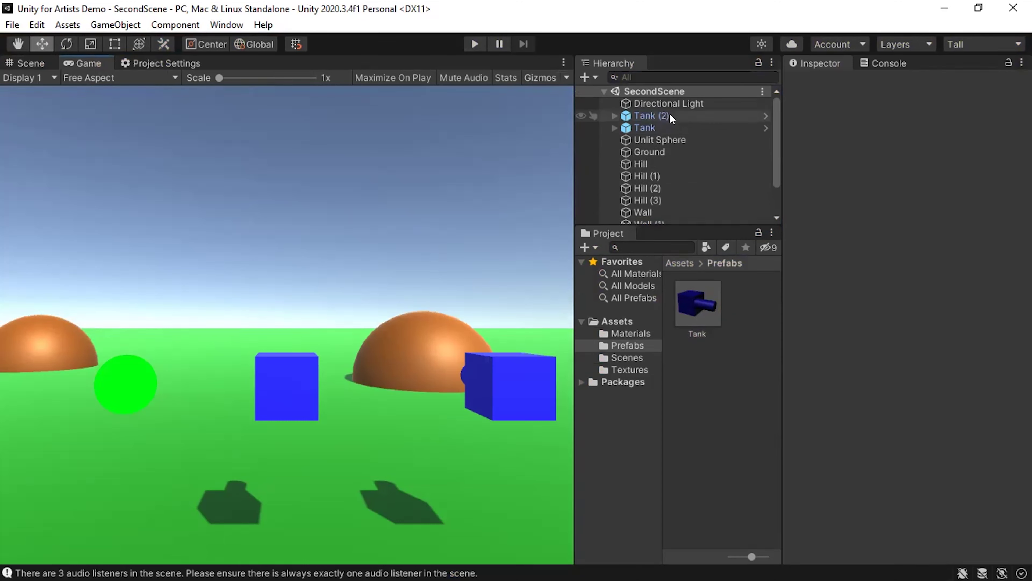
key("alt")
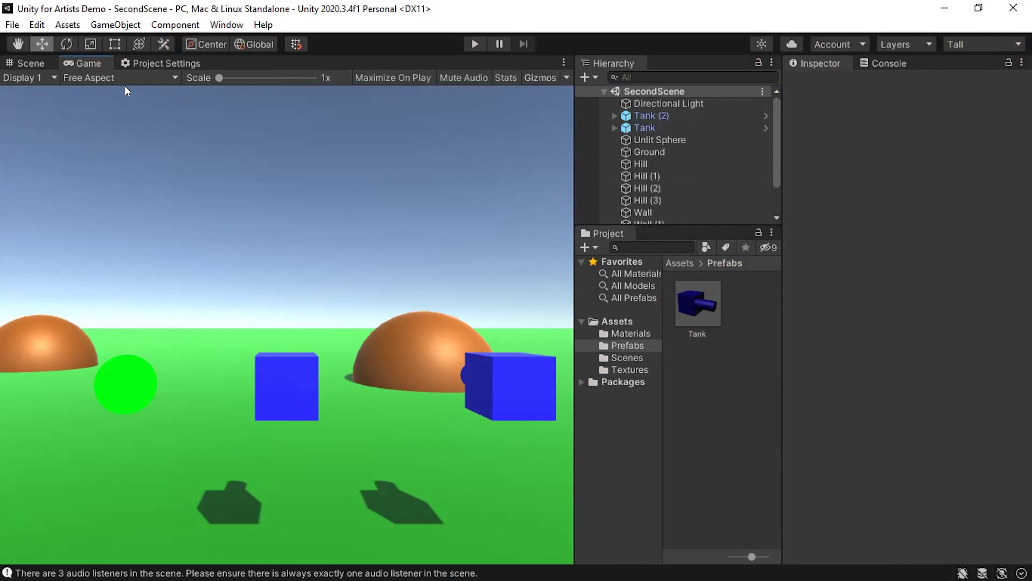
left_click(27, 62)
left_click_drag(309, 256, 424, 338, "alt")
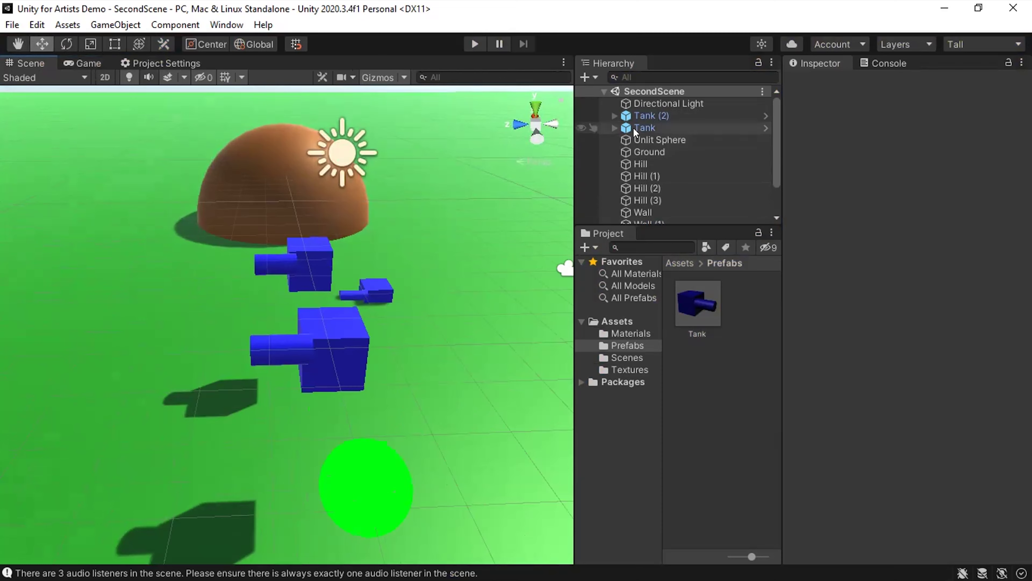
Select Tank in the Hierarchy and open its prefab from the Inspector's Prefab row.
left_click(660, 125)
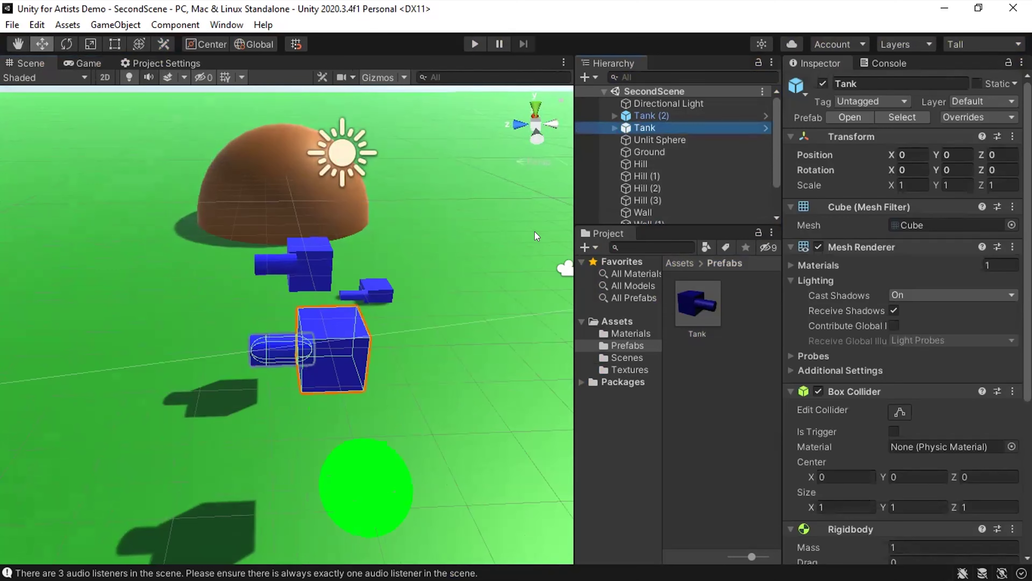
left_click_drag(406, 281, 321, 360, "alt")
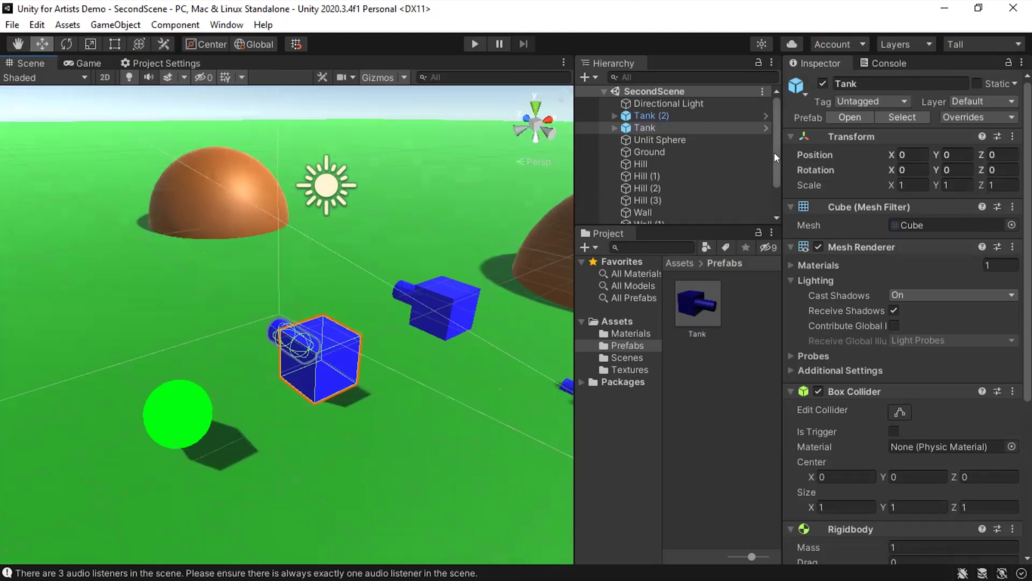
left_click(839, 118)
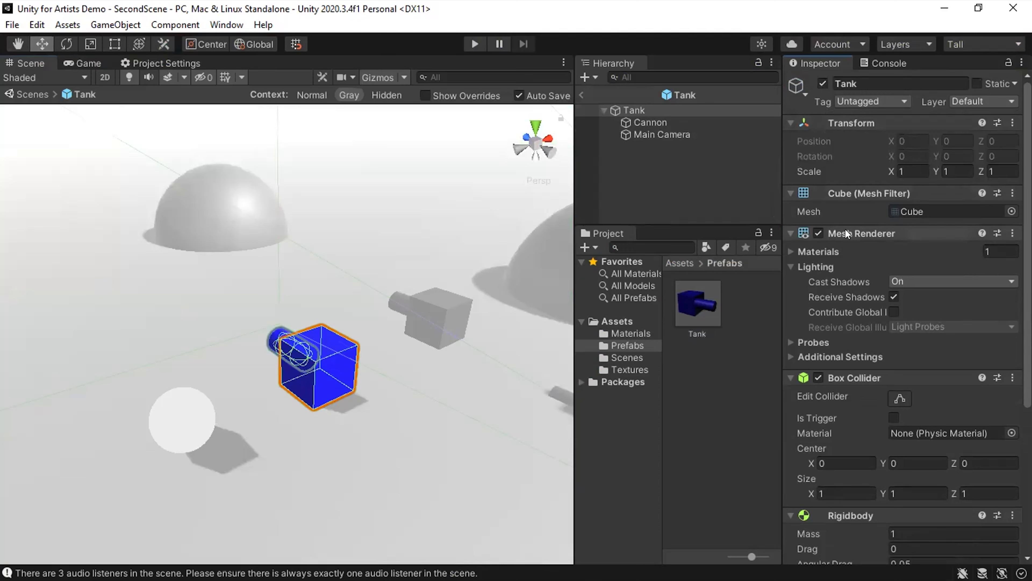
Set the Tank prefab's Main Camera Position Z to -5 and return to SecondScene.
left_click(669, 133)
left_click(1007, 140)
type("-7")
key("BackSpace")
type("5")
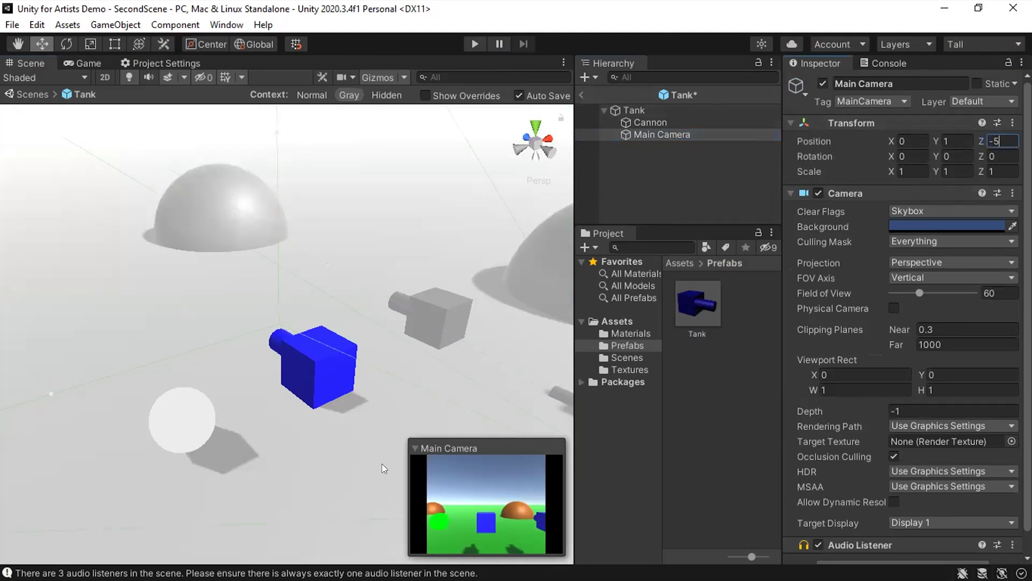
left_click(581, 92)
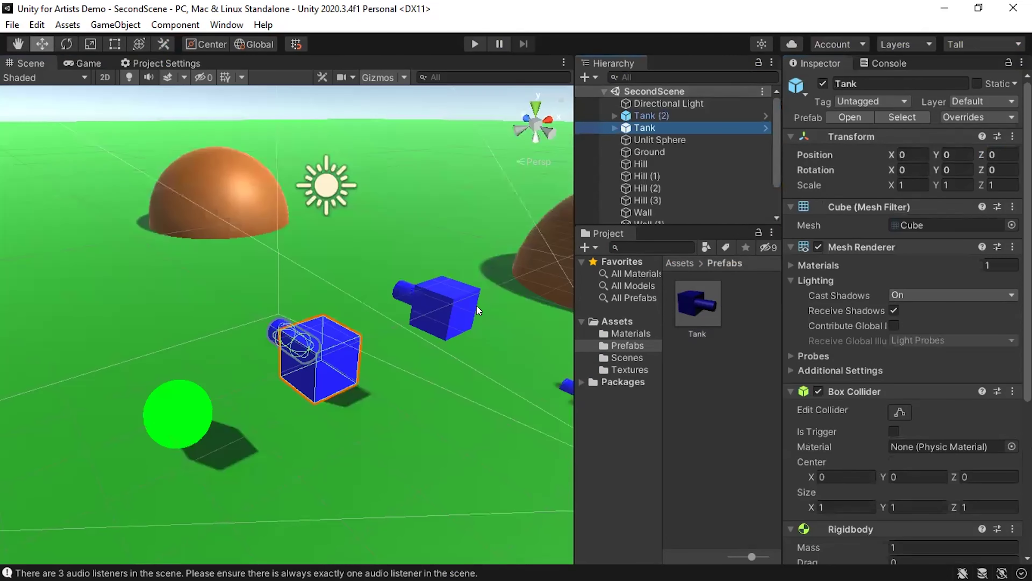
Raise Tank (2) from Position Y -3 to -1.89.
left_click(503, 316)
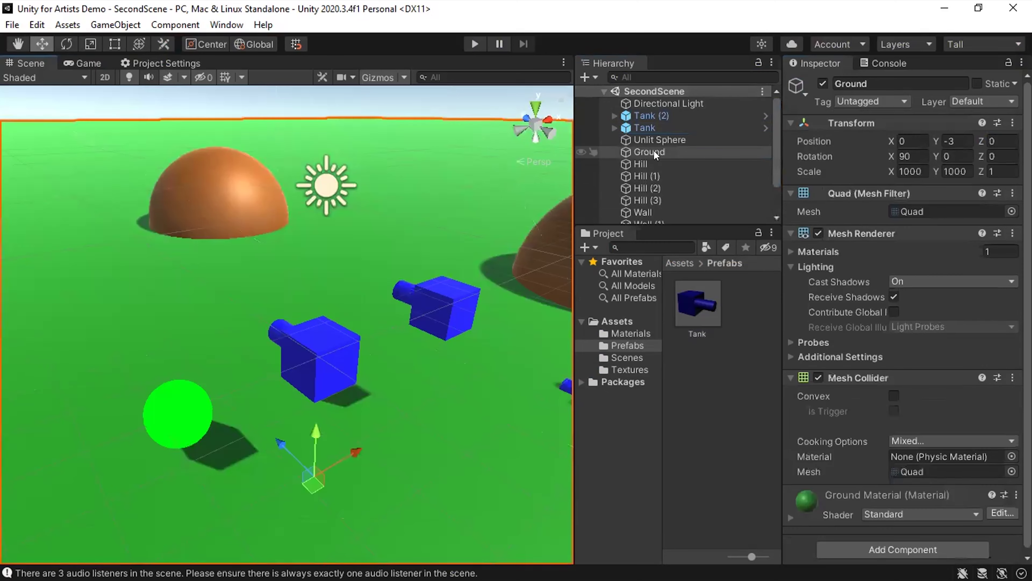
left_click(648, 128)
left_click(658, 115)
middle_click_drag(423, 325, 461, 345)
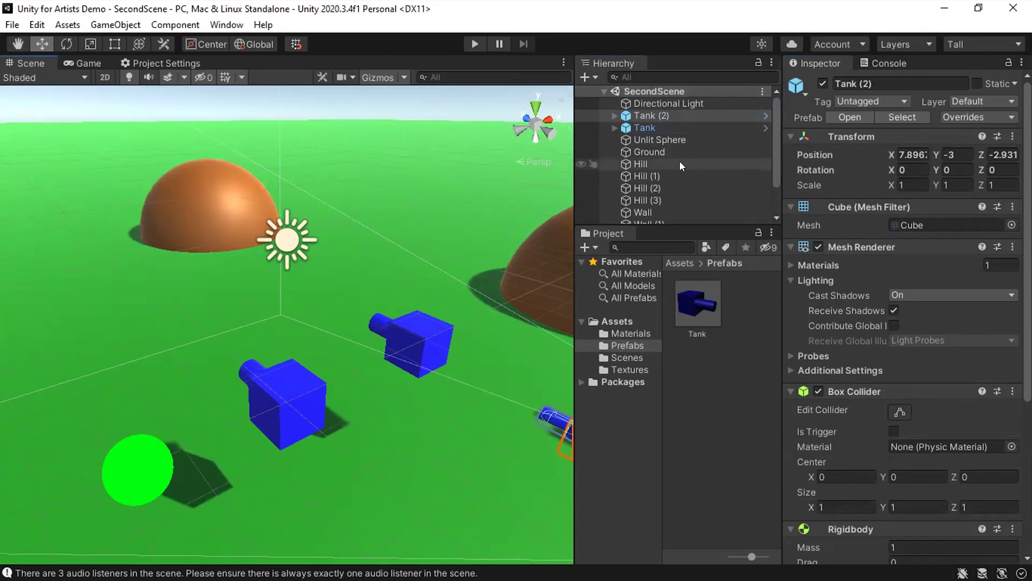
middle_click_drag(522, 349, 403, 309)
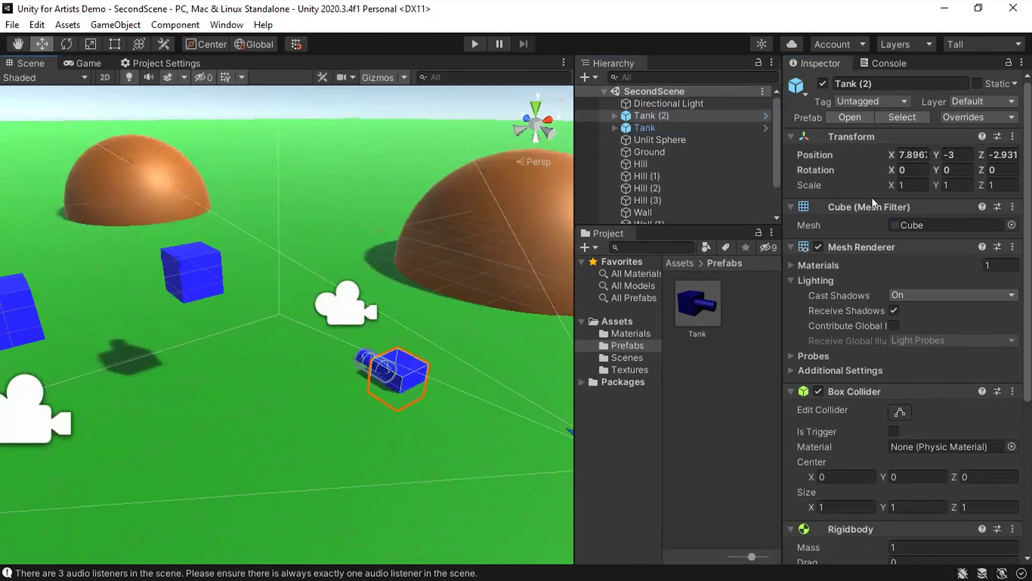
left_click_drag(935, 150, 971, 153)
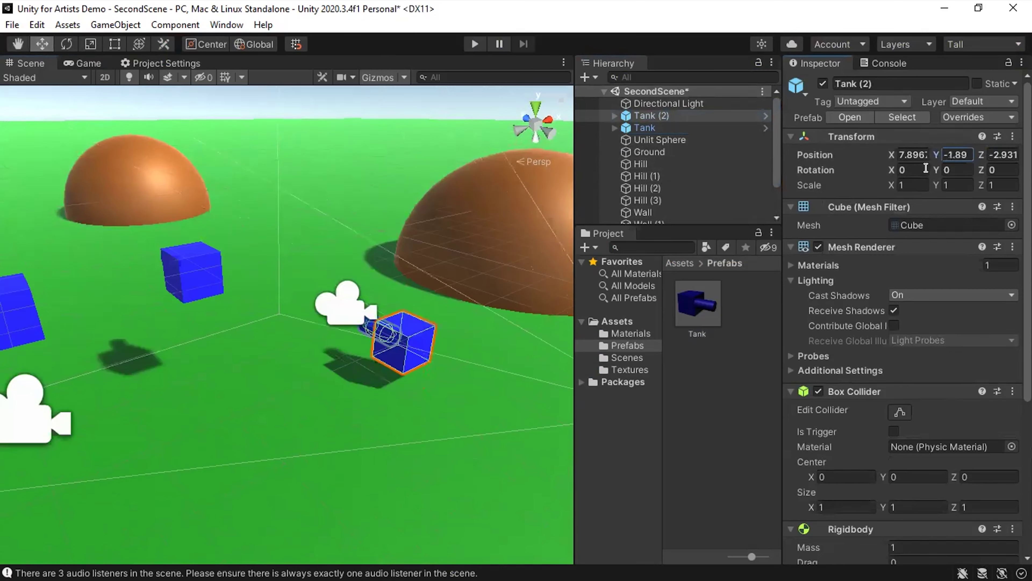
middle_click_drag(494, 378, 301, 335)
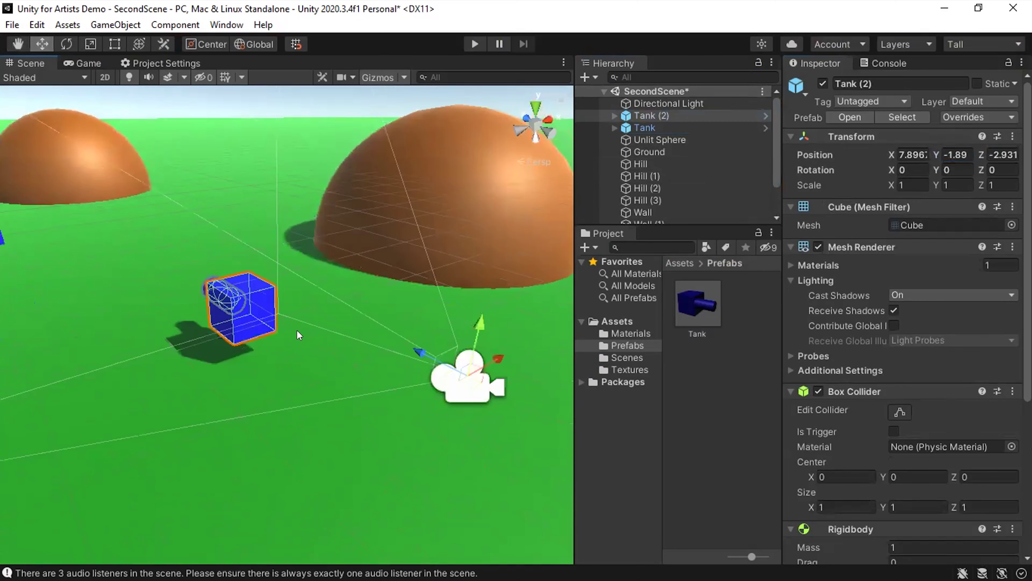
middle_click_drag(240, 275, 327, 333)
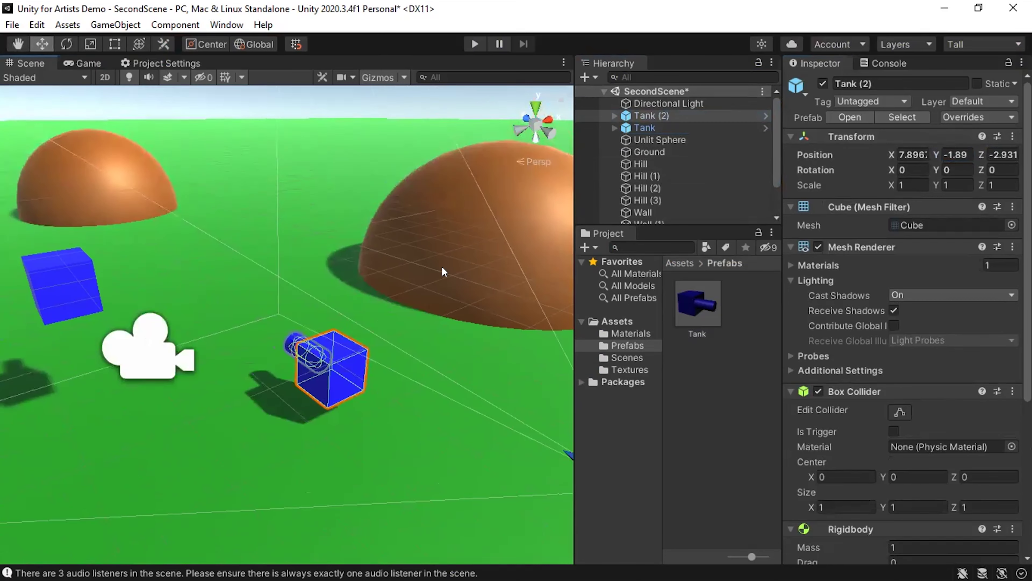
Expand Tank (2) in the Hierarchy and select its Cannon.
left_click(407, 303)
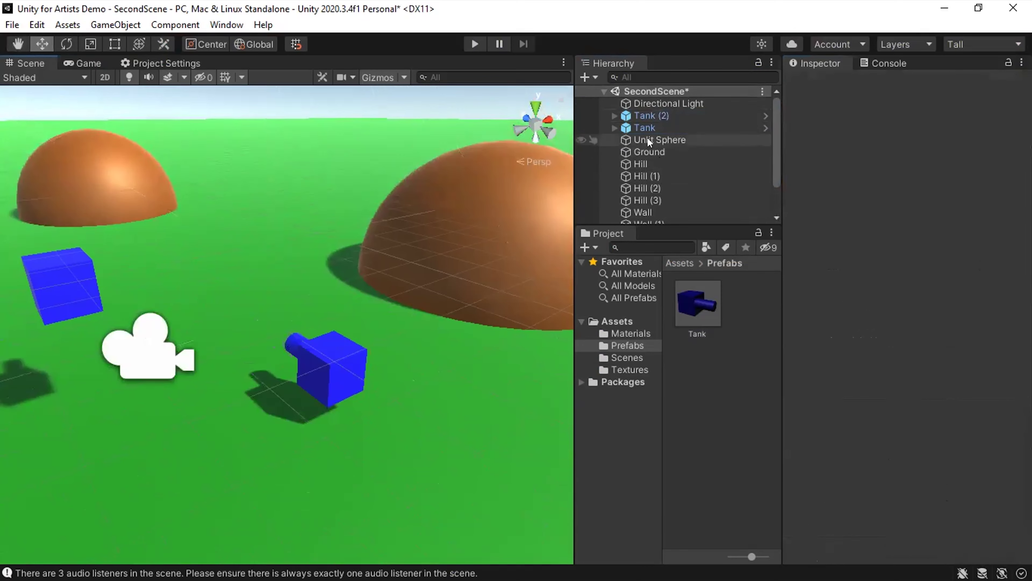
left_click(643, 117)
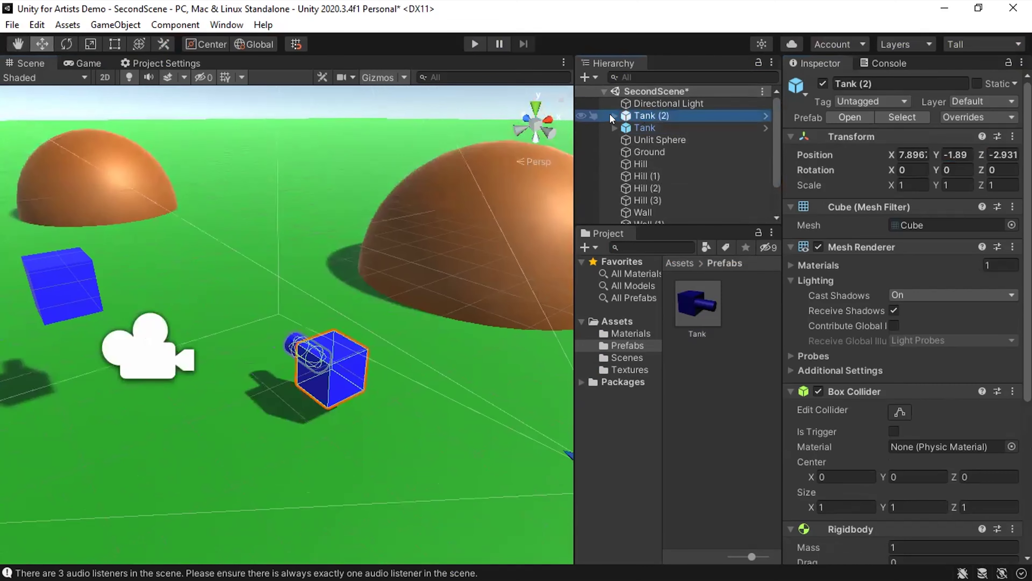
left_click(614, 115)
left_click(650, 127)
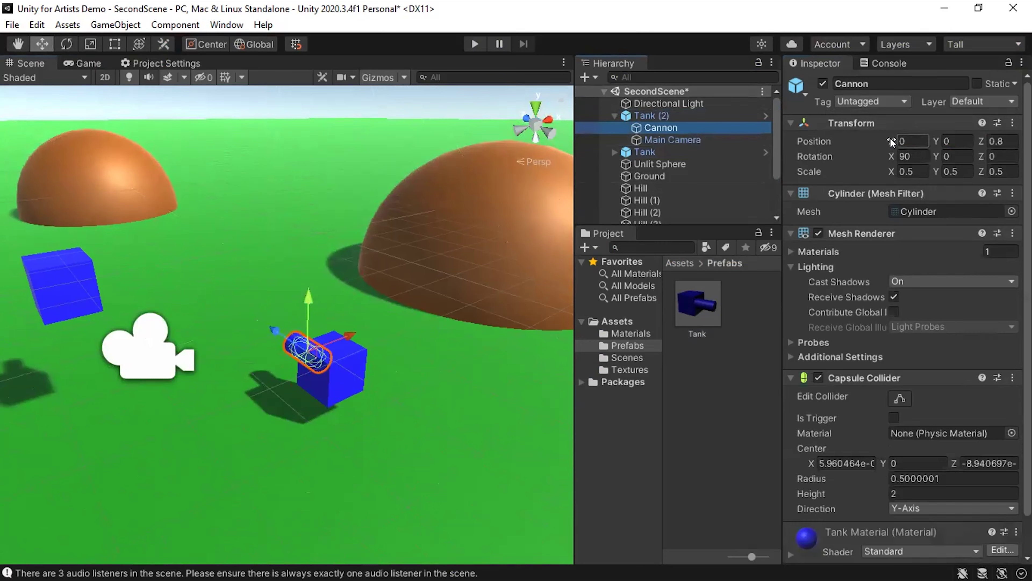
Set Tank (2)'s Cannon Position Y to 0.5.
left_click(947, 141)
type("0.25")
key("BackSpace")
key("BackSpace")
type("5")
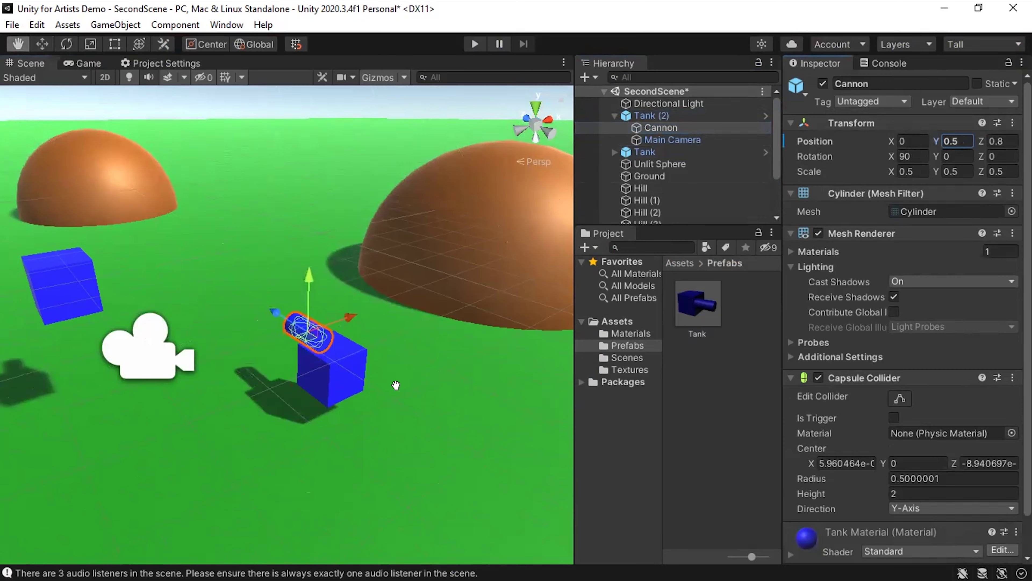
Orbit, zoom and pan the Scene view to inspect the raised Cannon.
left_click_drag(358, 391, 386, 385, "alt")
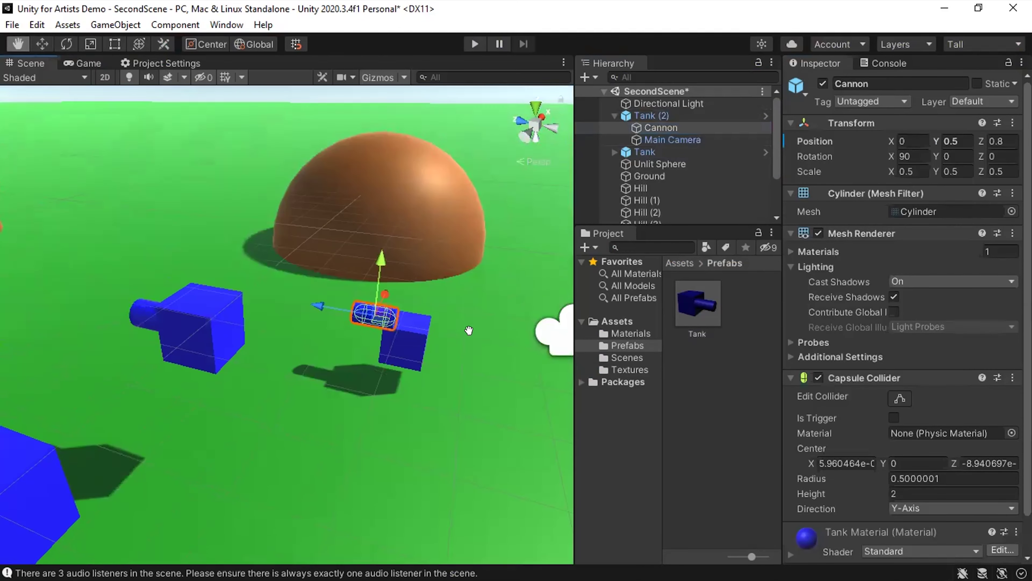
scroll(469, 331, "up", 5)
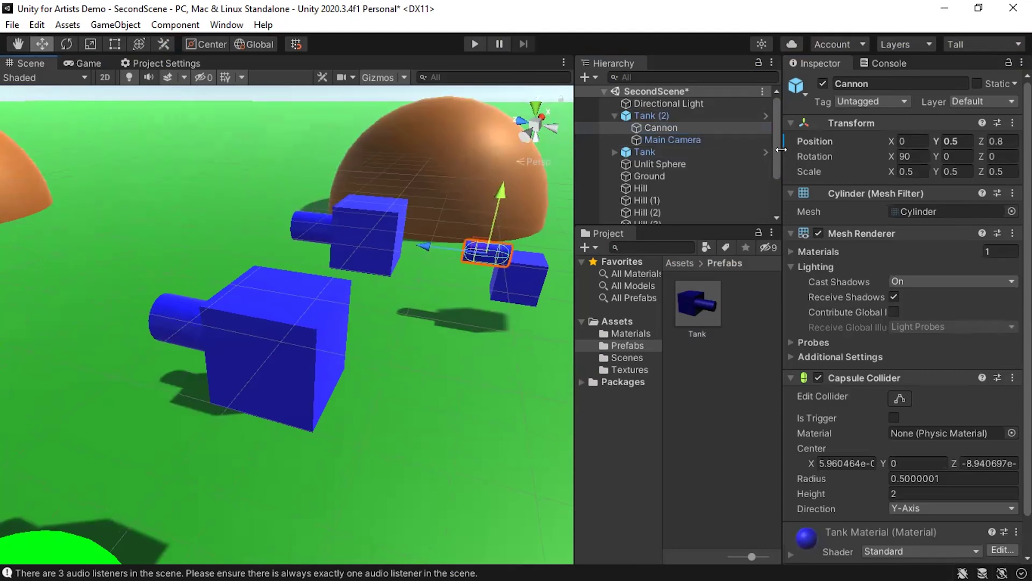
key("q")
left_click_drag(493, 253, 351, 281)
scroll(345, 313, "down", 1)
scroll(370, 345, "up", 2)
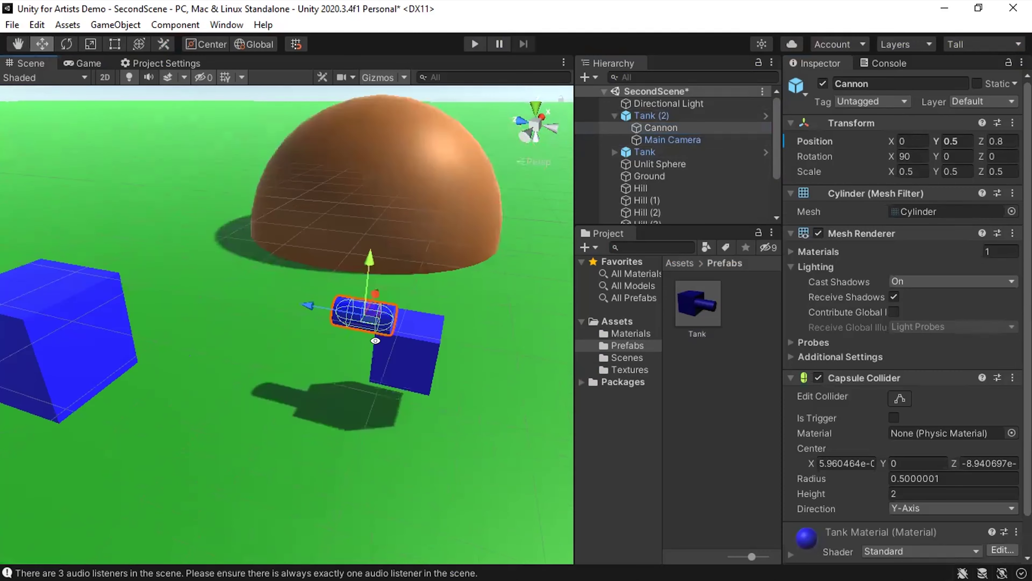
left_click_drag(413, 353, 338, 352)
key("w")
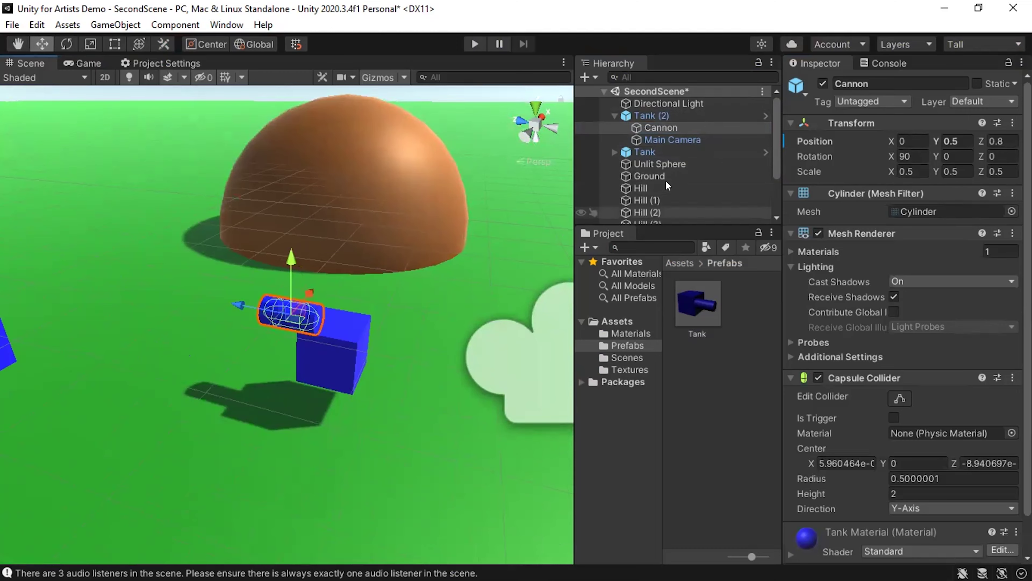
In the Tank prefab, set the Cannon's Scale Y to 0.3 and go back to SecondScene.
double_click(687, 299)
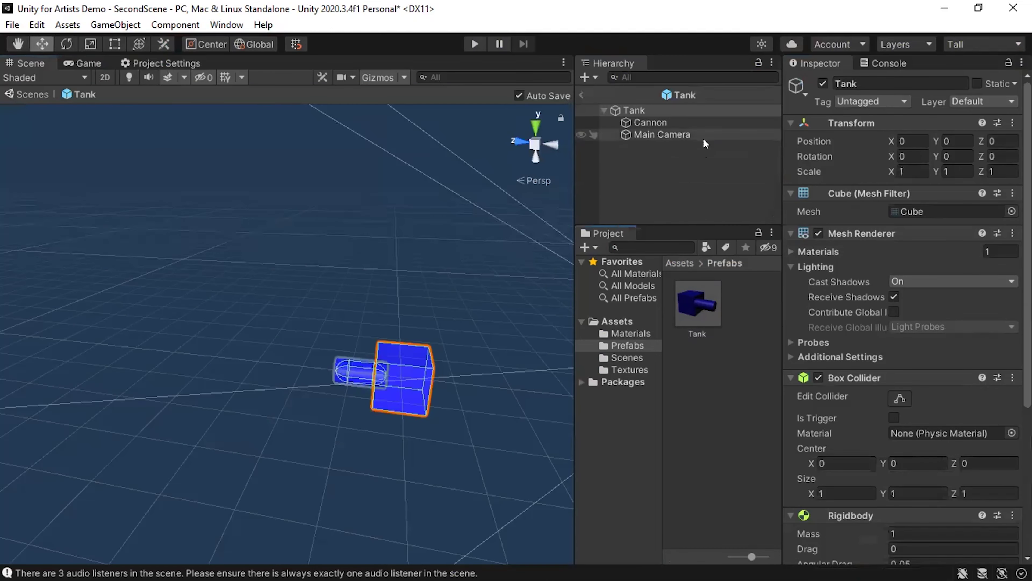
left_click(668, 123)
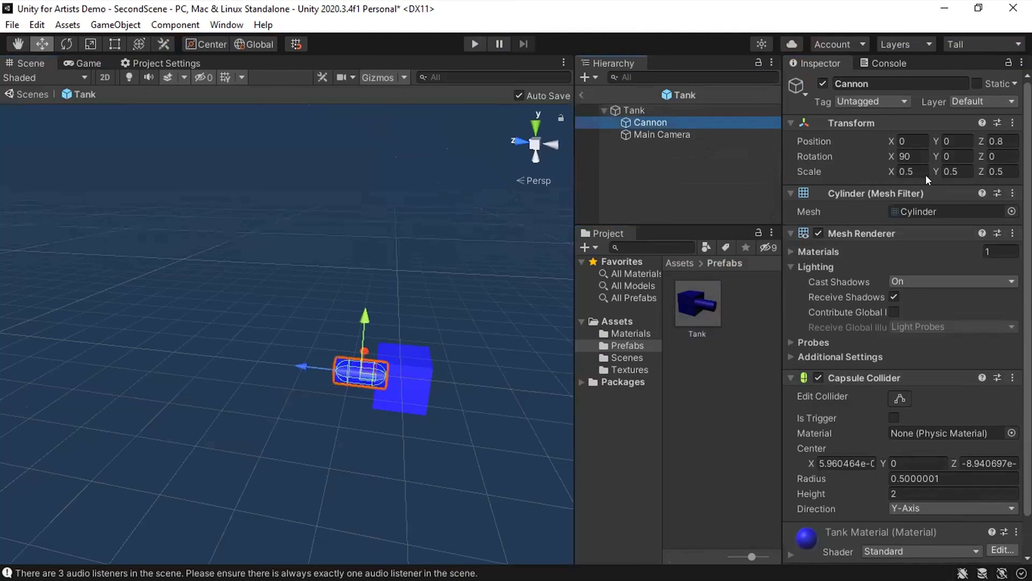
left_click(955, 168)
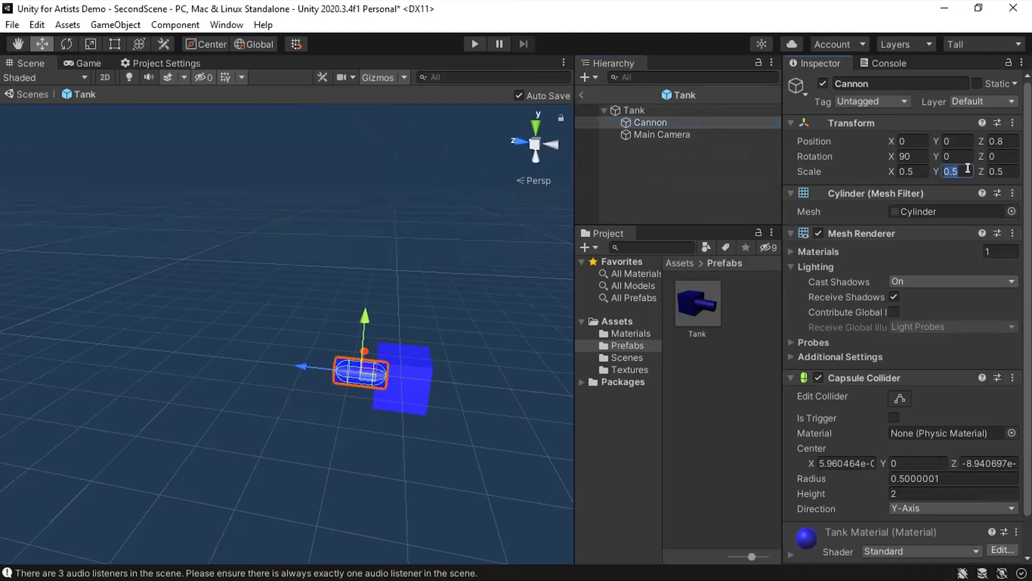
type(".3")
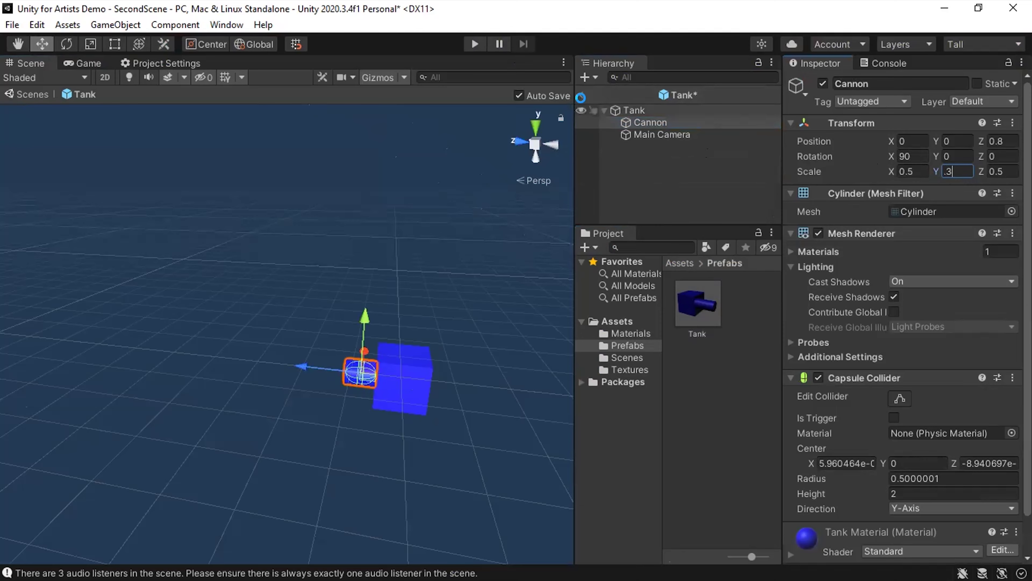
left_click(580, 95)
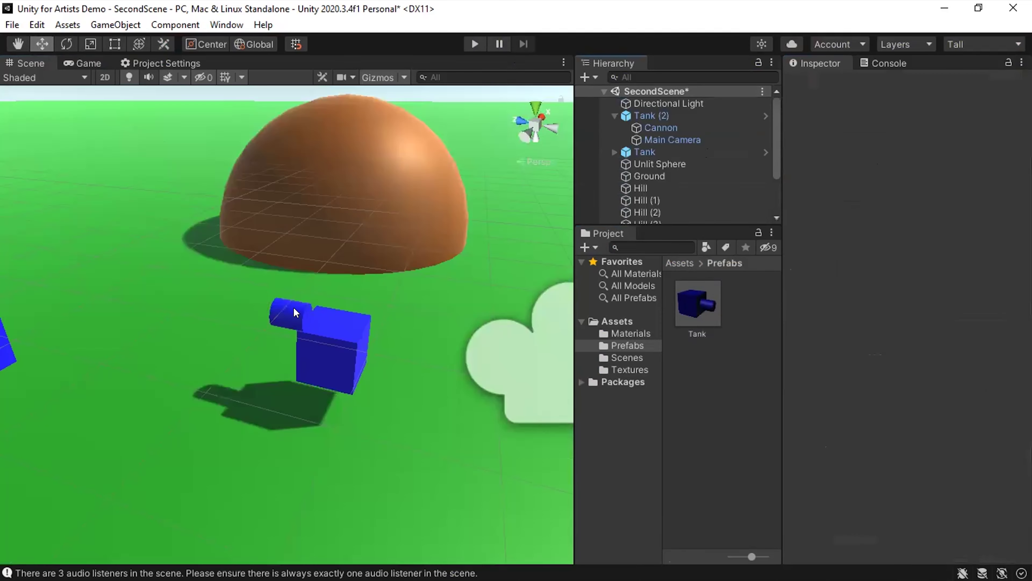
Pan and zoom the Scene view to frame Tank (2) up close beside the orange hill.
middle_click_drag(280, 309, 245, 415)
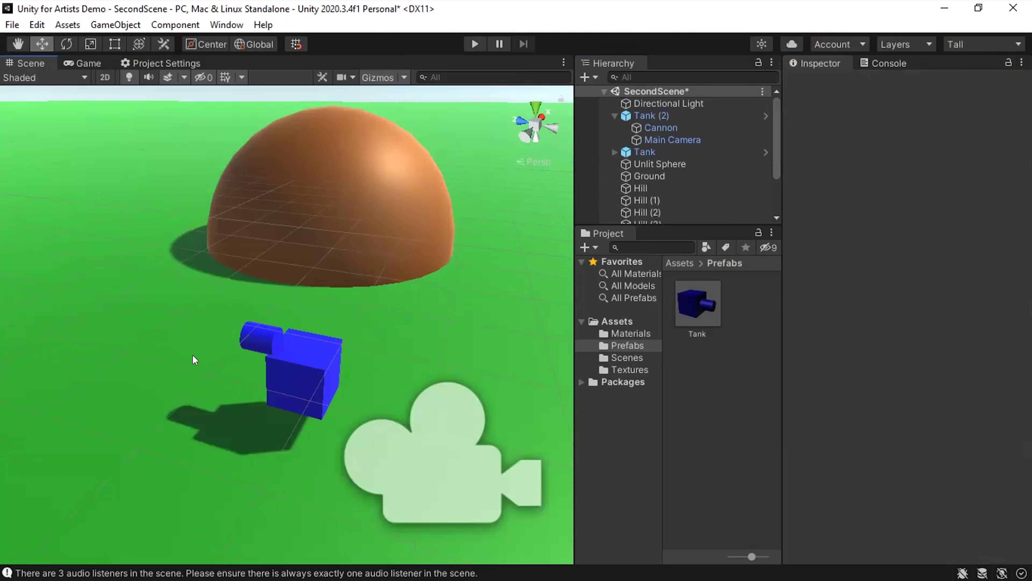
middle_click_drag(166, 390, 287, 283)
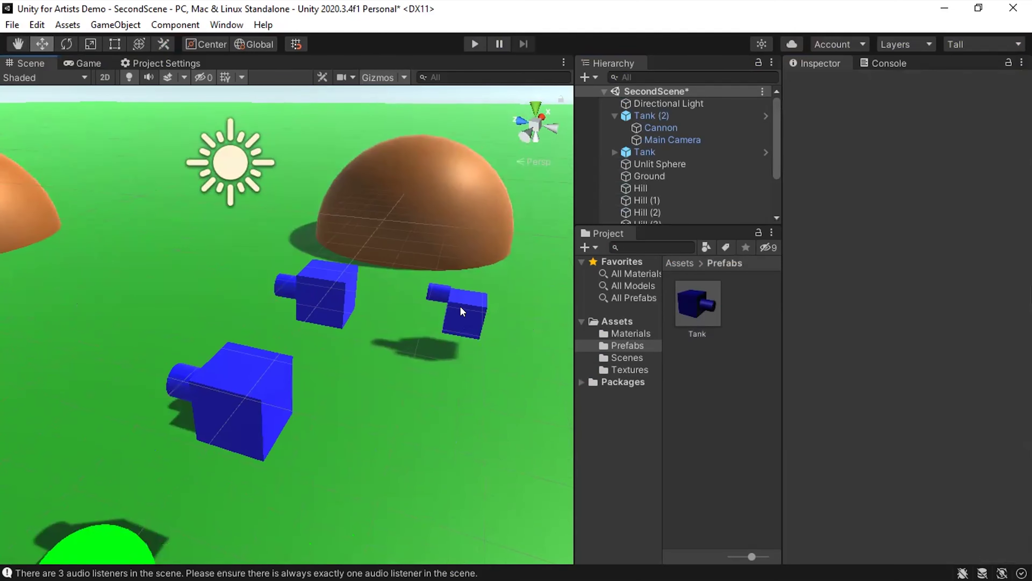
middle_click_drag(471, 317, 387, 350)
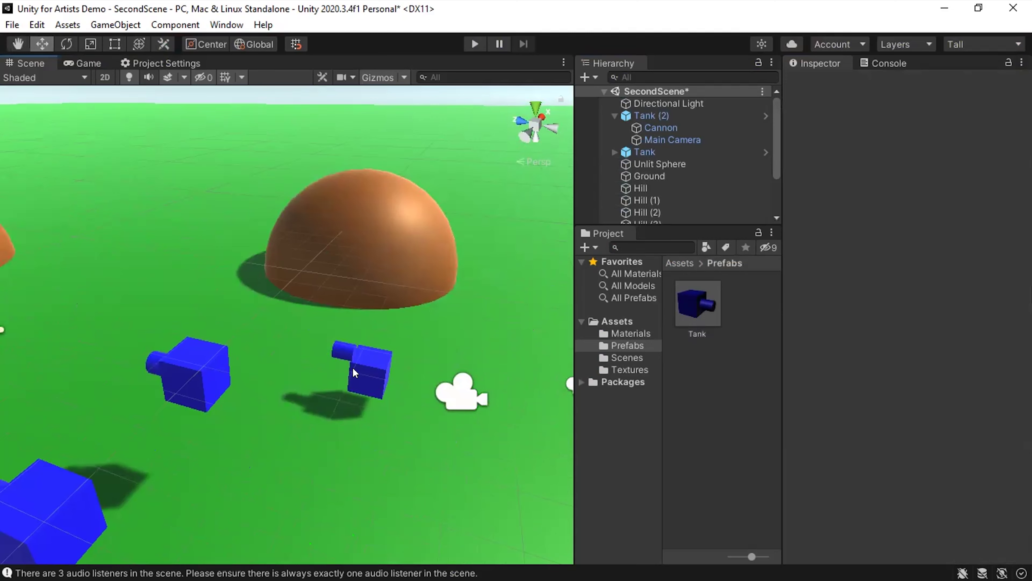
scroll(352, 367, "up", 3)
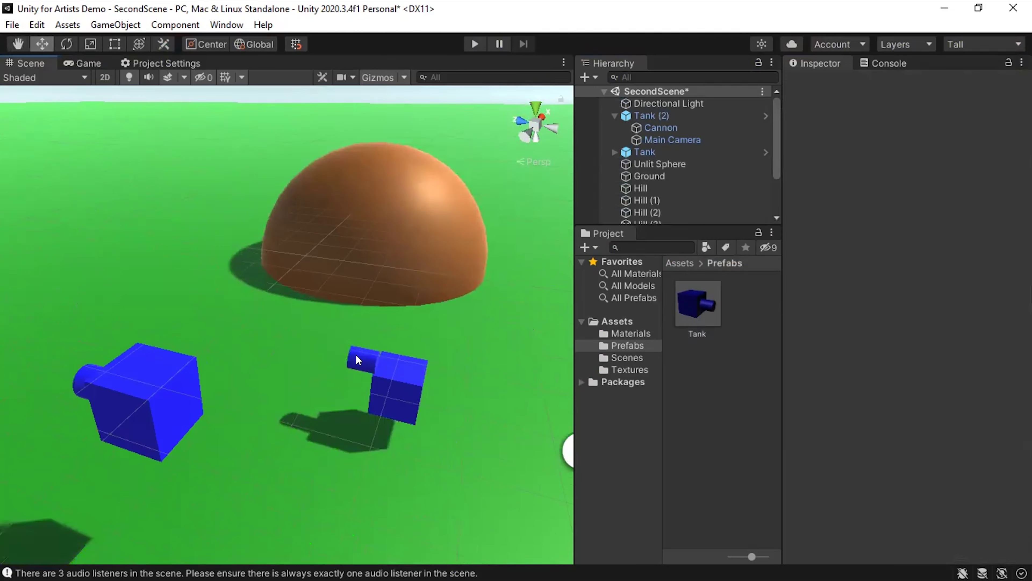
middle_click_drag(346, 342, 299, 317)
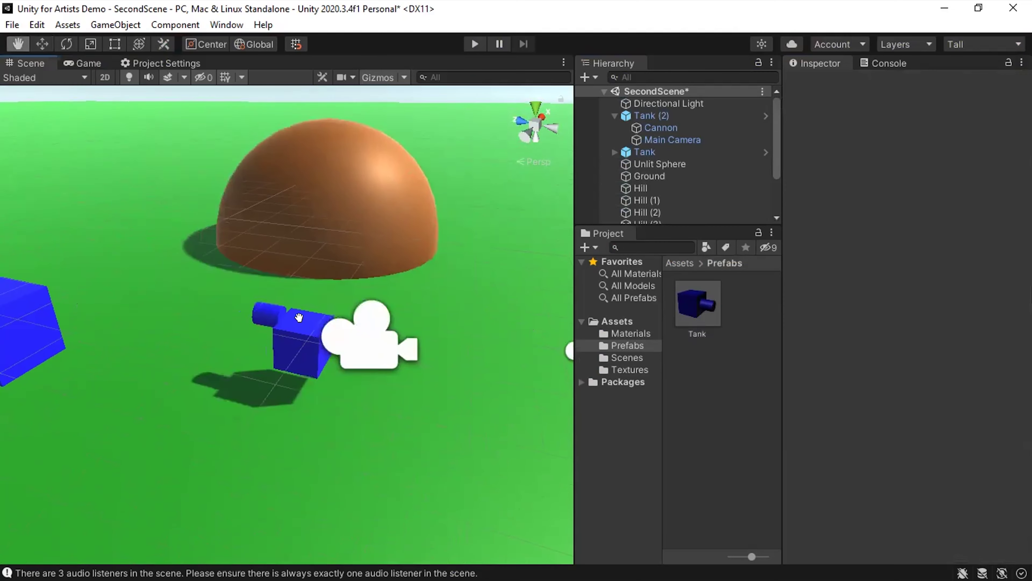
scroll(293, 324, "up", 3)
scroll(301, 317, "down", 1)
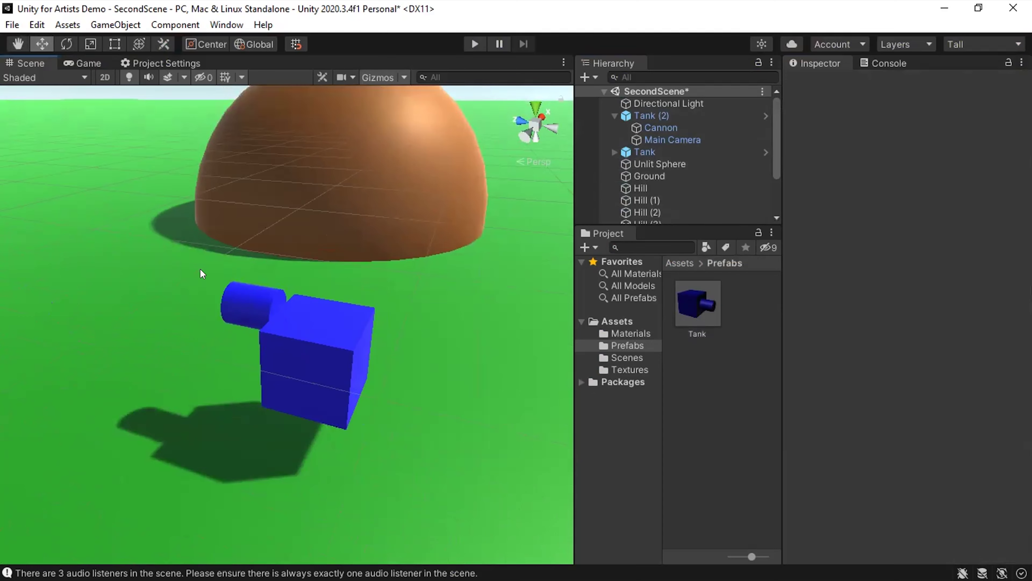
Revert Tank (2)'s Cannon position override to the prefab's 0, 0, 0.8 and save SecondScene.
left_click(682, 116)
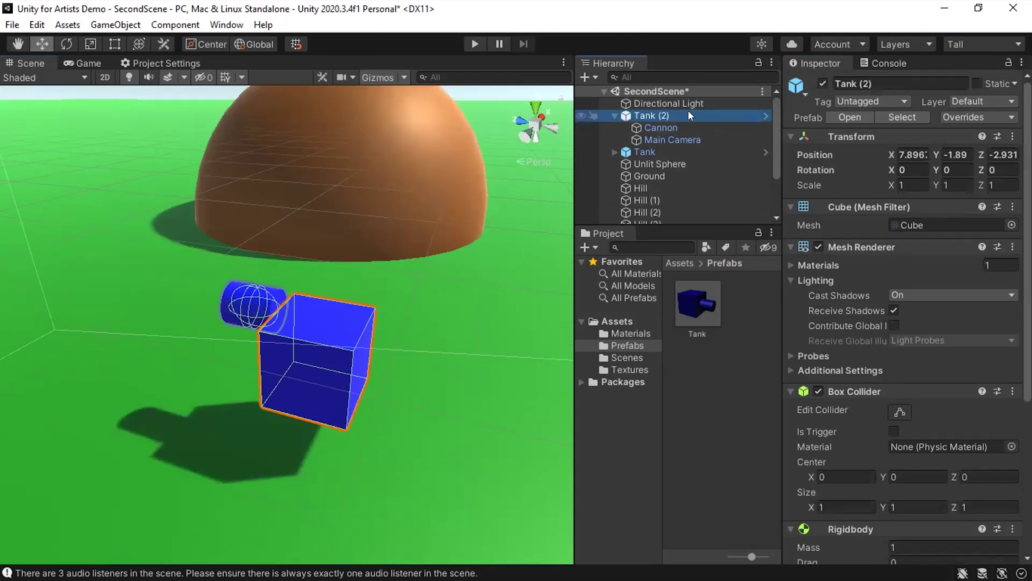
left_click(677, 124)
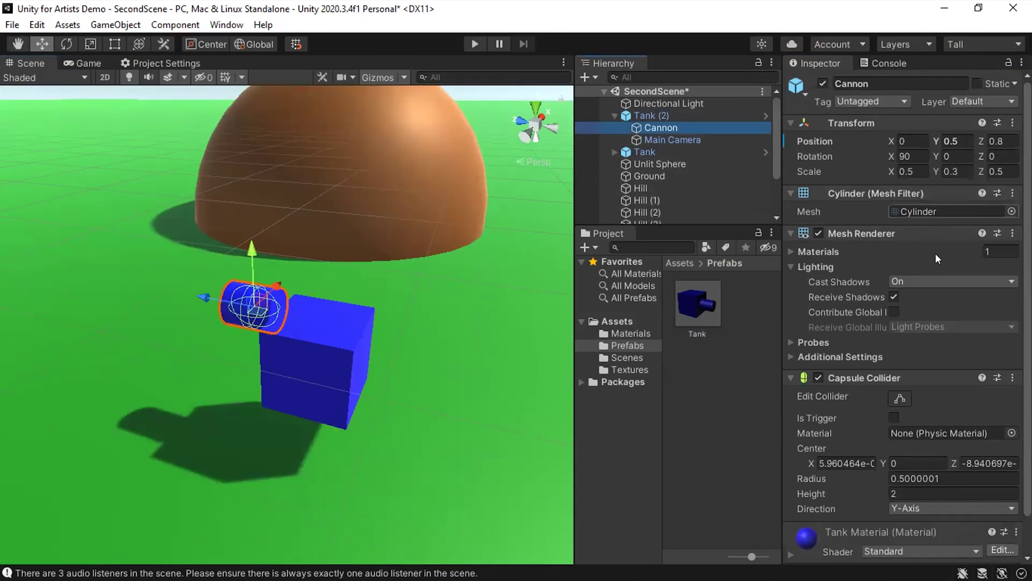
right_click(942, 140)
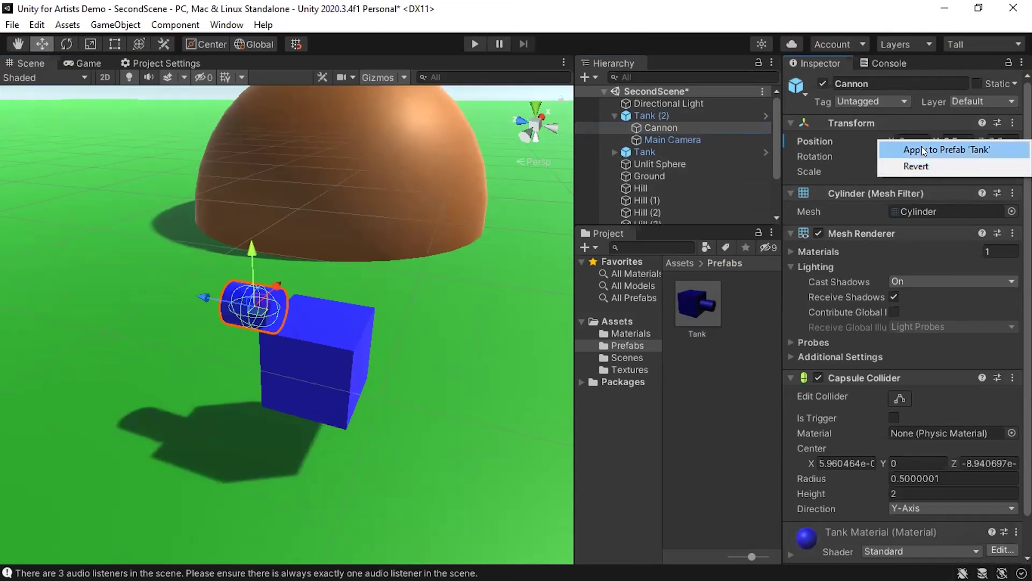
left_click(918, 165)
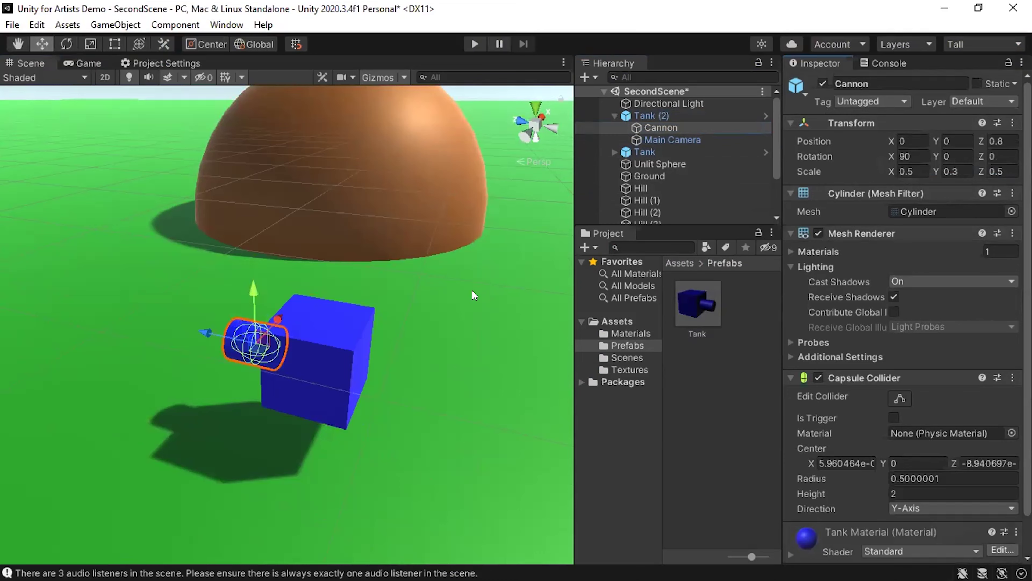
key("ctrl+s")
Delete Tank (1) and Tank (2) from the Hierarchy and save SecondScene.
scroll(666, 126, "down", 3)
scroll(666, 128, "down", 1)
scroll(486, 279, "down", 3)
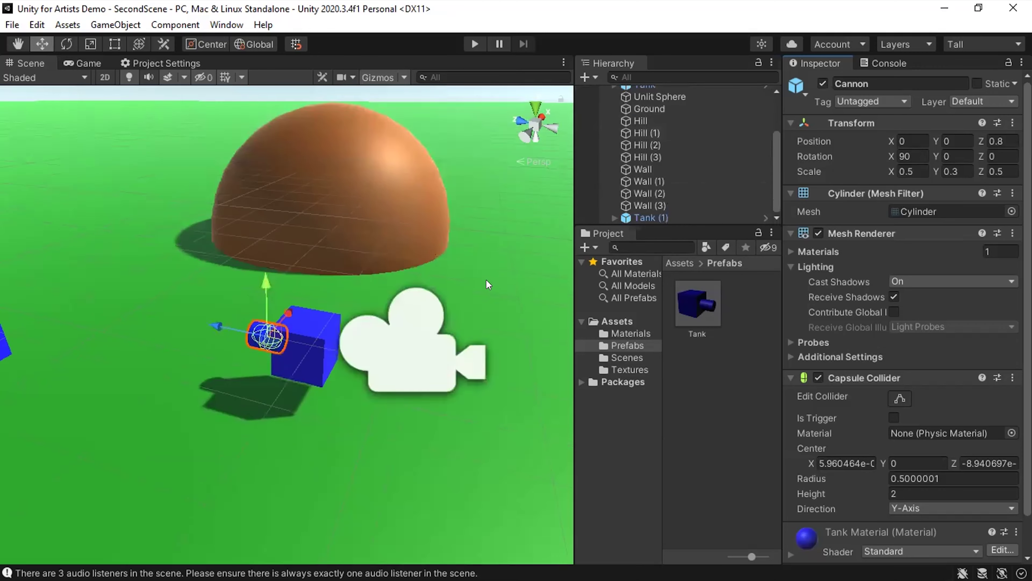
left_click(647, 218)
scroll(650, 195, "up", 4)
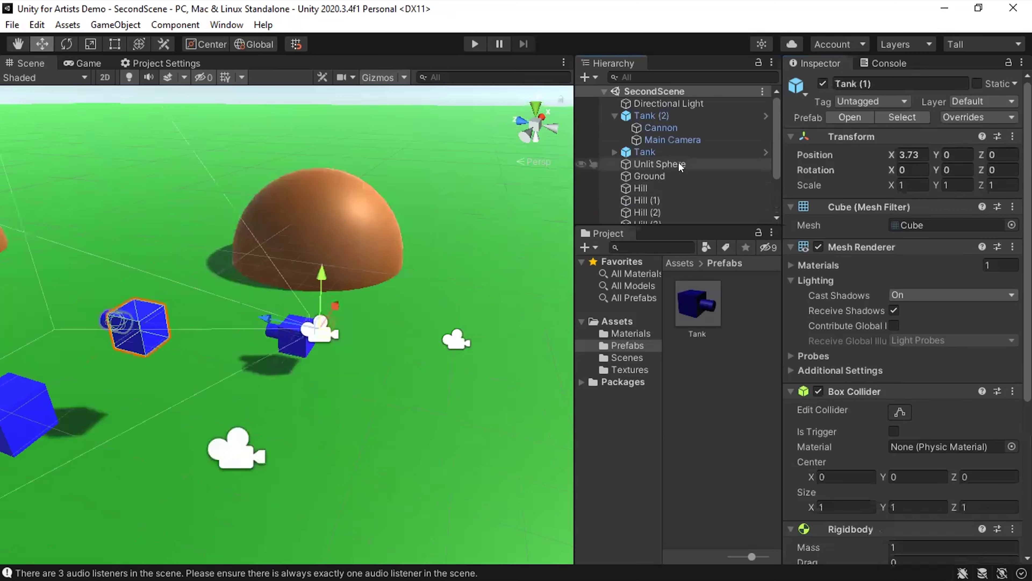
left_click(655, 116, "ctrl")
key("Delete")
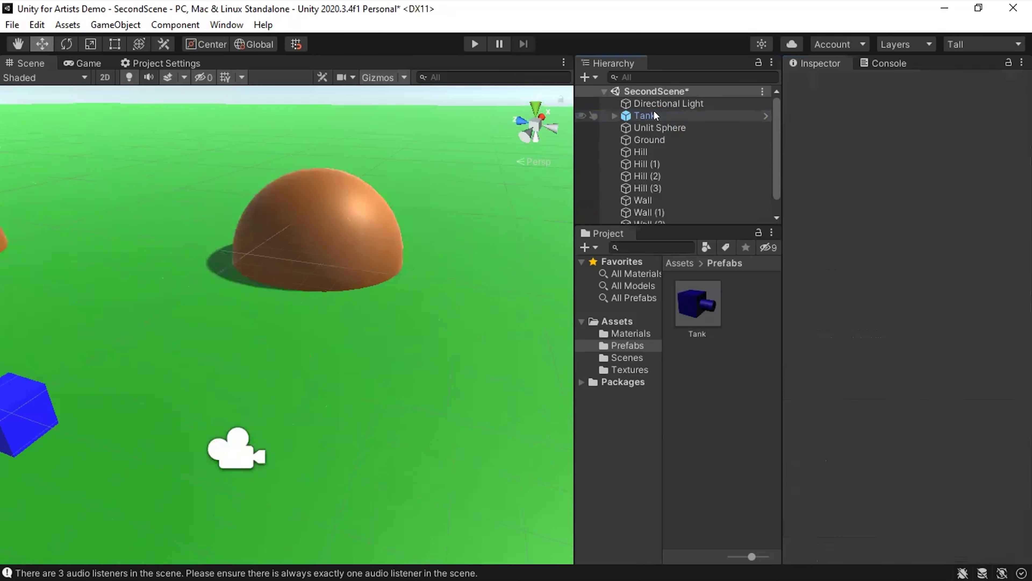
scroll(284, 325, "down", 4)
key("ctrl+s")
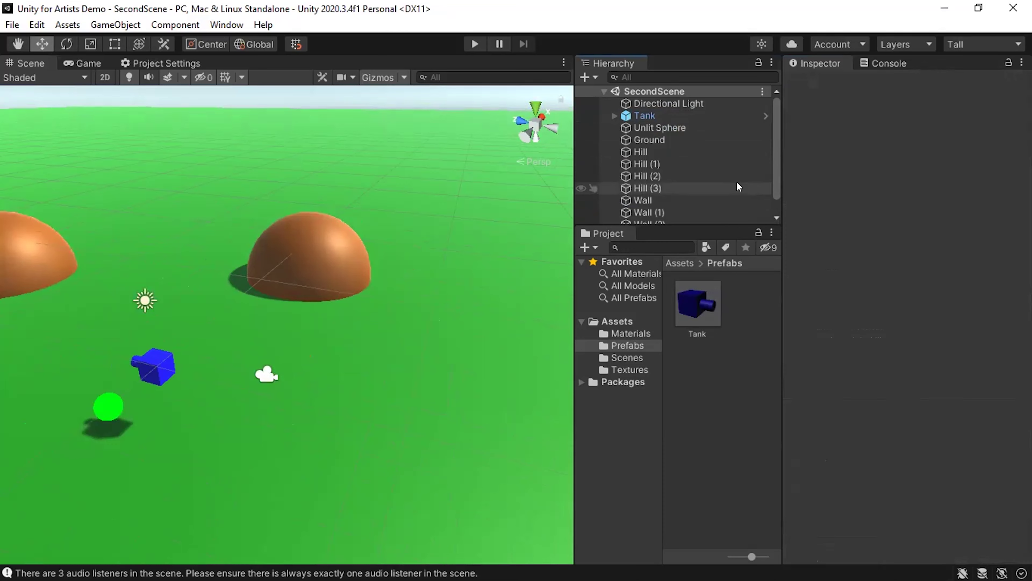
Orbit and zoom the Scene view to inspect the single remaining tank.
key("alt")
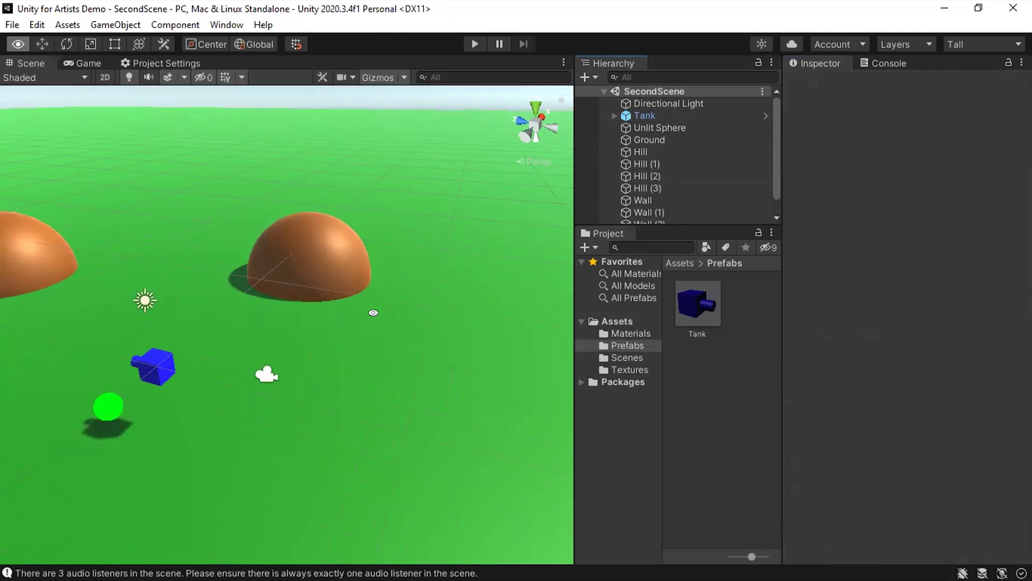
left_click_drag(373, 312, 411, 309, "alt")
scroll(666, 124, "down", 1)
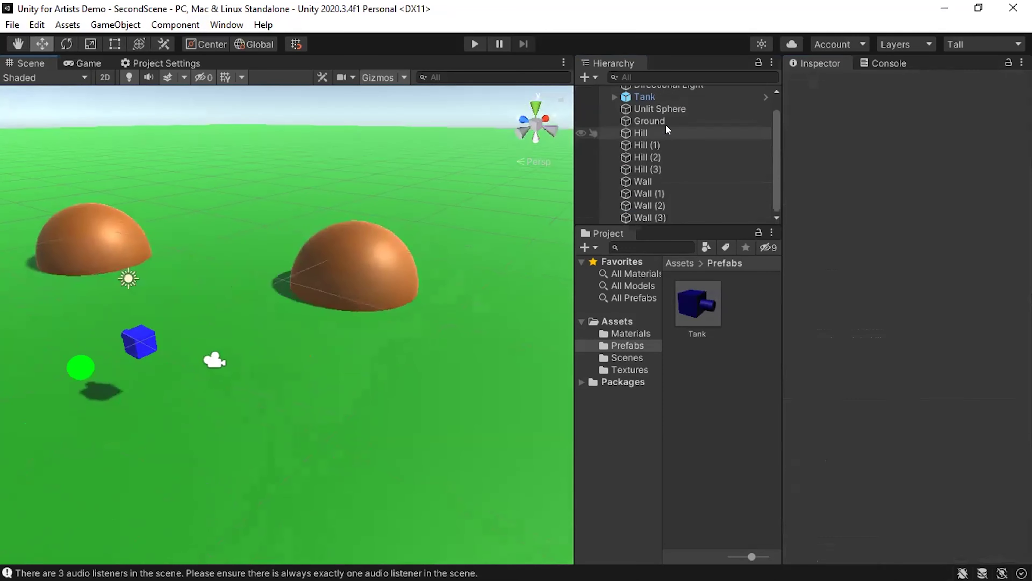
scroll(665, 124, "up", 1)
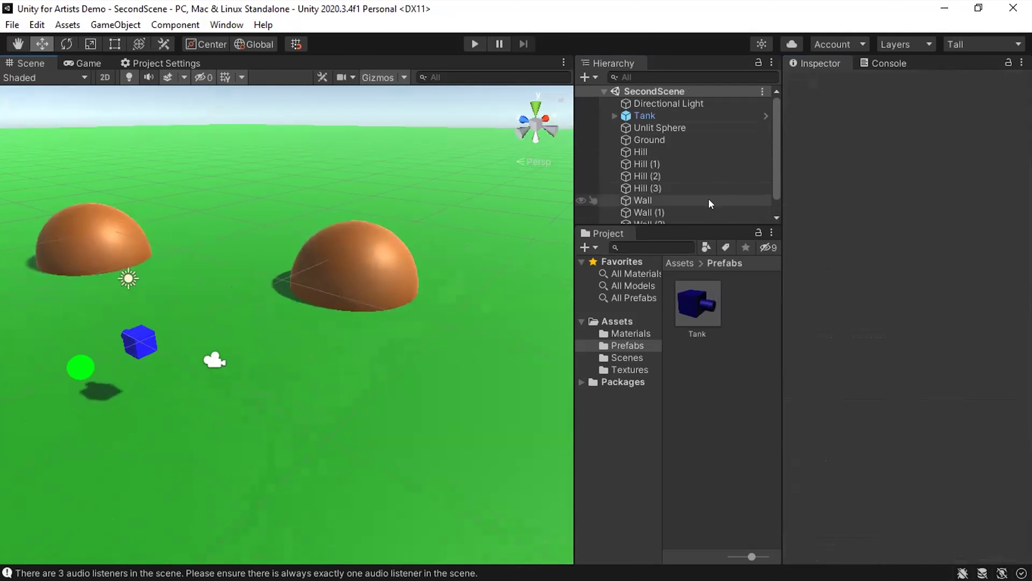
scroll(708, 198, "down", 2)
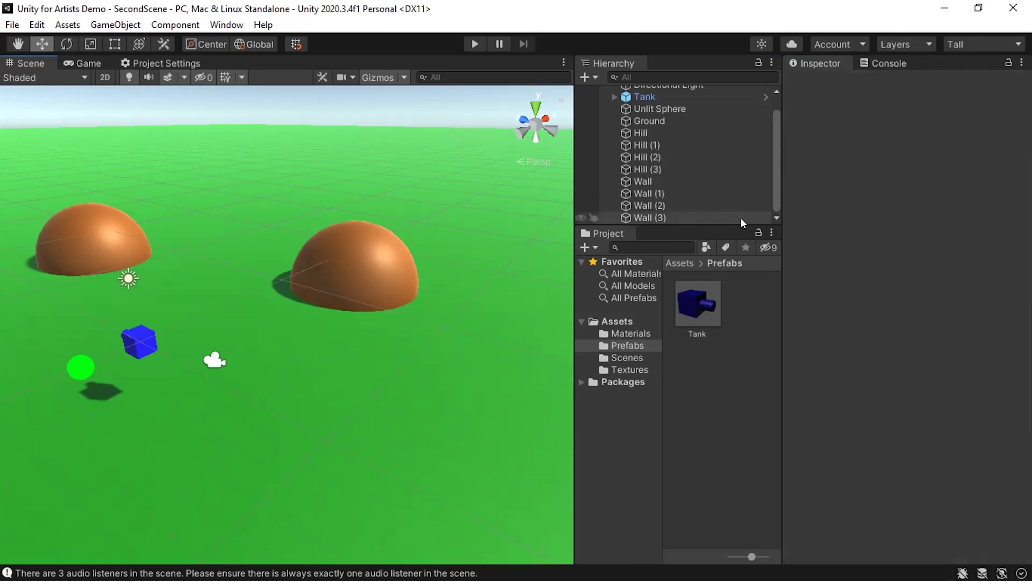
scroll(718, 171, "up", 2)
right_click(667, 87)
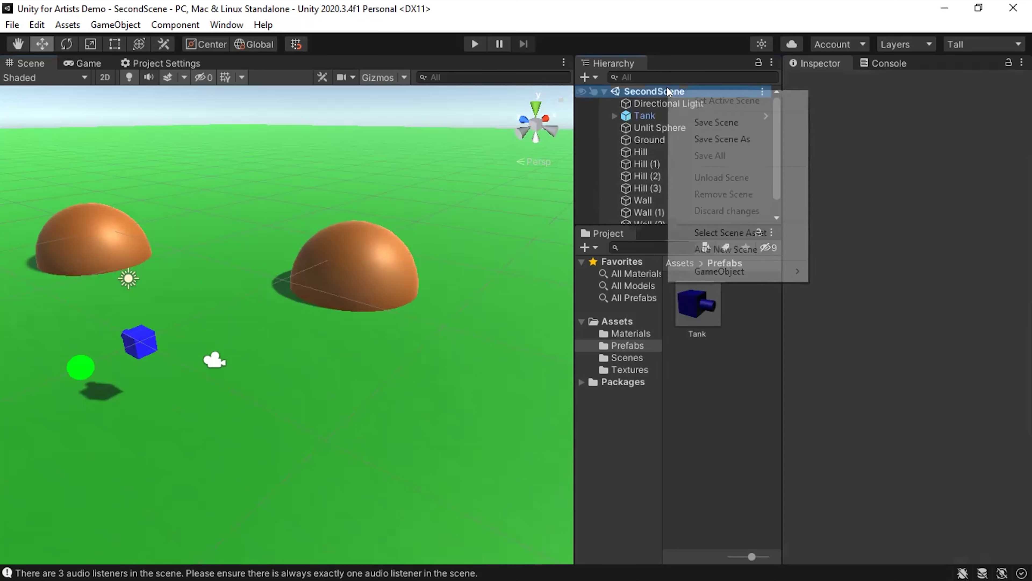
right_click(605, 126)
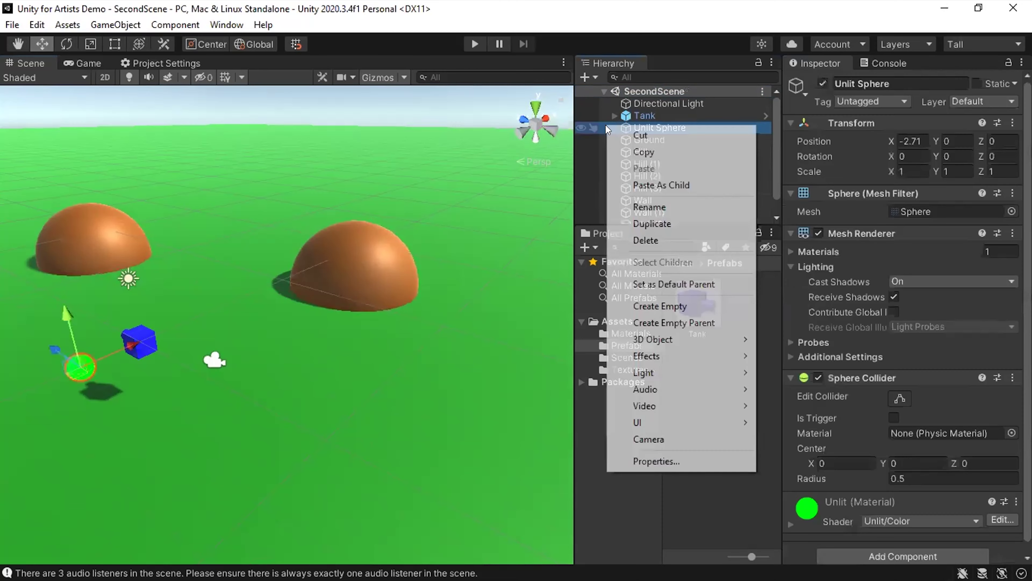
left_click(646, 306)
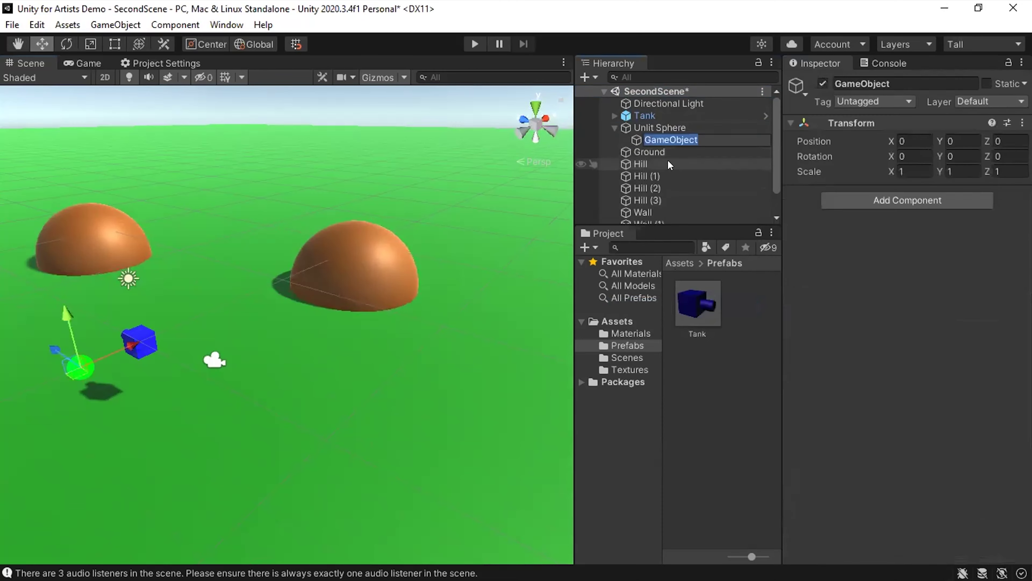
key("Return")
key("Delete")
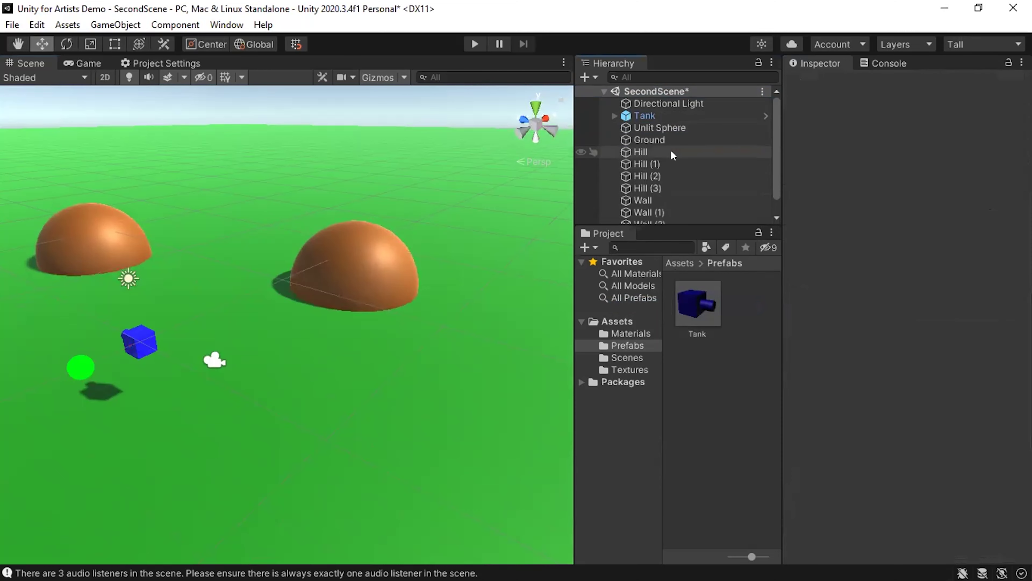
right_click(655, 90)
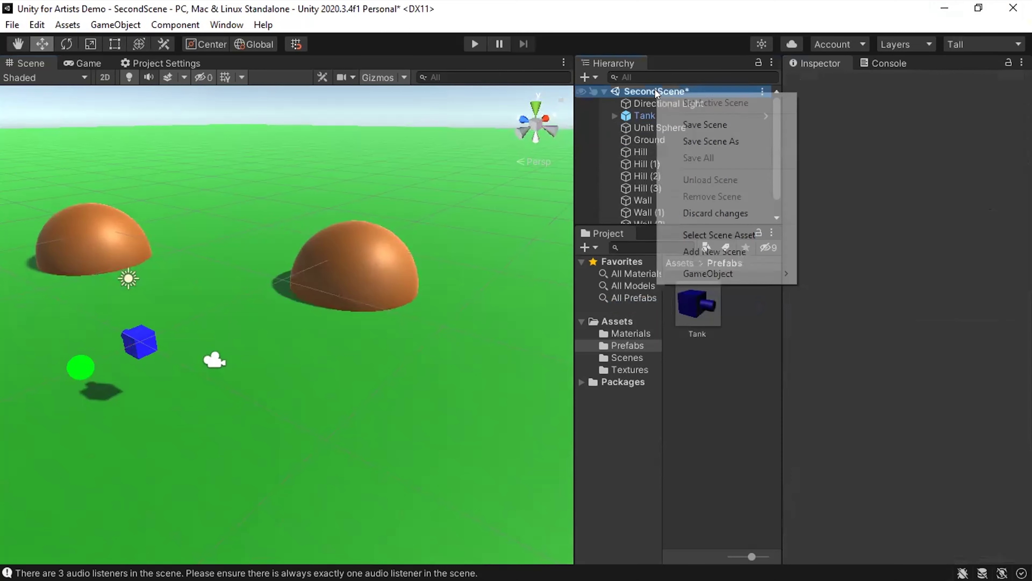
Create an empty object named WorldObjects and move it near the top of the Hierarchy.
mouse_move(717, 276)
left_click(840, 274)
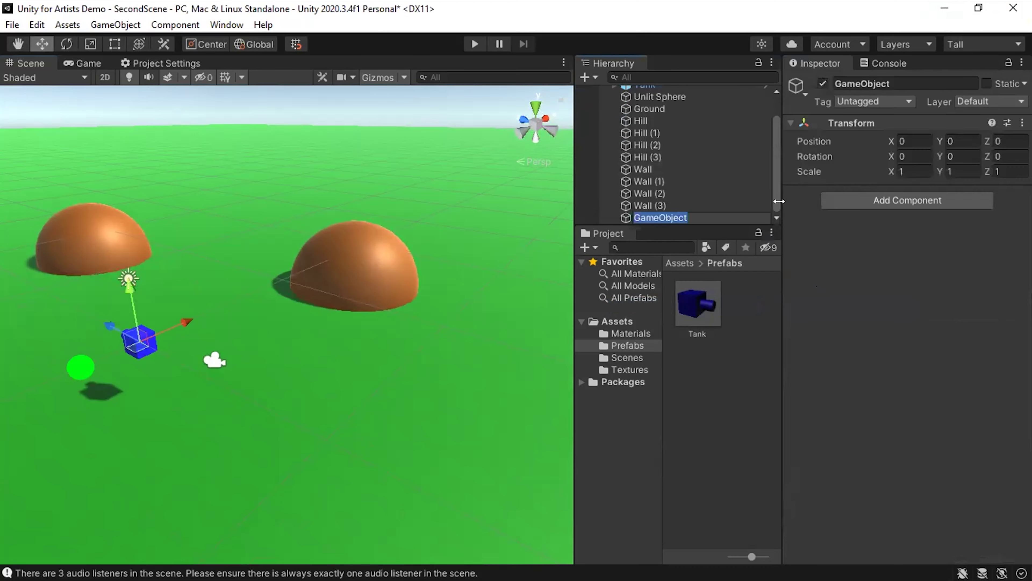
type("Wo")
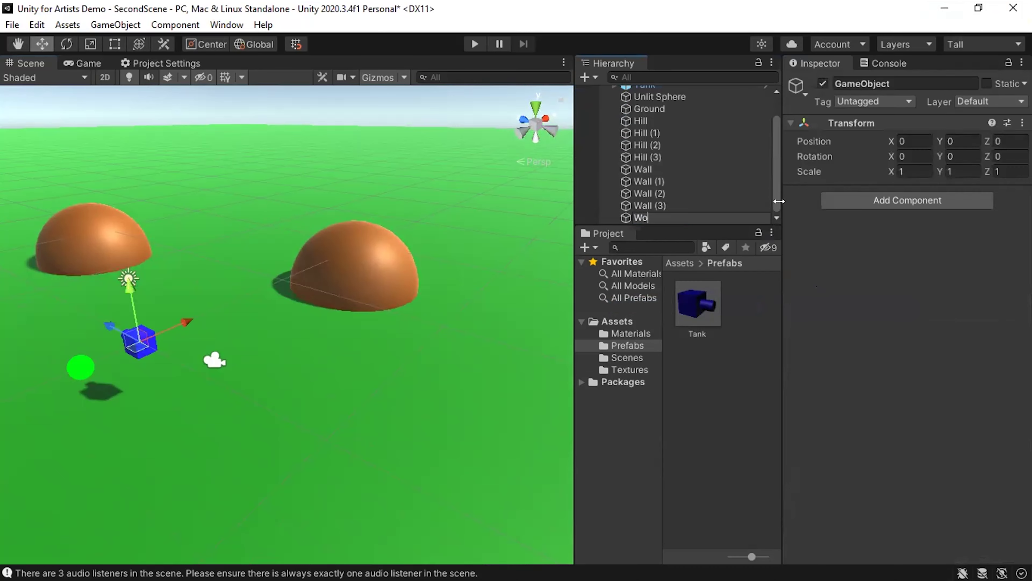
type("rldObjects")
key("Return")
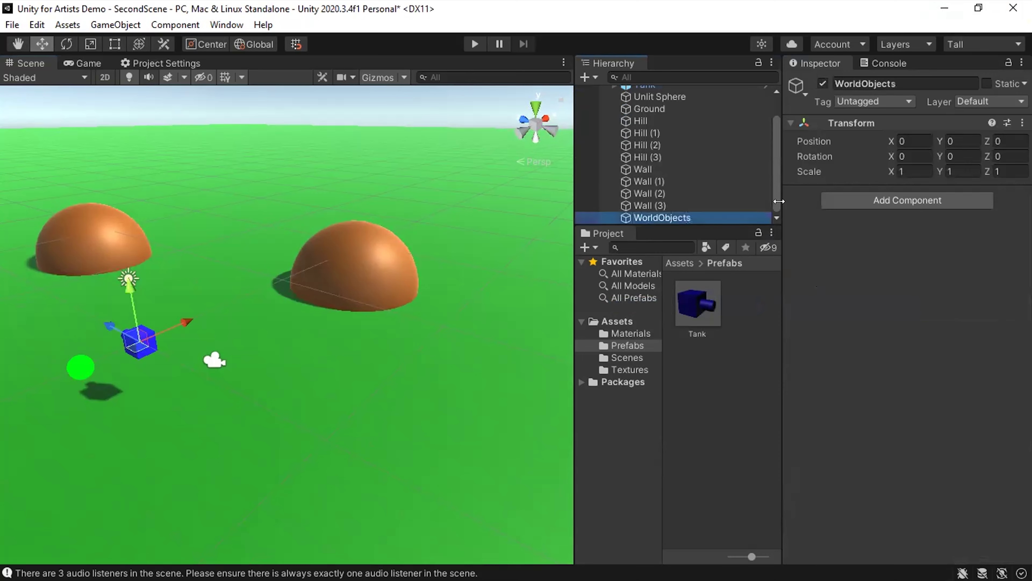
left_click_drag(679, 217, 671, 90)
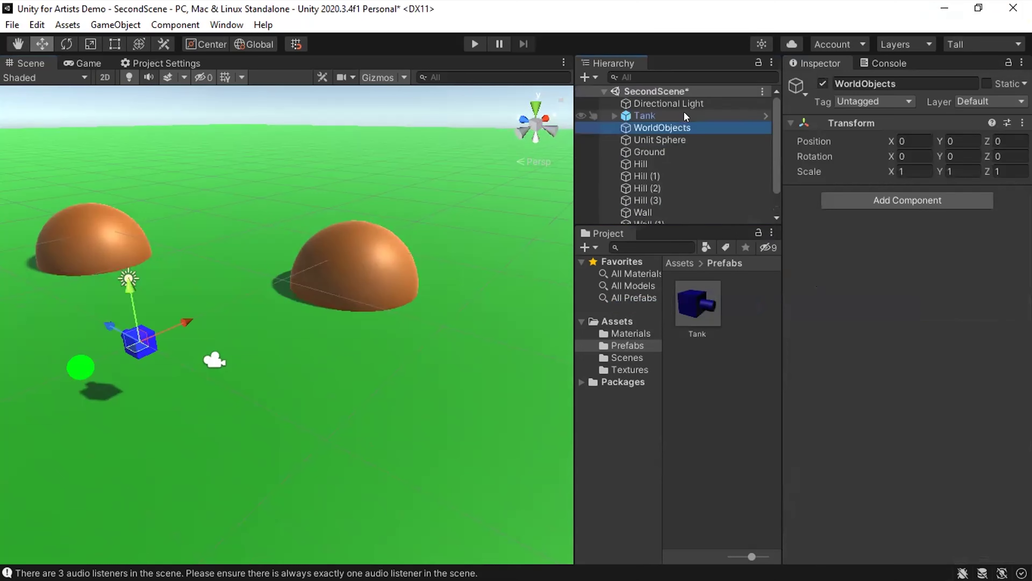
Parent Directional Light, Tank and Ground under WorldObjects and save SecondScene.
left_click(640, 102)
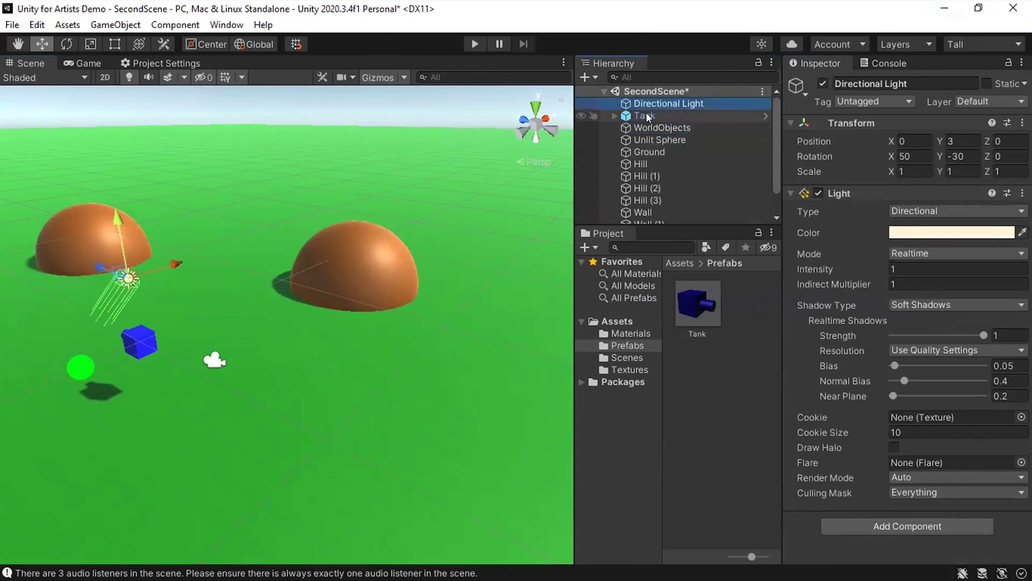
left_click(646, 115, "ctrl")
left_click(647, 150, "ctrl")
left_click_drag(646, 150, 654, 126)
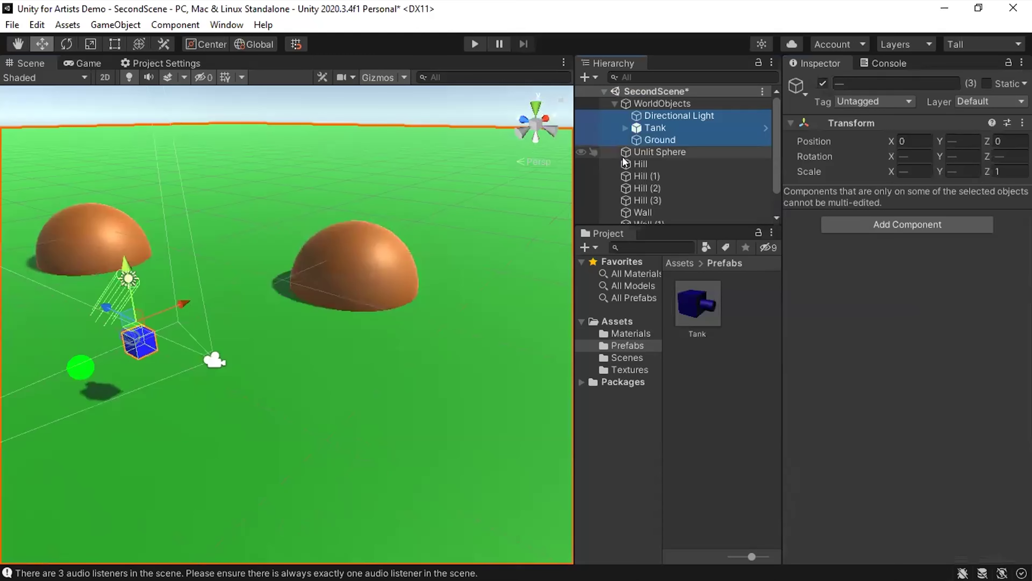
key("ctrl+s")
left_click(681, 102)
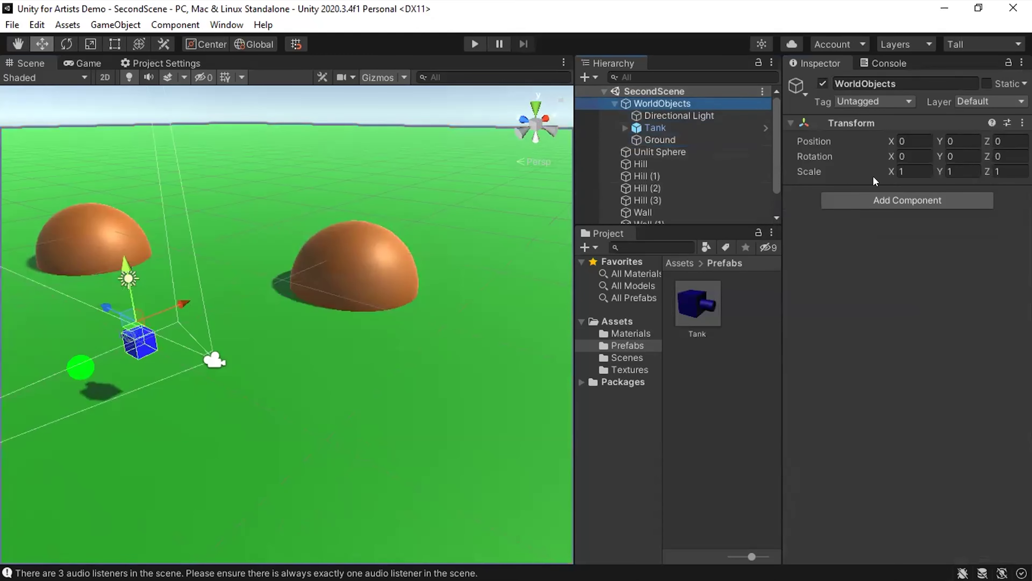
Make WorldObjects a prefab in the Prefabs folder, inspect its Tank, and return to SecondScene.
left_click_drag(669, 102, 745, 310)
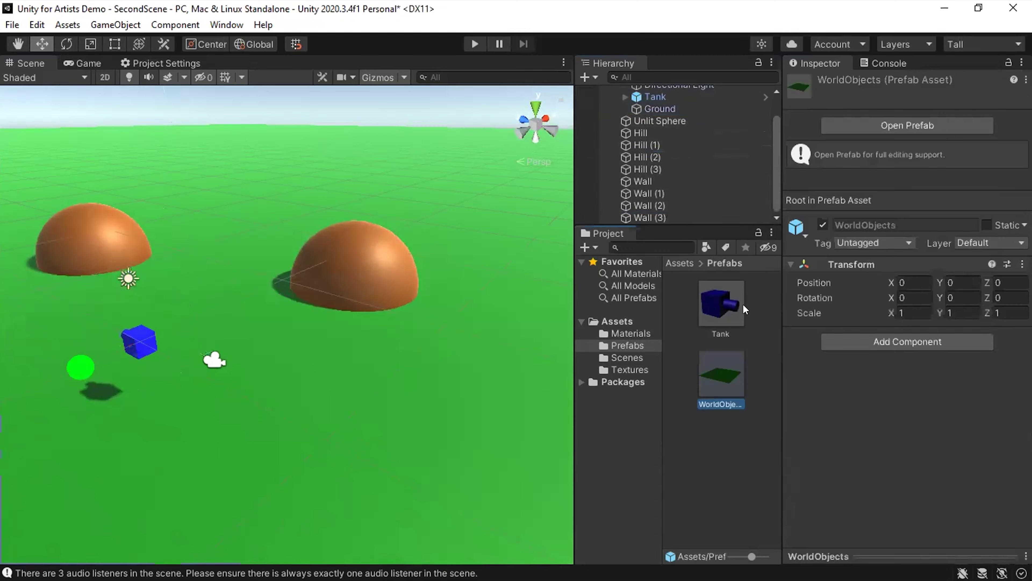
double_click(720, 360)
left_click(645, 134)
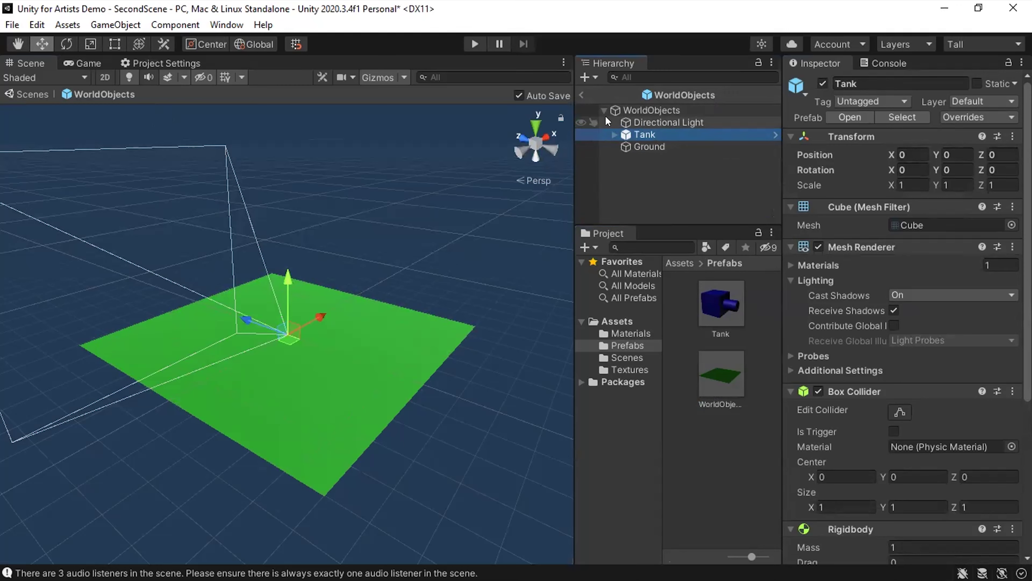
left_click(581, 91)
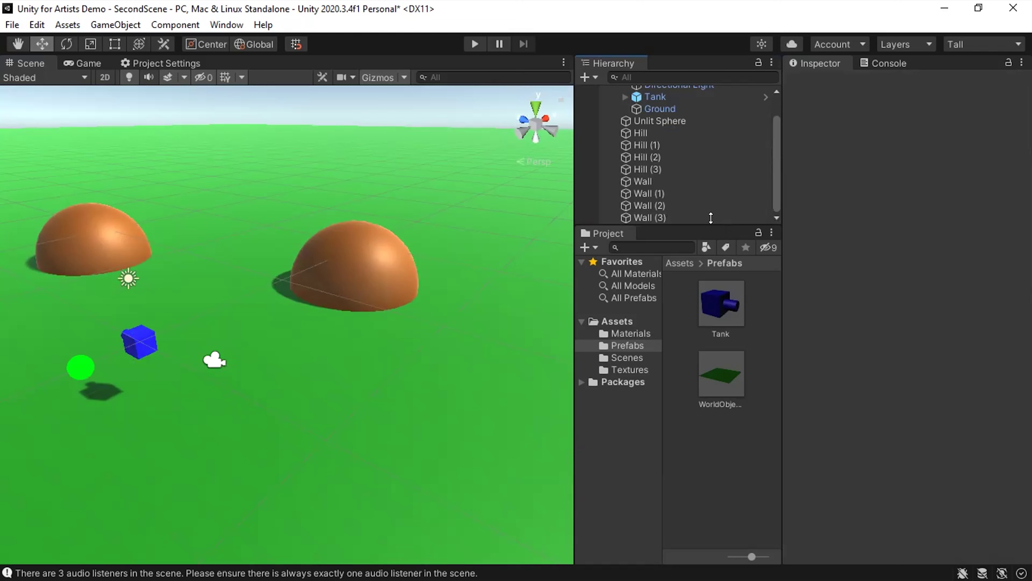
scroll(695, 152, "up", 2)
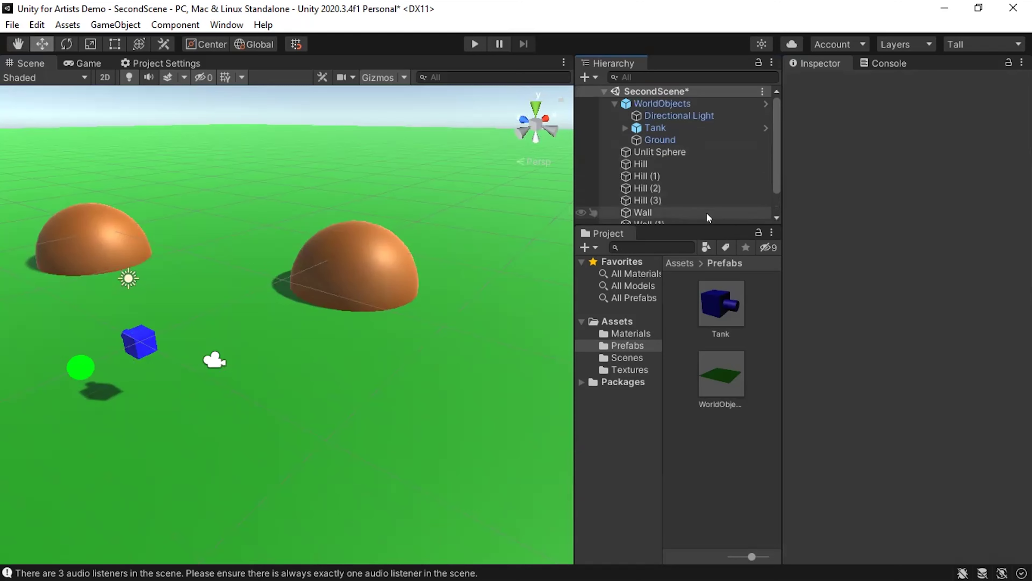
left_click_drag(716, 317, 671, 167)
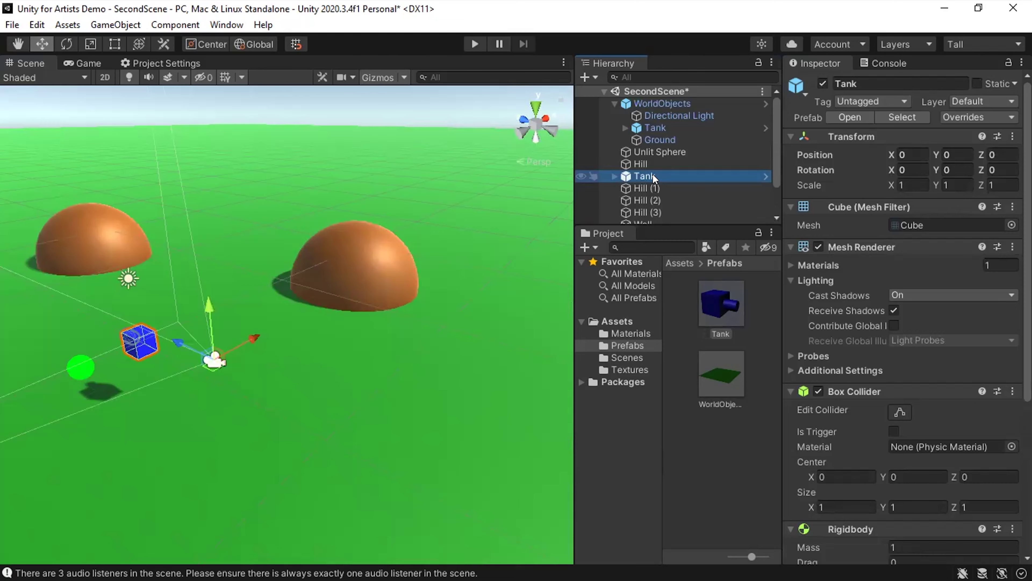
key("Delete")
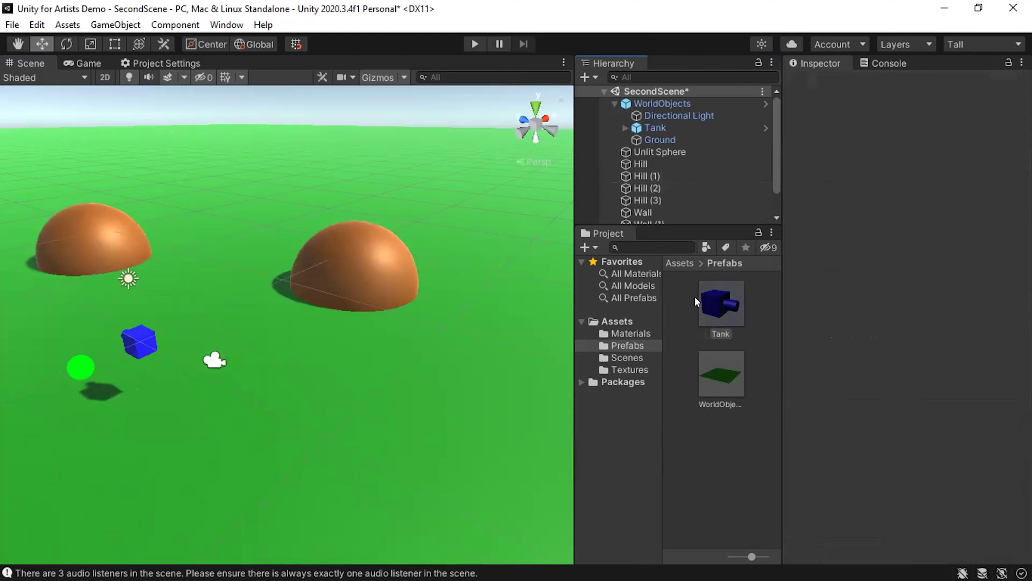
left_click(715, 300)
Create a prefab variant of the Tank prefab and name it Tank2.
right_click(715, 301)
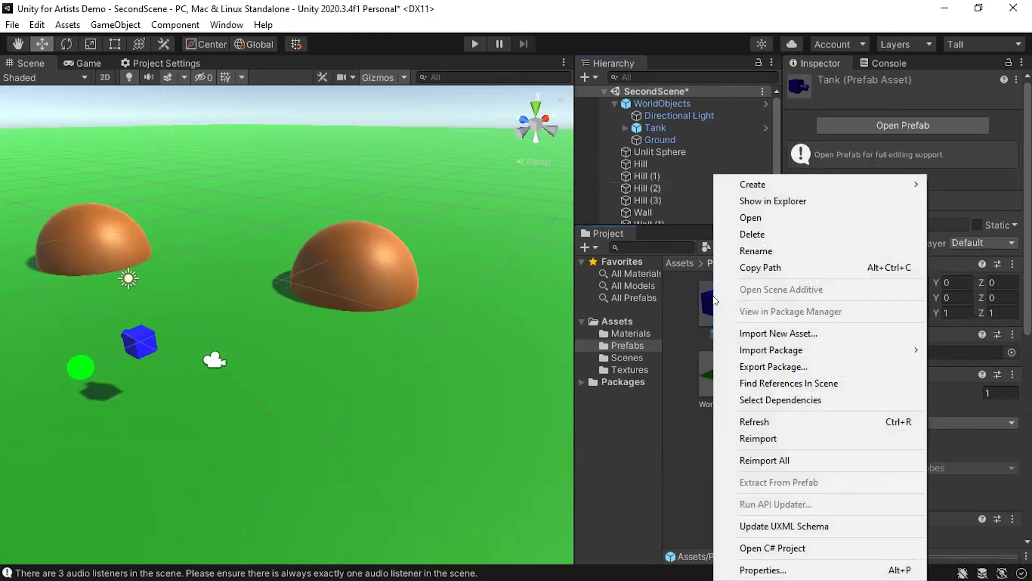
mouse_move(811, 185)
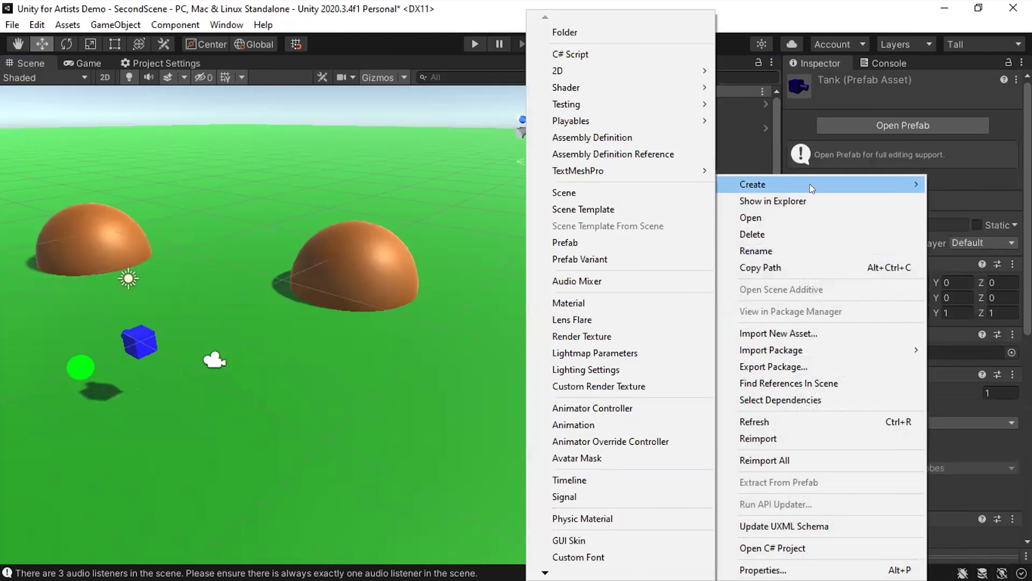
left_click(600, 258)
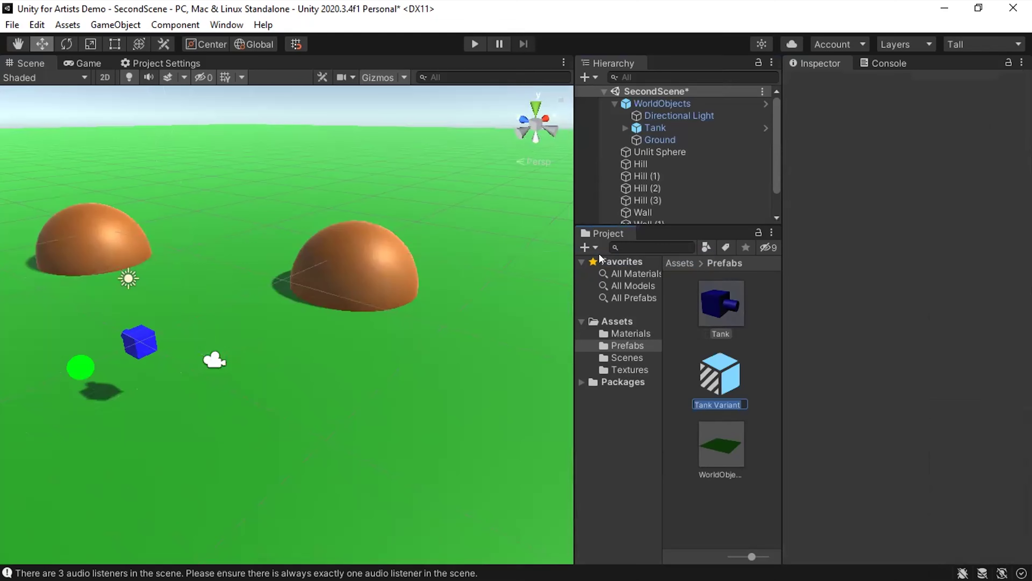
type("Tank2")
key("Return")
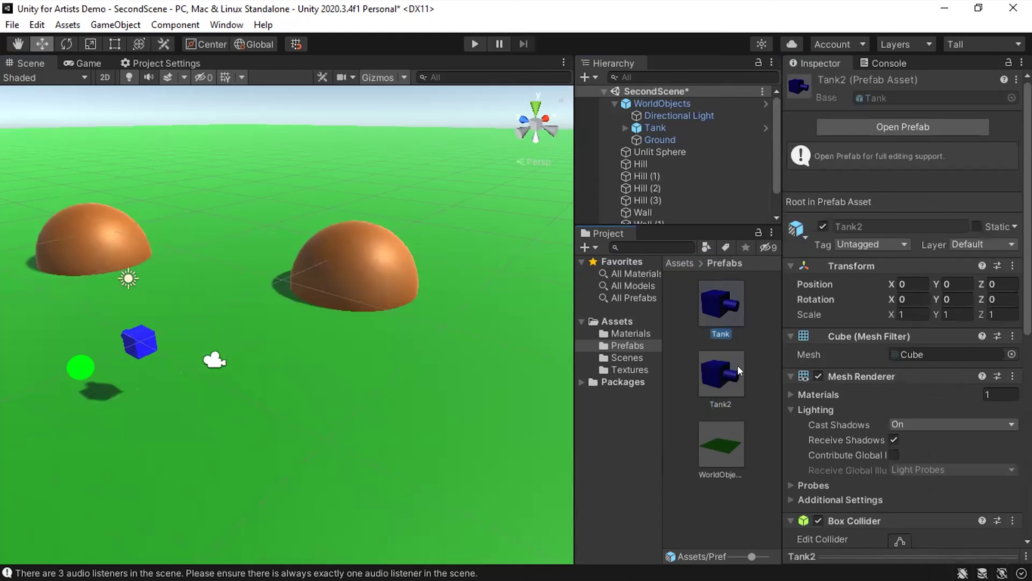
With Tank2 open for editing, duplicate TankMaterial in the materials folder.
double_click(726, 369)
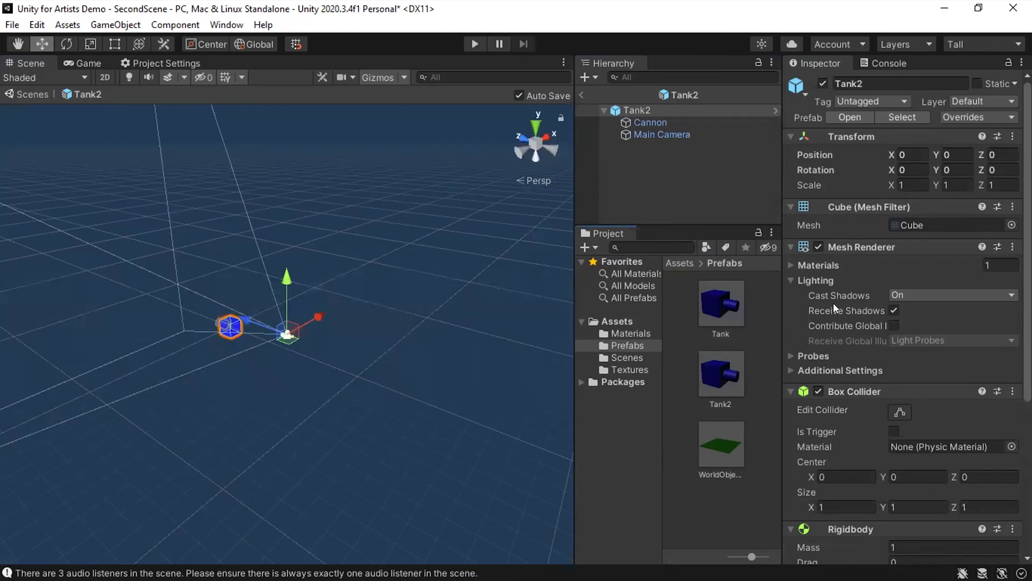
scroll(876, 295, "down", 5)
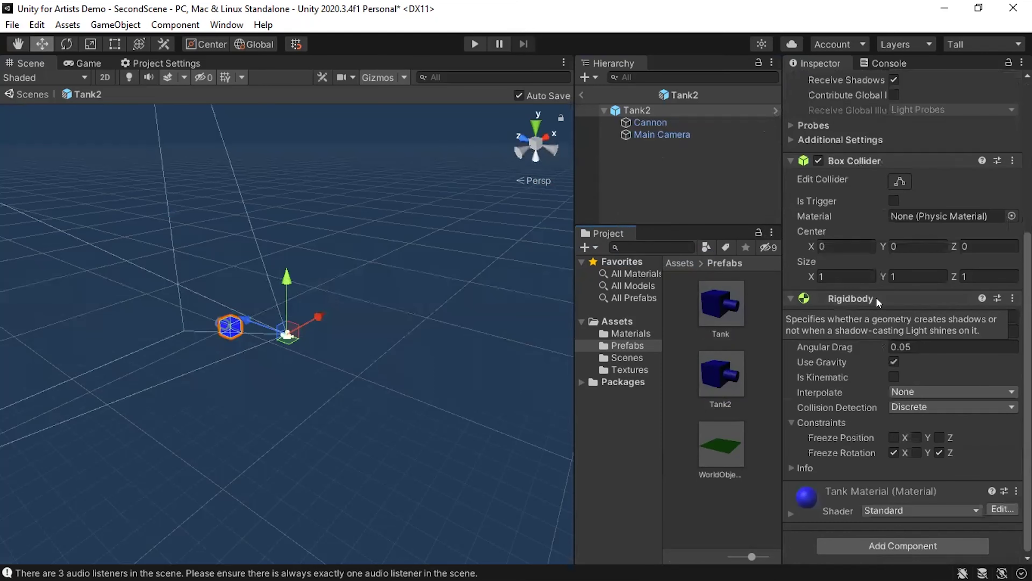
left_click(622, 334)
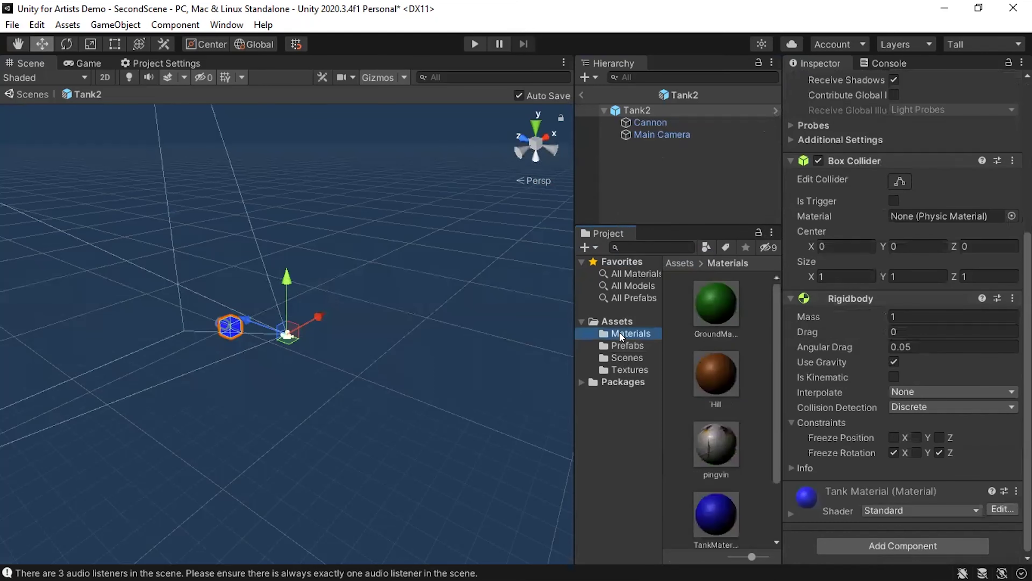
right_click(756, 373)
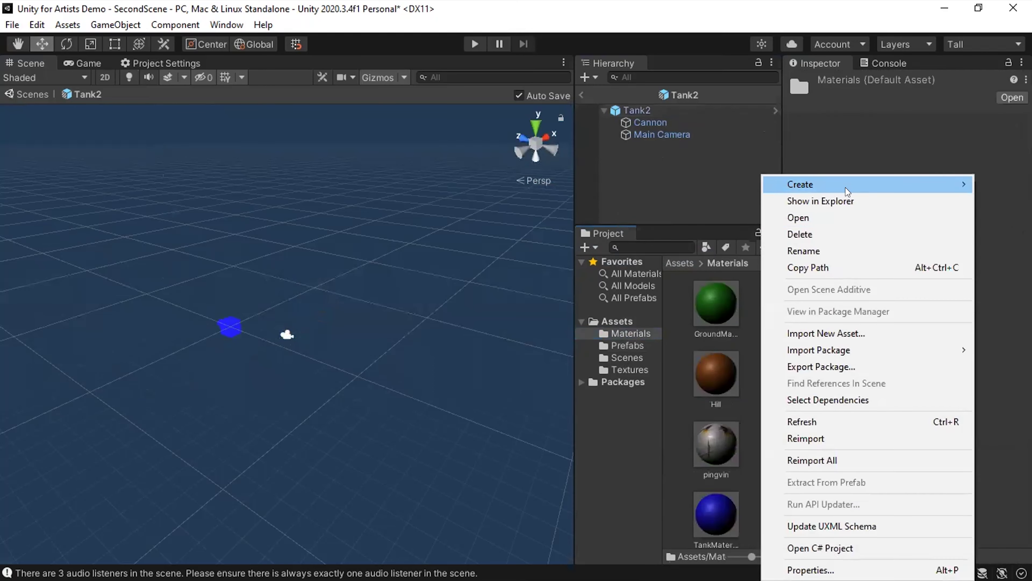
scroll(718, 429, "down", 2)
left_click(715, 430)
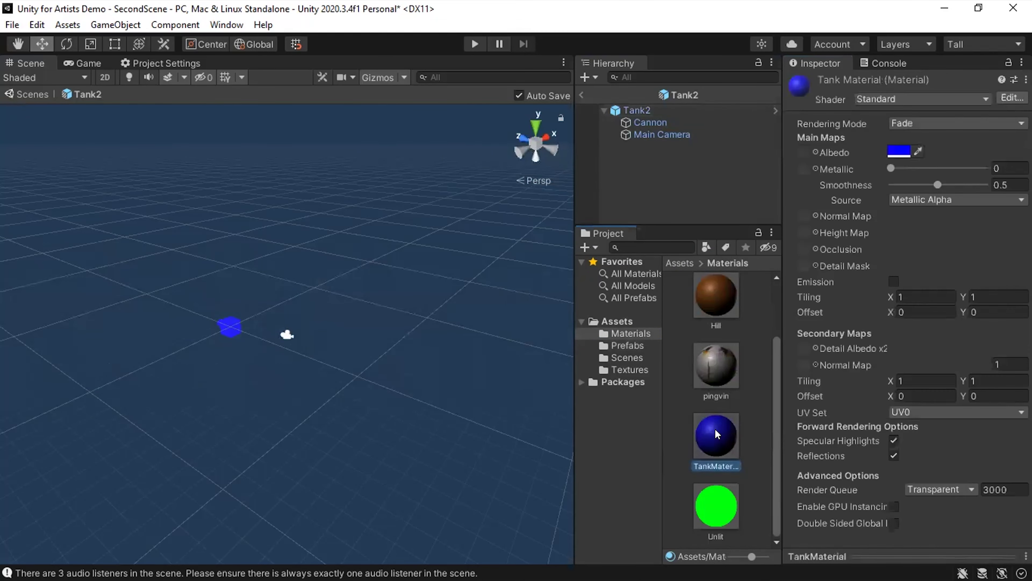
key("ctrl+d")
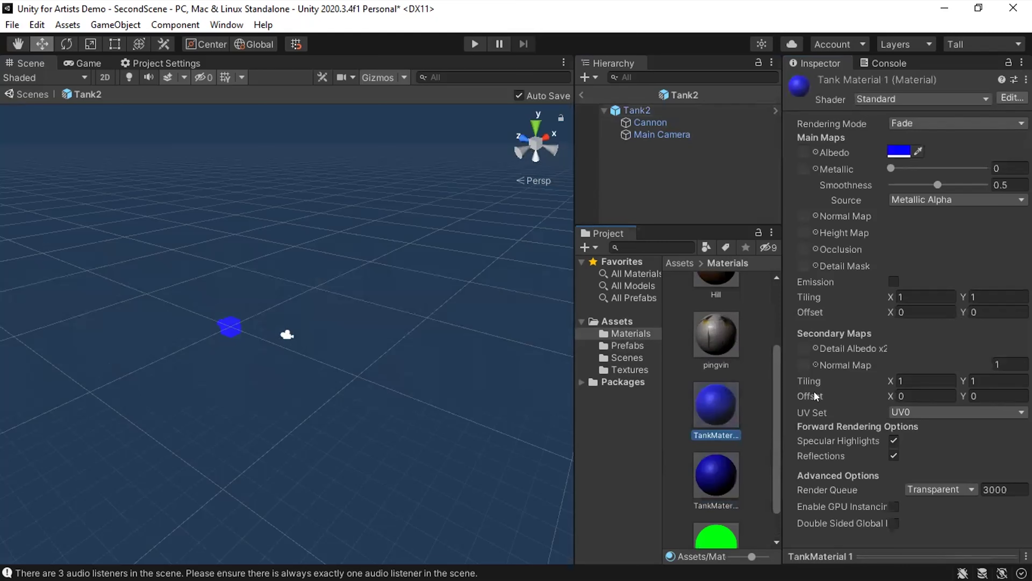
Set the copy's Albedo to red (FF0008), apply it to Tank2's body, and return to the scene.
left_click(898, 151)
left_click(1010, 272)
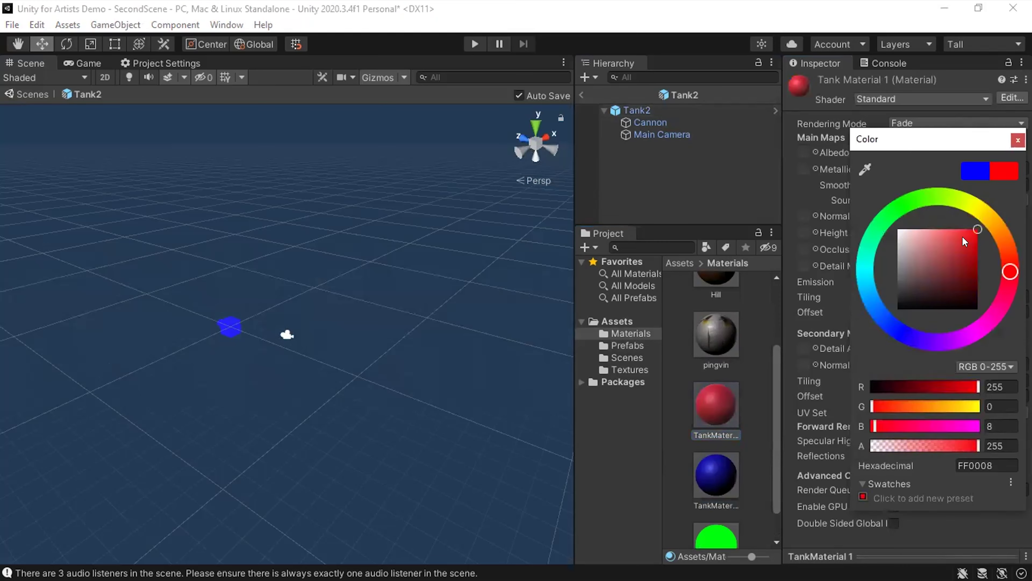
left_click(1018, 140)
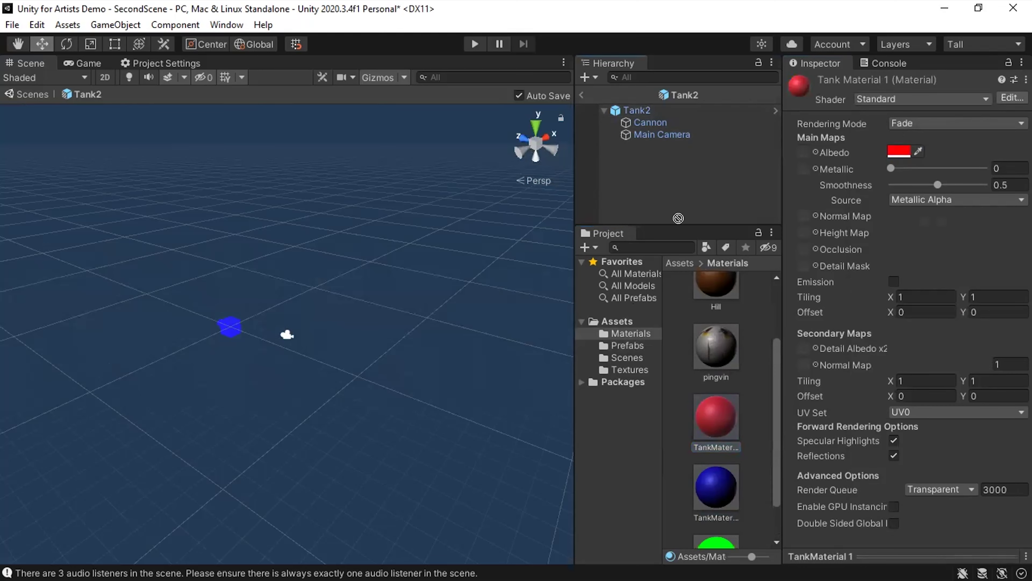
left_click_drag(650, 109, 611, 189)
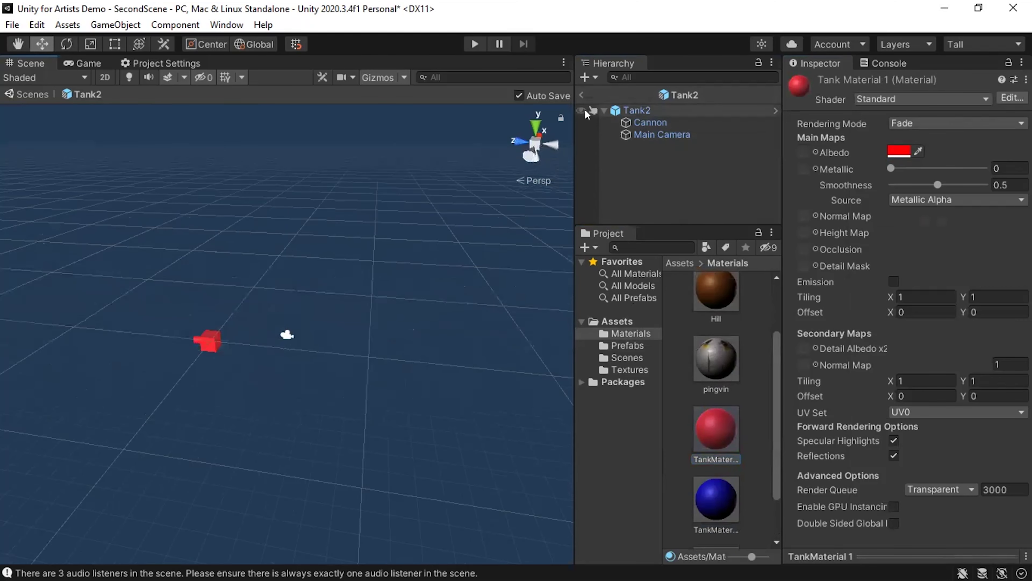
left_click(584, 89)
left_click(628, 345)
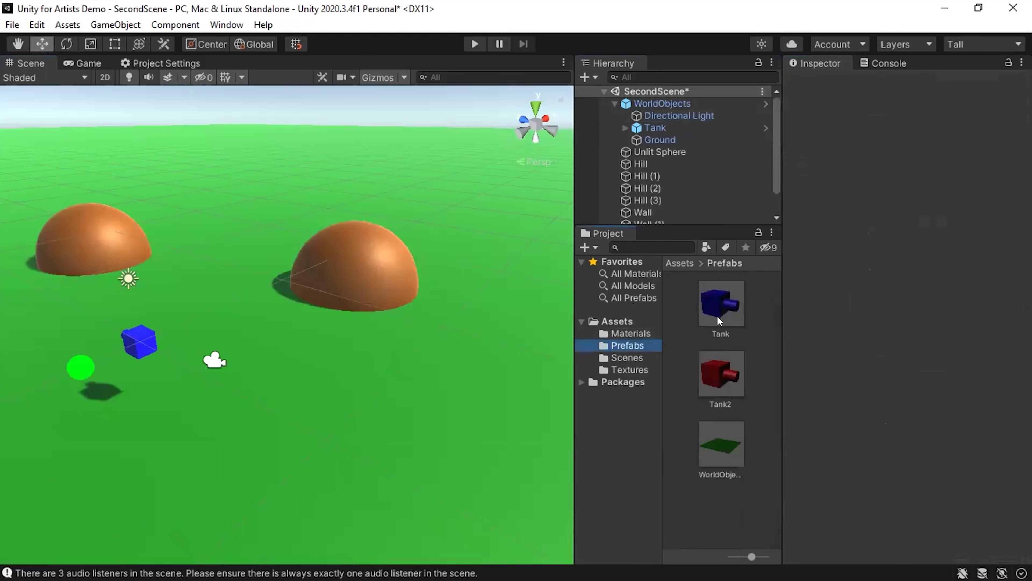
In the Tank prefab, set the Cannon's Transform Scale Y to 0.6, then return to the scene.
double_click(717, 302)
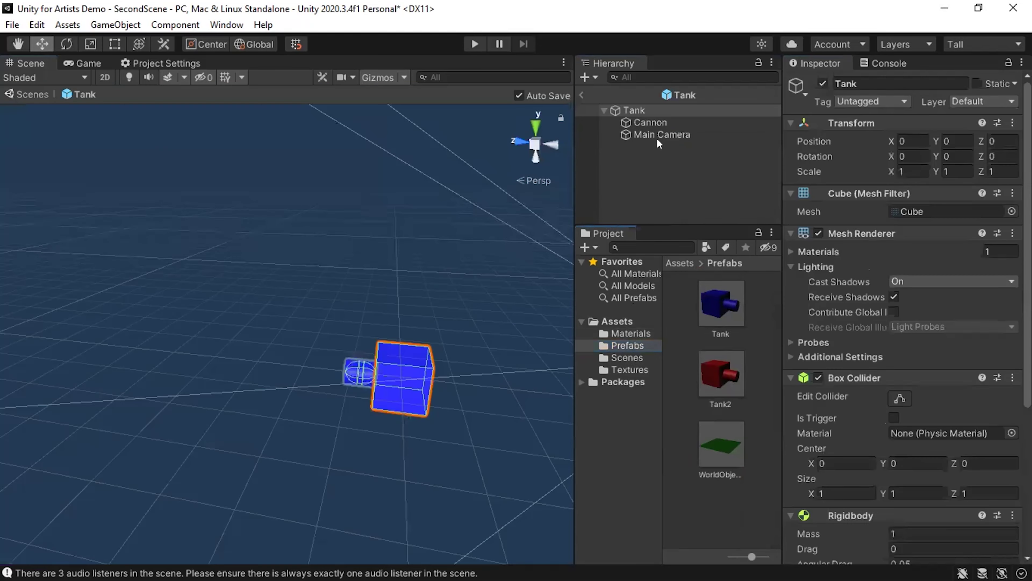
left_click(667, 119)
left_click(962, 168)
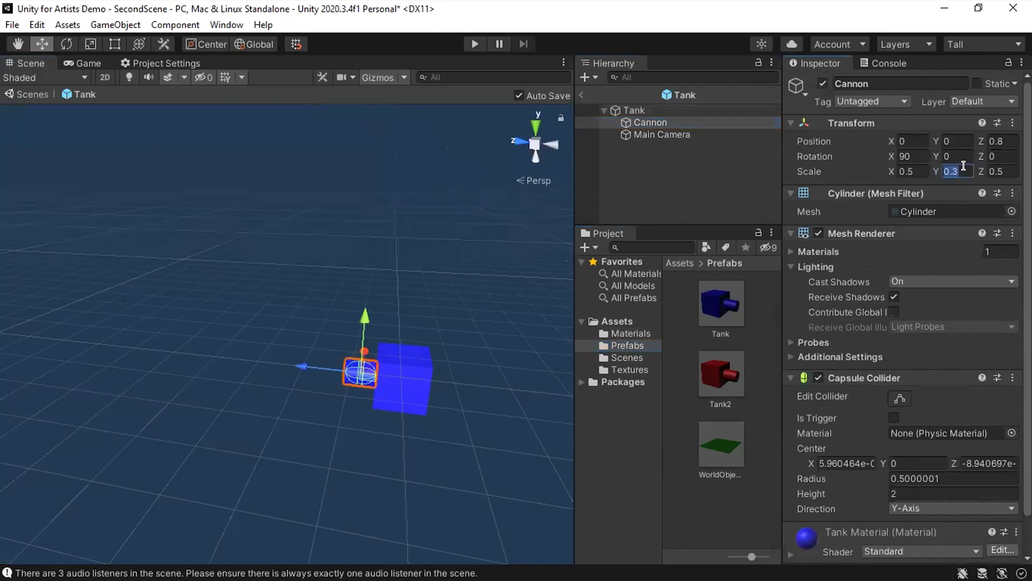
type(".6")
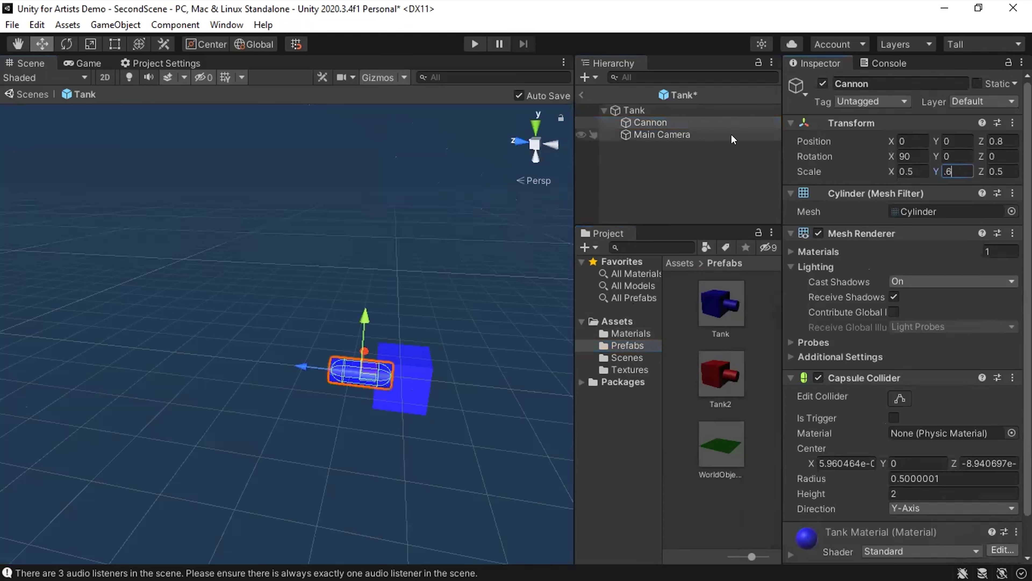
left_click(580, 92)
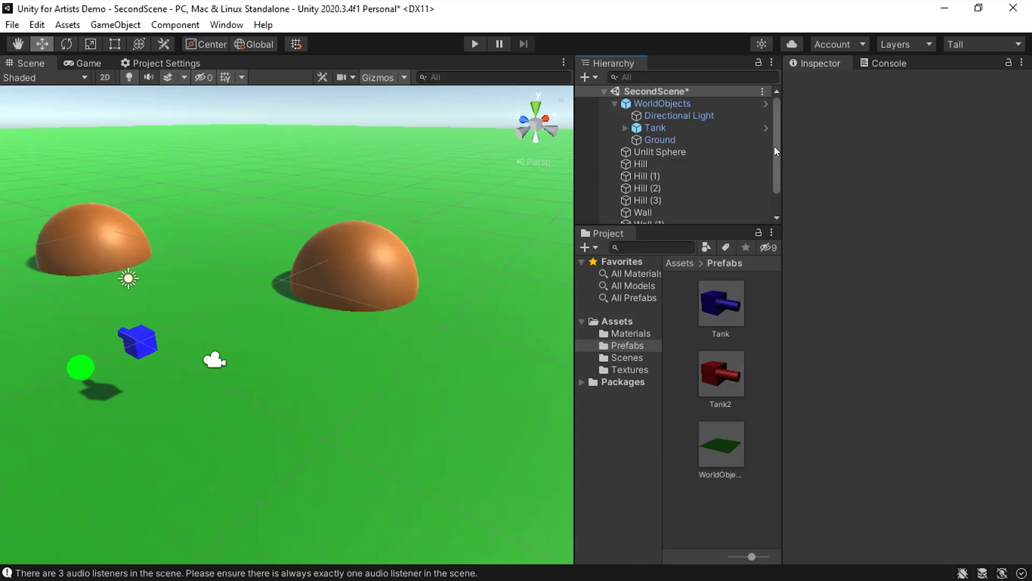
left_click(683, 102)
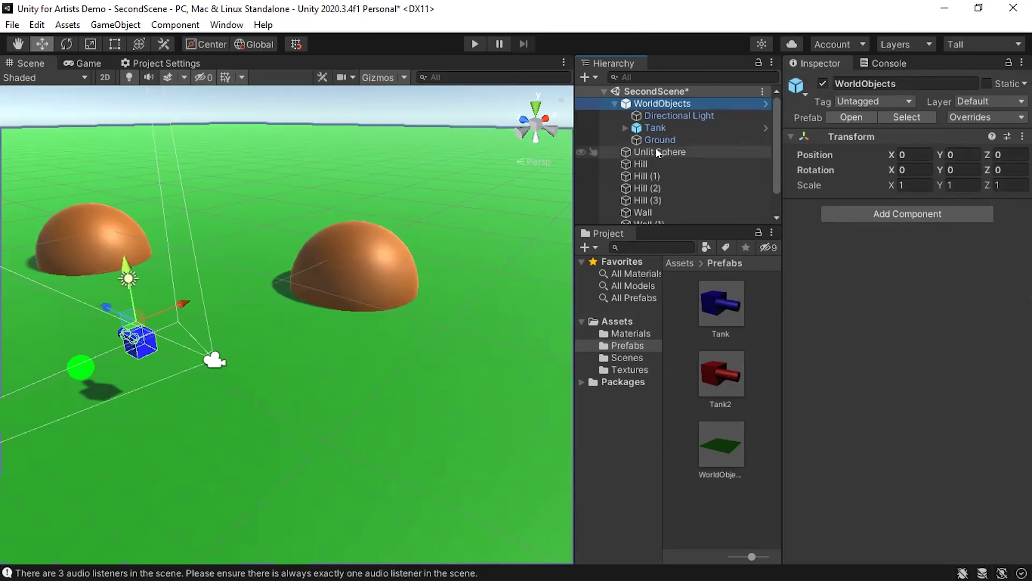
left_click(669, 117)
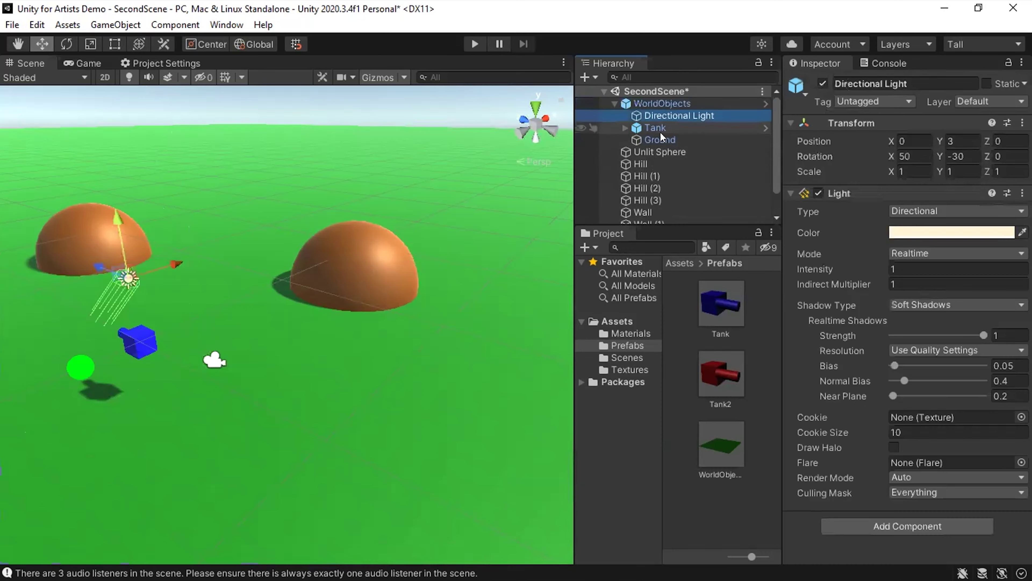
left_click(660, 137, "shift")
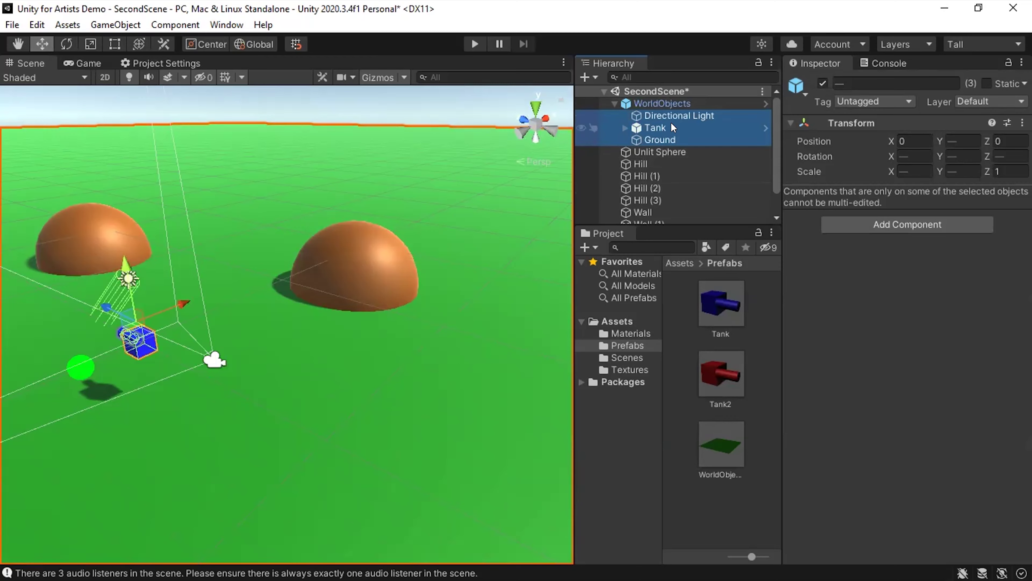
left_click(665, 103)
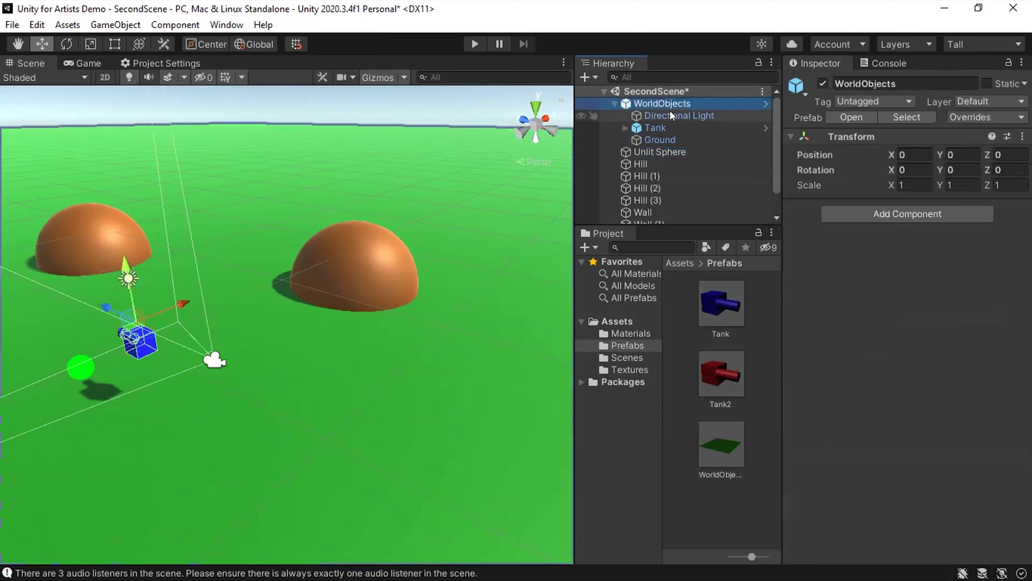
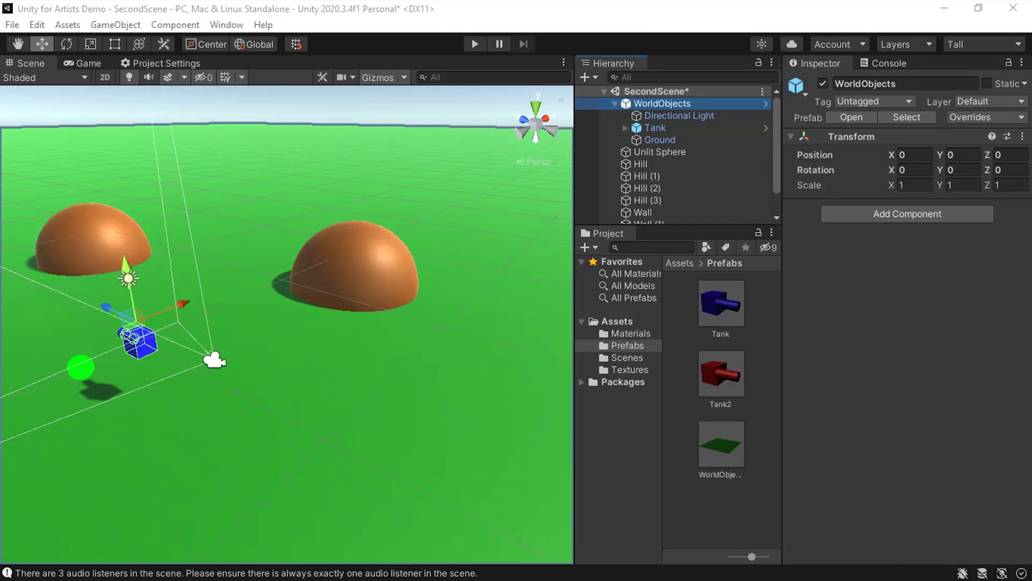
Save the SecondScene scene with Ctrl+S.
left_click(925, 440)
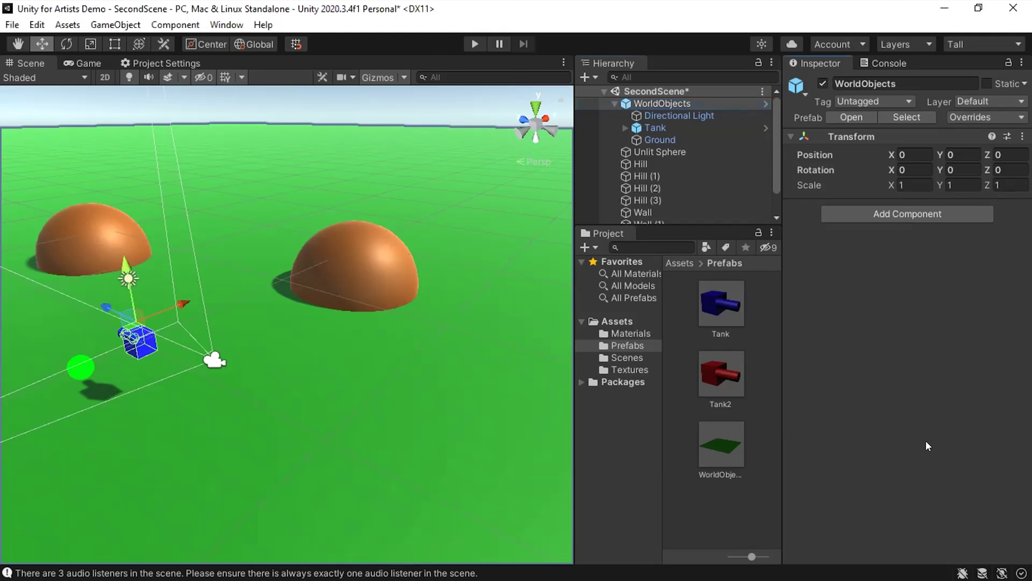
key("ctrl+s")
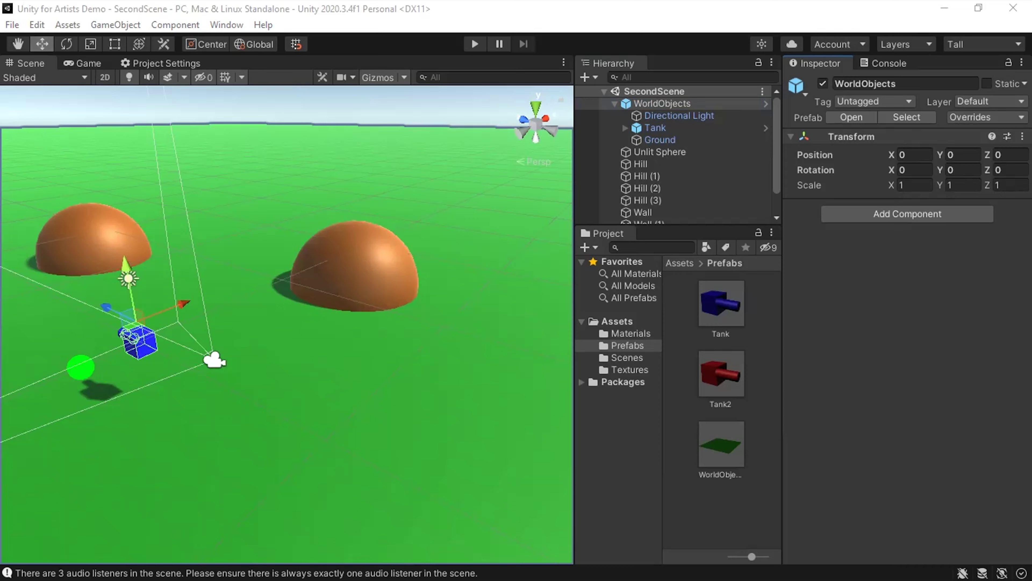
Expand Tank to list Cannon and Main Camera, and select Main Camera to see its Camera settings.
left_click(624, 127)
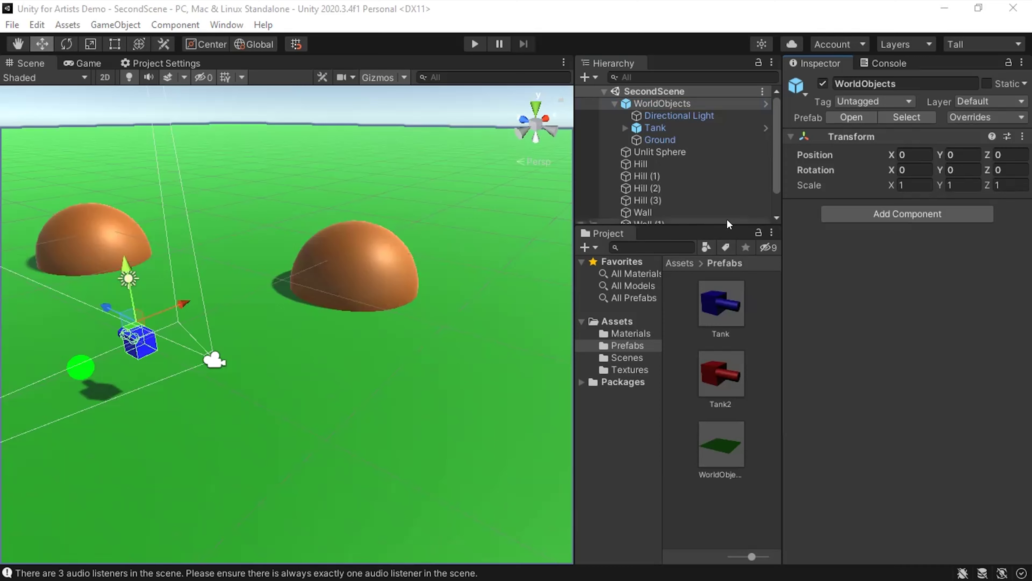
left_click(676, 151)
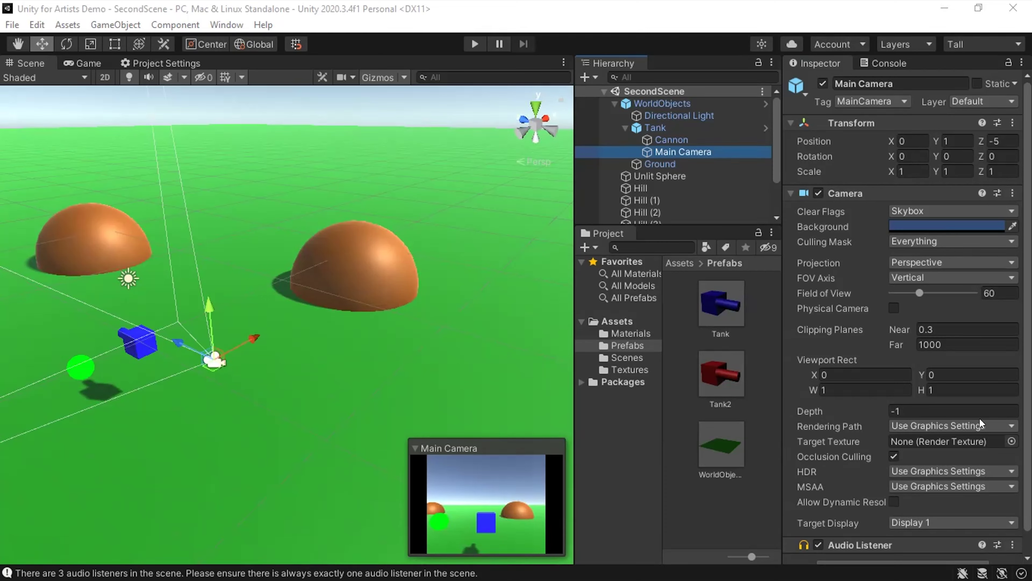
left_click(982, 523)
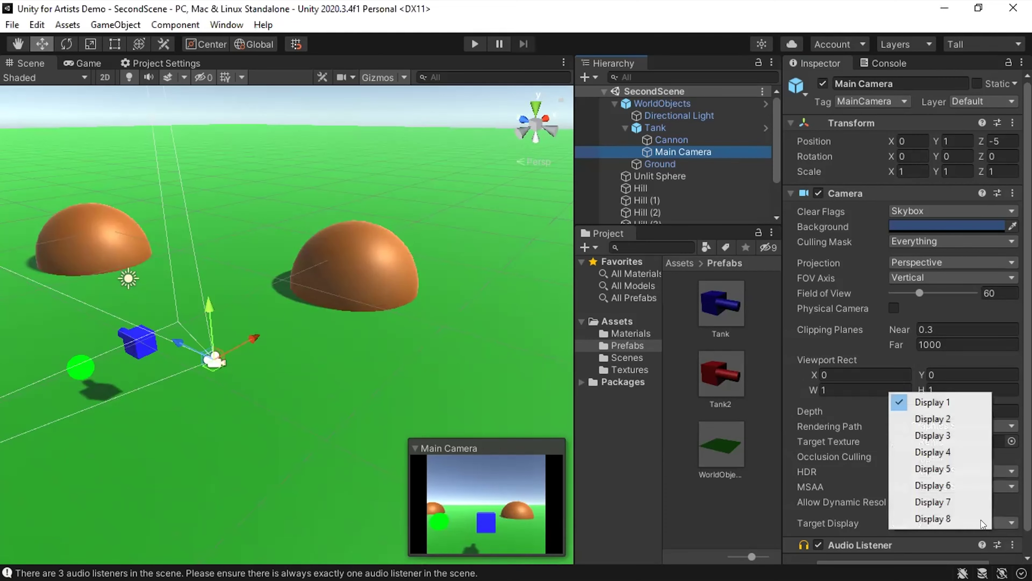
left_click(827, 487)
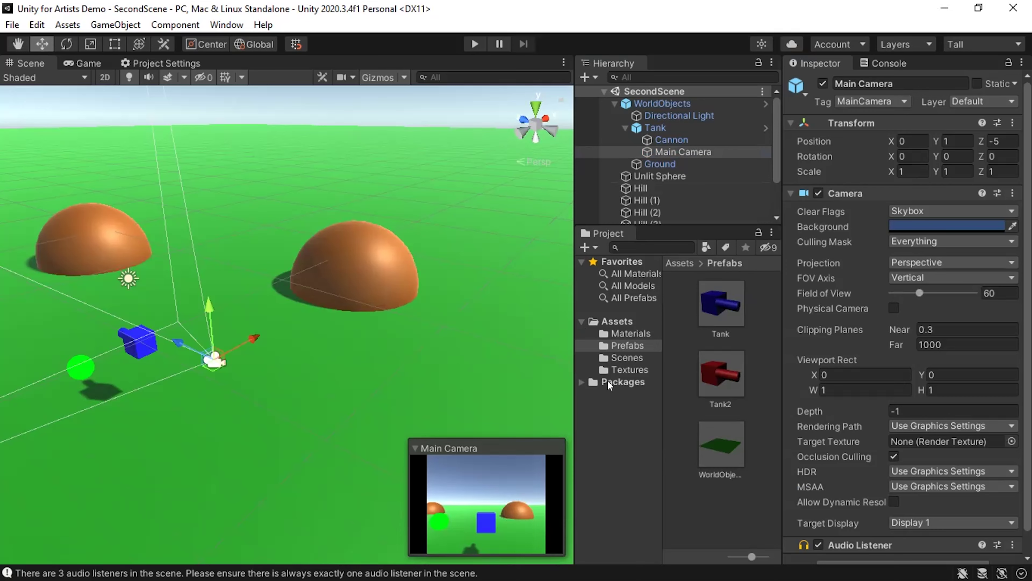
Create a new folder named Models under Assets and open it.
left_click(611, 318)
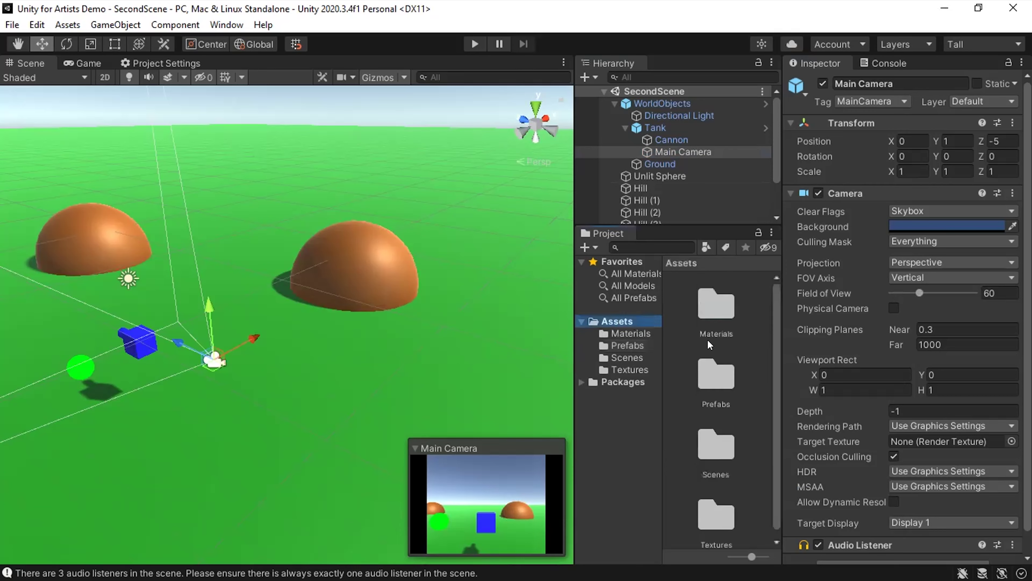
right_click(617, 318)
mouse_move(701, 184)
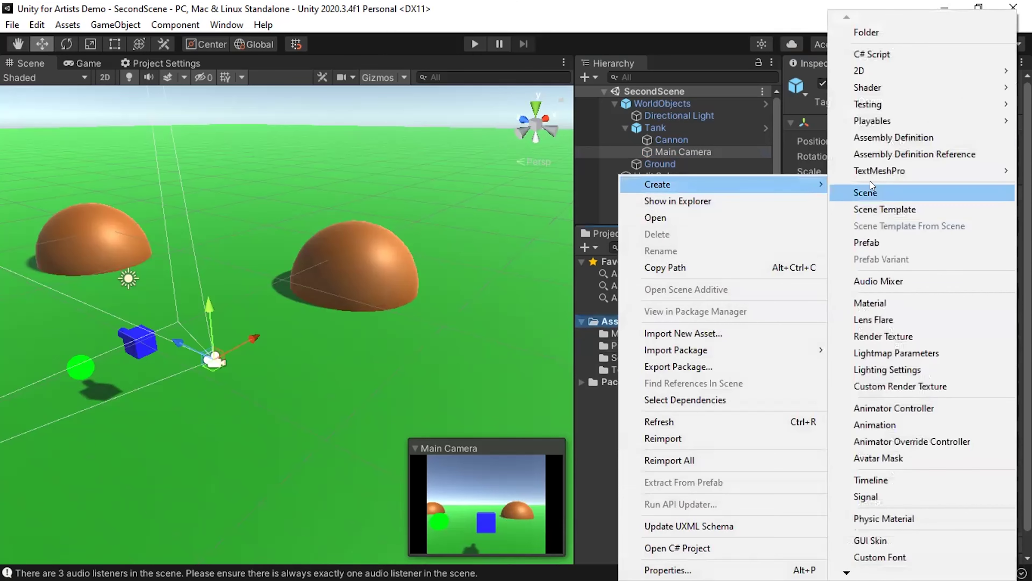
left_click(875, 32)
type("Models")
key("Return")
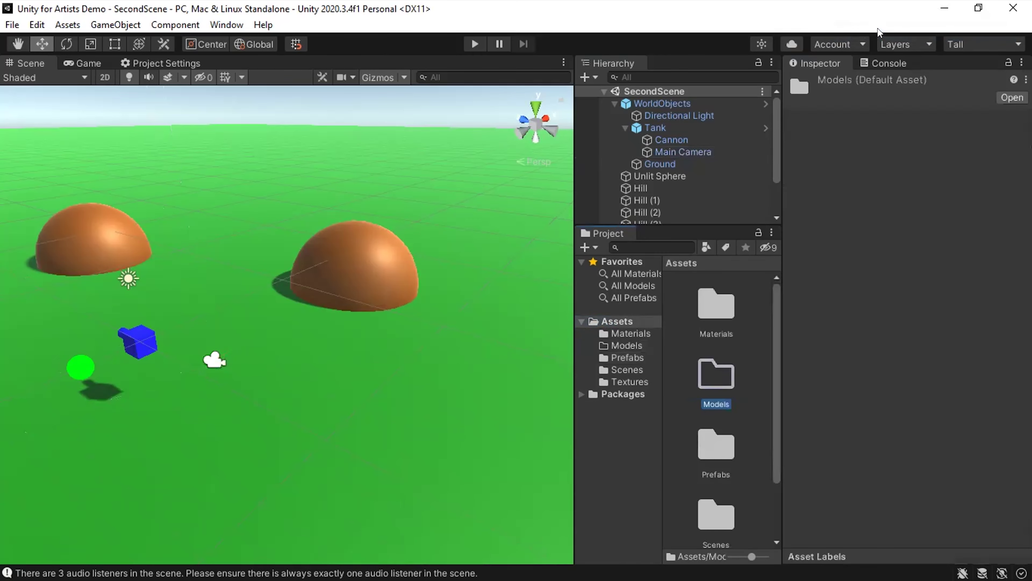
key("Return")
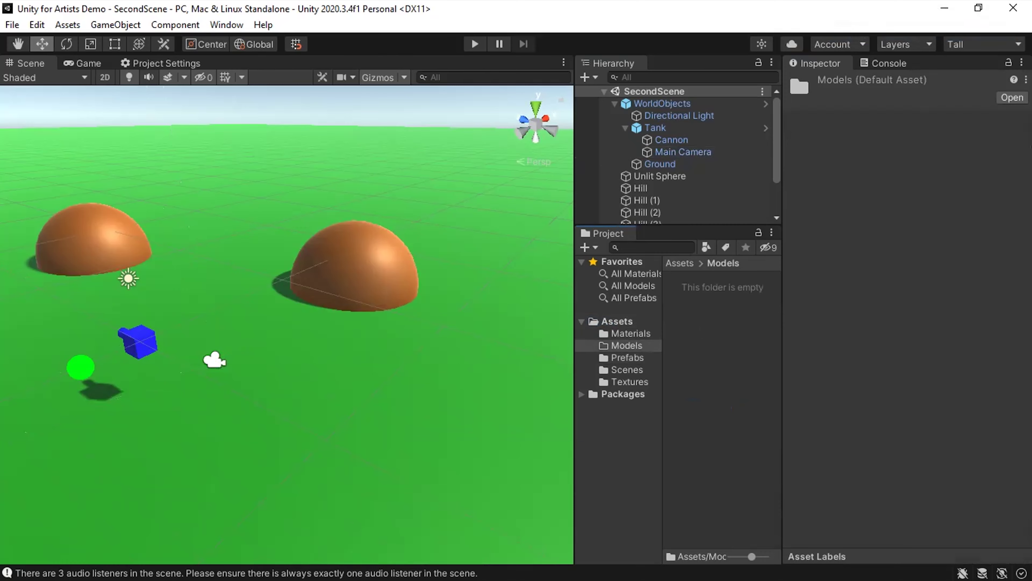
key("alt+Tab")
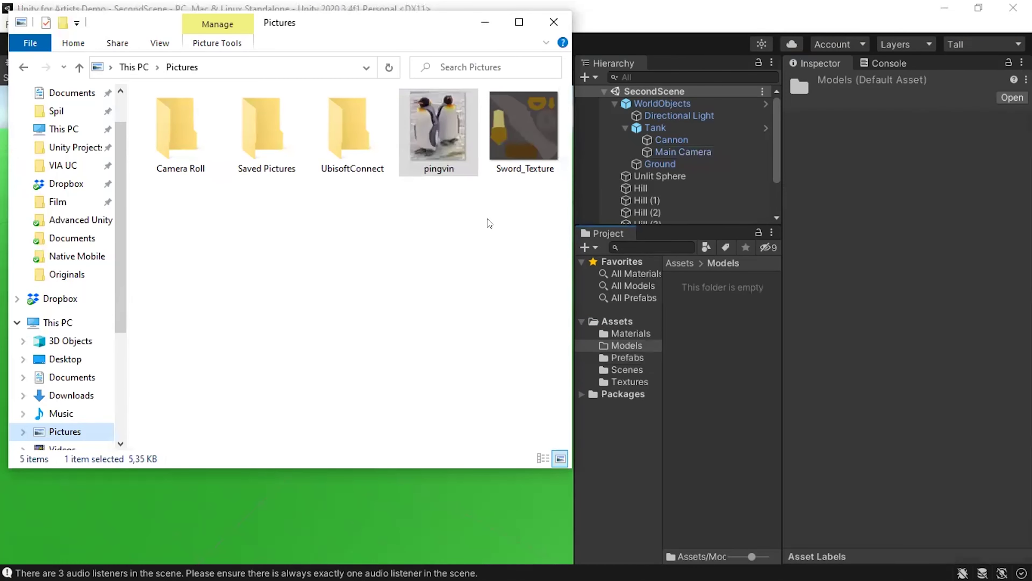
Import LARS_ANIMATIONS and Sword from the 3D Objects folder into Unity's Models folder.
left_click(71, 342)
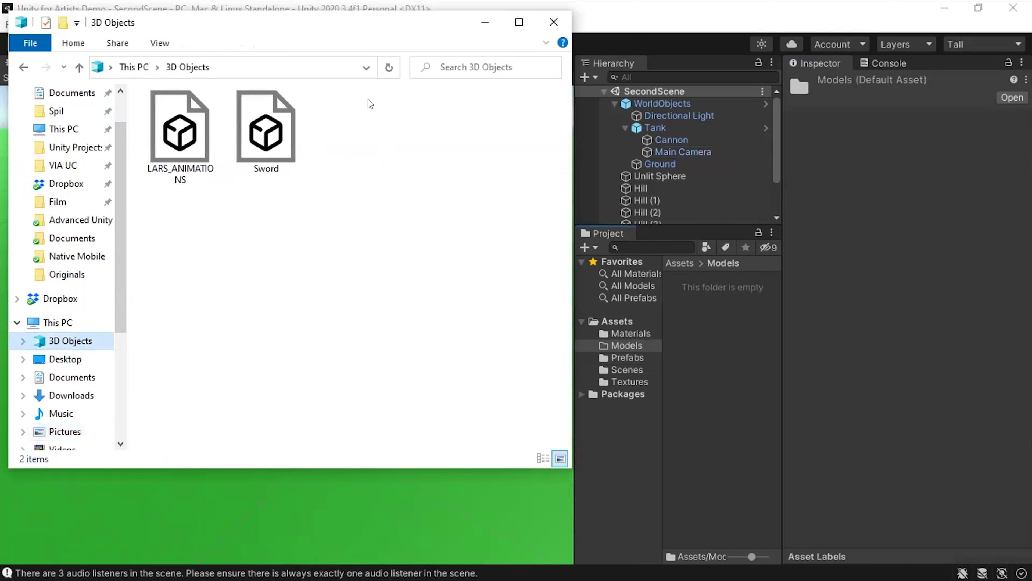
left_click_drag(363, 97, 146, 229)
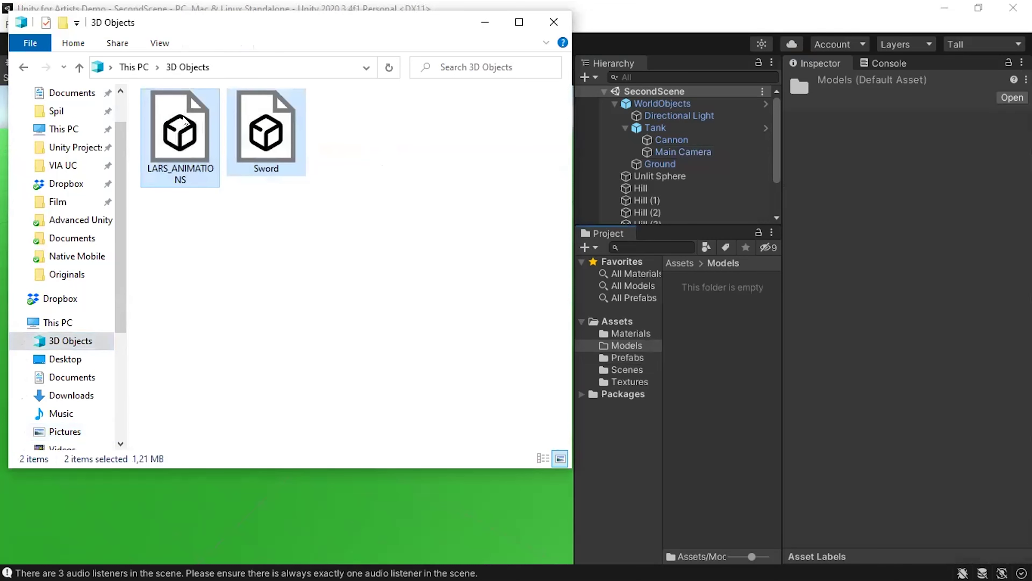
left_click_drag(183, 122, 650, 351)
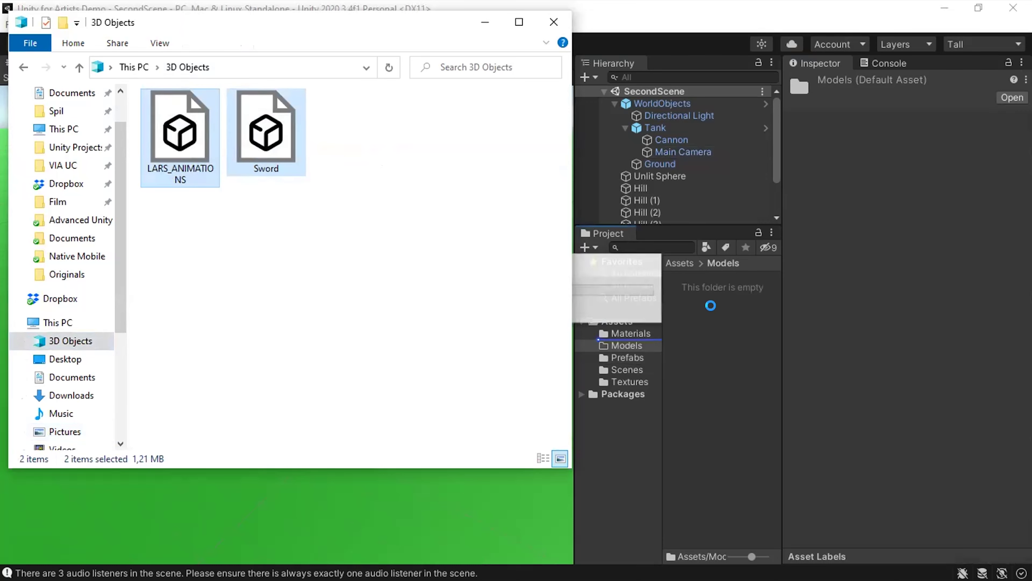
left_click(848, 244)
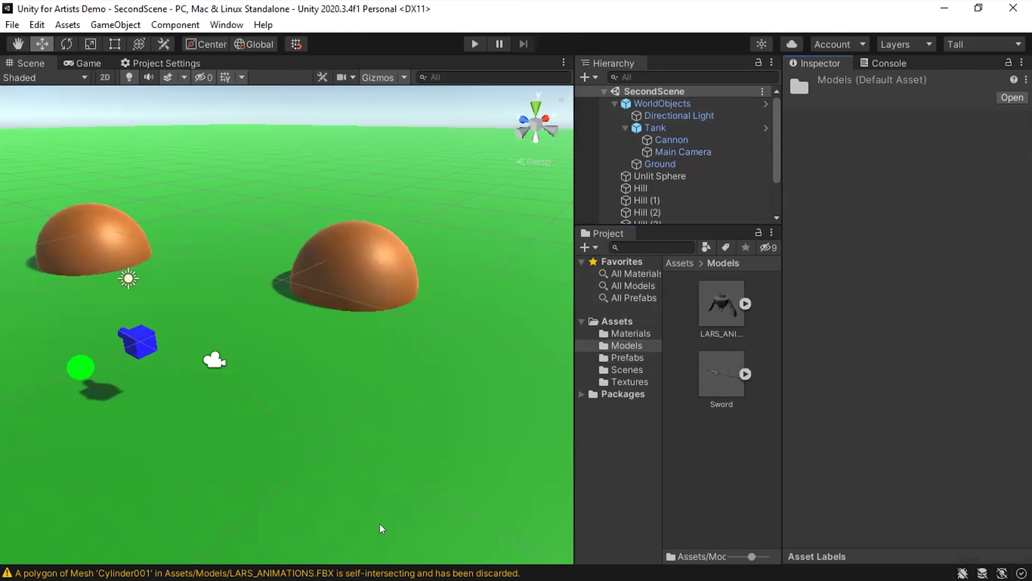
Read the Console's Mesh Cylinder001 import warning, then return to the Models folder Inspector.
left_click(889, 65)
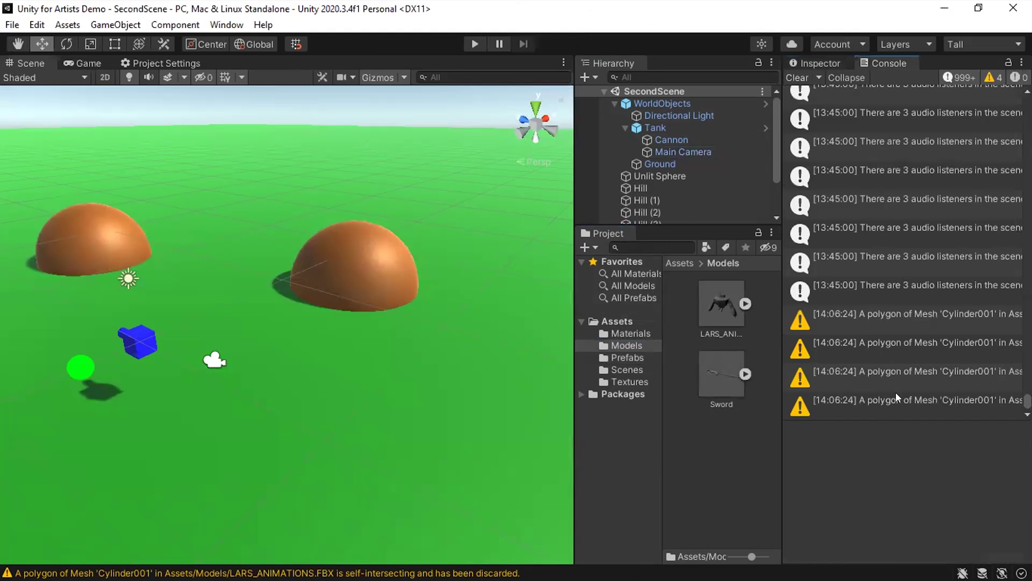
left_click(825, 66)
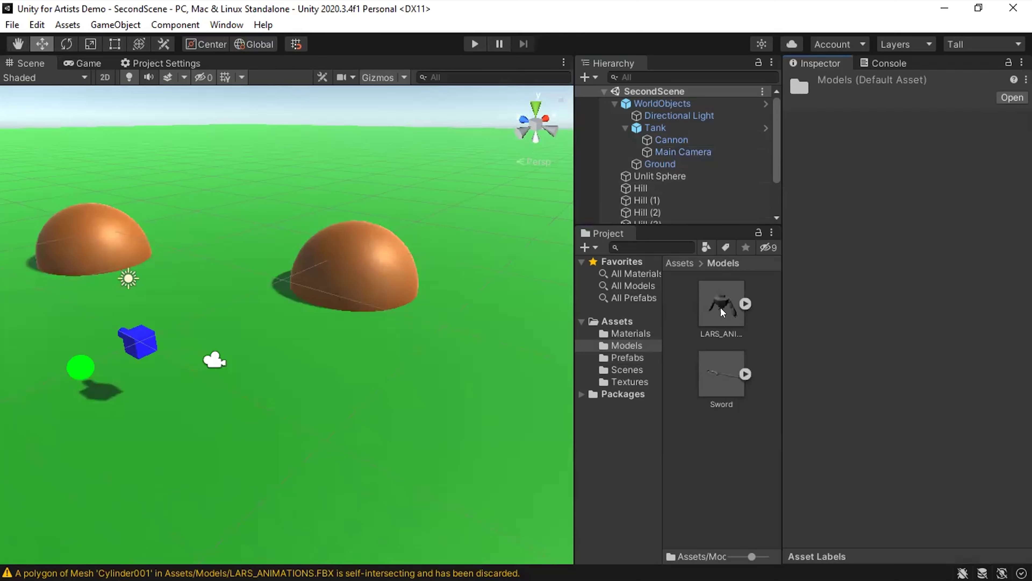
Place the LARS_ANIMATIONS robot and the Sword model into SecondScene near the tank.
left_click_drag(720, 306, 258, 327)
scroll(255, 350, "down", 3)
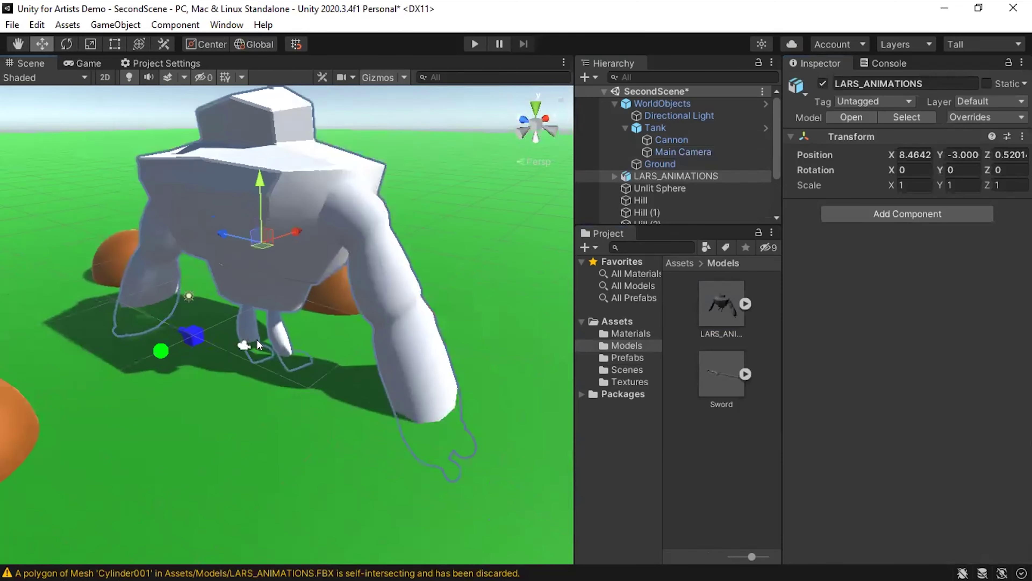
left_click_drag(719, 375, 194, 392)
scroll(197, 393, "up", 3)
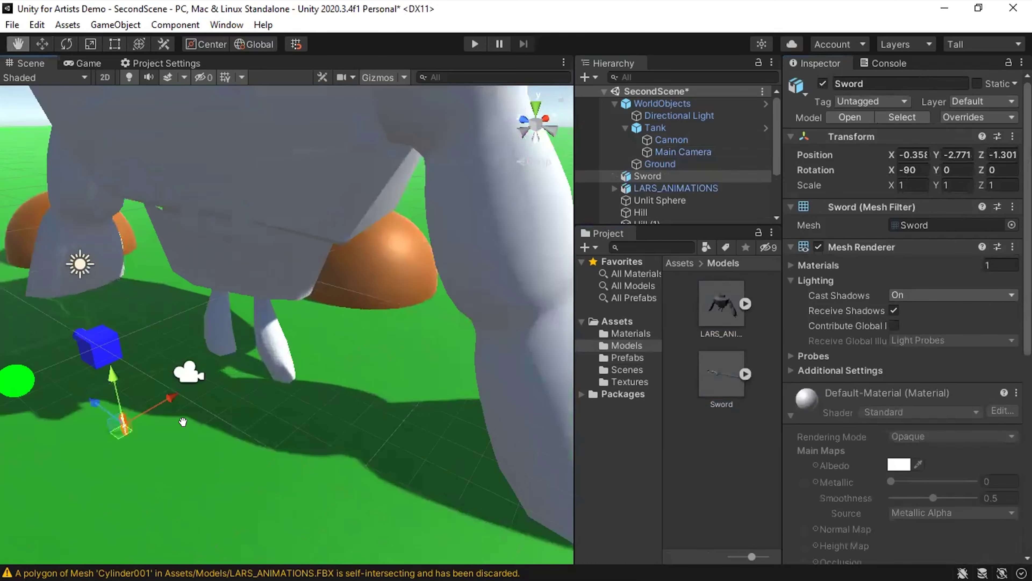
middle_click_drag(208, 374, 359, 310)
scroll(388, 264, "up", 3)
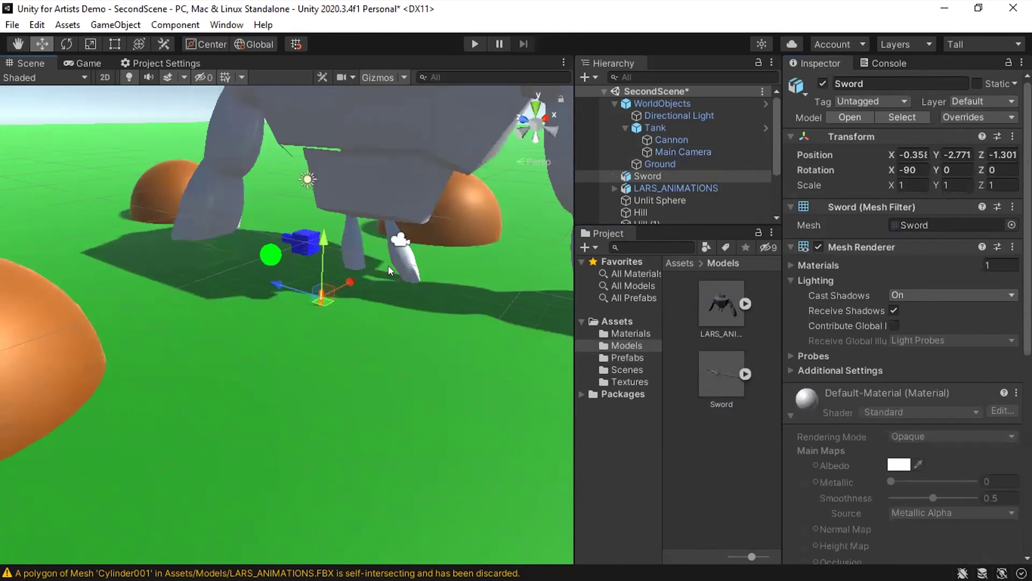
middle_click_drag(387, 265, 322, 352)
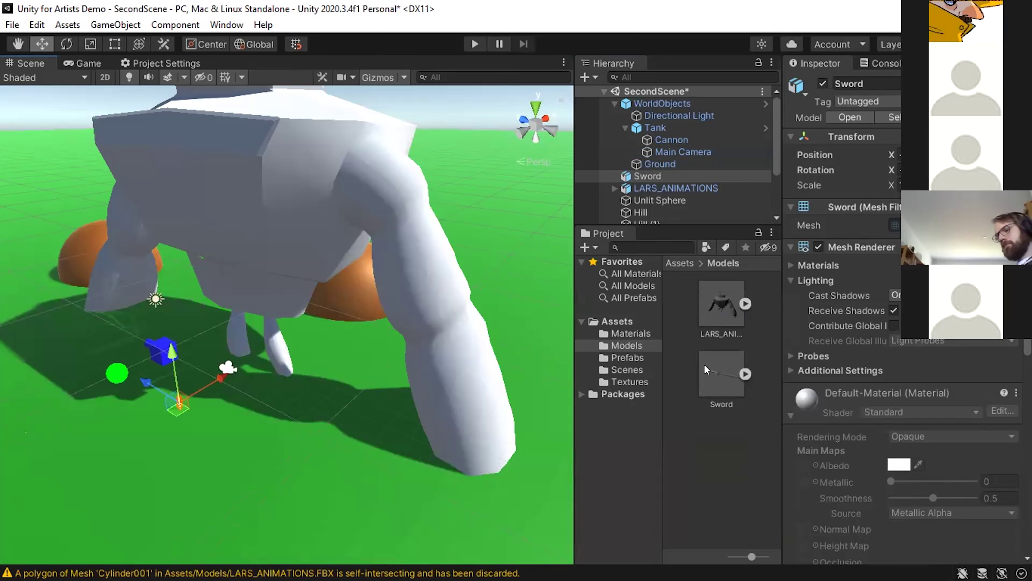
Frame the sword, lift it higher beside the tank, and select the Sword asset's import settings.
left_click(705, 380)
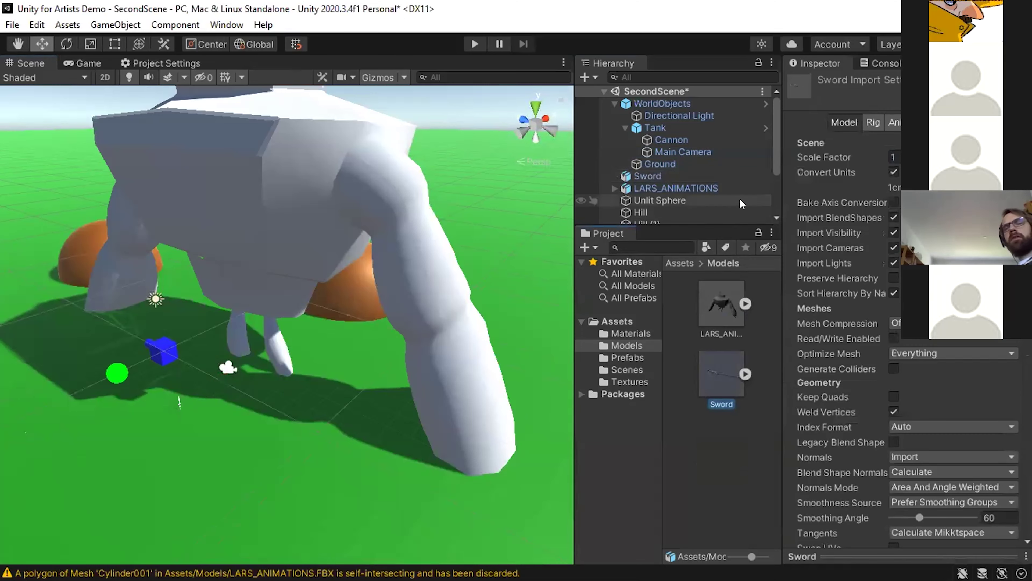
scroll(692, 167, "down", 2)
scroll(692, 167, "up", 3)
double_click(647, 176)
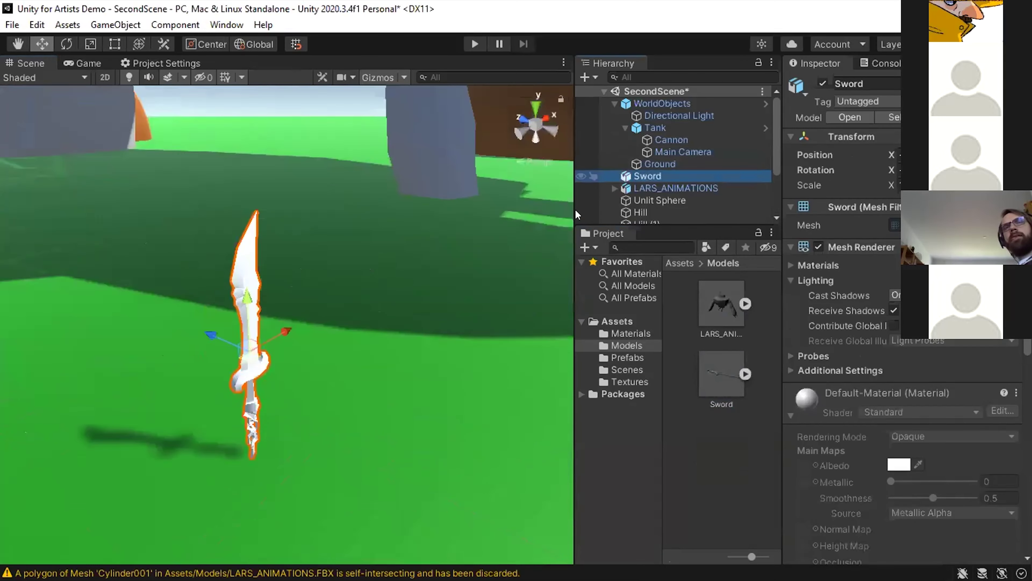
scroll(418, 292, "down", 5)
middle_click_drag(291, 282, 325, 267)
scroll(326, 266, "up", 3)
left_click_drag(339, 182, 387, 209)
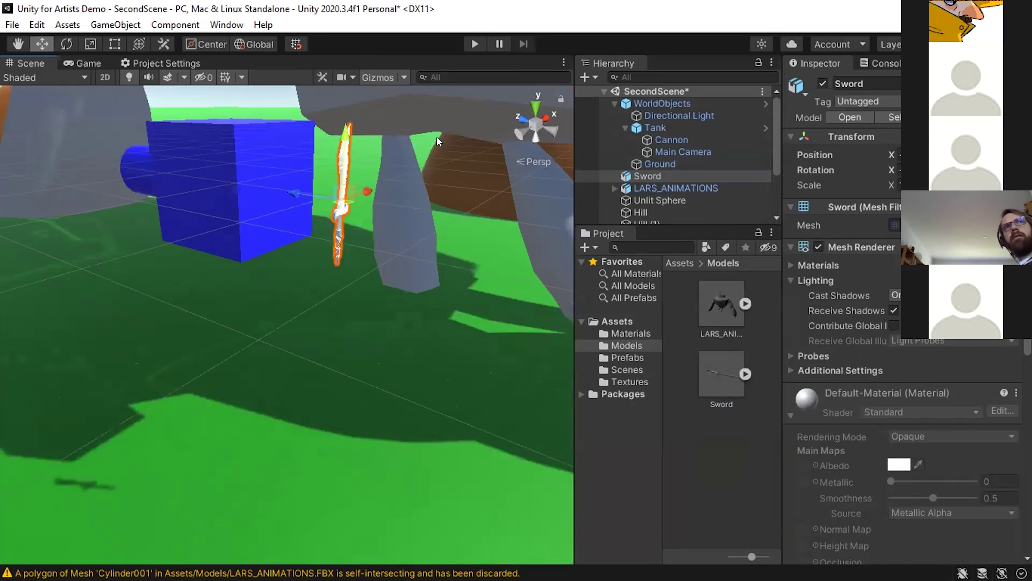
left_click(708, 376)
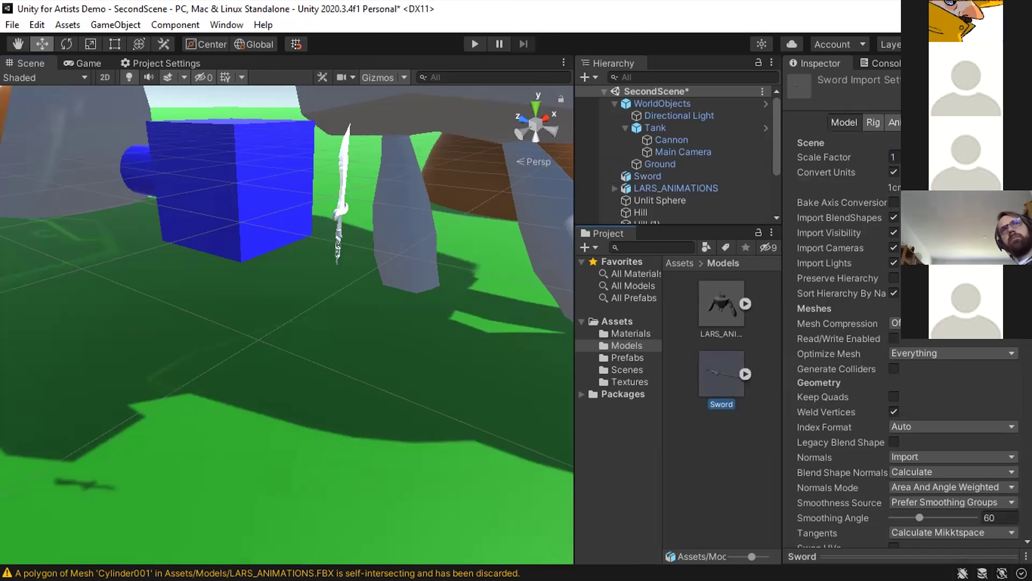
Toggle Convert Units on the Sword import settings and apply, making the sword tower over the robot.
left_click(893, 171)
scroll(841, 309, "down", 10)
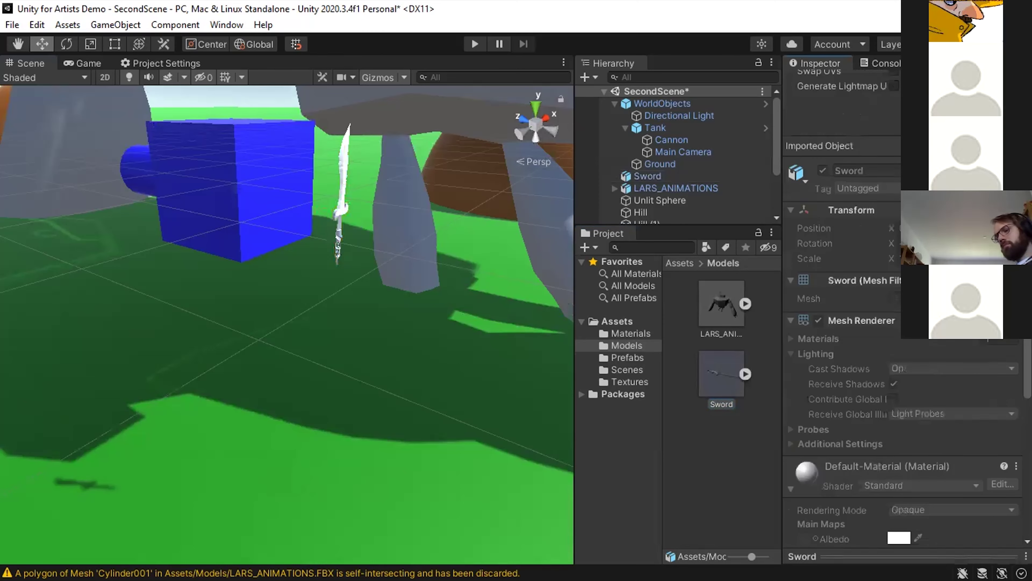
scroll(842, 309, "up", 6)
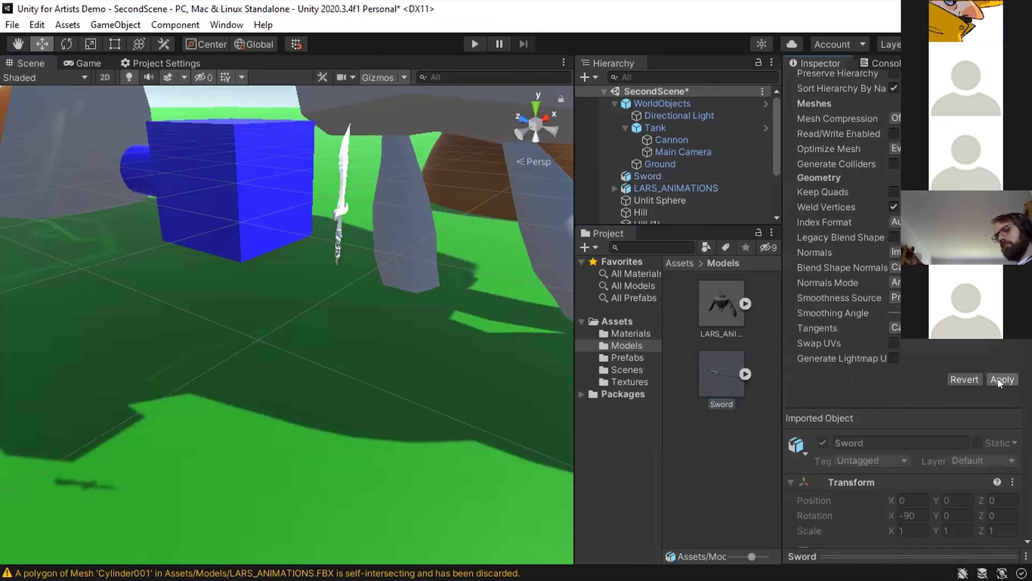
left_click(999, 378)
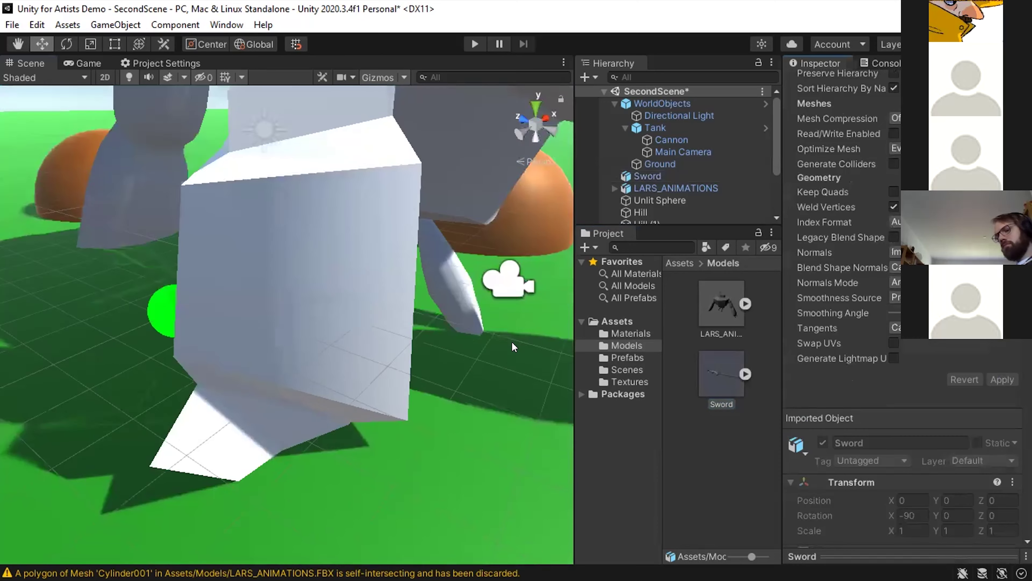
scroll(512, 343, "down", 10)
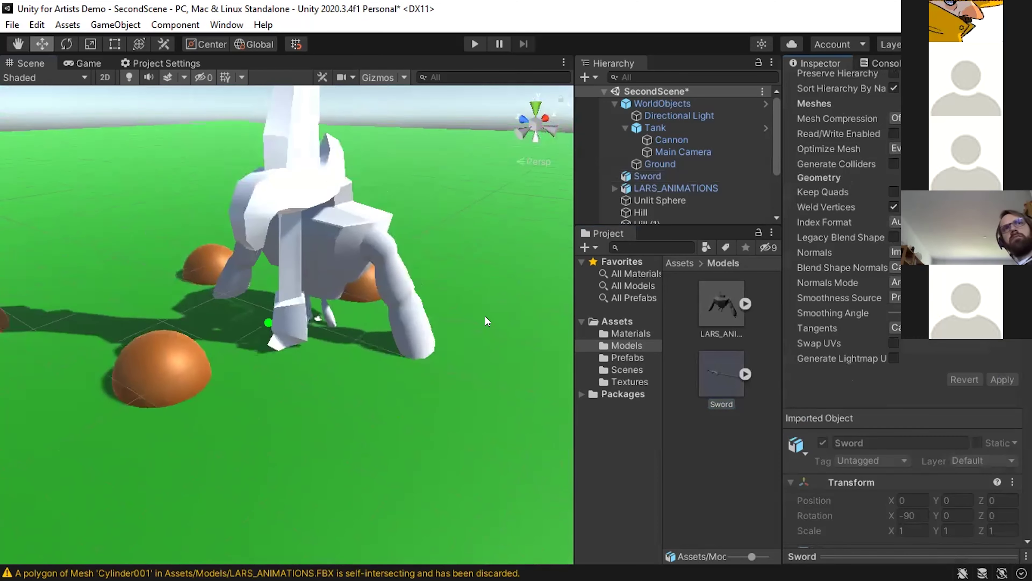
scroll(437, 292, "down", 3)
middle_click_drag(418, 275, 391, 370)
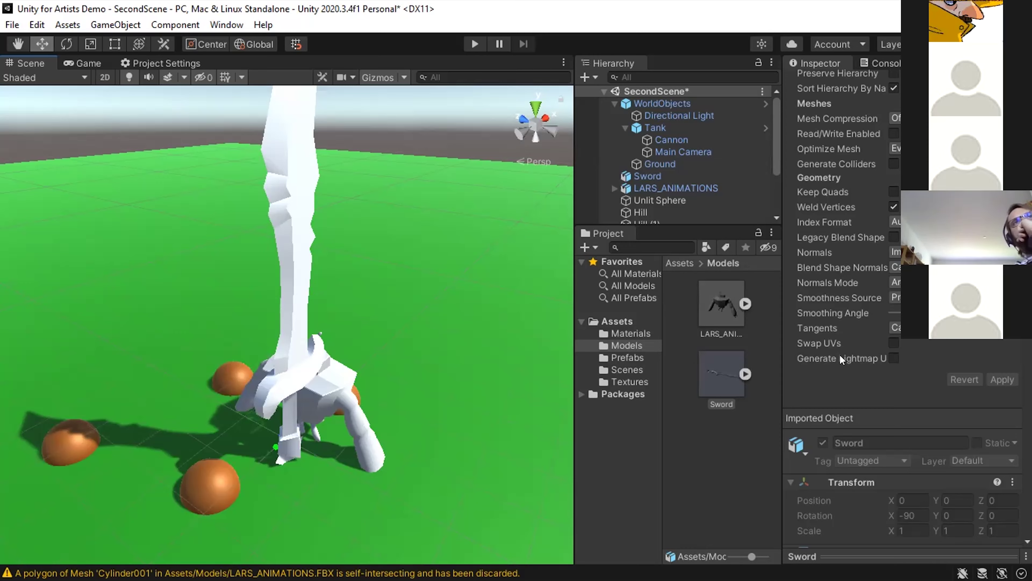
scroll(893, 165, "up", 5)
Uncheck Convert Units on the Sword and apply to restore its small size.
left_click(893, 165)
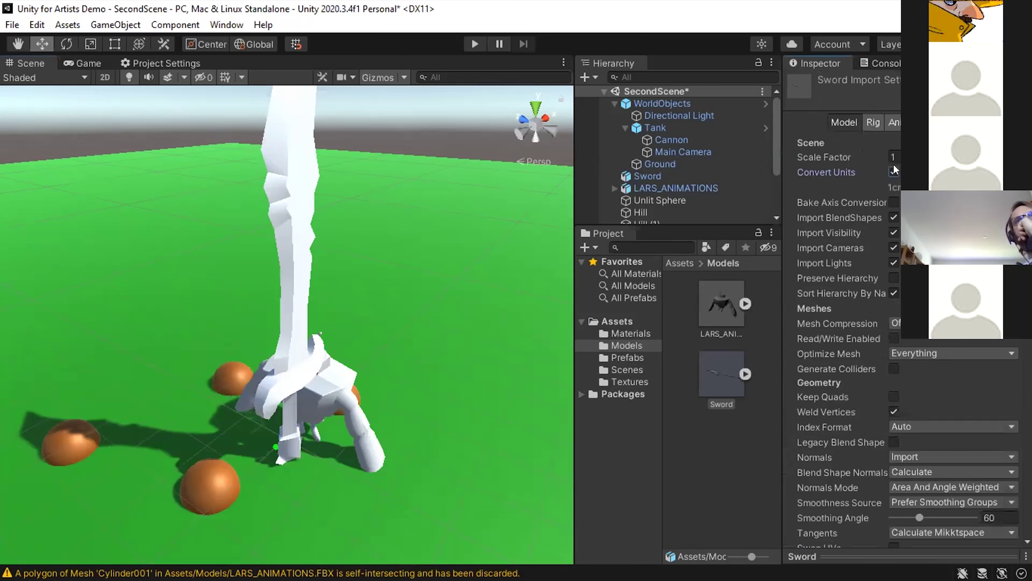
scroll(894, 164, "down", 3)
scroll(893, 164, "up", 3)
scroll(893, 165, "down", 5)
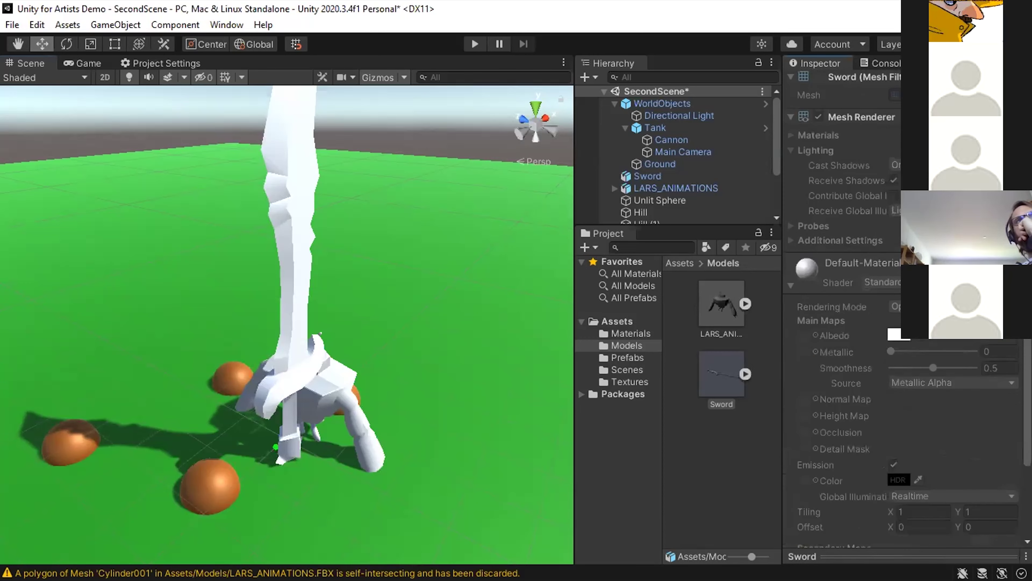
scroll(893, 285, "up", 5)
left_click(1002, 379)
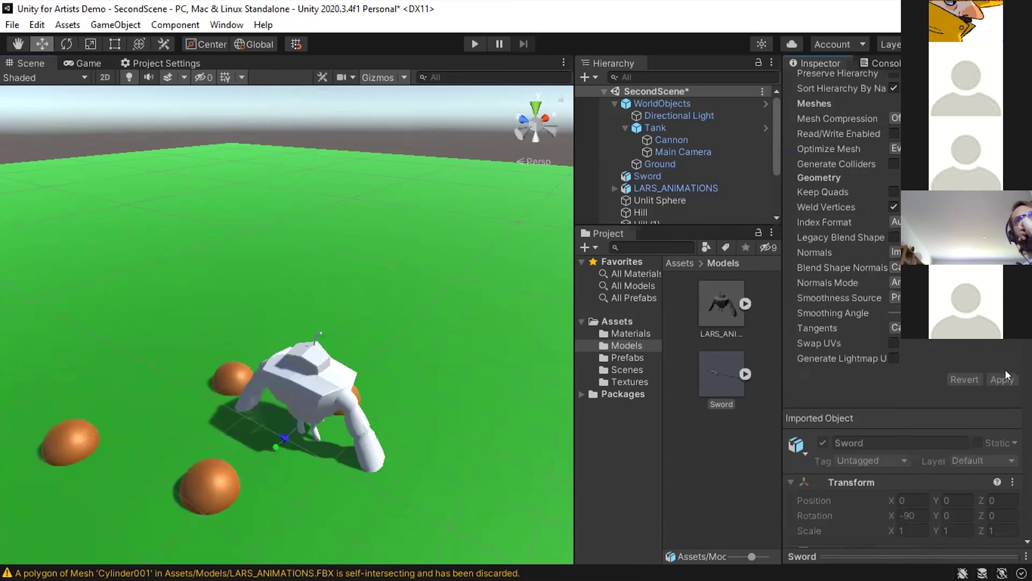
scroll(496, 380, "up", 5)
middle_click_drag(495, 380, 397, 256)
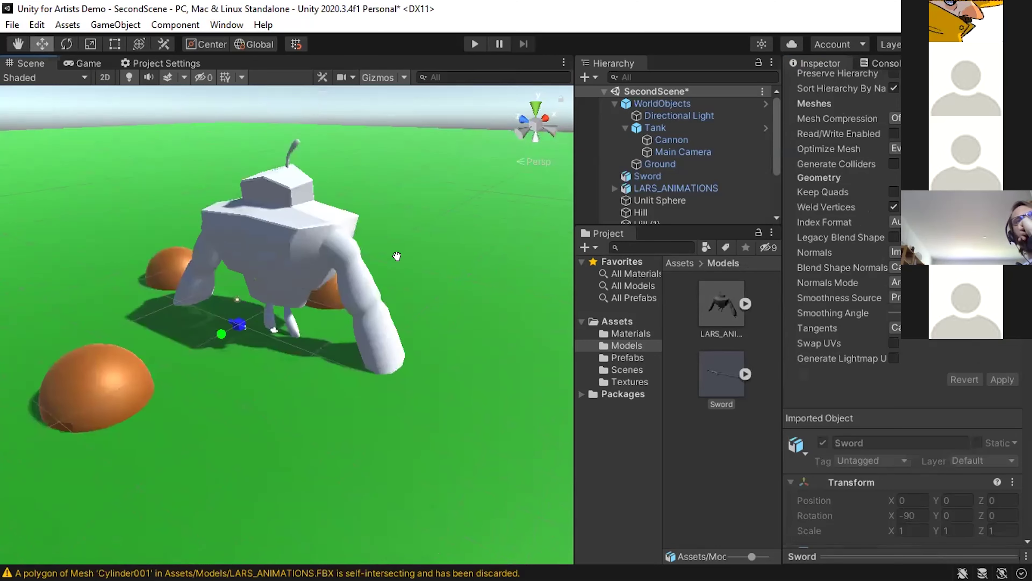
Set the LARS_ANIMATIONS model's Scale Factor to 0.1 and apply it.
left_click(722, 309)
scroll(271, 300, "up", 2)
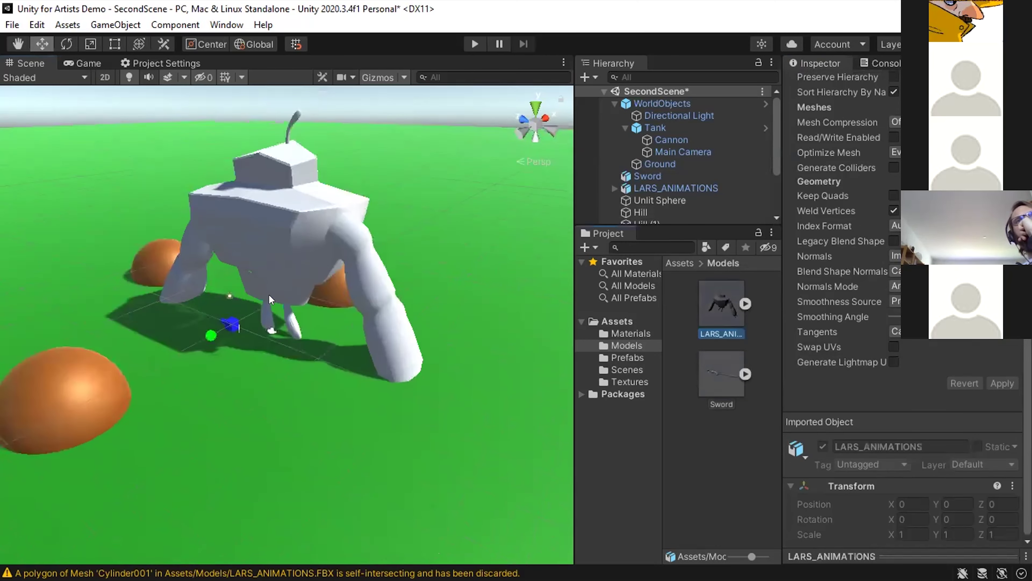
left_click_drag(271, 300, 276, 216, "alt")
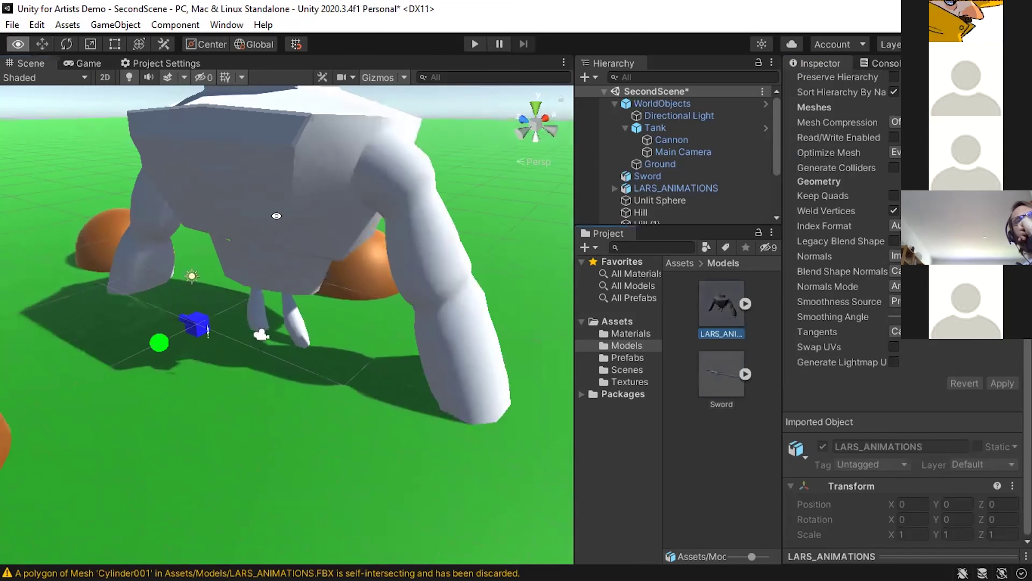
scroll(276, 216, "down", 2)
scroll(871, 316, "up", 5)
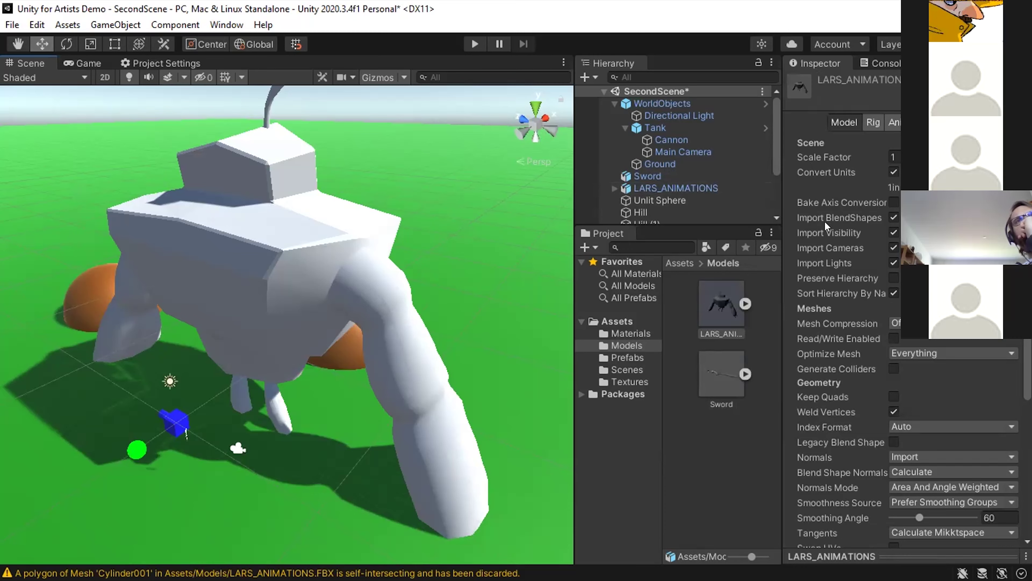
left_click(893, 157)
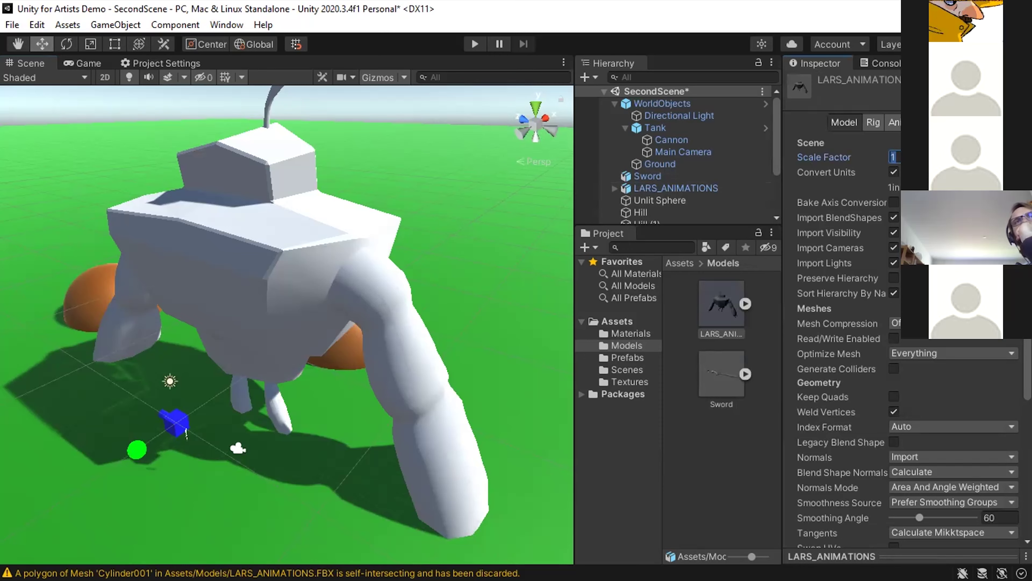
key("BackSpace")
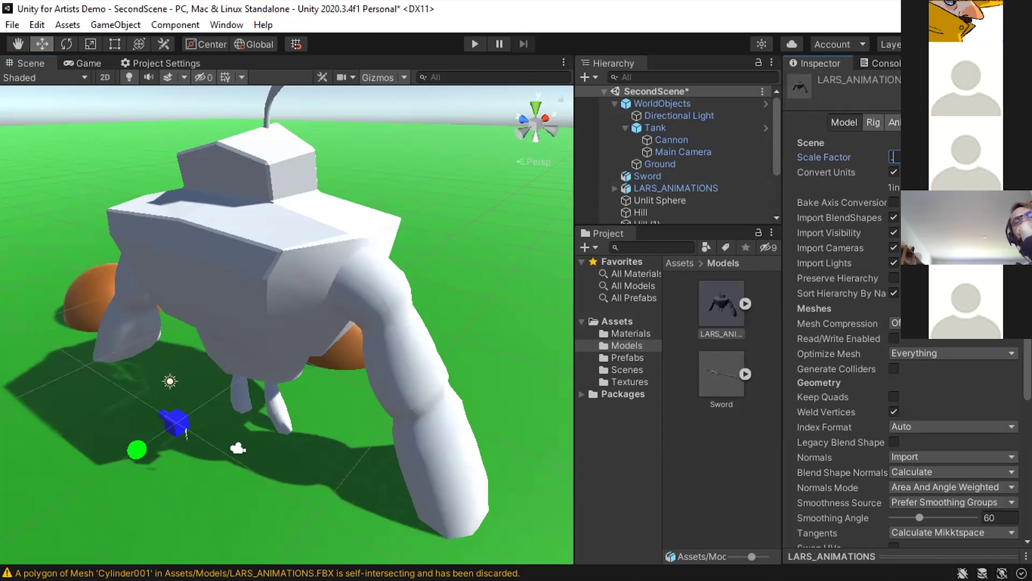
type("0.1")
scroll(935, 366, "down", 5)
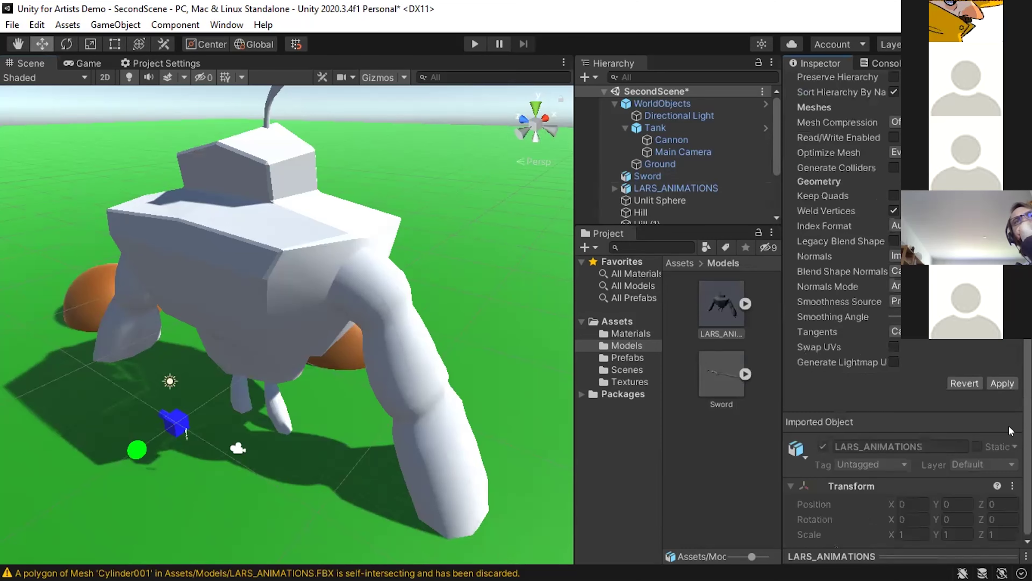
left_click(1002, 383)
Move the small LARS robot along X beside the blue tank and sword, and frame it.
scroll(362, 448, "up", 5)
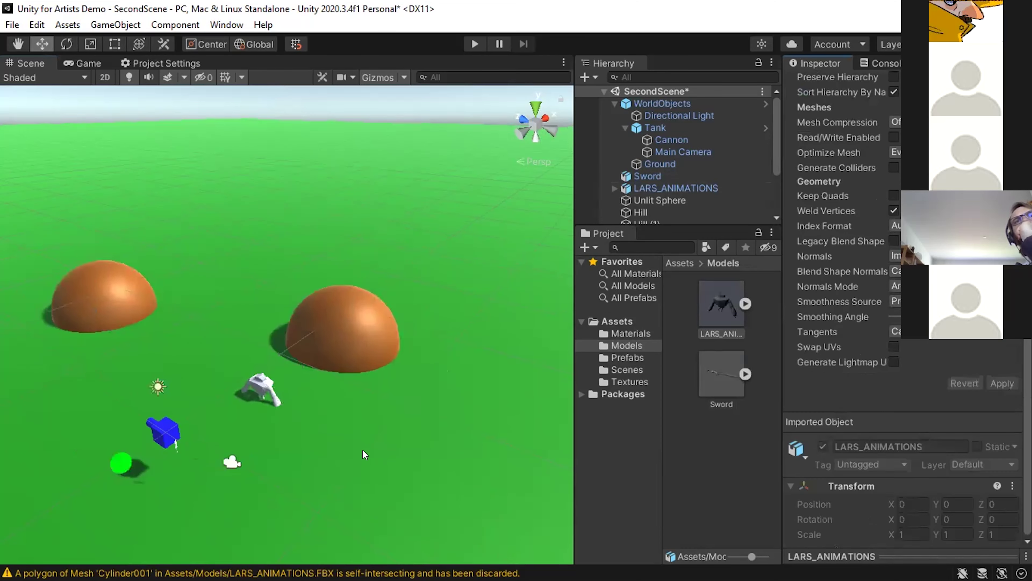
middle_click_drag(297, 479, 390, 185)
left_click_drag(365, 202, 318, 203, "alt")
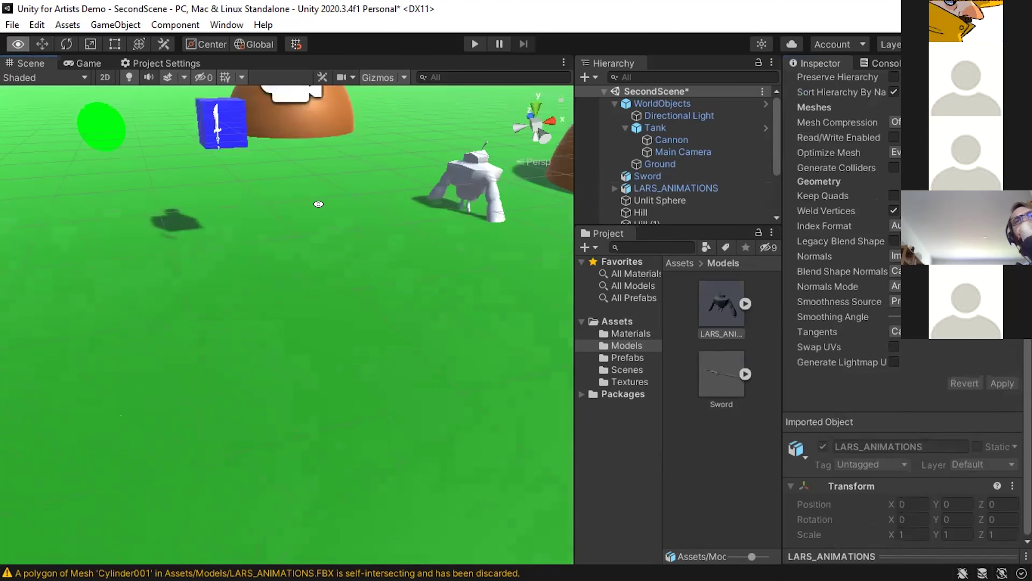
left_click(476, 171)
left_click_drag(508, 174, 352, 99)
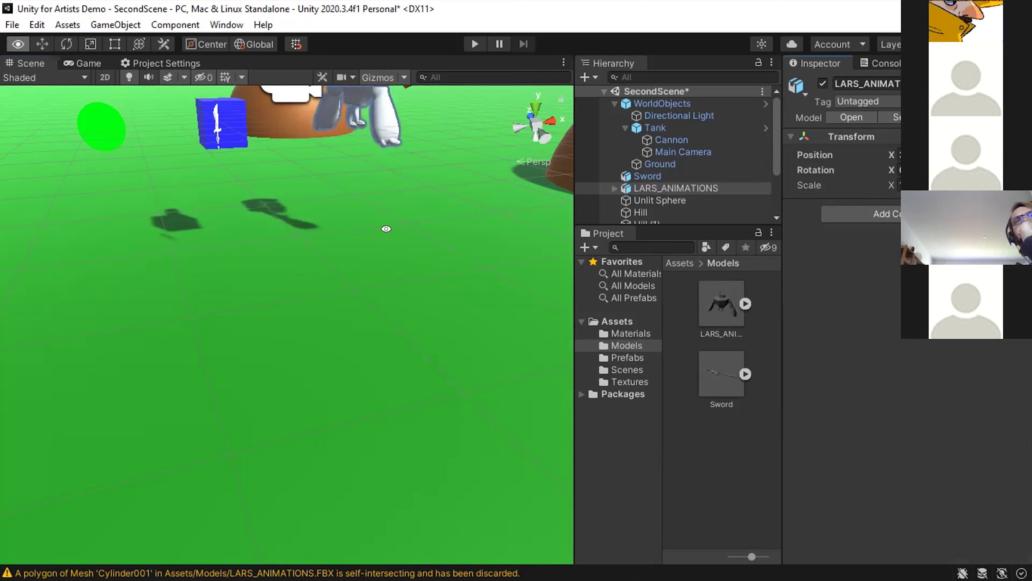
right_click_drag(387, 226, 295, 253)
key("f")
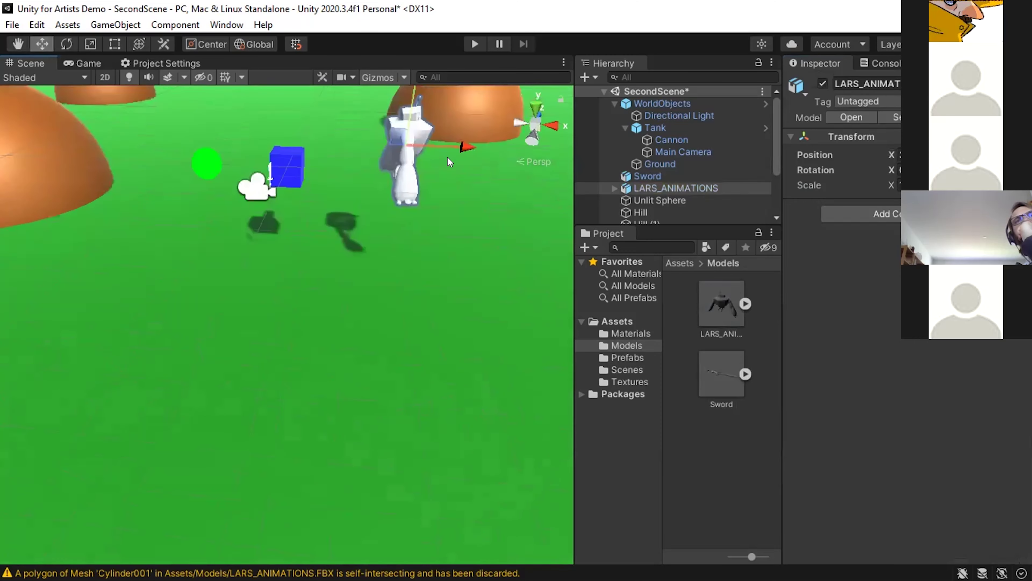
Save the SecondScene changes.
left_click(841, 201)
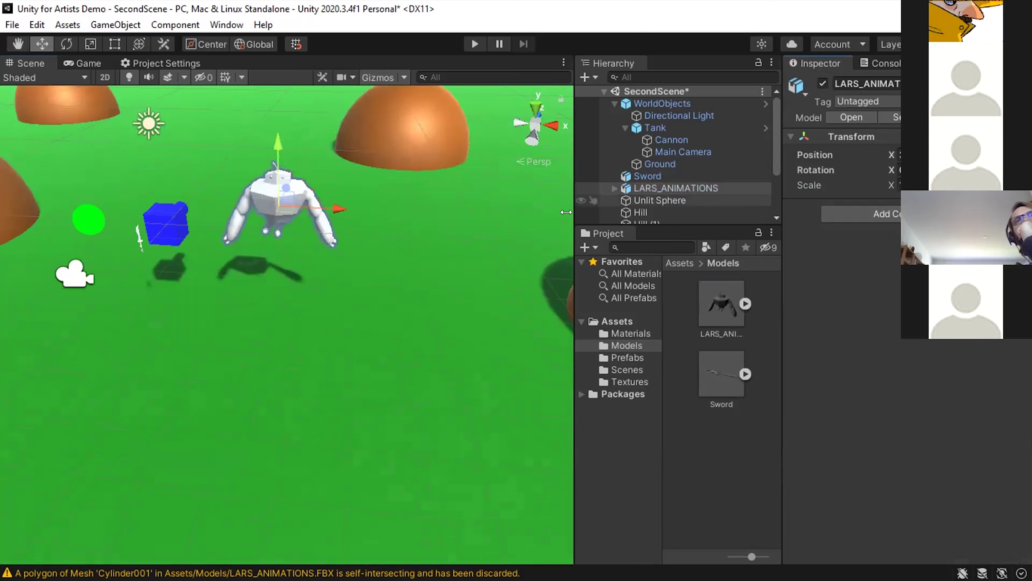
right_click_drag(421, 267, 377, 175)
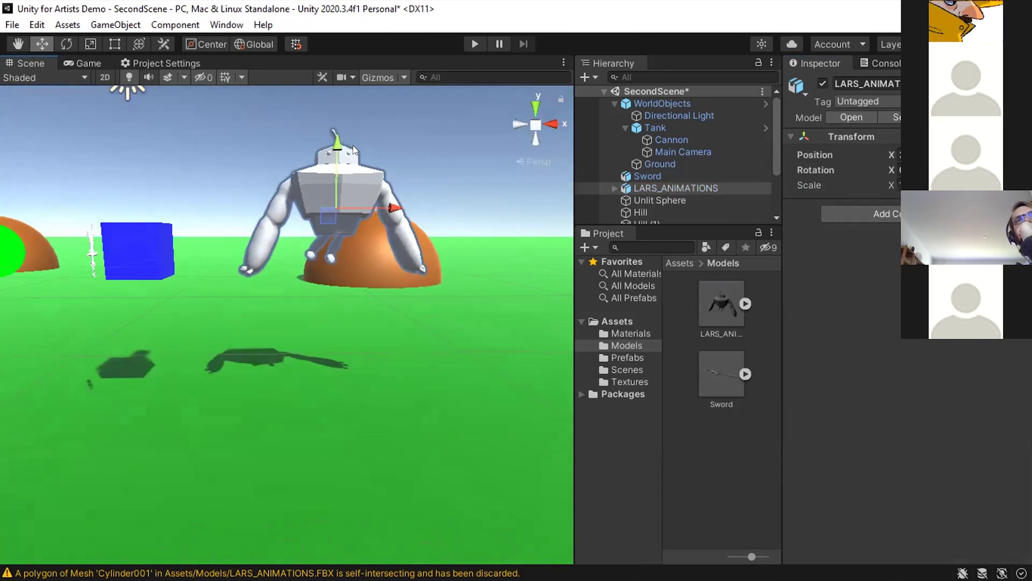
key("ctrl+s")
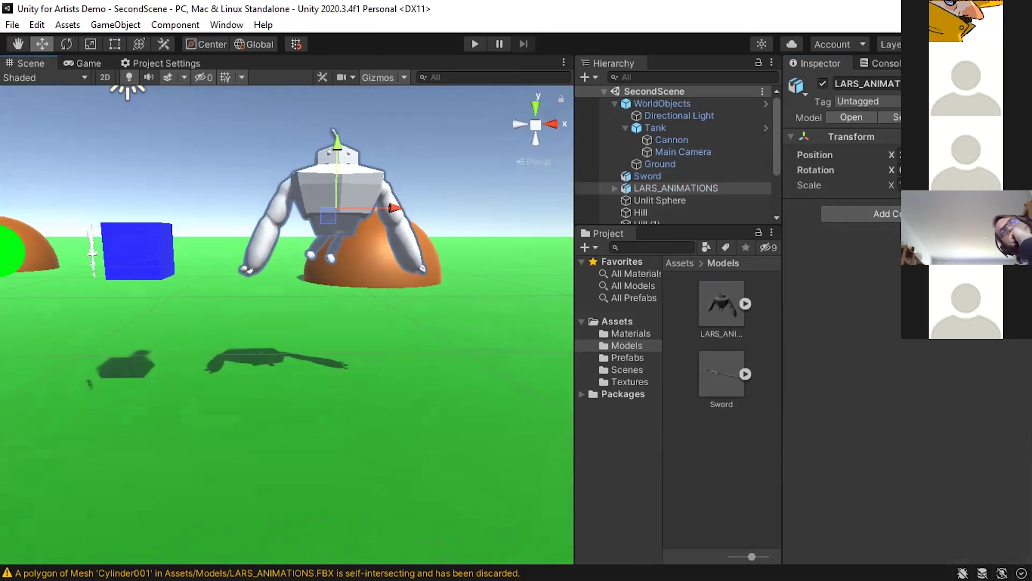
Select the Sword model and view its Animation import tab, which reports no animation data.
left_click(728, 373)
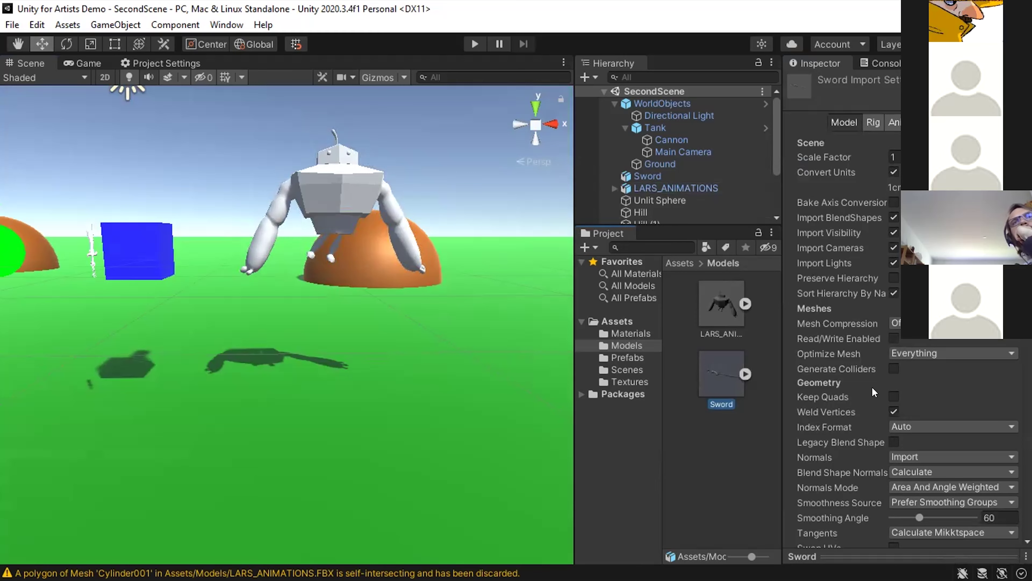
scroll(872, 387, "down", 8)
scroll(869, 367, "up", 8)
scroll(898, 205, "down", 5)
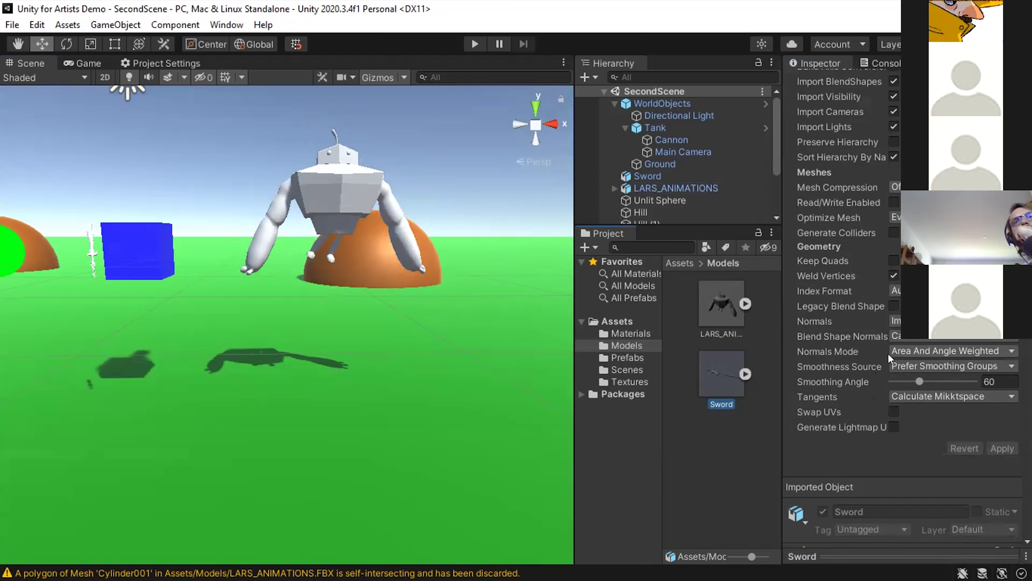
scroll(887, 339, "up", 3)
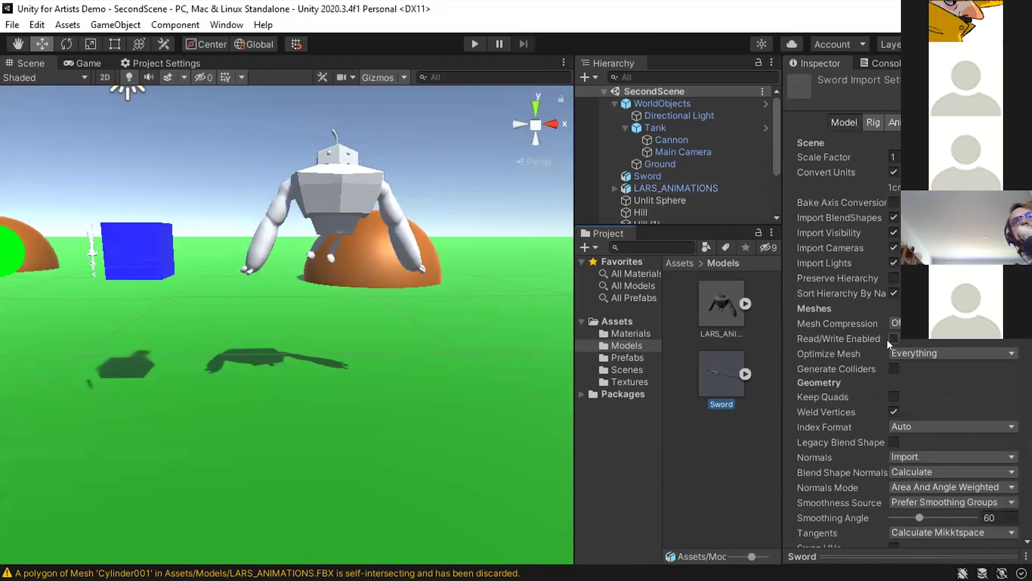
scroll(875, 235, "down", 3)
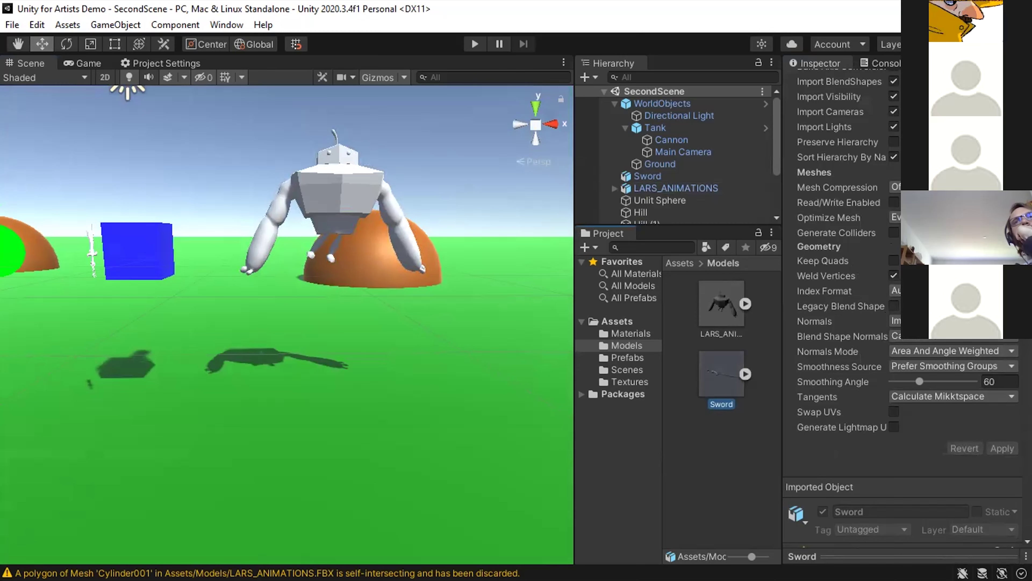
scroll(841, 285, "up", 4)
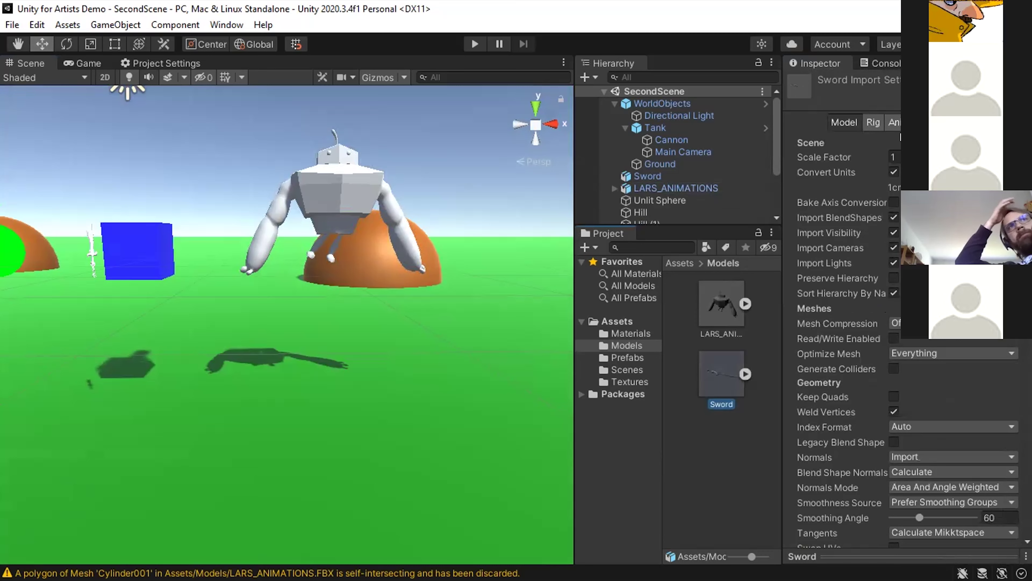
left_click(894, 122)
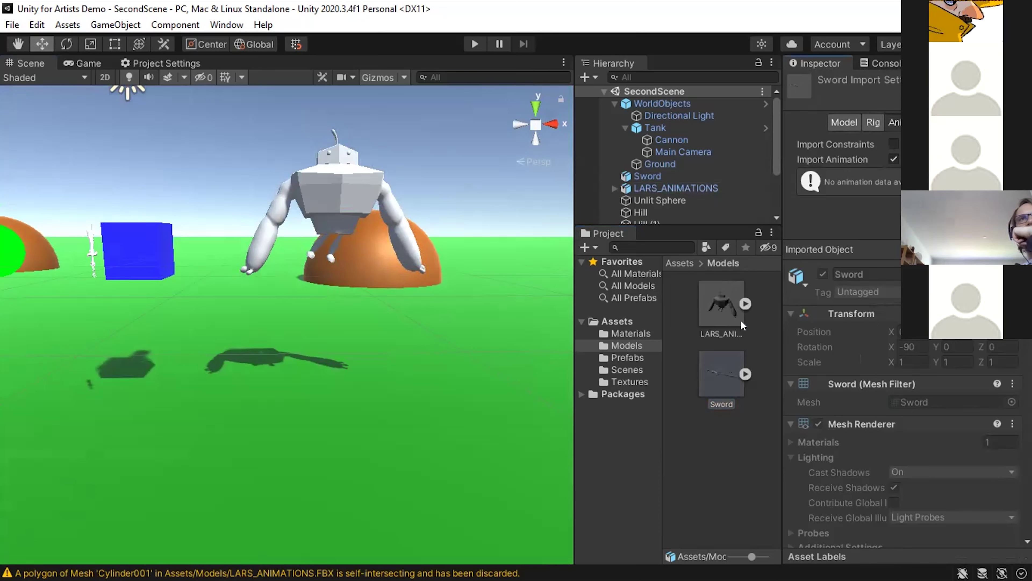
Expand LARS_ANIMATIONS, inspect its Take 001 clip, then collapse it and show the model's import settings.
left_click(746, 302)
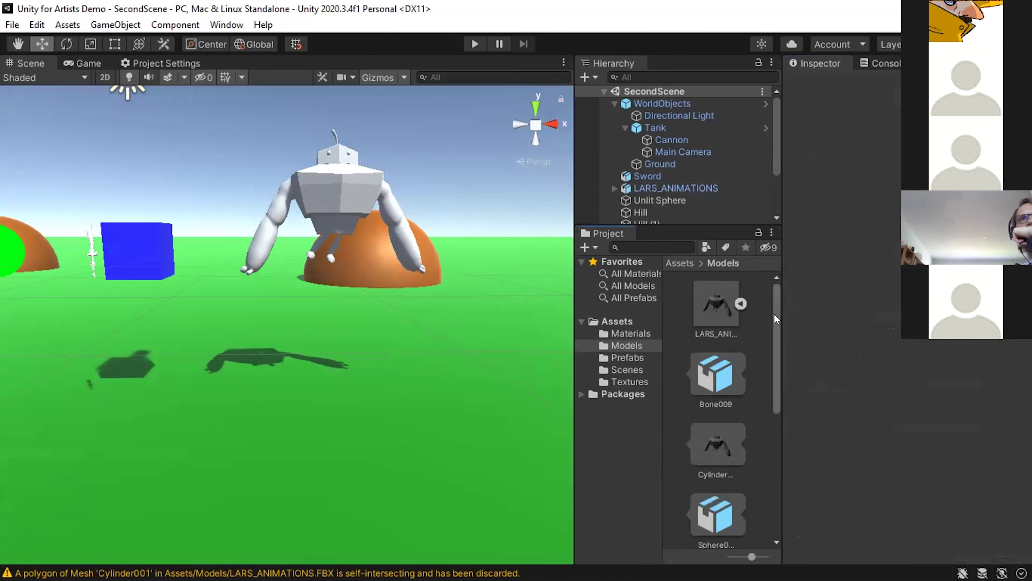
left_click_drag(567, 319, 503, 319)
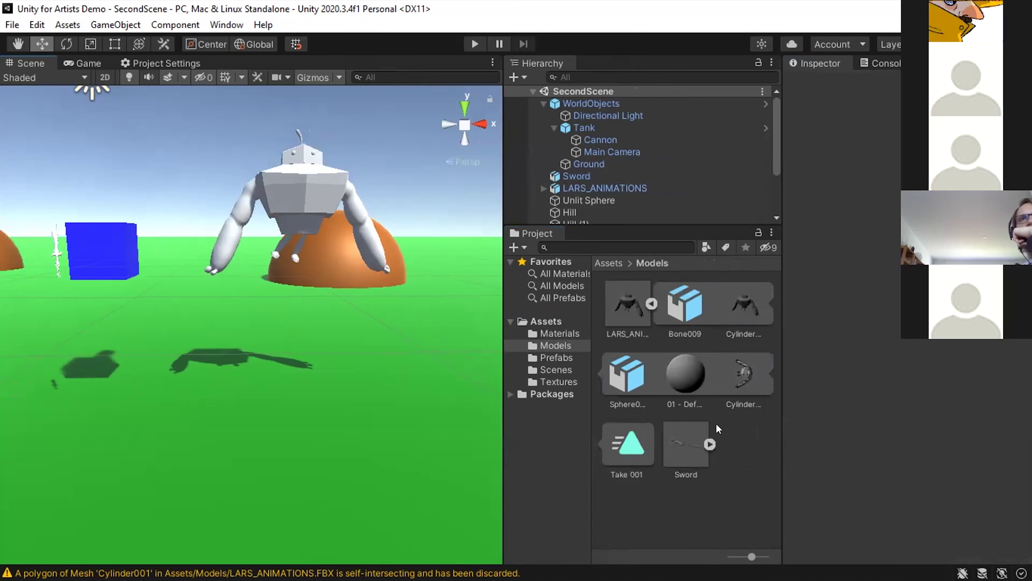
left_click(634, 440)
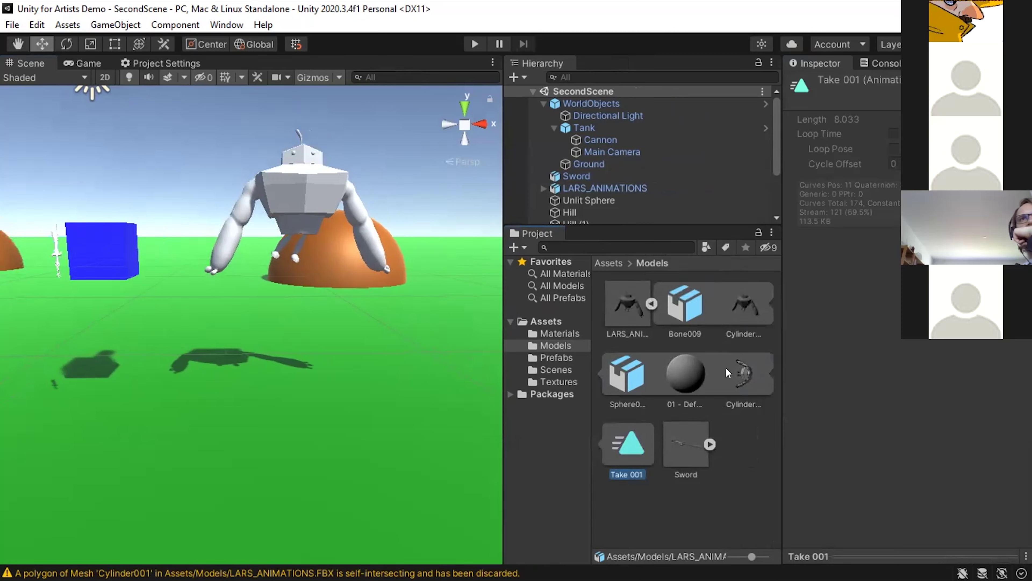
left_click(628, 302)
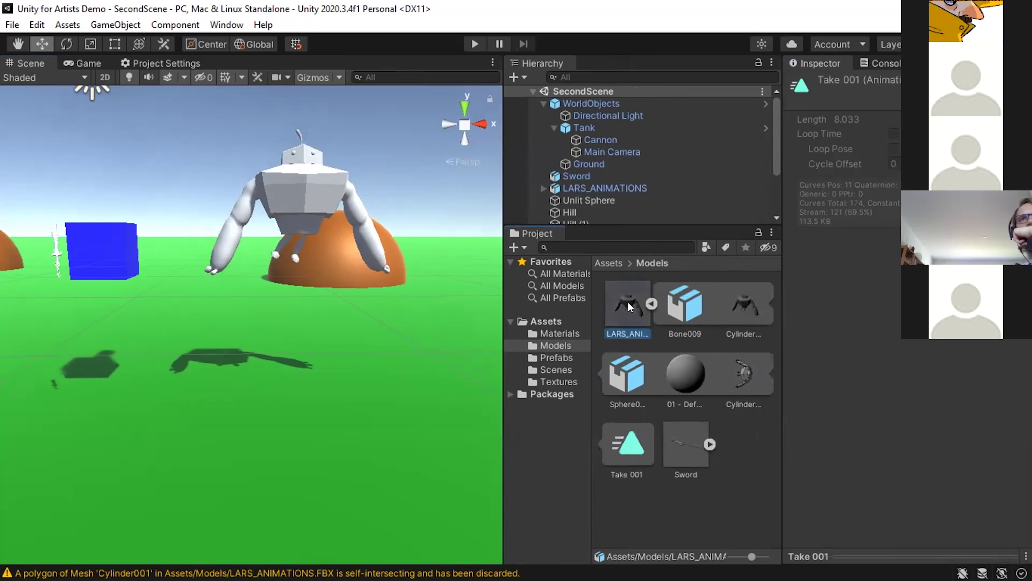
left_click(647, 304)
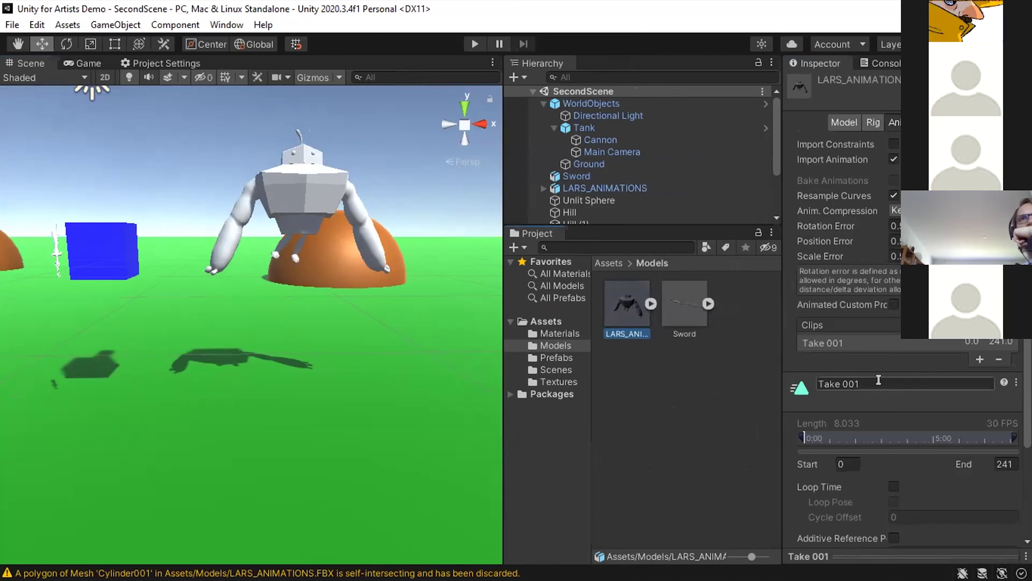
Select the Take 001 clip, enlarge the preview, and play then pause it at frame 175.
scroll(882, 205, "down", 5)
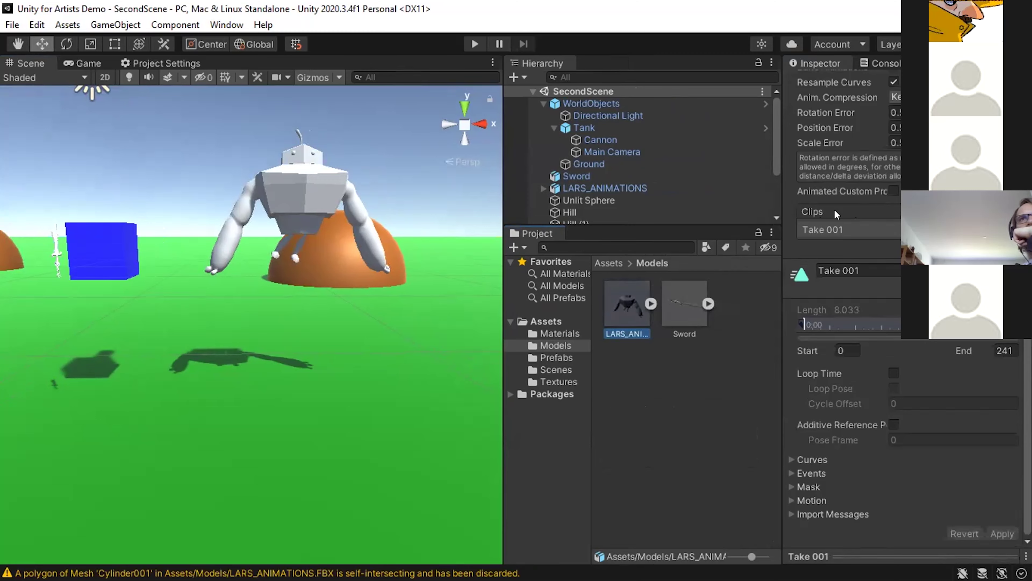
left_click(830, 230)
left_click_drag(888, 548, 887, 435)
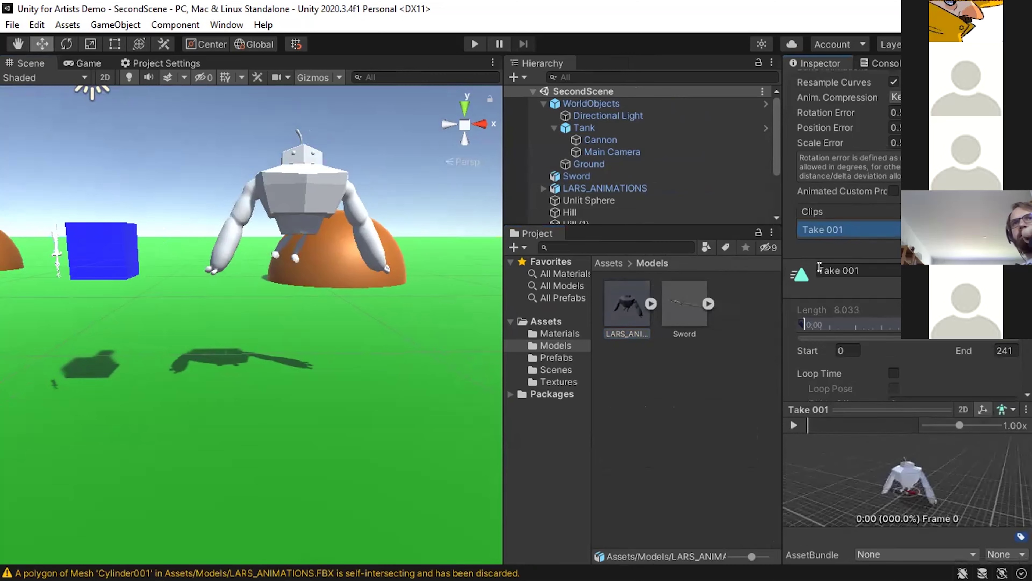
left_click(791, 425)
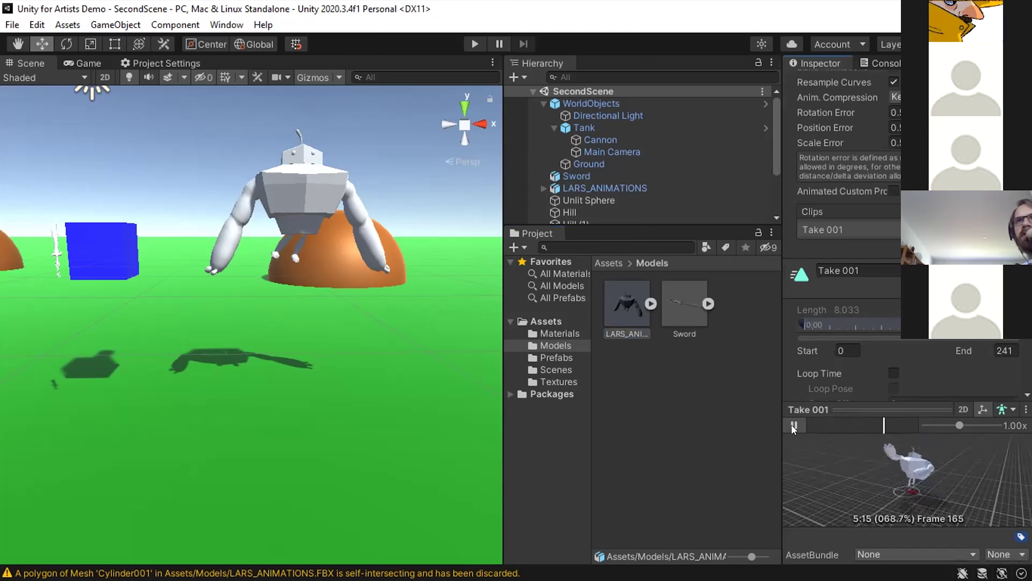
left_click(791, 425)
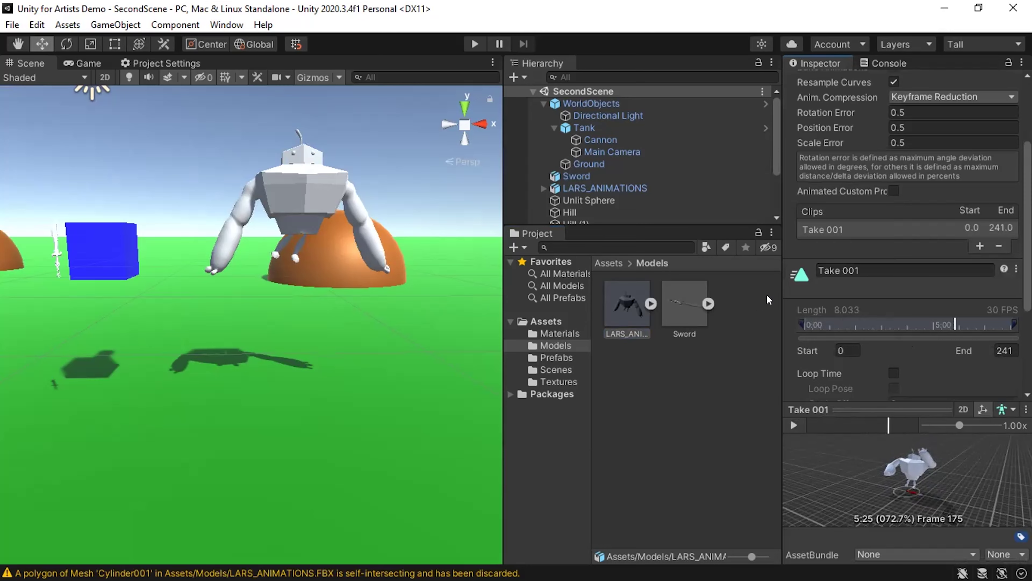
scroll(886, 282, "up", 5)
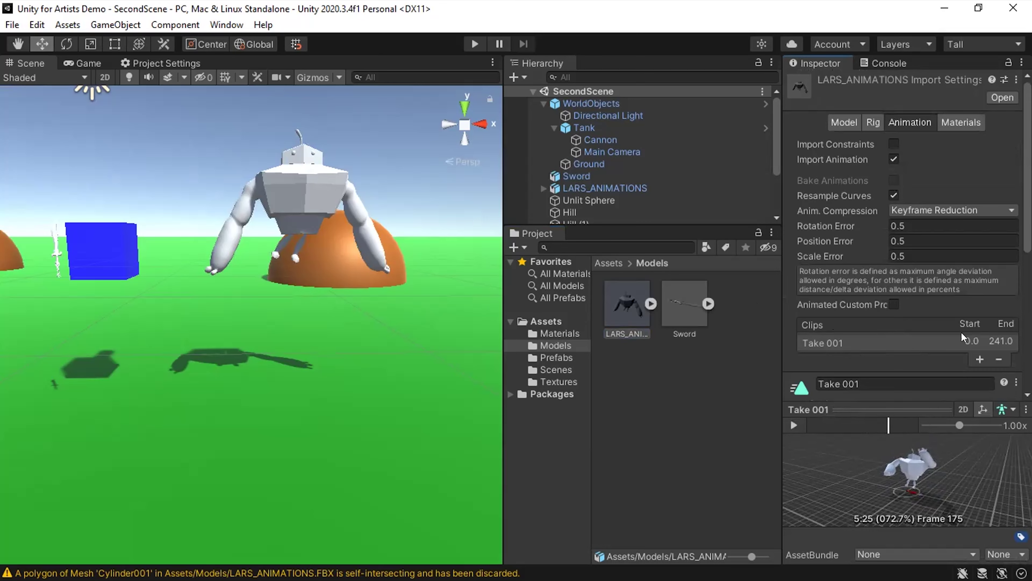
Add two more clips from Take 001 to the Clips list.
left_click(973, 356)
left_click(975, 370)
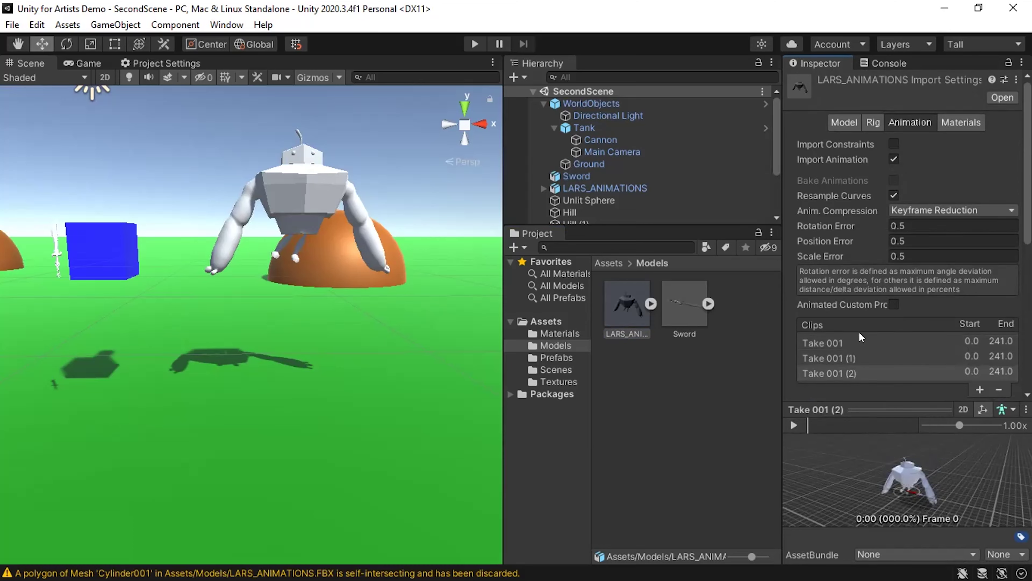
left_click(864, 338)
scroll(881, 313, "down", 3)
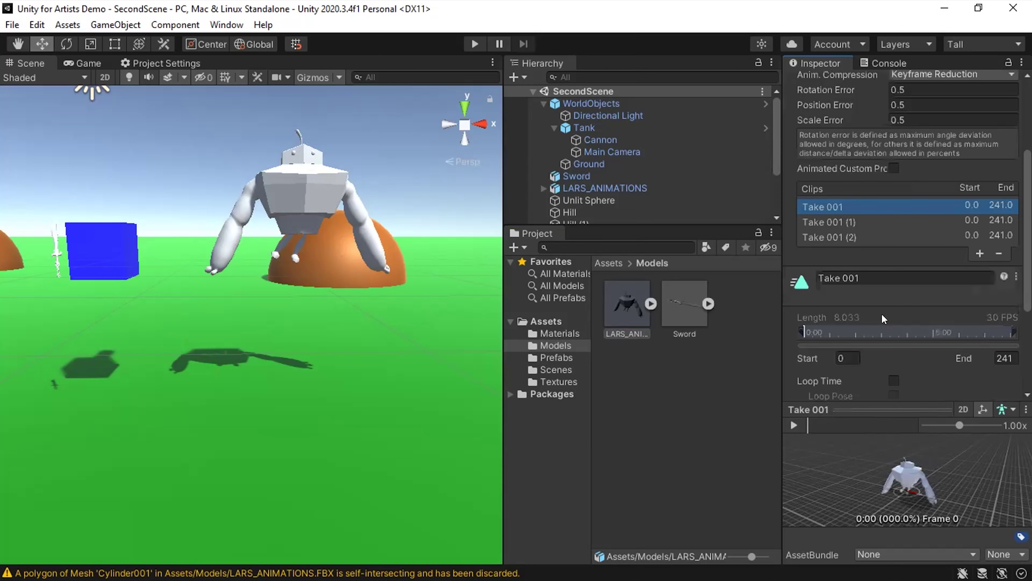
scroll(881, 313, "down", 3)
scroll(833, 168, "up", 3)
Rename the first clip to Idle, end it at frame 20, and preview it.
left_click(864, 276)
type("Idle")
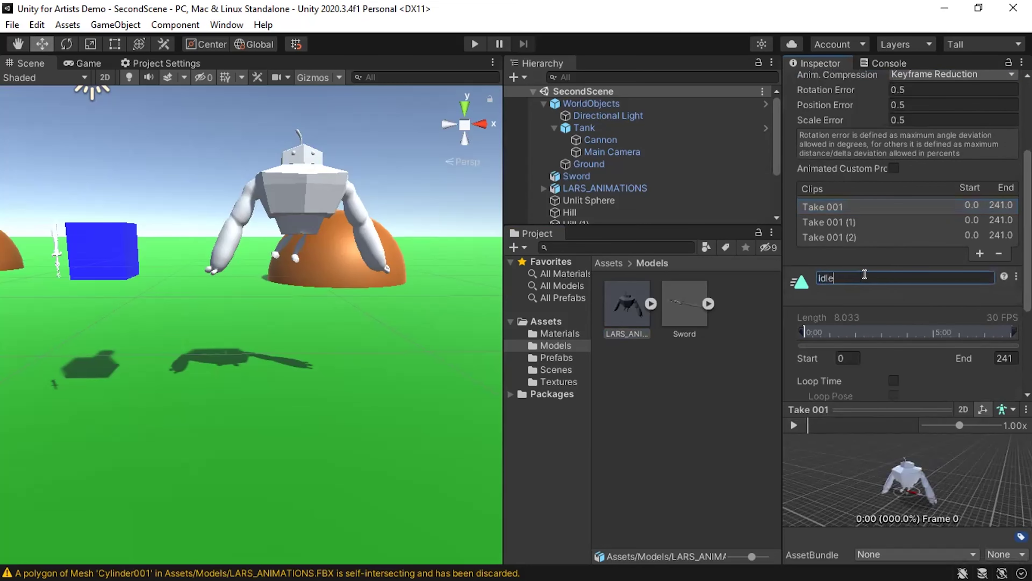
scroll(865, 274, "down", 3)
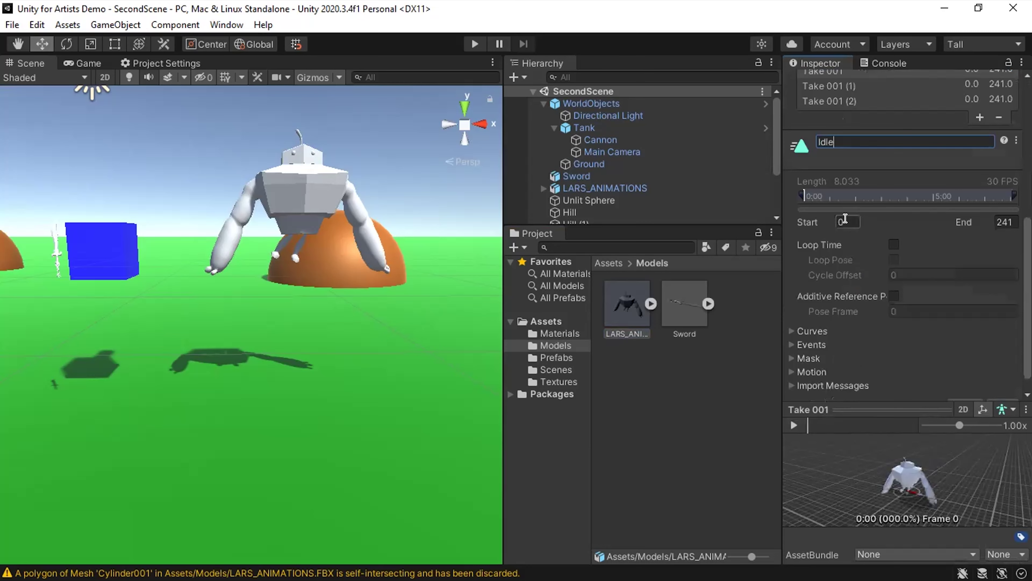
left_click(1008, 223)
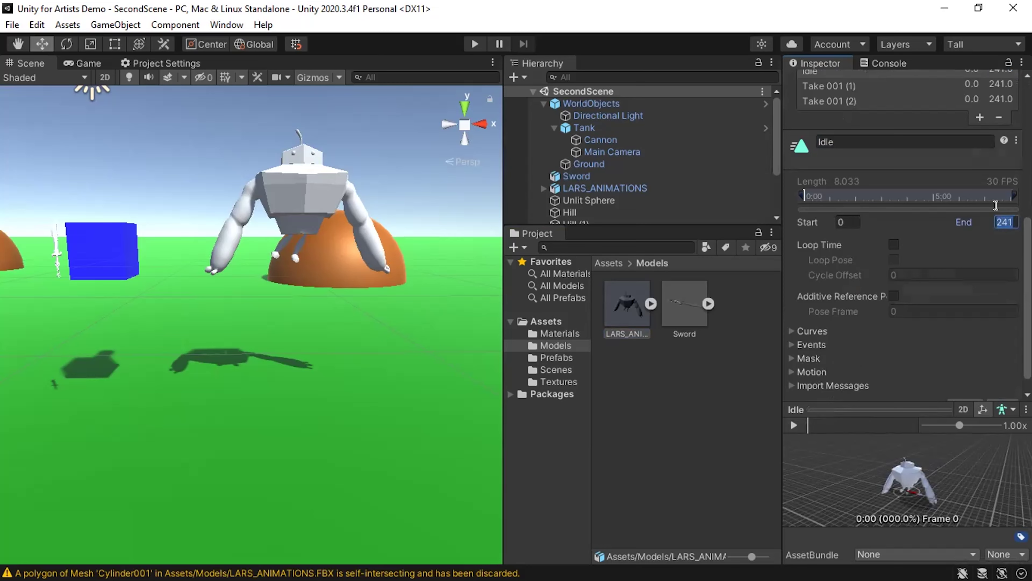
type("20")
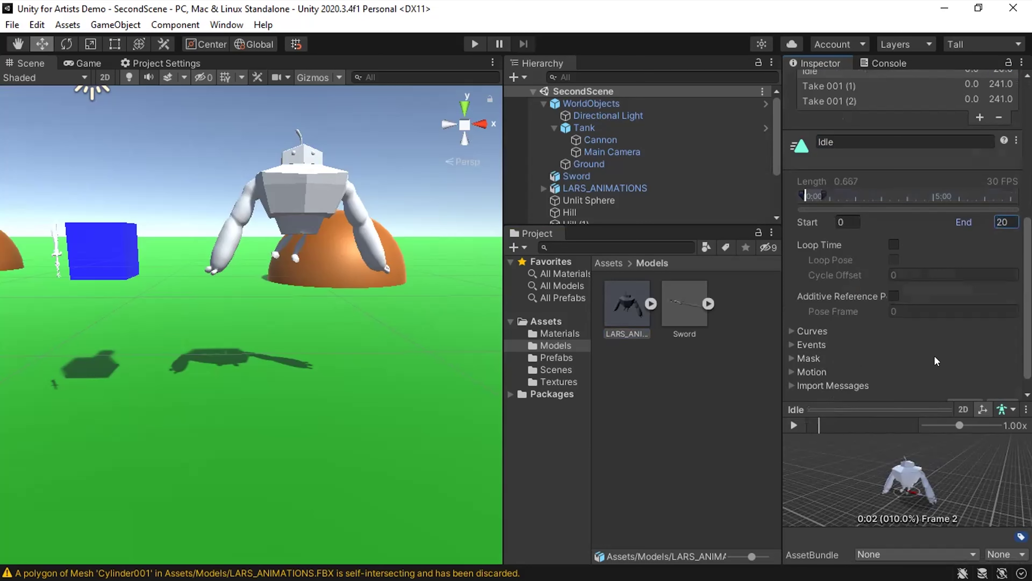
left_click(792, 419)
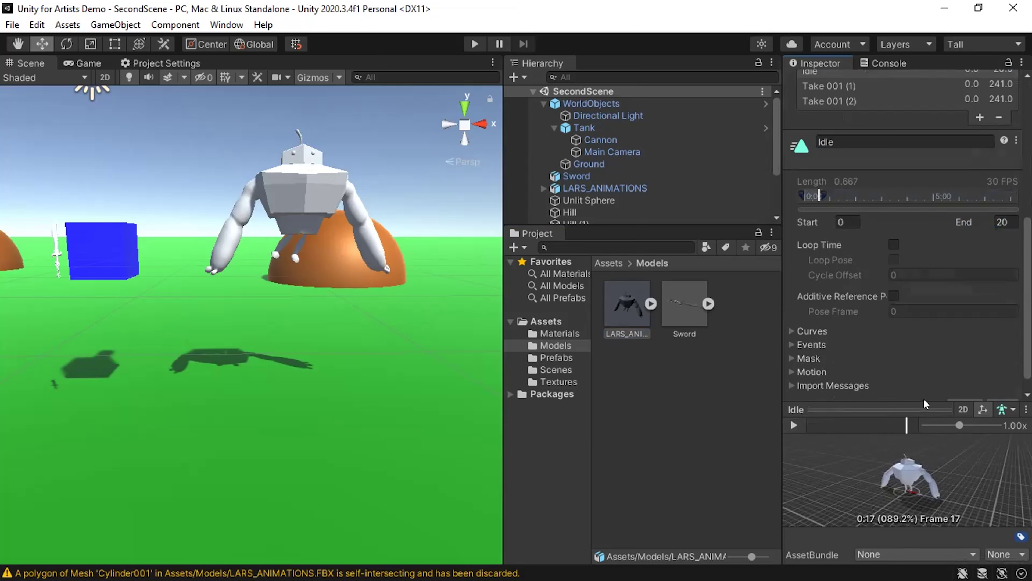
scroll(912, 208, "up", 3)
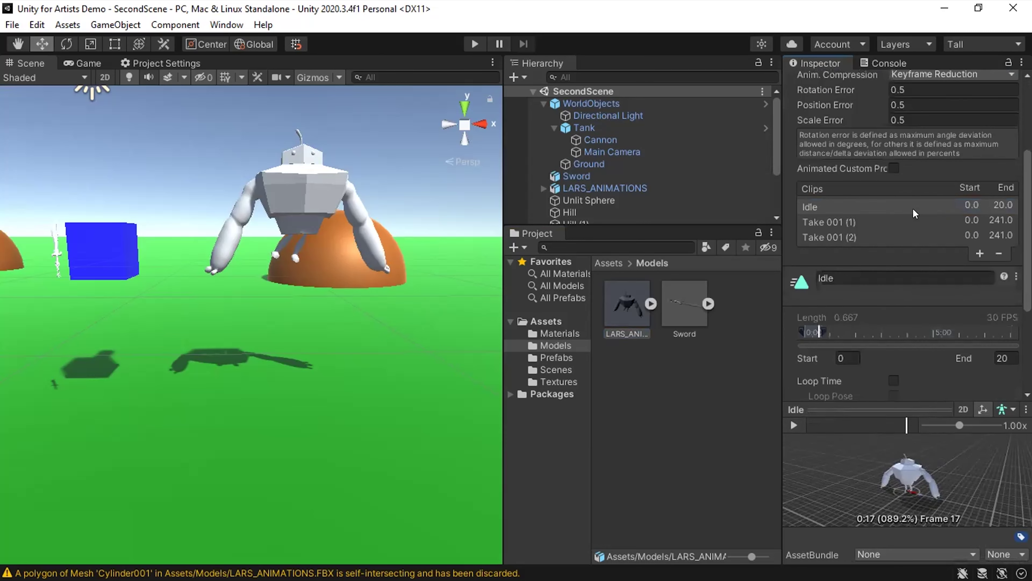
Rename the second clip to Walk spanning frames 20 to 55, and preview it.
left_click(898, 222)
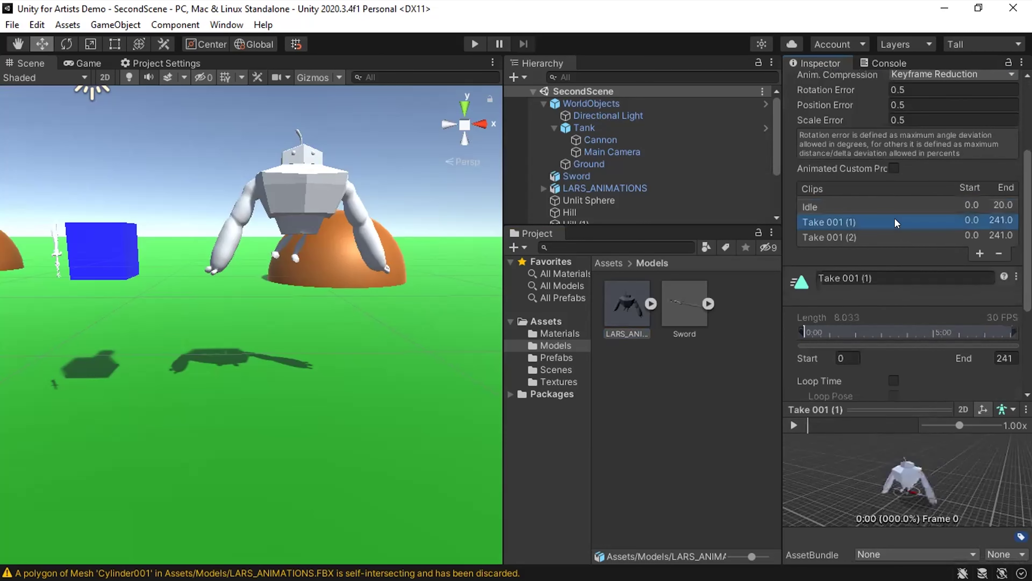
left_click(880, 272)
type("Walk")
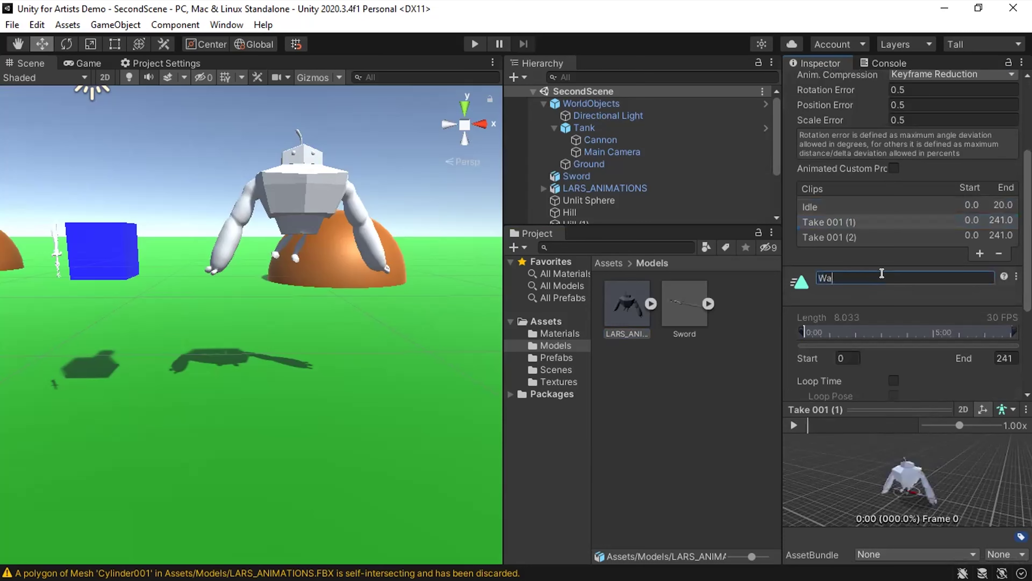
left_click(843, 351)
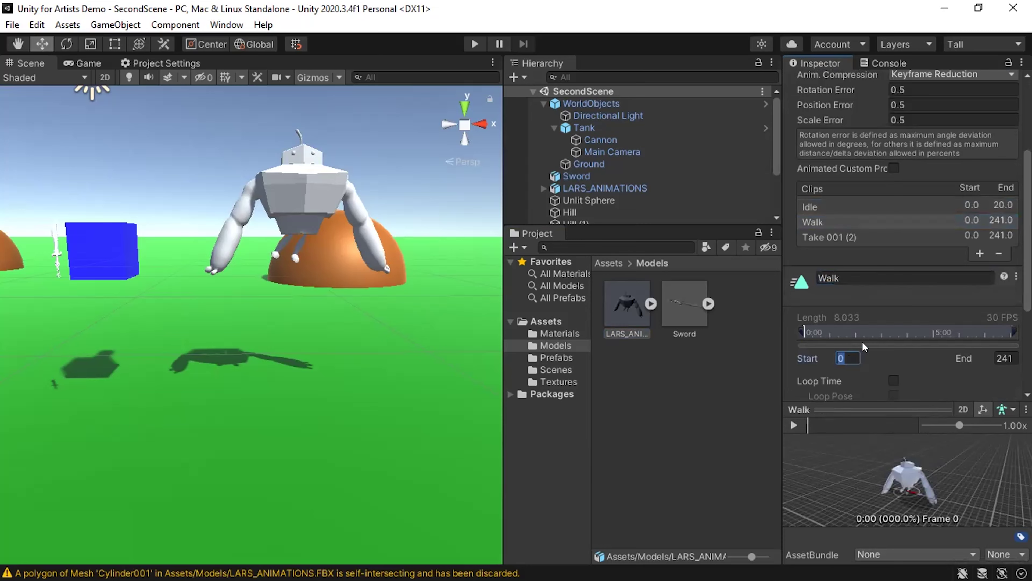
type("20")
key("Tab")
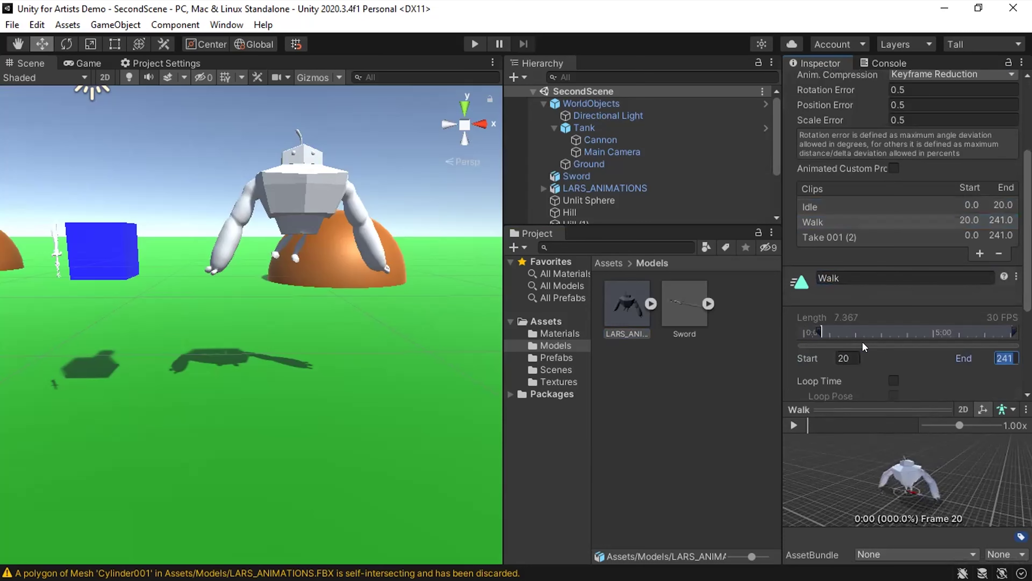
type("55")
scroll(815, 358, "down", 3)
left_click(790, 419)
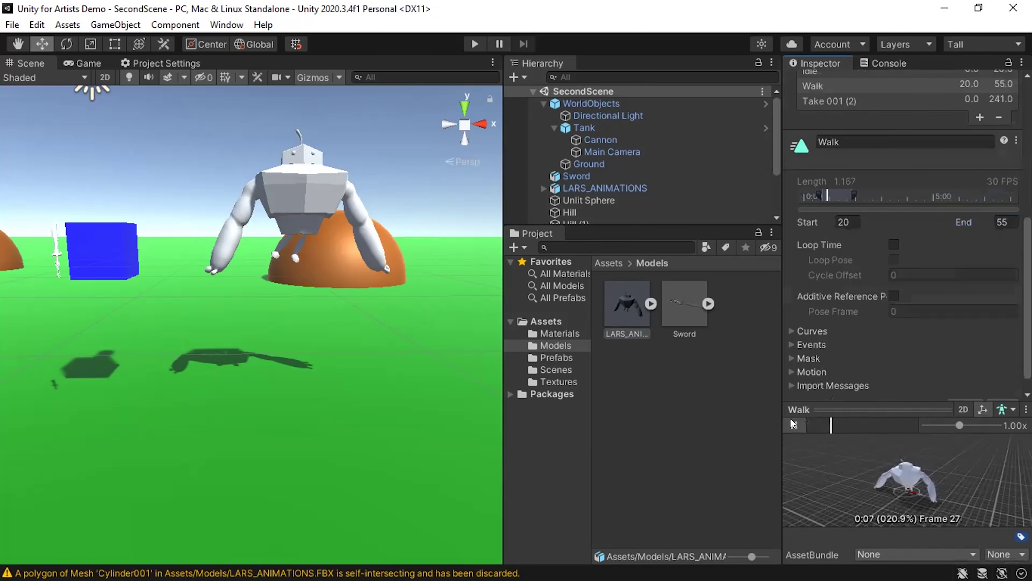
left_click(790, 419)
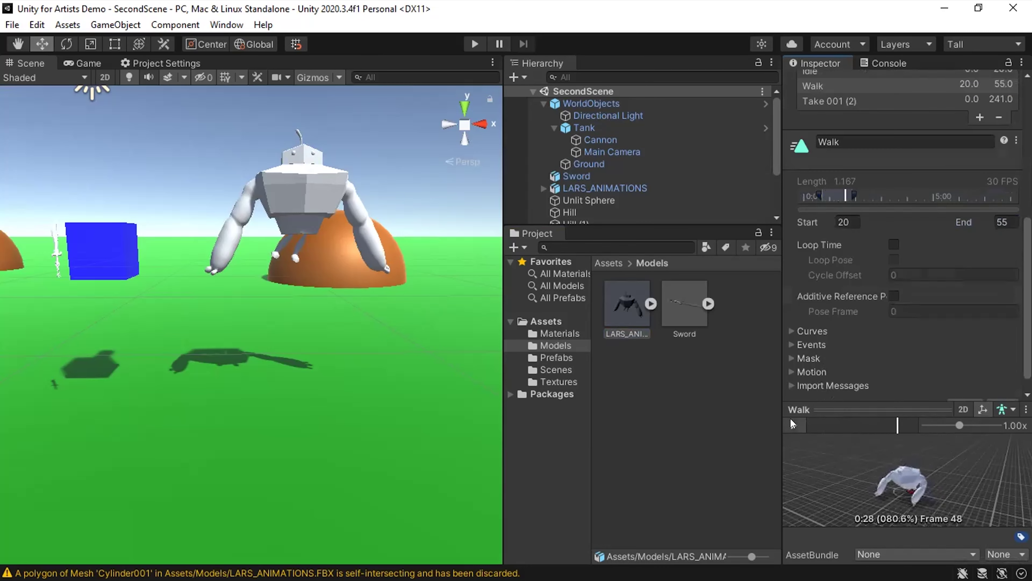
scroll(873, 223, "up", 3)
left_click(924, 236)
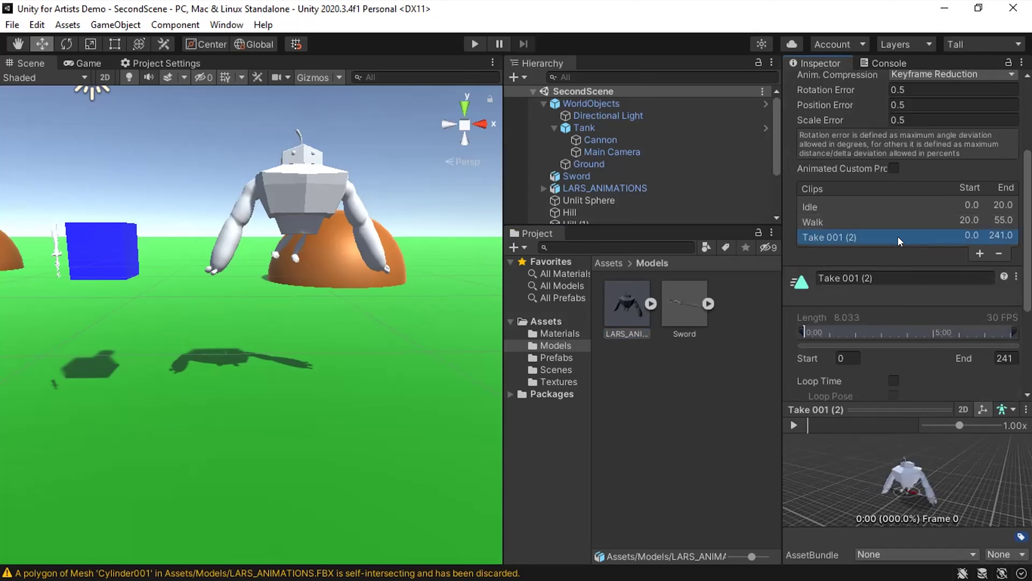
Rename the third clip to Jump and set it to span frames 60 to 98.
left_click(879, 275)
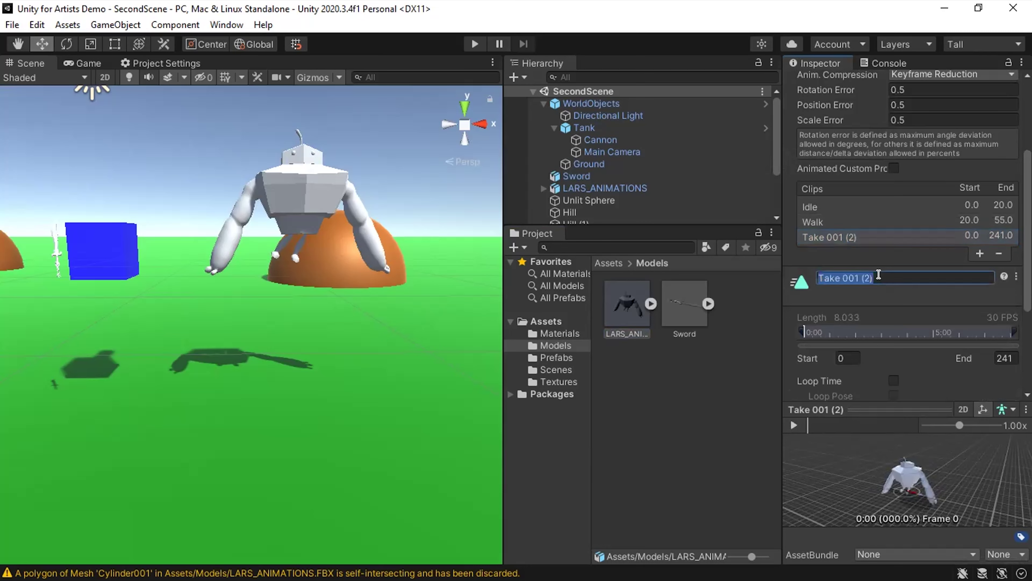
type("Jump")
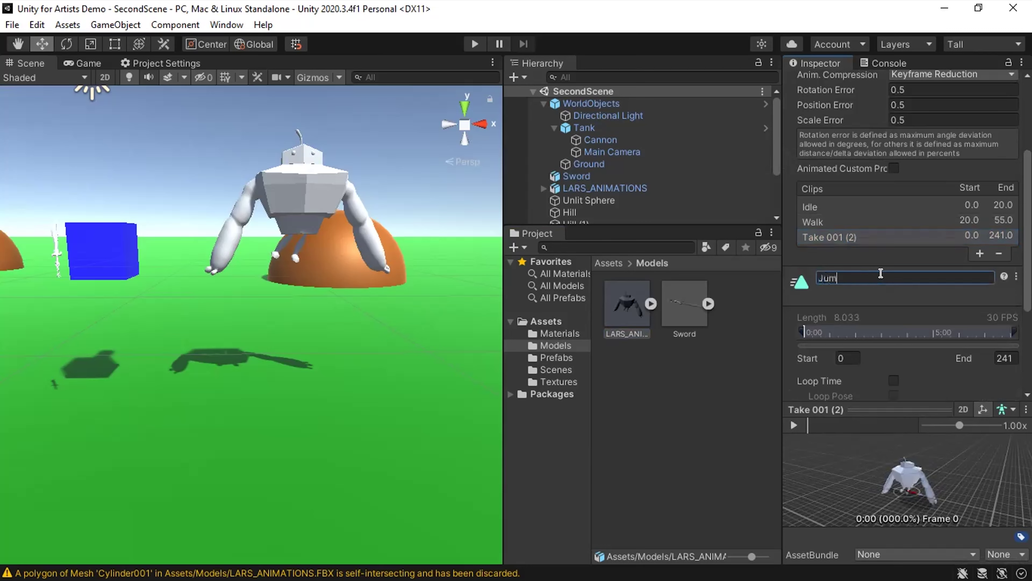
left_click(844, 357)
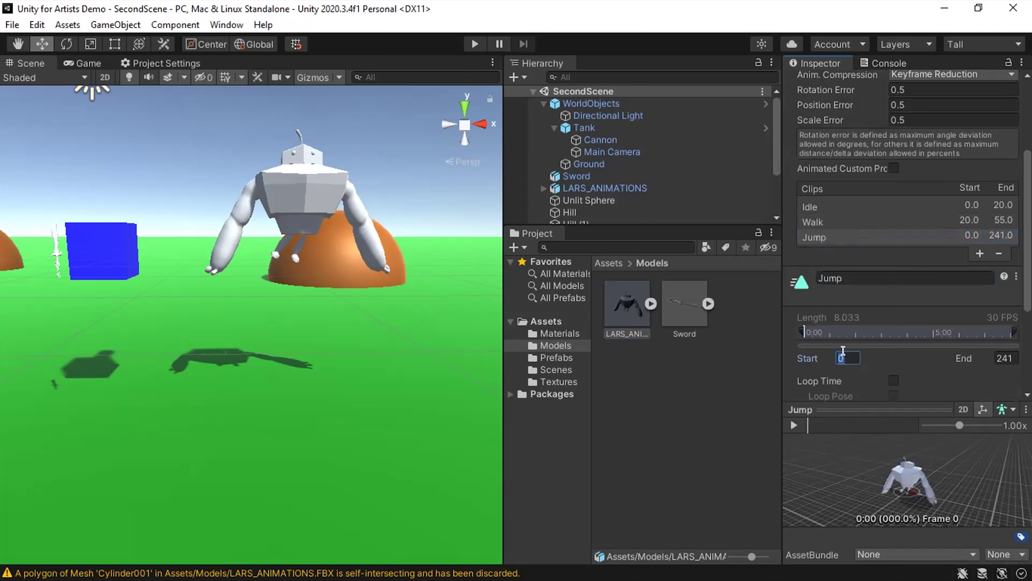
type("60")
key("Tab")
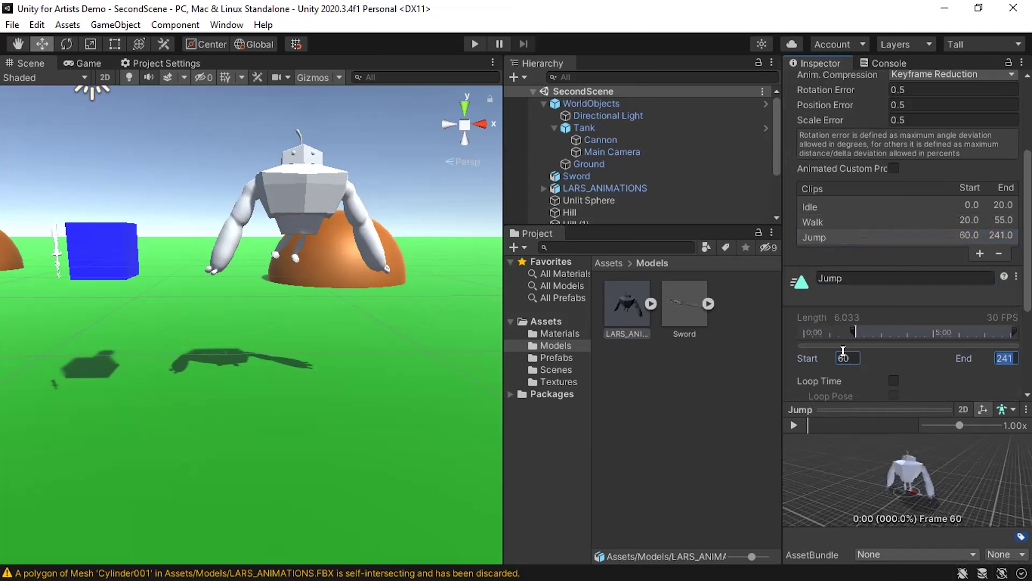
type("98")
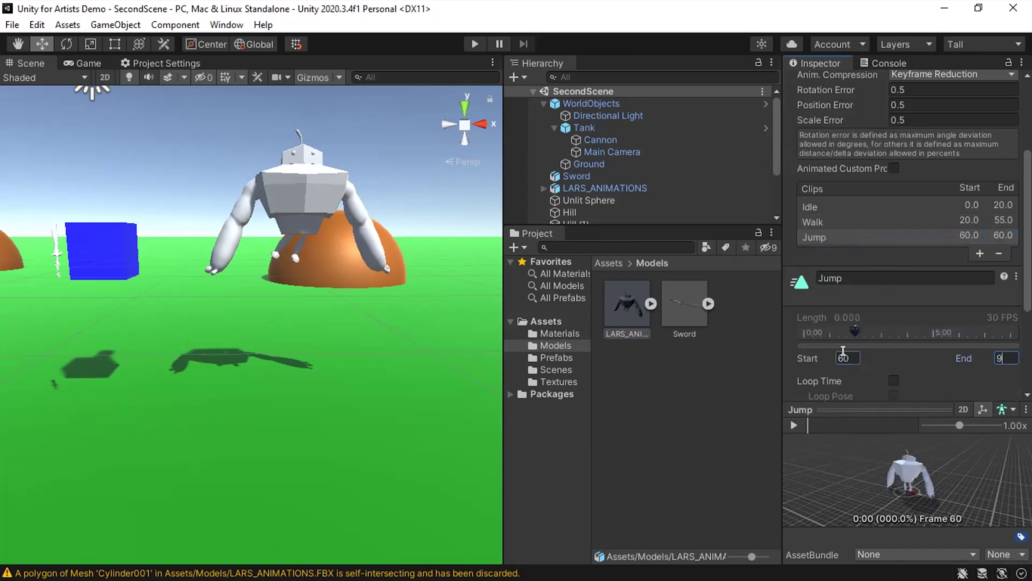
left_click(881, 467)
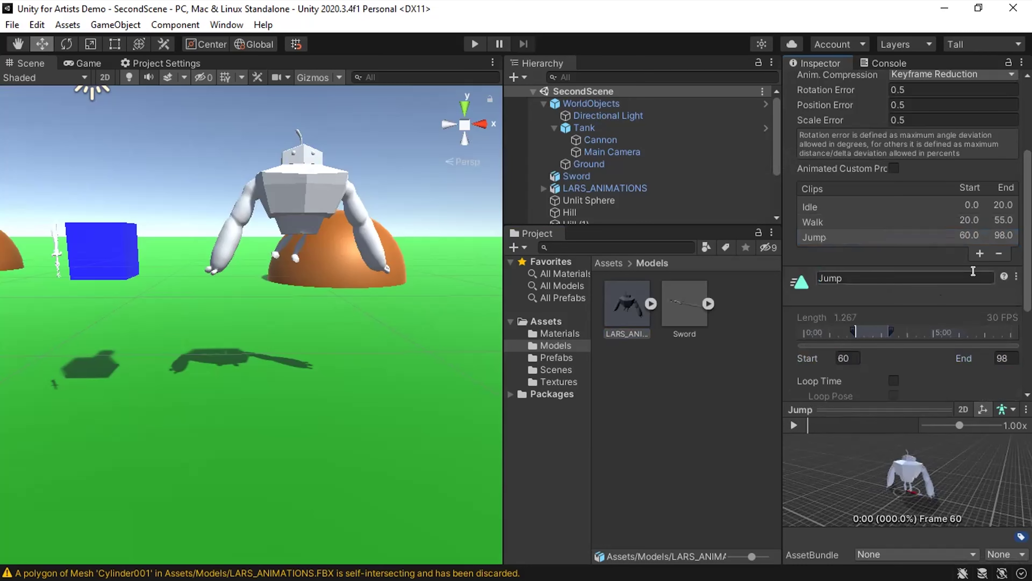
scroll(944, 285, "down", 3)
left_click(1000, 386)
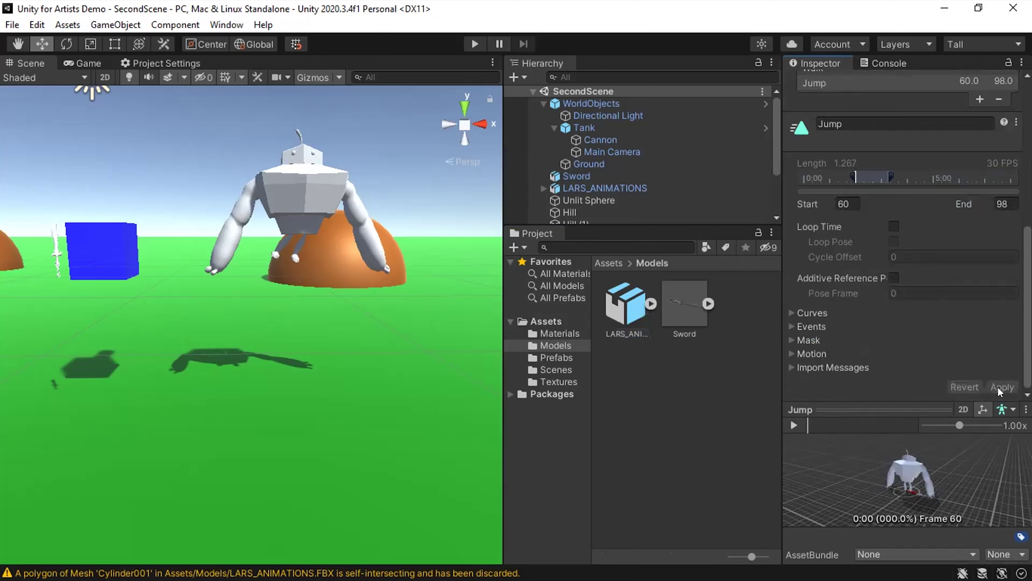
left_click(652, 303)
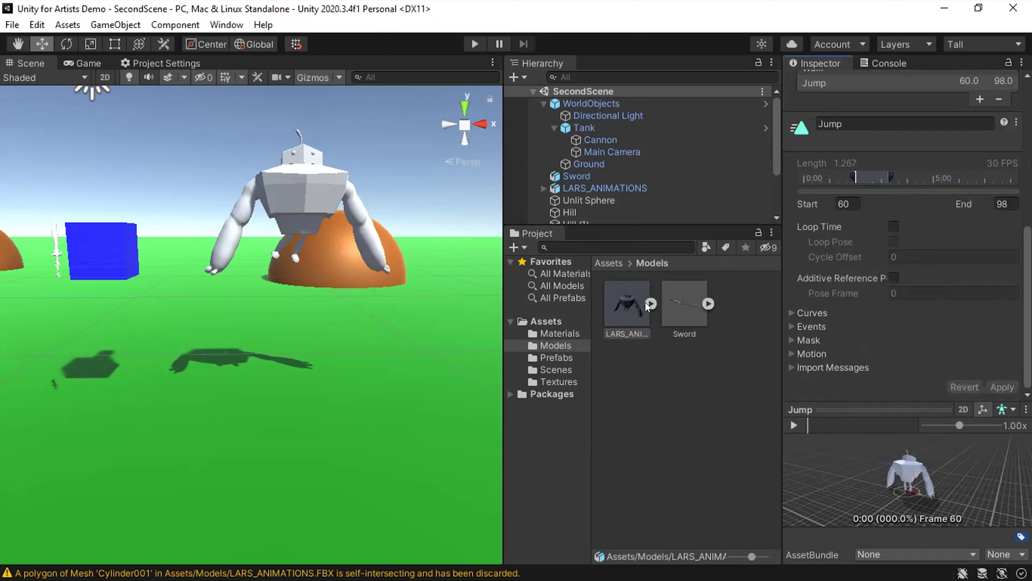
scroll(728, 455, "down", 1)
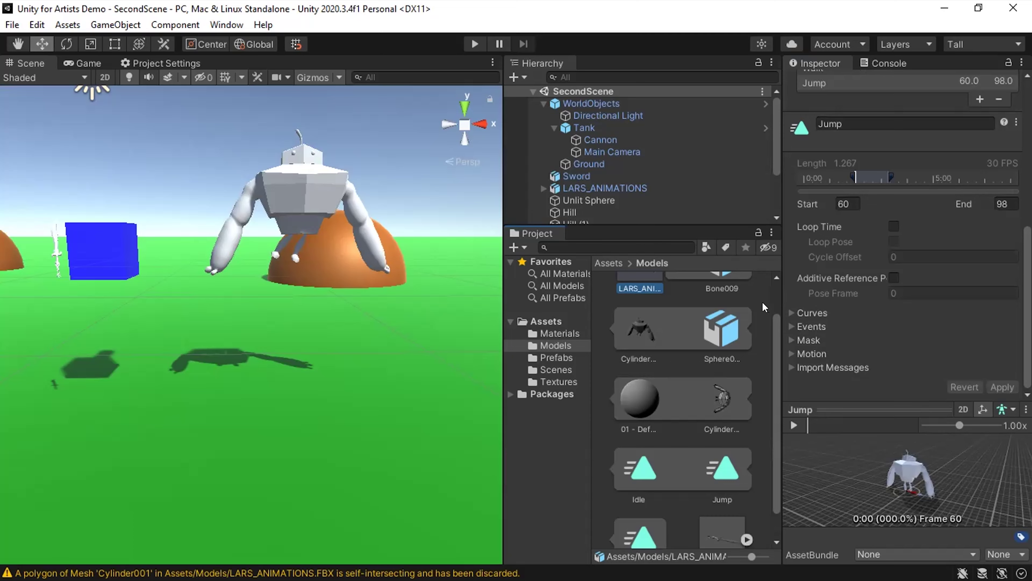
left_click(474, 44)
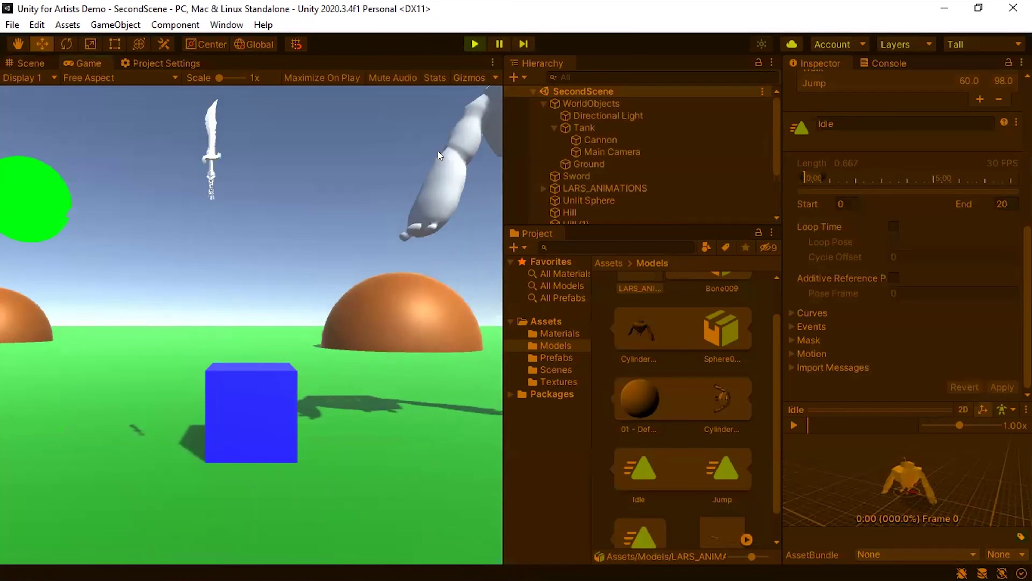
left_click(474, 44)
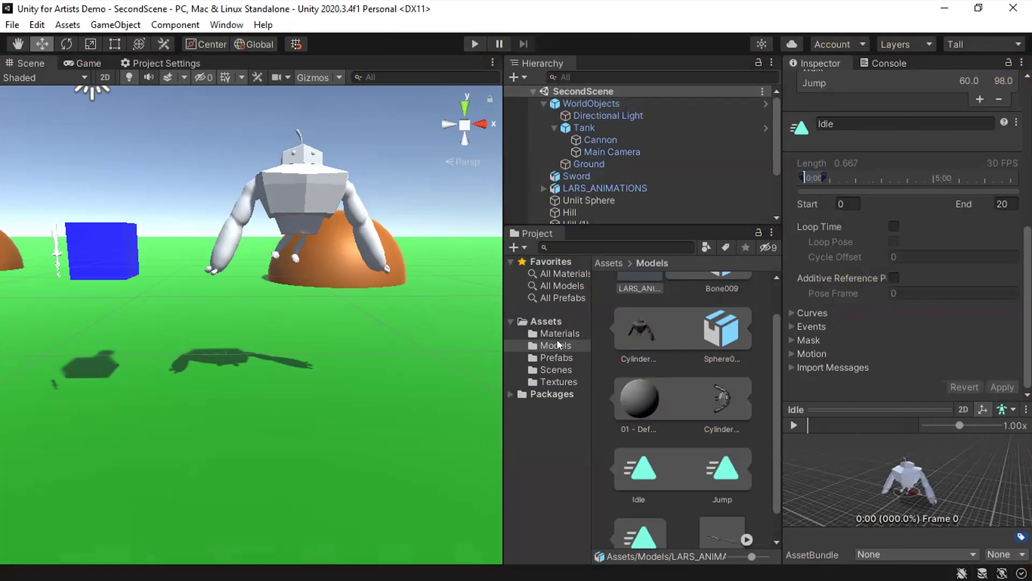
left_click(543, 344)
scroll(616, 316, "up", 2)
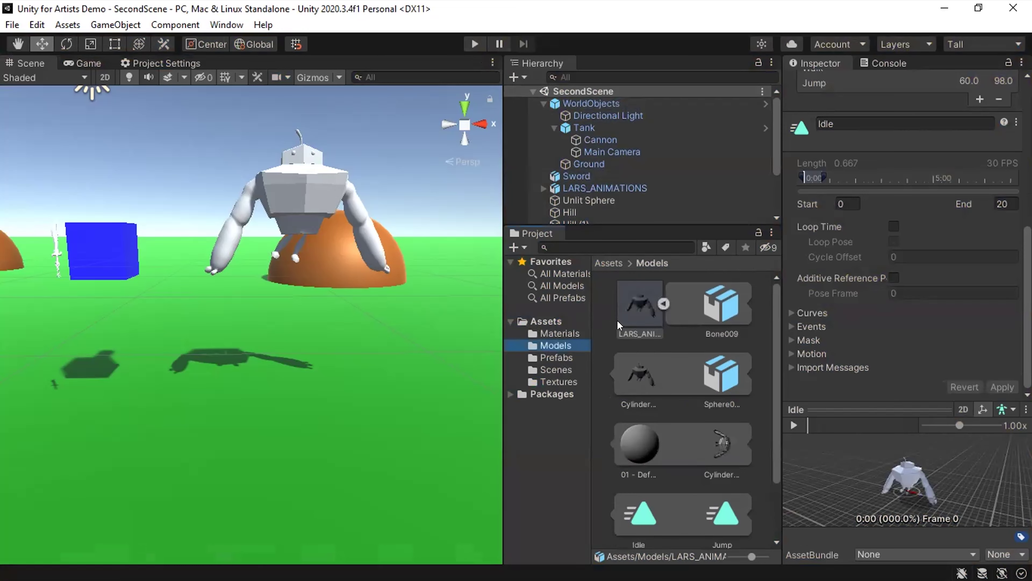
left_click(663, 304)
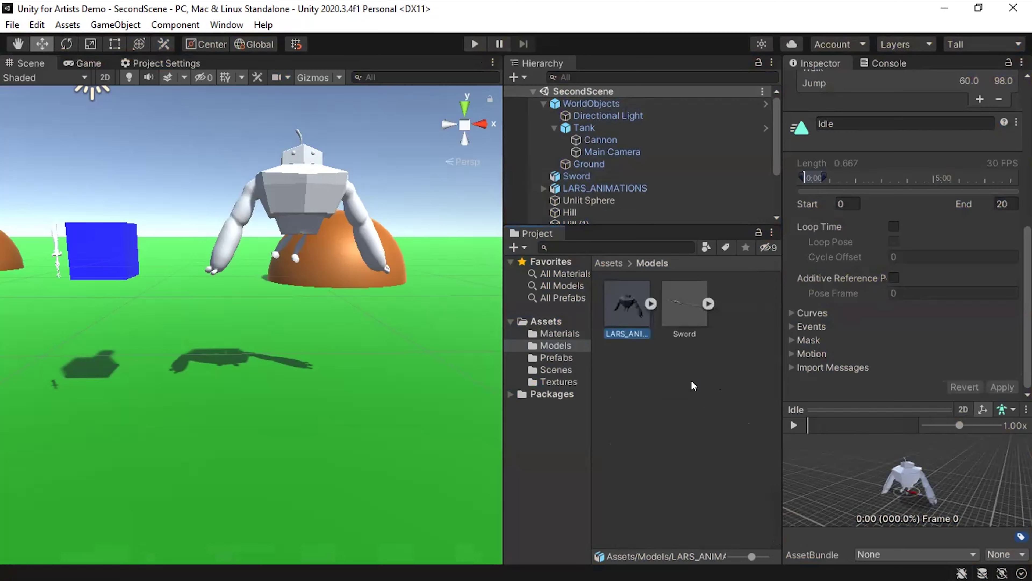
Create an Animator Controller named LarsAnimator in Models and open it in the Animator.
right_click(680, 379)
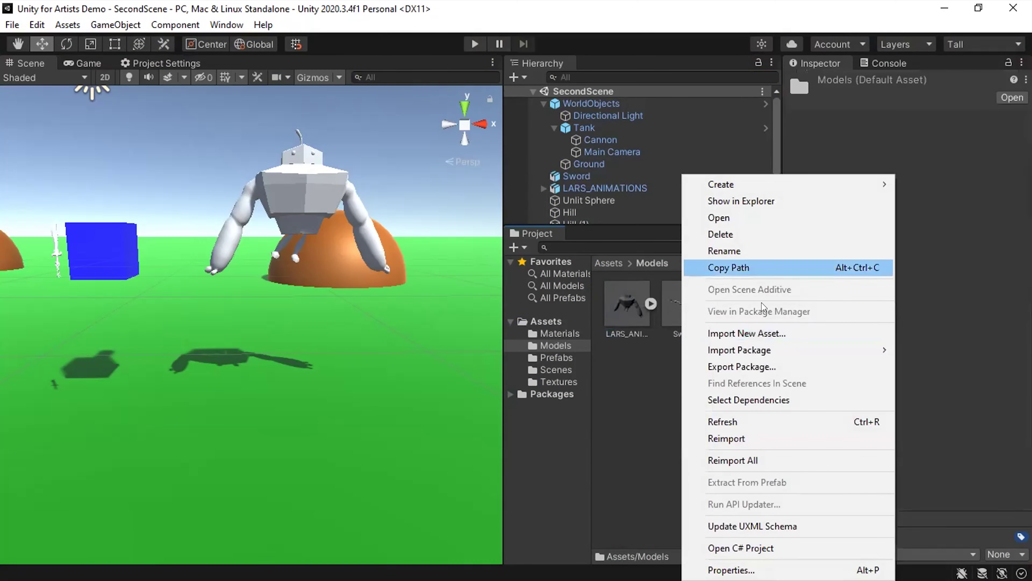
mouse_move(764, 187)
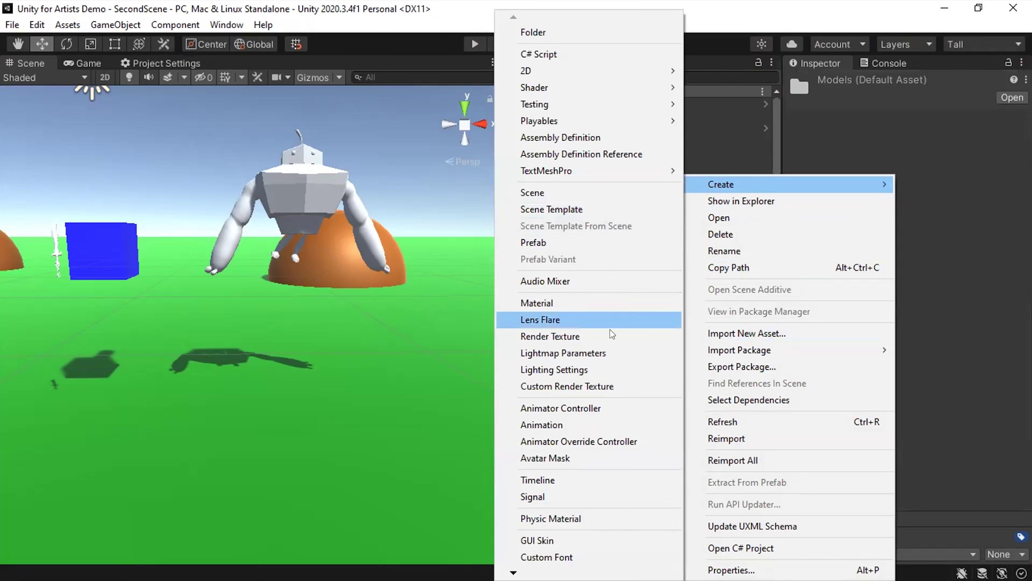
left_click(595, 408)
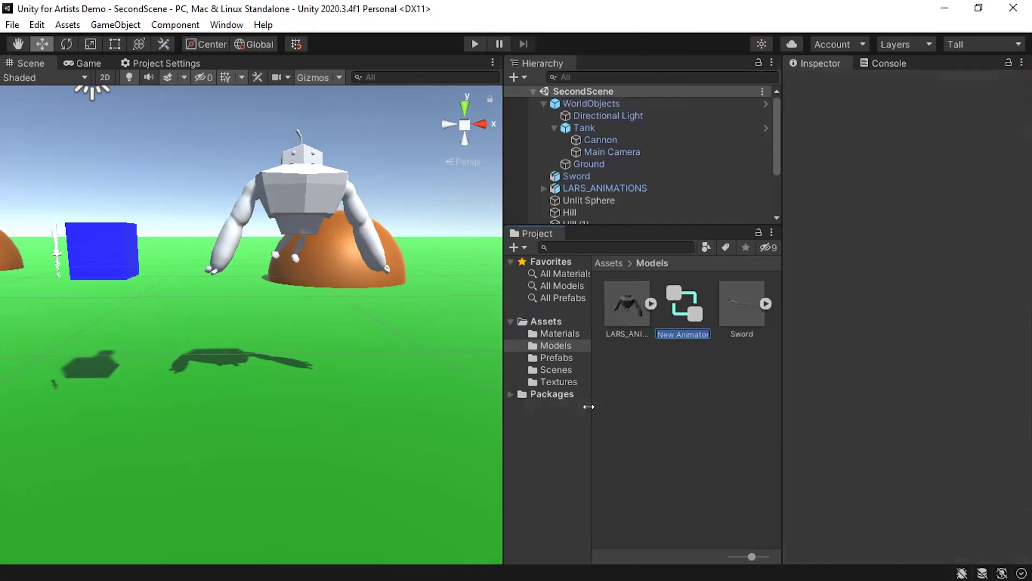
type("LarsAnimator")
key("Return")
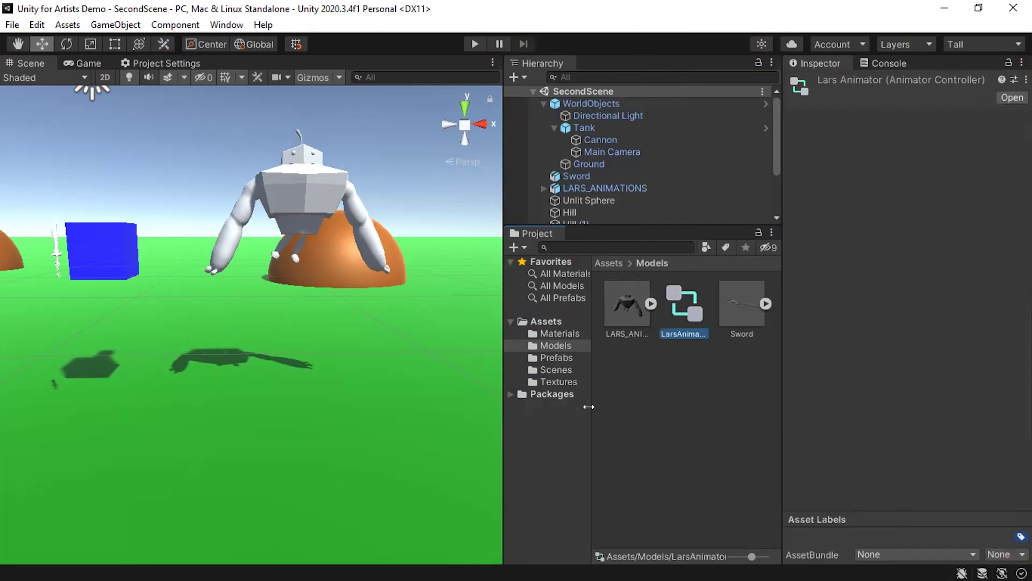
double_click(689, 296)
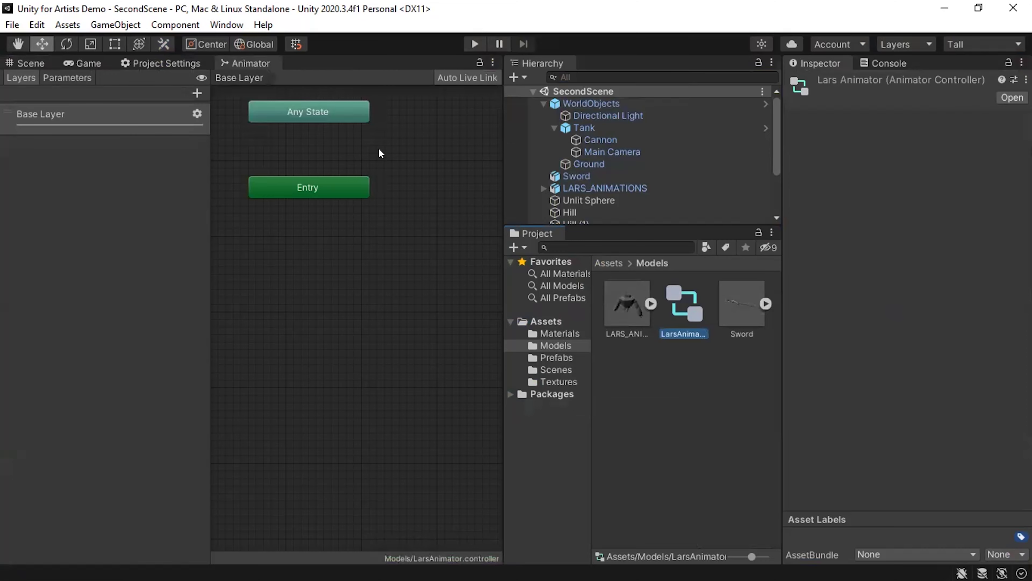
Pan and zoom the Animator graph, then narrow the Layers panel to widen the graph.
scroll(378, 159, "down", 1)
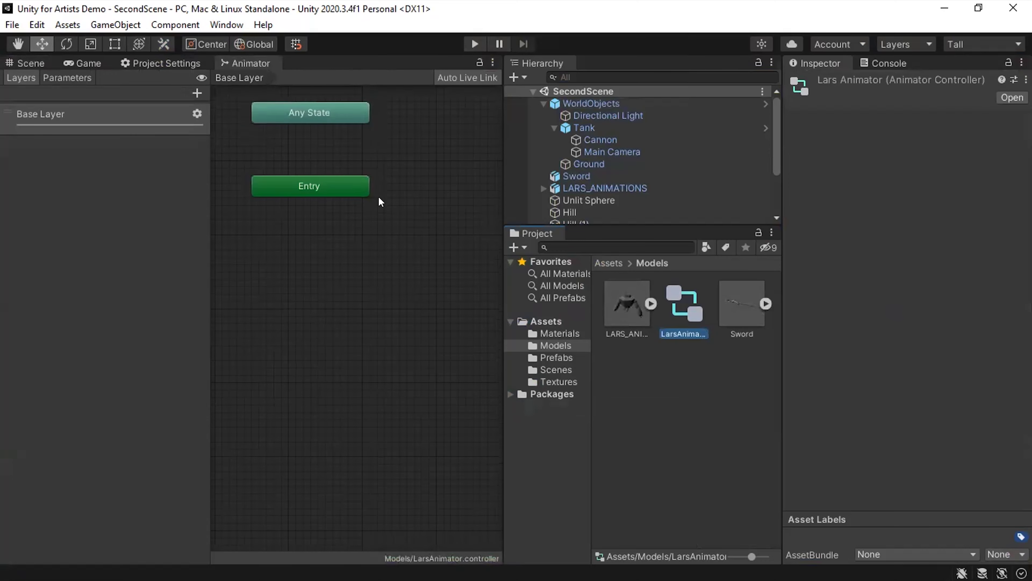
scroll(398, 198, "down", 5)
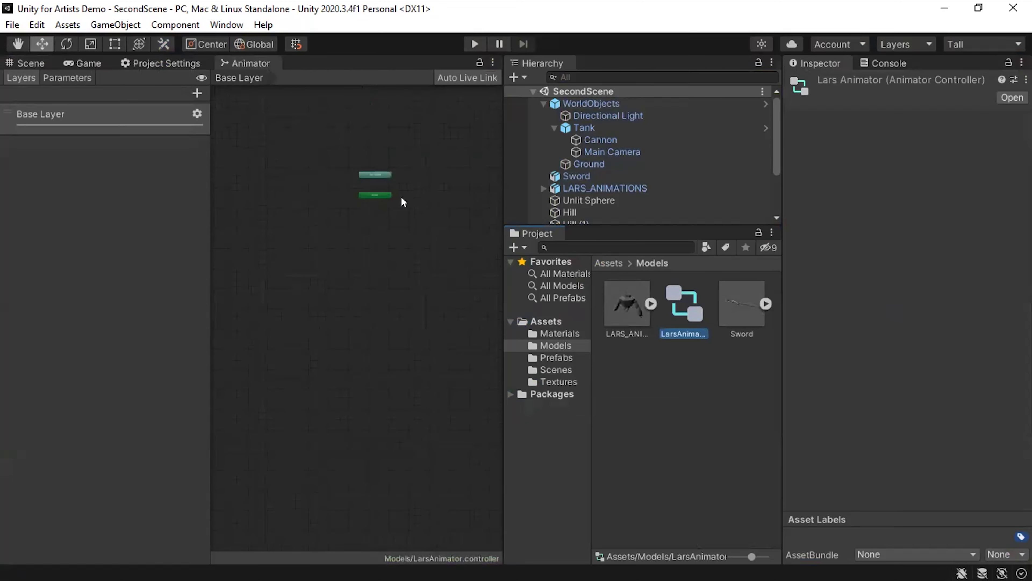
scroll(401, 198, "up", 1)
left_click(426, 234)
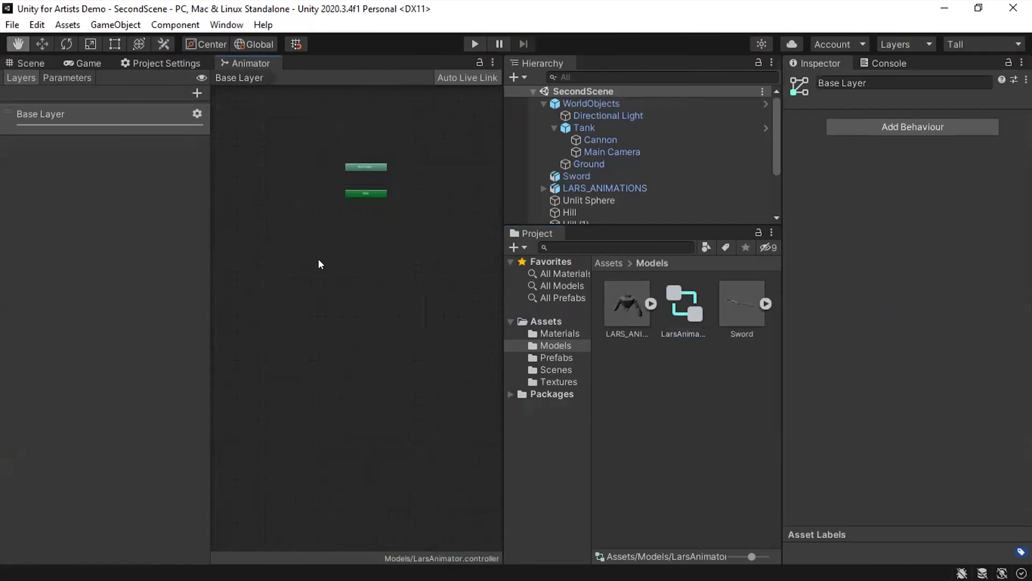
left_click_drag(401, 231, 281, 259, "alt")
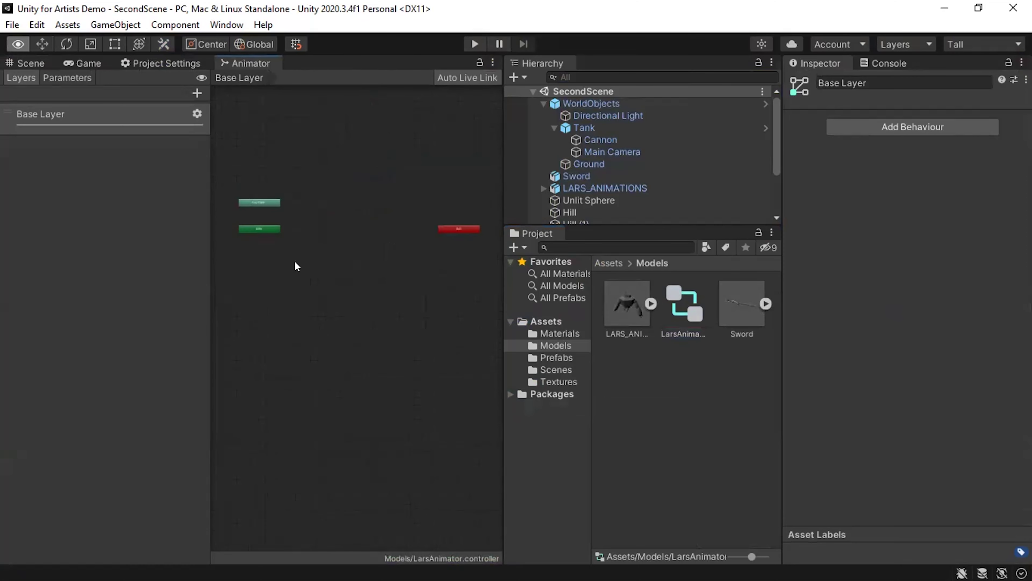
scroll(325, 235, "up", 5)
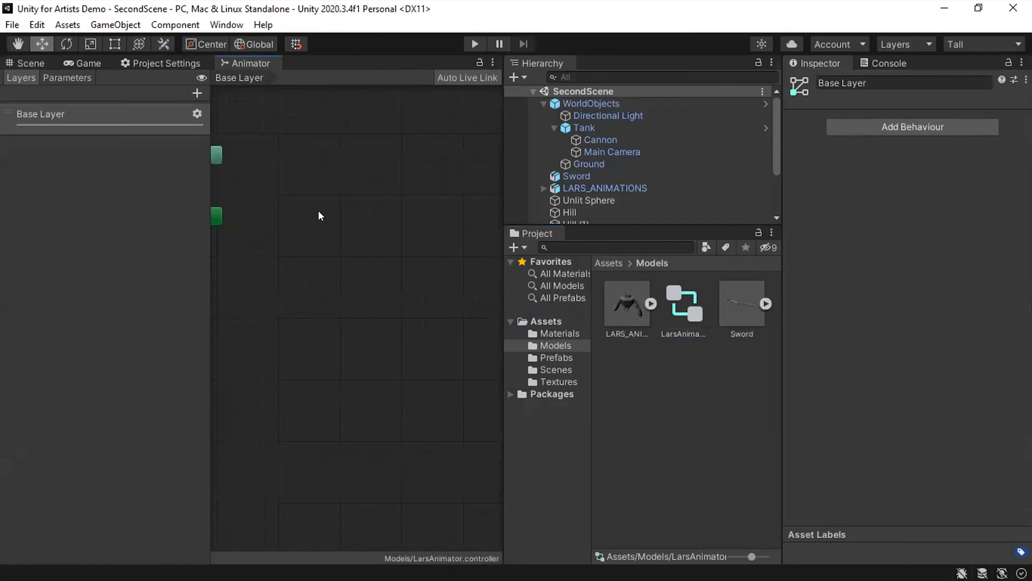
left_click_drag(357, 222, 438, 260, "alt")
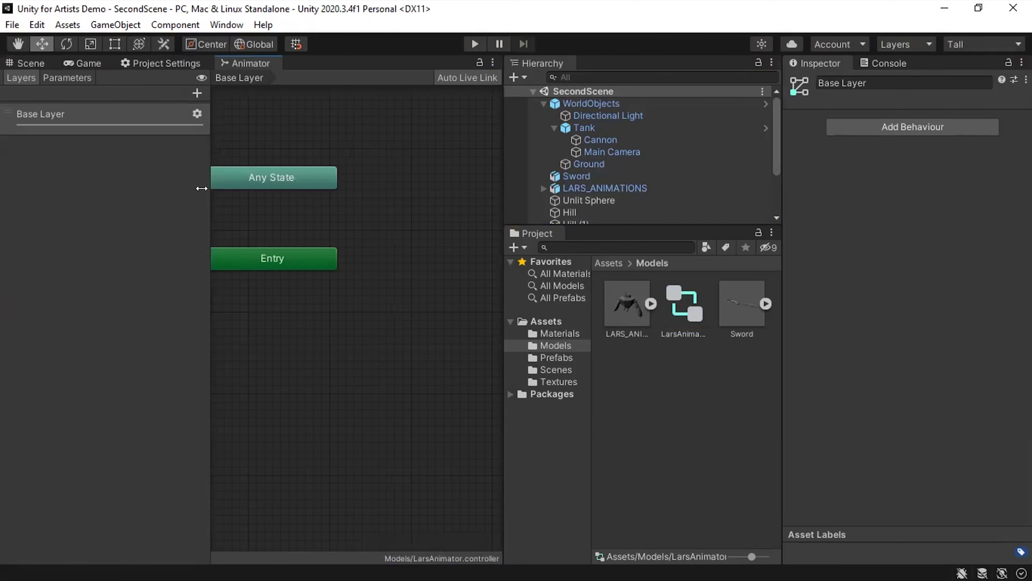
left_click_drag(203, 189, 118, 192)
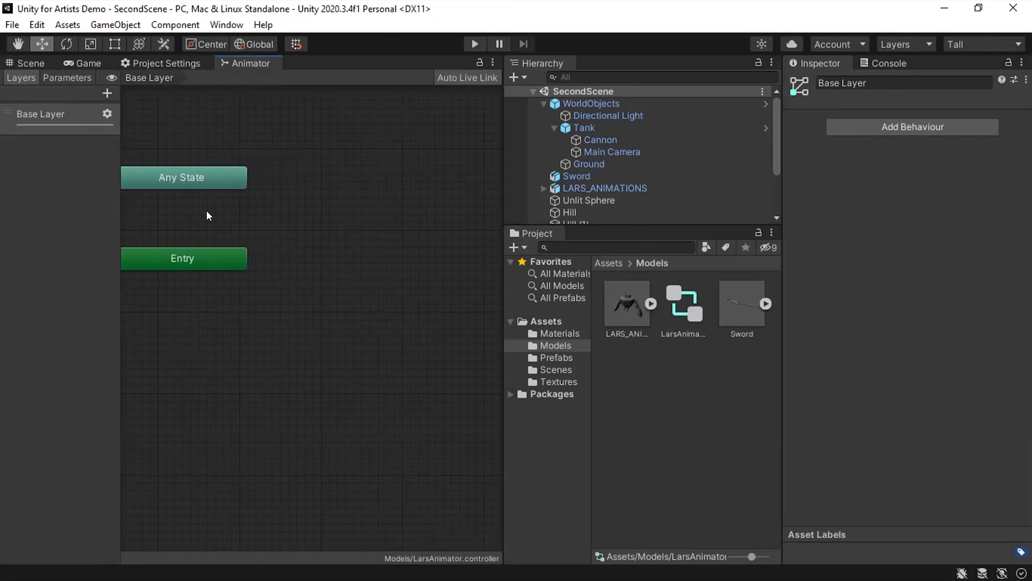
Drag the Idle, Jump and Walk clips from LARS_ANIMATIONS into the Animator as states.
left_click(652, 302)
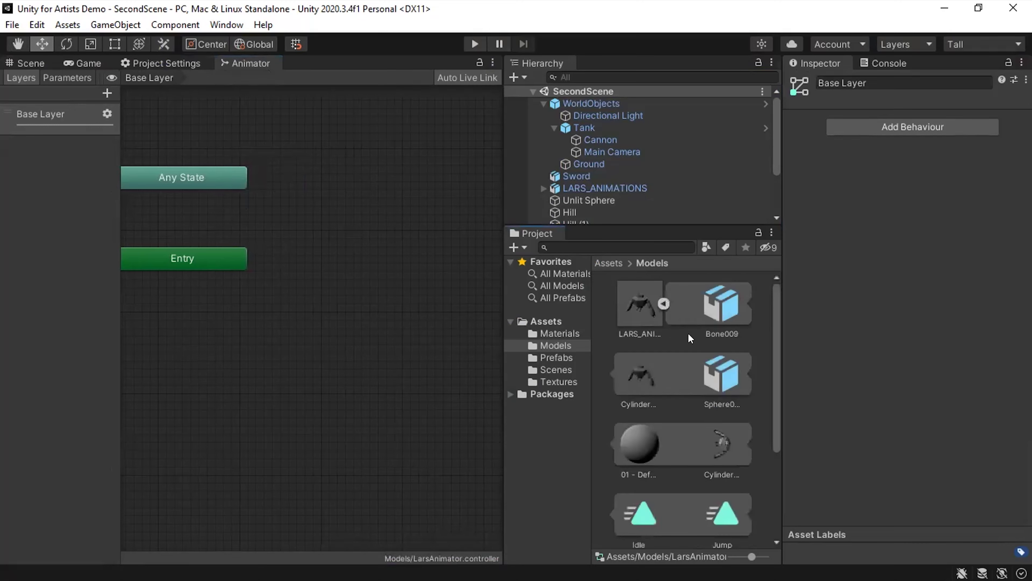
scroll(636, 367, "down", 1)
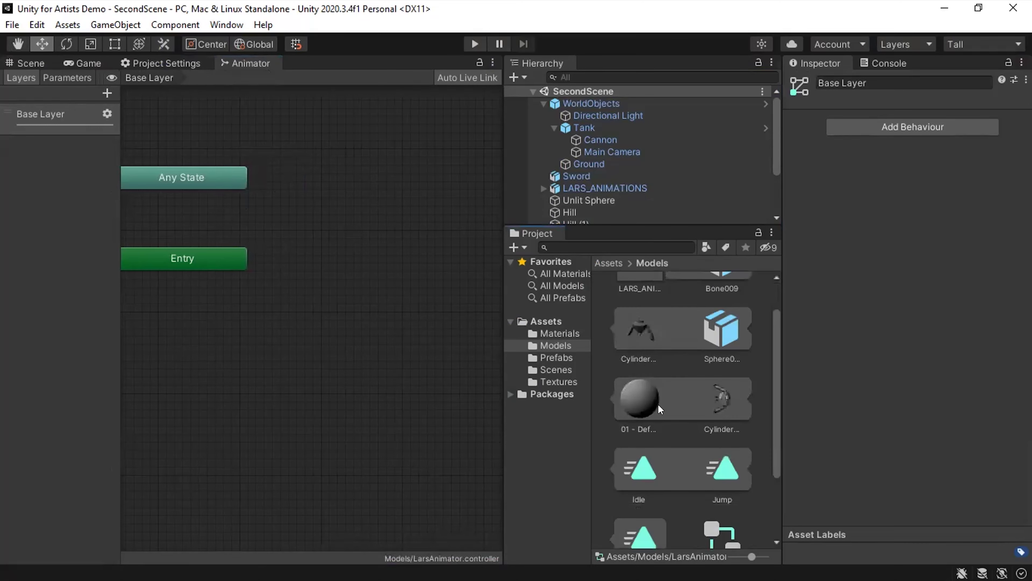
scroll(658, 408, "down", 1)
left_click_drag(644, 426, 392, 205)
left_click_drag(727, 431, 383, 290)
left_click_drag(640, 495, 364, 341)
Arrange Idle near Entry with Jump and Walk lined up in a column beneath it.
left_click_drag(422, 192, 386, 240)
left_click(386, 310)
left_click_drag(387, 308, 382, 318)
left_click_drag(418, 367, 387, 379)
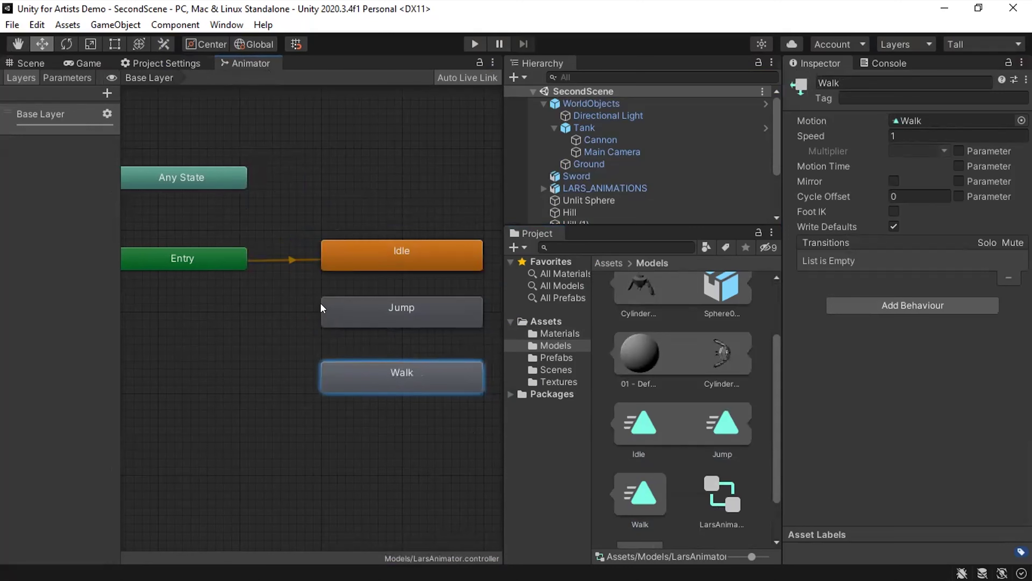
key("alt")
right_click(365, 377)
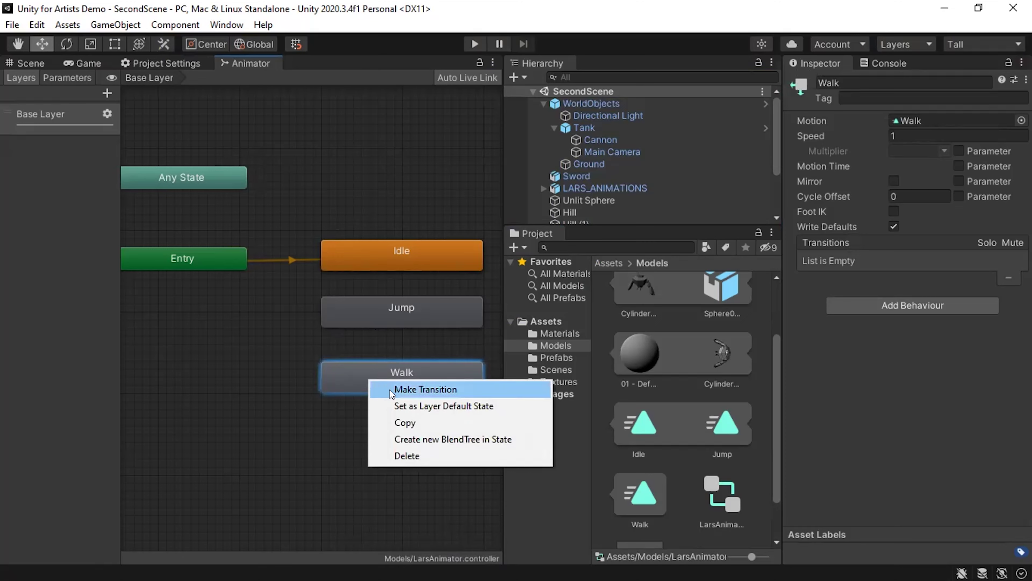
left_click(401, 406)
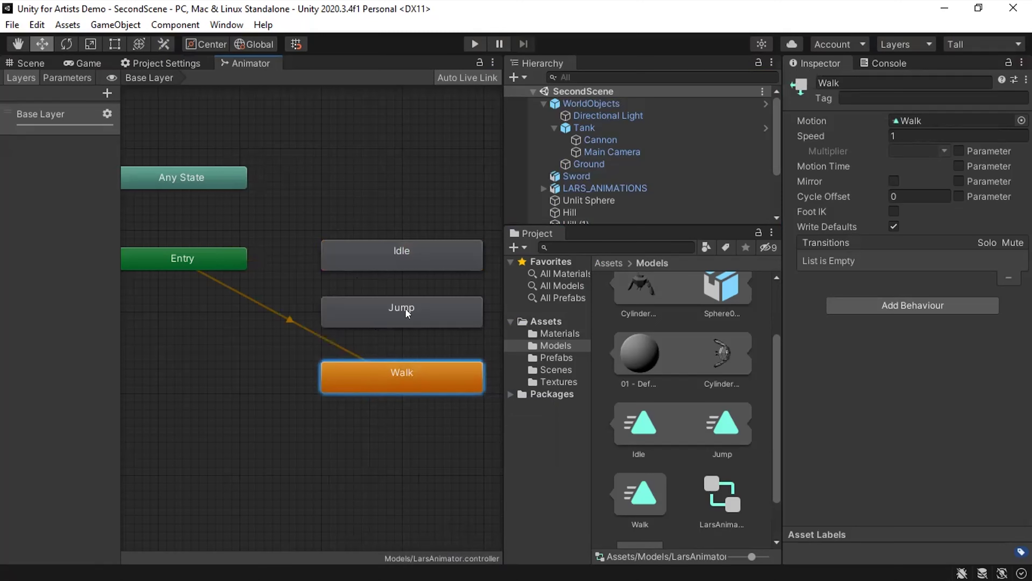
right_click(402, 267)
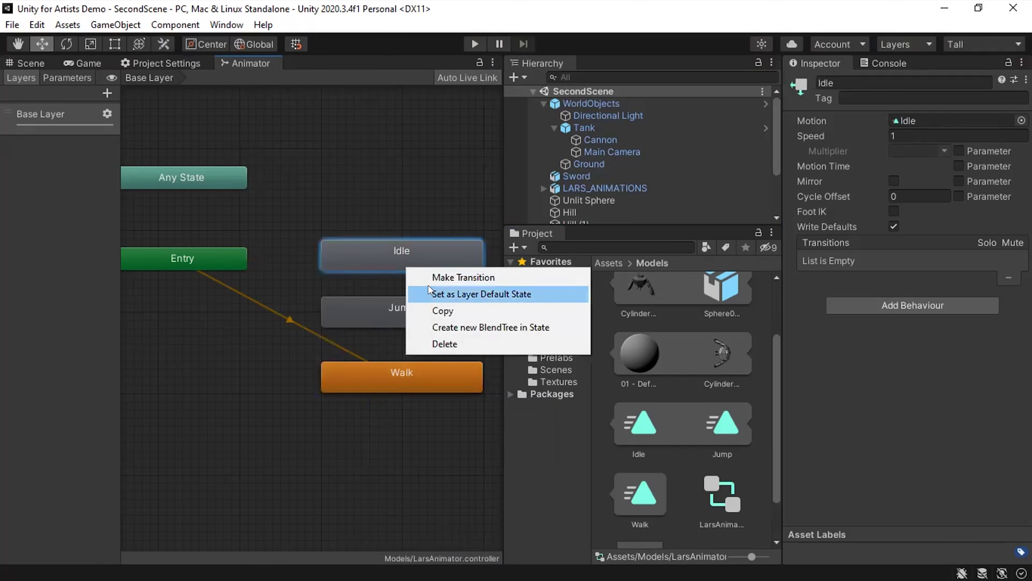
left_click(438, 288)
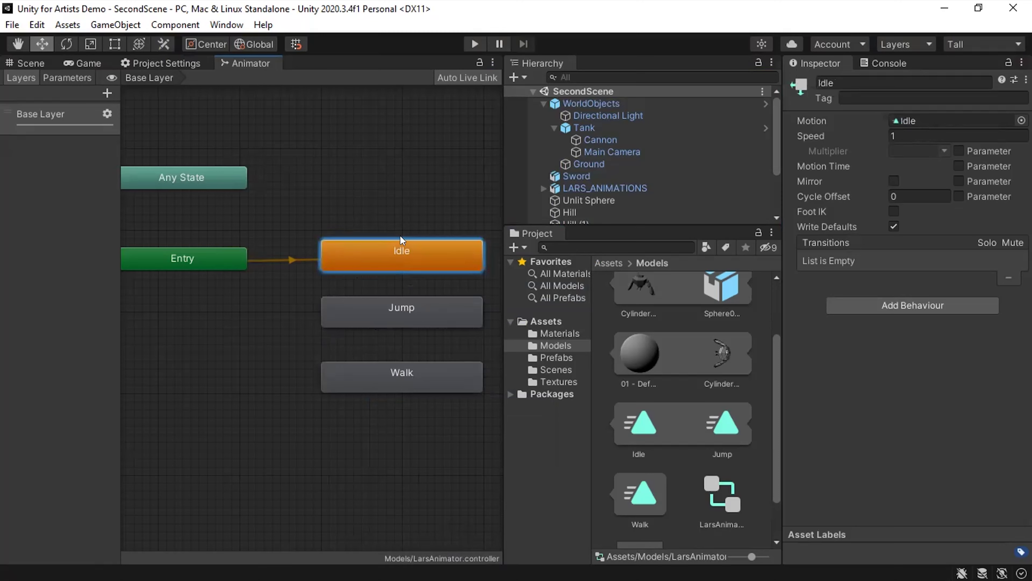
right_click(363, 318)
left_click(402, 309)
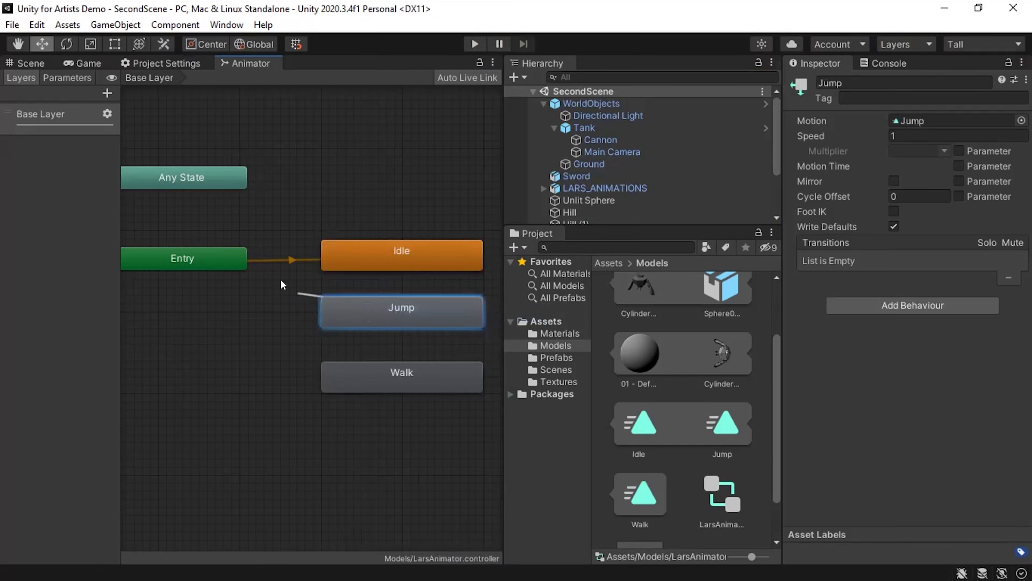
left_click(402, 373)
right_click(290, 302)
left_click(407, 285)
left_click_drag(401, 337, 356, 334, "alt")
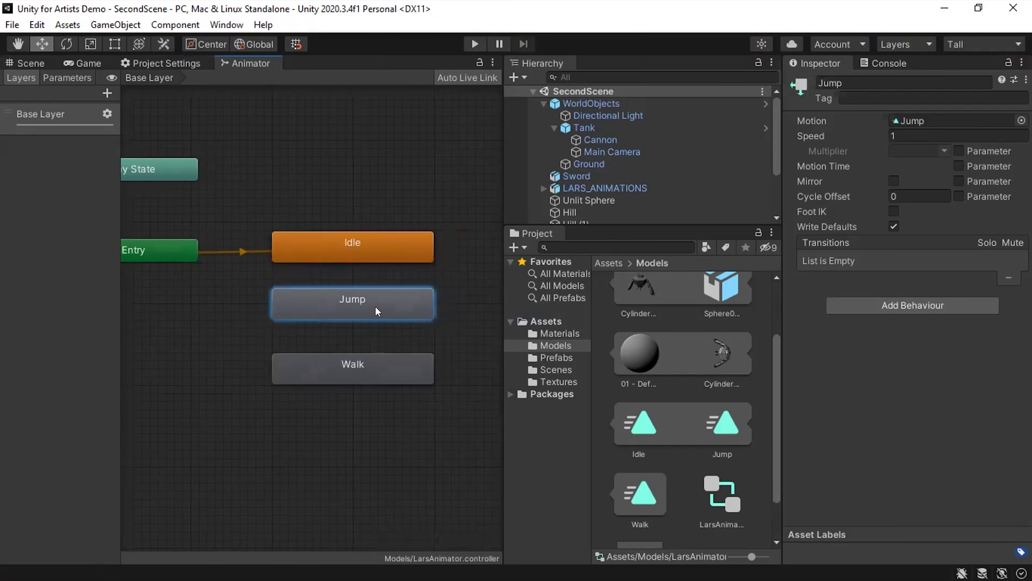
Add self-looping transitions Idle -> Idle and Walk -> Walk.
right_click(366, 258)
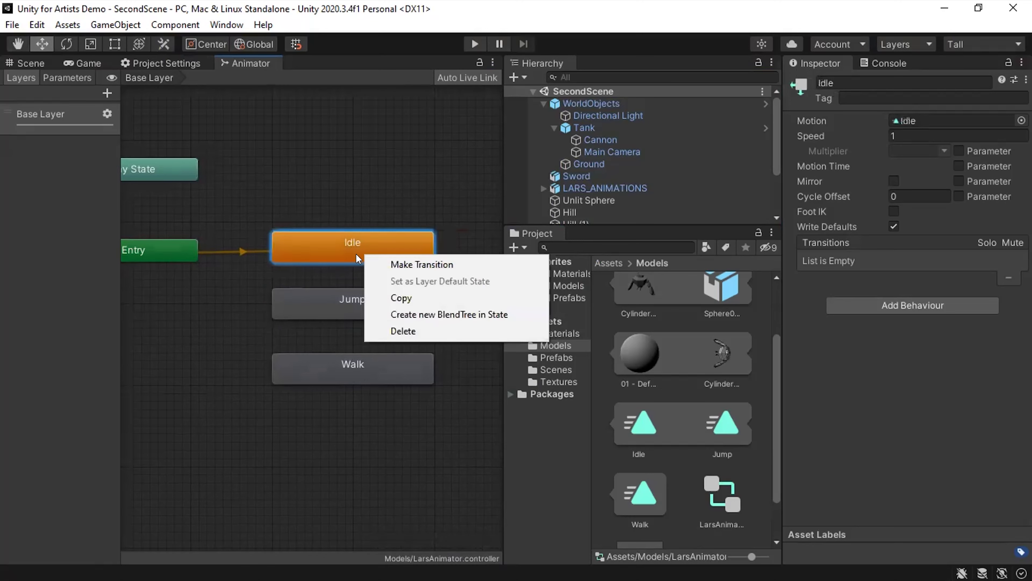
left_click(400, 265)
left_click(319, 311)
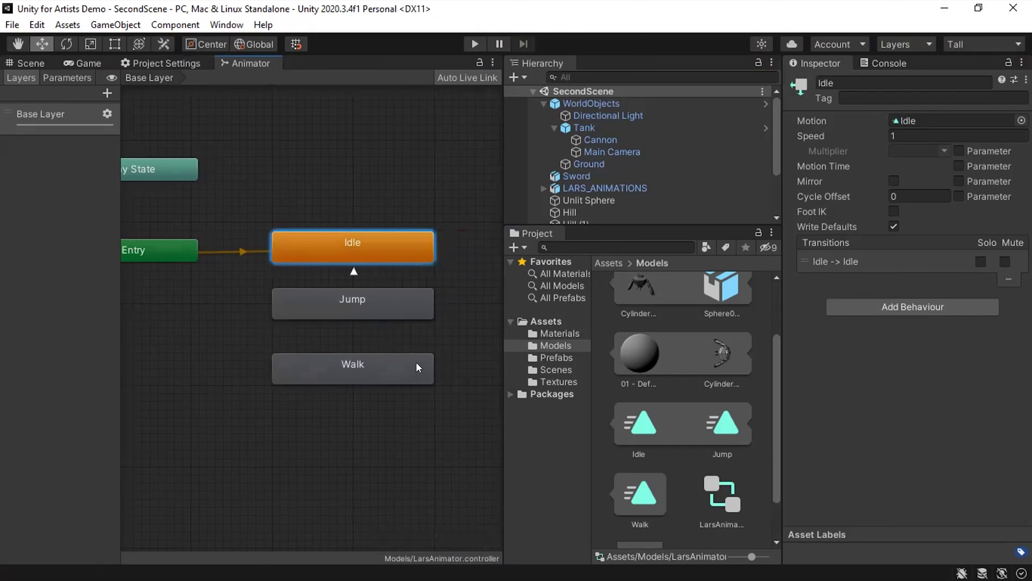
left_click(356, 368)
right_click(356, 367)
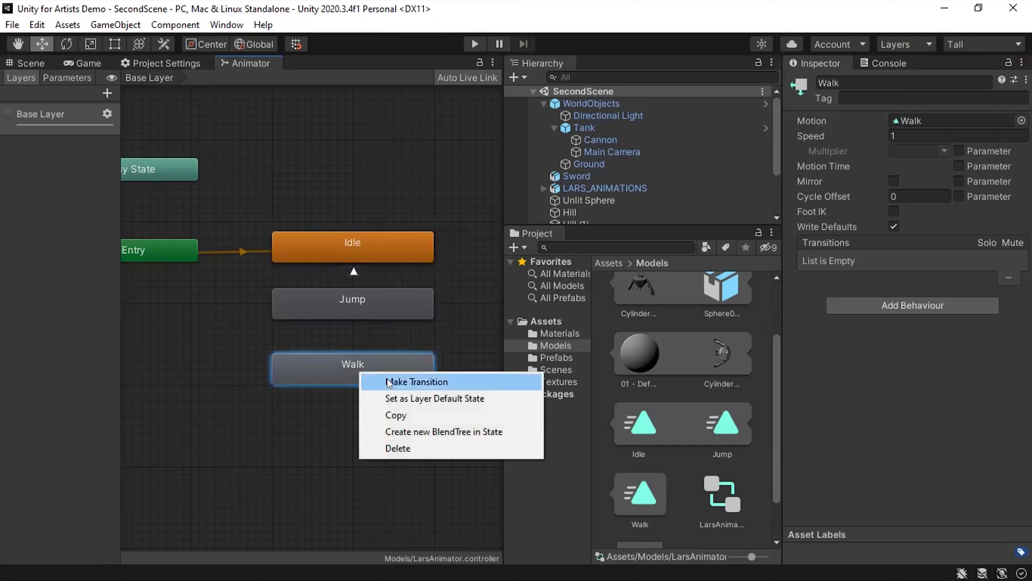
left_click(366, 380)
left_click(355, 368)
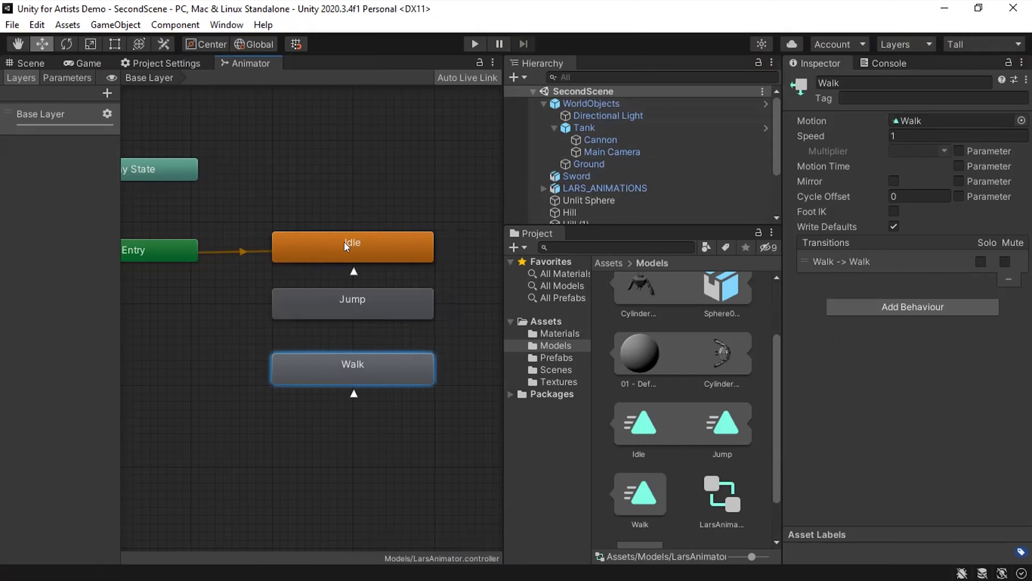
Play-test the scene, selecting the Tank object while it runs, then stop it.
left_click(470, 41)
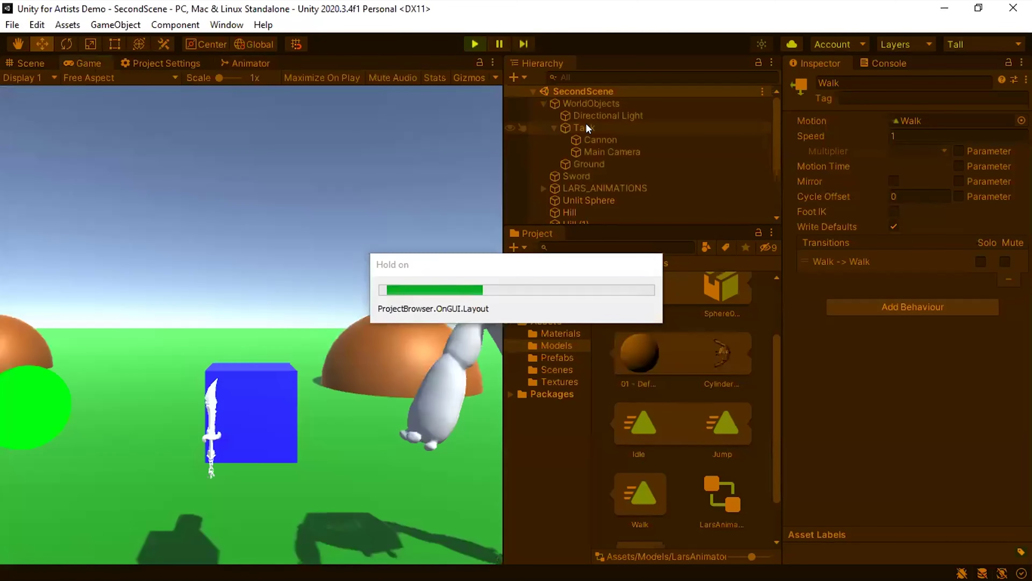
left_click(588, 127)
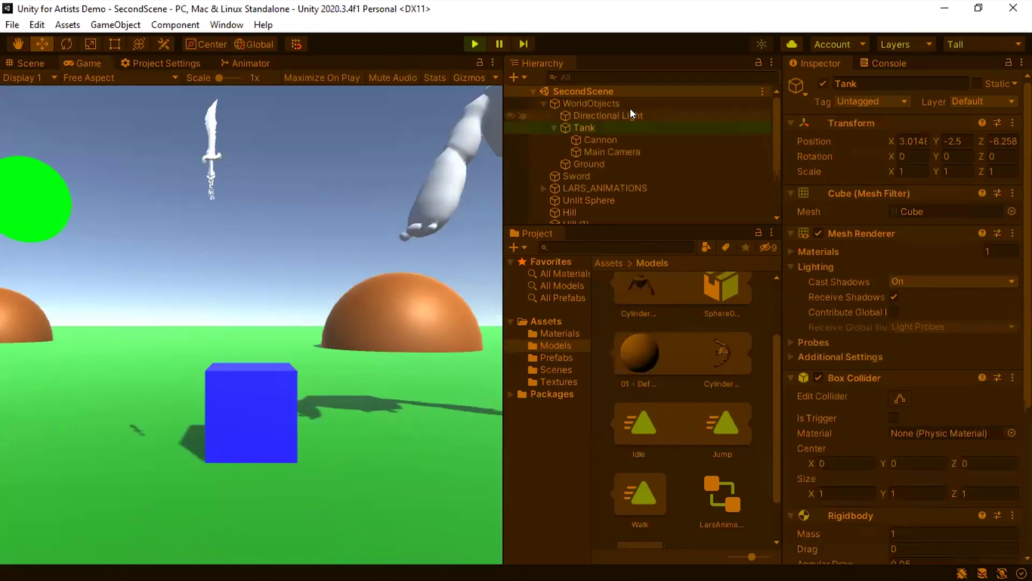
left_click(475, 45)
Collapse LARS_ANIMATIONS in the Project grid and select the LARS_ANIMATIONS object in the Hierarchy.
scroll(646, 331, "up", 2)
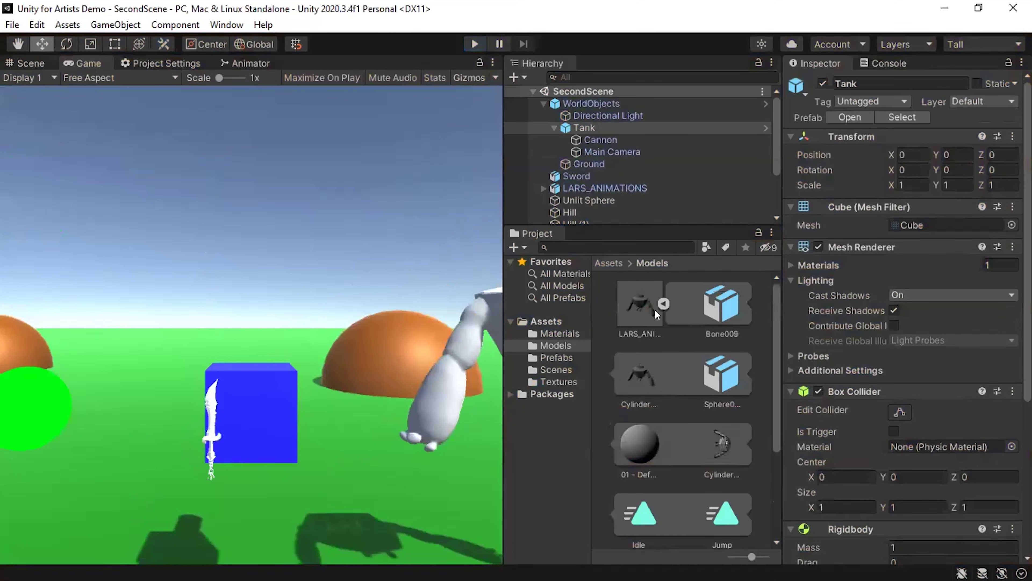
left_click(663, 304)
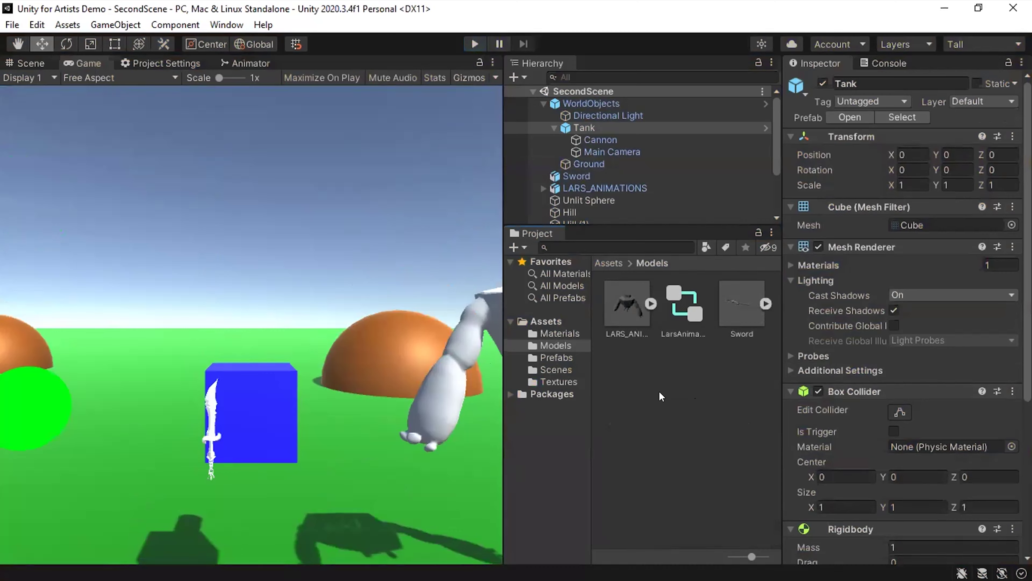
left_click(679, 302)
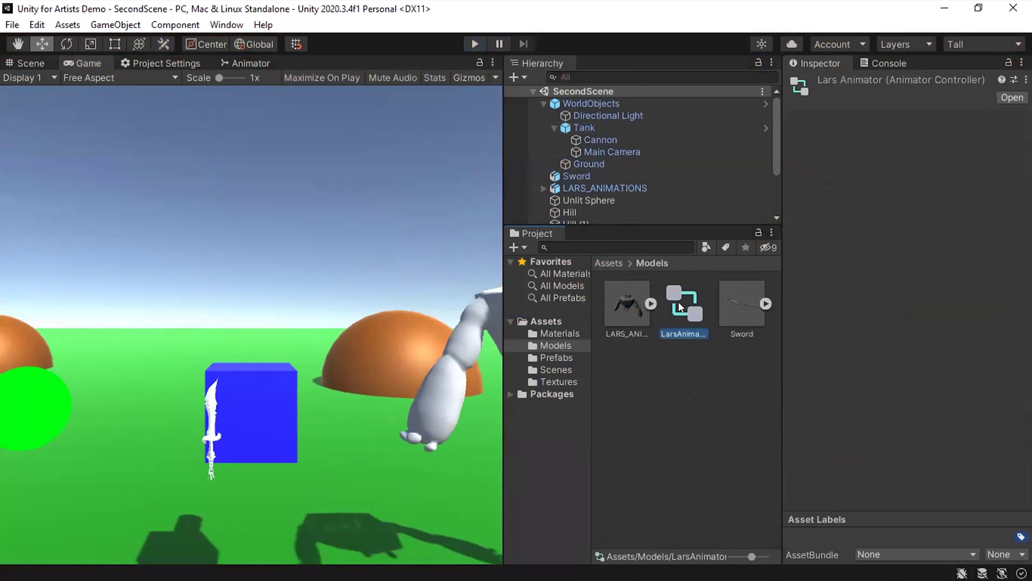
left_click(628, 186)
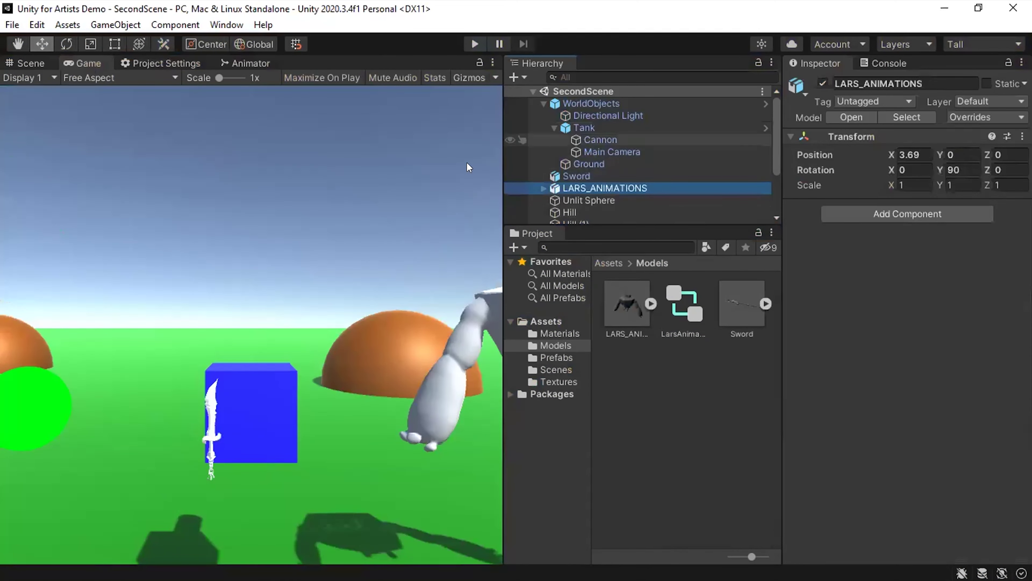
Move the robot to 2.13, -1.64, 2.65 and give it an Animator using LarsAnimator.
left_click(26, 62)
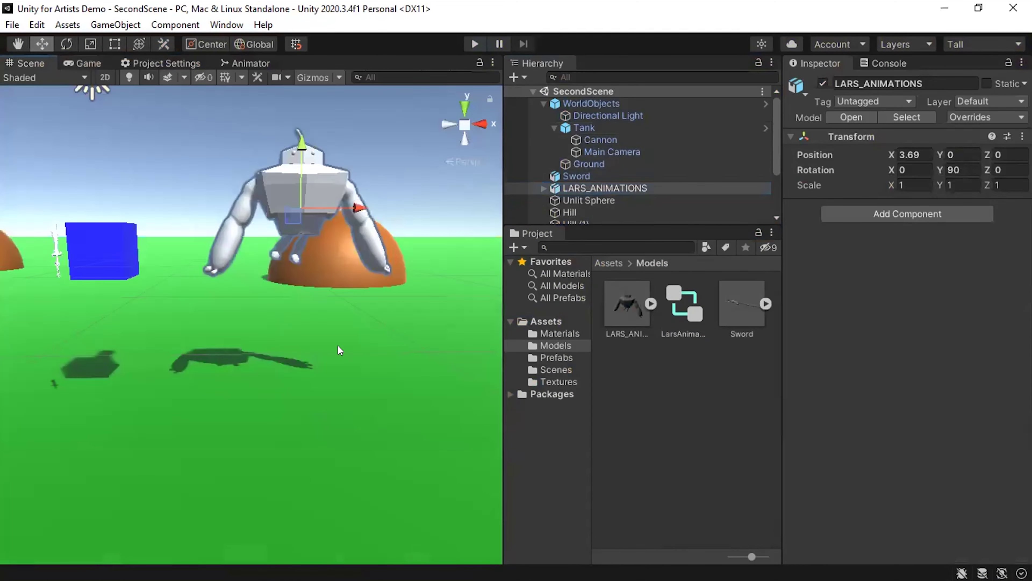
left_click_drag(337, 344, 311, 347, "alt")
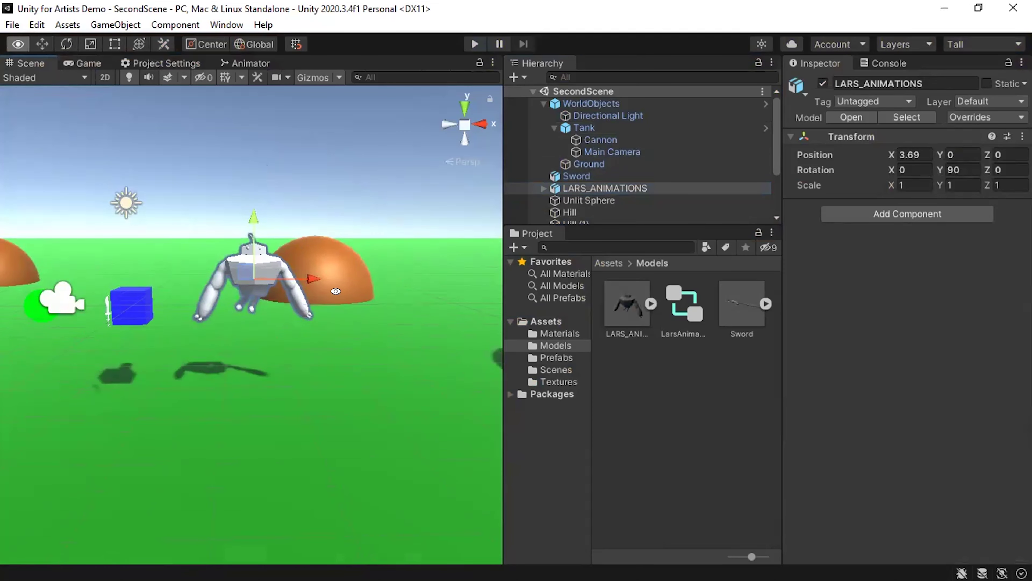
left_click_drag(258, 282, 910, 290, "alt")
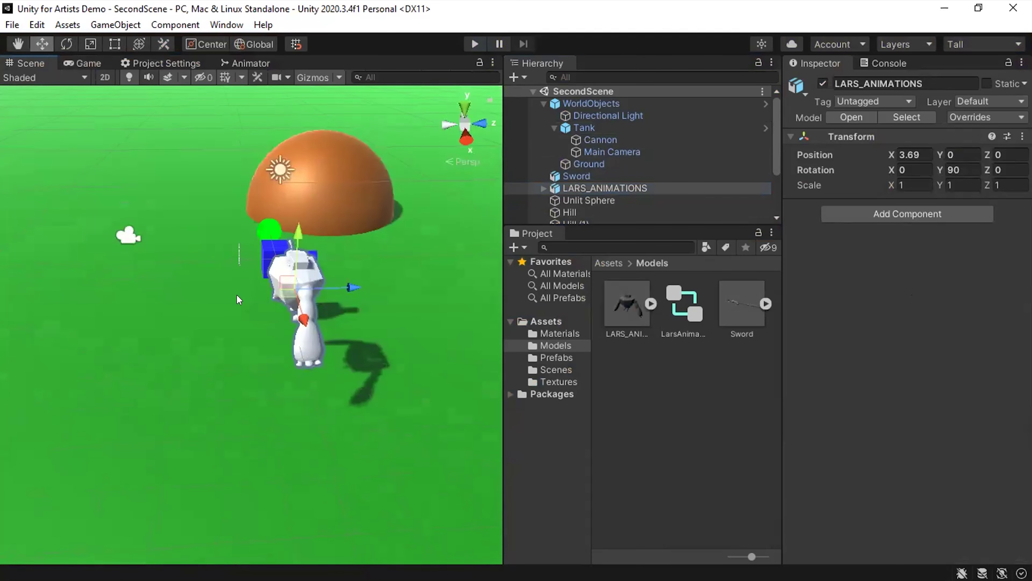
left_click_drag(330, 285, 380, 270)
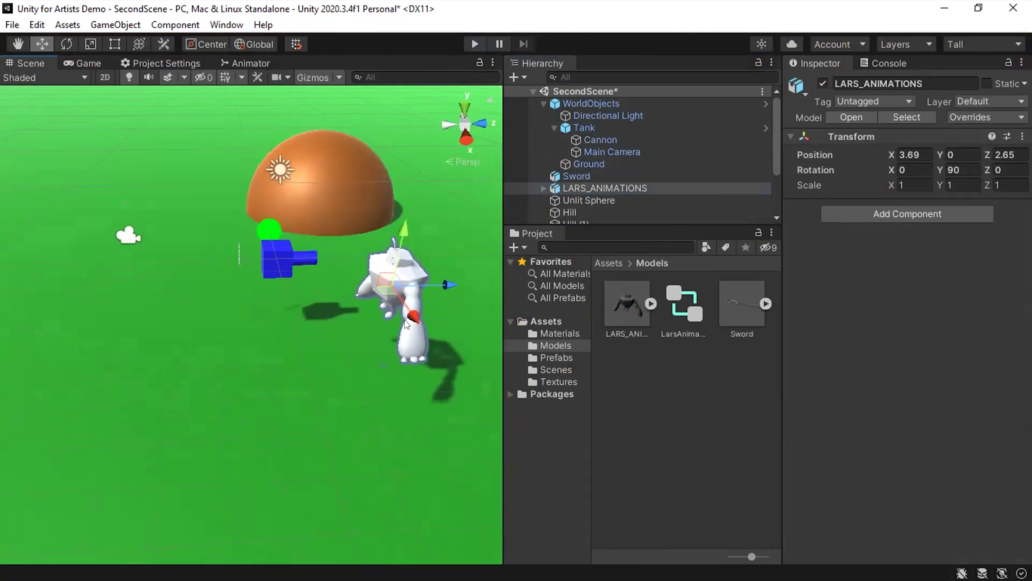
left_click_drag(407, 324, 380, 260)
left_click_drag(378, 206, 387, 259)
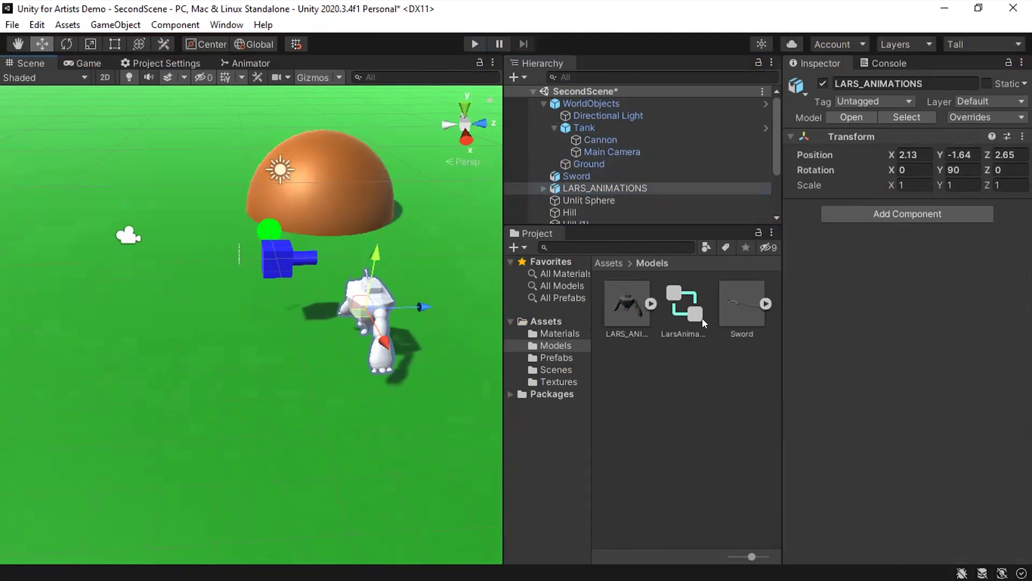
left_click_drag(677, 298, 921, 262)
left_click_drag(912, 262, 912, 263)
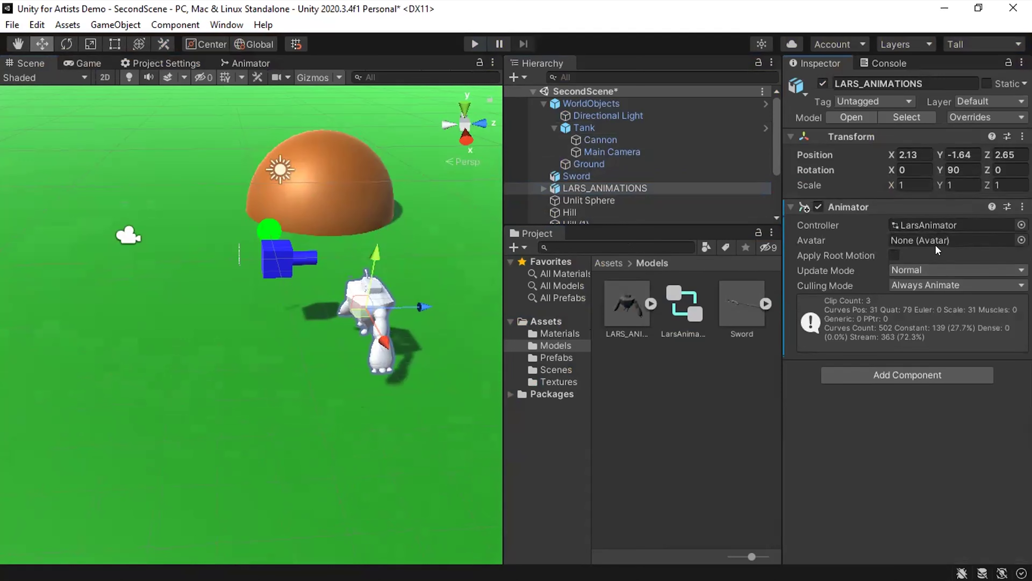
Collapse LARS_ANIMATIONS in the Hierarchy and orbit the Scene view around the robot.
left_click(558, 187)
left_click(543, 188)
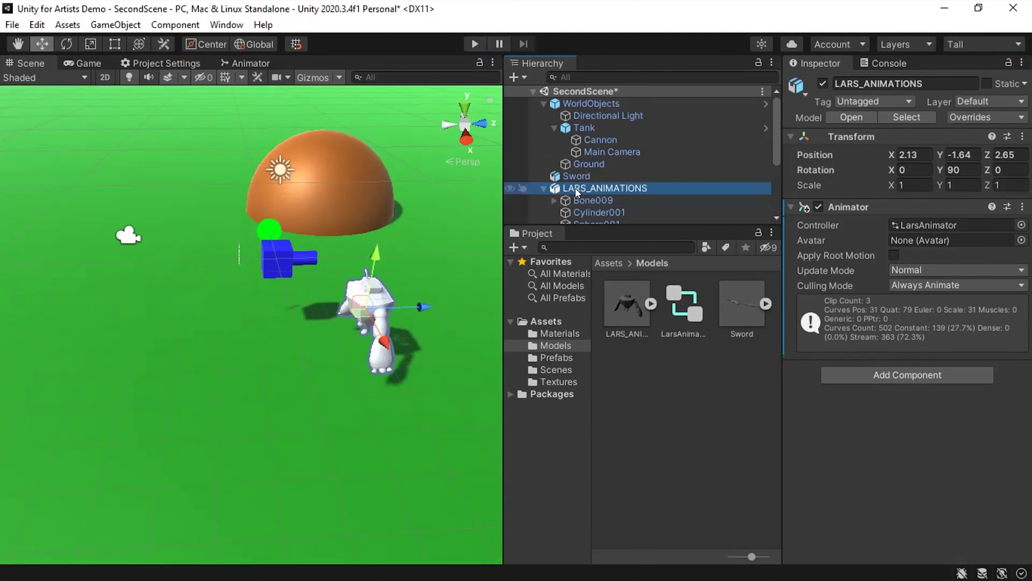
left_click(543, 188)
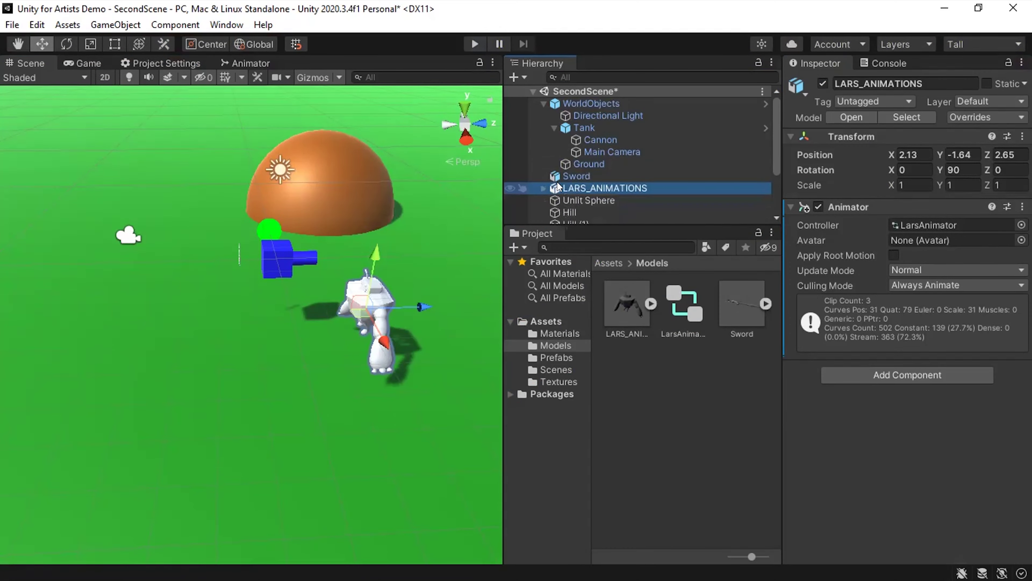
left_click_drag(347, 380, 284, 365, "alt")
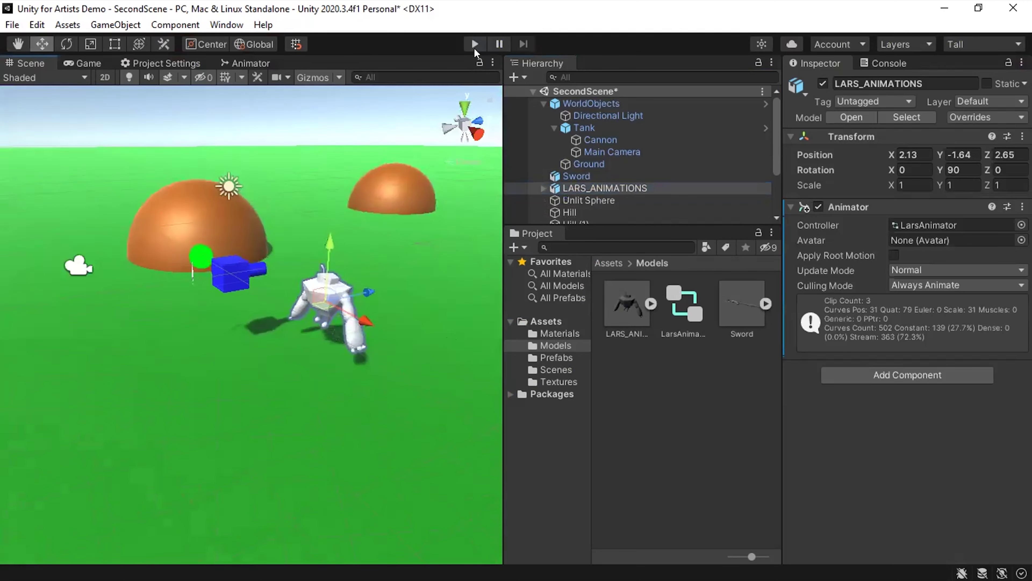
left_click(474, 44)
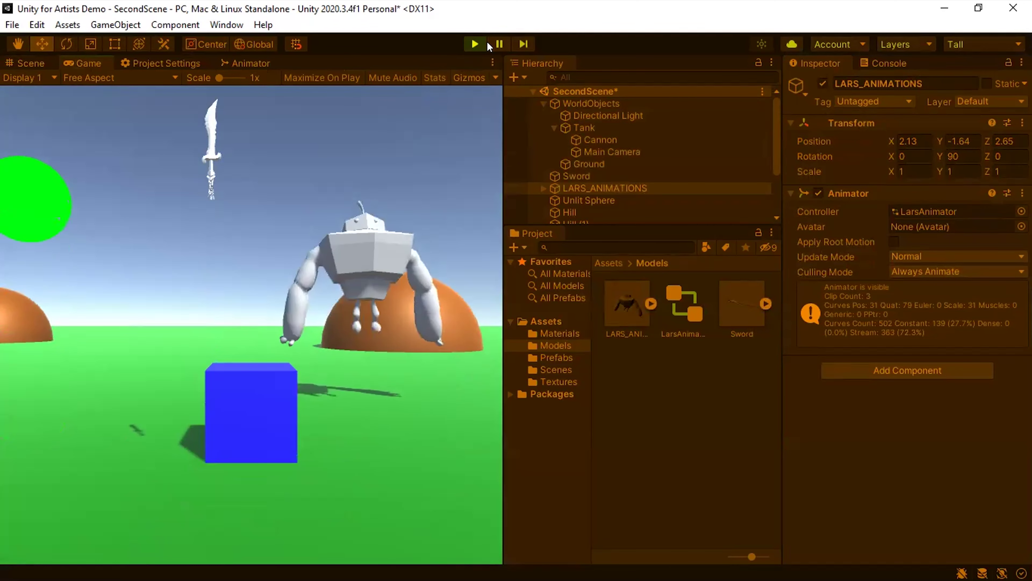
left_click(476, 44)
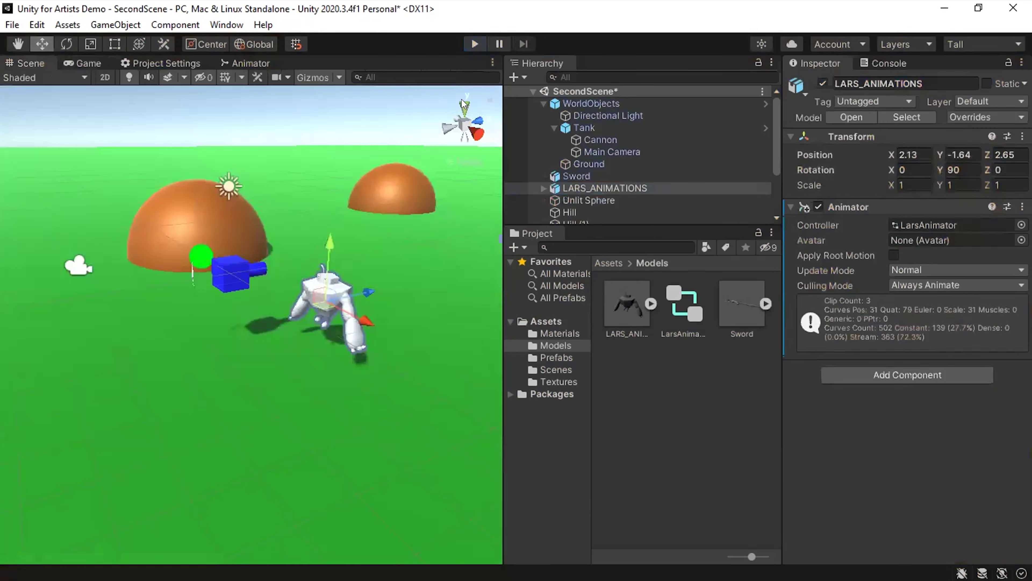
left_click_drag(338, 301, 309, 301, "alt")
left_click_drag(228, 299, 346, 291)
scroll(333, 291, "up", 5)
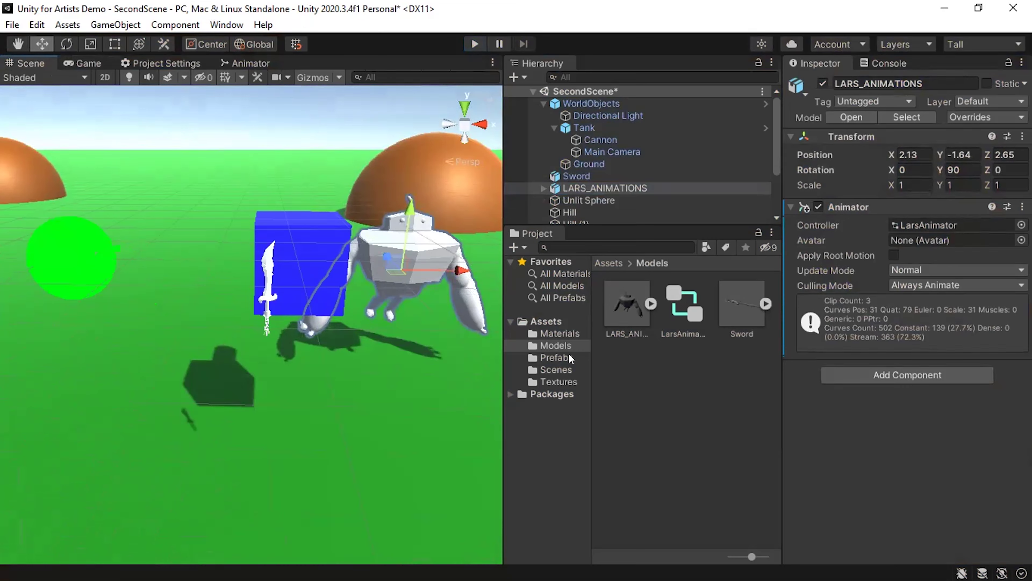
Drag Sword_Texture from File Explorer's Pictures into Unity's Assets > Textures folder beside pingvin.
left_click(549, 381)
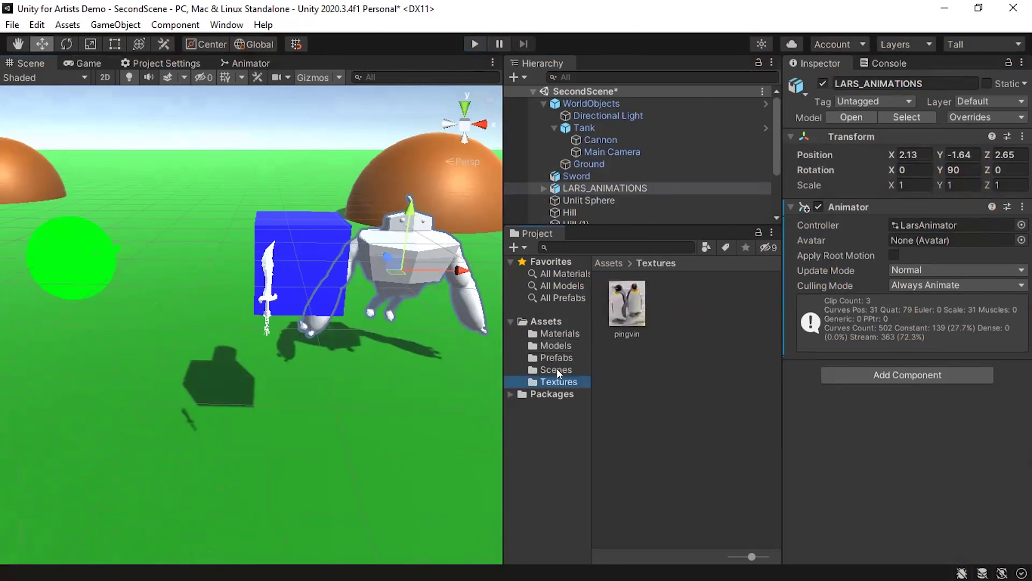
key("alt+Tab")
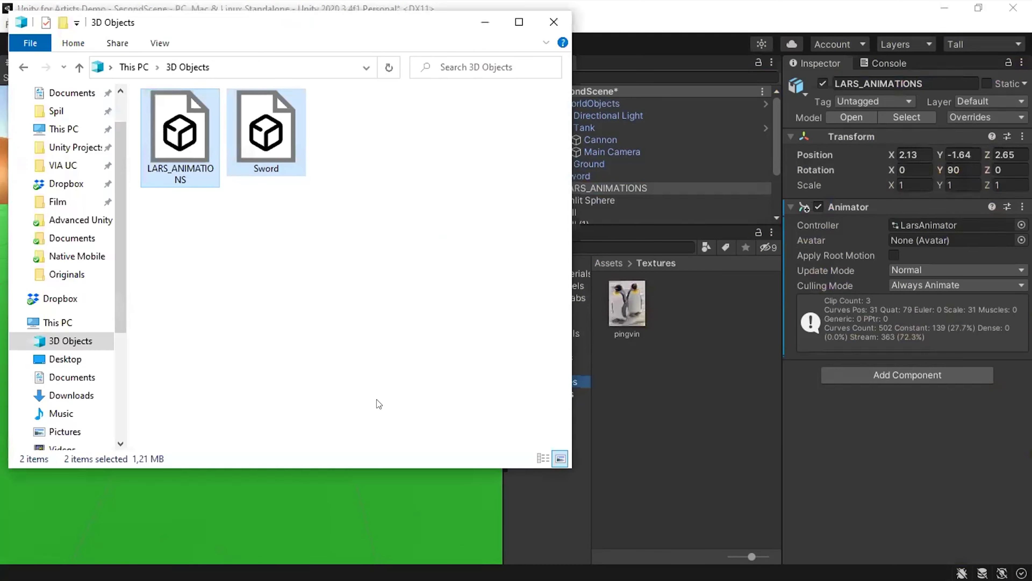
left_click(57, 432)
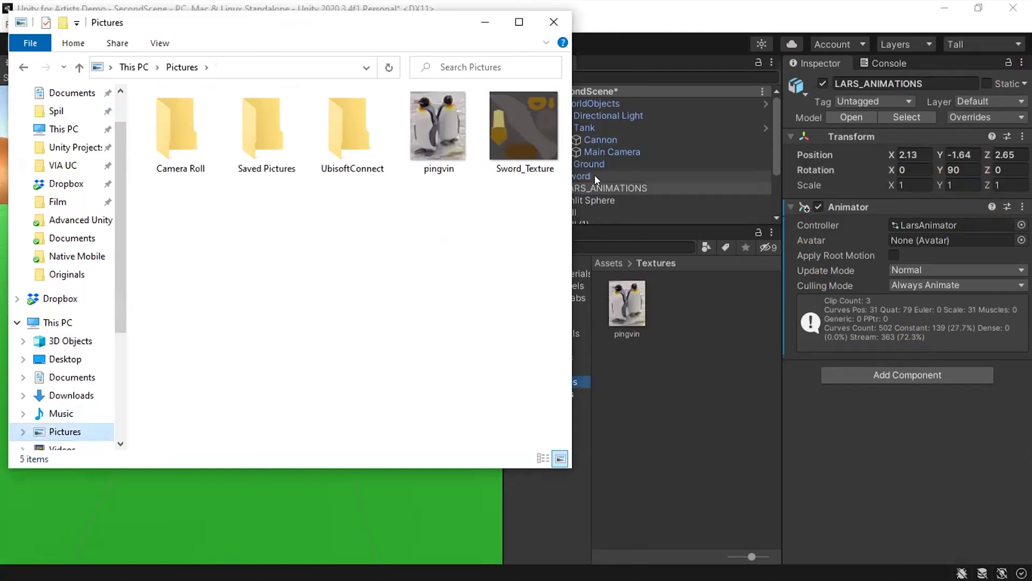
left_click_drag(524, 126, 707, 309)
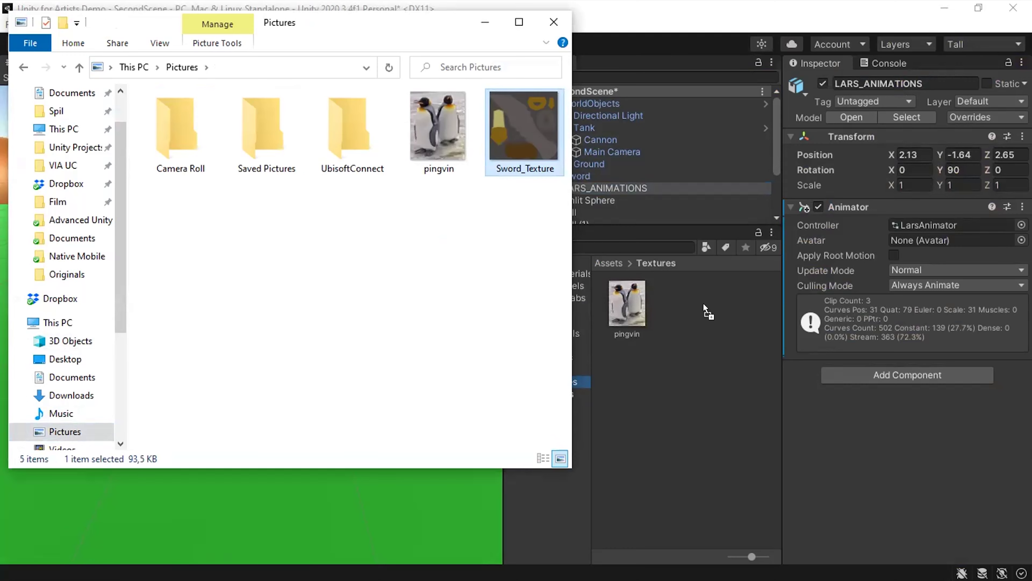
left_click_drag(705, 309, 694, 301)
left_click(683, 303)
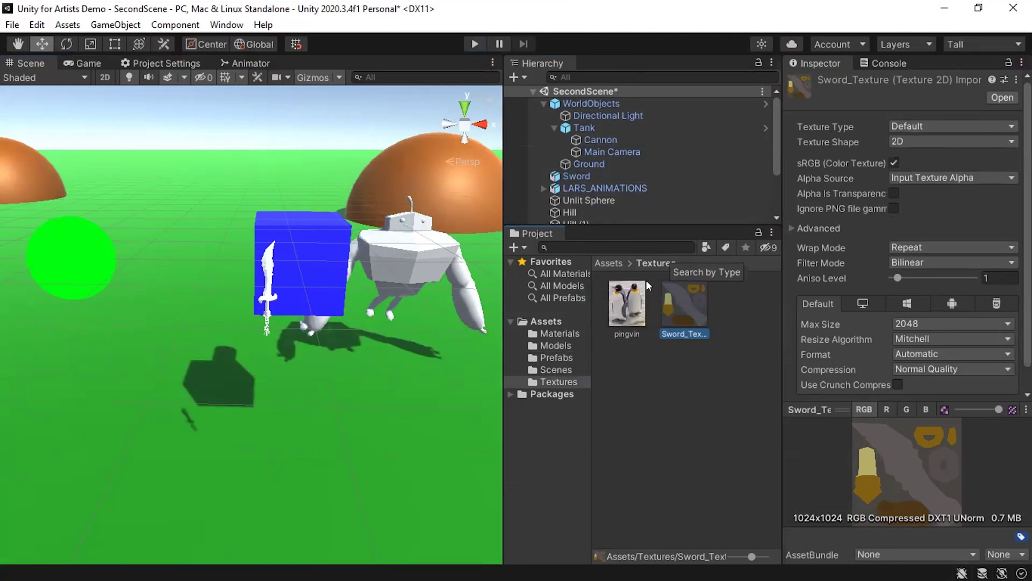
Apply Sword_Texture to the Sword object and check the new material in Materials.
scroll(622, 181, "down", 5)
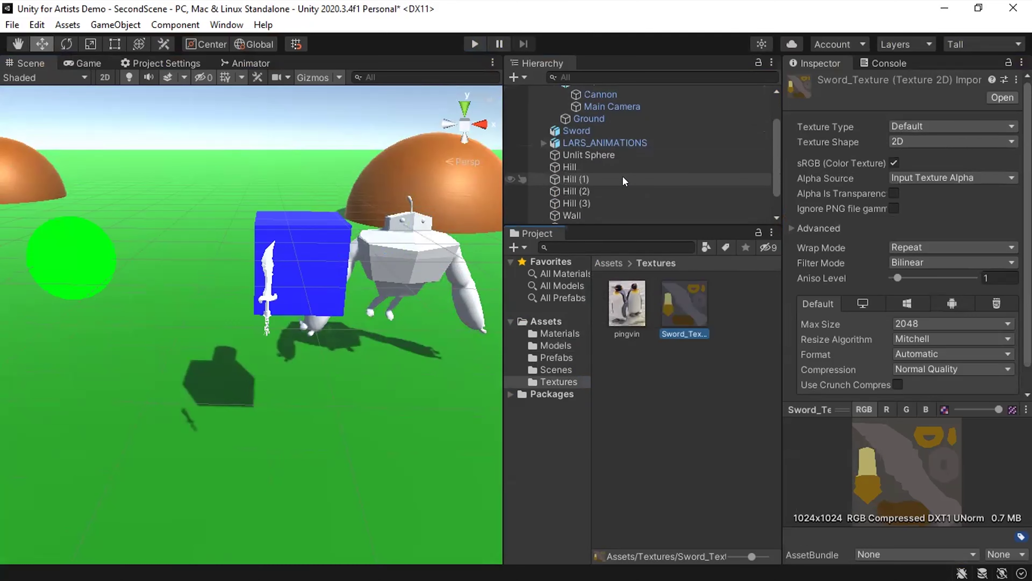
scroll(628, 178, "up", 3)
scroll(627, 174, "up", 2)
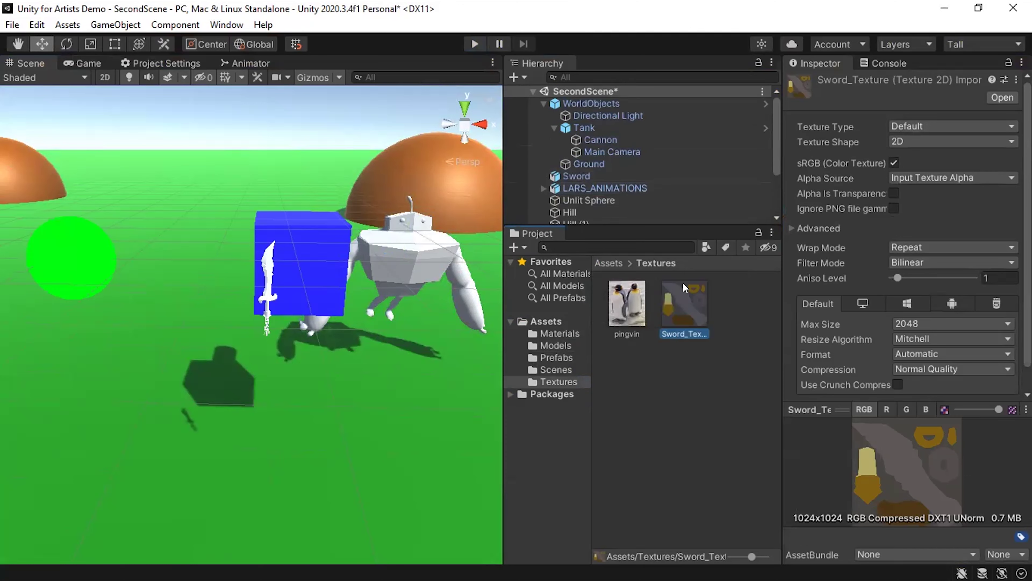
left_click_drag(681, 294, 576, 179)
left_click(546, 333)
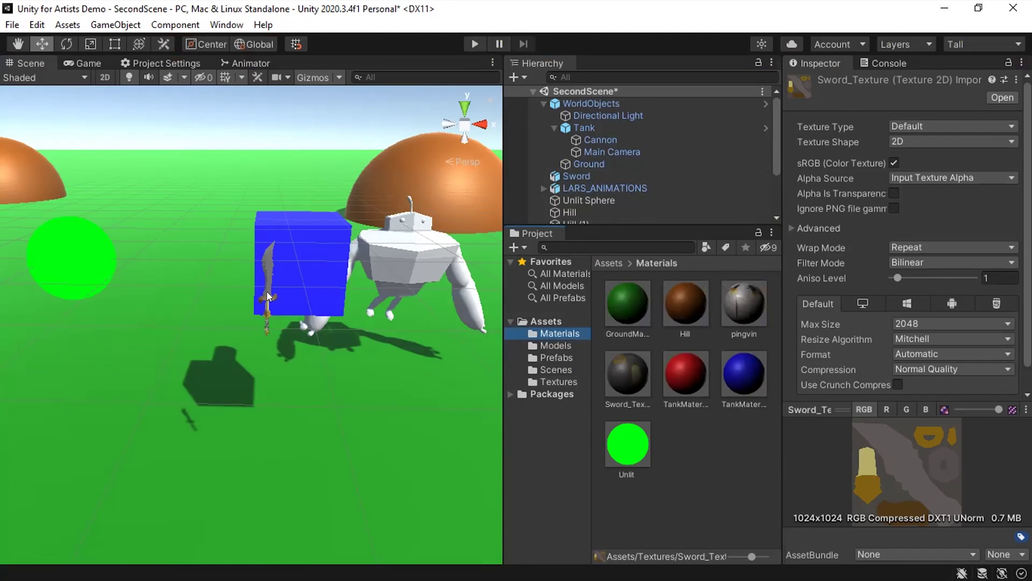
scroll(266, 290, "up", 5)
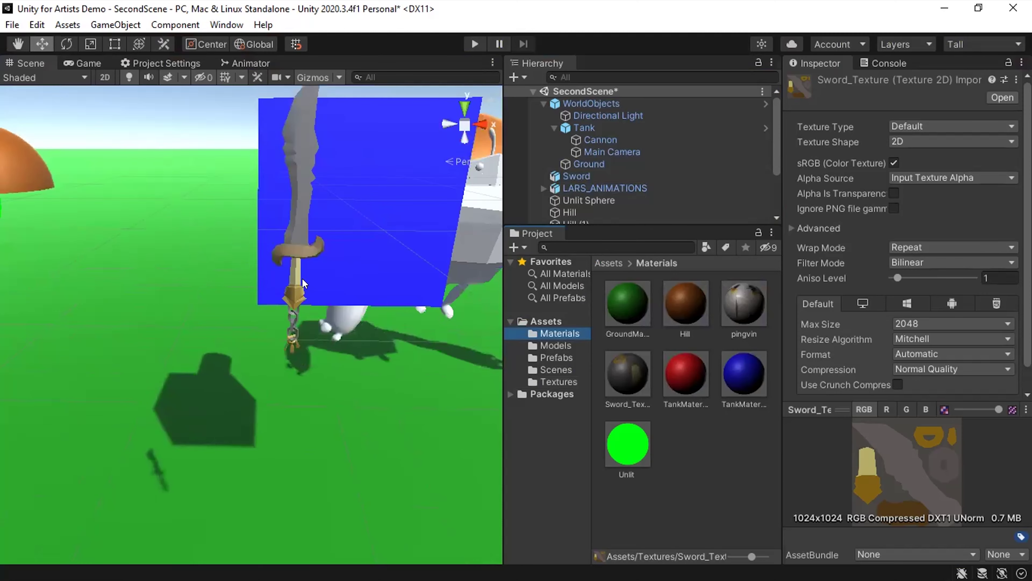
mouse_move(294, 278)
left_mouse_down("alt")
mouse_move(301, 269)
mouse_move(303, 285)
mouse_move(284, 292)
left_mouse_up("alt")
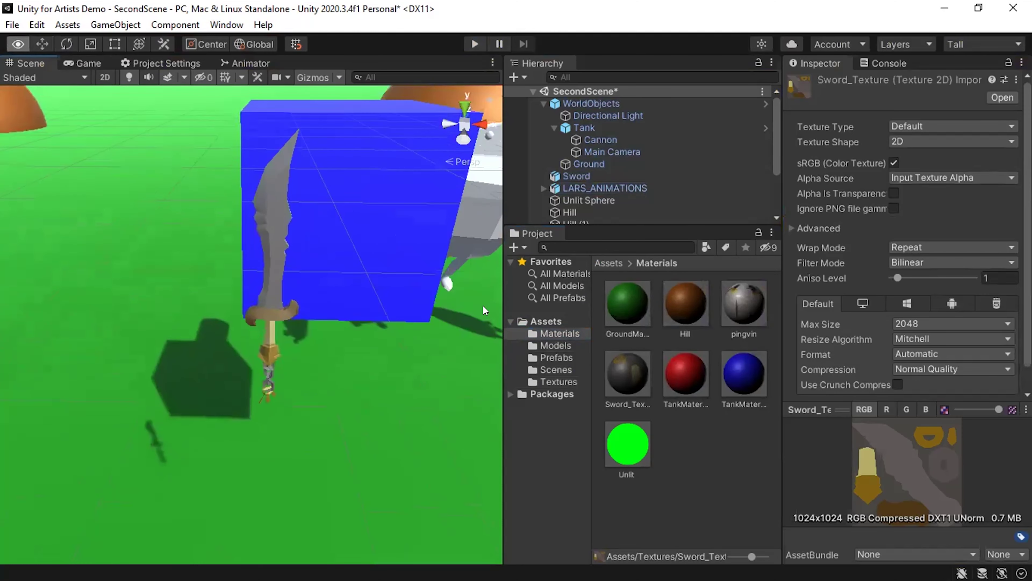
Select the Sword_Texture asset, orbit around the cube and sword, then select Main Camera.
left_click(548, 381)
left_click(669, 306)
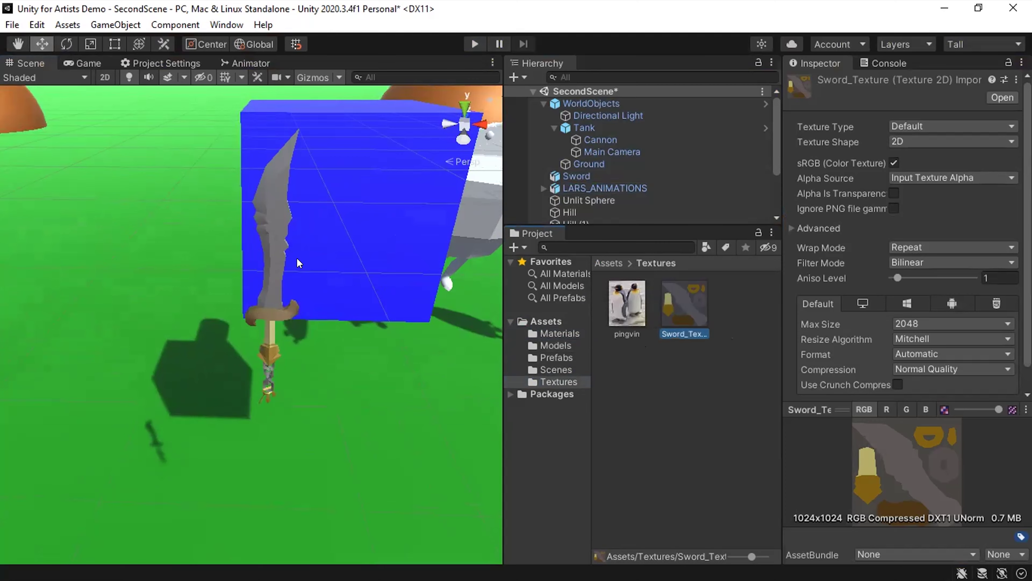
key("alt")
left_click_drag(305, 265, 129, 247, "alt")
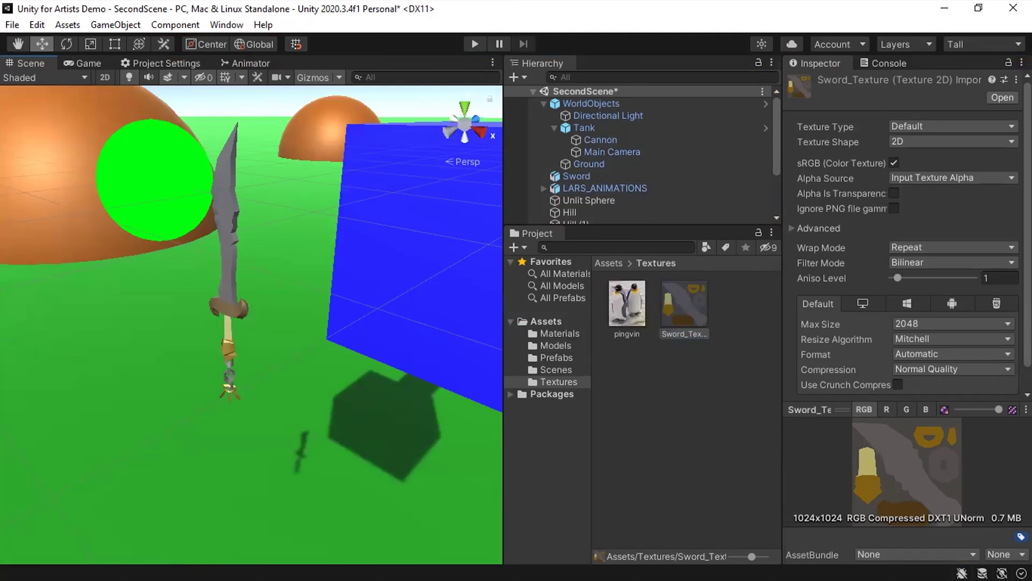
left_click(621, 148)
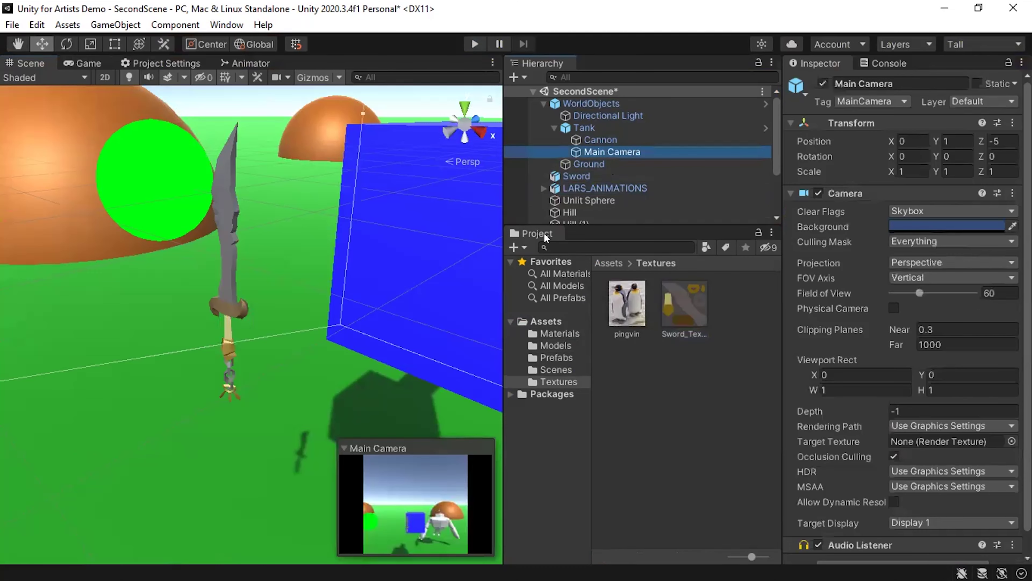
left_click(403, 447)
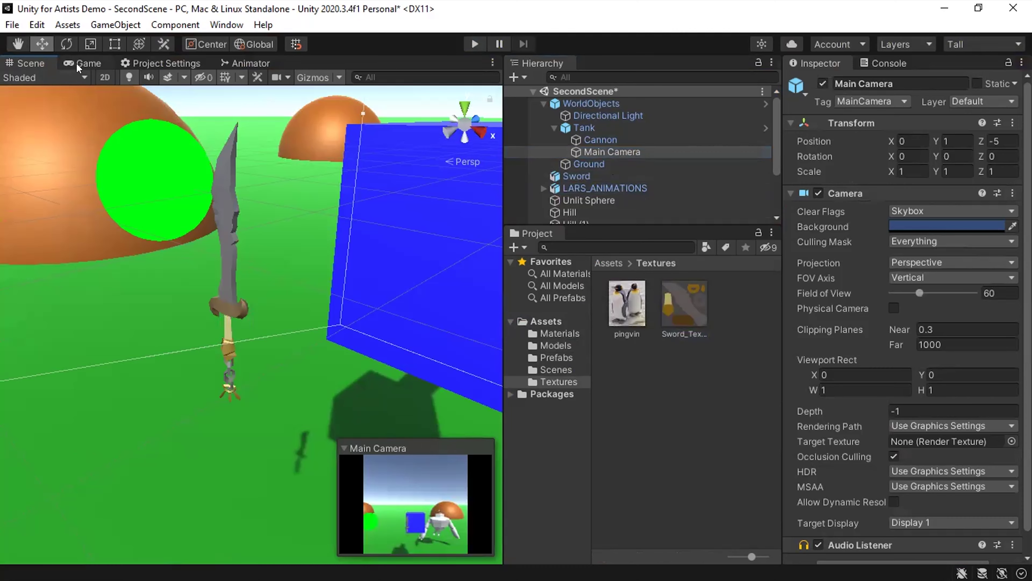
Dock the Game view below Scene, enlarge it, toggle the camera preview, then re-dock it beside Scene.
left_click_drag(86, 62, 229, 452)
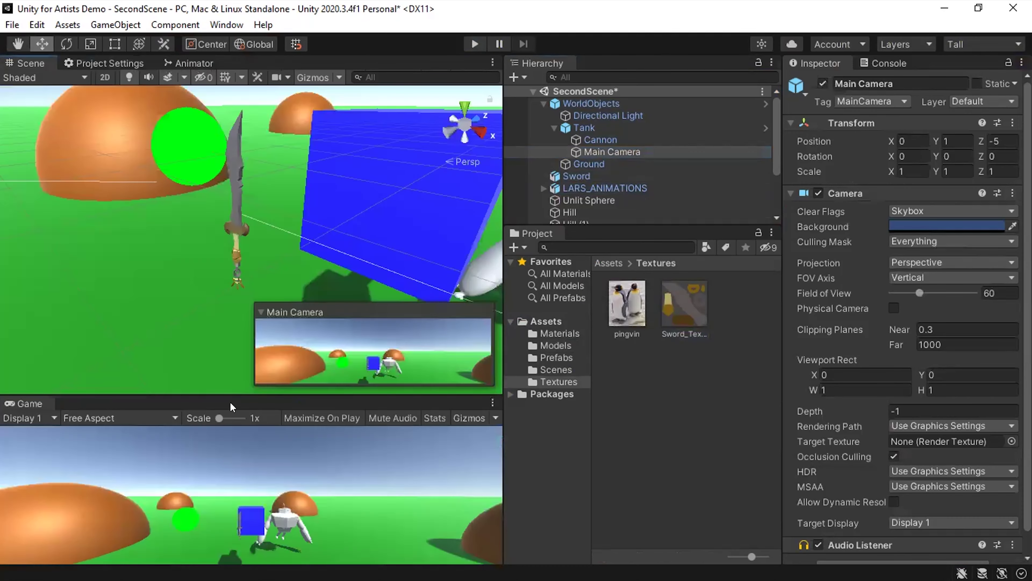
left_click_drag(230, 406, 233, 319)
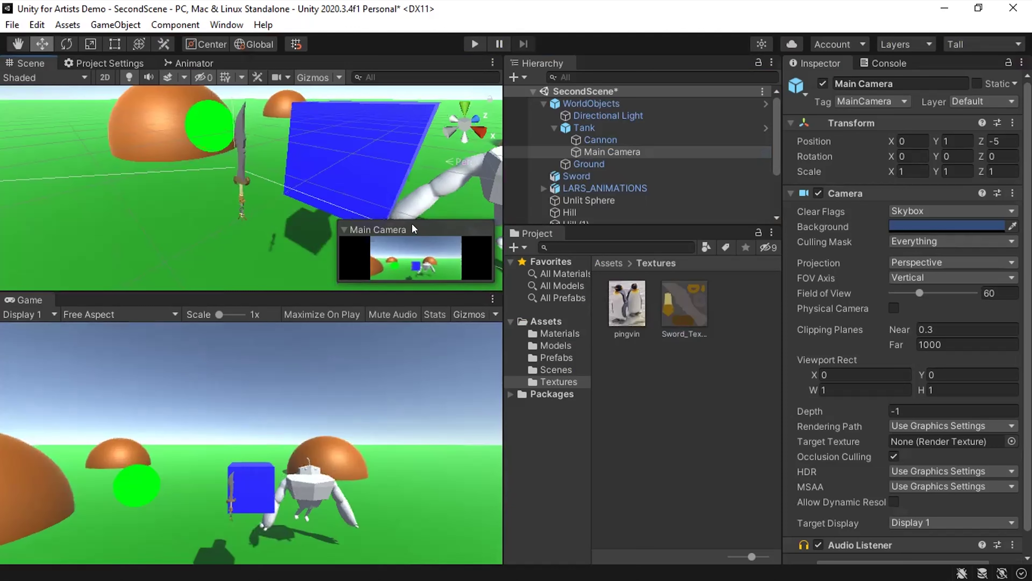
left_click(391, 226)
left_click(370, 268)
left_click_drag(37, 303, 77, 55)
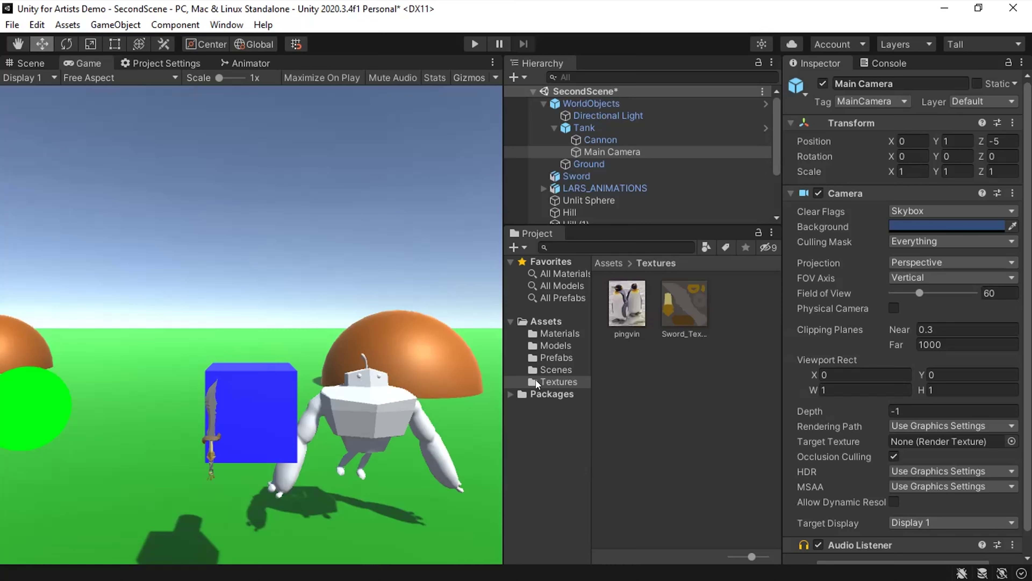
Create a new folder named Audio inside Assets.
left_click(543, 321)
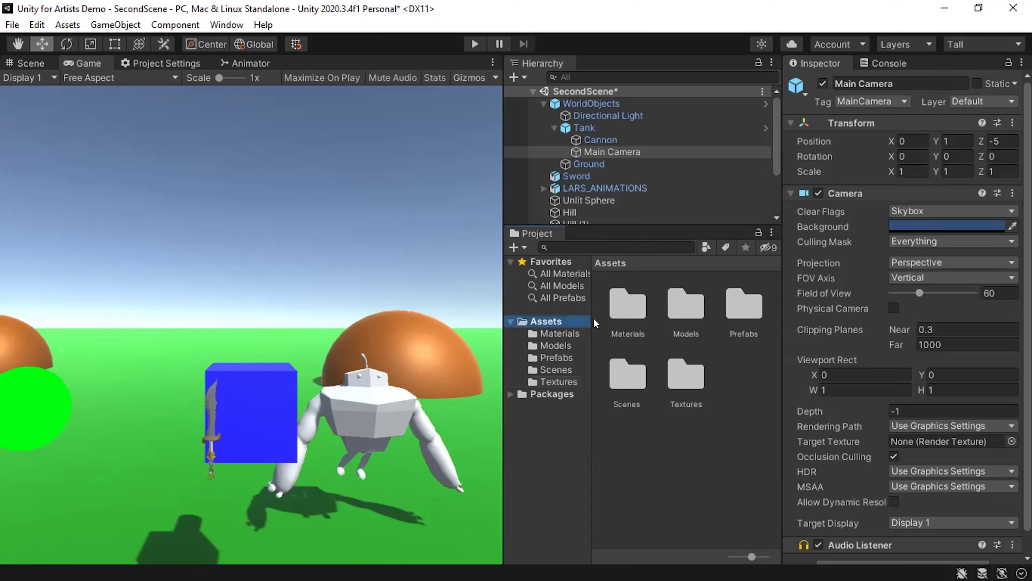
right_click(546, 321)
mouse_move(681, 175)
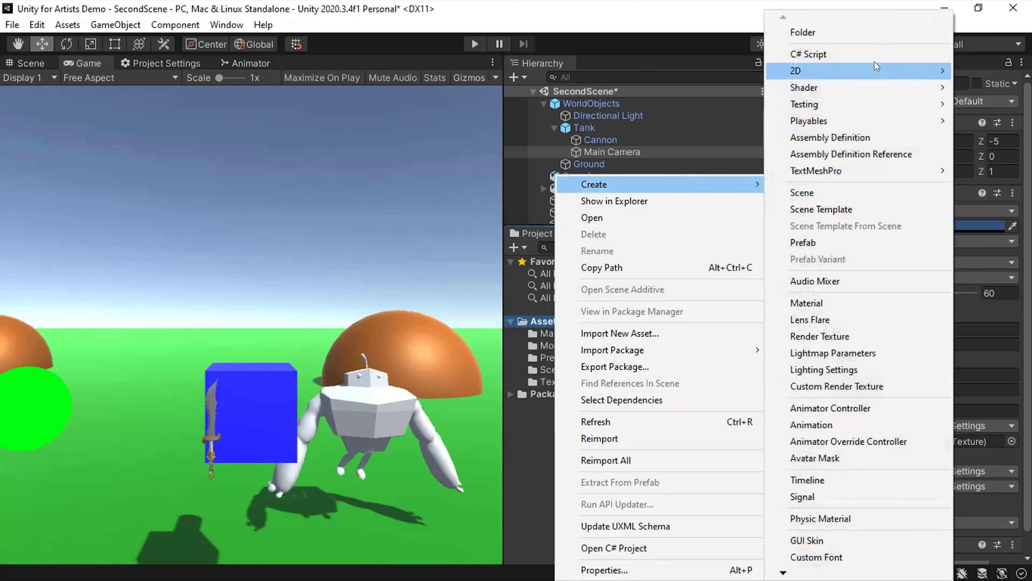
left_click(848, 35)
type("Audio")
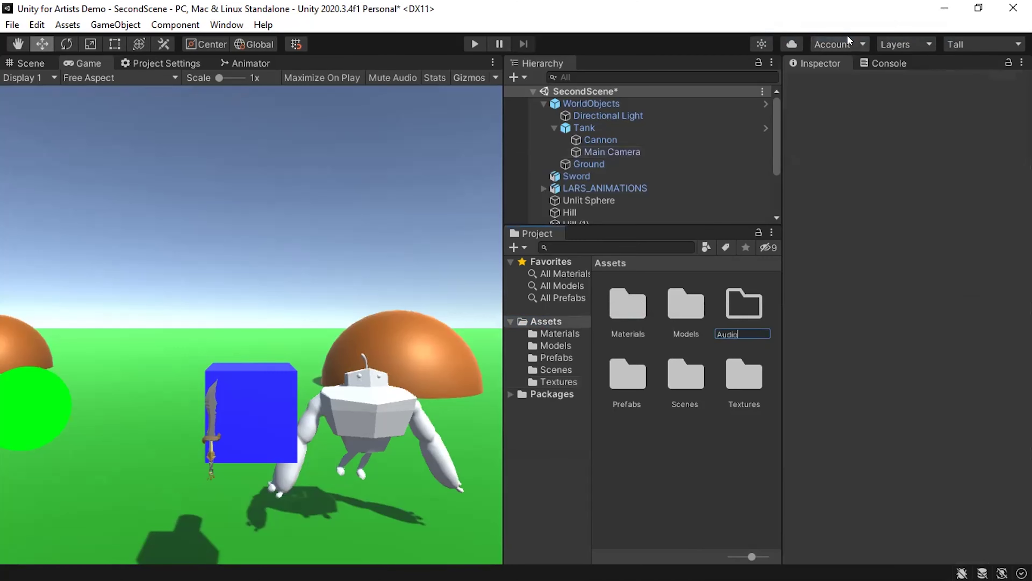
key("Return")
key("Return")
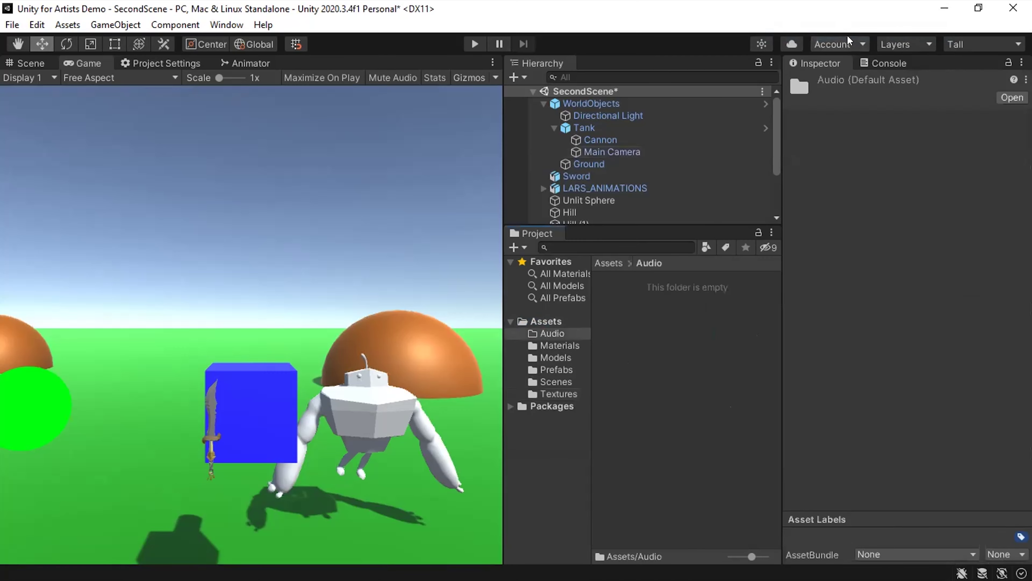
Open Music > 00 Game sounds and bring coin-drop-1 and Rocket Power into Unity's Audio folder.
key("alt+Tab")
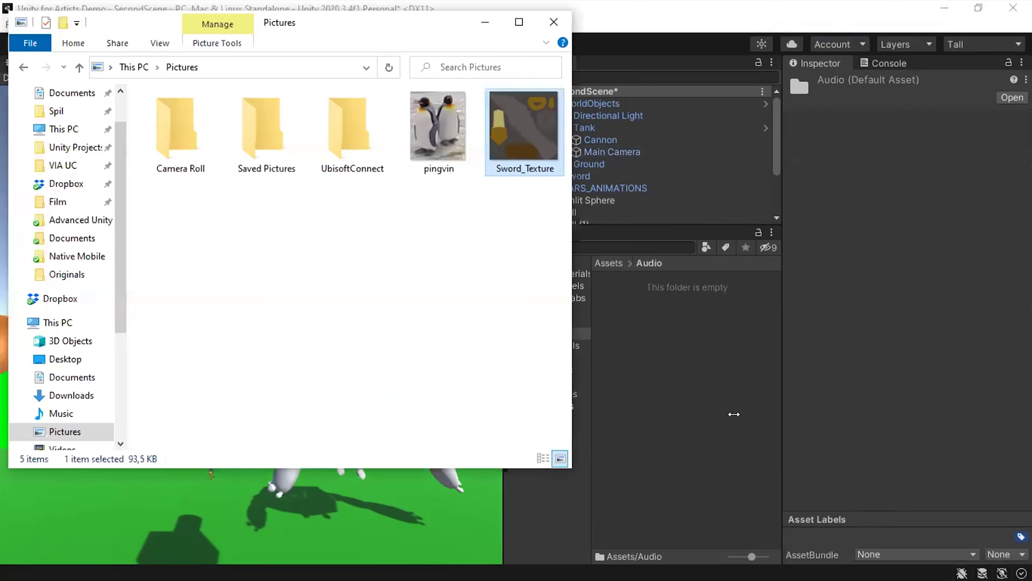
left_click(64, 412)
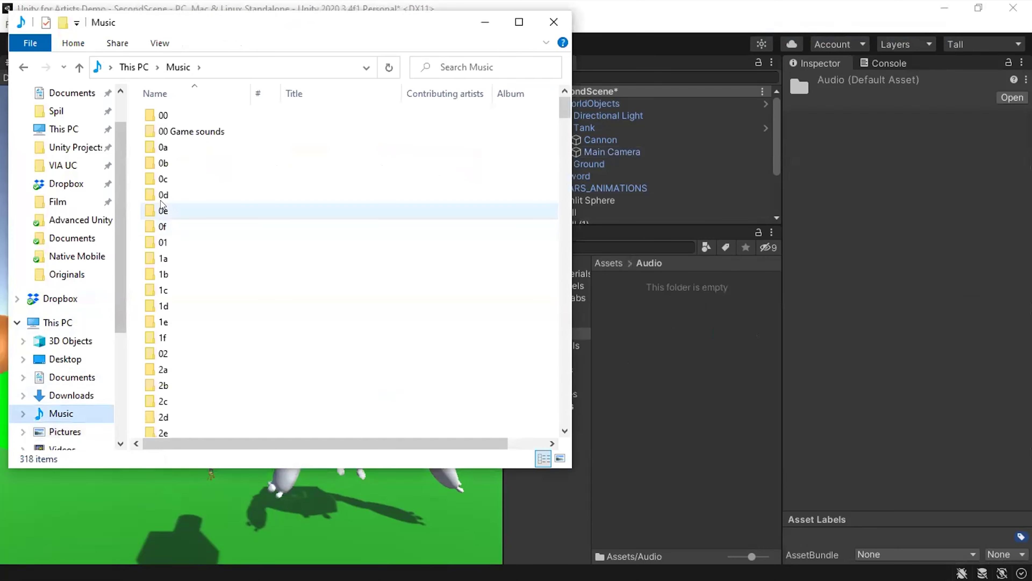
double_click(185, 130)
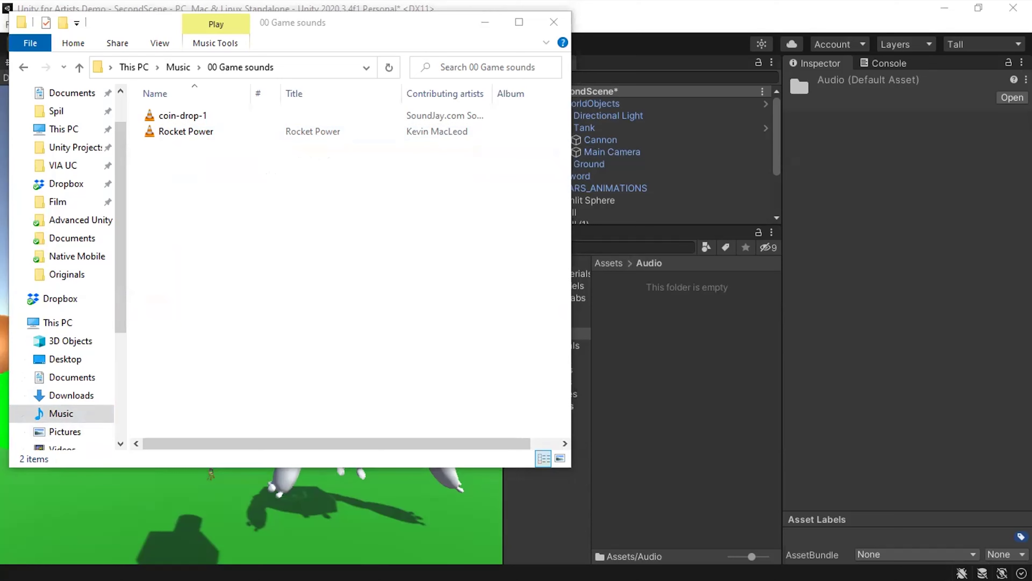
left_click(440, 306)
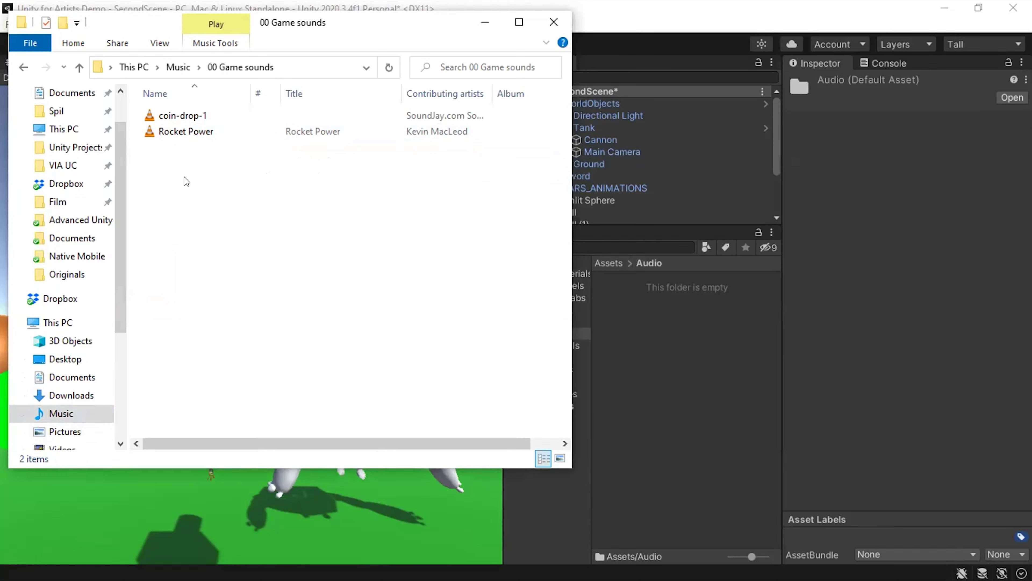
left_click_drag(205, 181, 234, 130)
Check the Rocket Power file's properties, then close them.
left_click(212, 131)
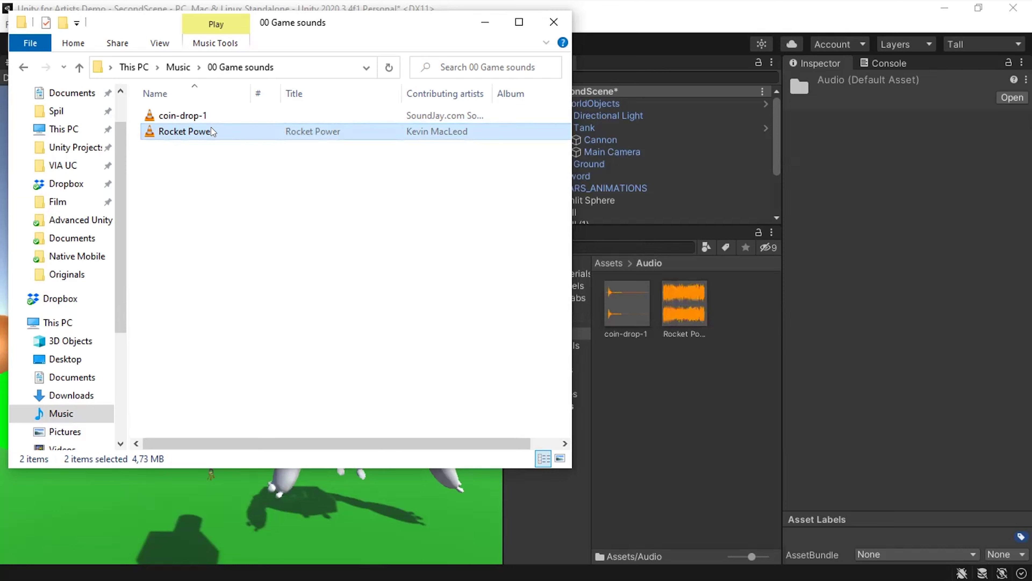
right_click(213, 131)
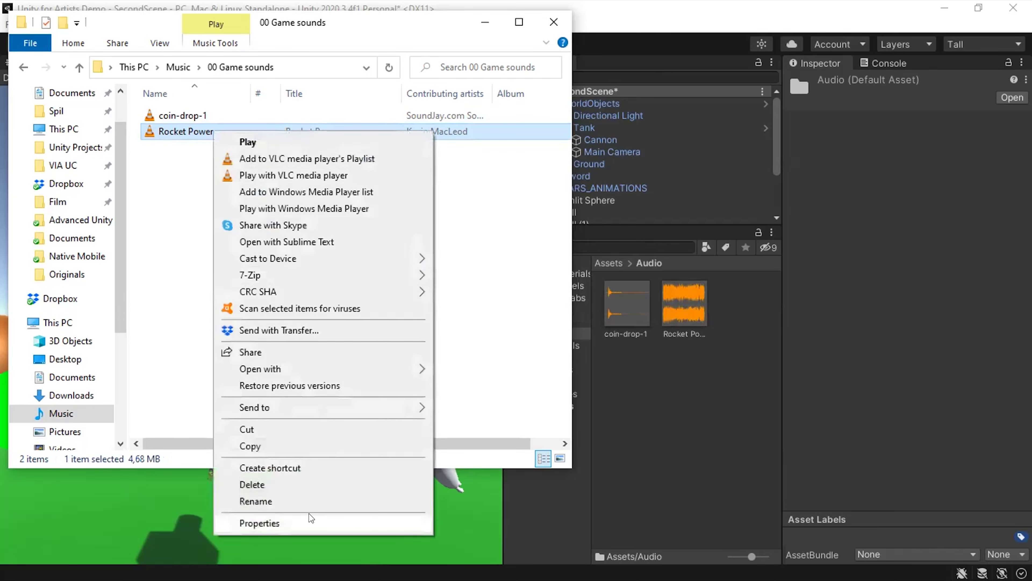
left_click(260, 522)
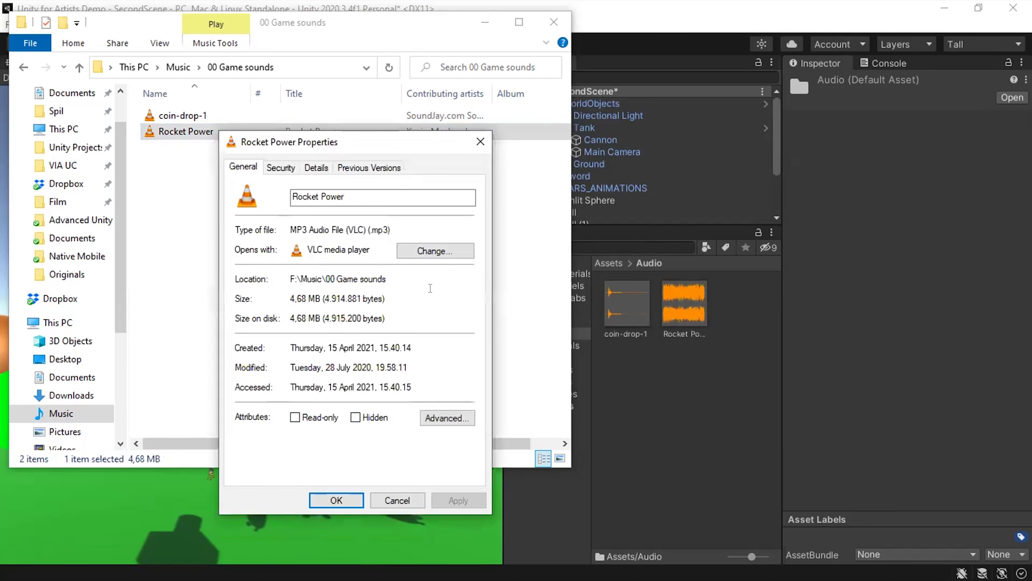
left_click(480, 141)
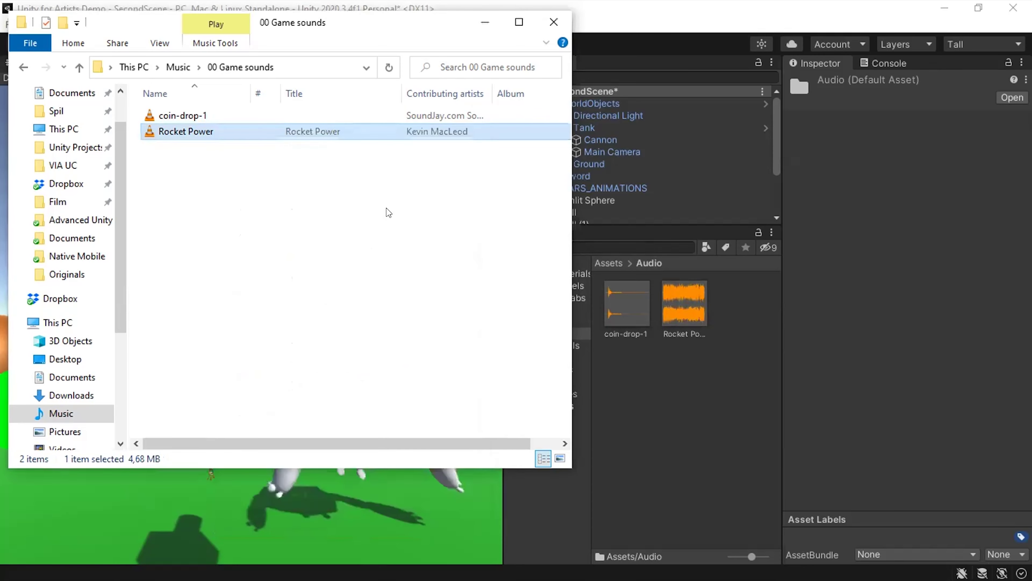
Inspect the Rocket Power and coin-drop-1 clips, playing coin-drop-1 twice in the preview.
left_click(705, 378)
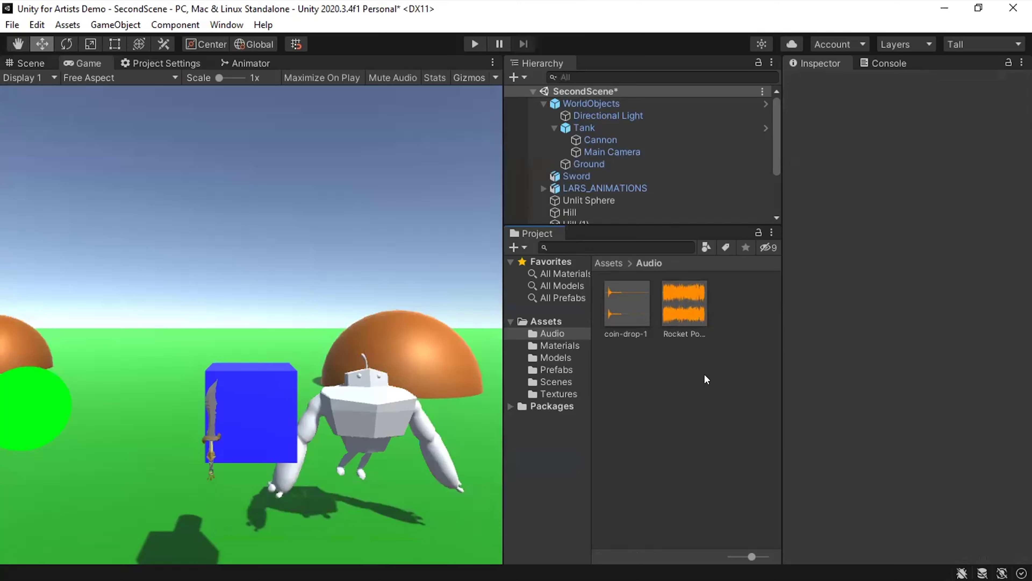
left_click(667, 293)
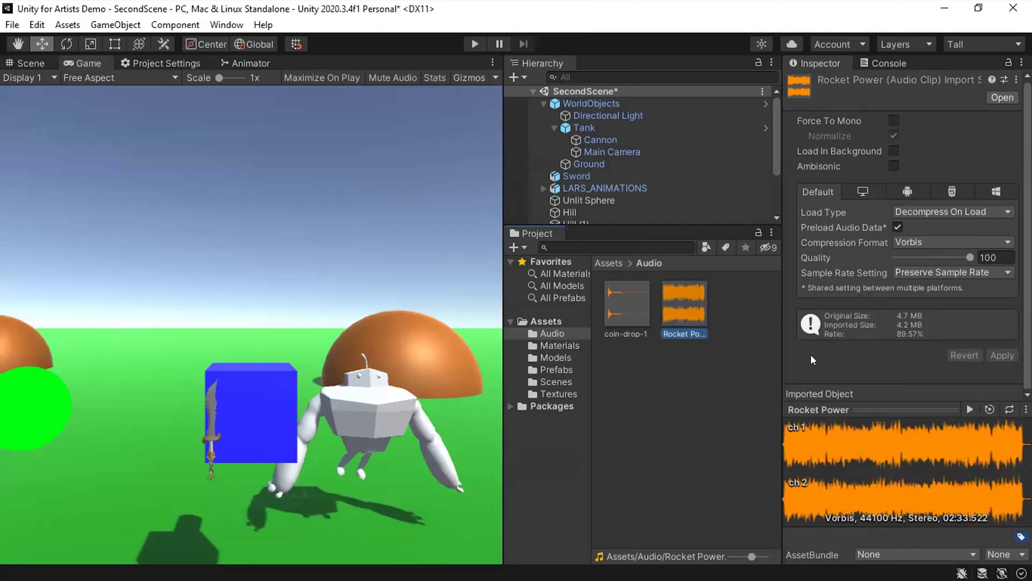
left_click(642, 299)
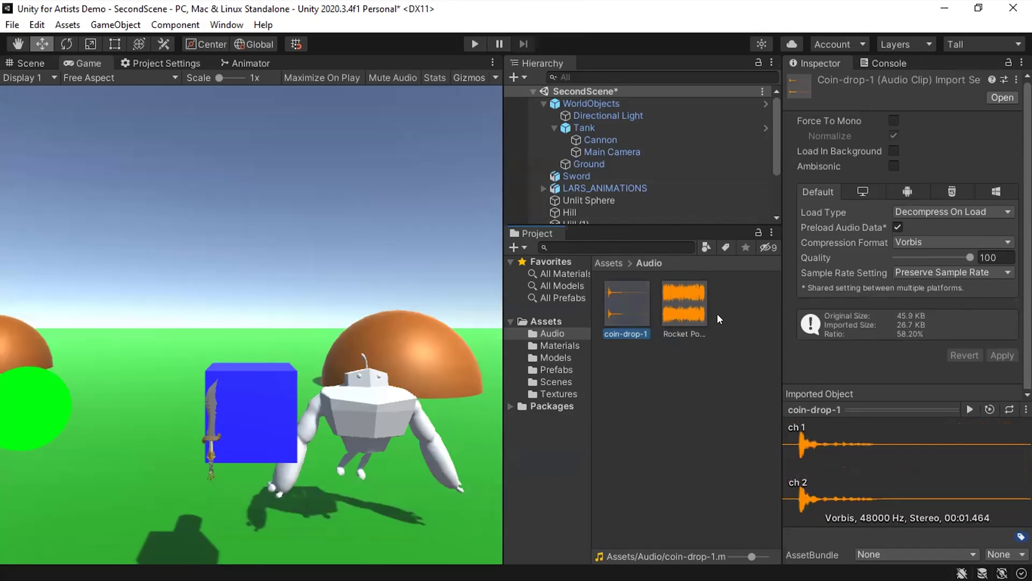
left_click(969, 410)
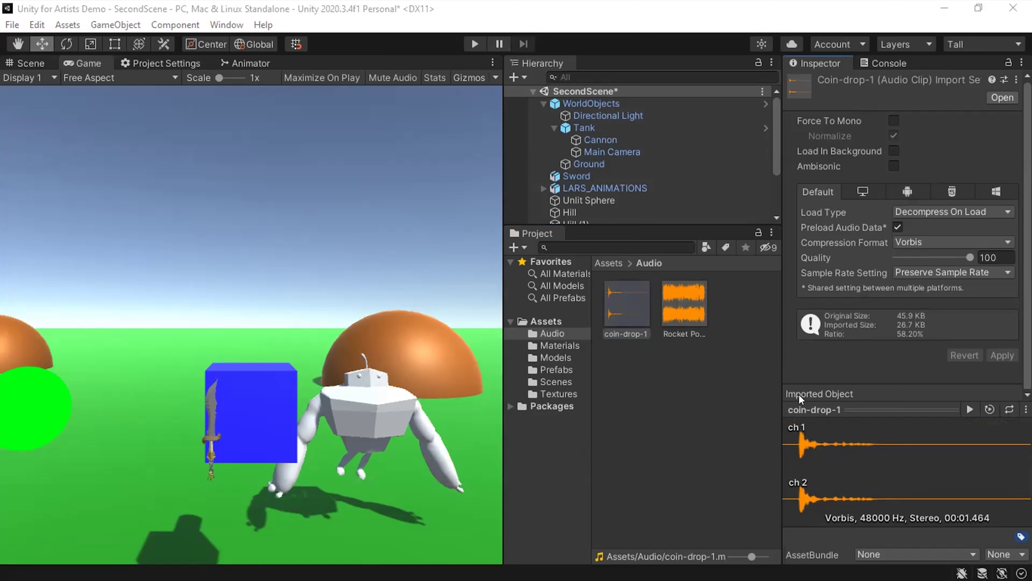
left_click(969, 409)
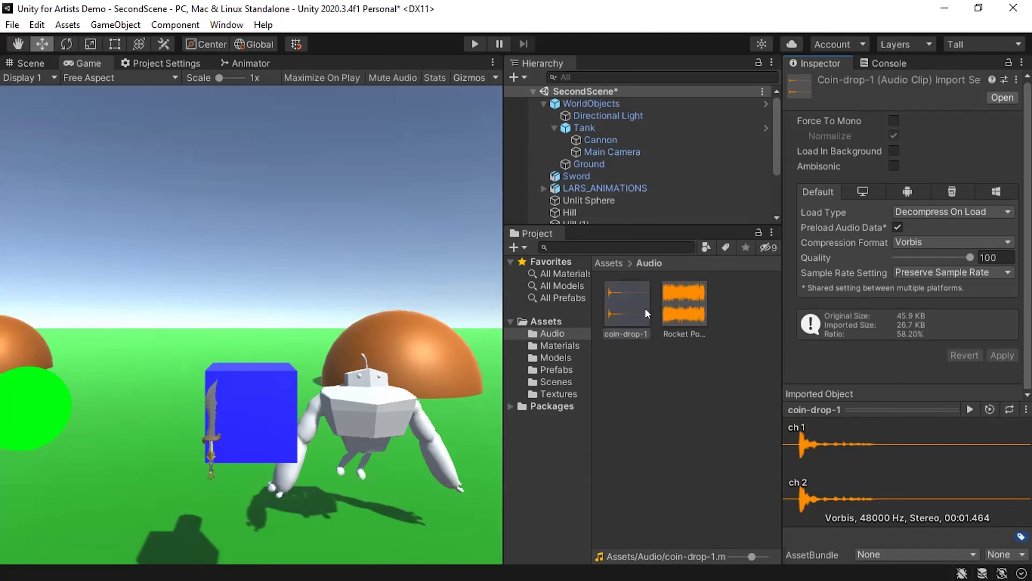
scroll(630, 105, "down", 4)
scroll(626, 120, "up", 4)
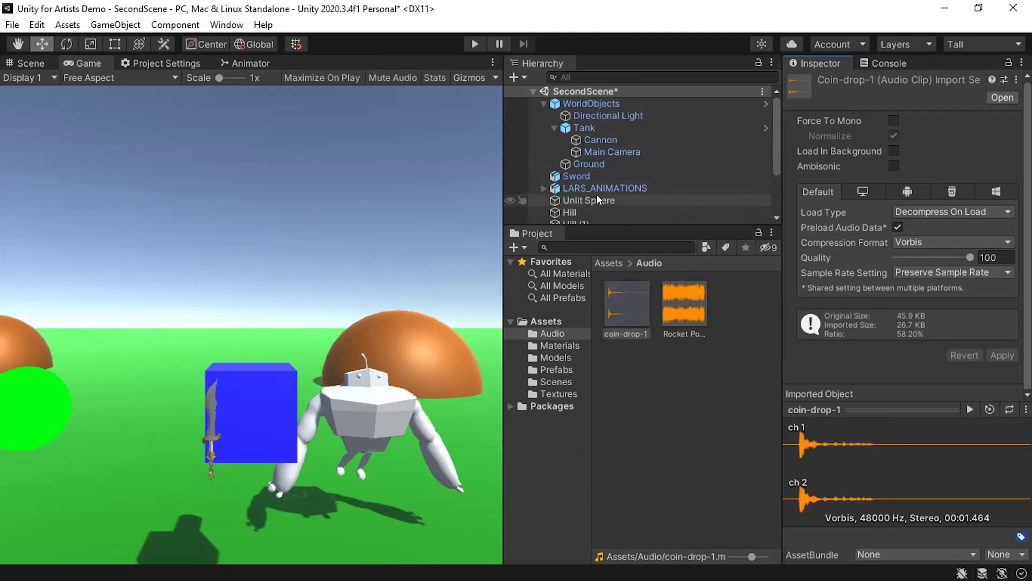
Move the Sword to X -0.96 and slide it along Z to -0.621.
left_click(577, 176)
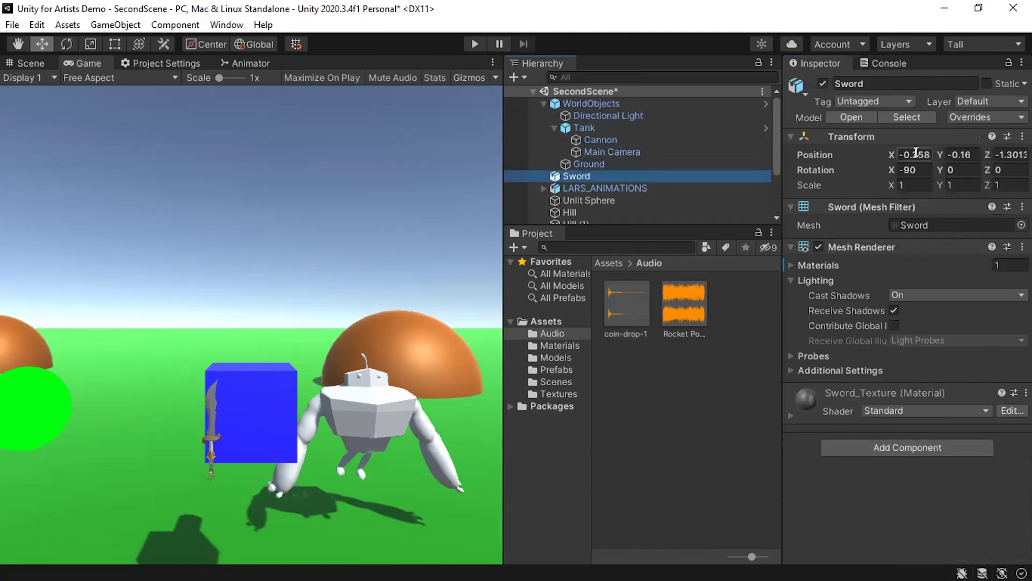
left_click_drag(889, 149, 876, 153)
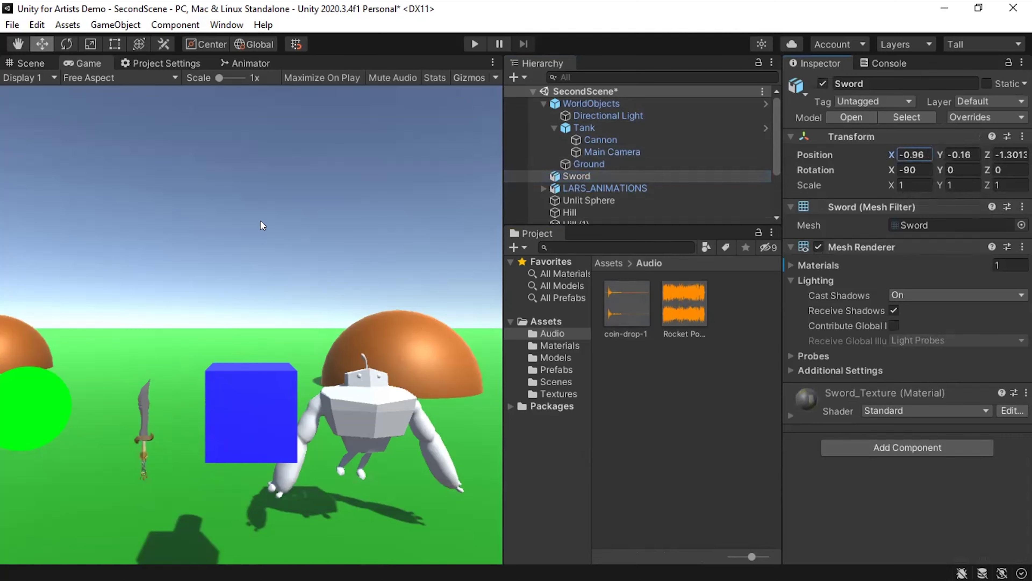
left_click(35, 64)
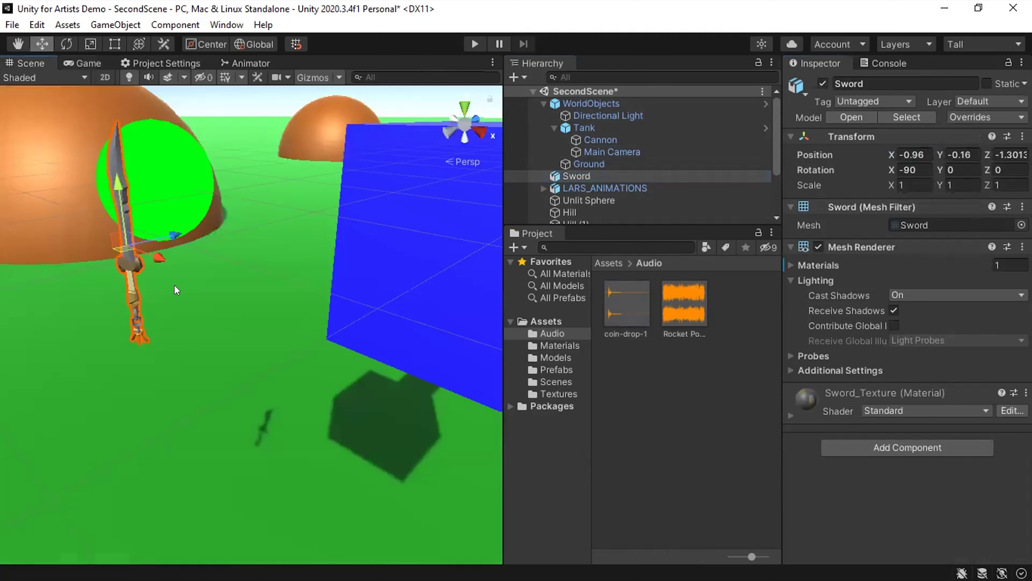
left_click_drag(173, 231, 281, 194)
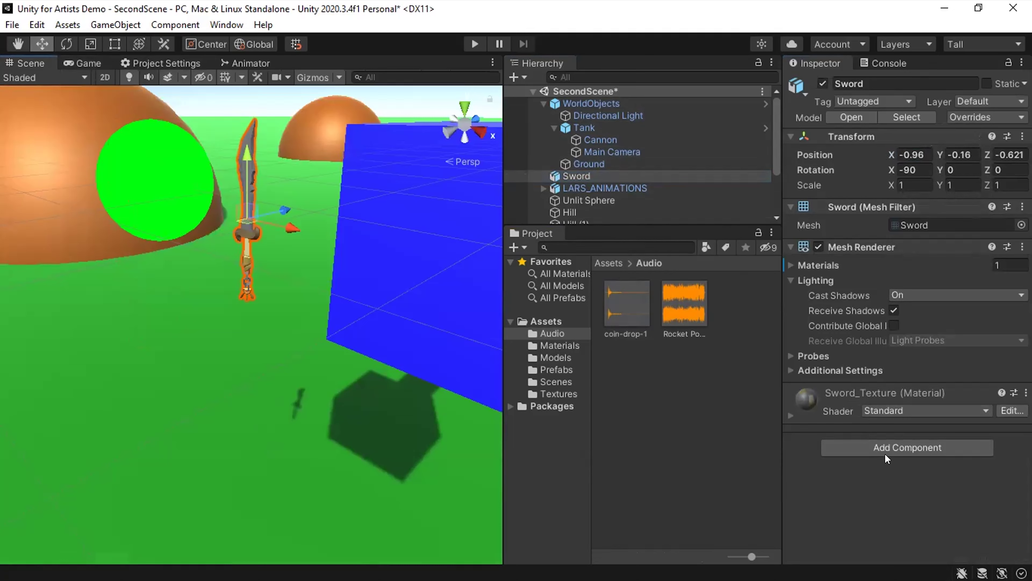
Add an Audio Source to the Sword with coin-drop-1 as its AudioClip.
left_click(882, 442)
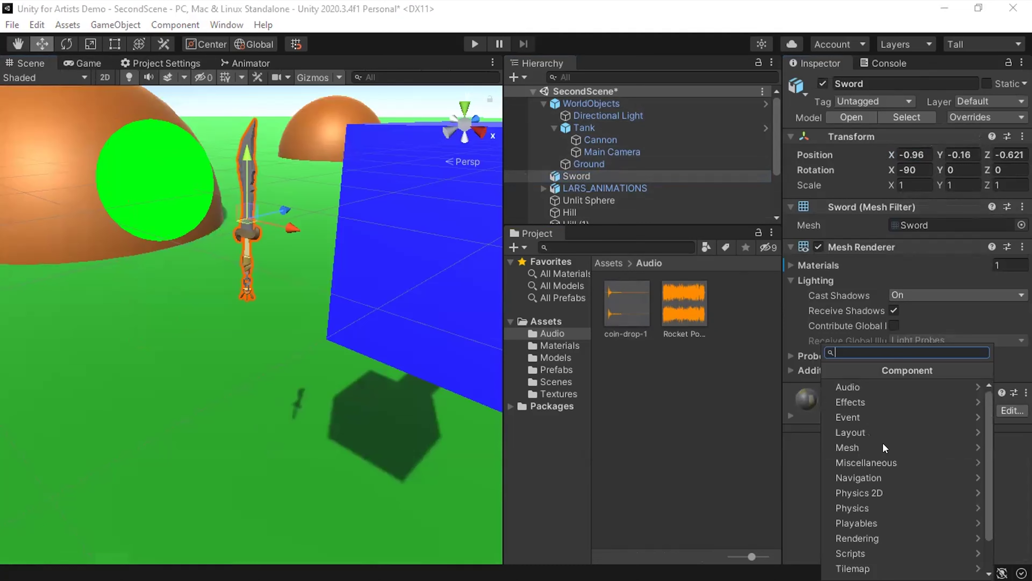
type("audio")
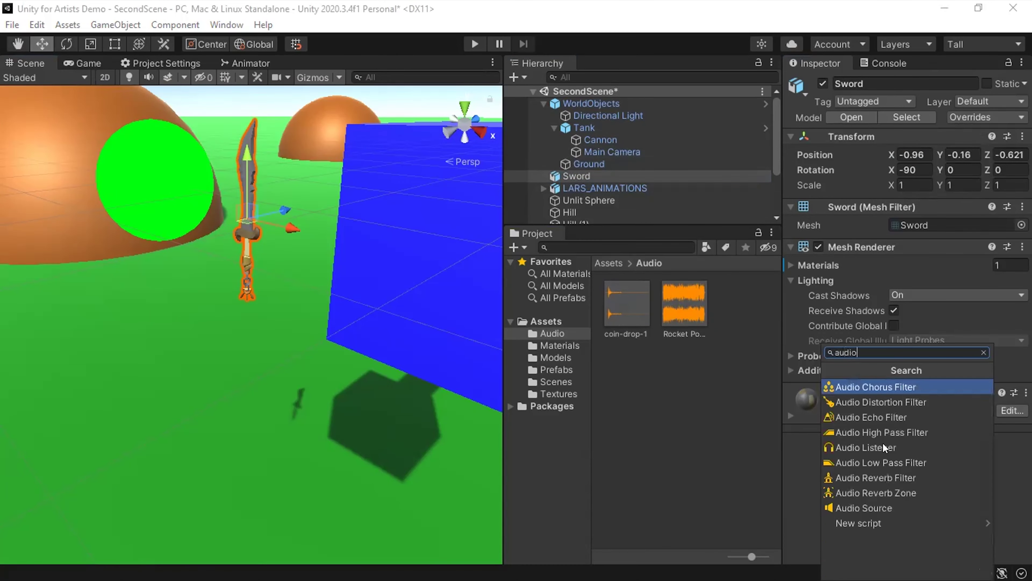
left_click(862, 508)
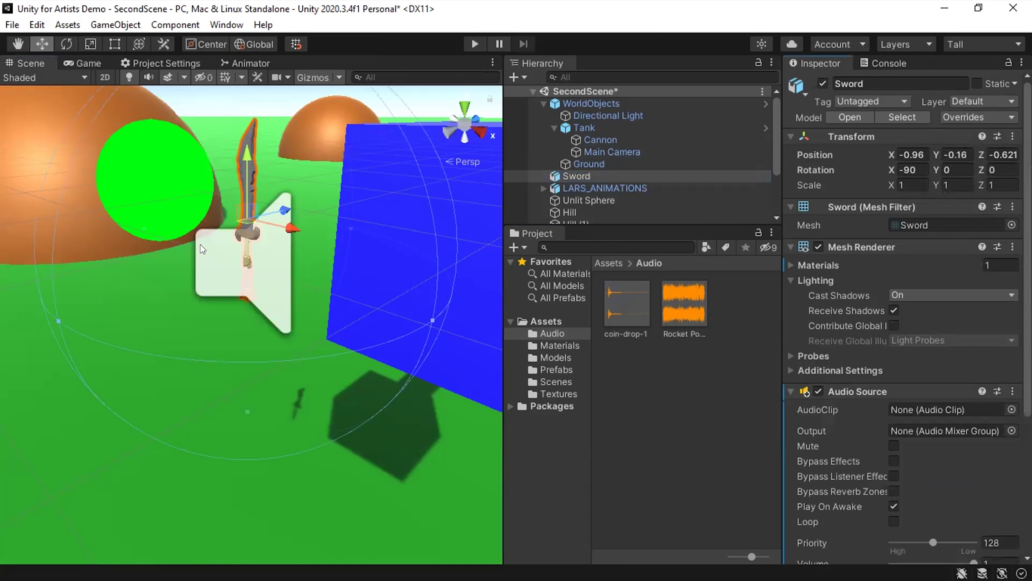
scroll(202, 249, "down", 5)
scroll(900, 344, "down", 5)
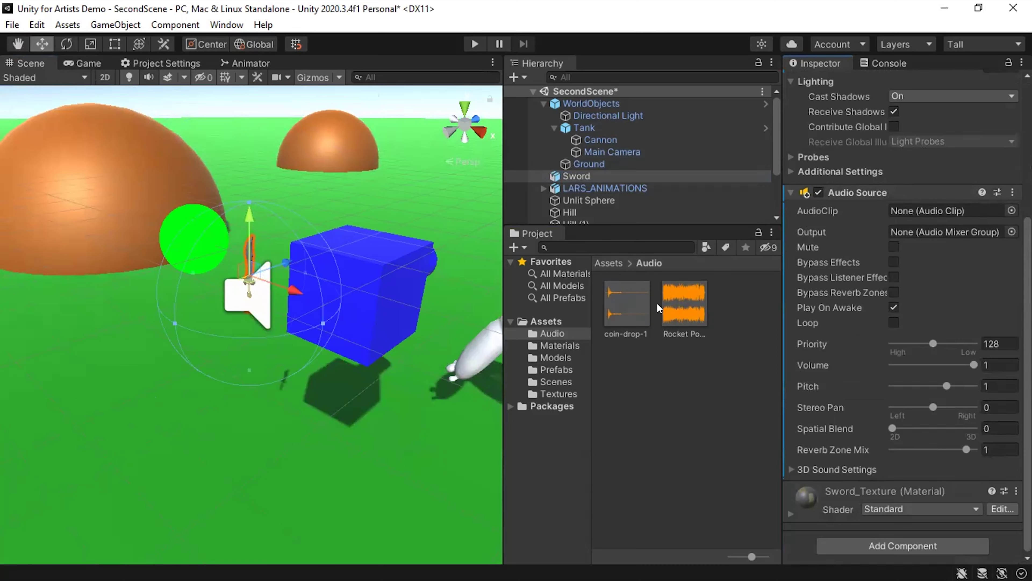
left_click_drag(619, 311, 912, 210)
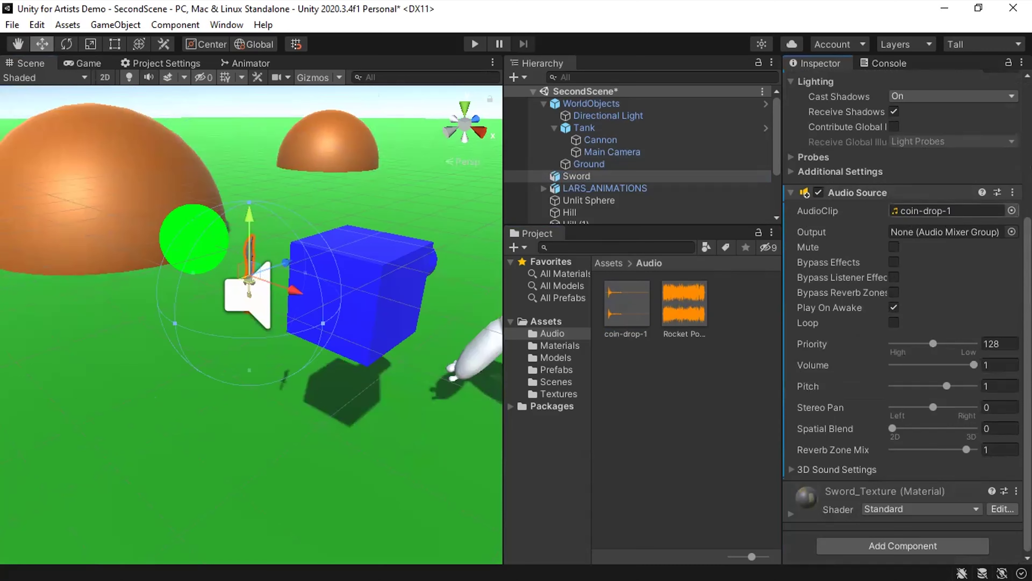
left_click(1012, 210)
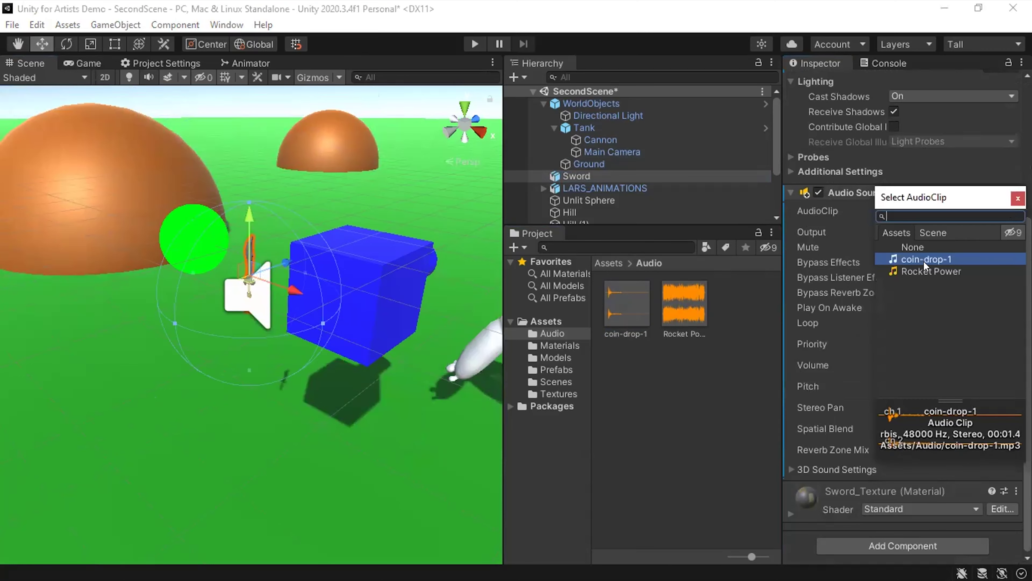
left_click(1017, 198)
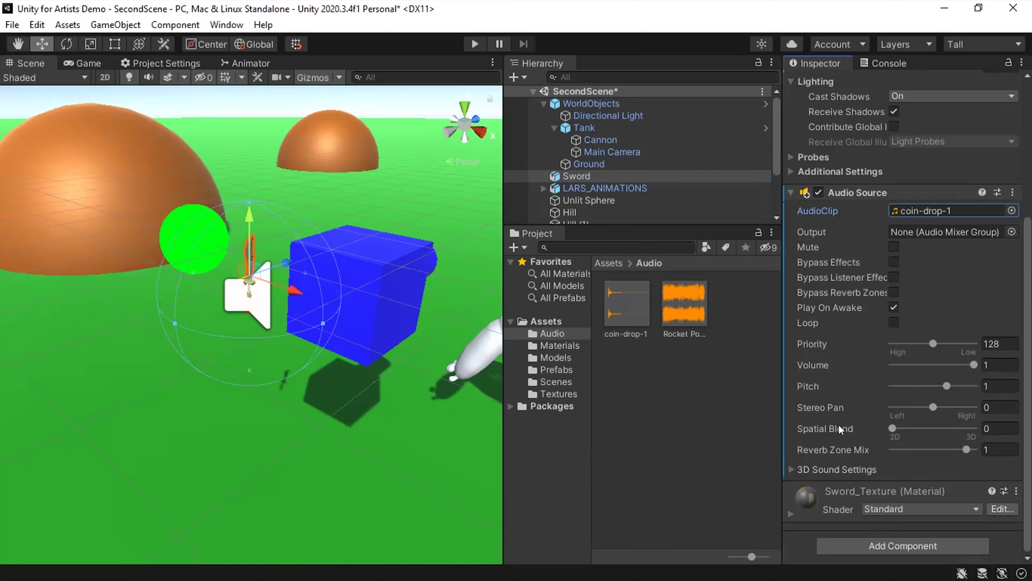
Play-test the scene, then raise the Sword Audio Source's Spatial Blend from 0 to 1.
left_click(474, 44)
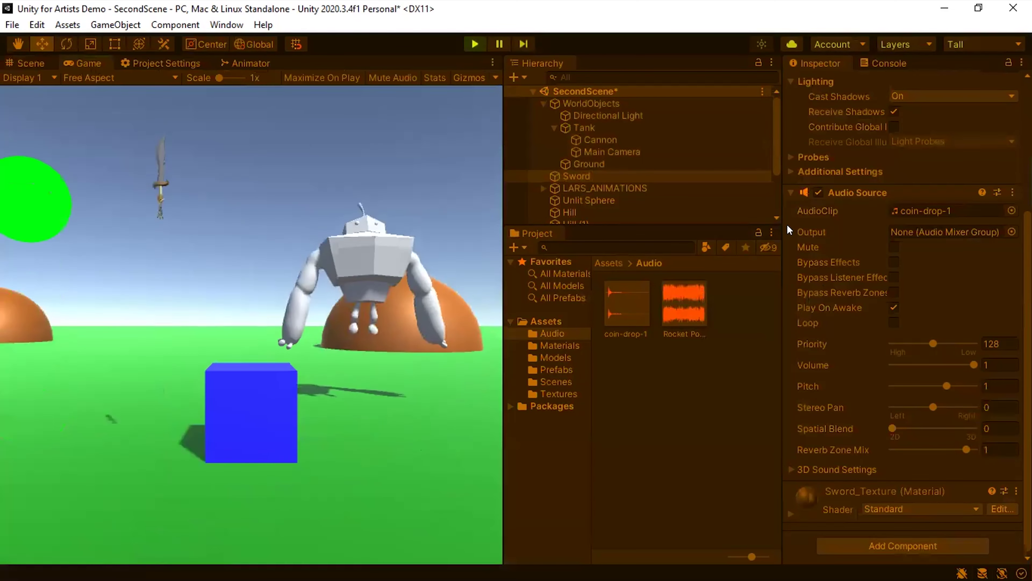
key("ctrl+p")
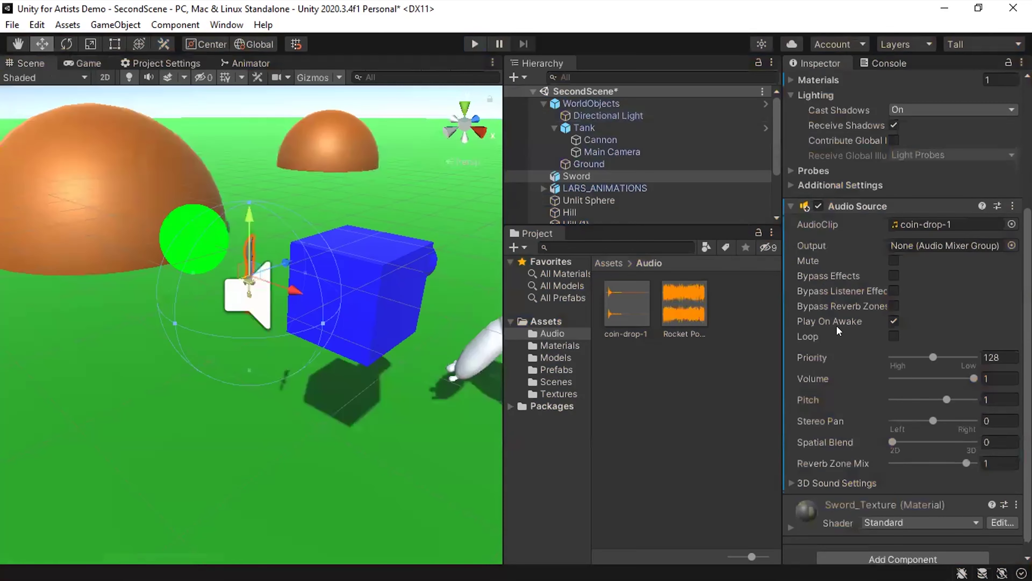
left_click_drag(887, 440, 973, 441)
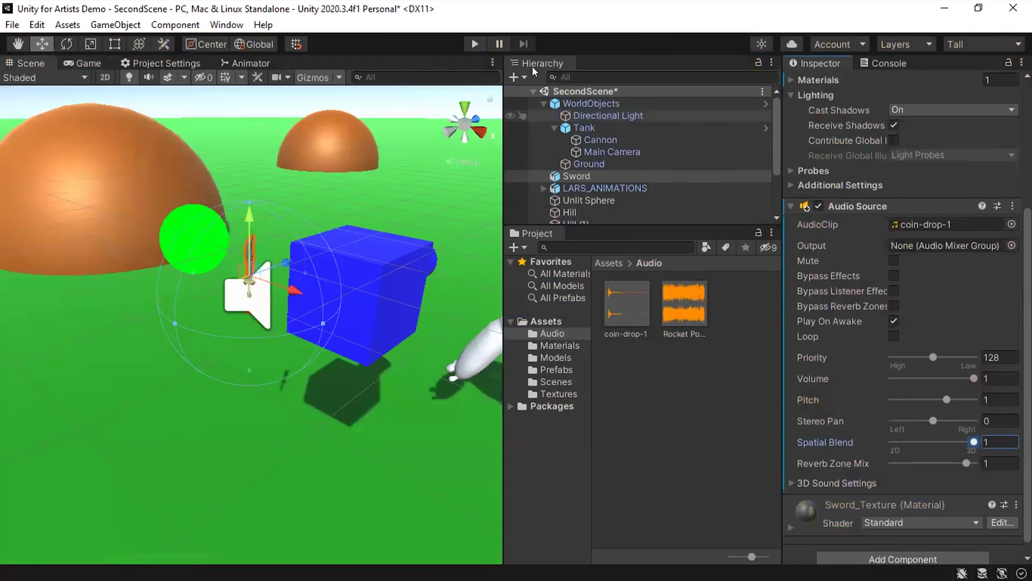
Play-test the 3D sword sound, compare it against a 2D Spatial Blend, and save SecondScene.
left_click(471, 43)
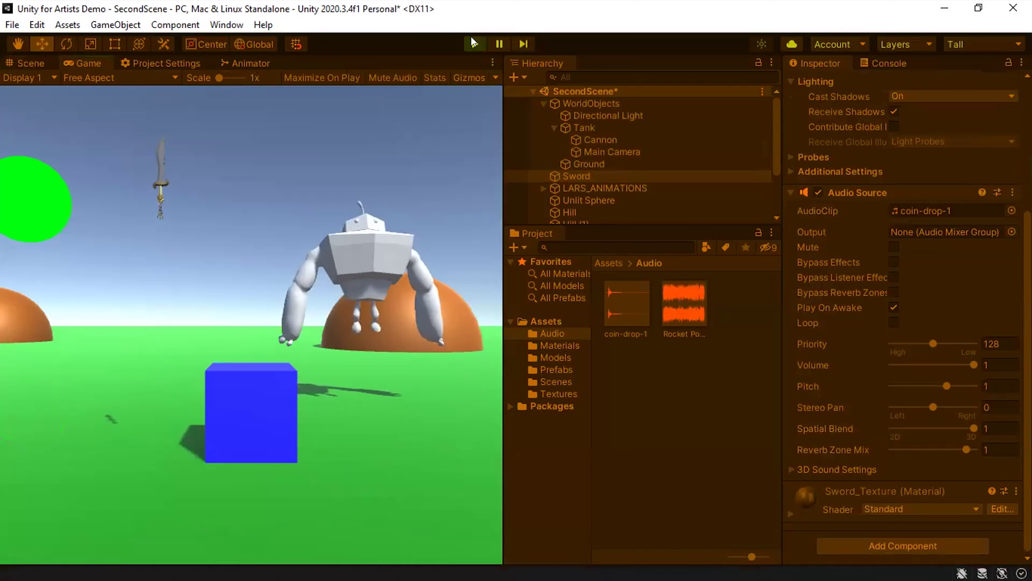
left_click(473, 43)
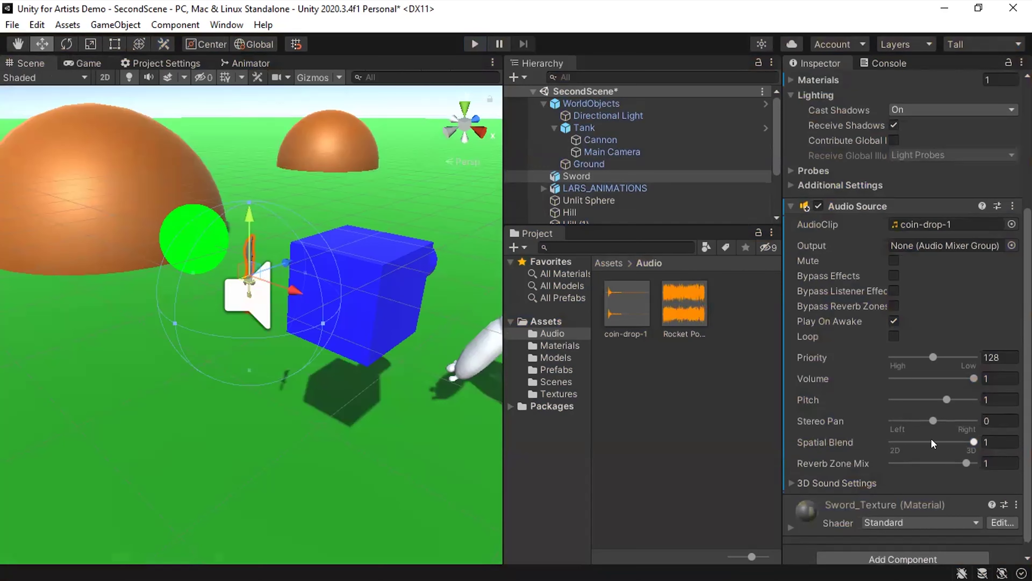
mouse_move(969, 438)
left_mouse_down()
mouse_move(847, 429)
mouse_move(971, 443)
left_mouse_up()
left_click(473, 44)
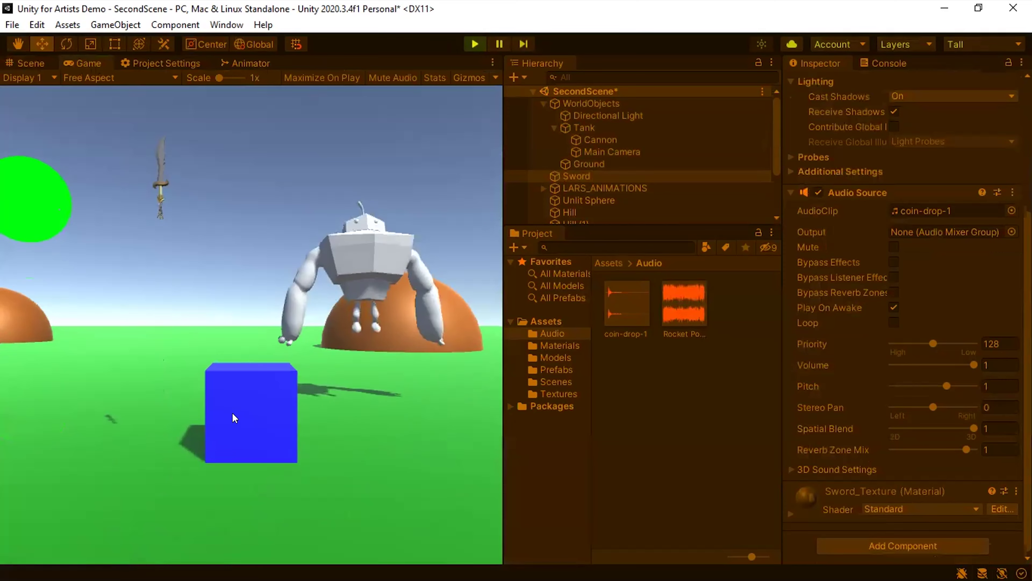
left_click(466, 41)
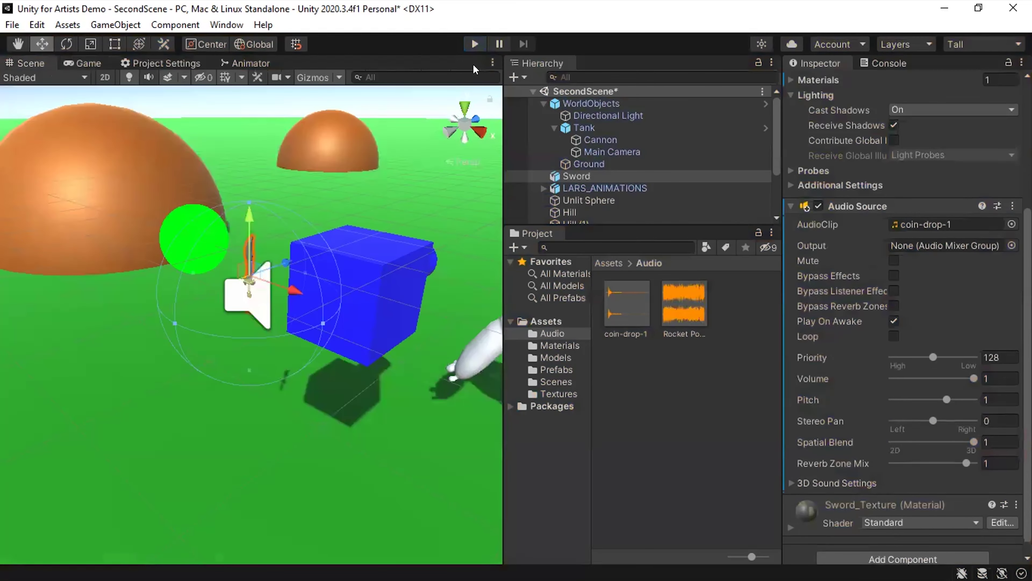
key("ctrl+s")
Select Main Camera to show its Transform, Camera and Audio Listener components in the Inspector.
left_click(598, 148)
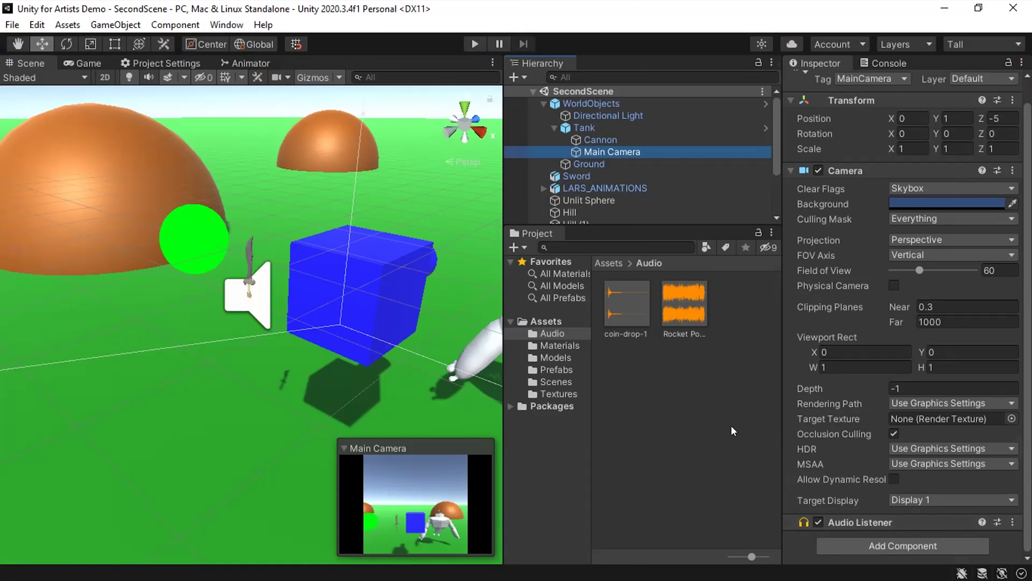
Remove the Audio Listener from Main Camera and apply the removal to the prefab.
left_click(1012, 522)
left_click(939, 394)
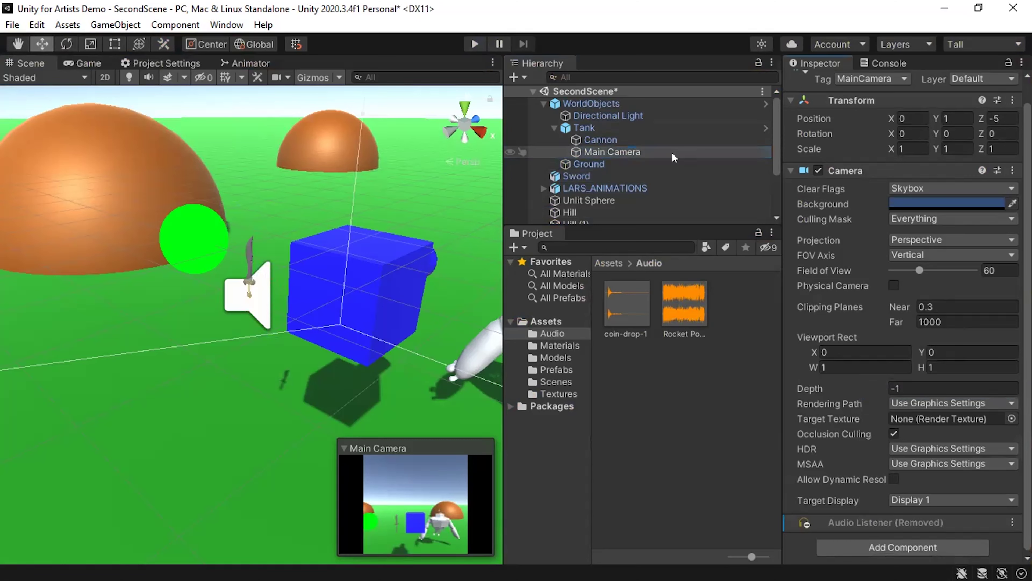
right_click(872, 524)
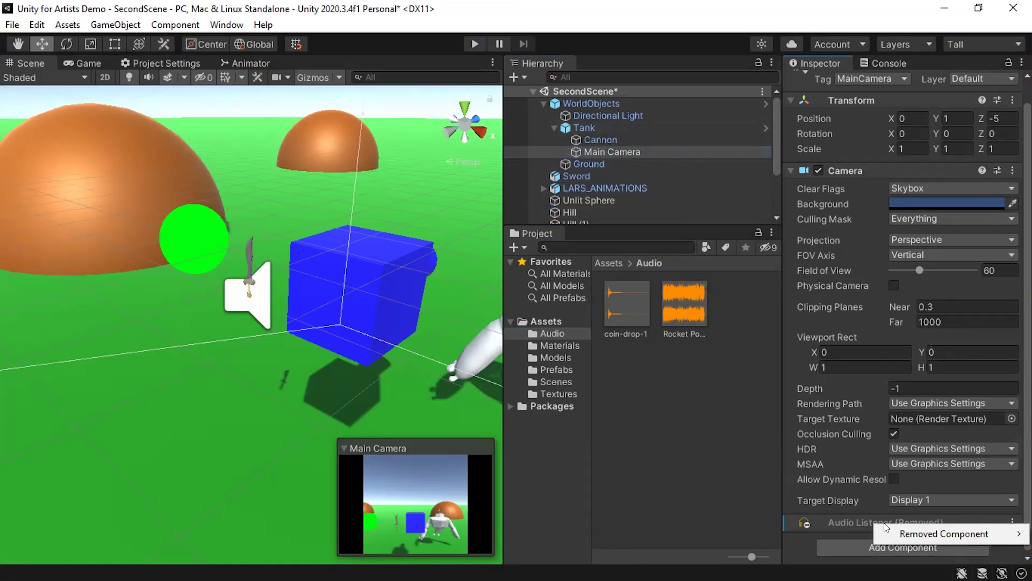
mouse_move(930, 528)
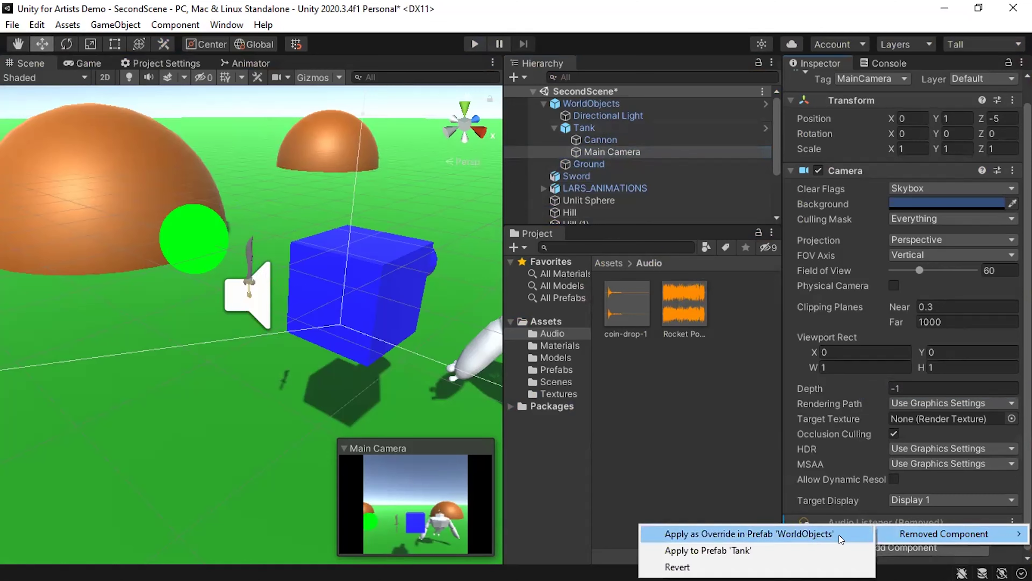
left_click(795, 547)
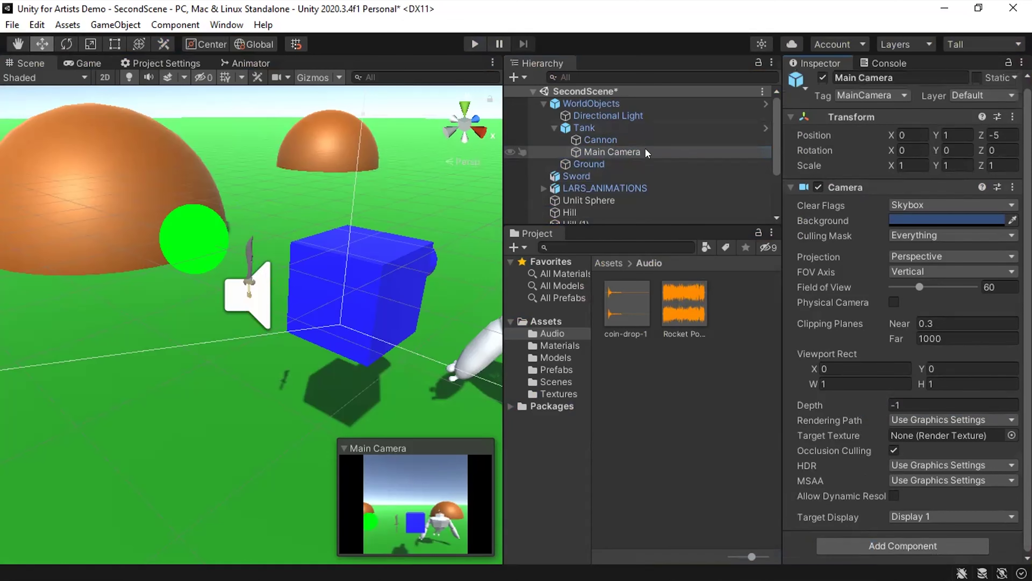
Add an Audio Listener to the Tank prefab, return to SecondScene, and run it.
left_click(632, 128)
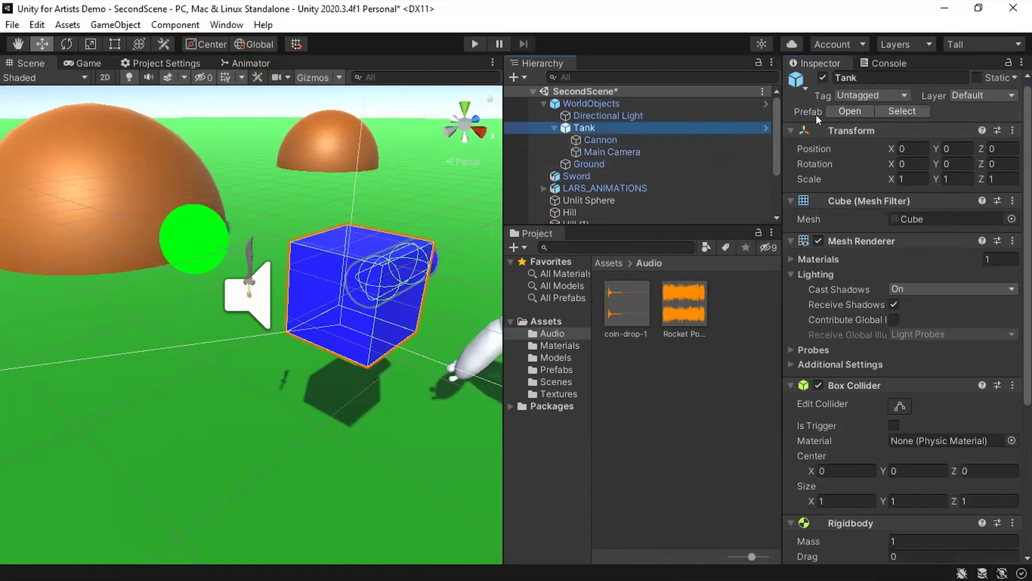
left_click(852, 109)
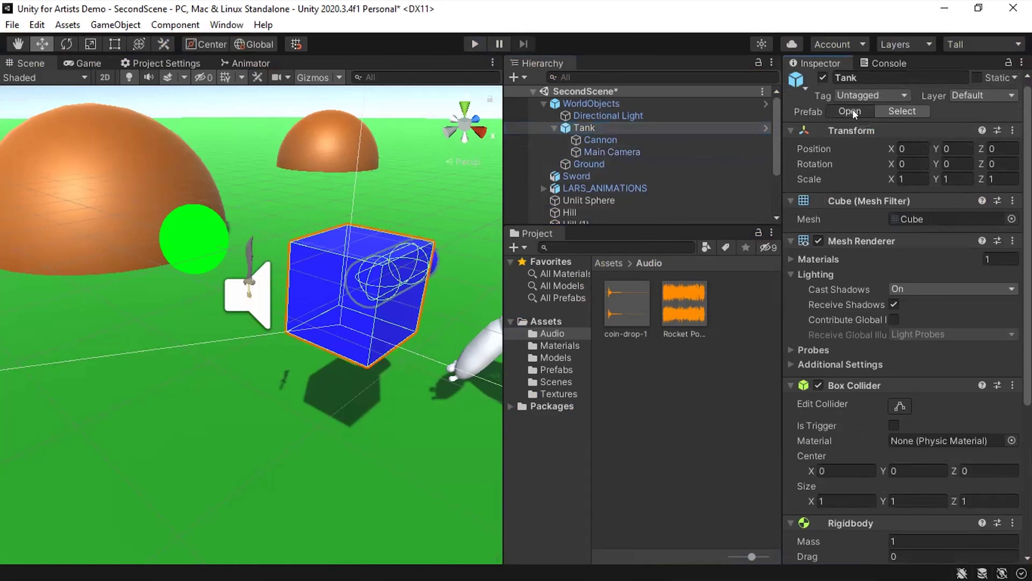
scroll(902, 285, "down", 5)
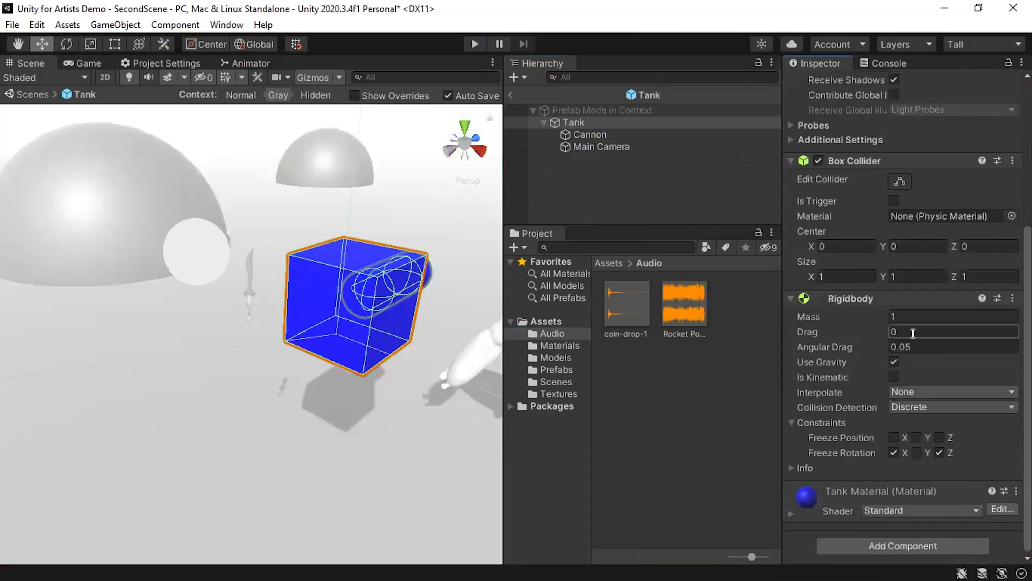
left_click(864, 544)
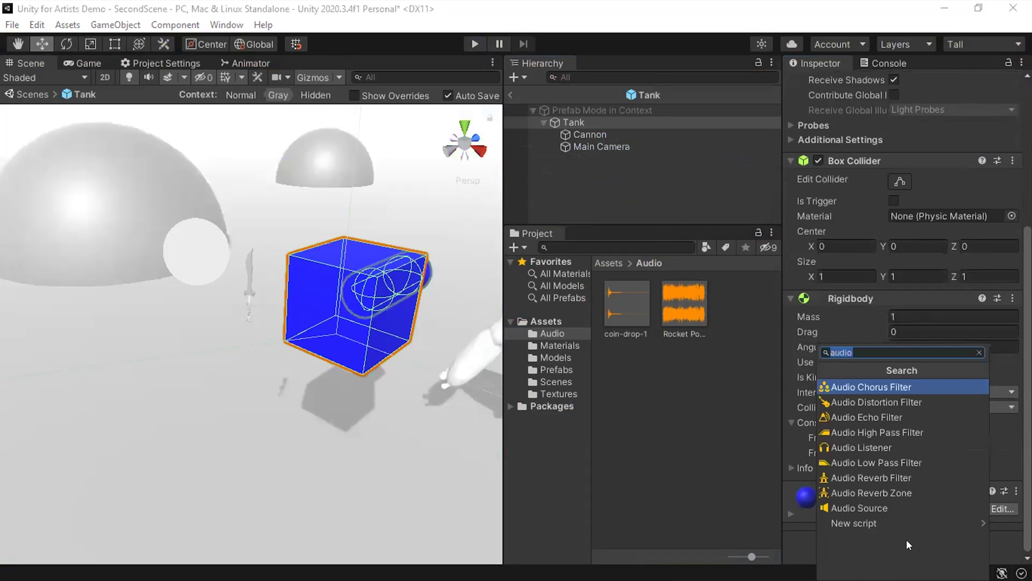
left_click(852, 451)
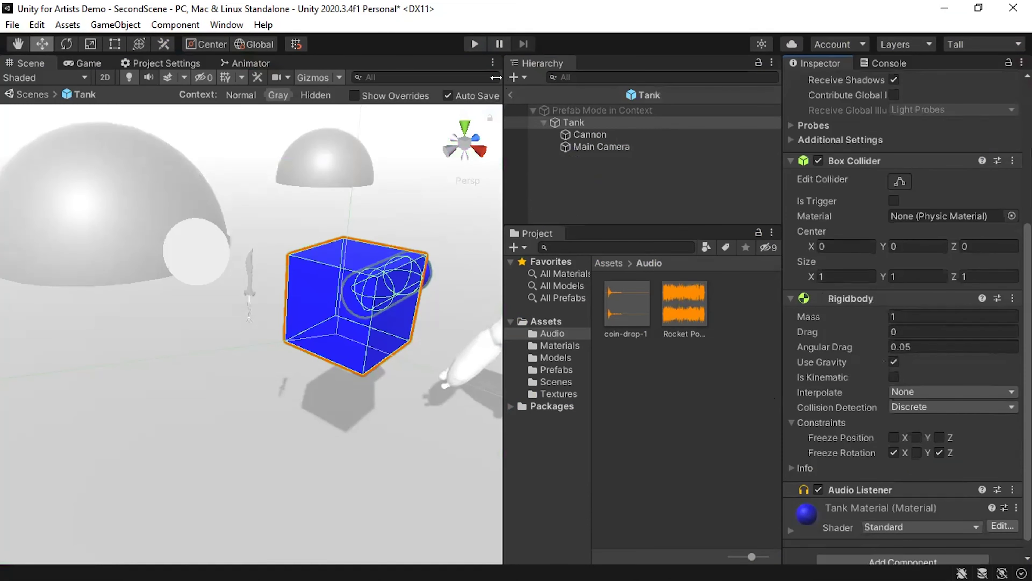
left_click(510, 95)
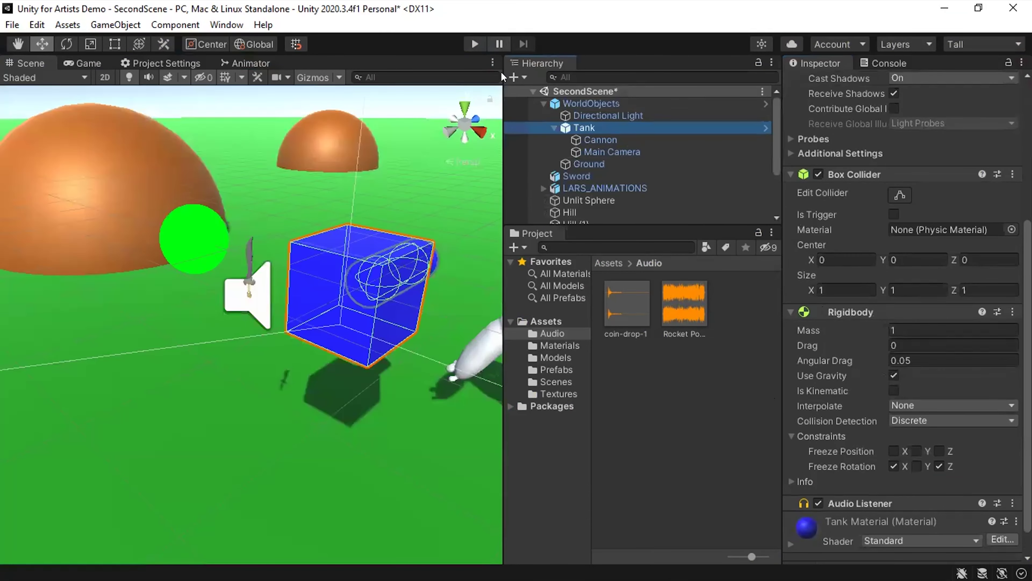
left_click(477, 44)
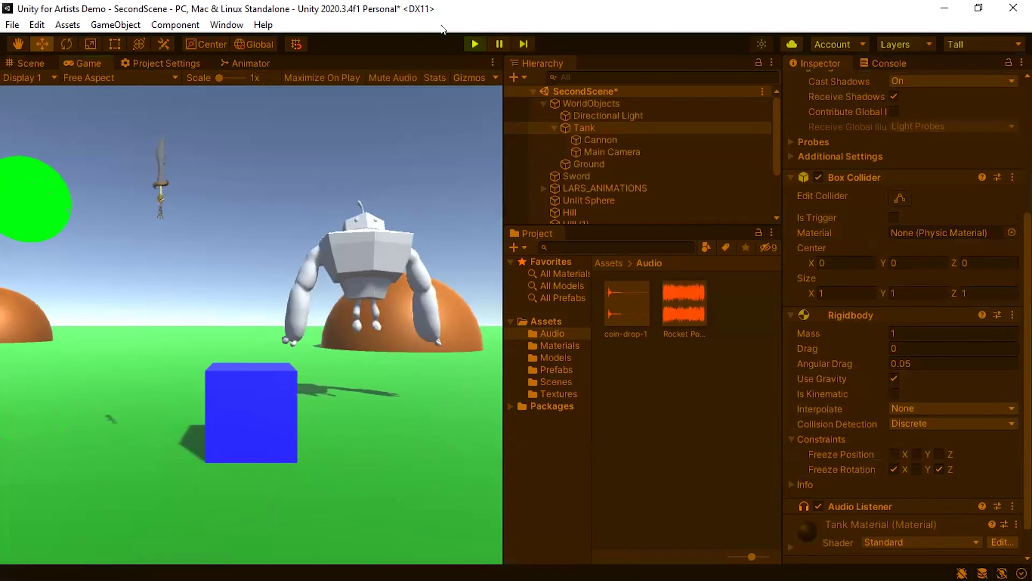
Stop the scene and turn off Play On Awake on the Sword's coin-drop-1 Audio Source.
left_click(466, 44)
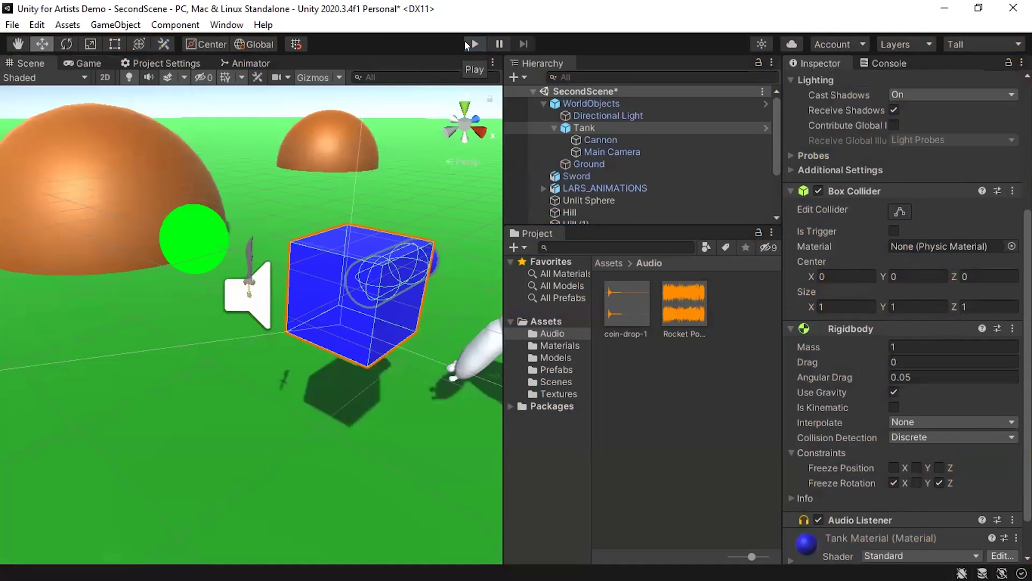
left_click(596, 176)
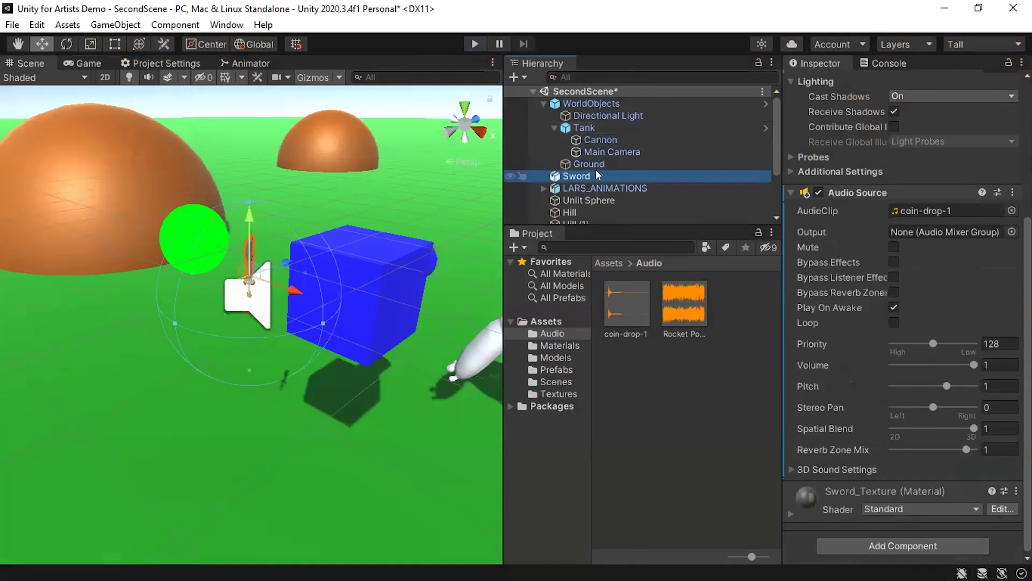
left_click(892, 308)
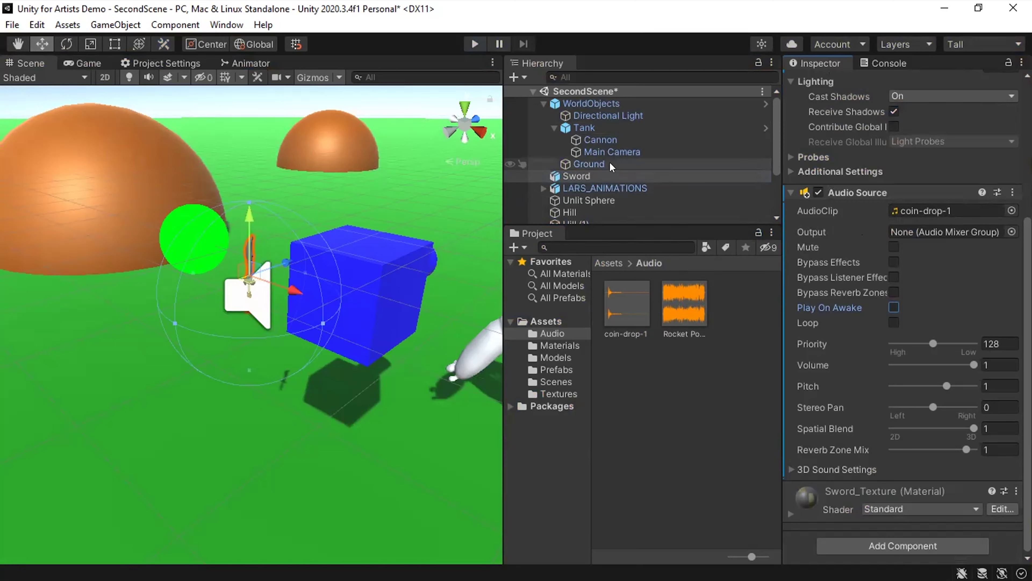
Collapse the WorldObjects group and bring up the GameObject menu.
scroll(591, 190, "down", 3)
scroll(591, 190, "up", 3)
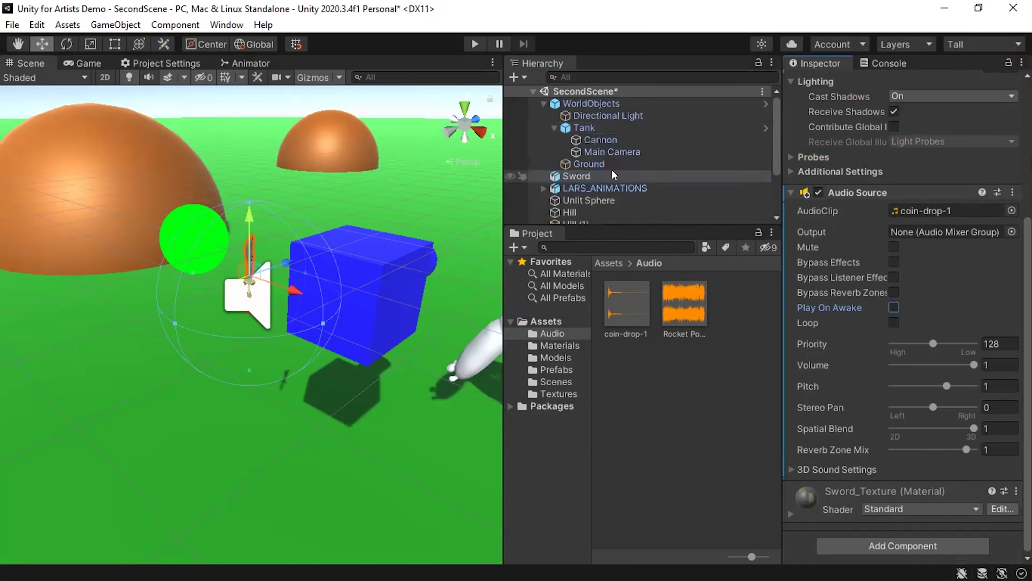
left_click(543, 103)
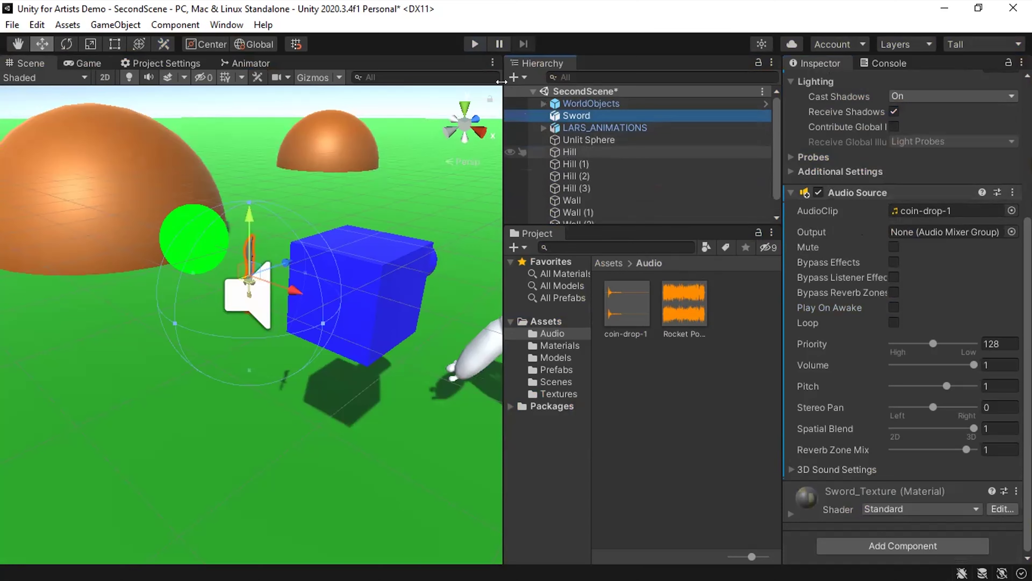
left_click(116, 24)
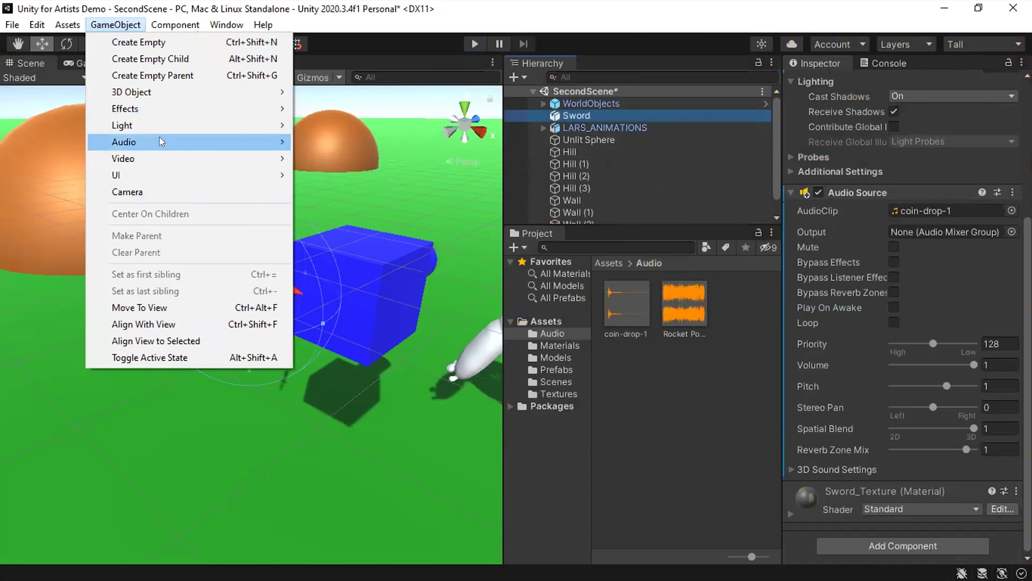
Create a new Audio Source object from GameObject > Audio and name it BackgroundMusic.
mouse_move(271, 149)
left_click(328, 141)
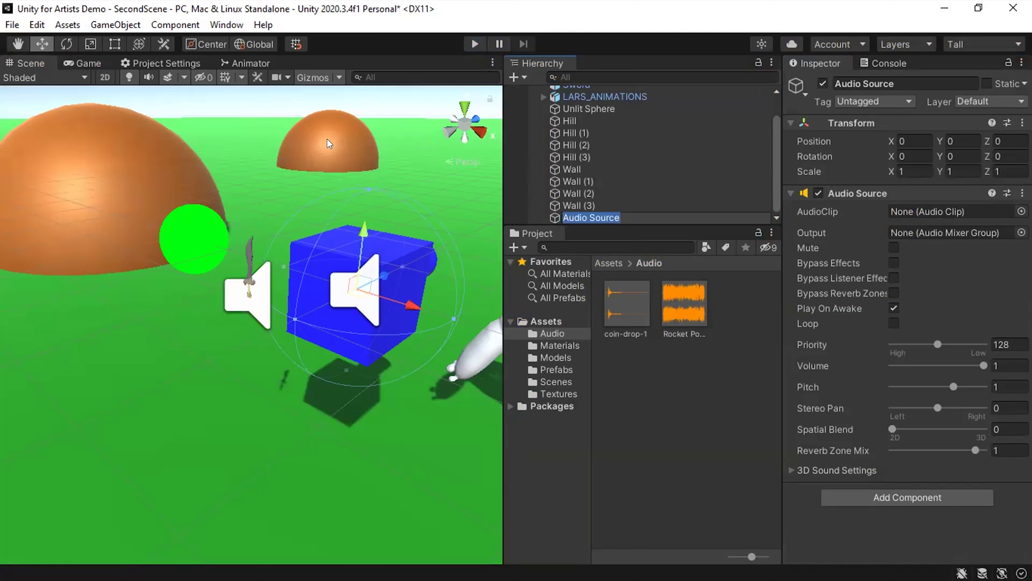
type("Bac")
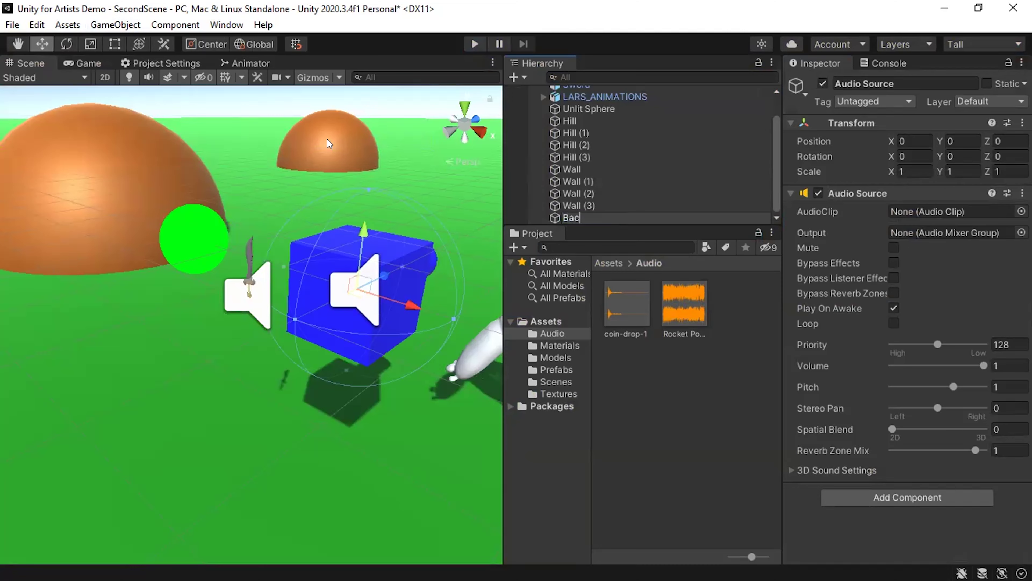
type("kgroundMusic")
key("Return")
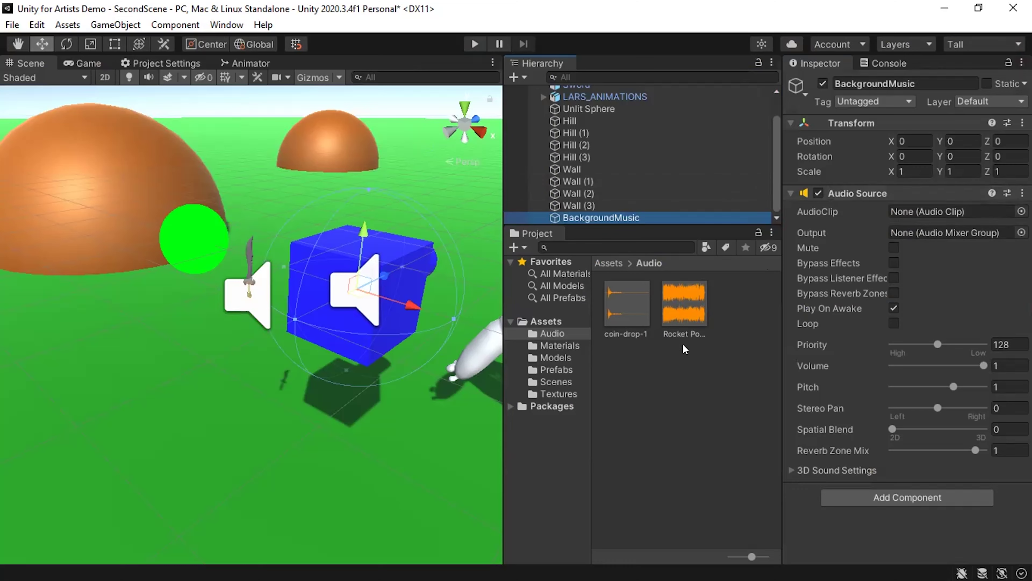
Assign the Rocket Power clip to BackgroundMusic, lower its volume to 0.488, and save the scene.
left_click_drag(680, 310, 935, 212)
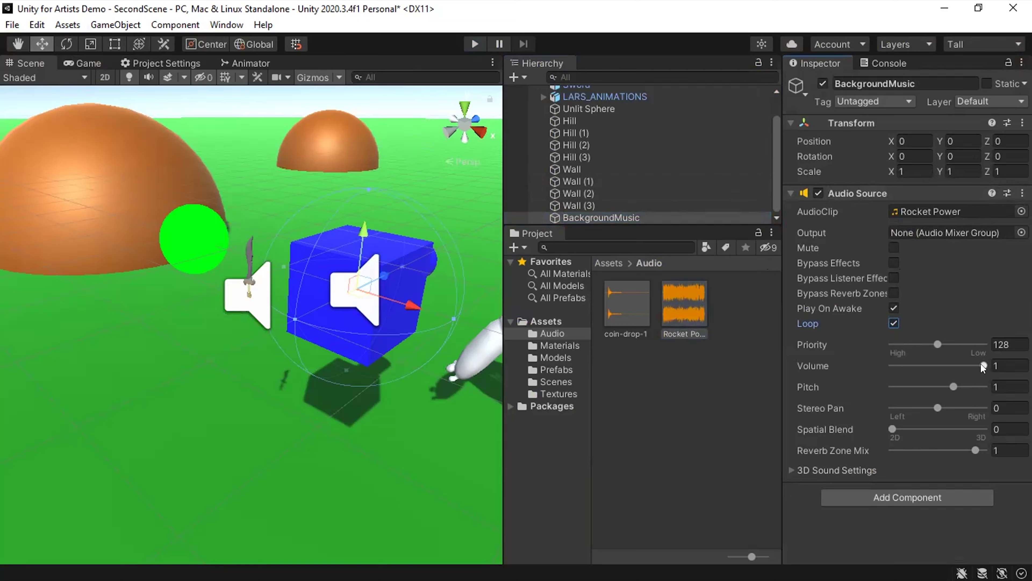
left_click_drag(981, 363, 935, 370)
key("ctrl+s")
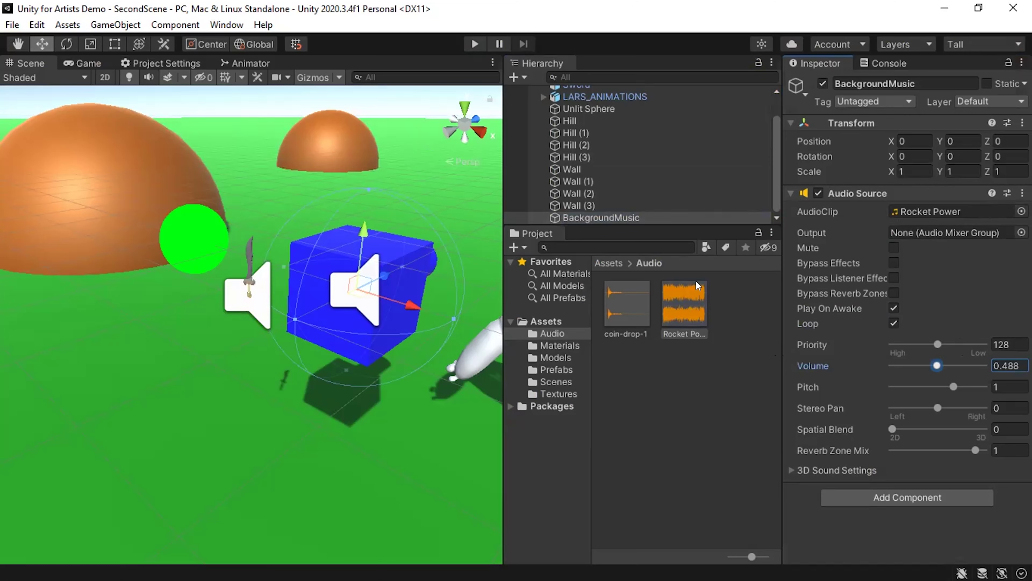
Test-run the scene to hear the music, then expand the WorldObjects group.
left_click(476, 44)
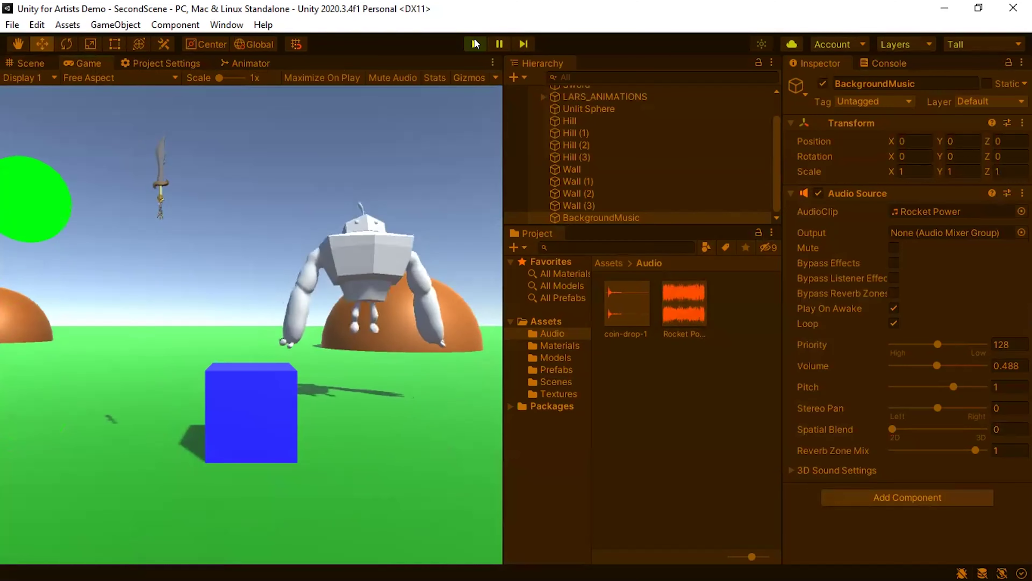
left_click(475, 44)
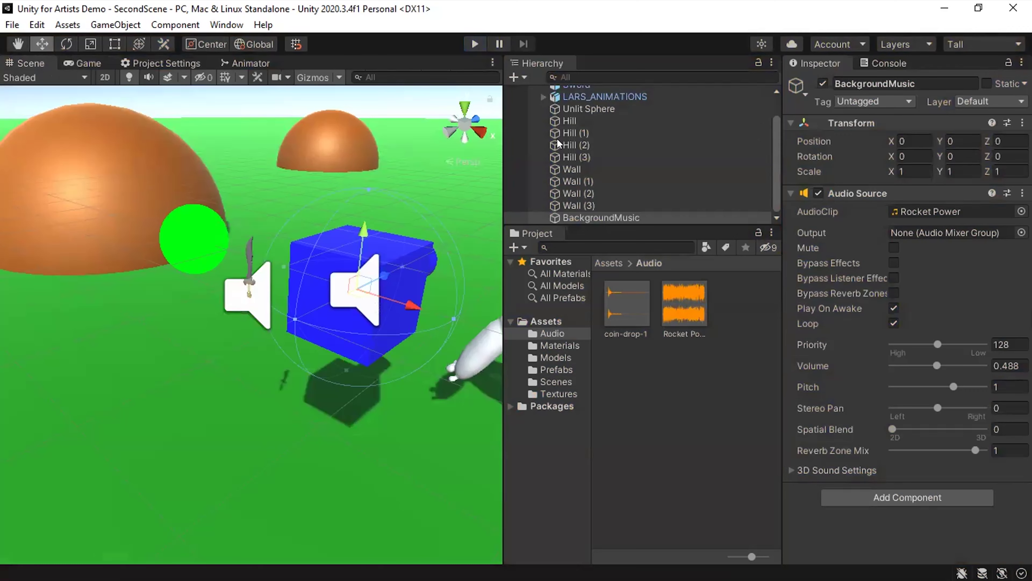
scroll(557, 137, "up", 2)
left_click(543, 104)
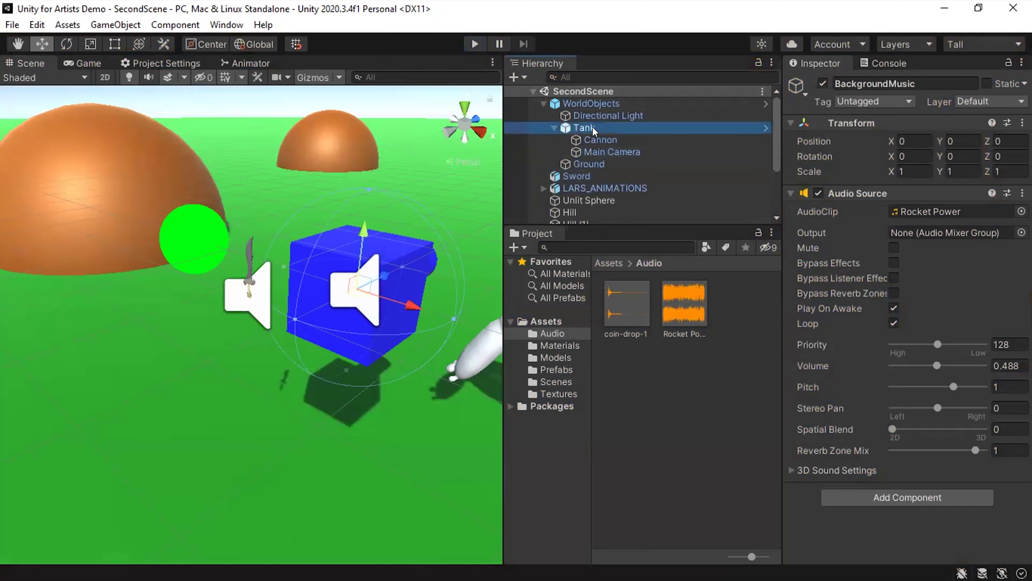
Select Tank to show its mesh, box collider and rigidbody in the Inspector.
left_click(585, 127)
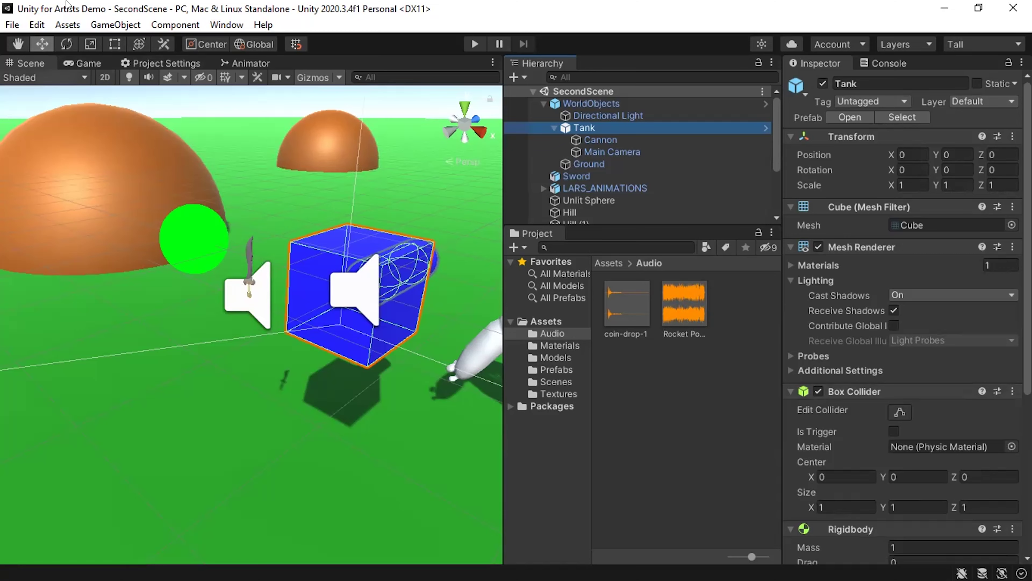
Open Build Settings and add SampleScene and SecondScene to Scenes In Build.
left_click(8, 24)
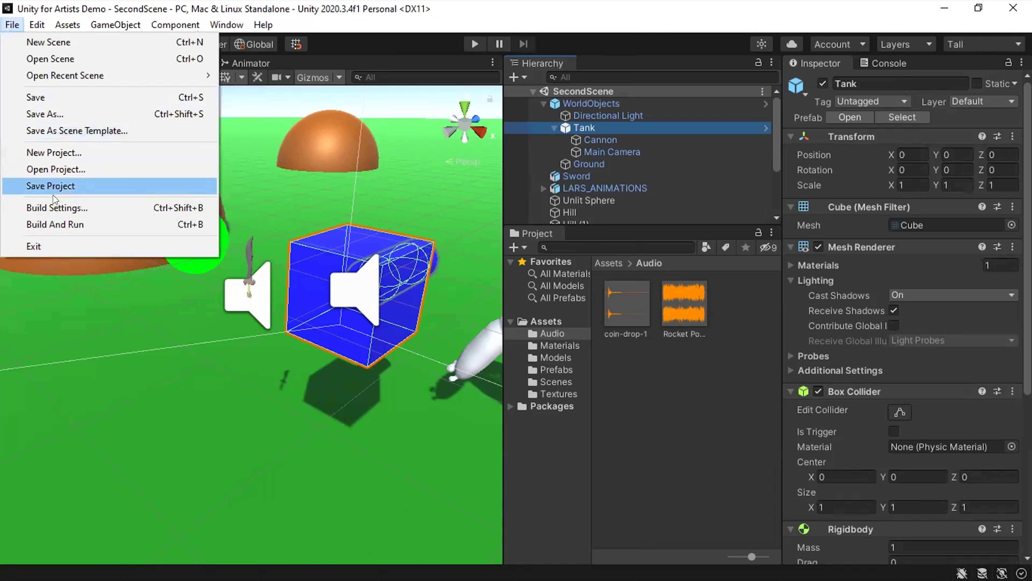
left_click(43, 205)
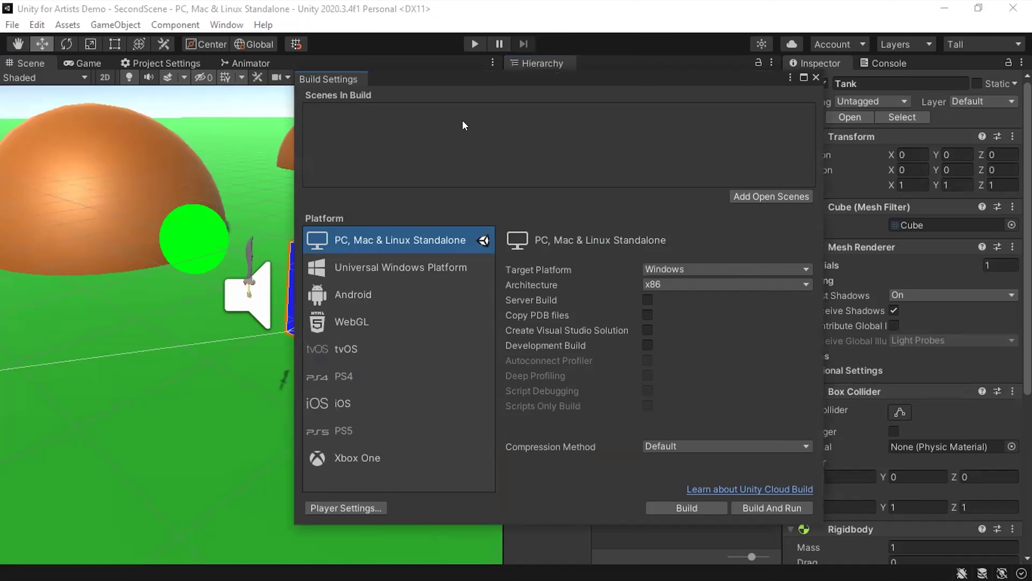
left_click_drag(526, 77, 517, 91)
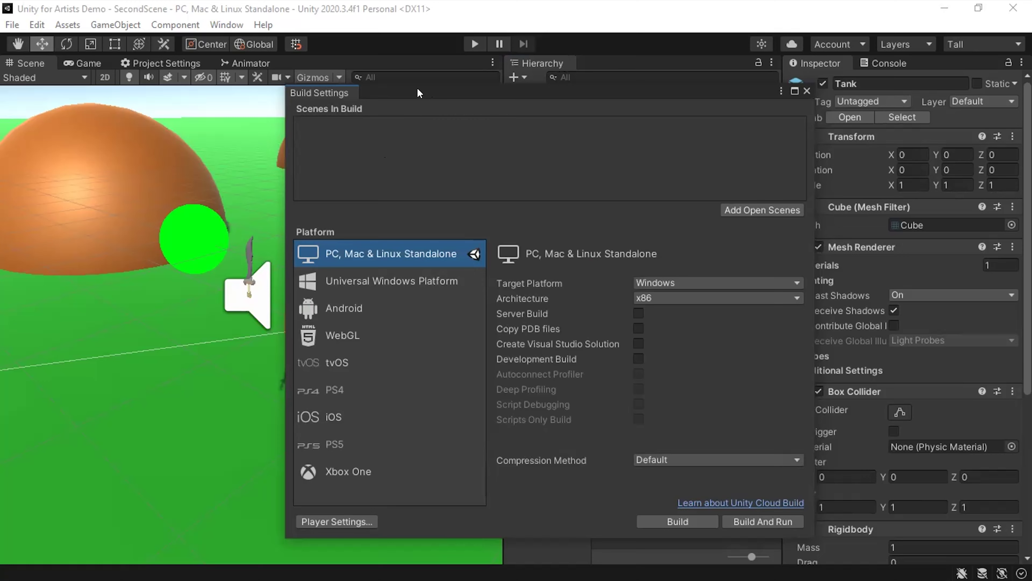
left_click_drag(420, 93, 131, 83)
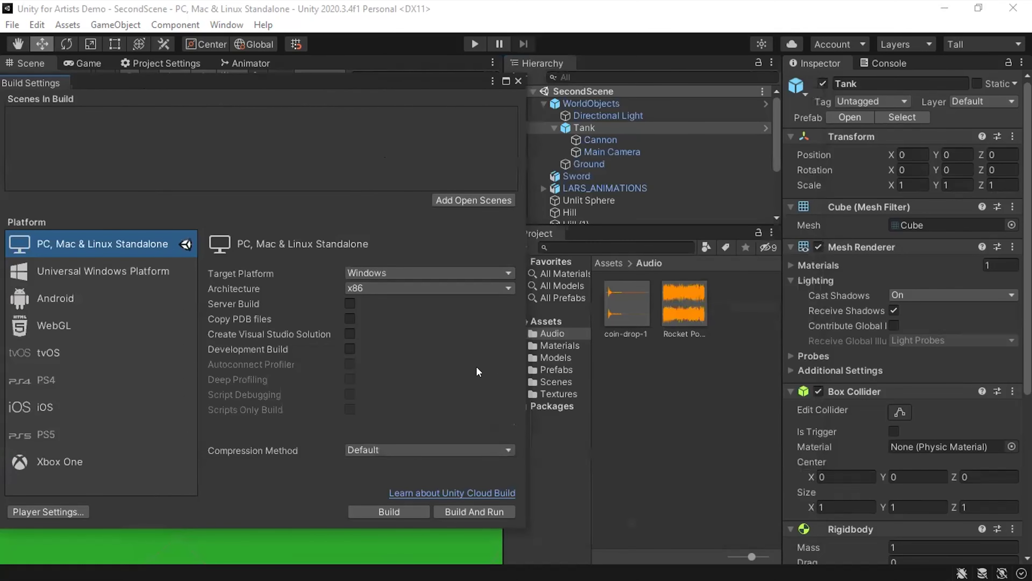
left_click(552, 381)
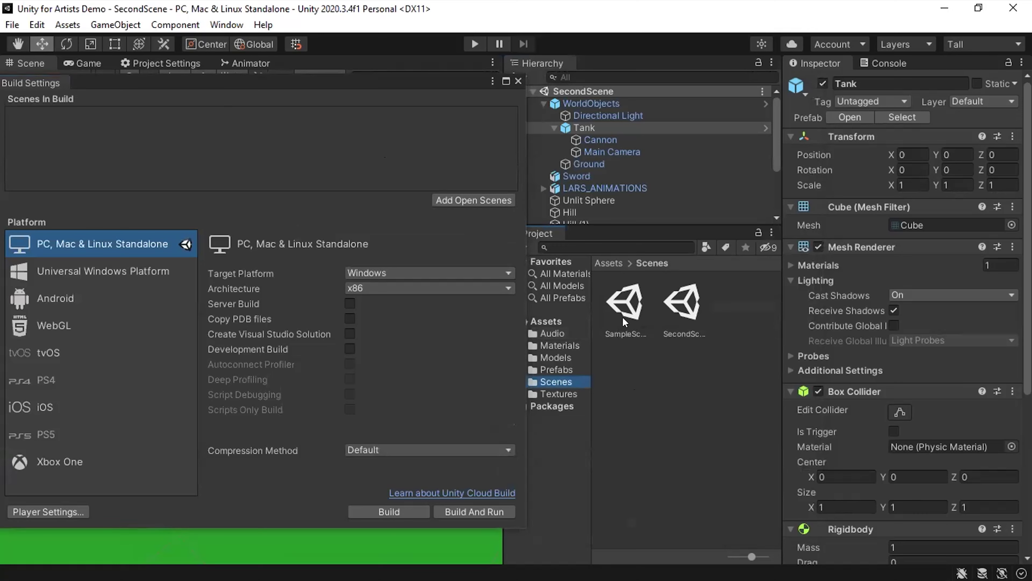
left_click_drag(625, 322, 195, 150)
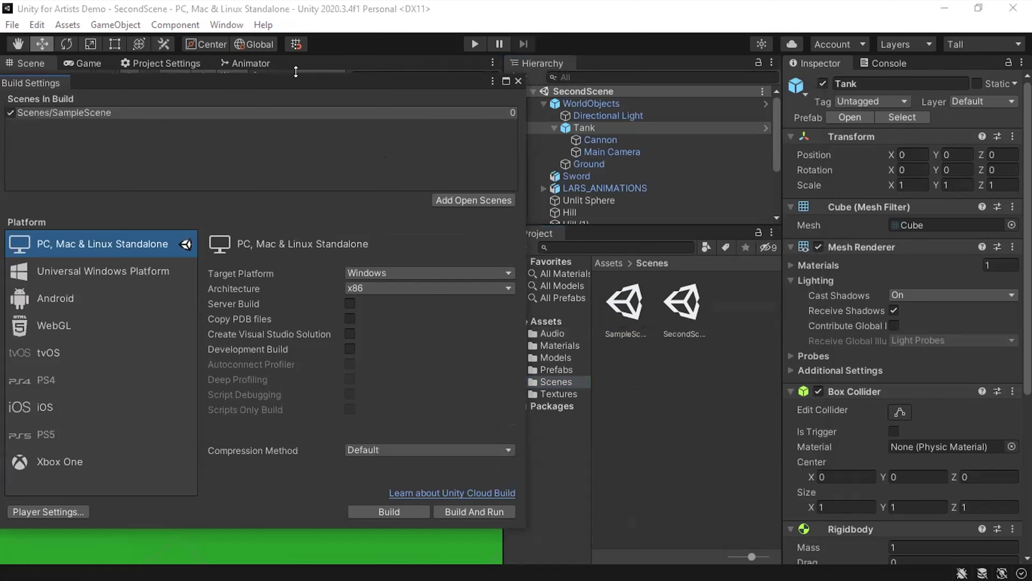
left_click_drag(308, 83, 605, 138)
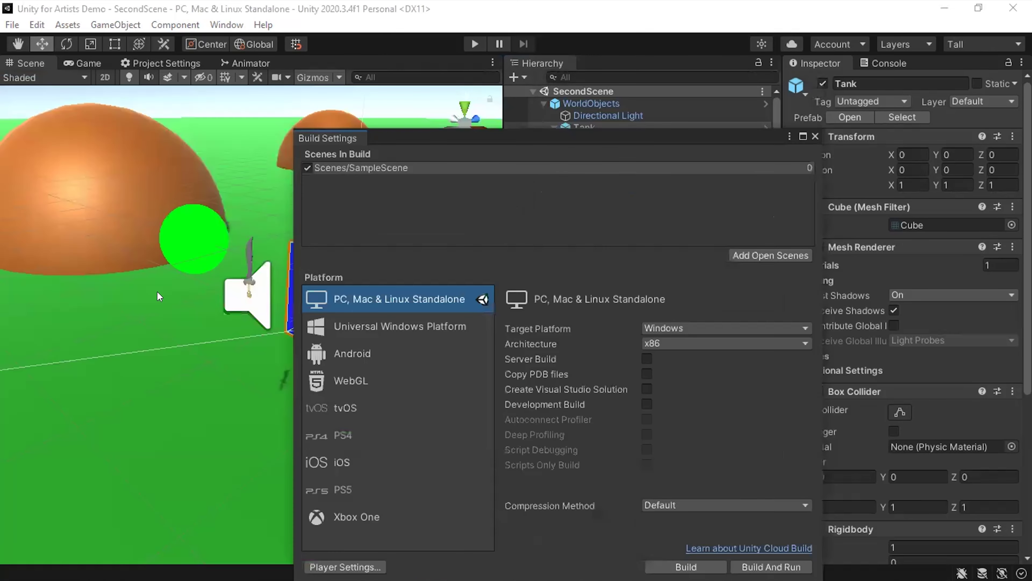
left_click(770, 256)
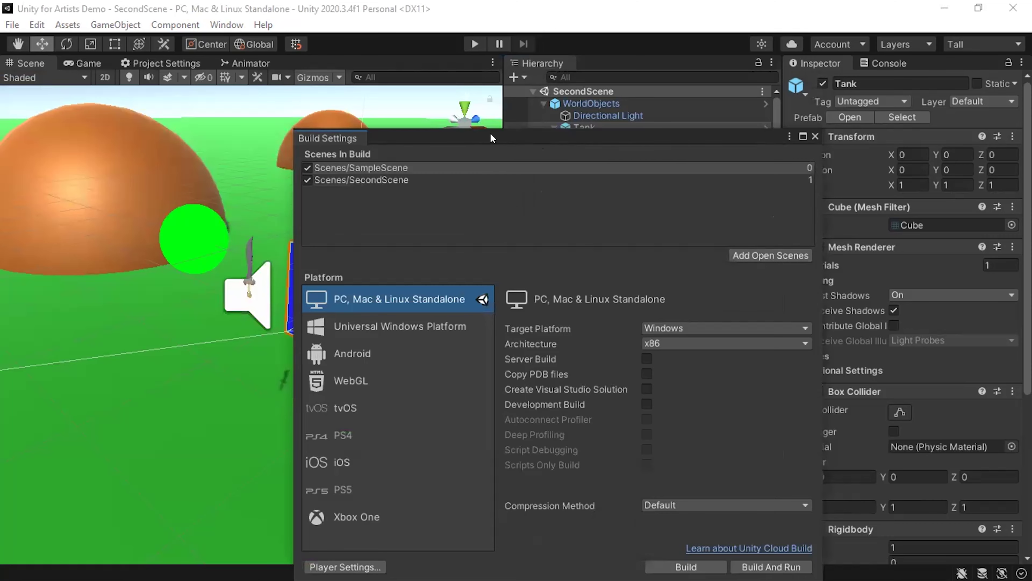
left_click_drag(491, 134, 394, 91)
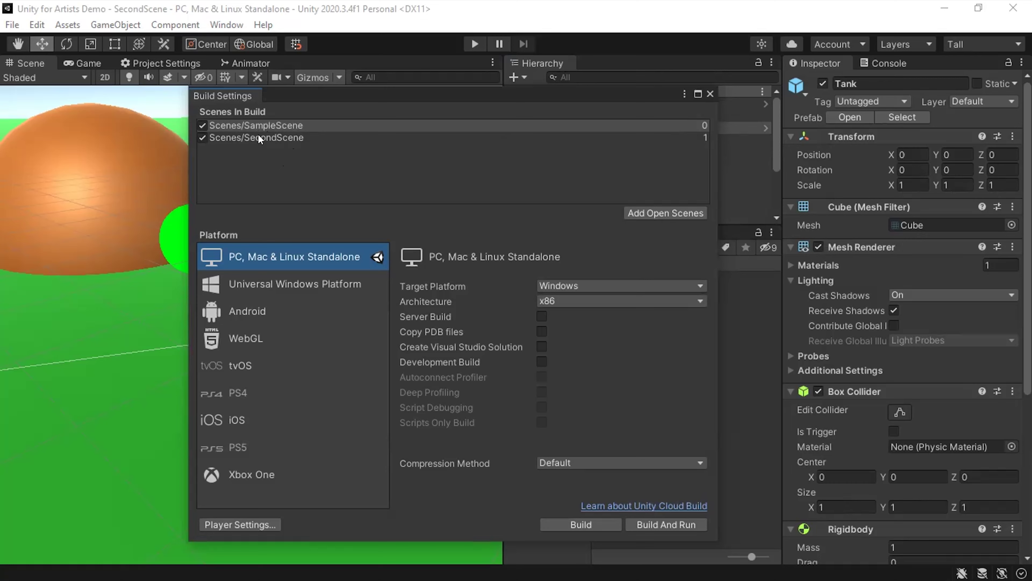
Move SampleScene to the top of the build order and untick it, leaving SecondScene included.
left_click_drag(259, 135, 265, 122)
right_click(265, 124)
key("Escape")
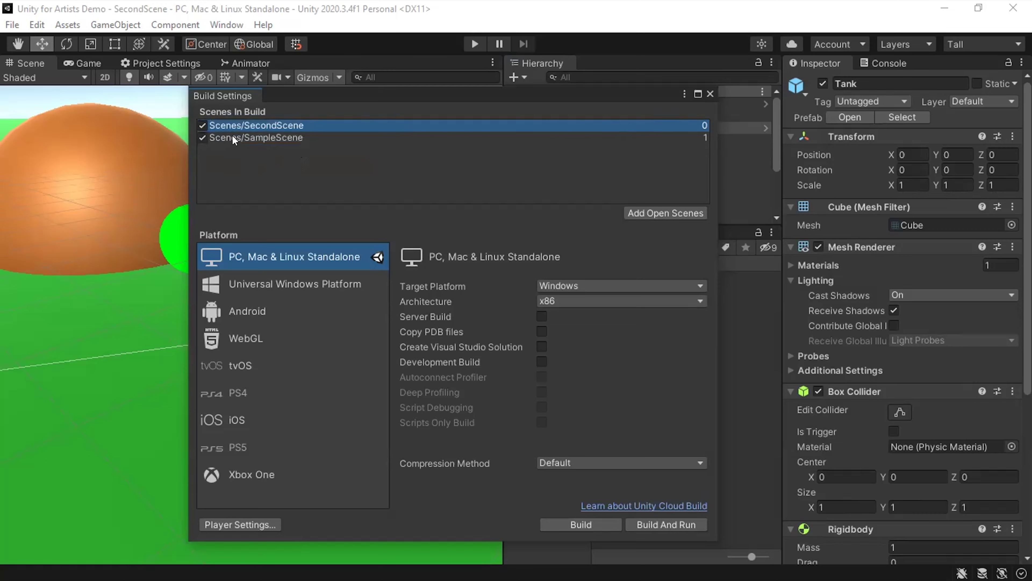
left_click_drag(233, 135, 233, 116)
left_click(202, 126)
View the Android build options, then review Unity 2020.3.4f1's installed modules in Unity Hub.
left_click(249, 312)
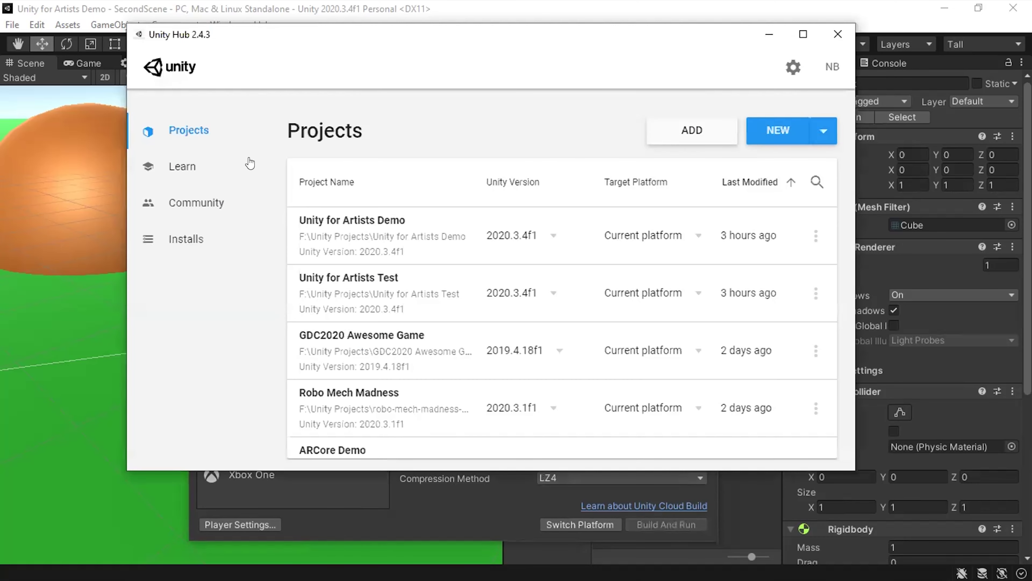
left_click(202, 247)
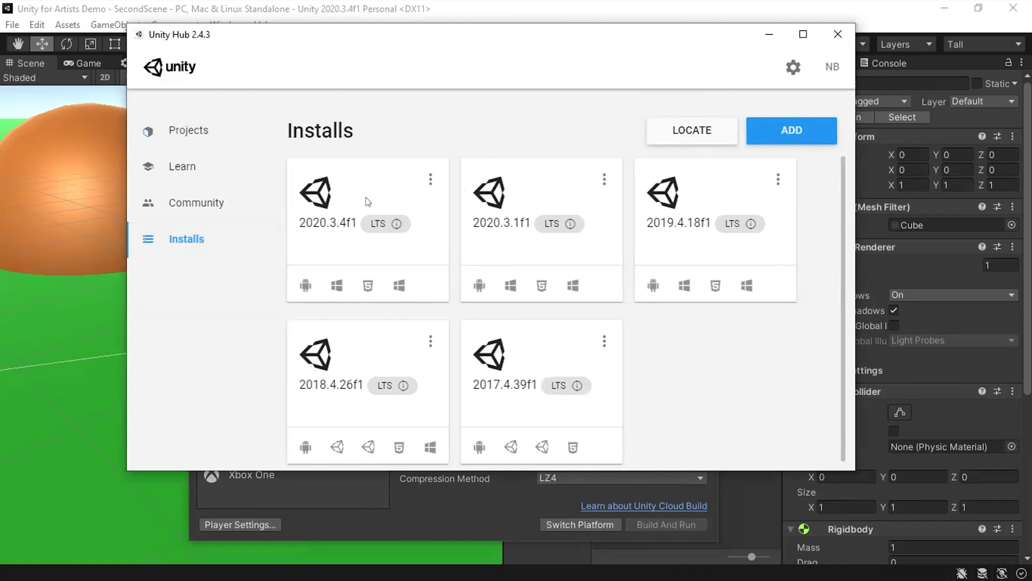
left_click(429, 180)
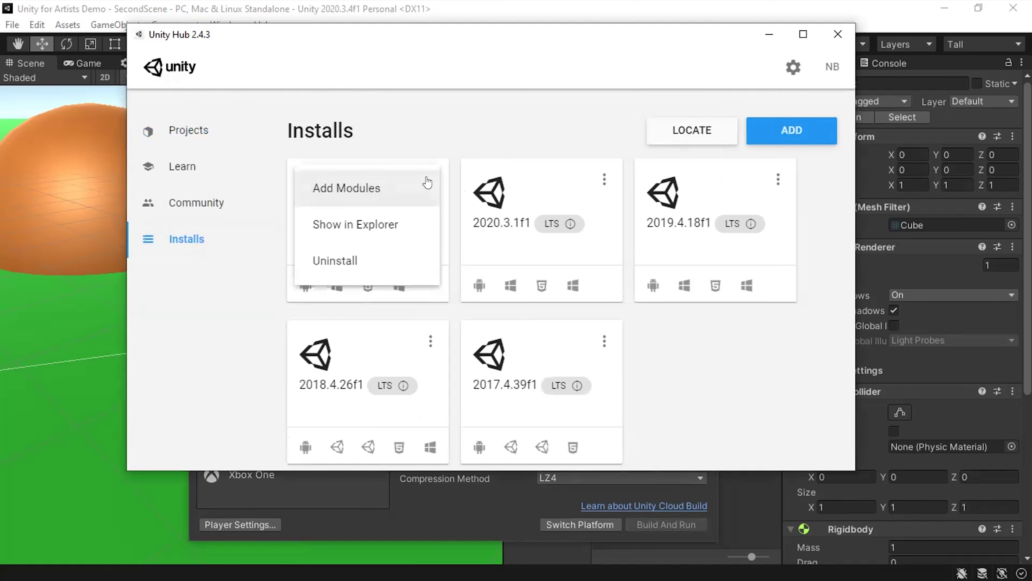
left_click(345, 187)
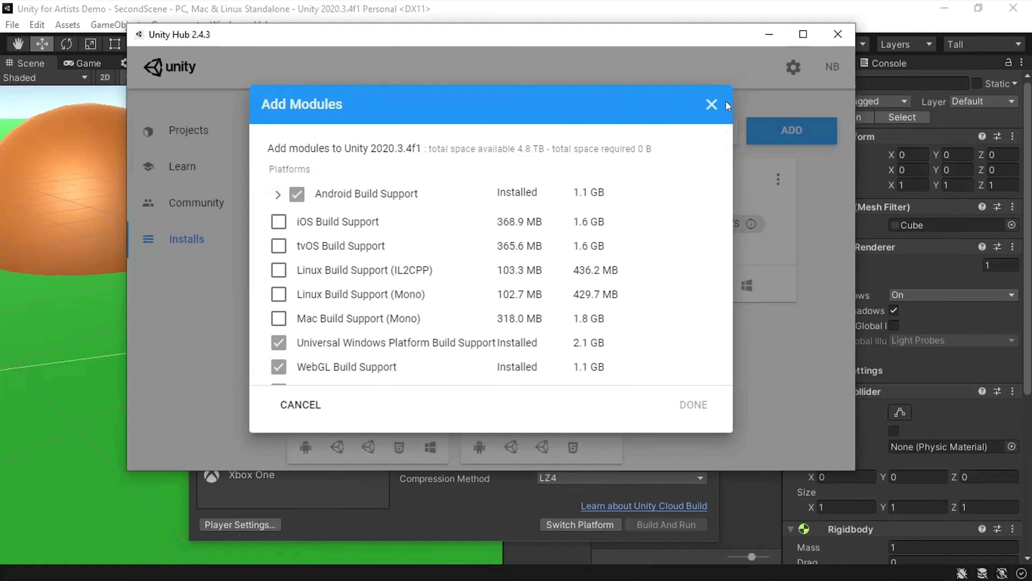
left_click(711, 106)
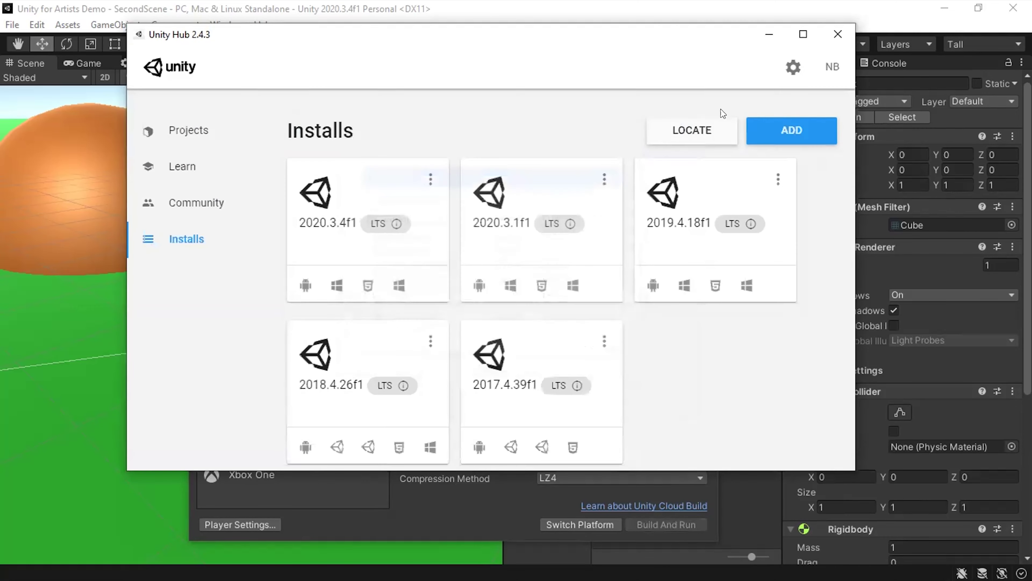
left_click(768, 35)
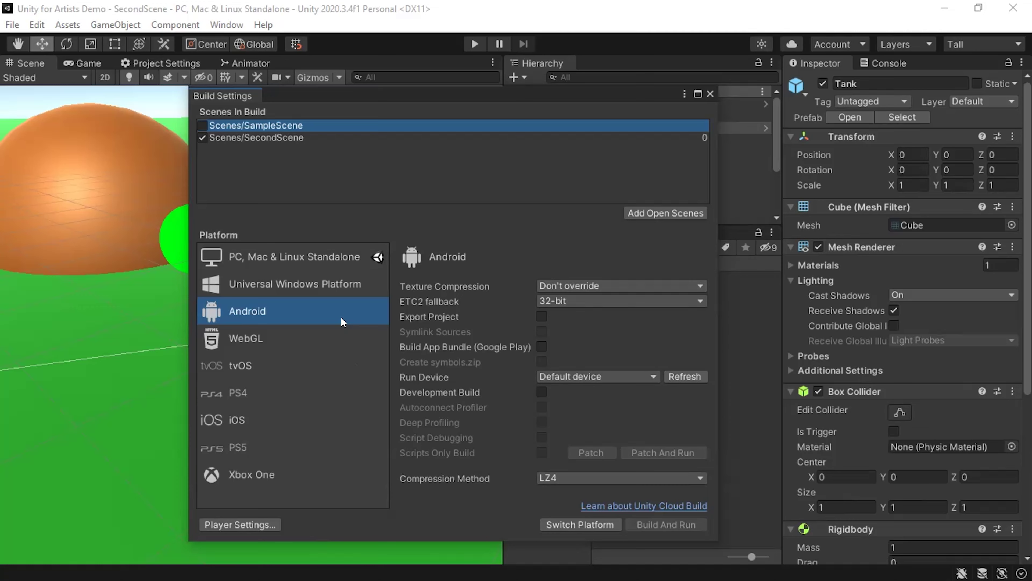
Review the WebGL build options, then target PC, Mac & Linux Standalone again (Windows, x86).
left_click(305, 257)
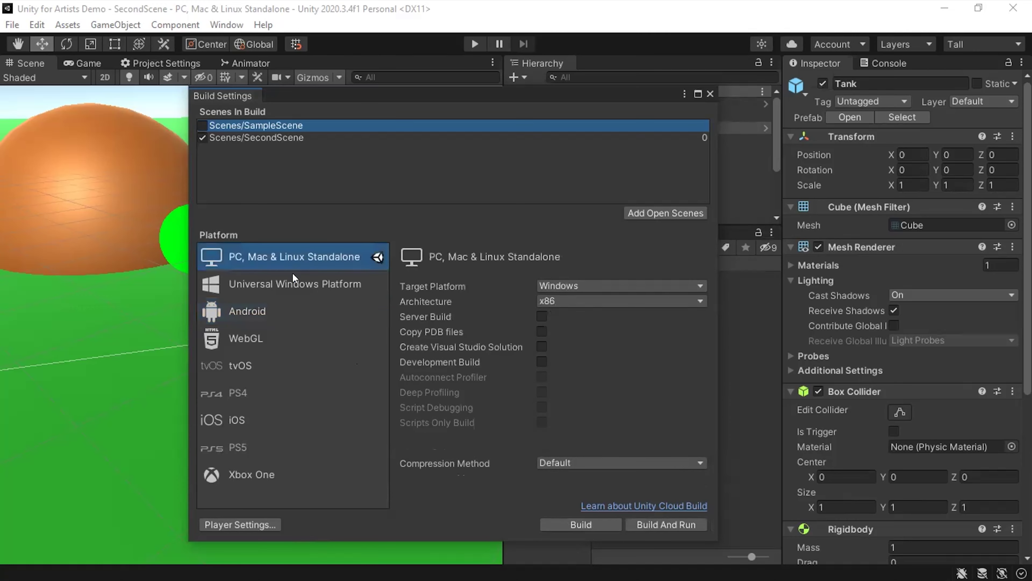
left_click(257, 329)
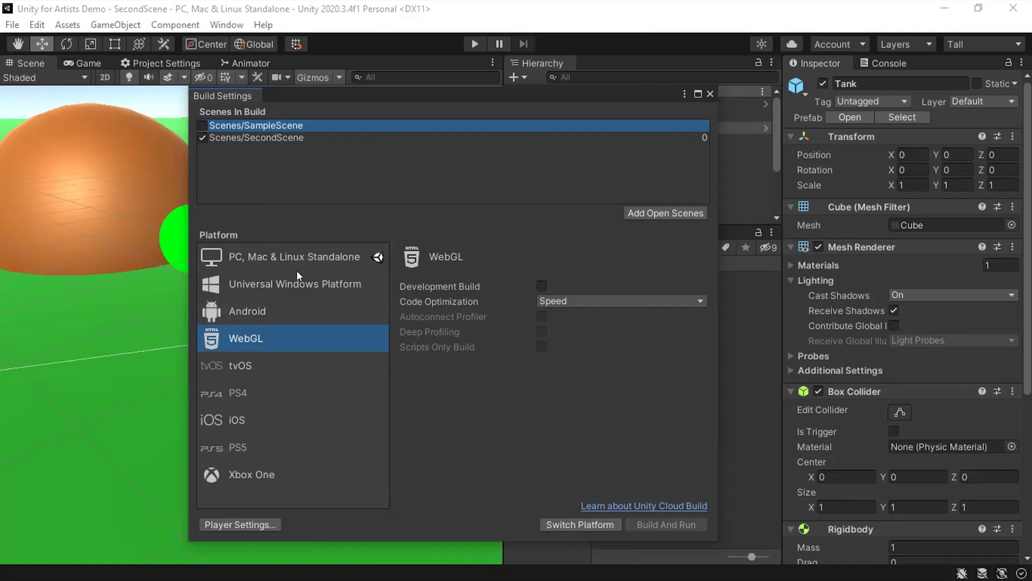
left_click(305, 260)
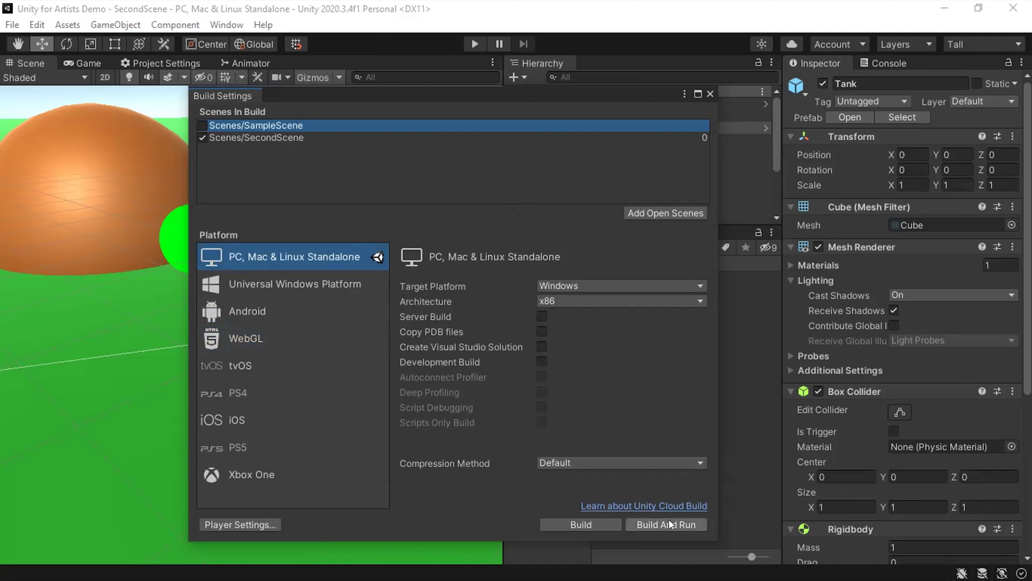
Build the standalone game into a new 'Unity for Artists Demo' folder in Downloads.
left_click(591, 522)
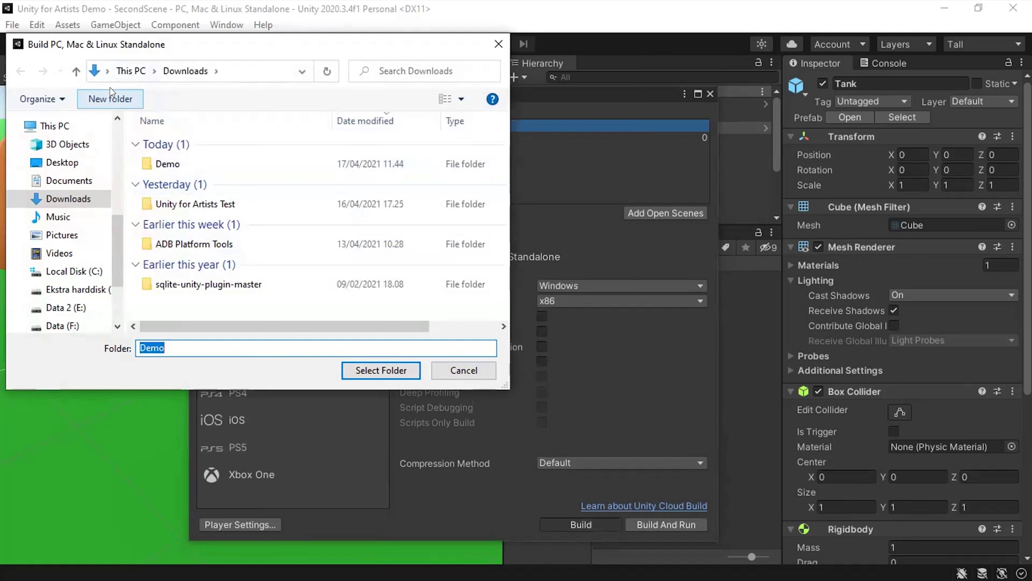
left_click(110, 99)
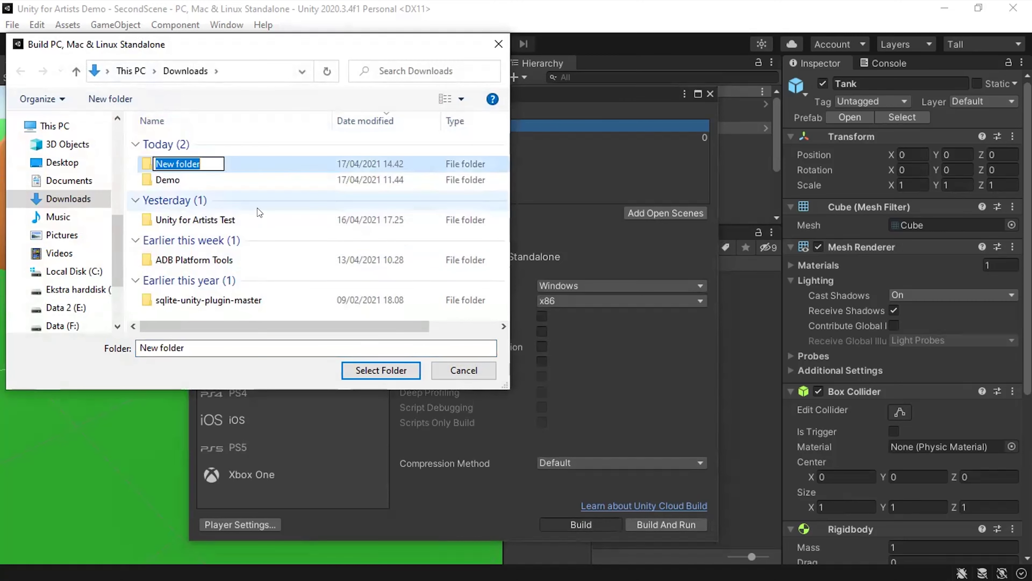
type("Unity")
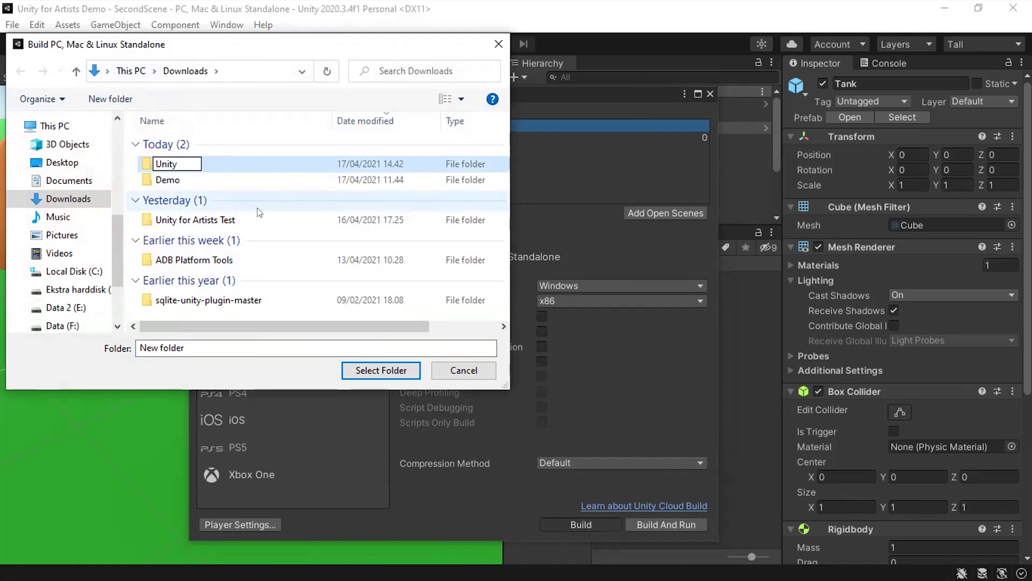
type(" for Artists")
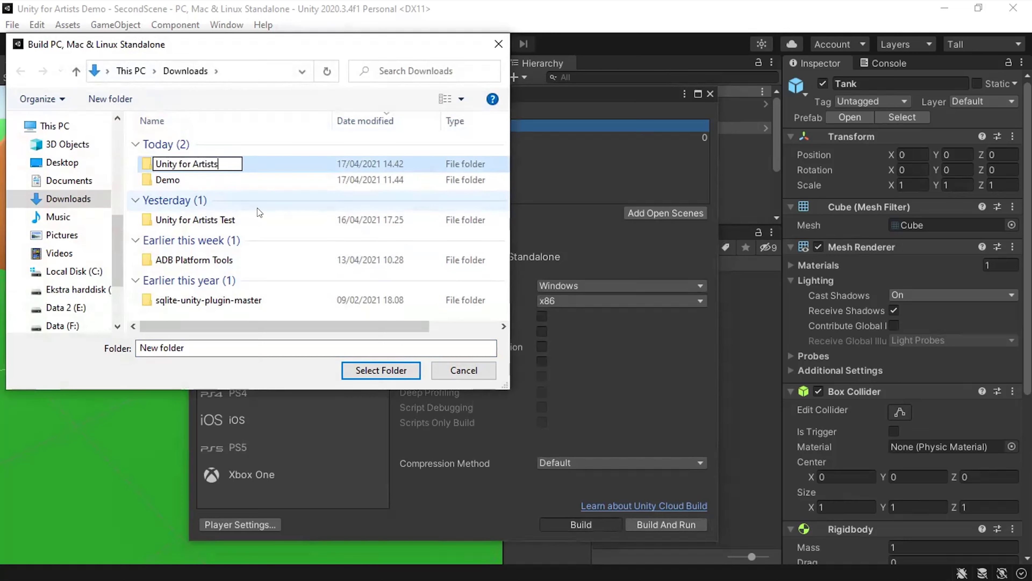
type(" Demo")
key("Return")
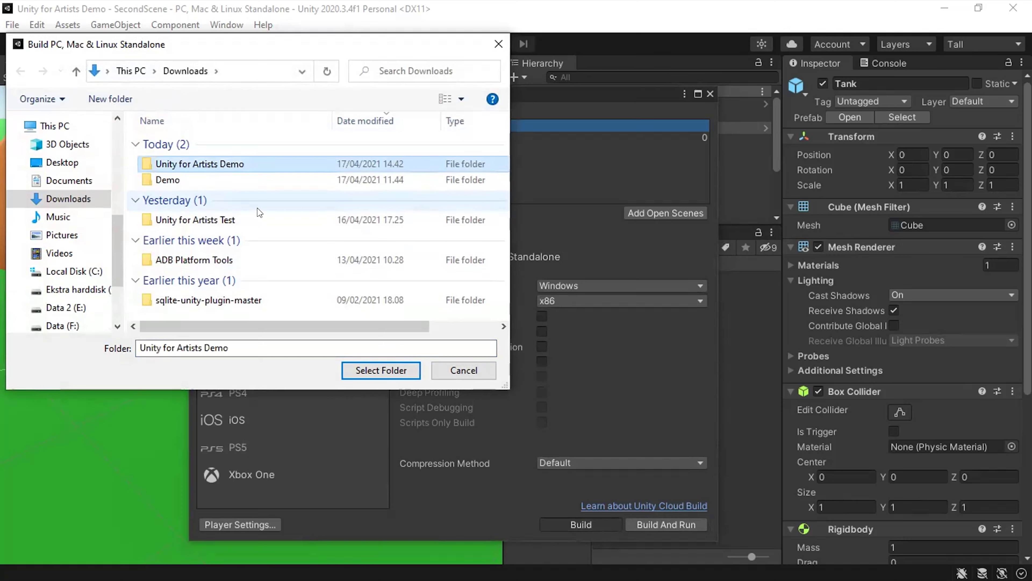
key("Return")
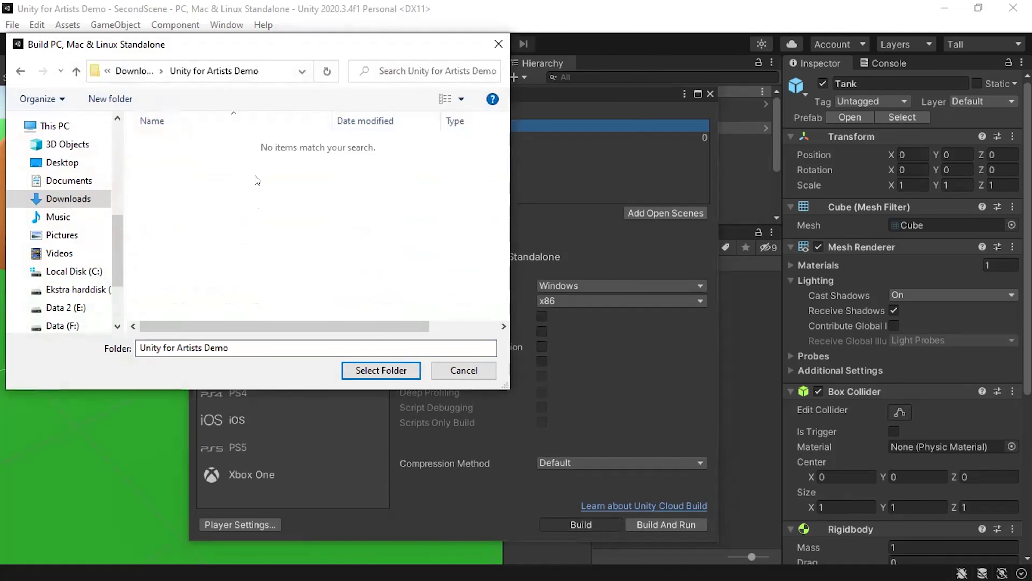
left_click(342, 372)
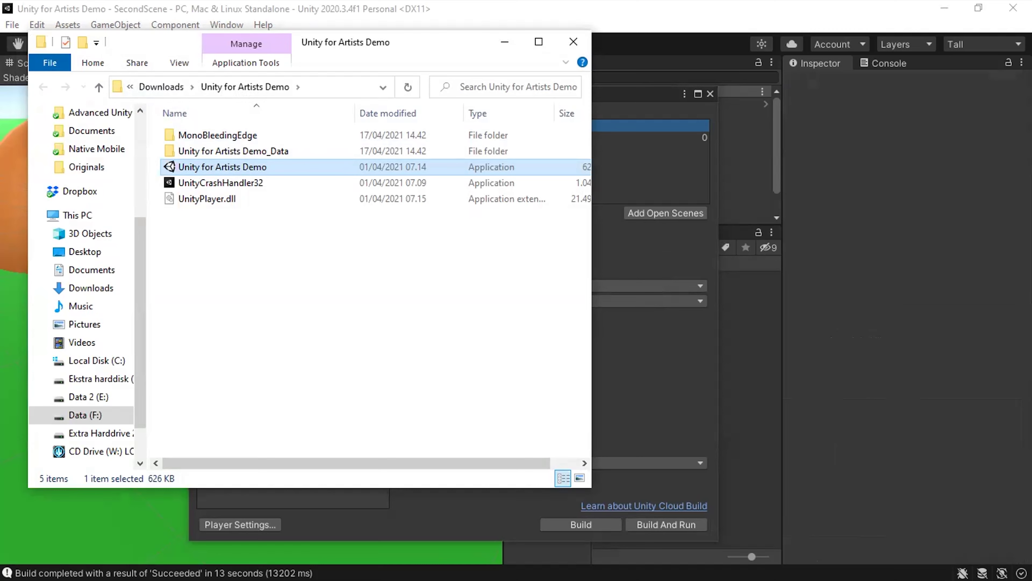
Centre the build folder window over Unity and launch the Unity for Artists Demo application.
key("Return")
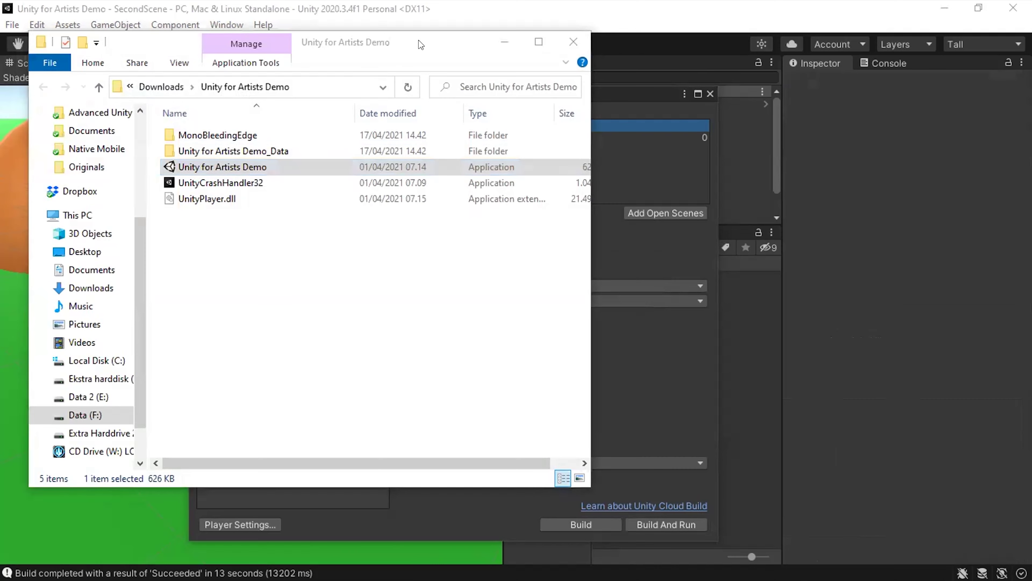
left_click(428, 44)
left_click_drag(427, 44, 297, 14)
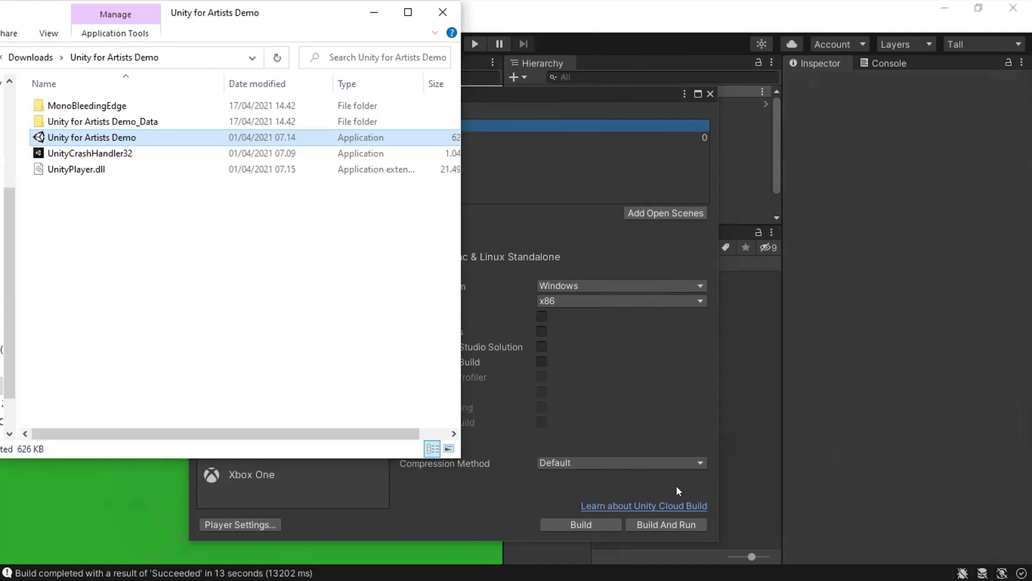
left_click(574, 101)
left_click_drag(293, 16, 633, 69)
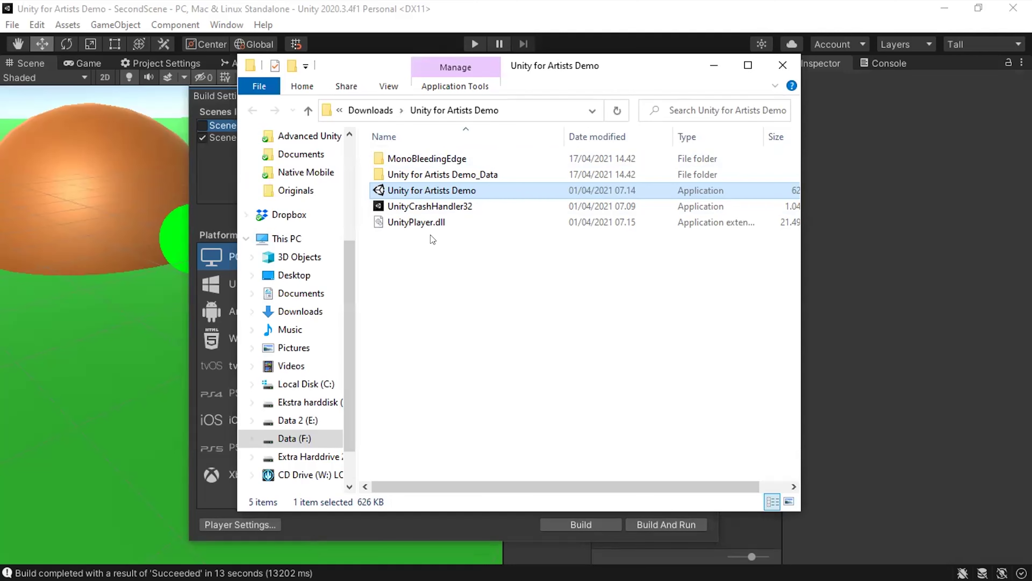
double_click(455, 190)
double_click(444, 190)
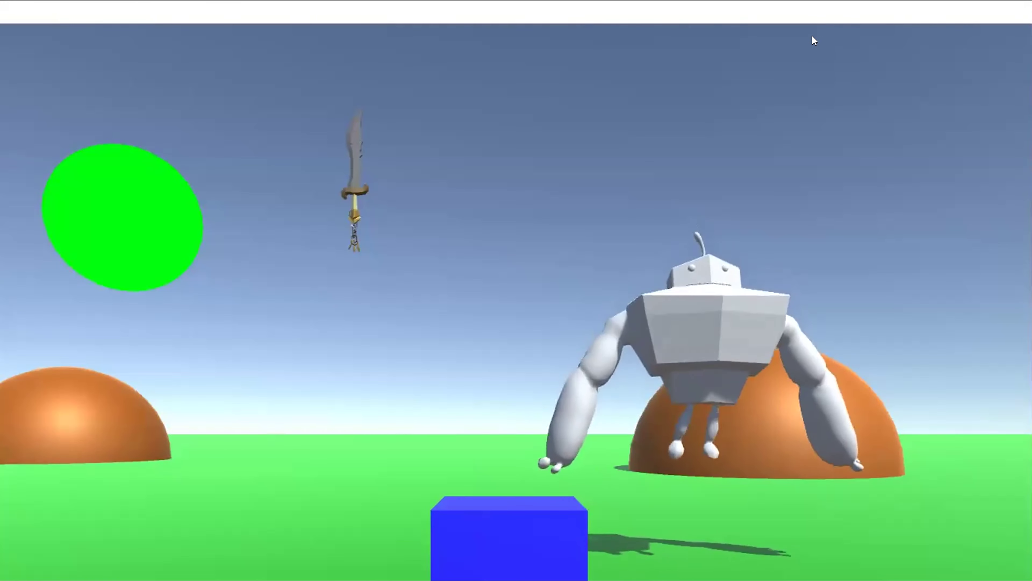
Take the running game out of full screen and close it.
double_click(816, 21)
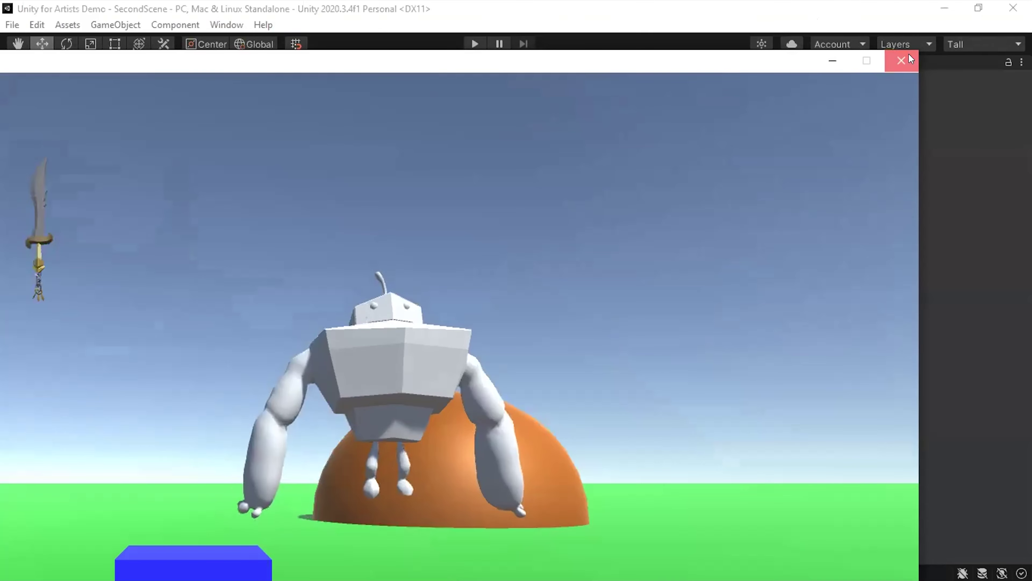
left_click(908, 54)
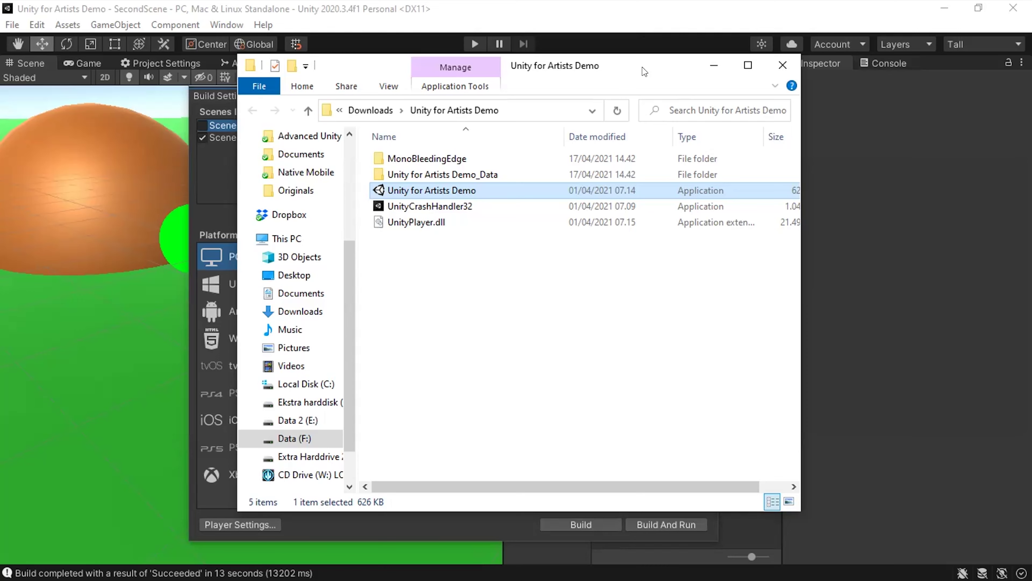
left_click_drag(644, 72, 802, 90)
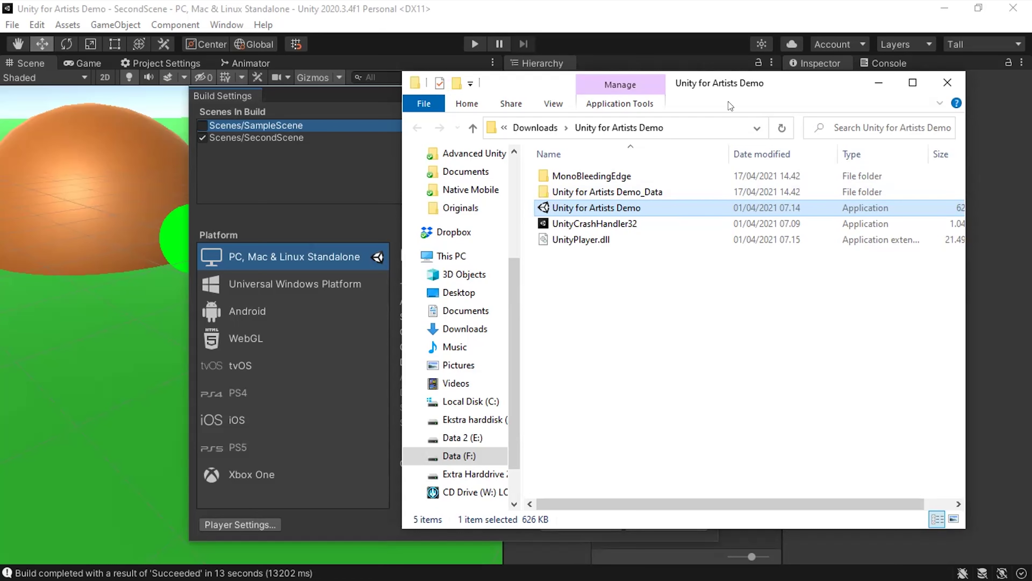
left_click_drag(785, 82, 695, 96)
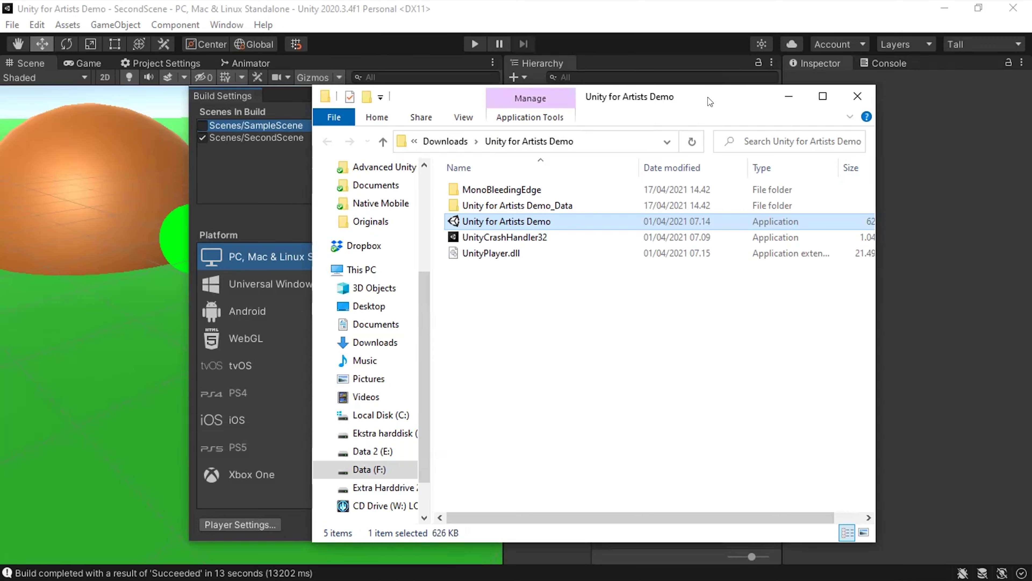
left_click_drag(709, 102, 678, 77)
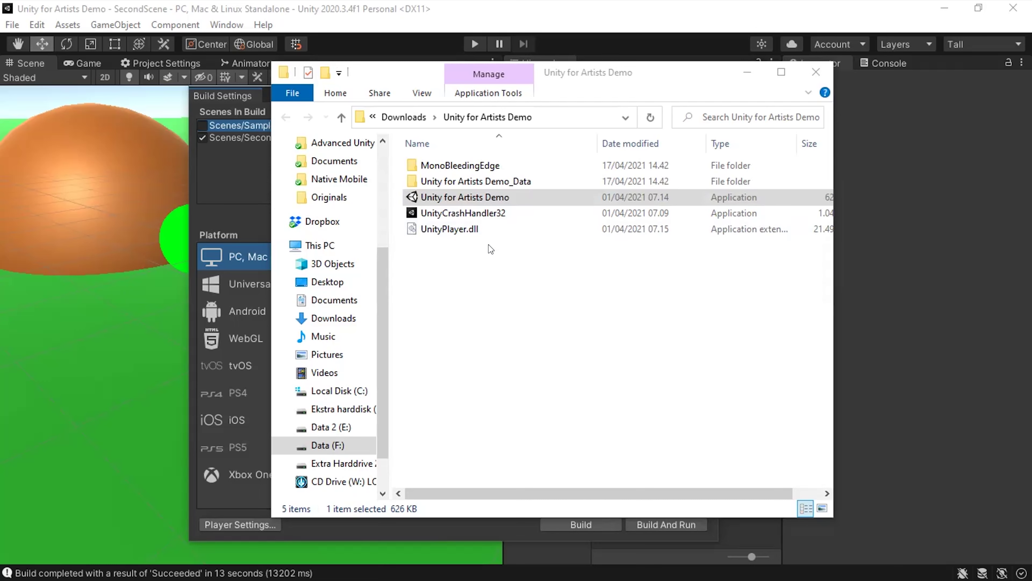
left_click(491, 253)
left_click(489, 199)
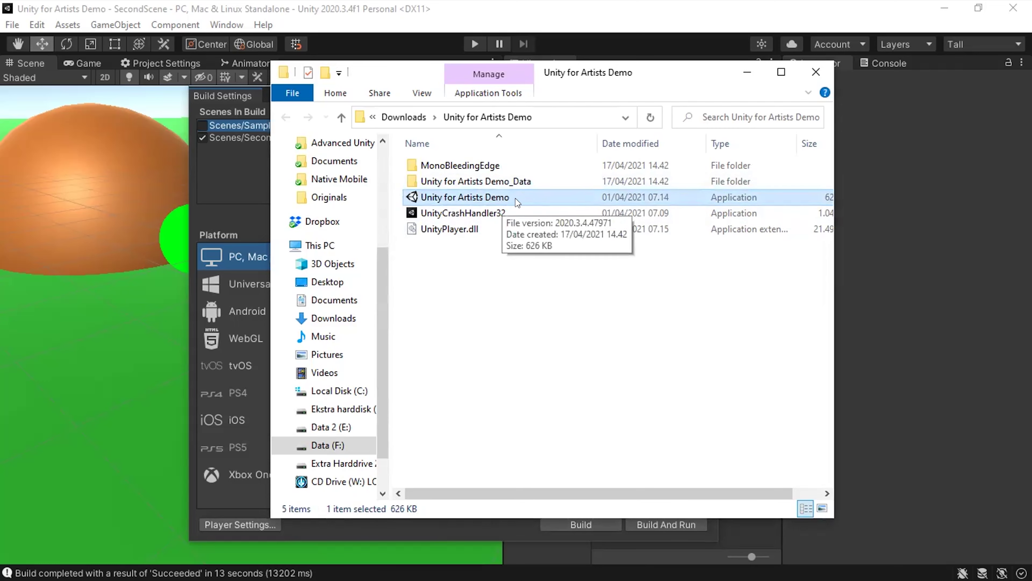
double_click(516, 182)
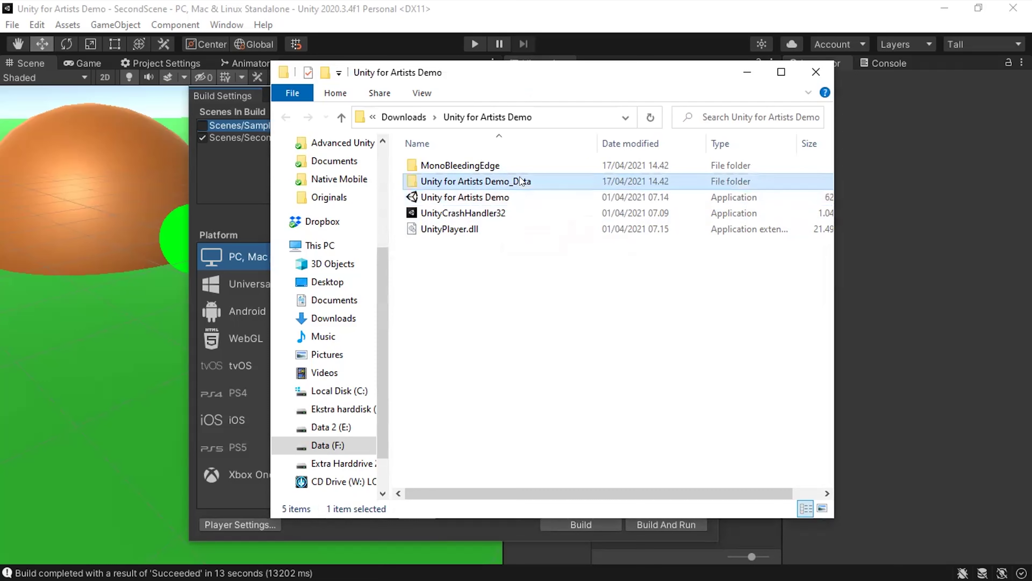
key("alt+Left")
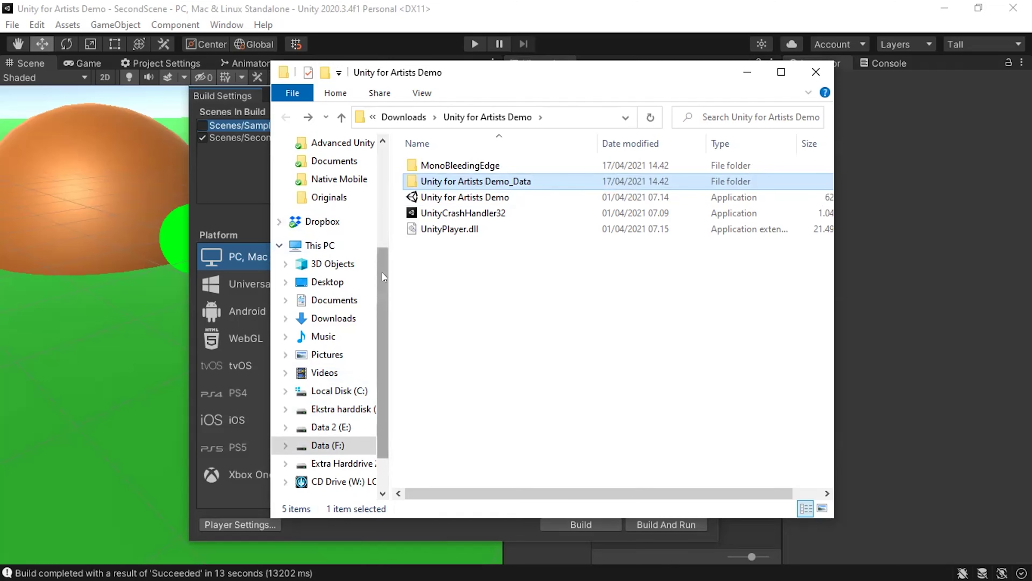
Locate the Unity for Artists Demo folder under Unity Projects, then minimise File Explorer.
left_click_drag(382, 272, 383, 161)
left_click(338, 246)
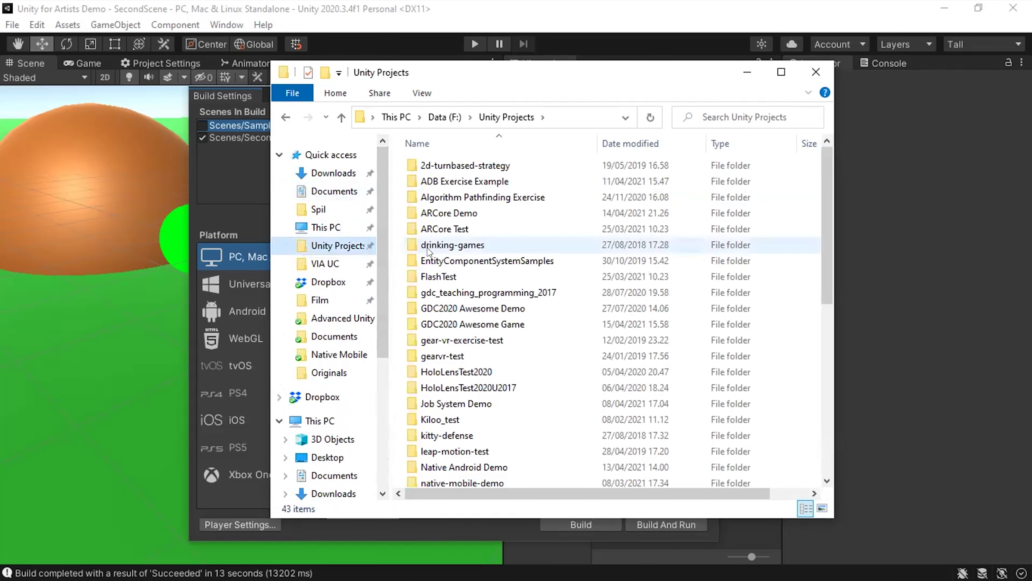
left_click(526, 334)
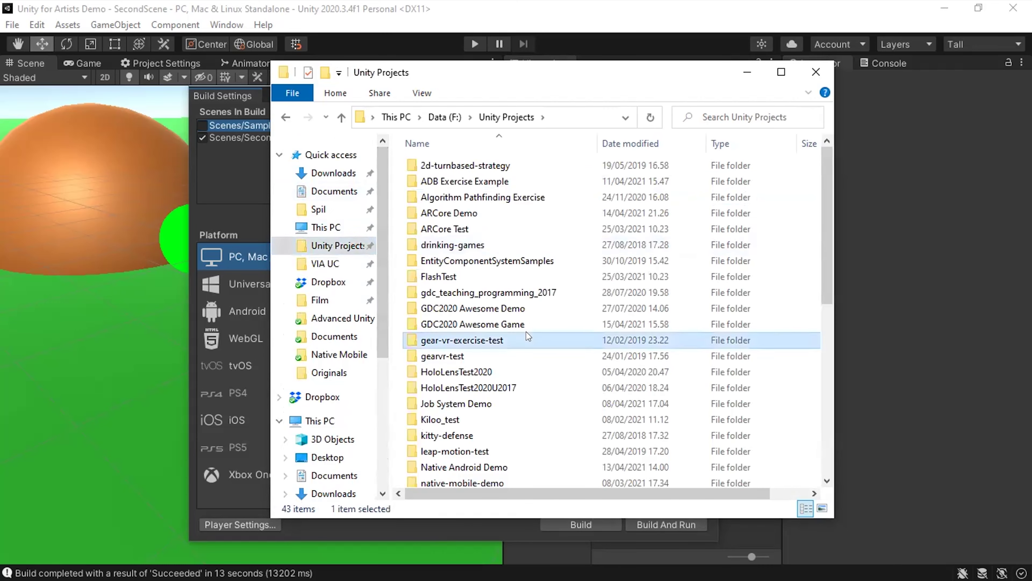
key("u")
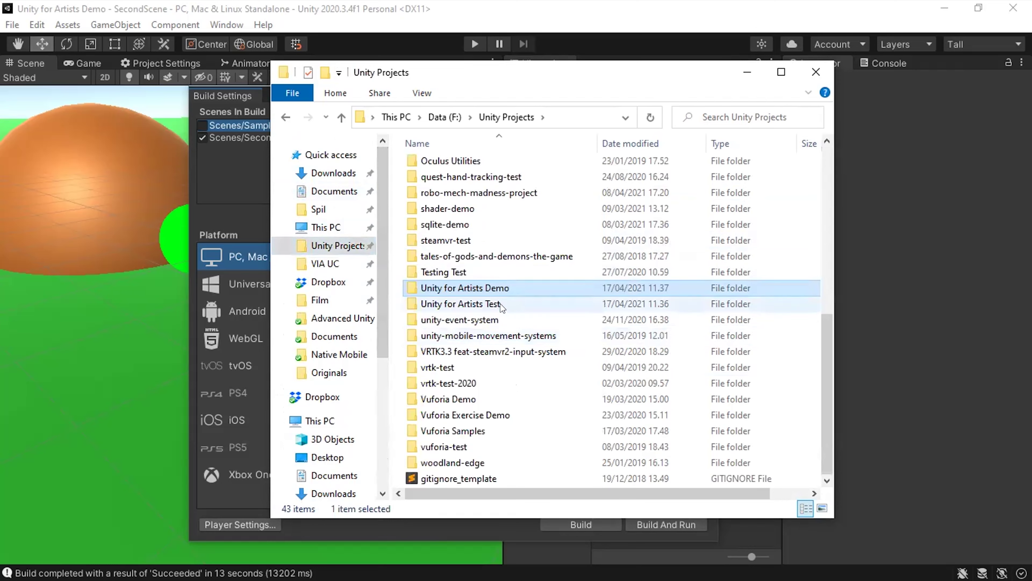
double_click(509, 286)
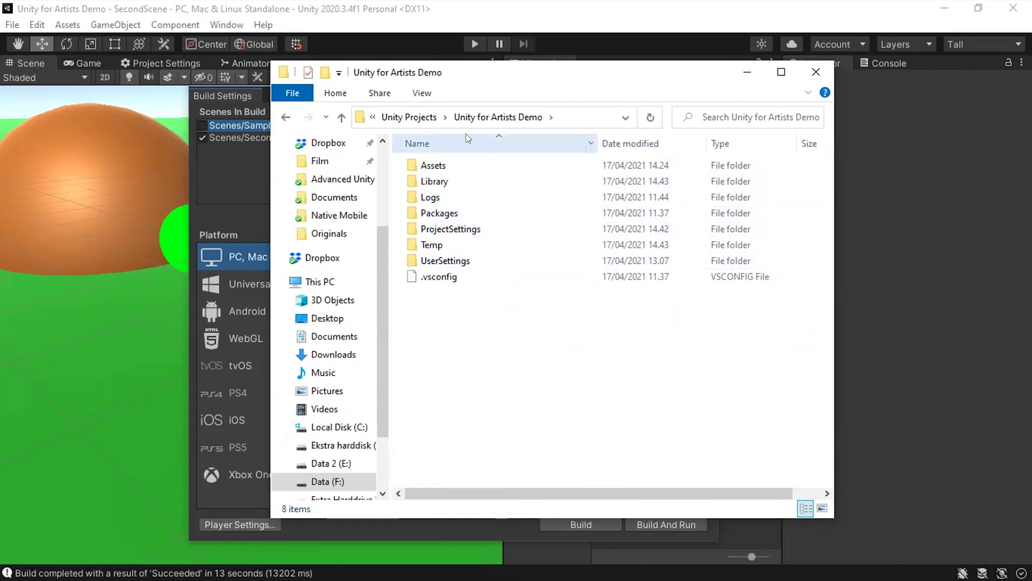
left_click(409, 117)
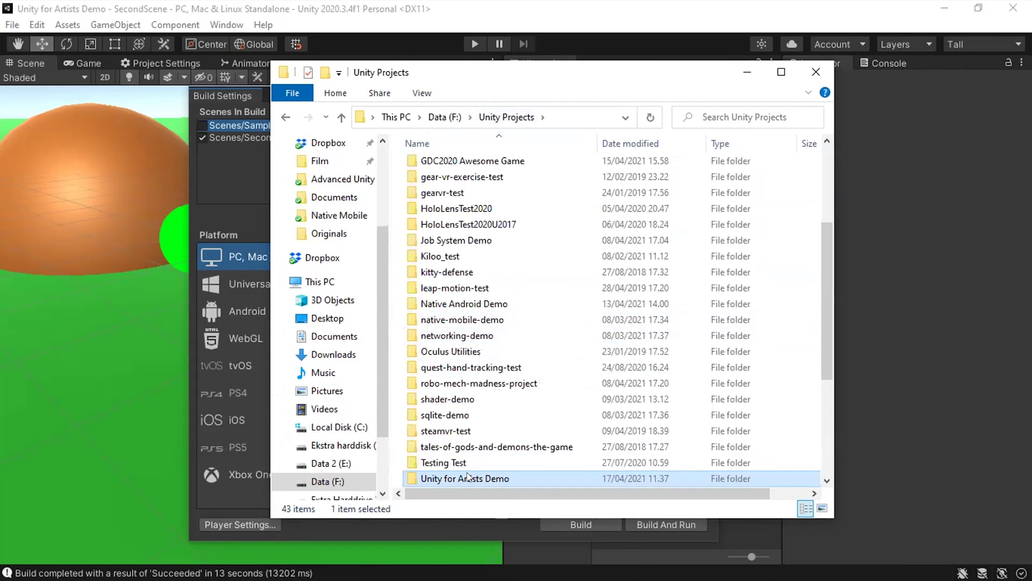
scroll(472, 468, "down", 2)
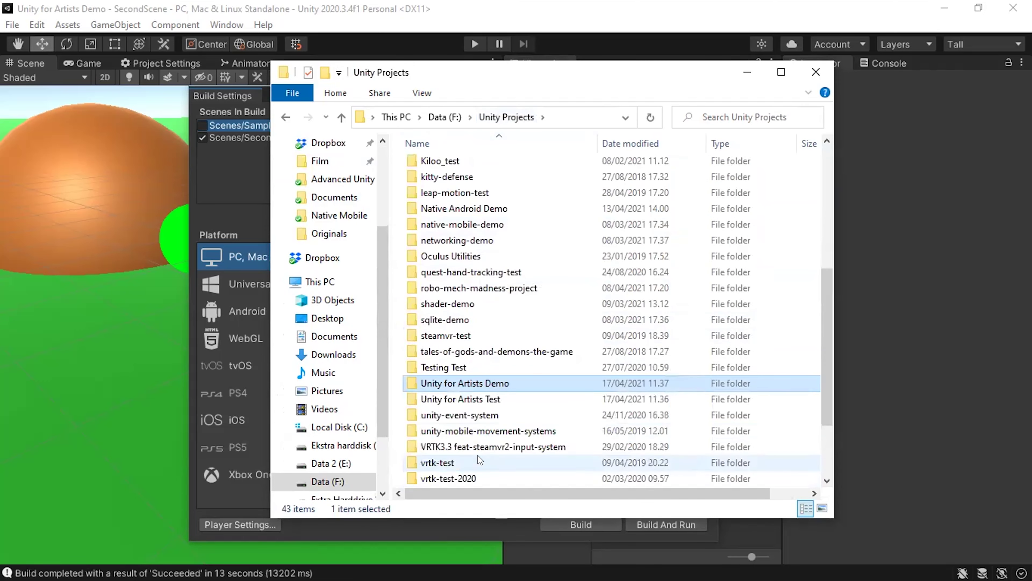
left_click(742, 74)
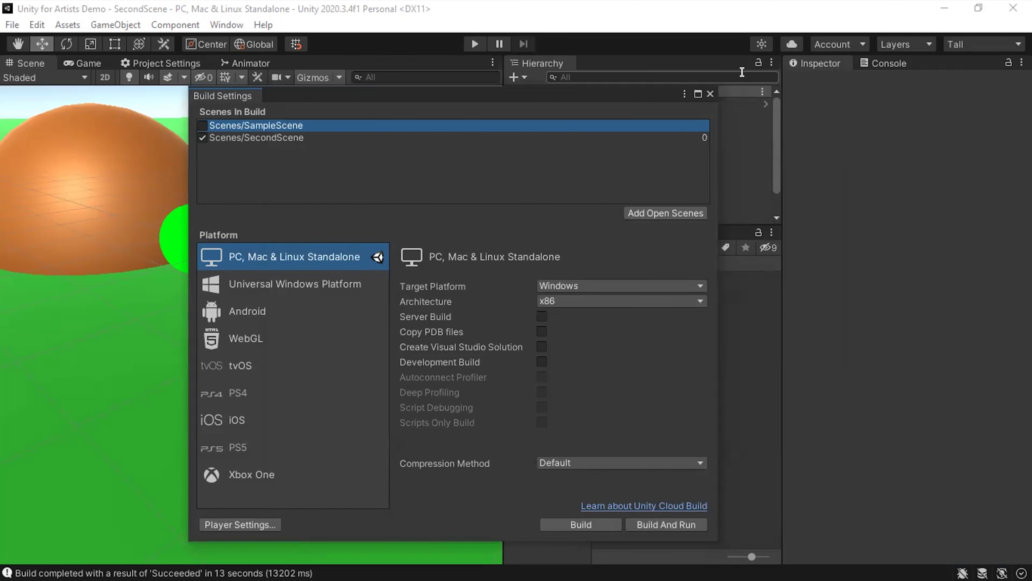
Switch to Unity Hub and show its Projects list with Unity for Artists Demo.
key("alt+Tab")
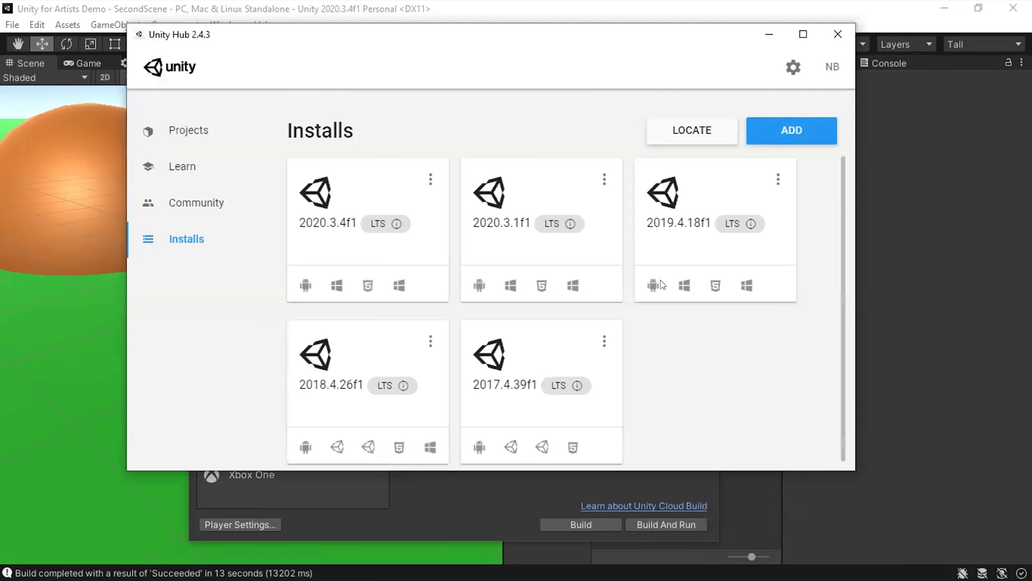
left_click(201, 137)
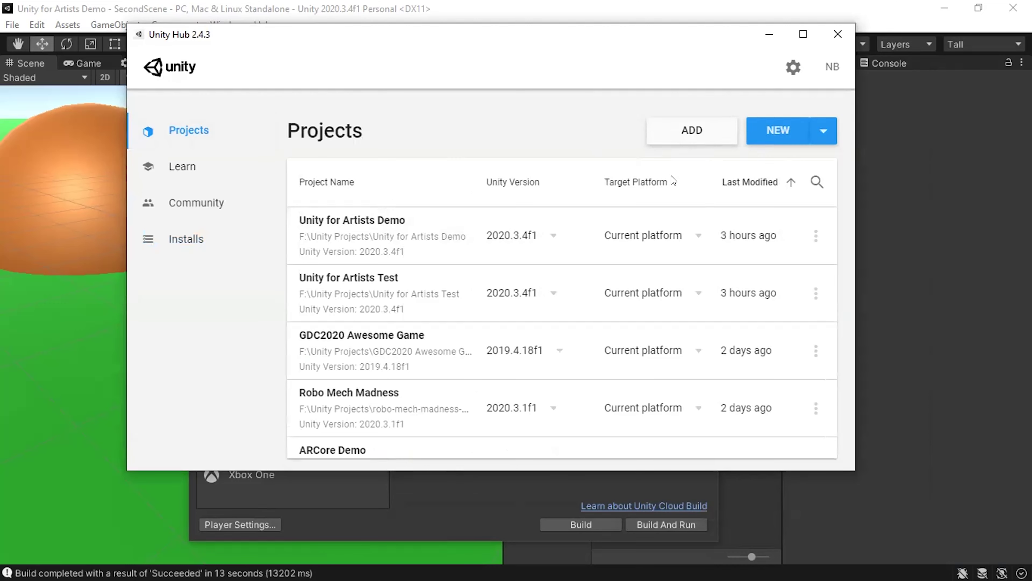
left_click(690, 138)
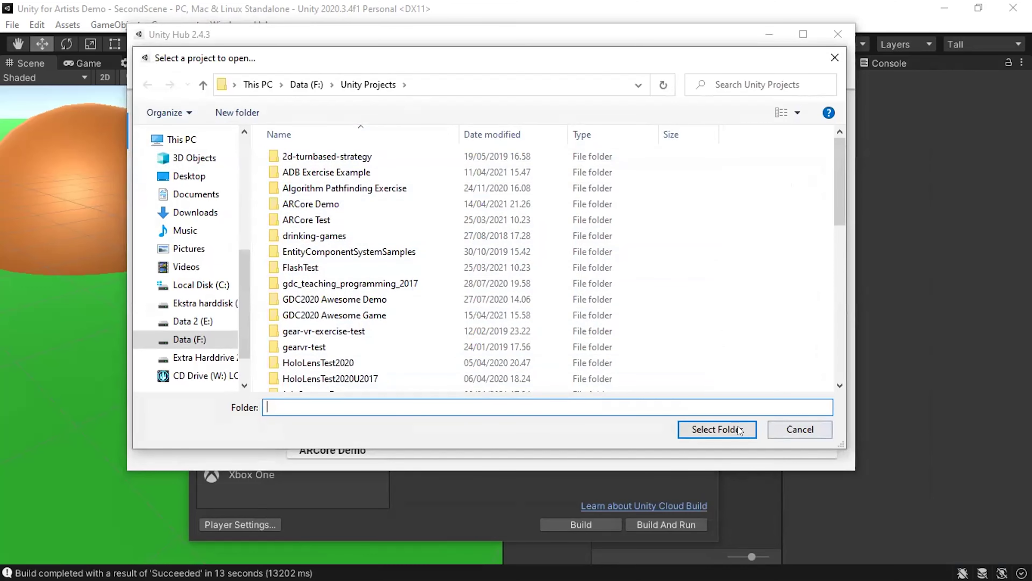
left_click(798, 430)
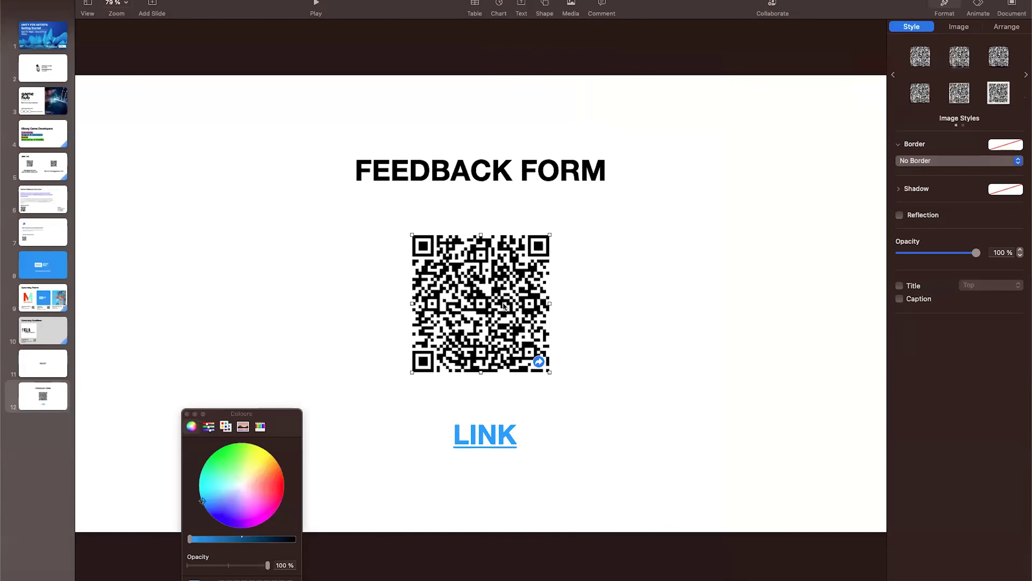
Leave the QR code image's mask editing and play the FEEDBACK FORM slide full screen.
left_click(689, 291)
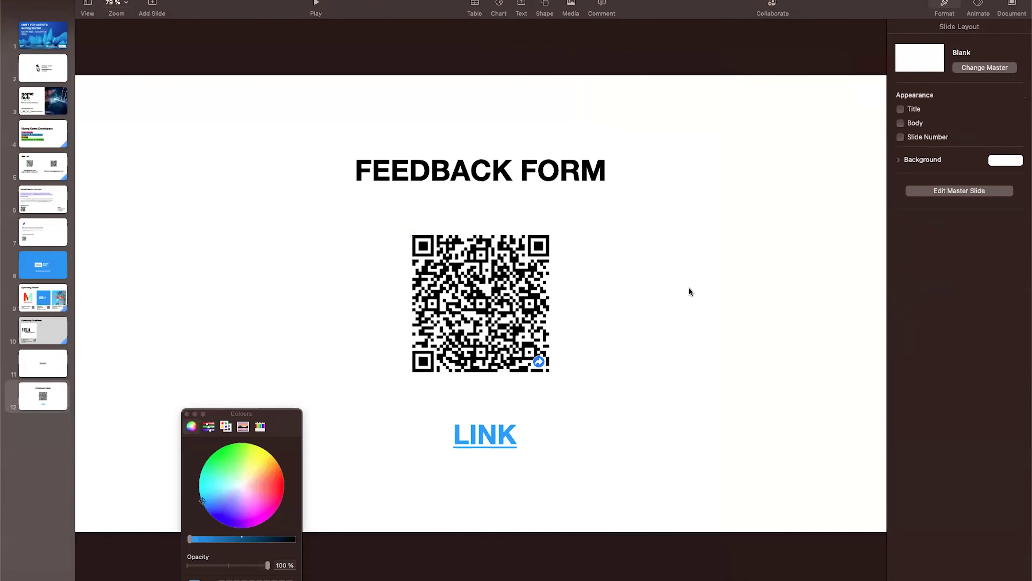
double_click(499, 298)
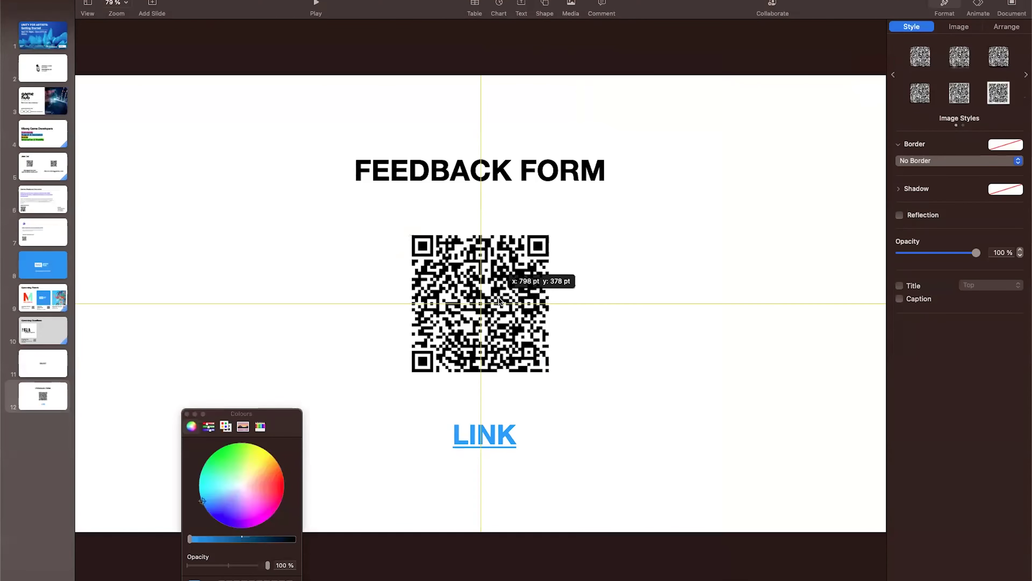
left_click(596, 291)
left_click(316, 5)
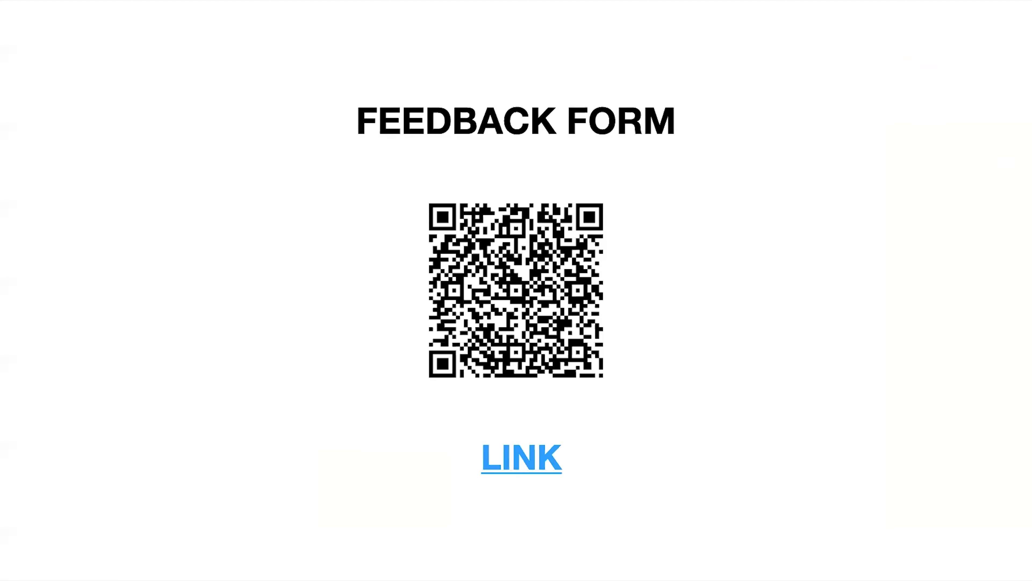